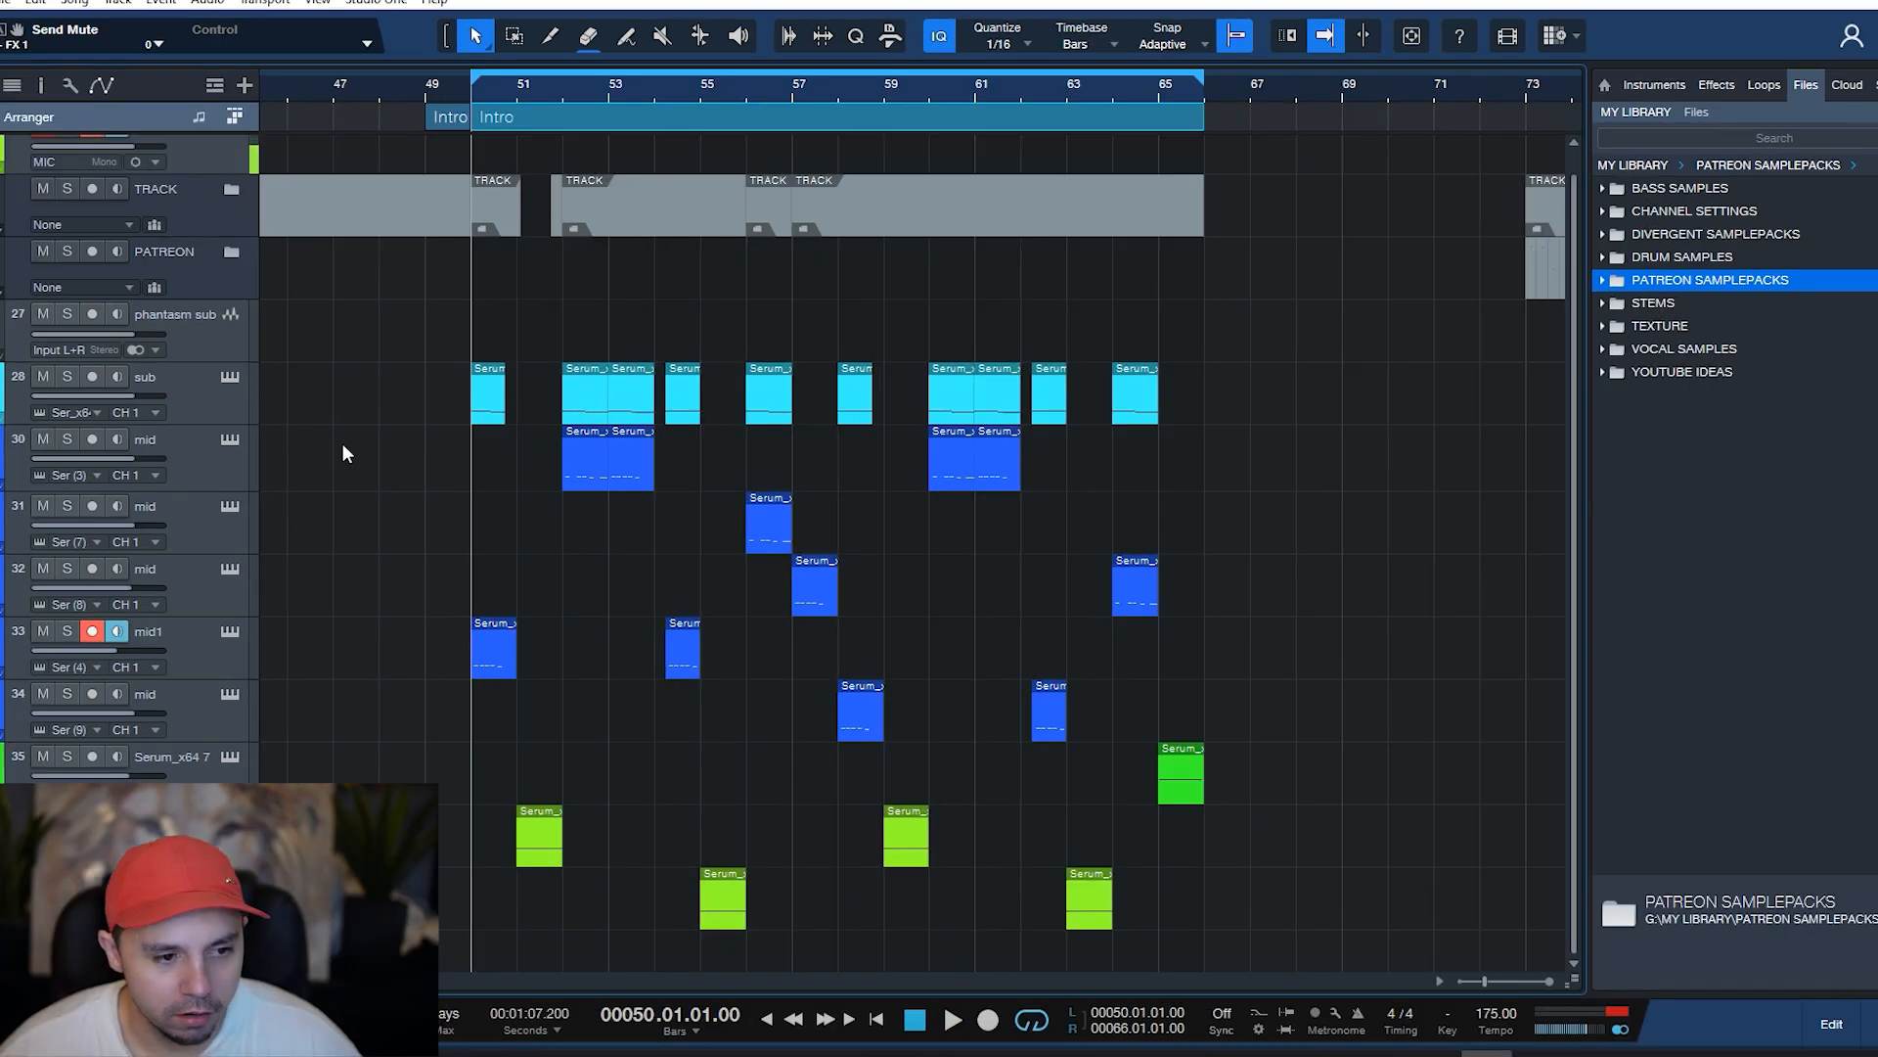
# - Set the loop range from bar 89 to bar 90 around the audio clip on the phantasm sub track
pyautogui.click(443, 418)
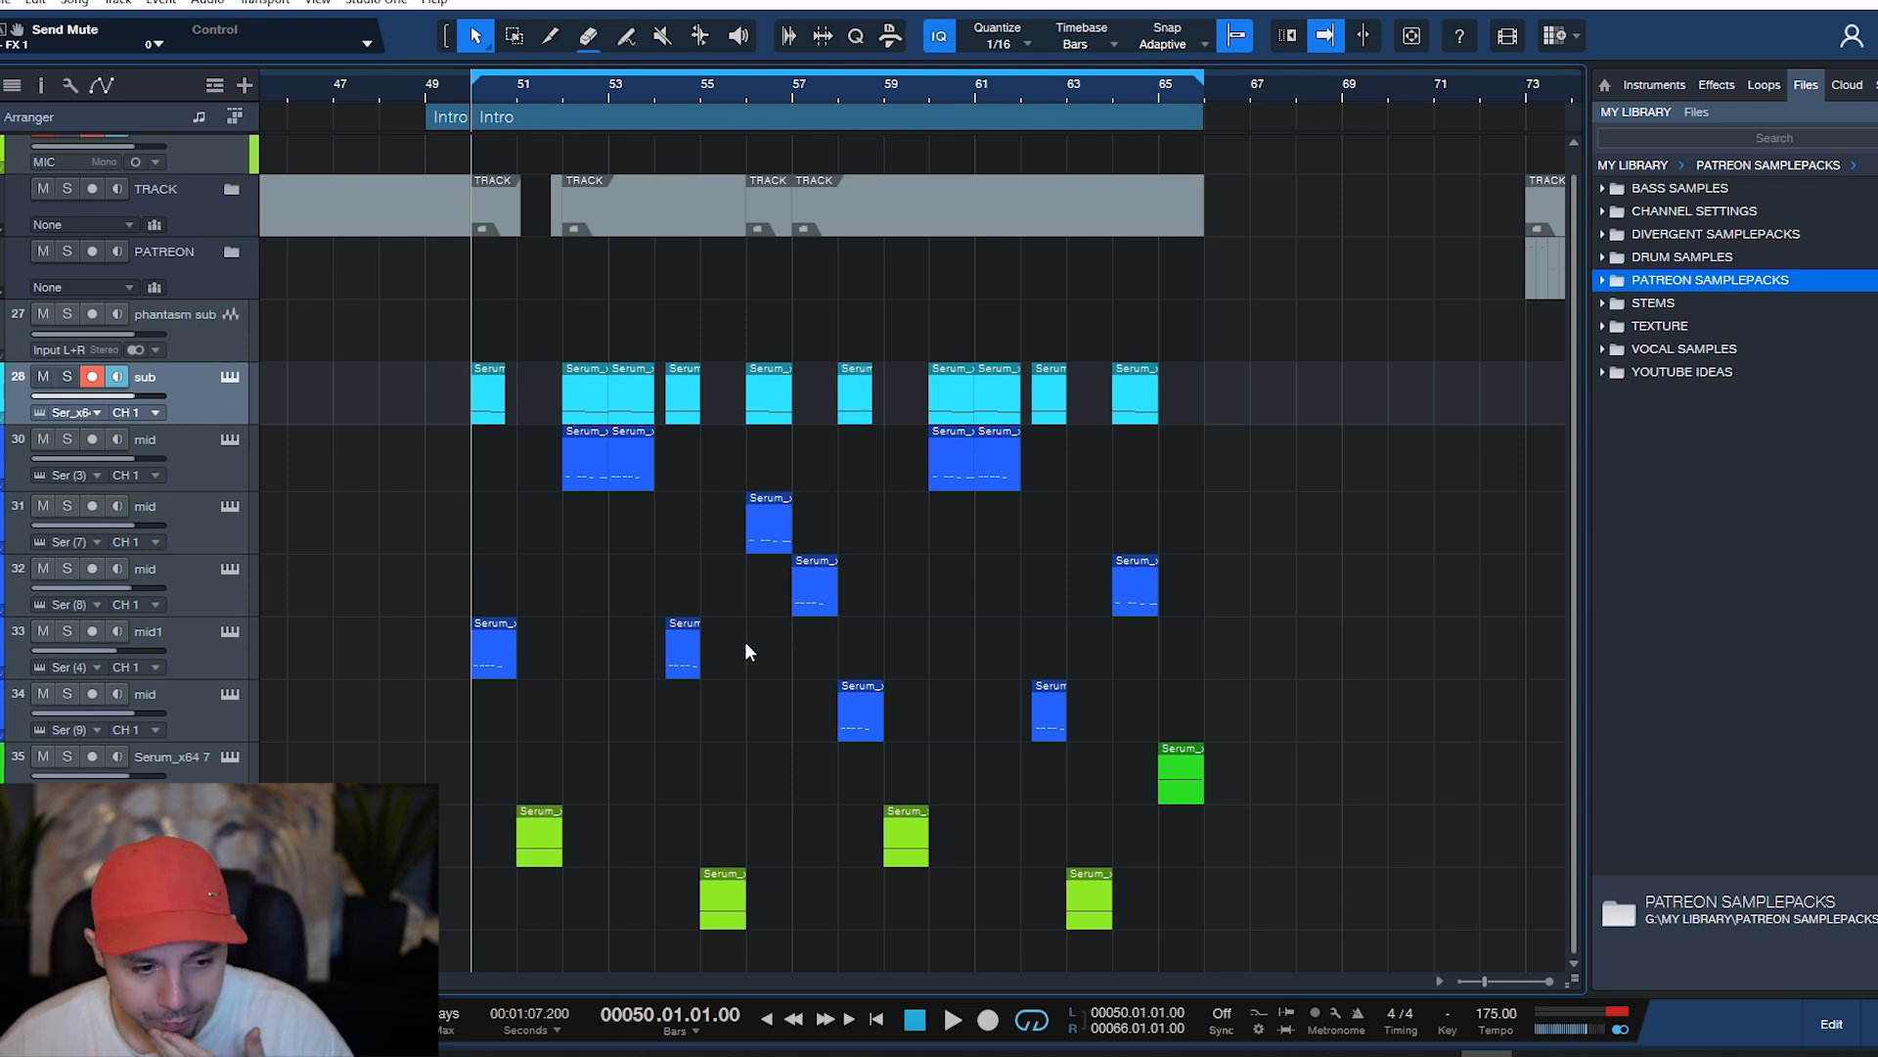
pyautogui.press('w')
pyautogui.press('w')
pyautogui.press('w')
pyautogui.press('w')
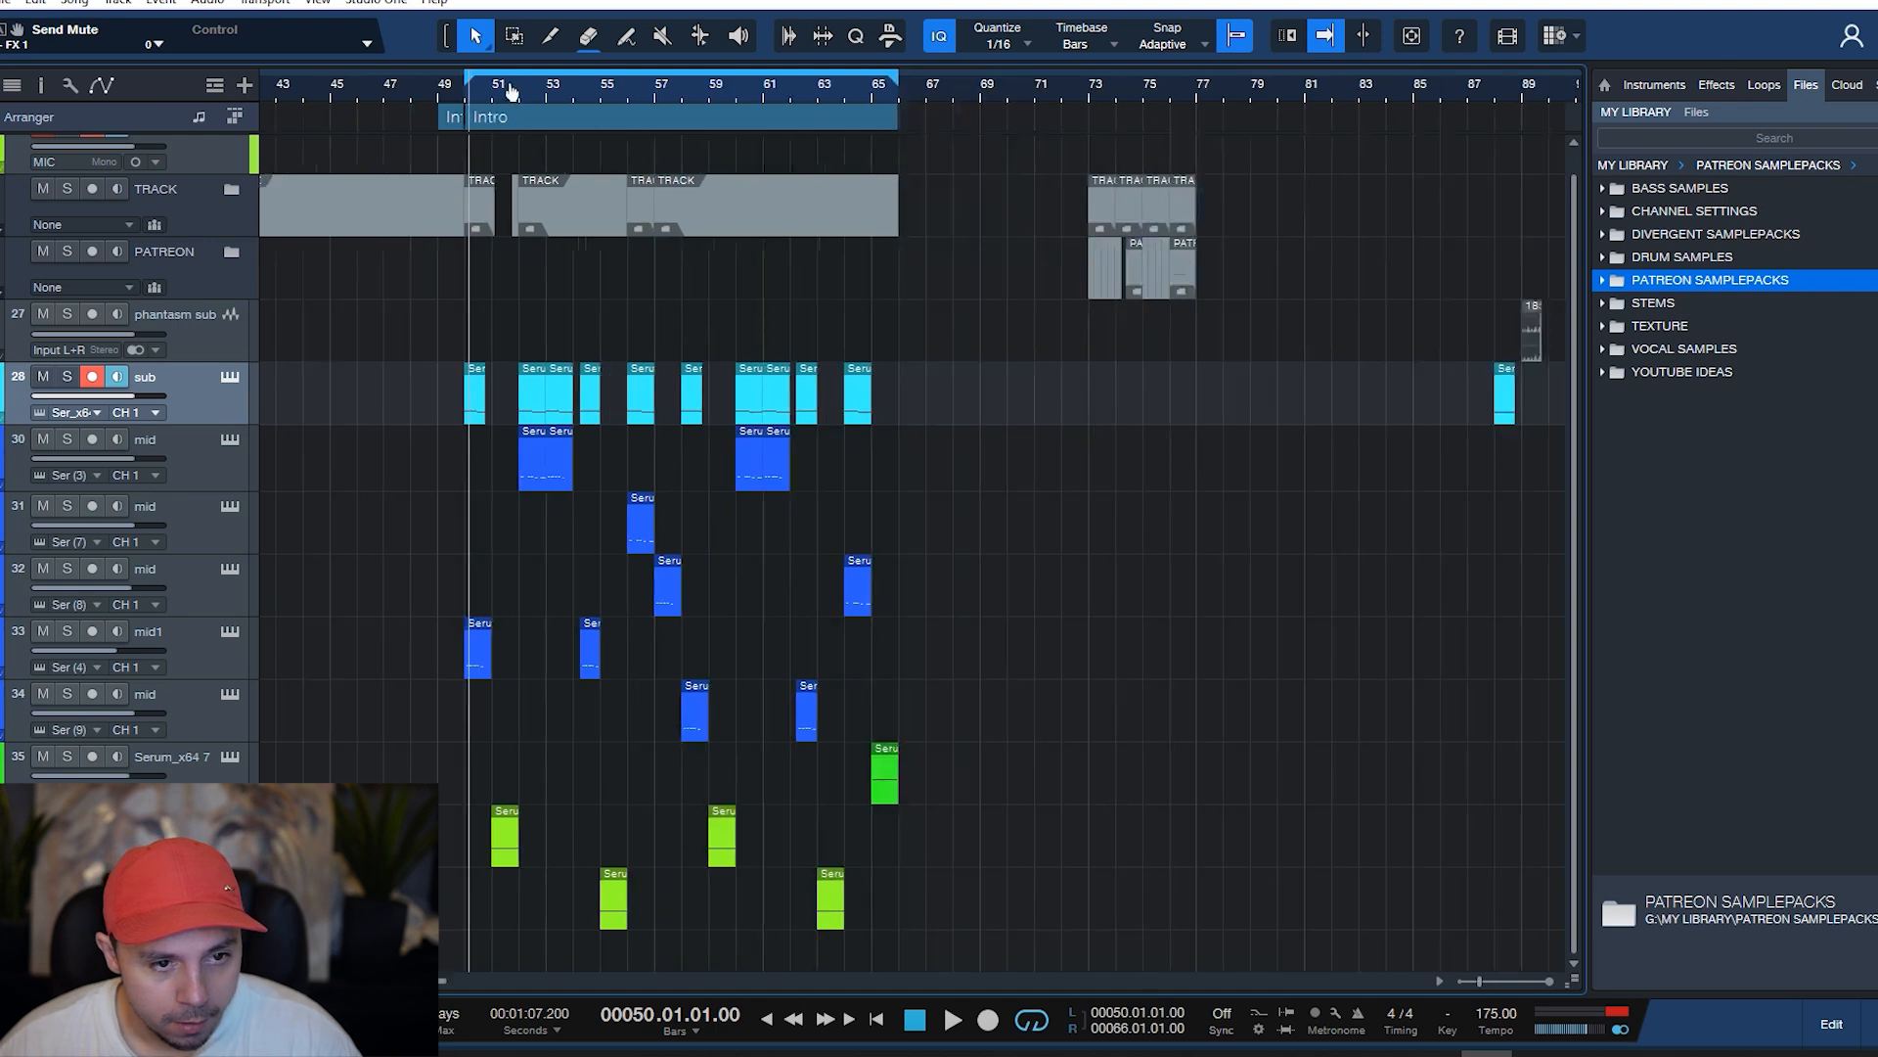
pyautogui.press('e')
pyautogui.press('e')
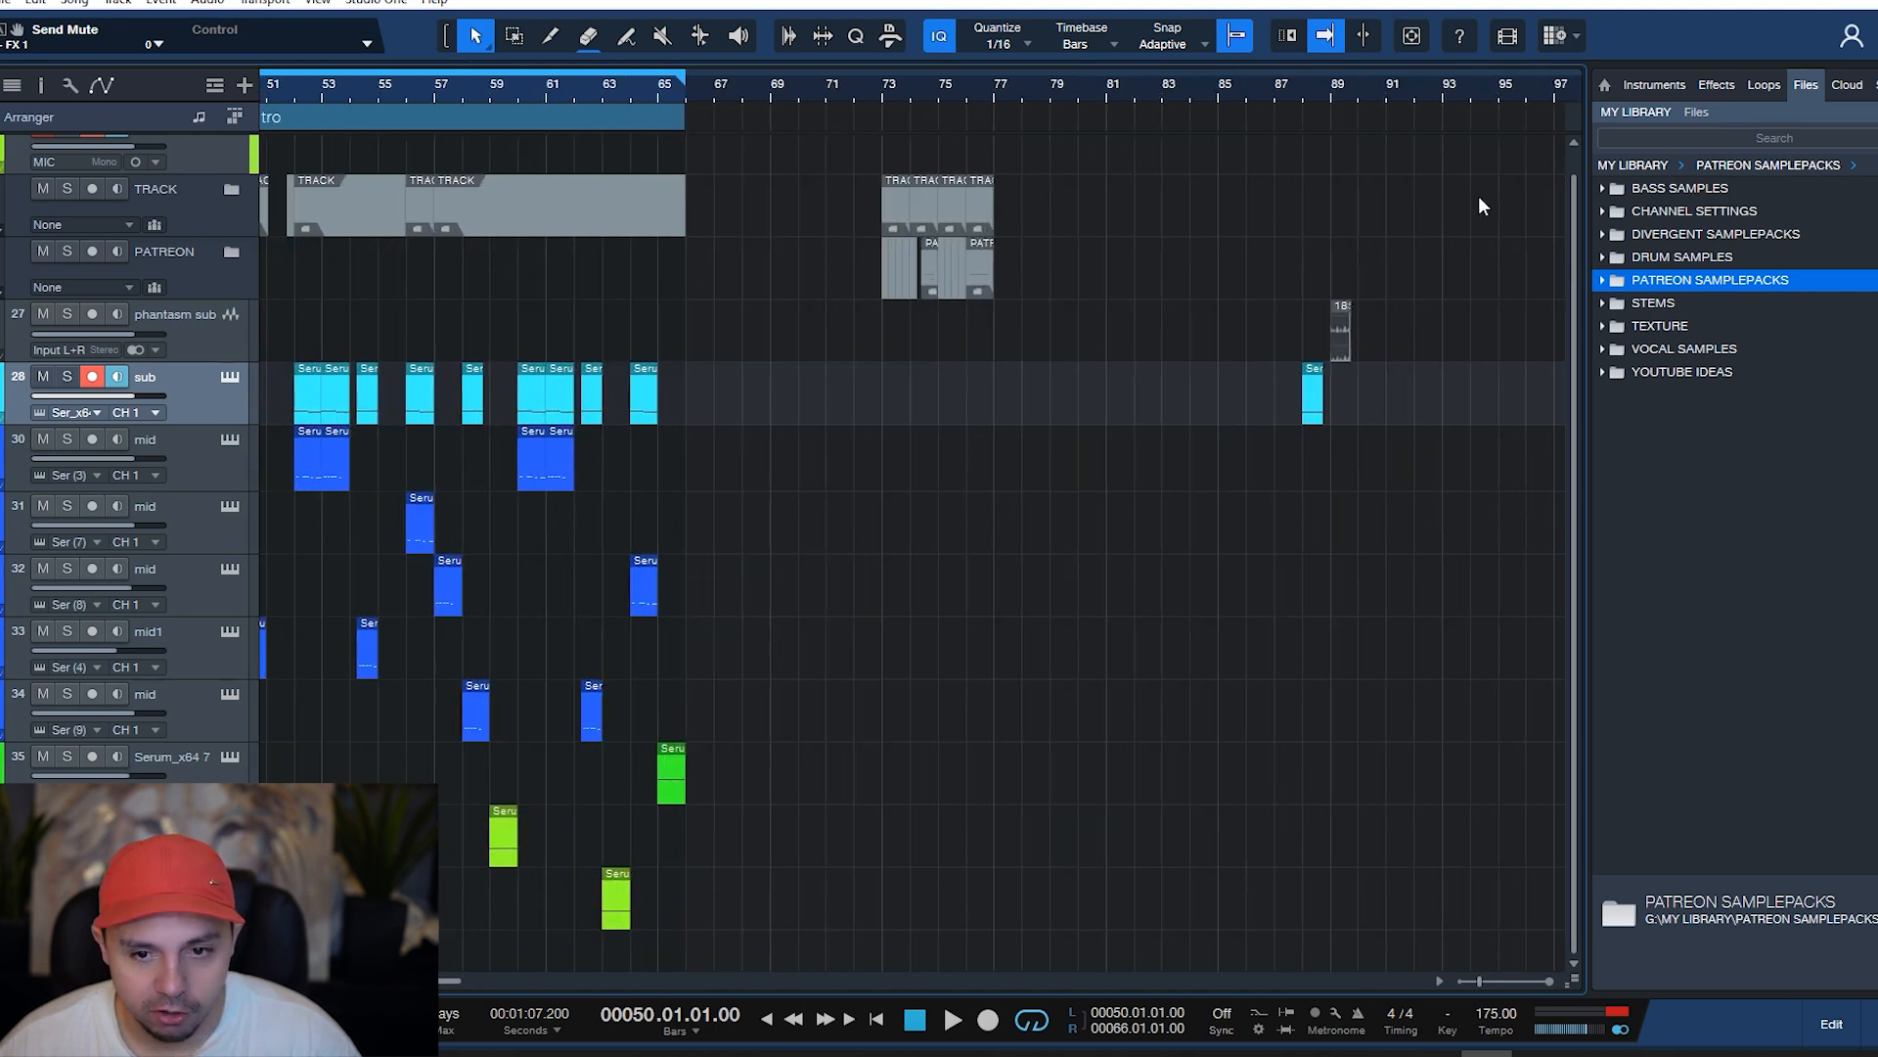
pyautogui.hscroll(1, 1336, 86)
pyautogui.click(1281, 88)
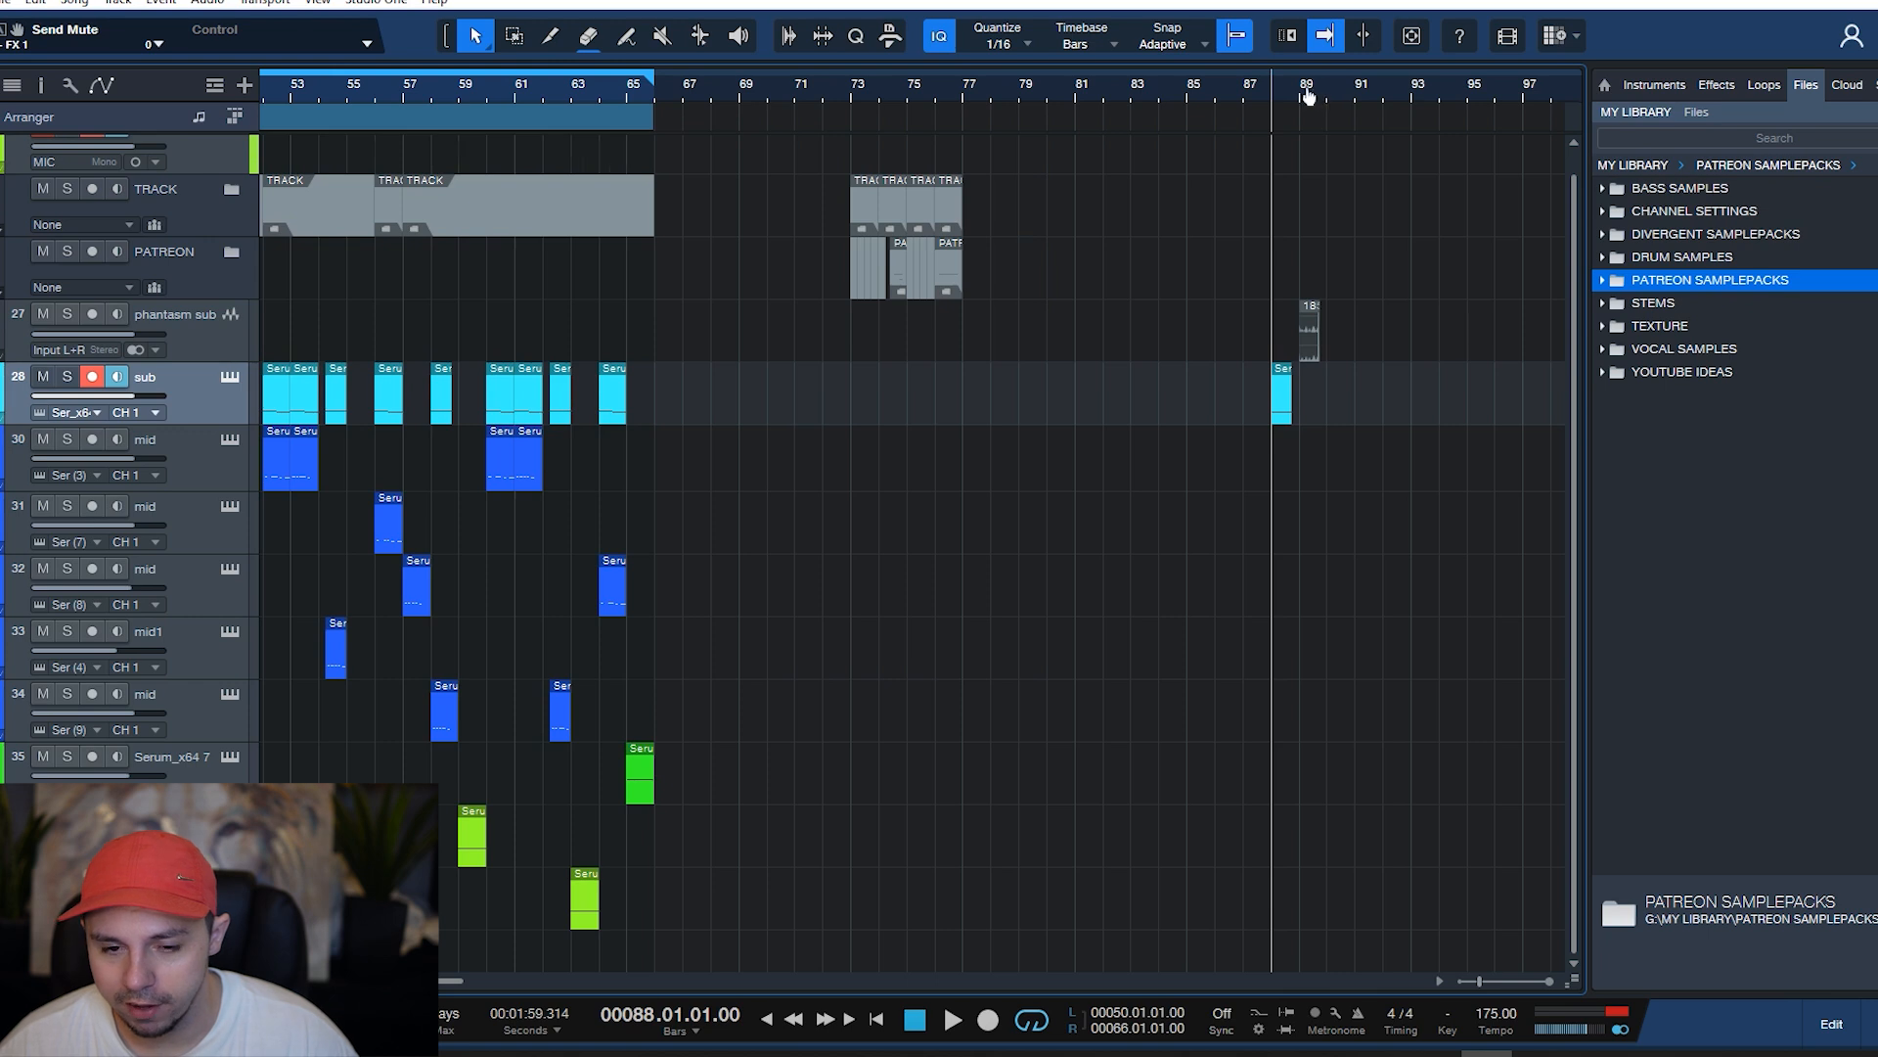
pyautogui.press('e')
pyautogui.press('e')
pyautogui.click(1229, 91)
pyautogui.moveTo(1238, 70); pyautogui.dragTo(1300, 72)
pyautogui.click(1244, 91)
# - Solo the phantasm sub track and open the Main channel's SPAN 13 analyzer below the arrangement
pyautogui.click(221, 354)
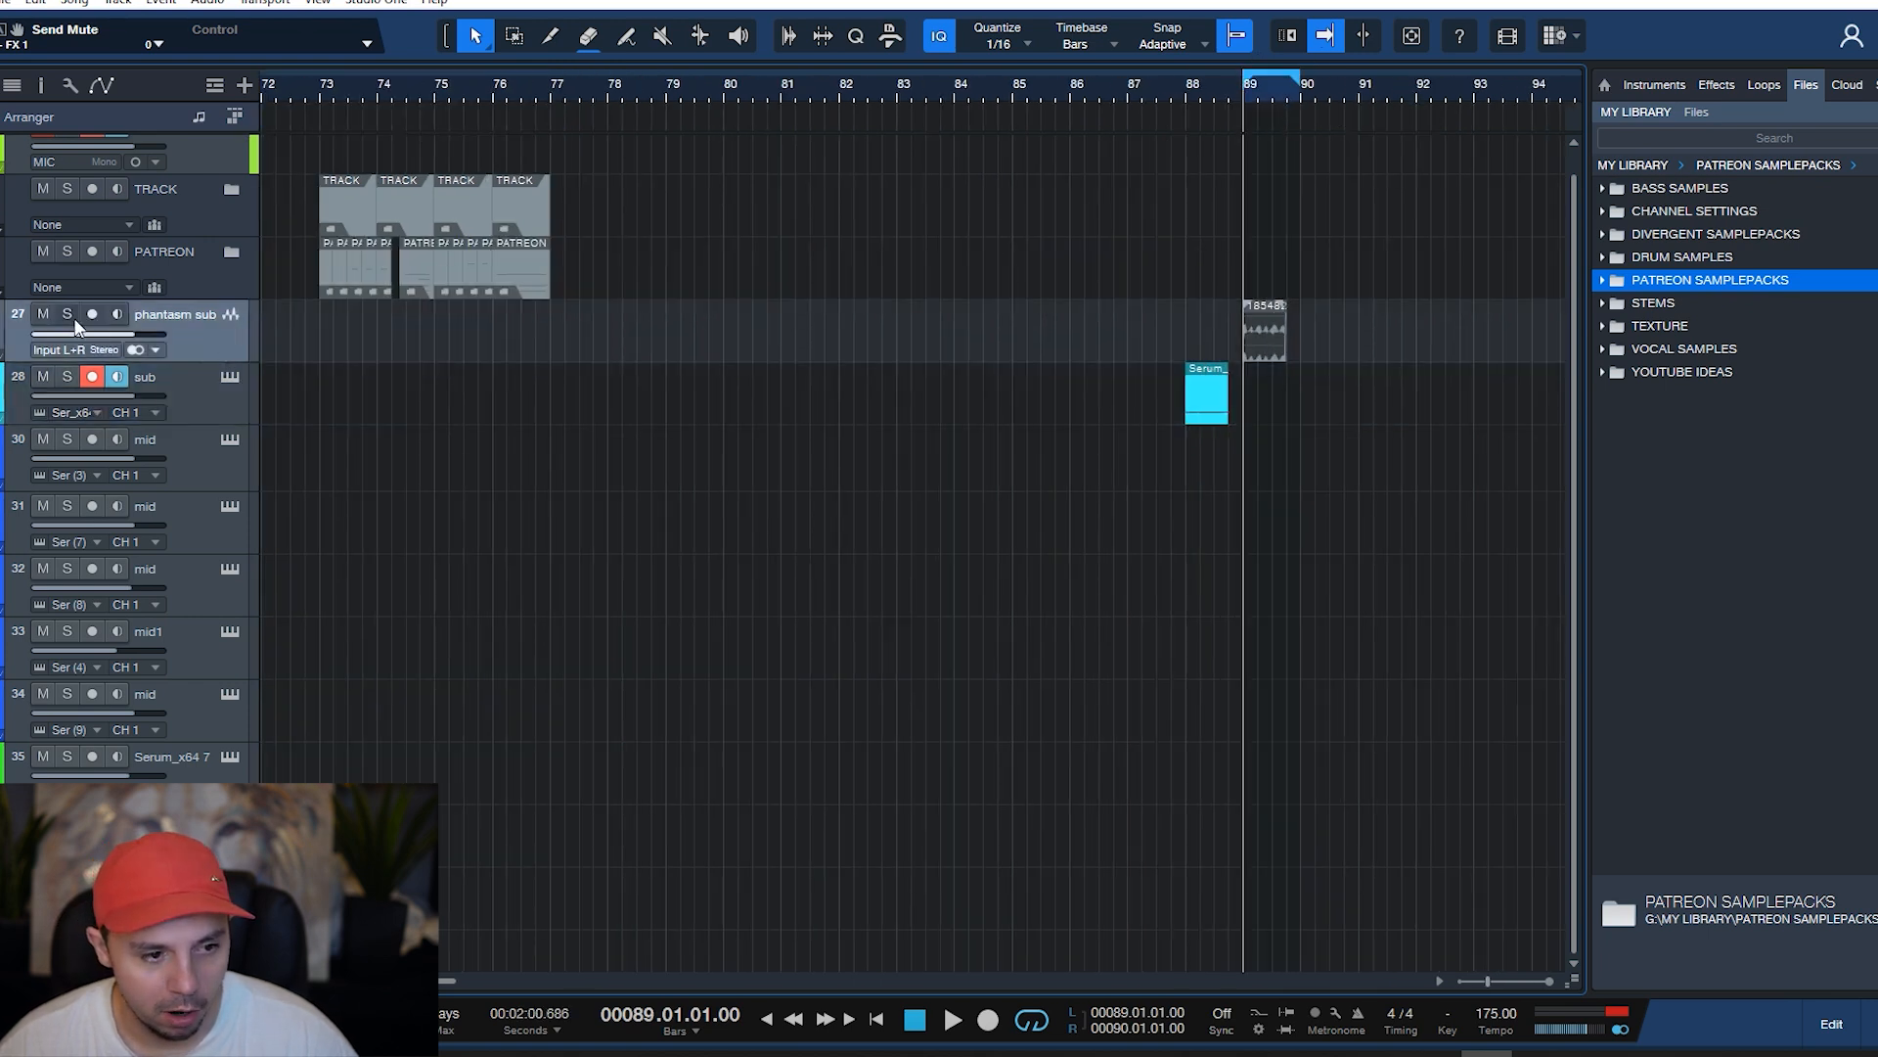
pyautogui.press('s')
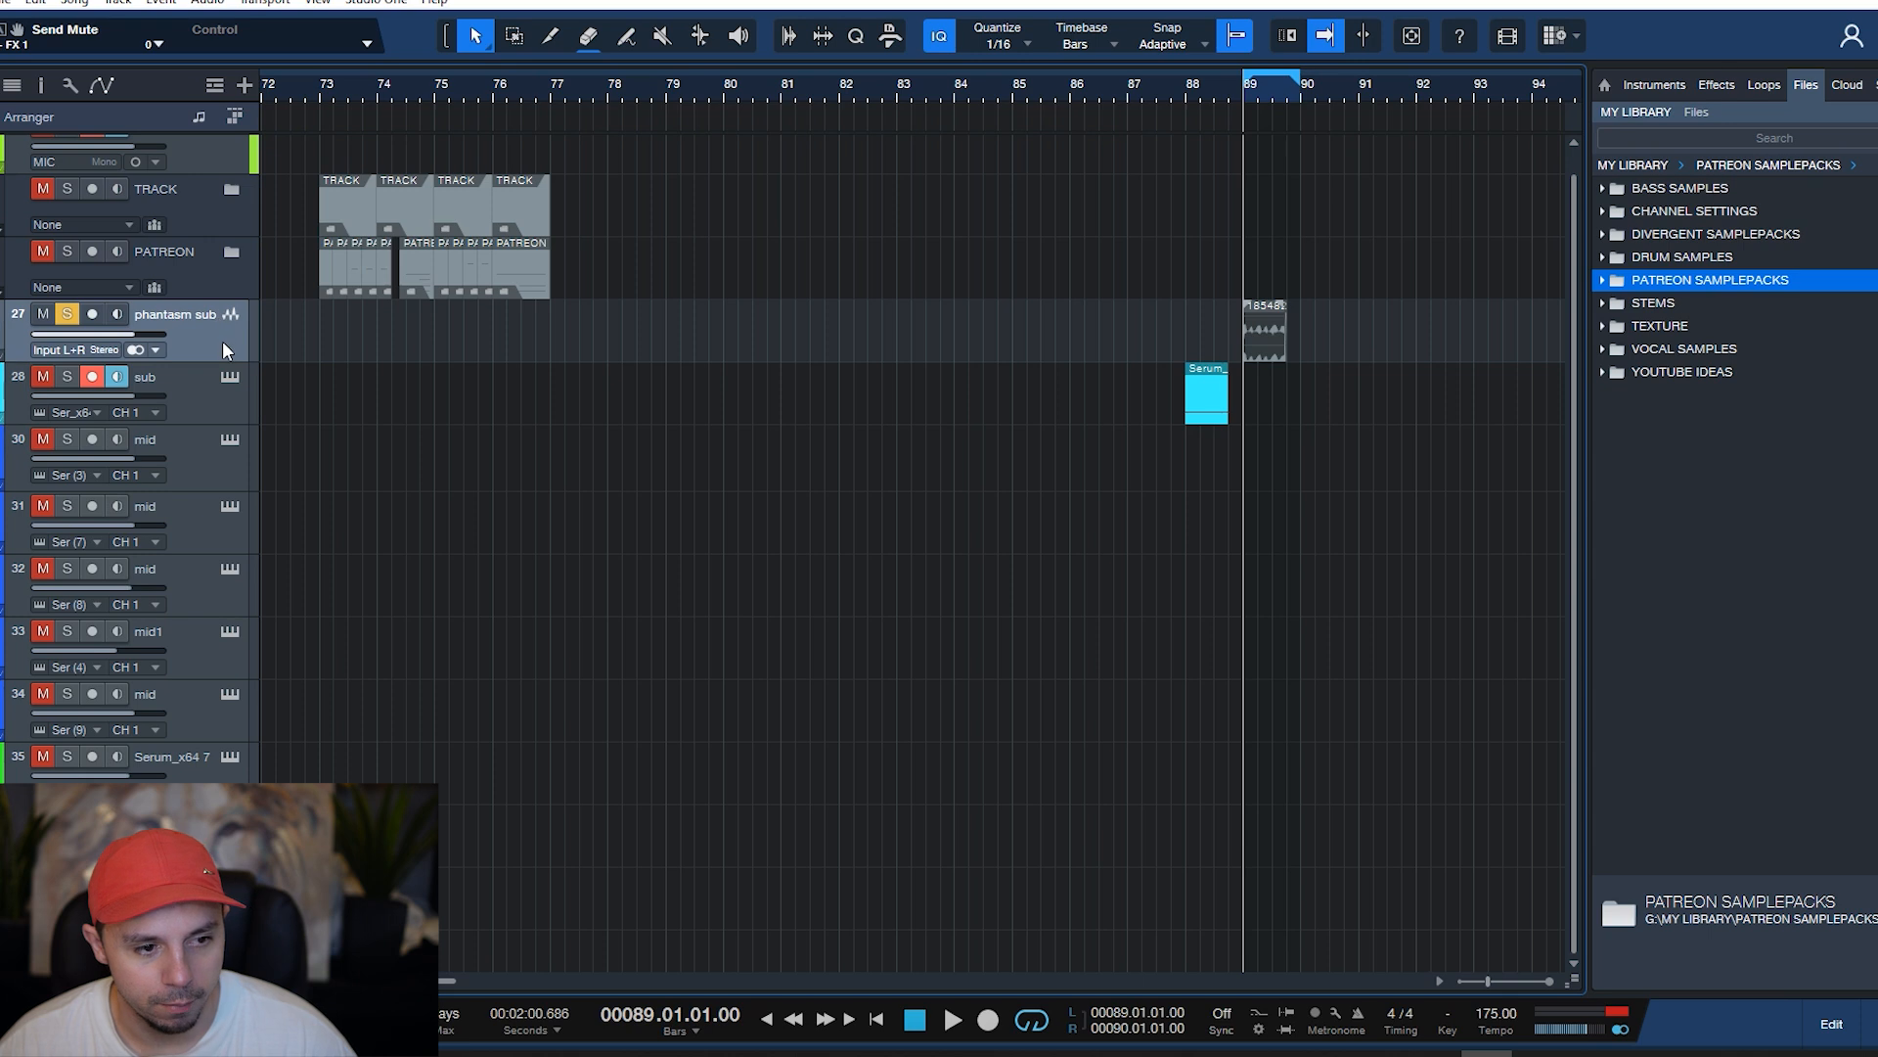
pyautogui.press('F3')
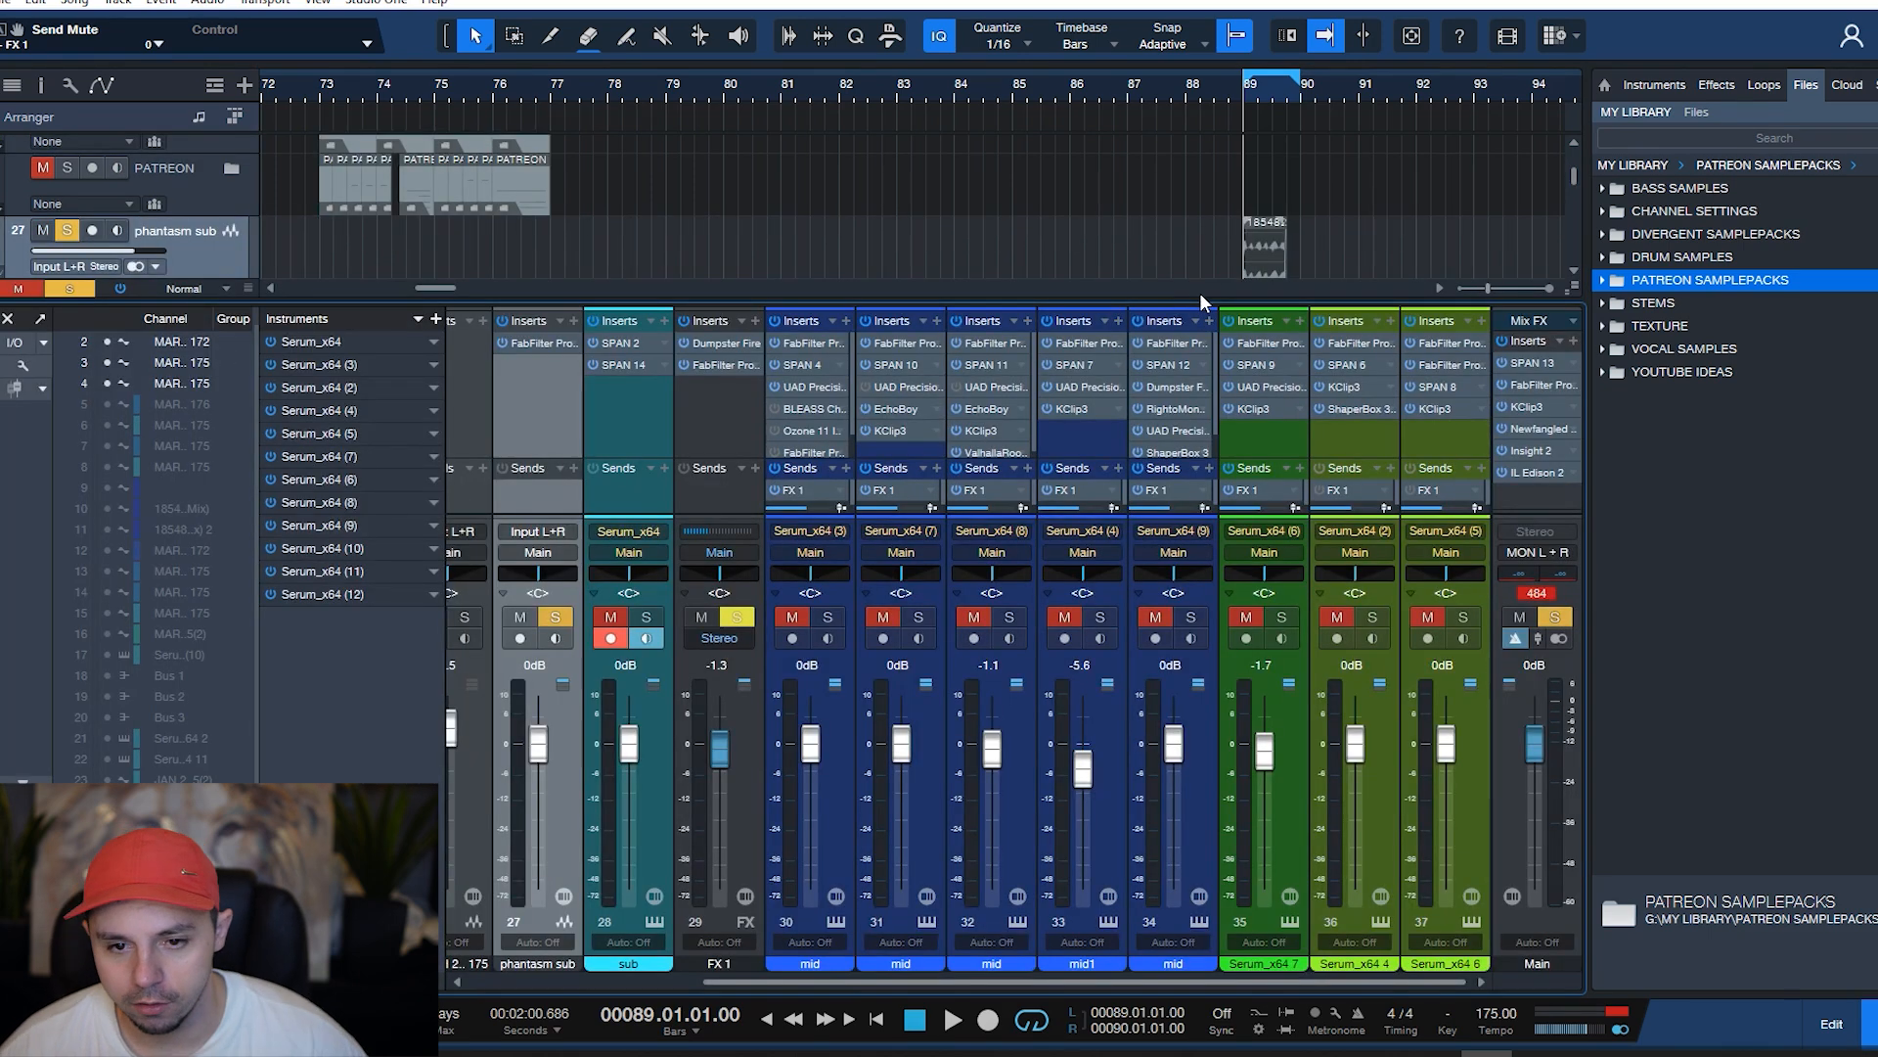
pyautogui.click(1532, 362)
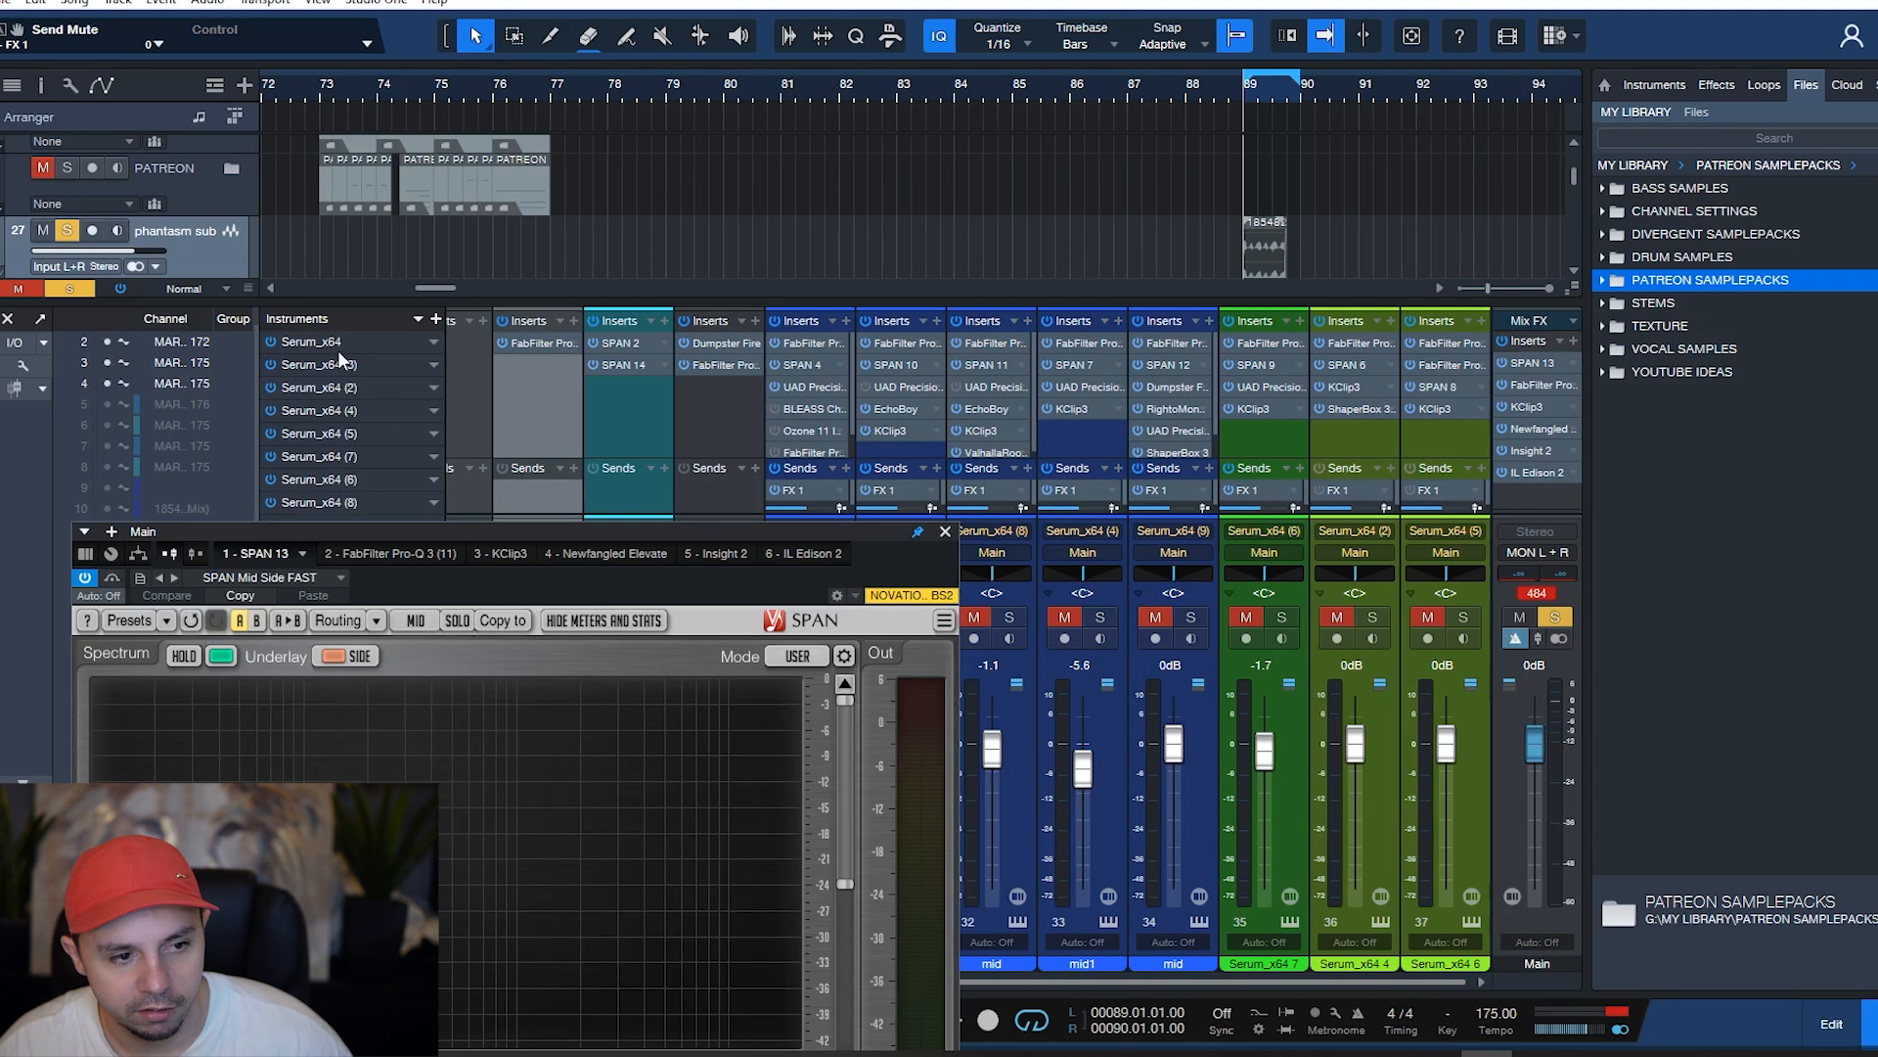
pyautogui.moveTo(480, 534); pyautogui.dragTo(928, 438)
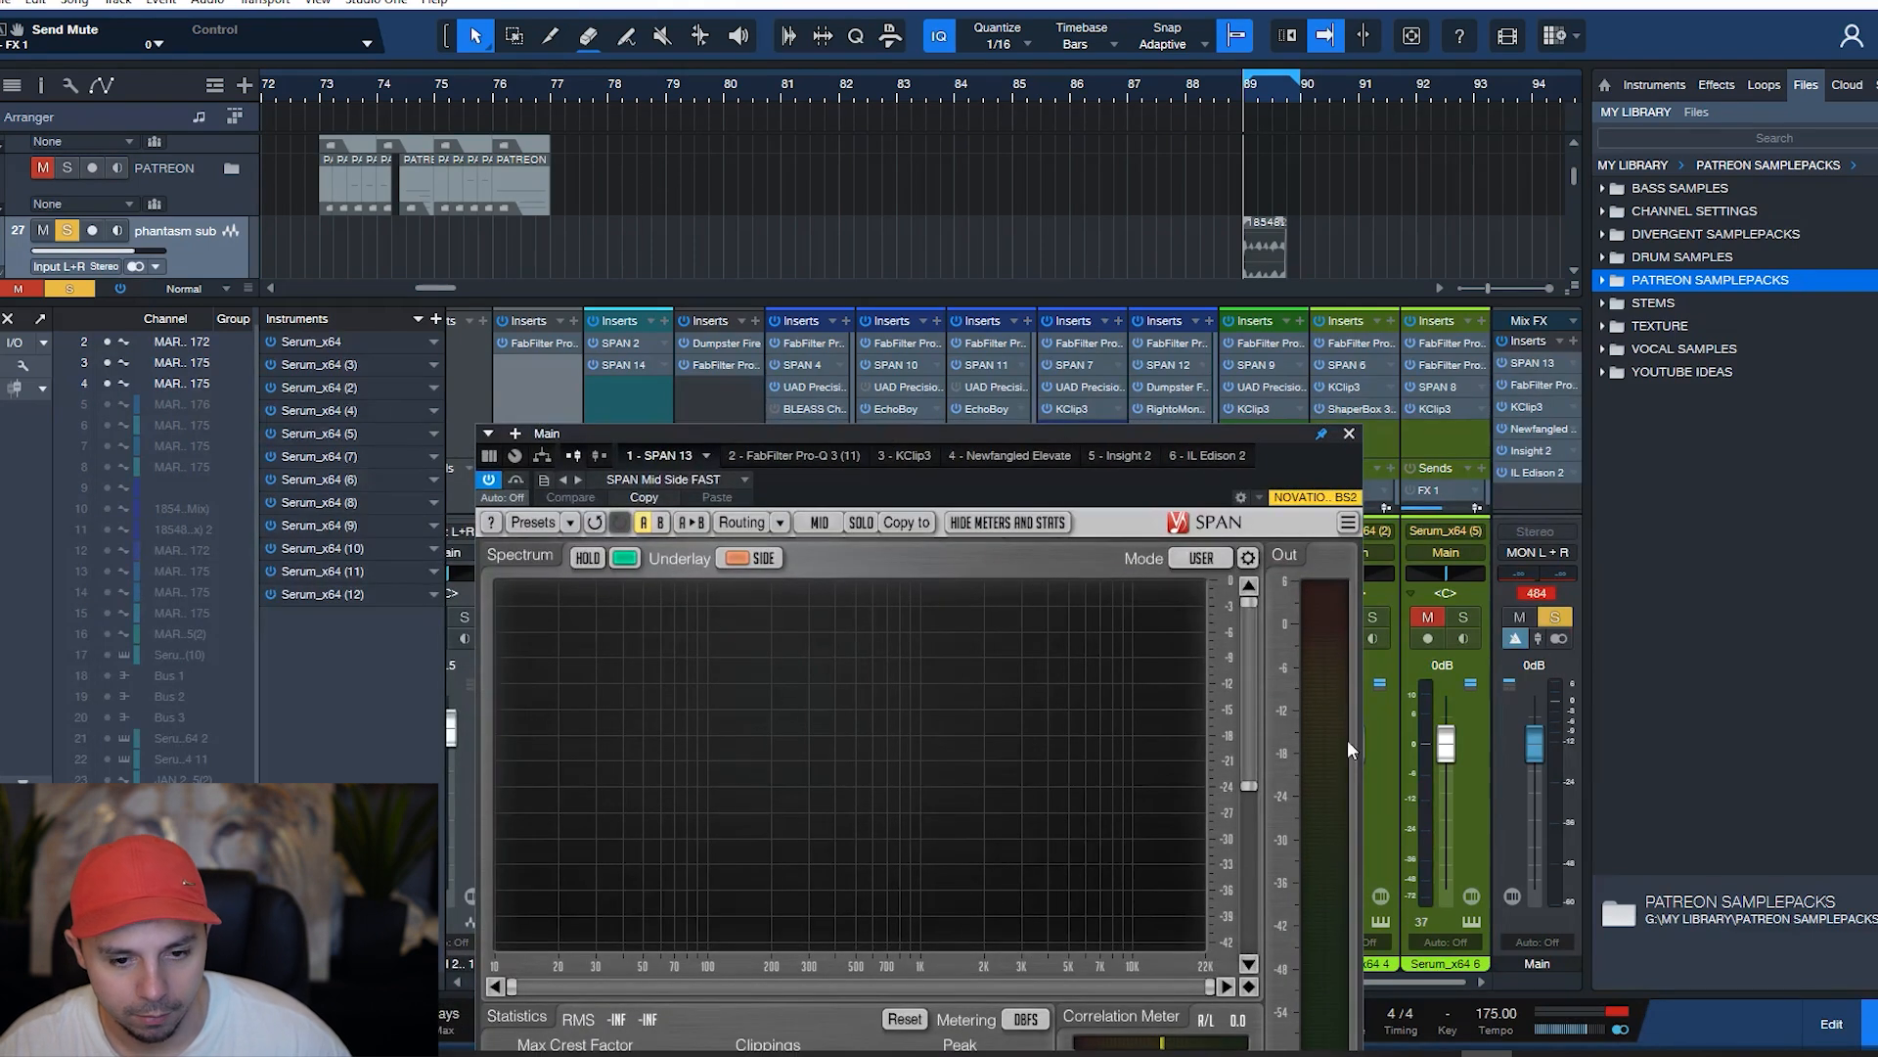
# - Play the looped phantasm sub clip from bar 89, examine its spectrum in SPAN, and close the analyzer and mixer
pyautogui.press('space')
pyautogui.press('space')
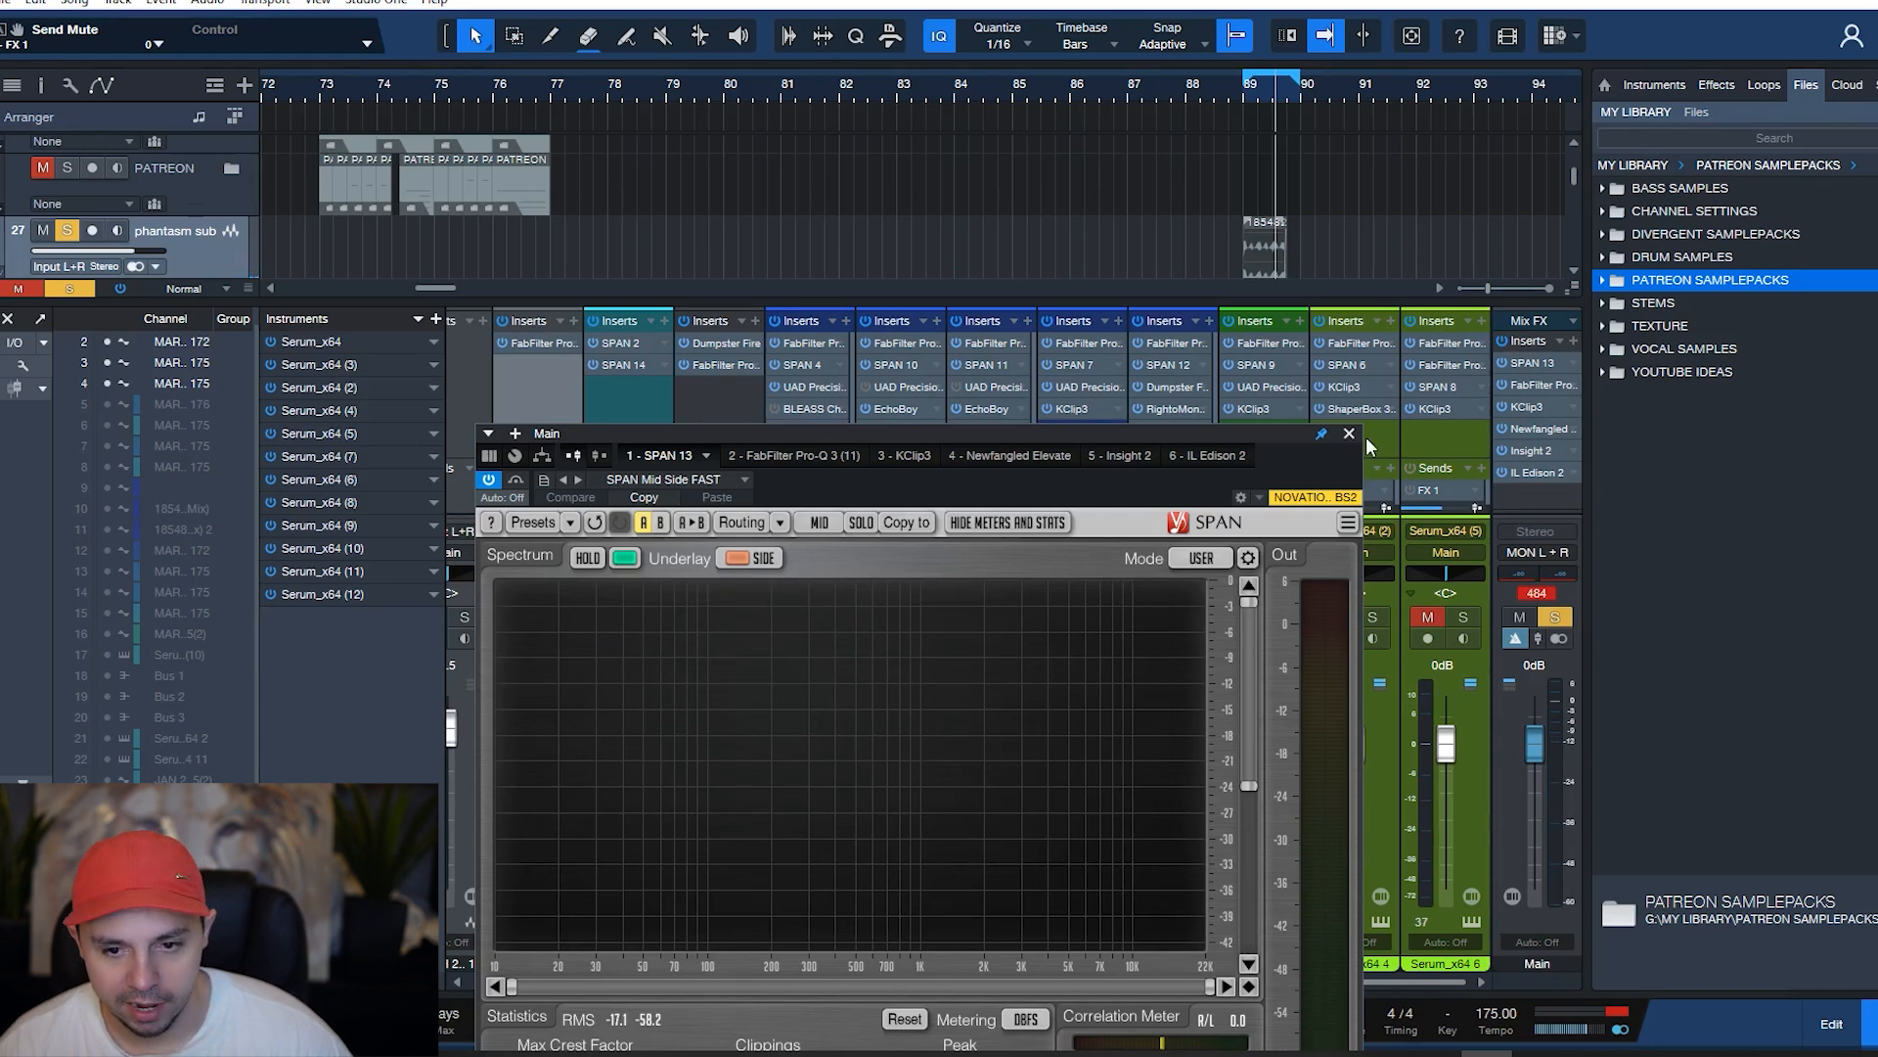
pyautogui.press('space')
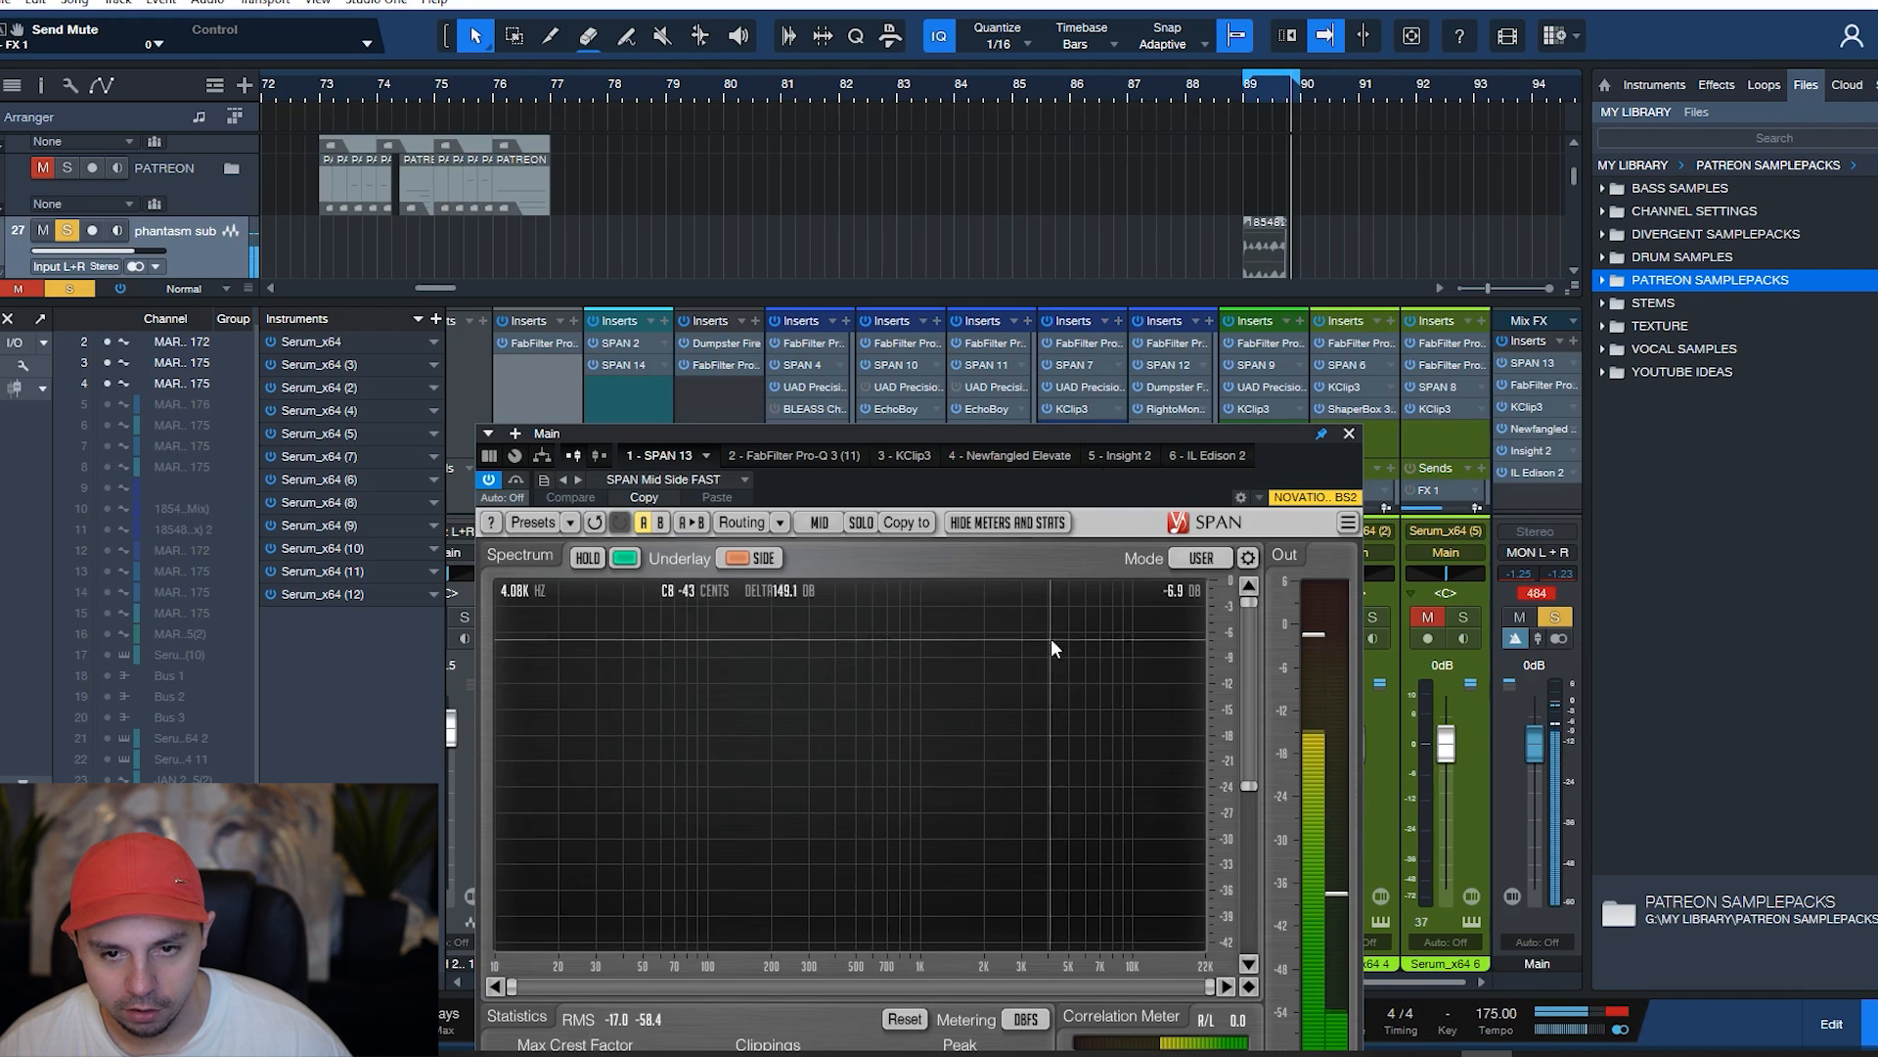
pyautogui.click(1241, 98)
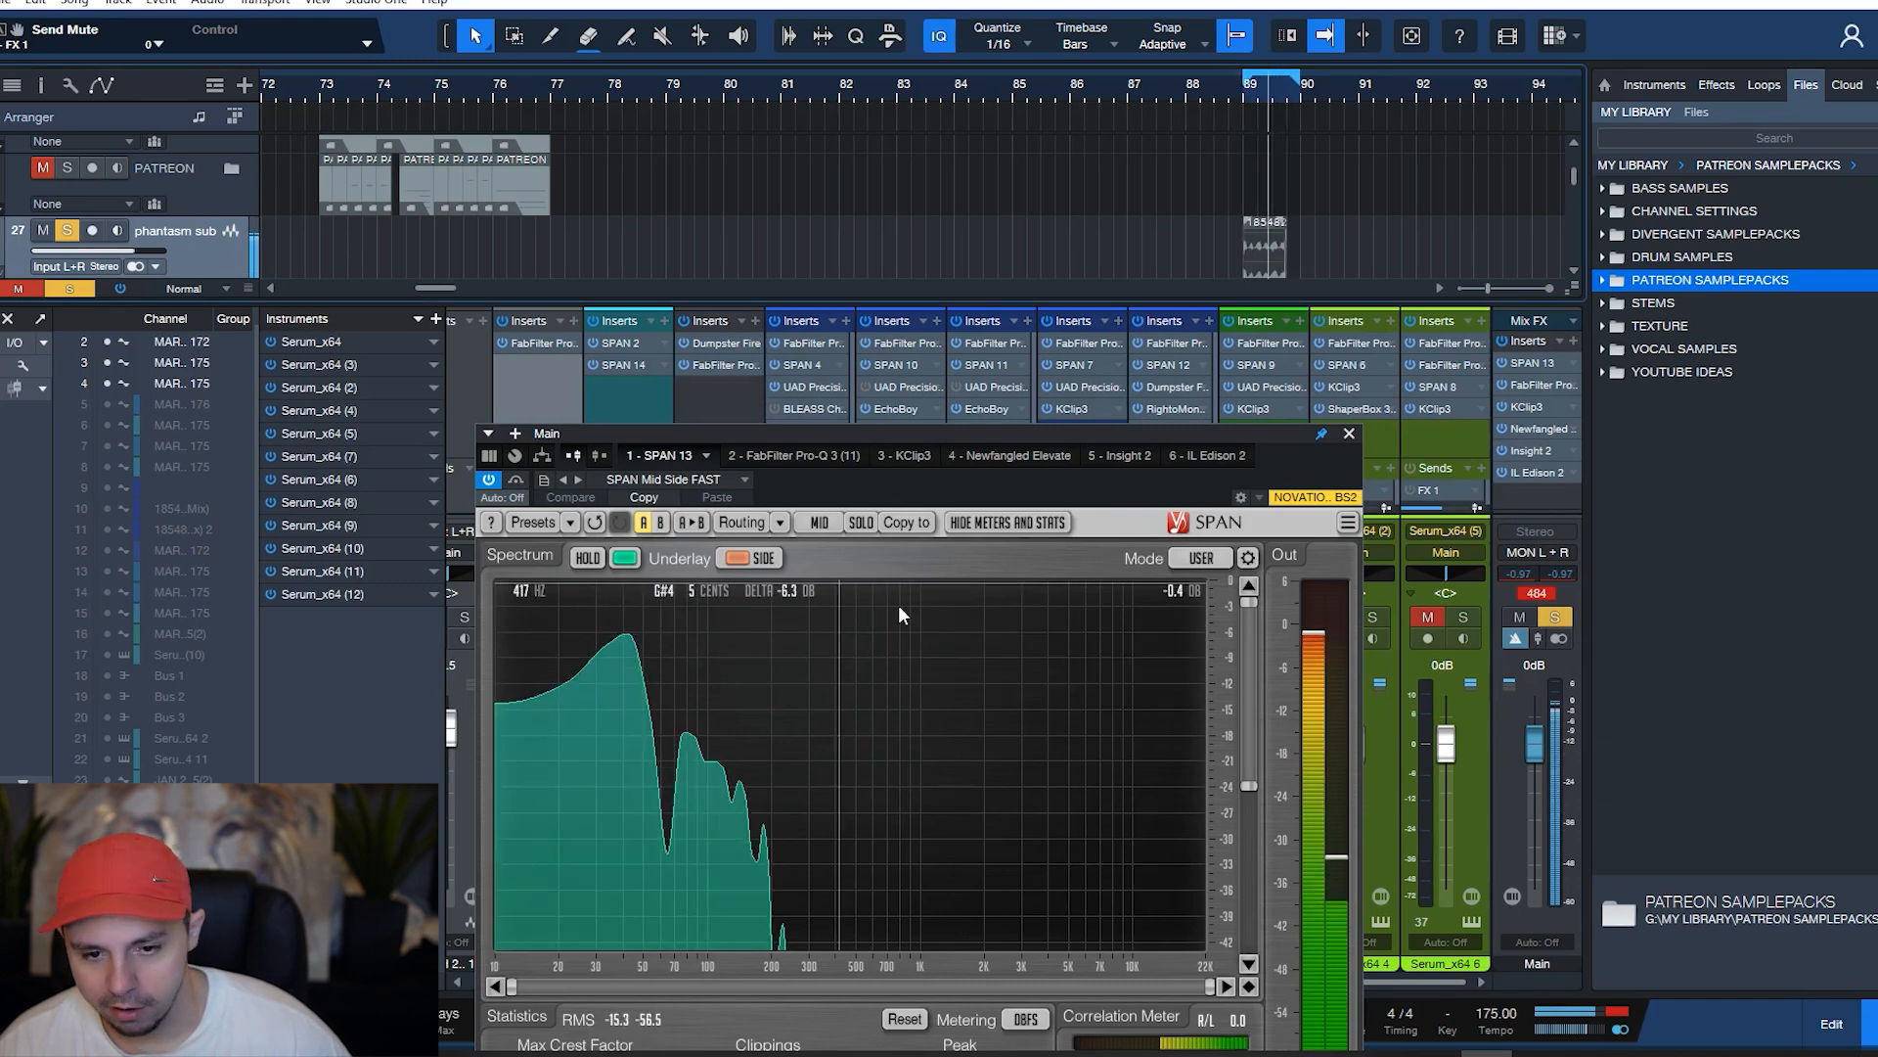
pyautogui.click(1350, 433)
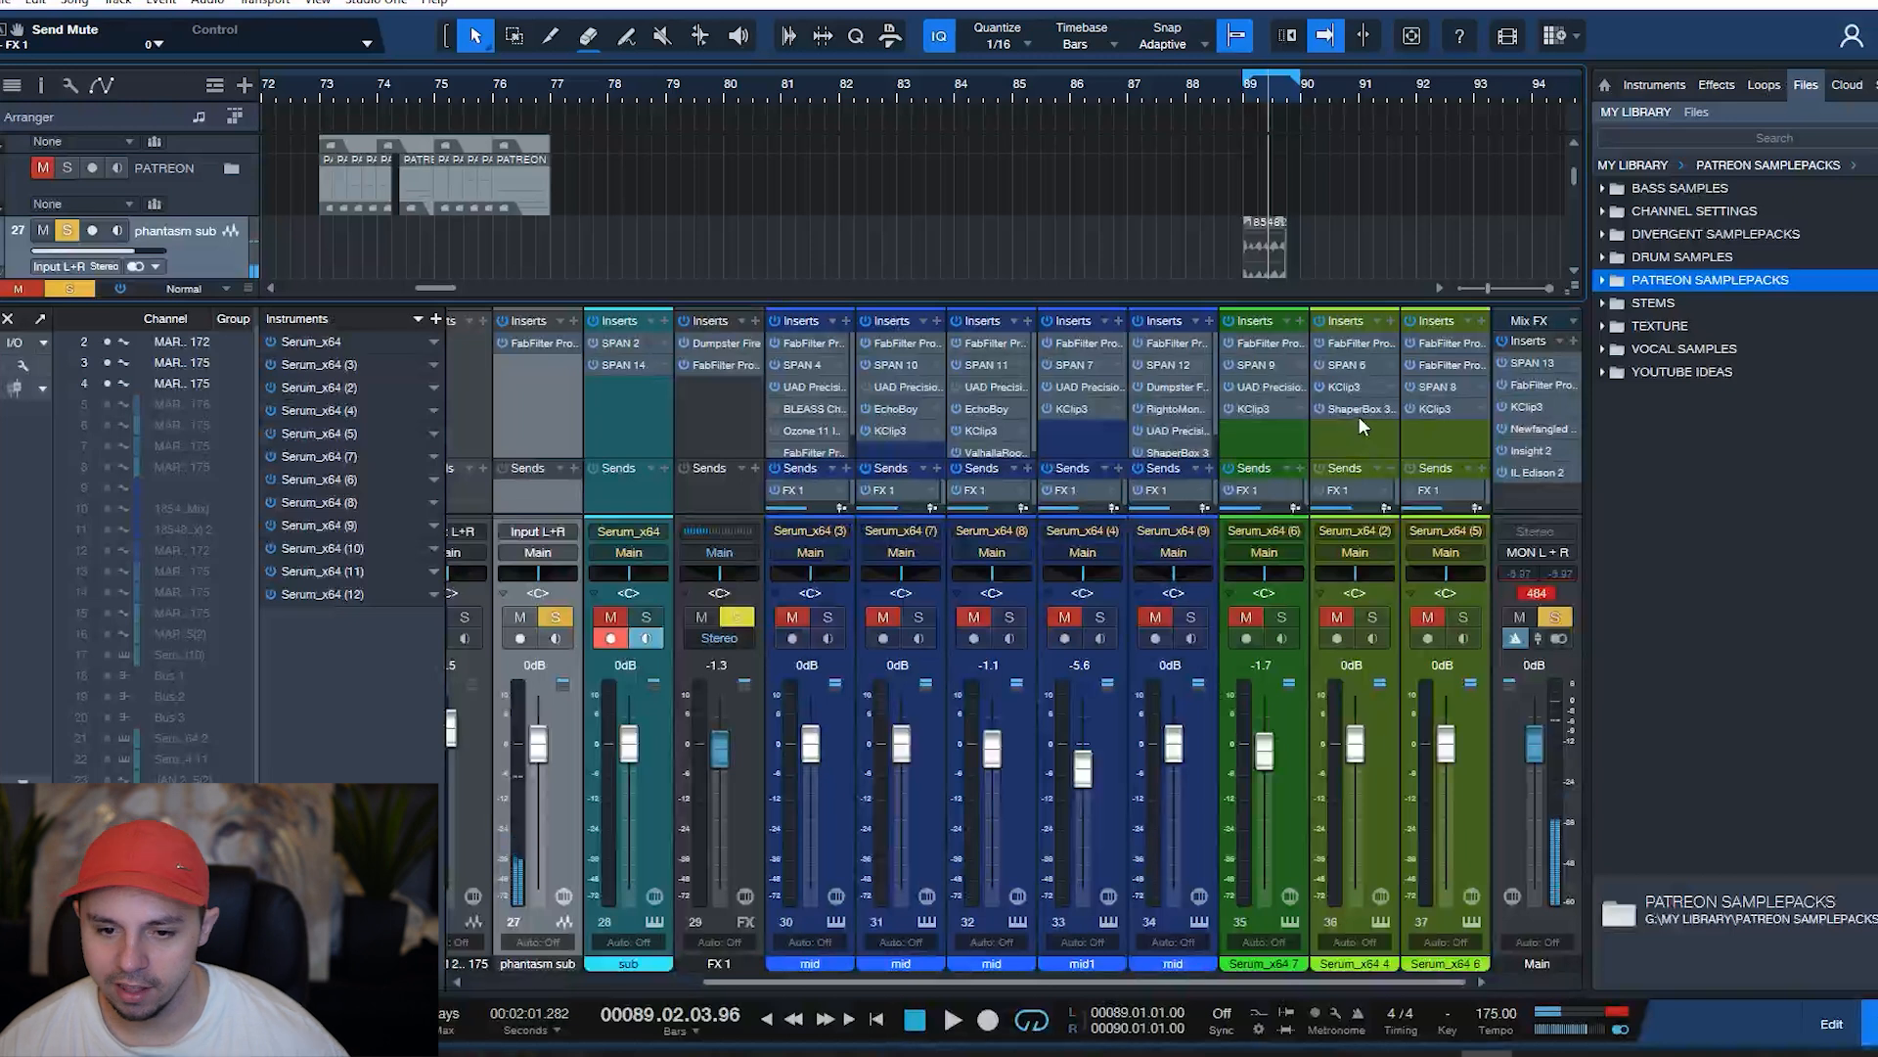
pyautogui.click(8, 318)
# - Loop bar 50 to bar 51 and solo the sub track in place of the phantasm sub track, muting the latter
pyautogui.moveTo(450, 91)
pyautogui.mouseDown()
pyautogui.moveTo(629, 59)
pyautogui.moveTo(839, 118)
pyautogui.moveTo(753, 127)
pyautogui.moveTo(767, 68)
pyautogui.moveTo(1252, 74)
pyautogui.mouseUp()
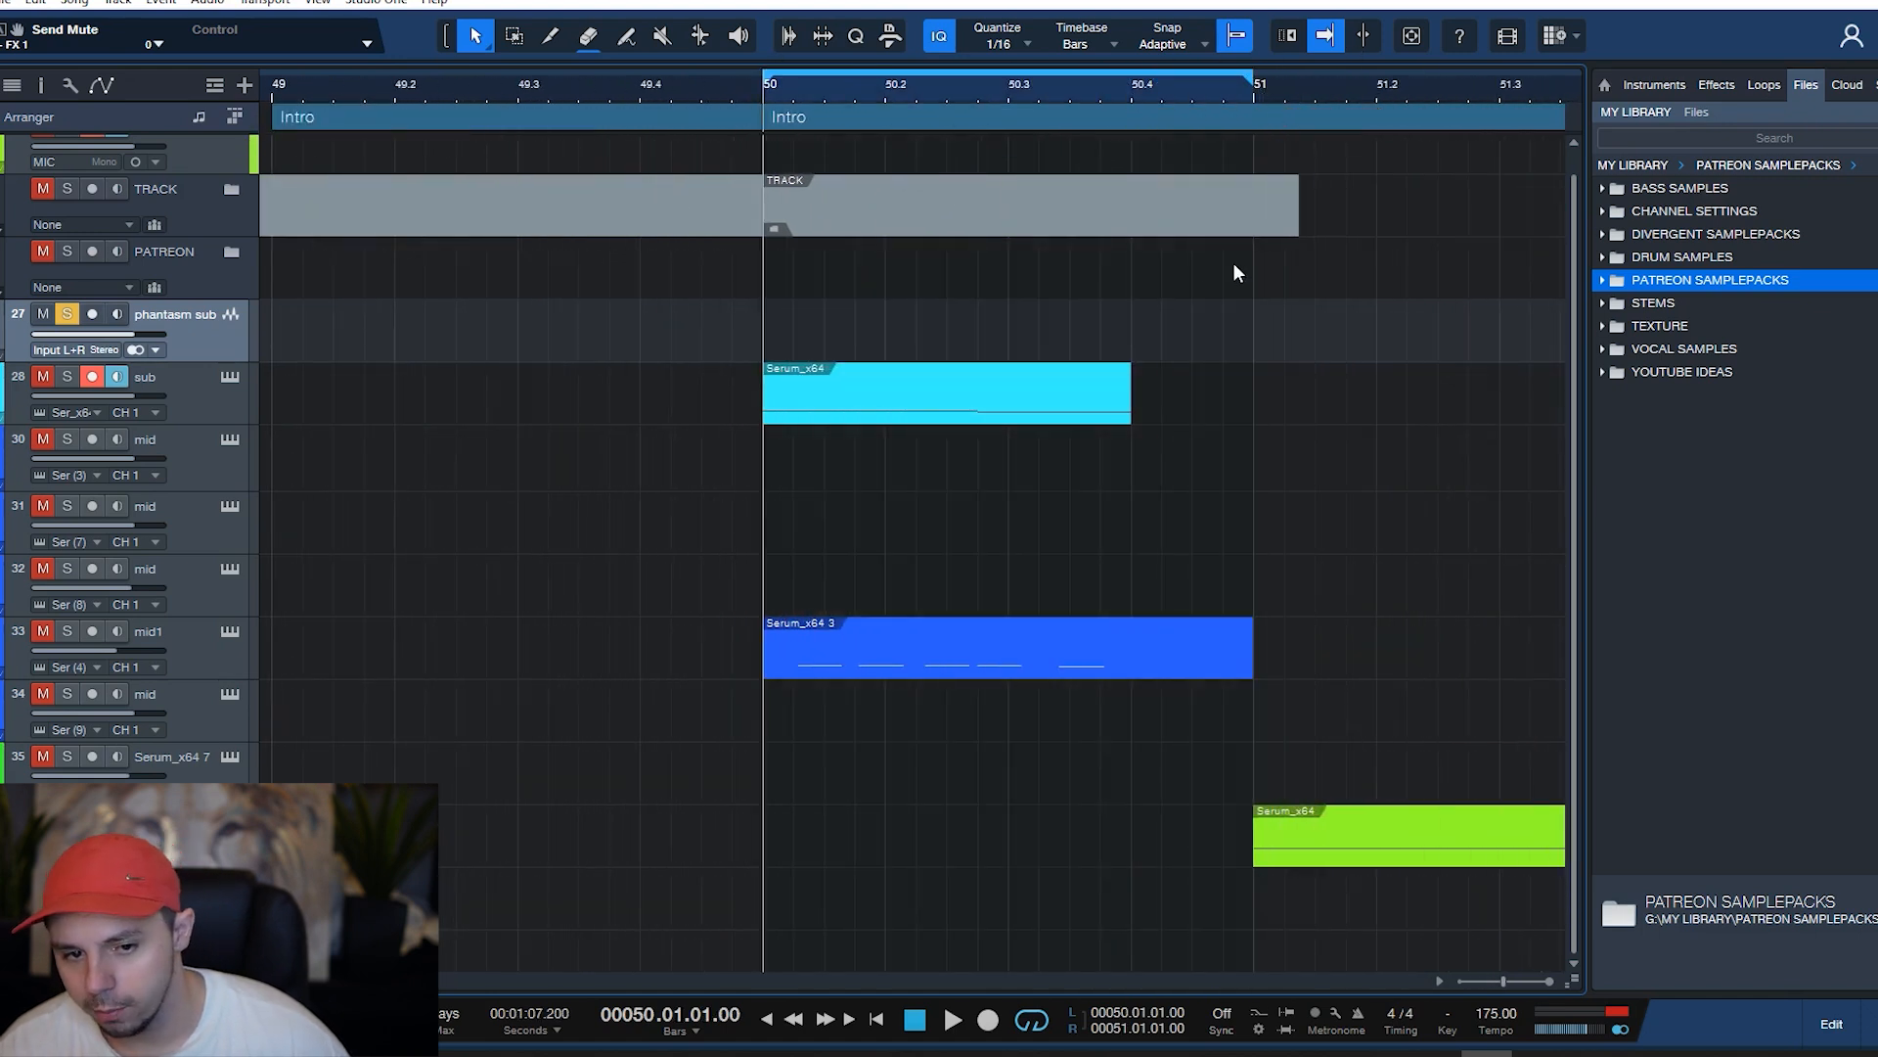
pyautogui.click(43, 376)
pyautogui.click(66, 376)
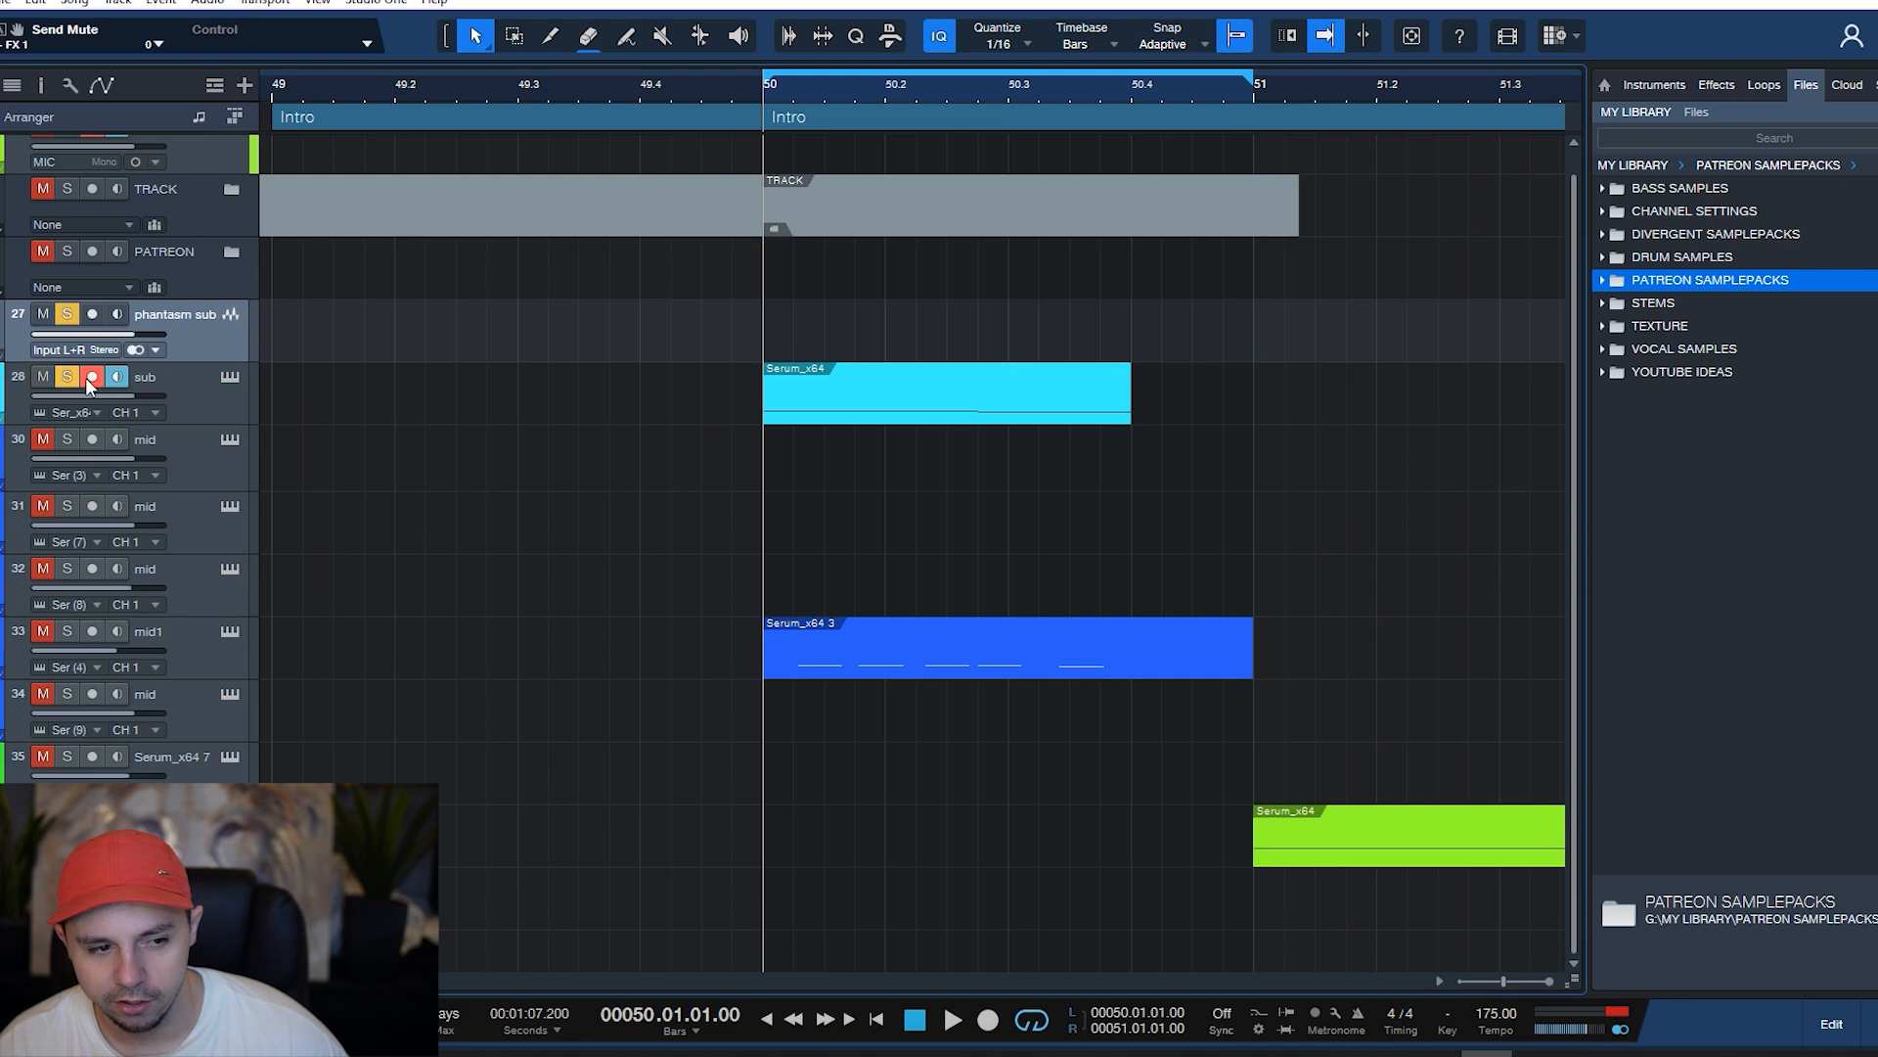
pyautogui.click(67, 314)
pyautogui.click(43, 314)
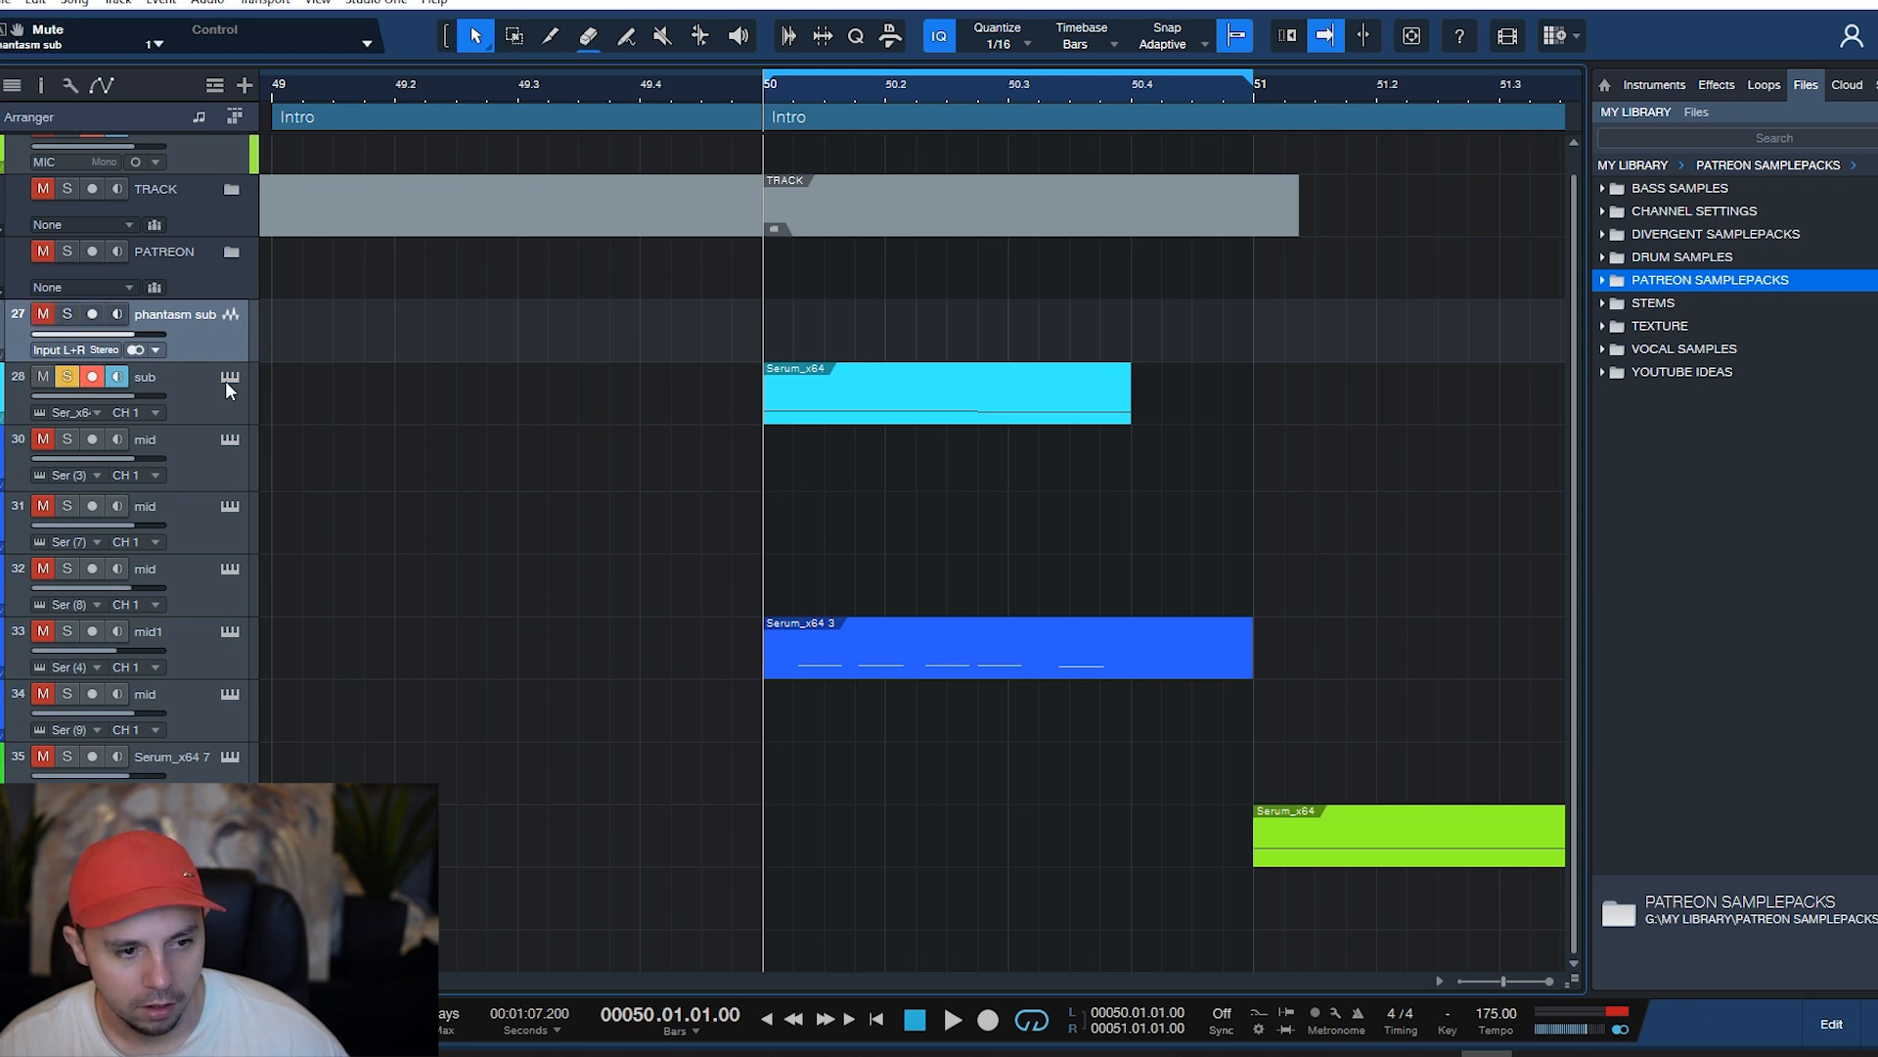
# - Open the sub track's Serum instrument for playback and remove the SPAN 2 insert from the sub channel
pyautogui.click(229, 377)
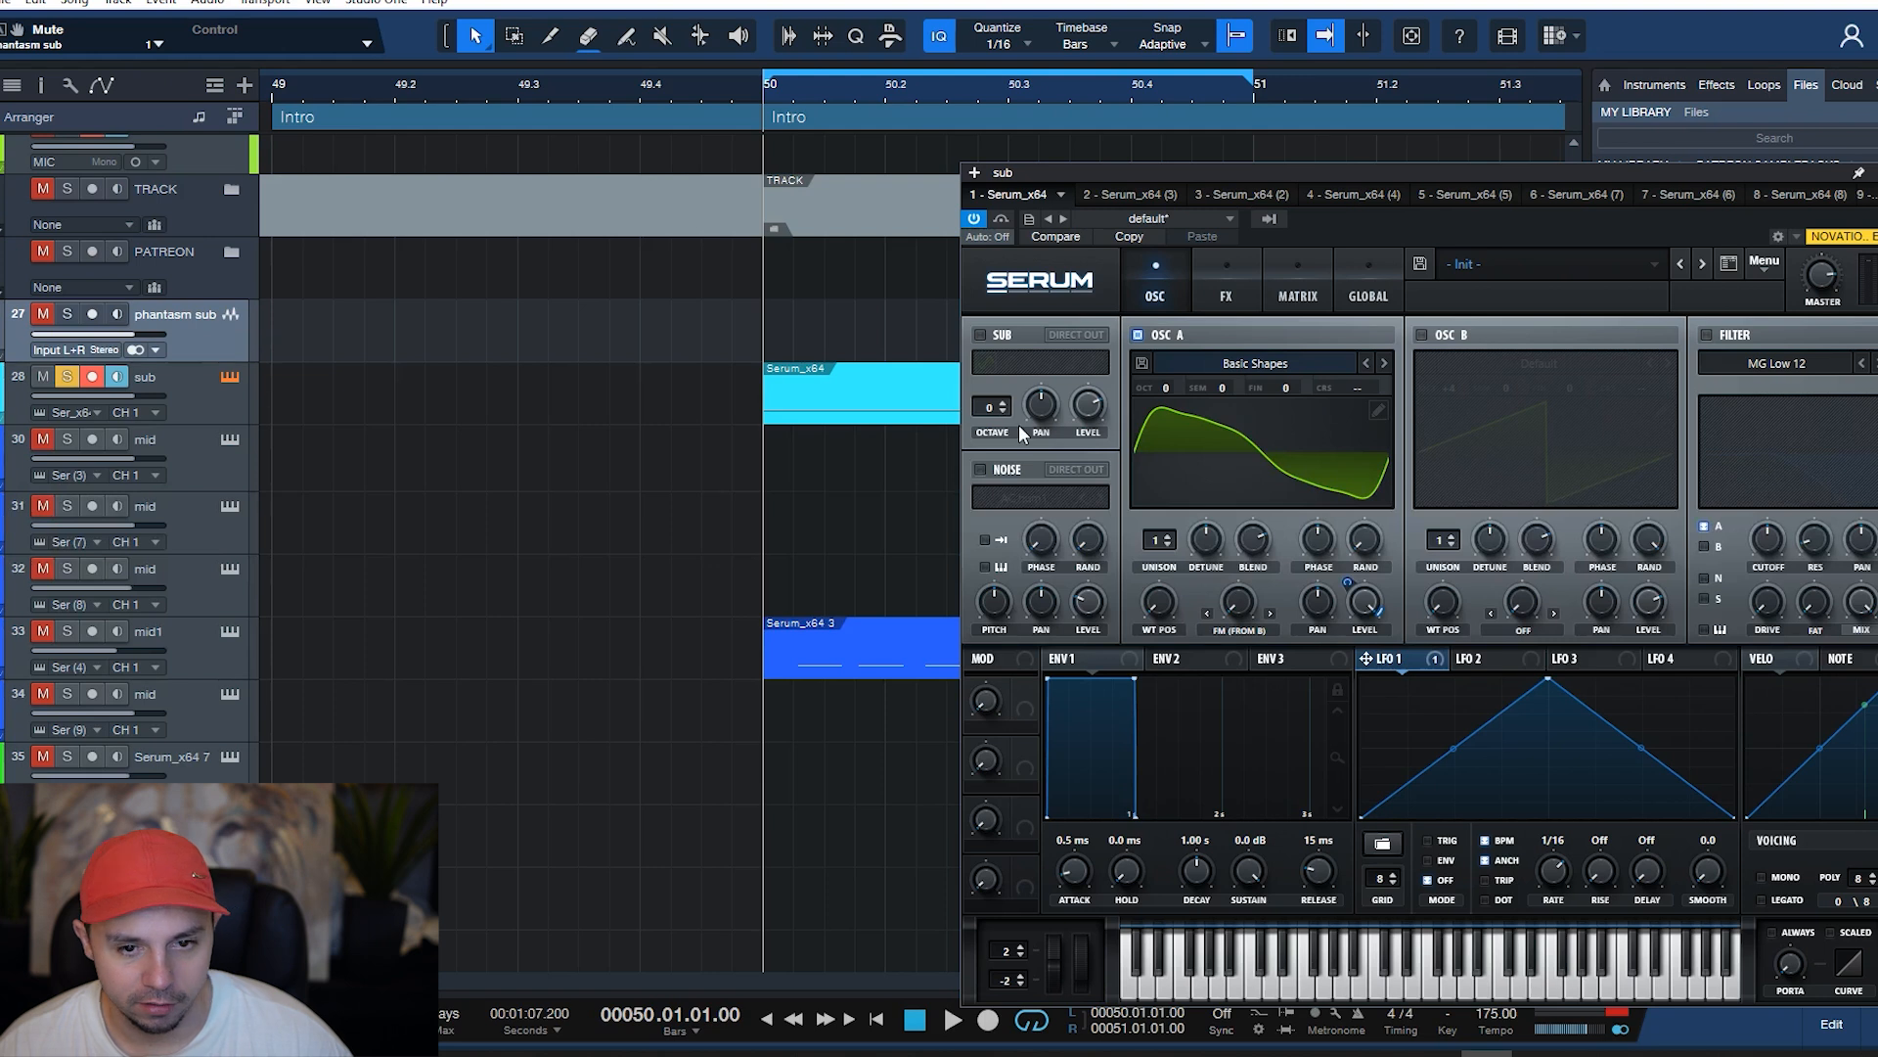
pyautogui.press('space')
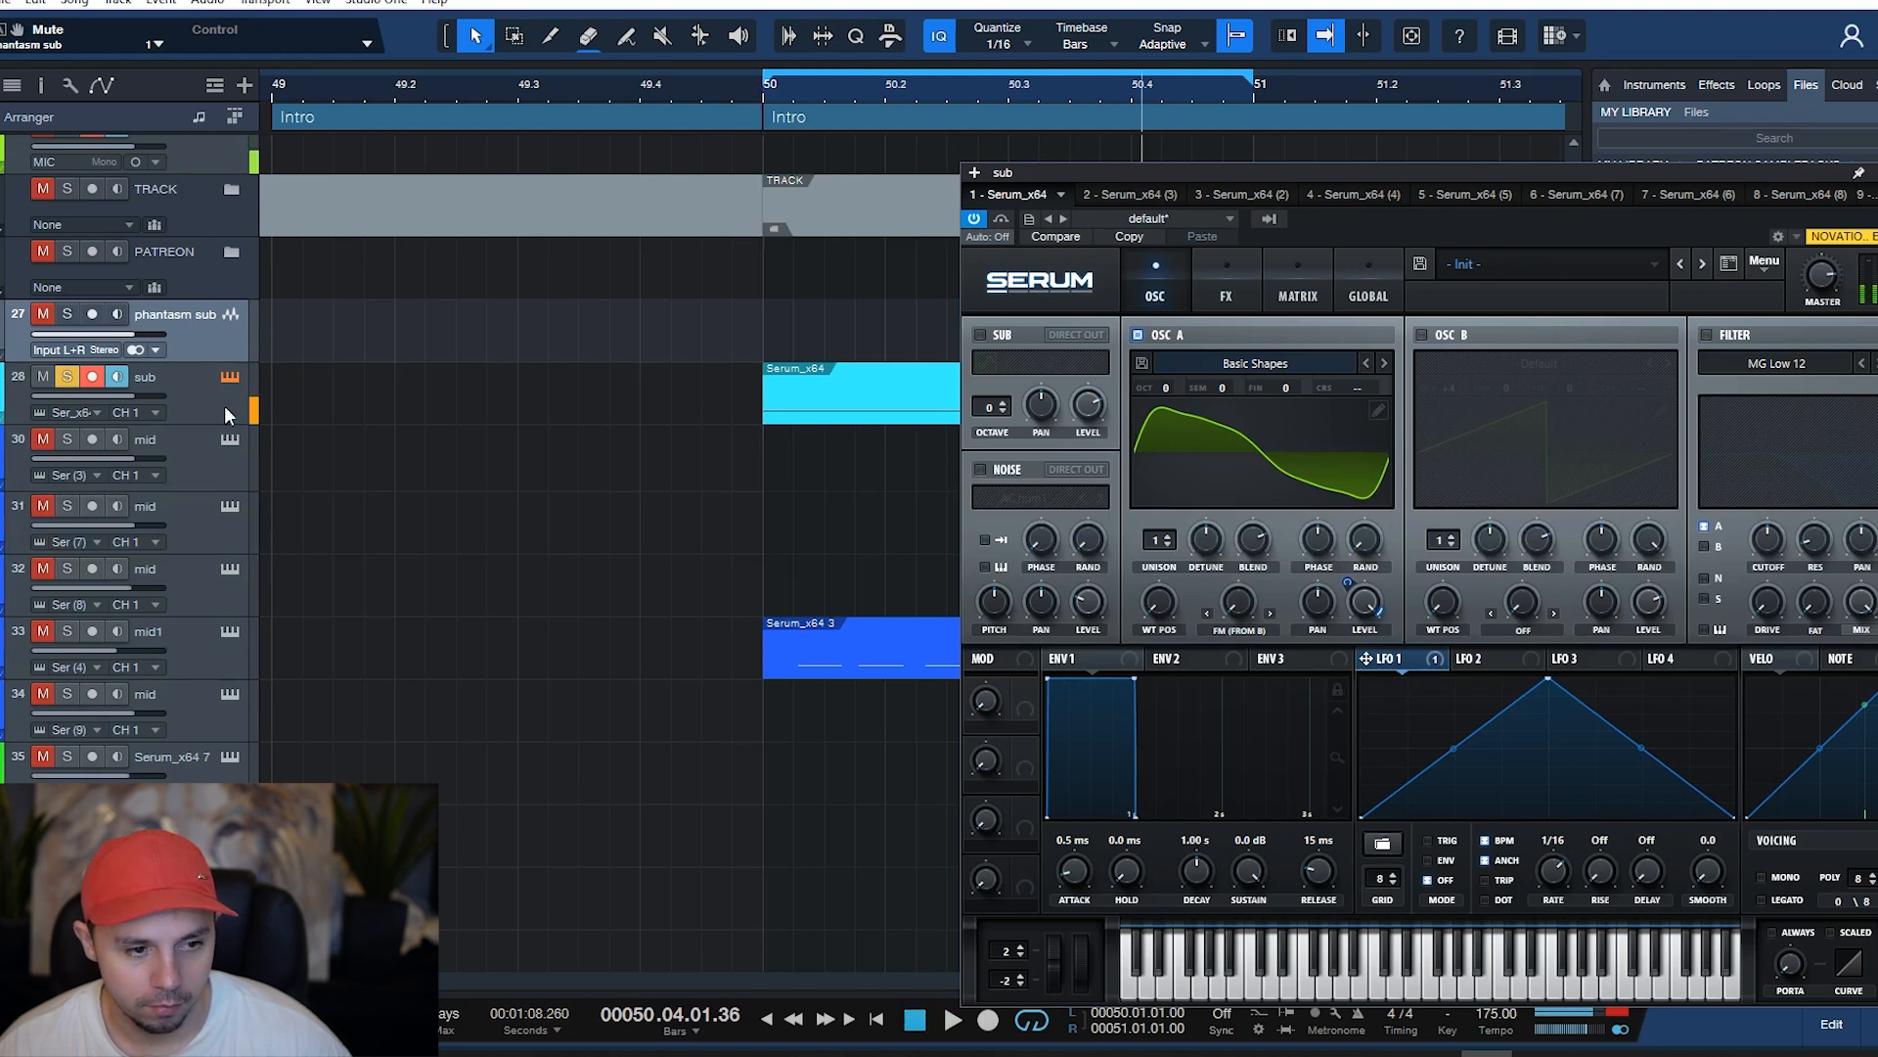
pyautogui.click(221, 403)
pyautogui.press('F3')
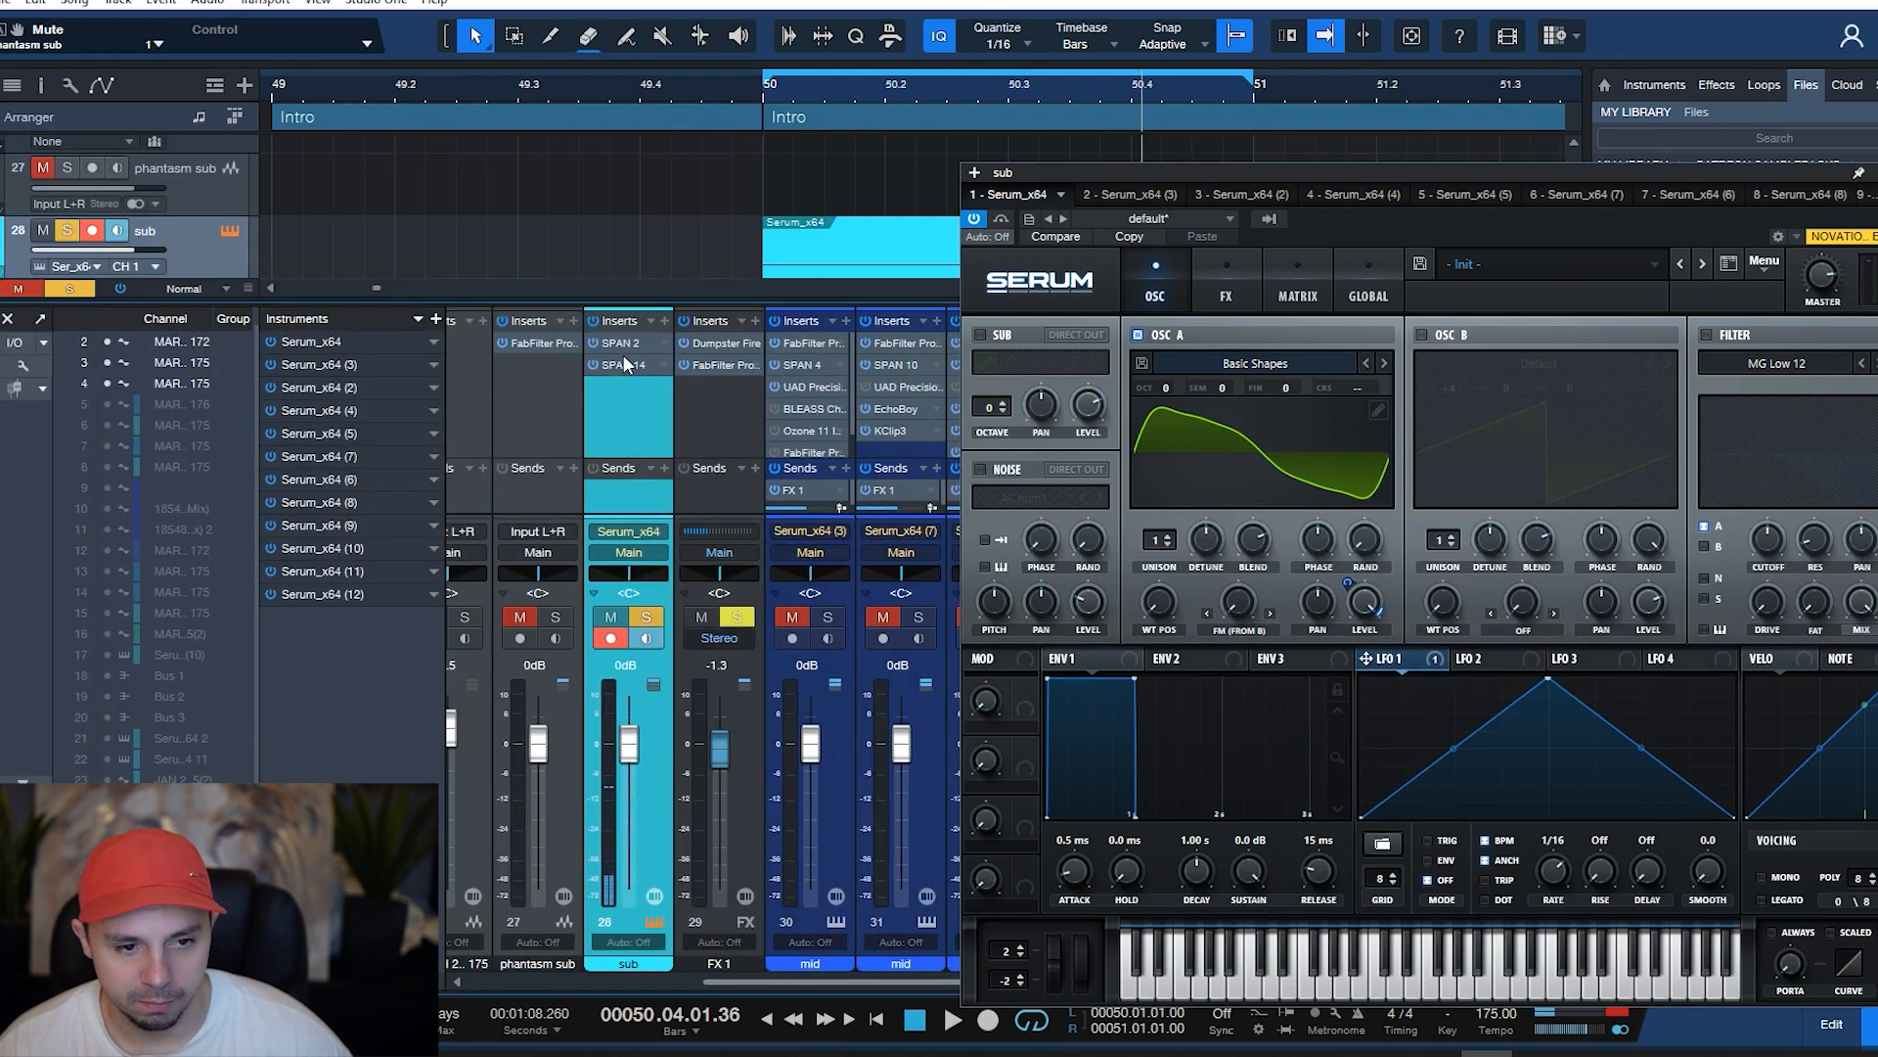
pyautogui.rightClick(675, 343)
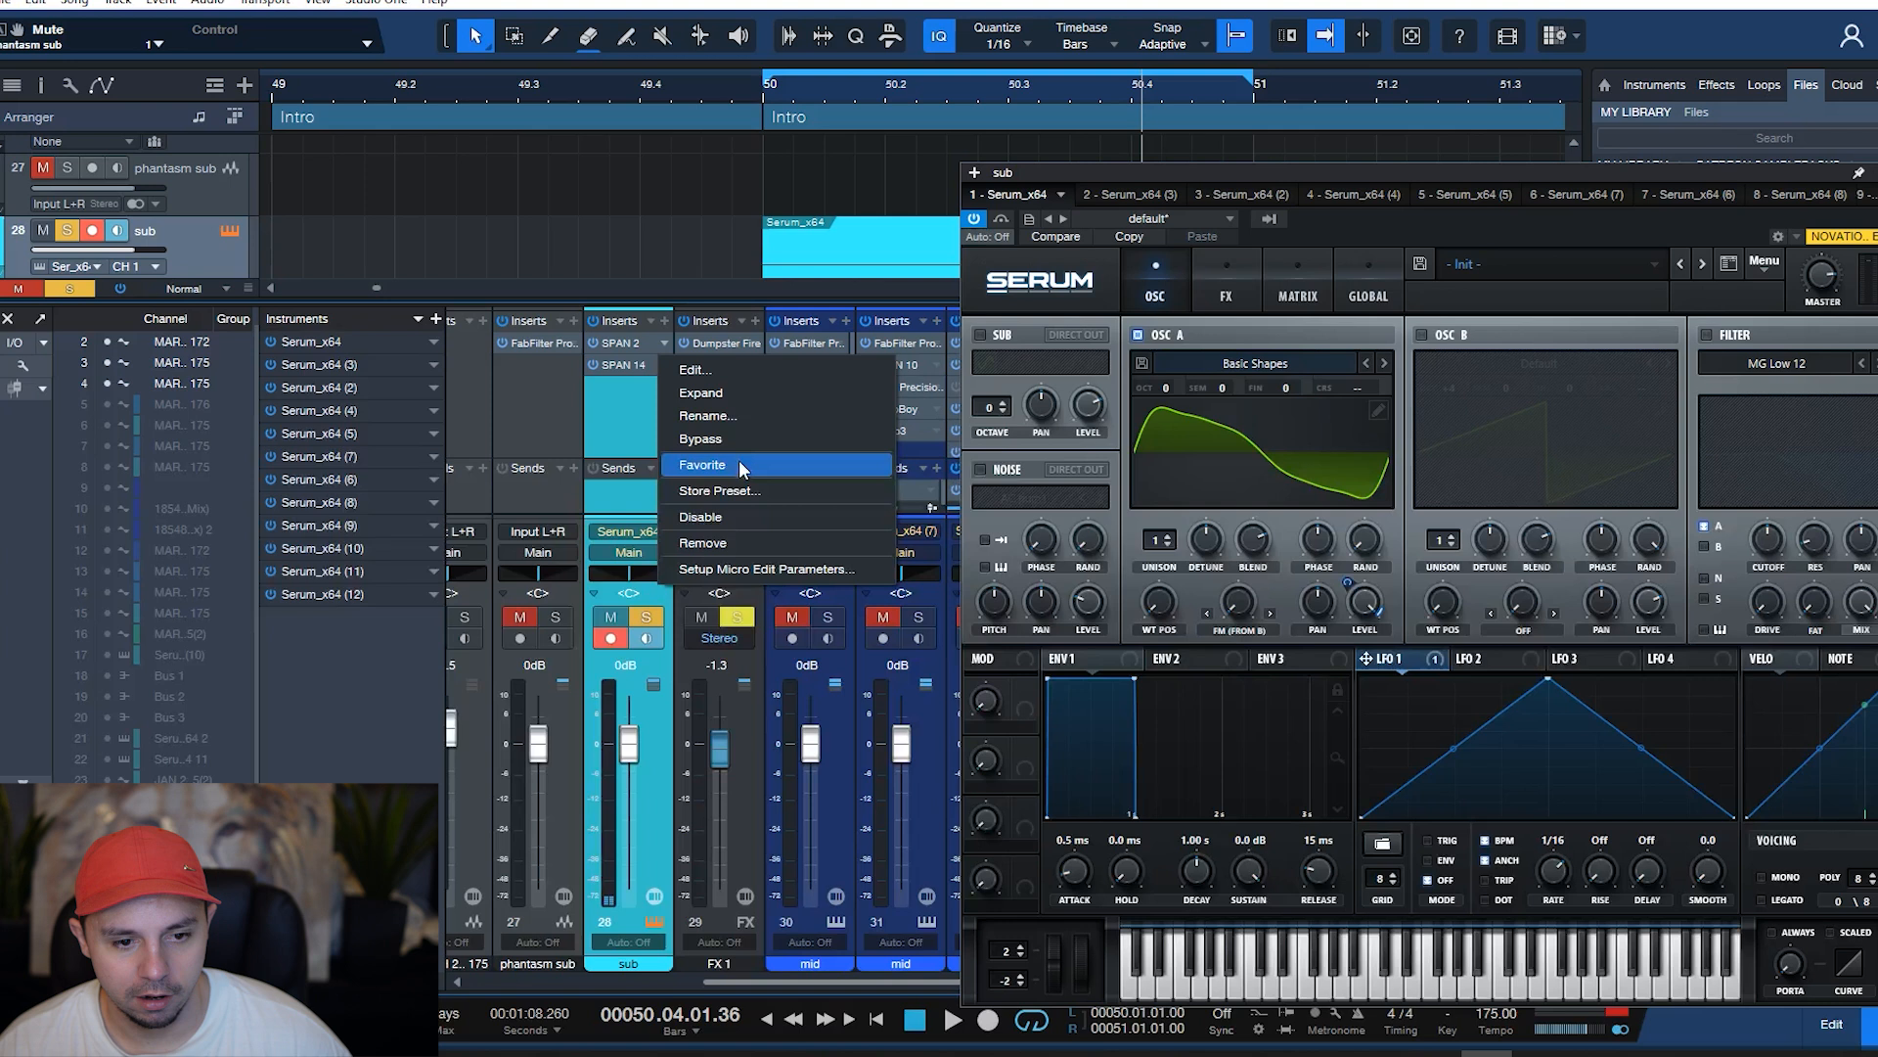
pyautogui.click(738, 537)
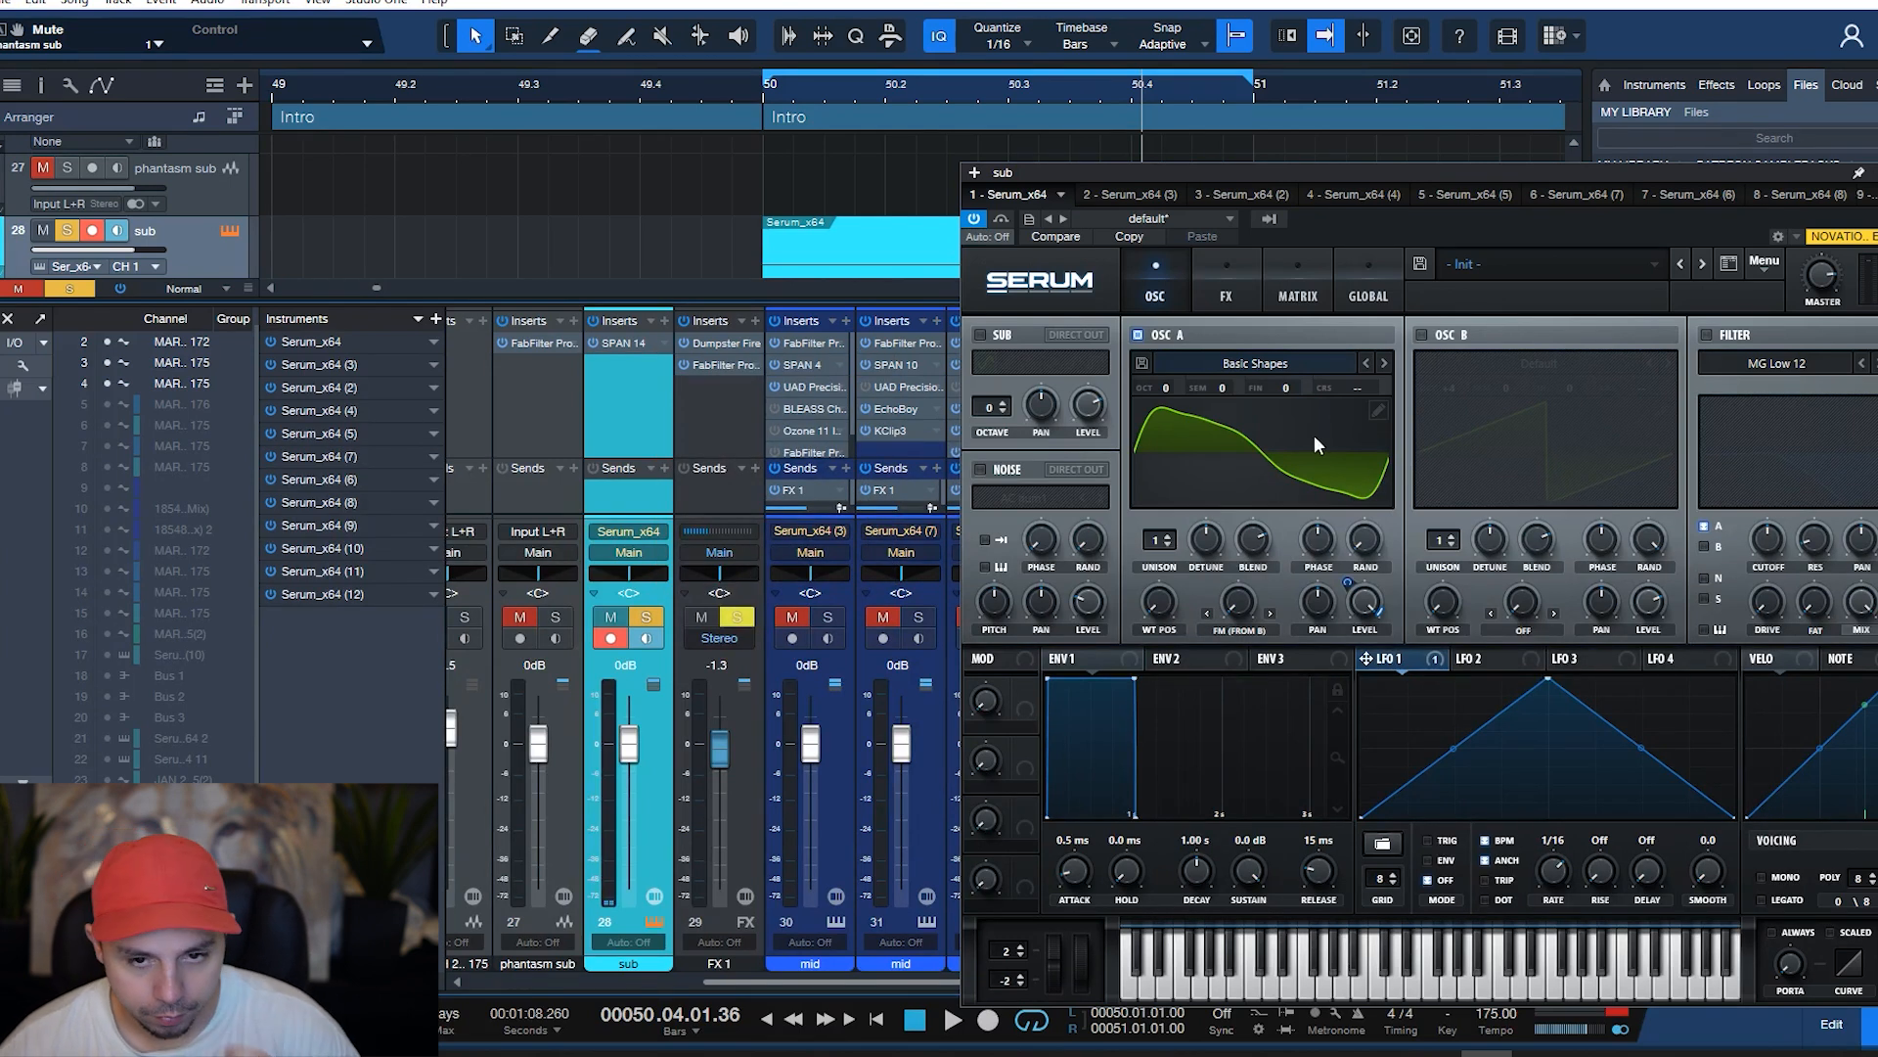
# - Open SPAN 14 on the sub channel and Serum's Oscillator A wavetable editor, placing both windows side by side
pyautogui.click(622, 344)
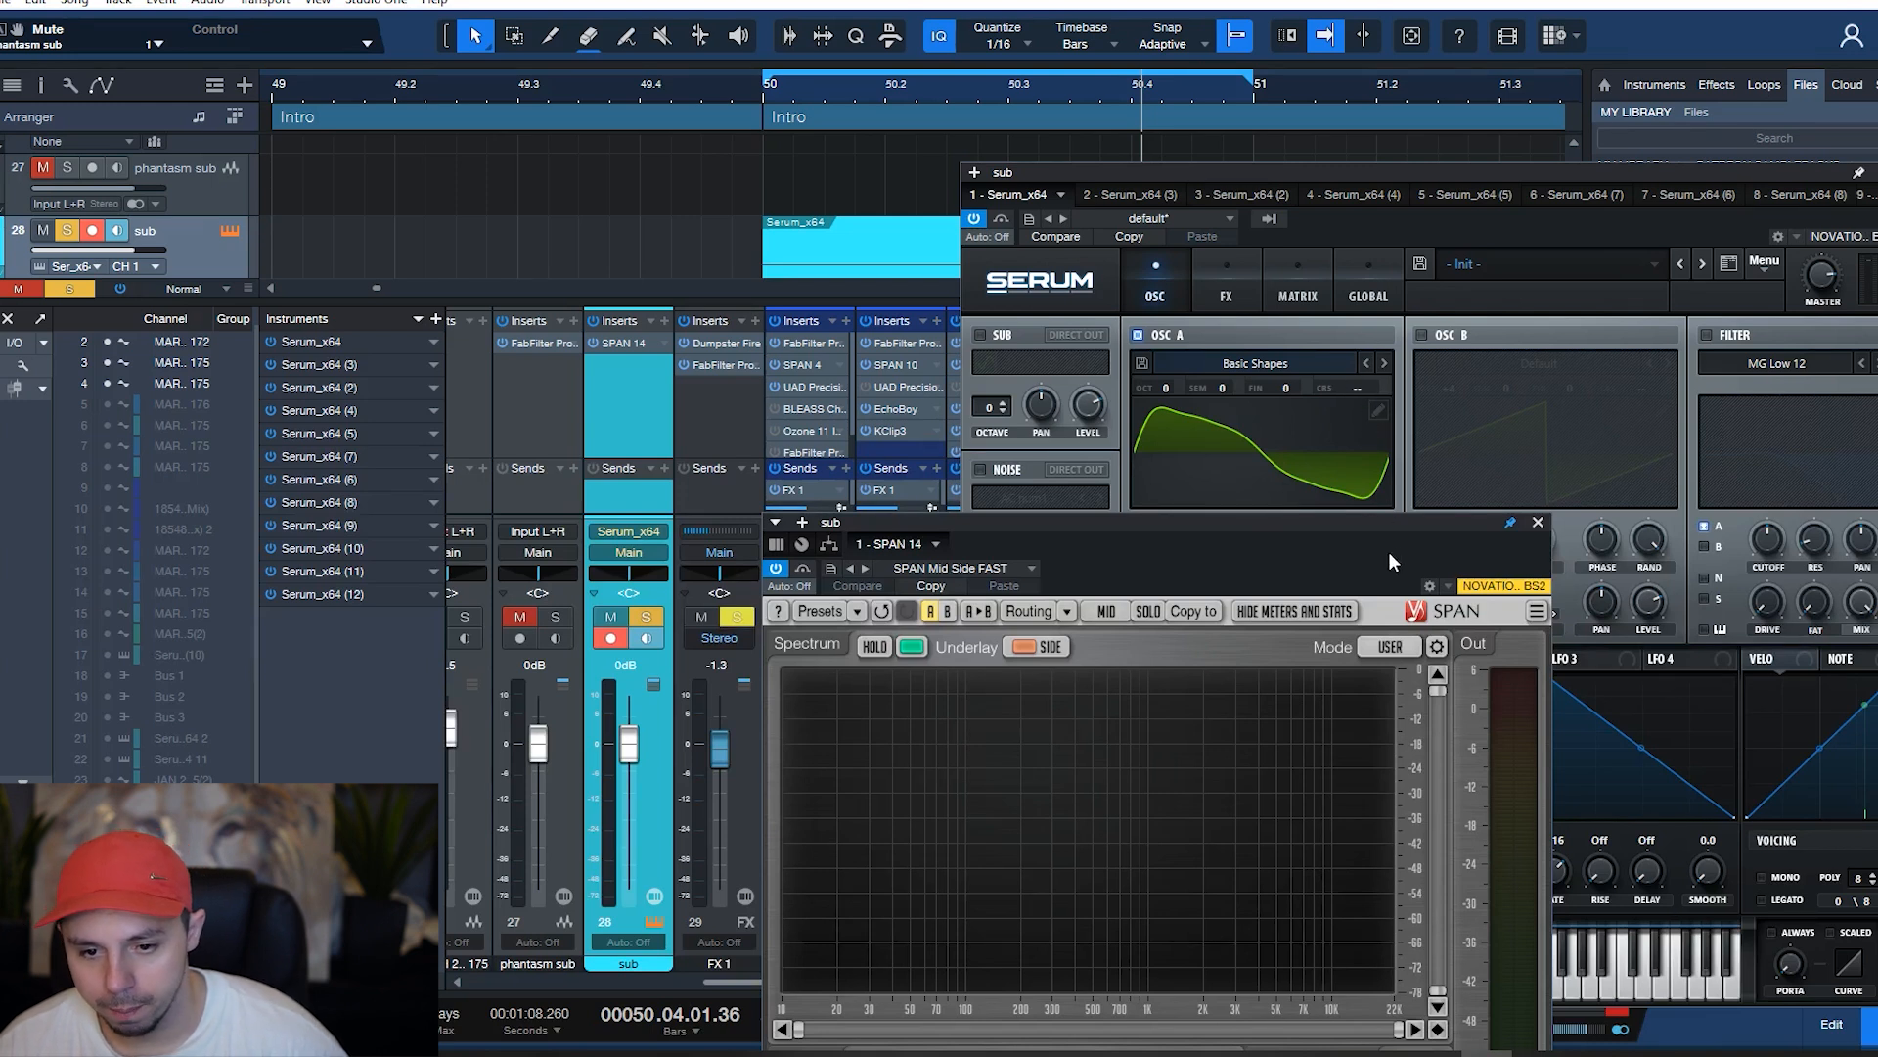
pyautogui.moveTo(1390, 550); pyautogui.dragTo(1323, 745)
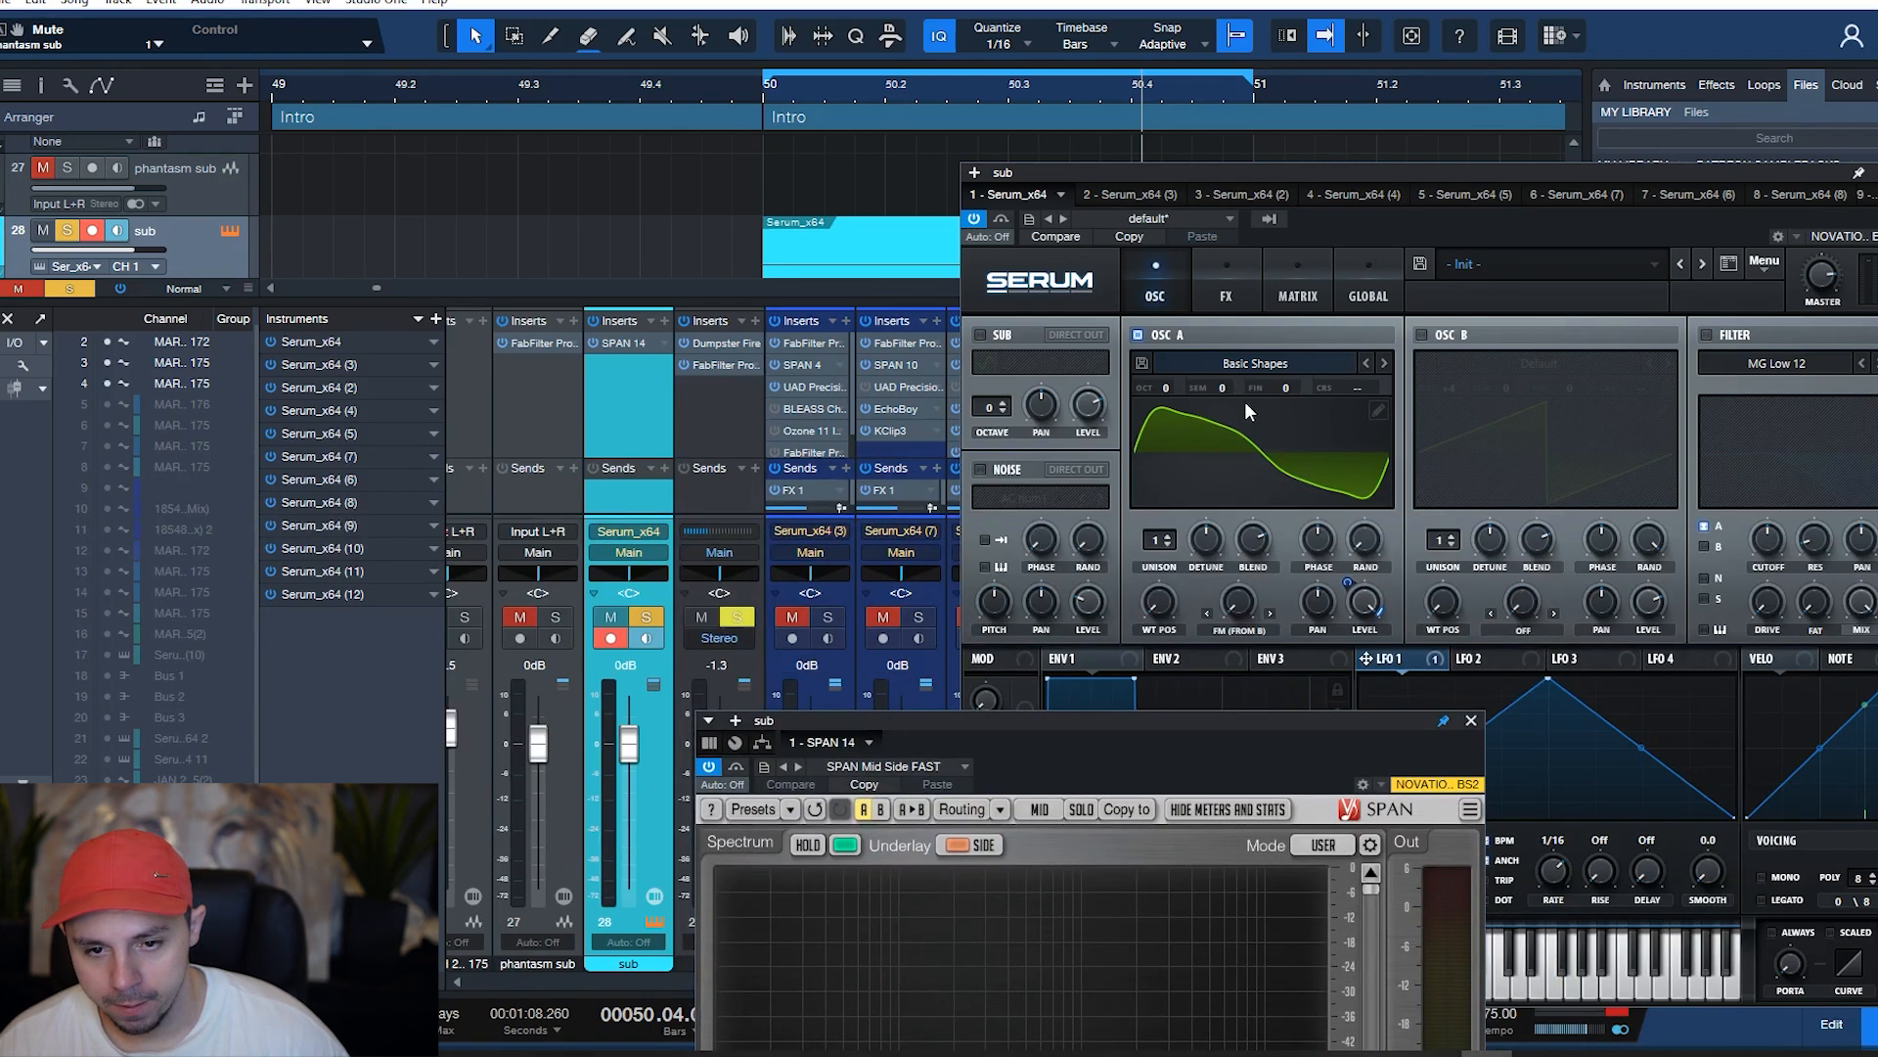
pyautogui.click(1382, 403)
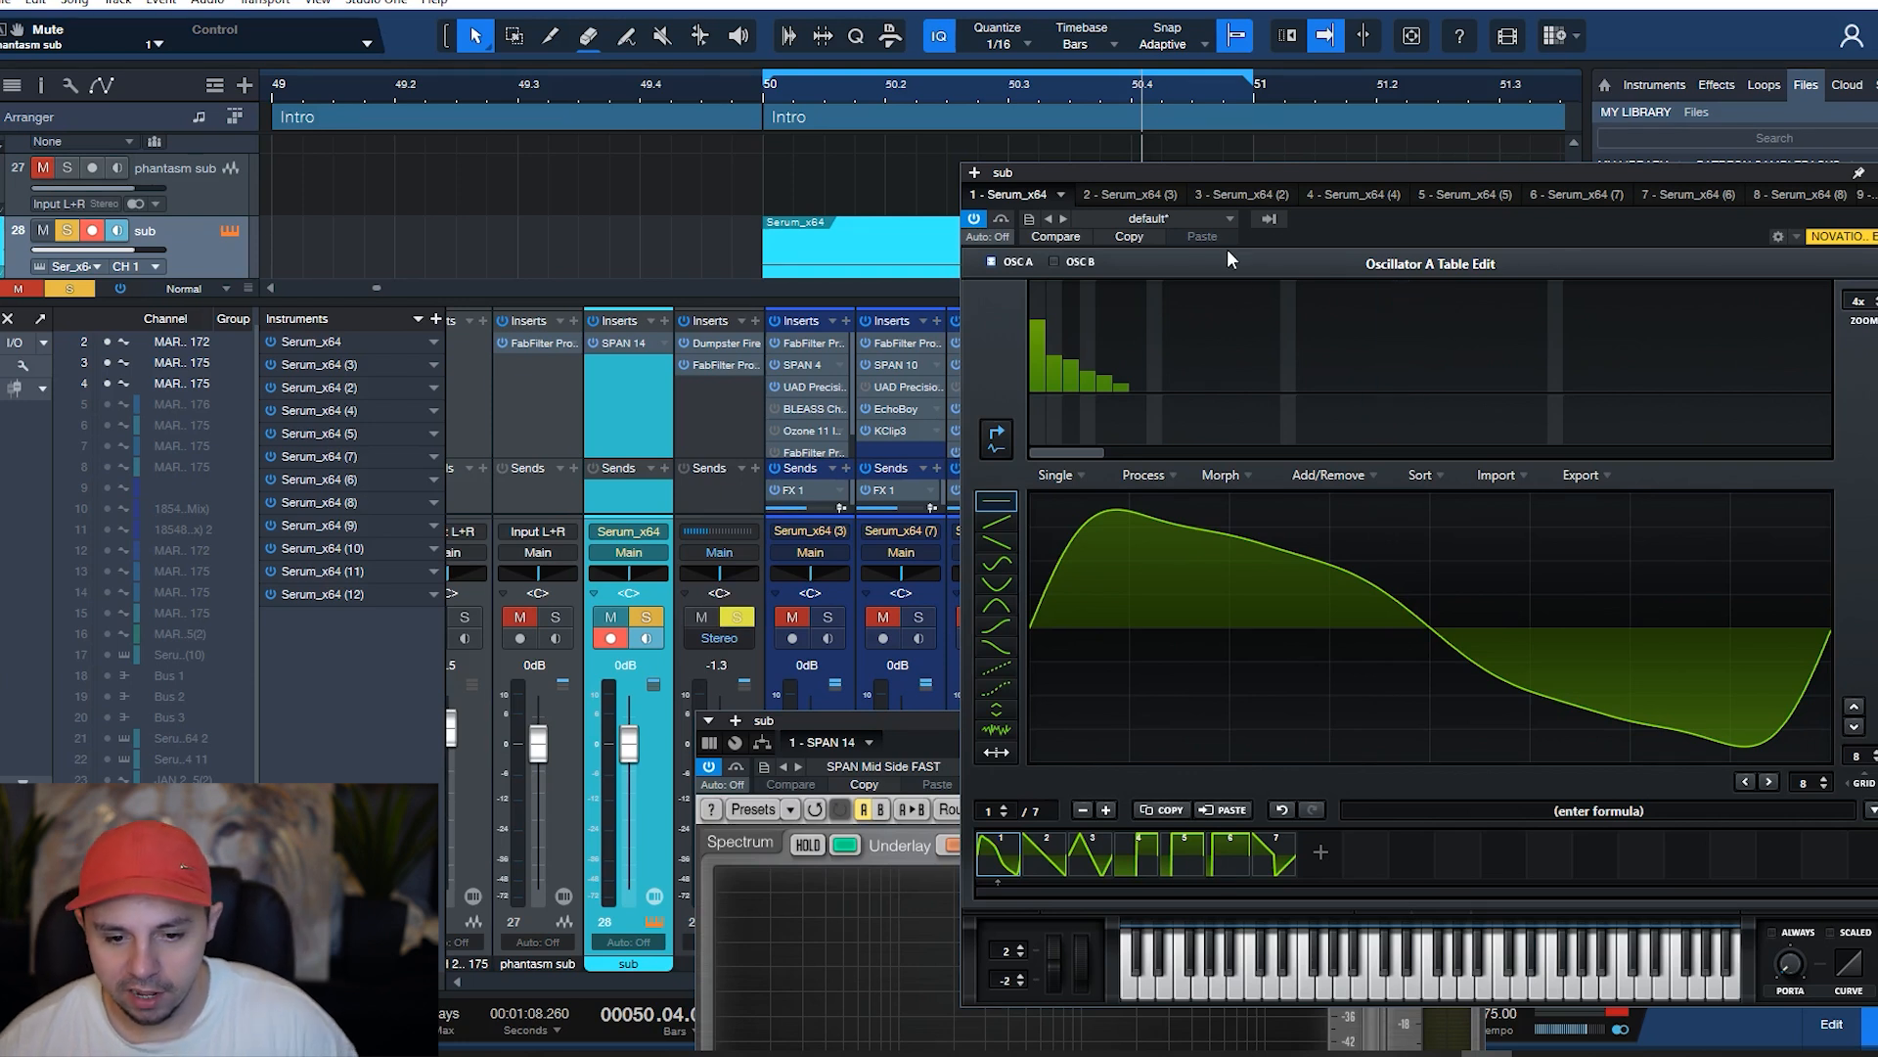
pyautogui.moveTo(929, 725); pyautogui.dragTo(319, 188)
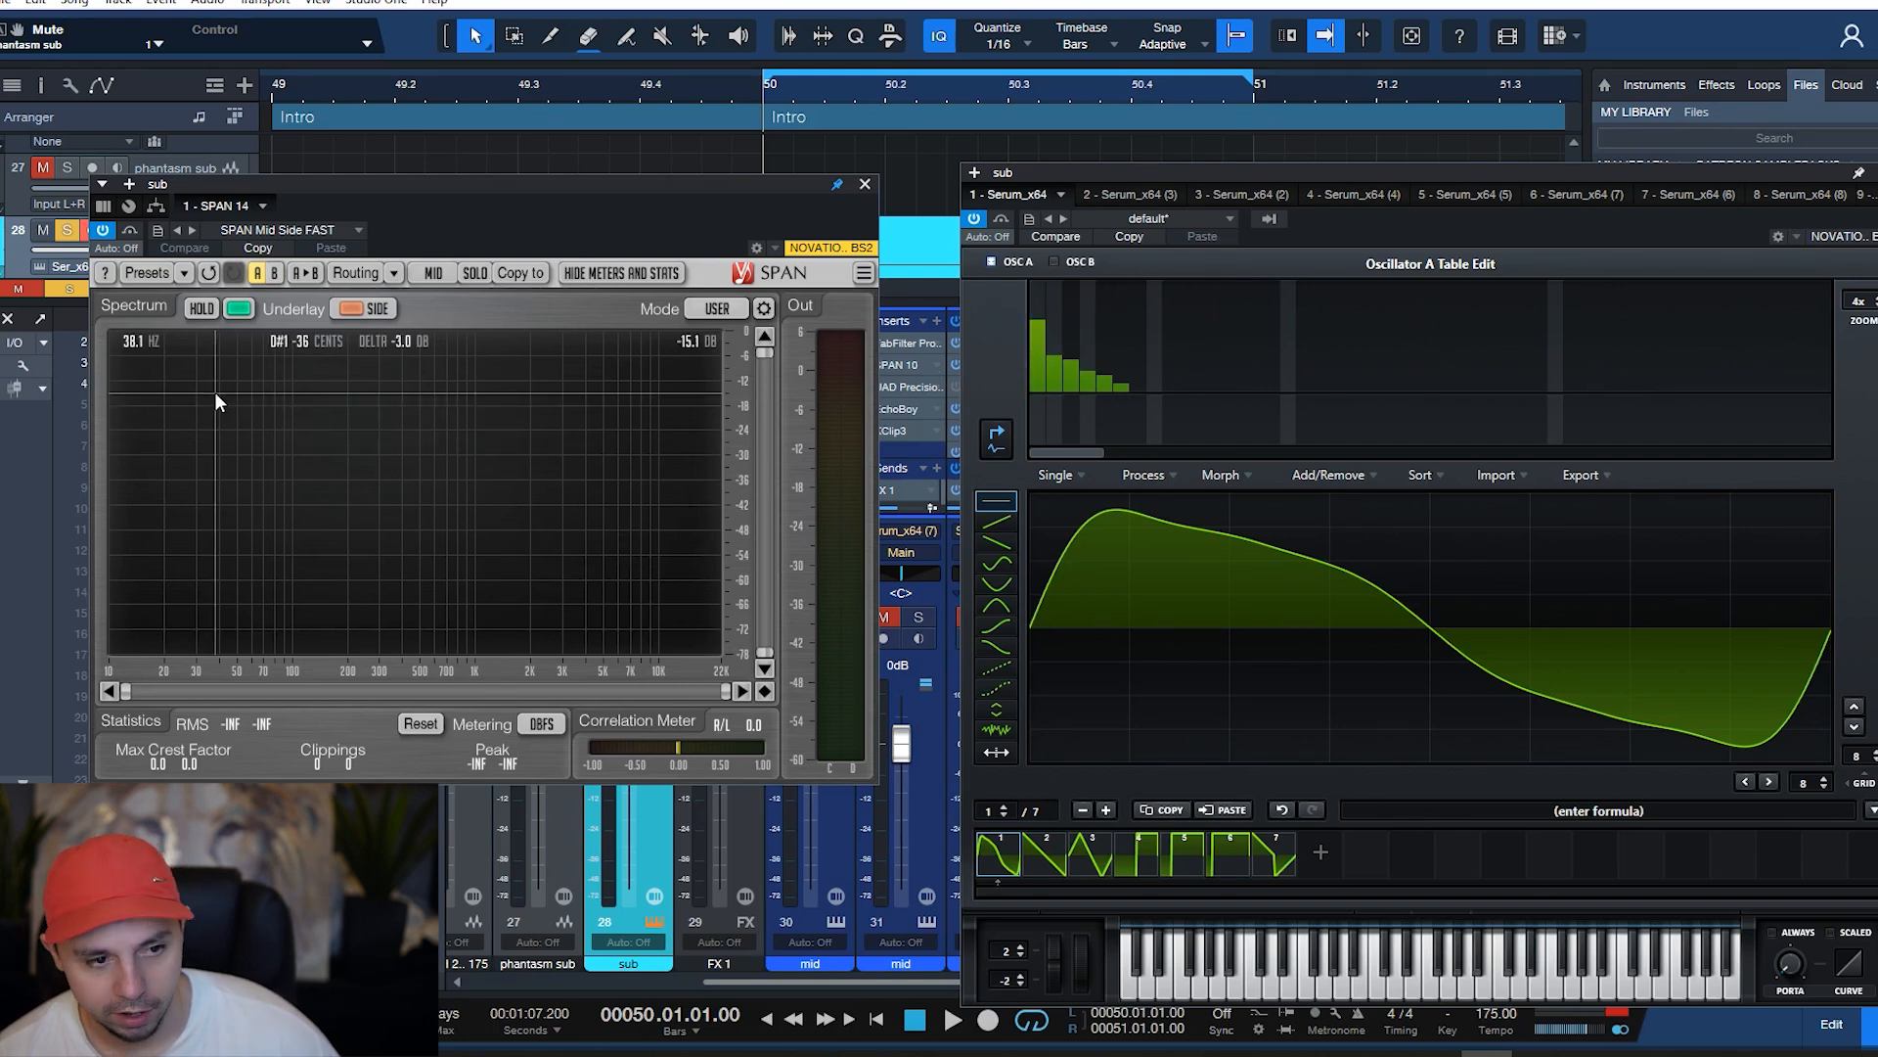
# - Play the sub loop, compare SPAN's harmonic peaks with the Oscillator A table's first six bins, and close both windows
pyautogui.press('space')
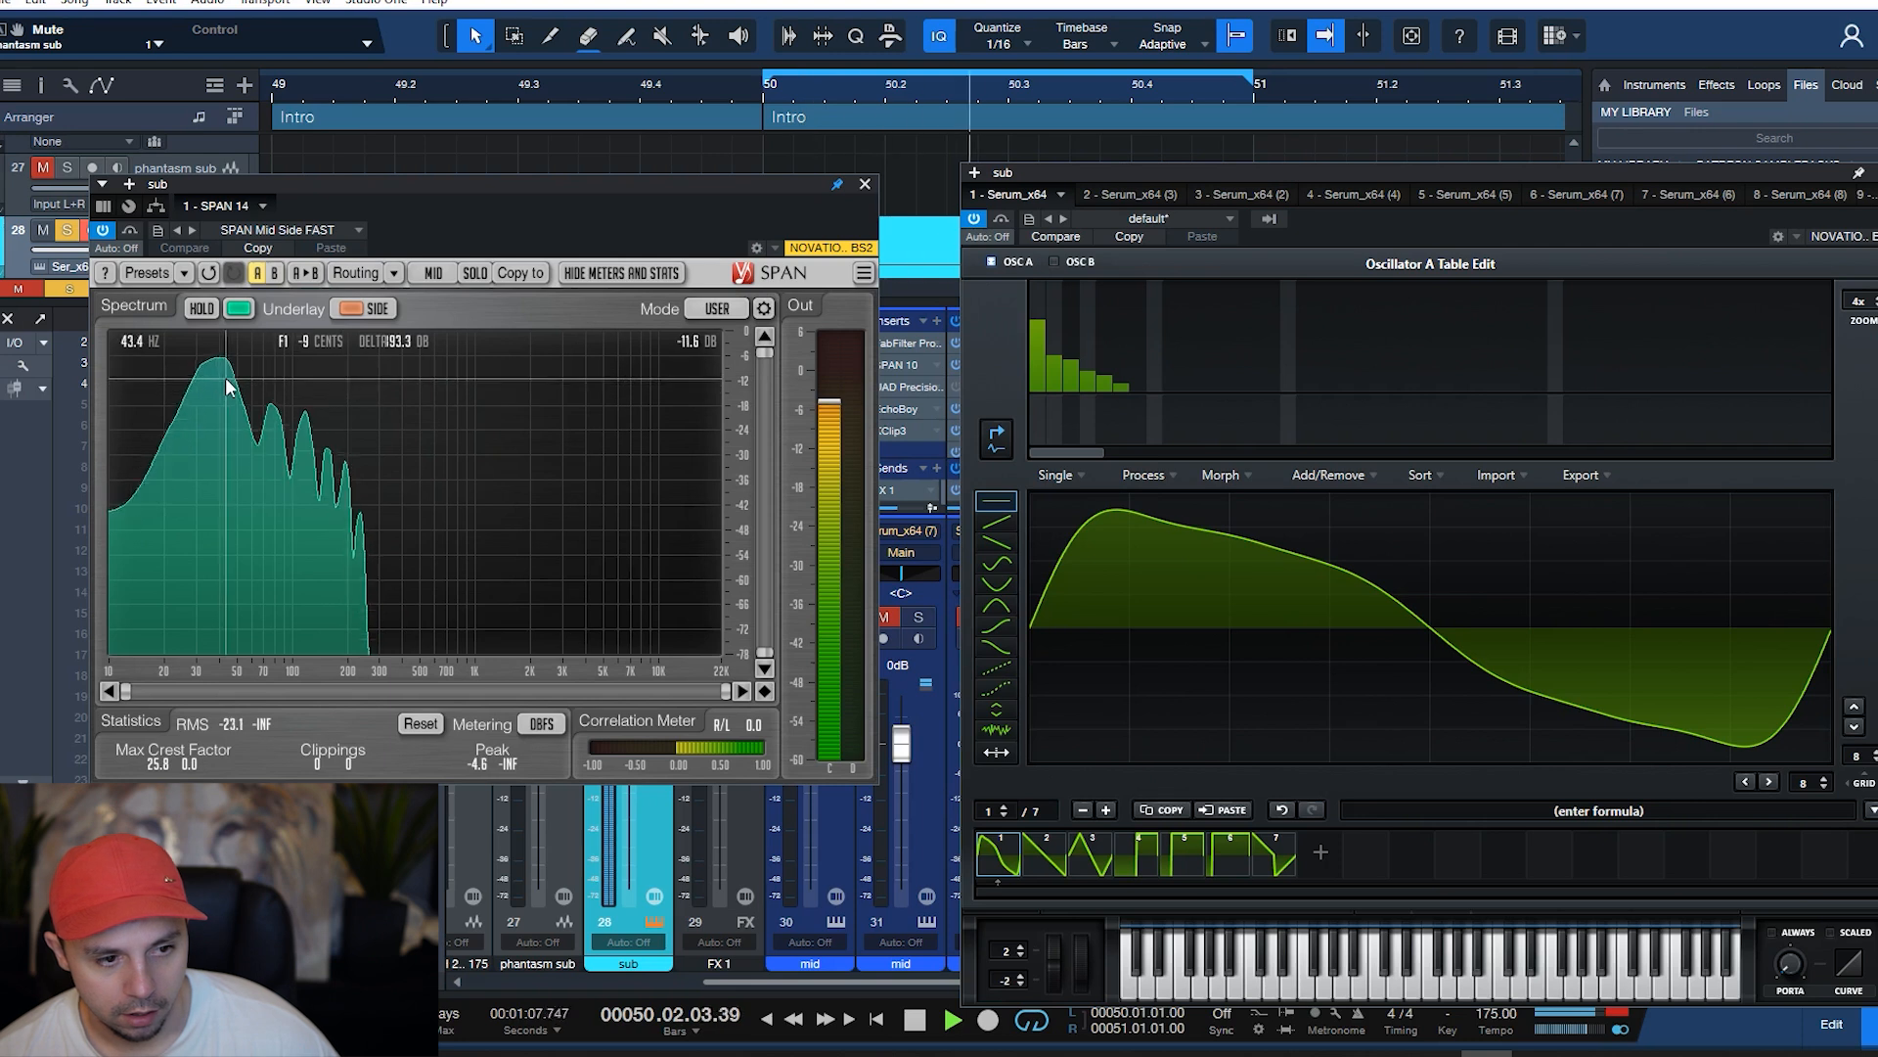
pyautogui.press('space')
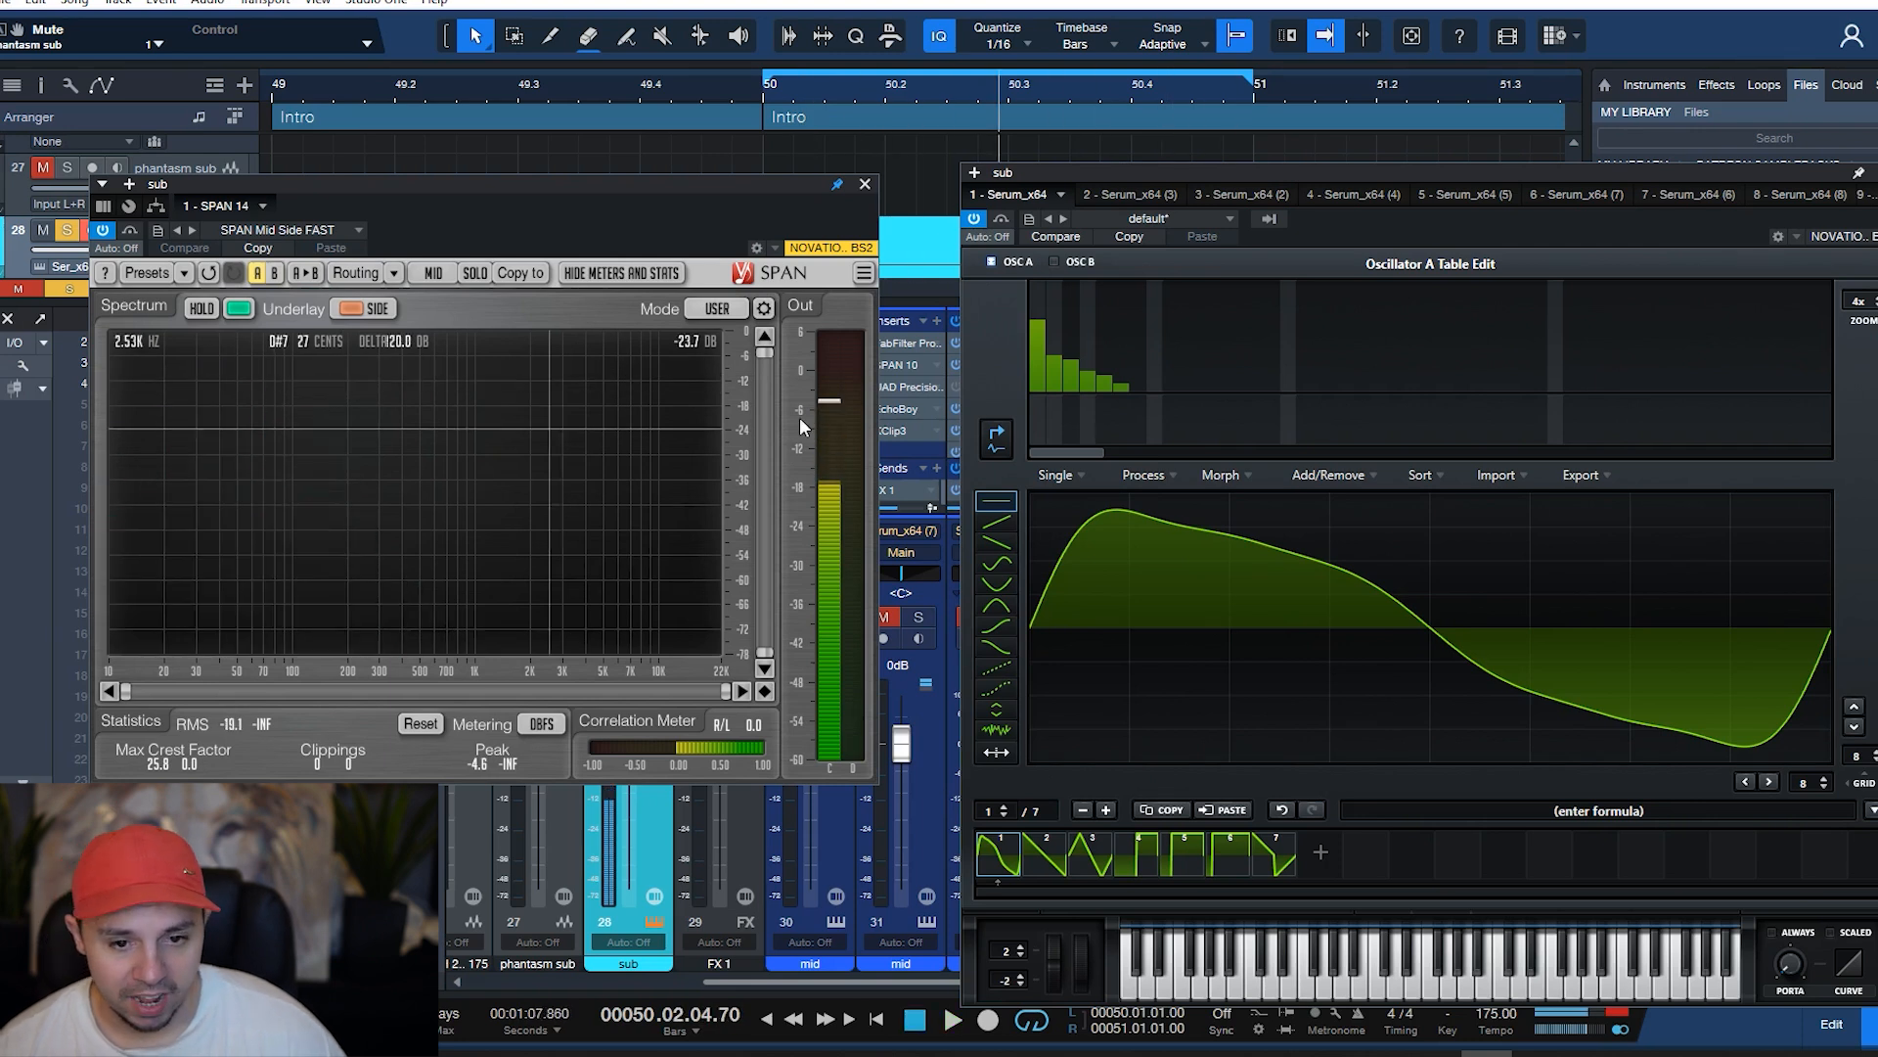
pyautogui.moveTo(1078, 368); pyautogui.dragTo(1129, 386)
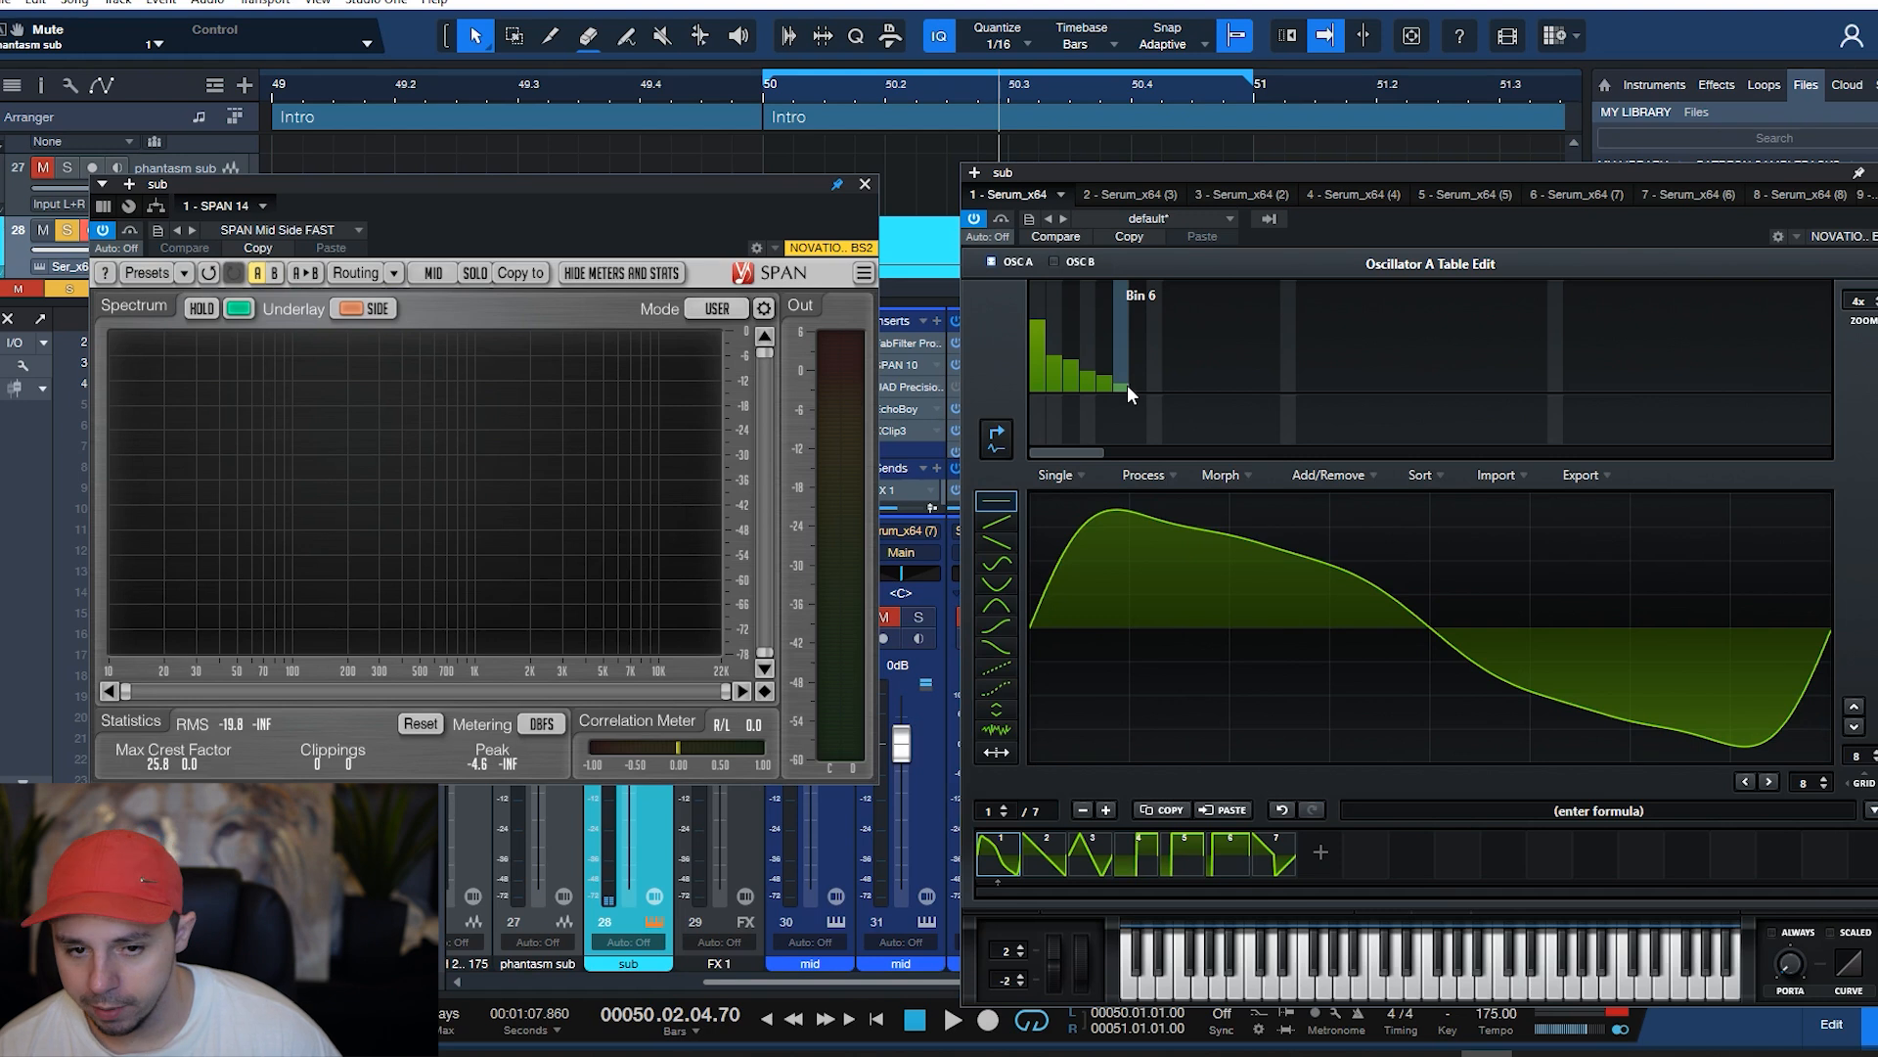
pyautogui.press('space')
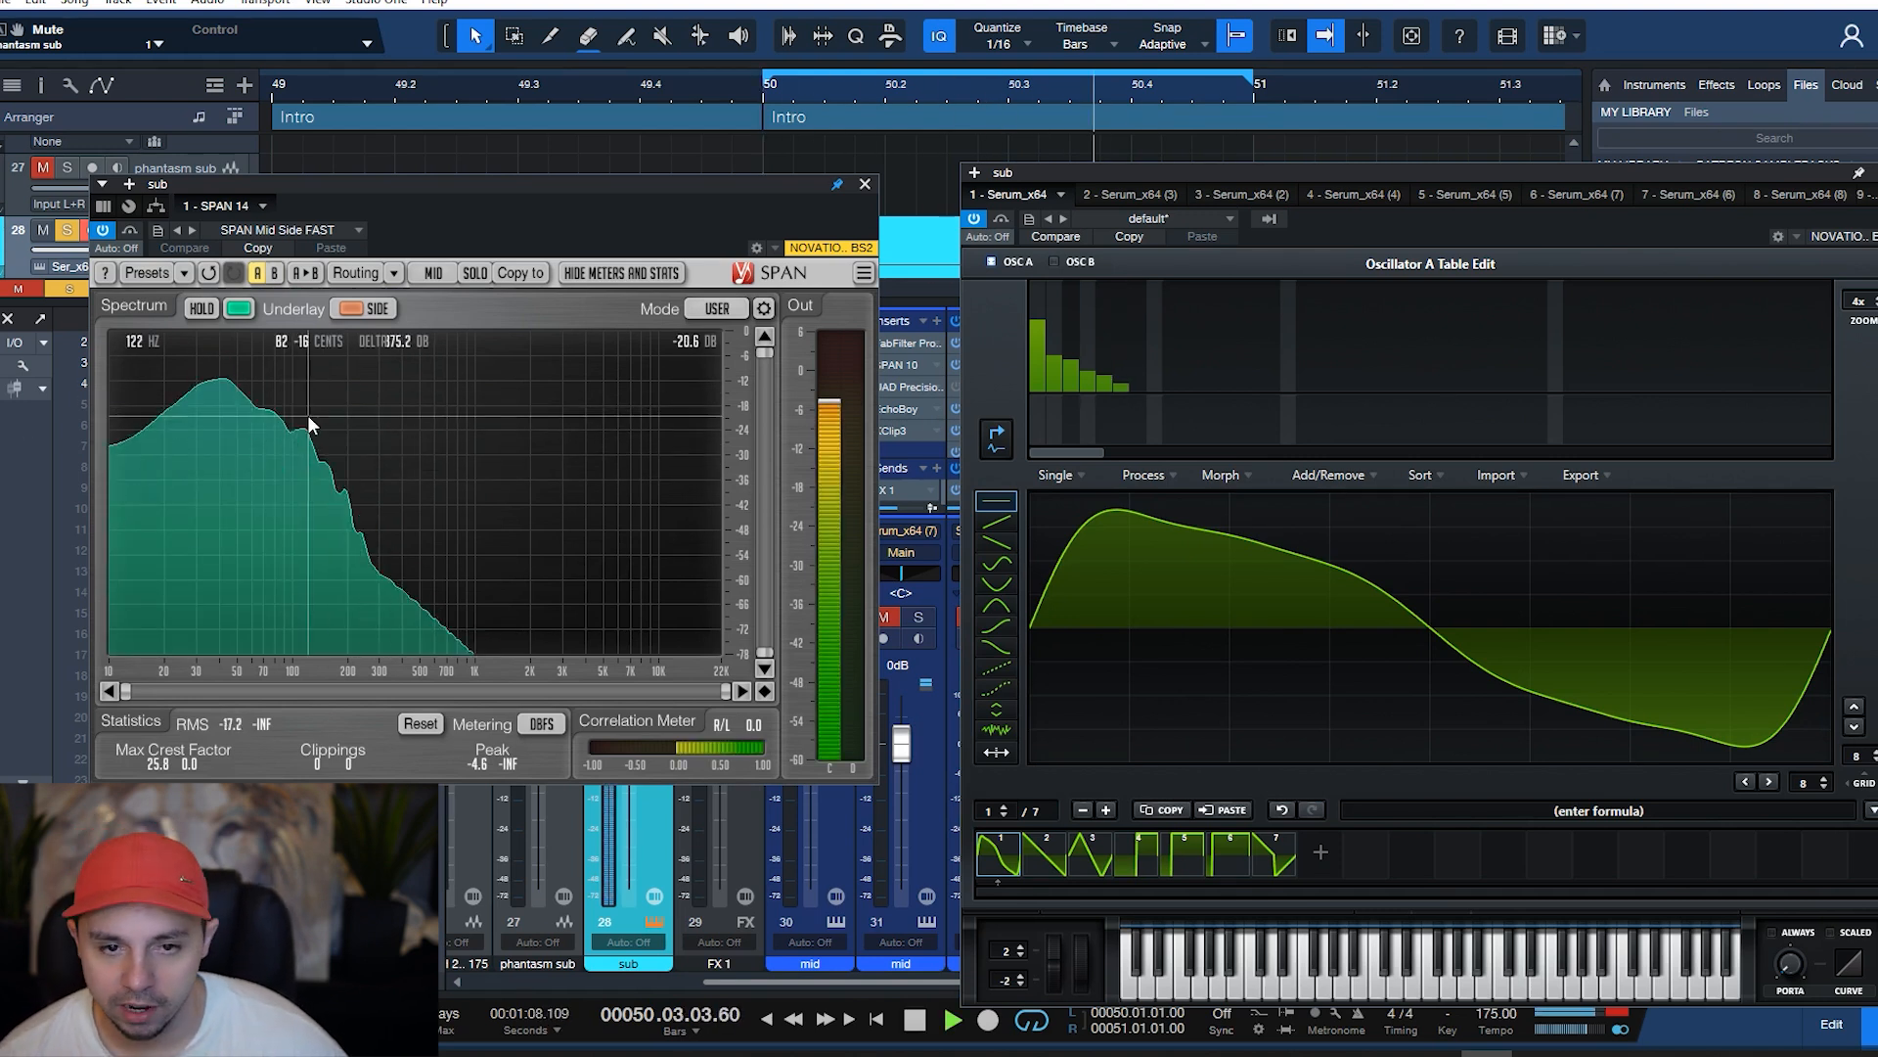
pyautogui.press('space')
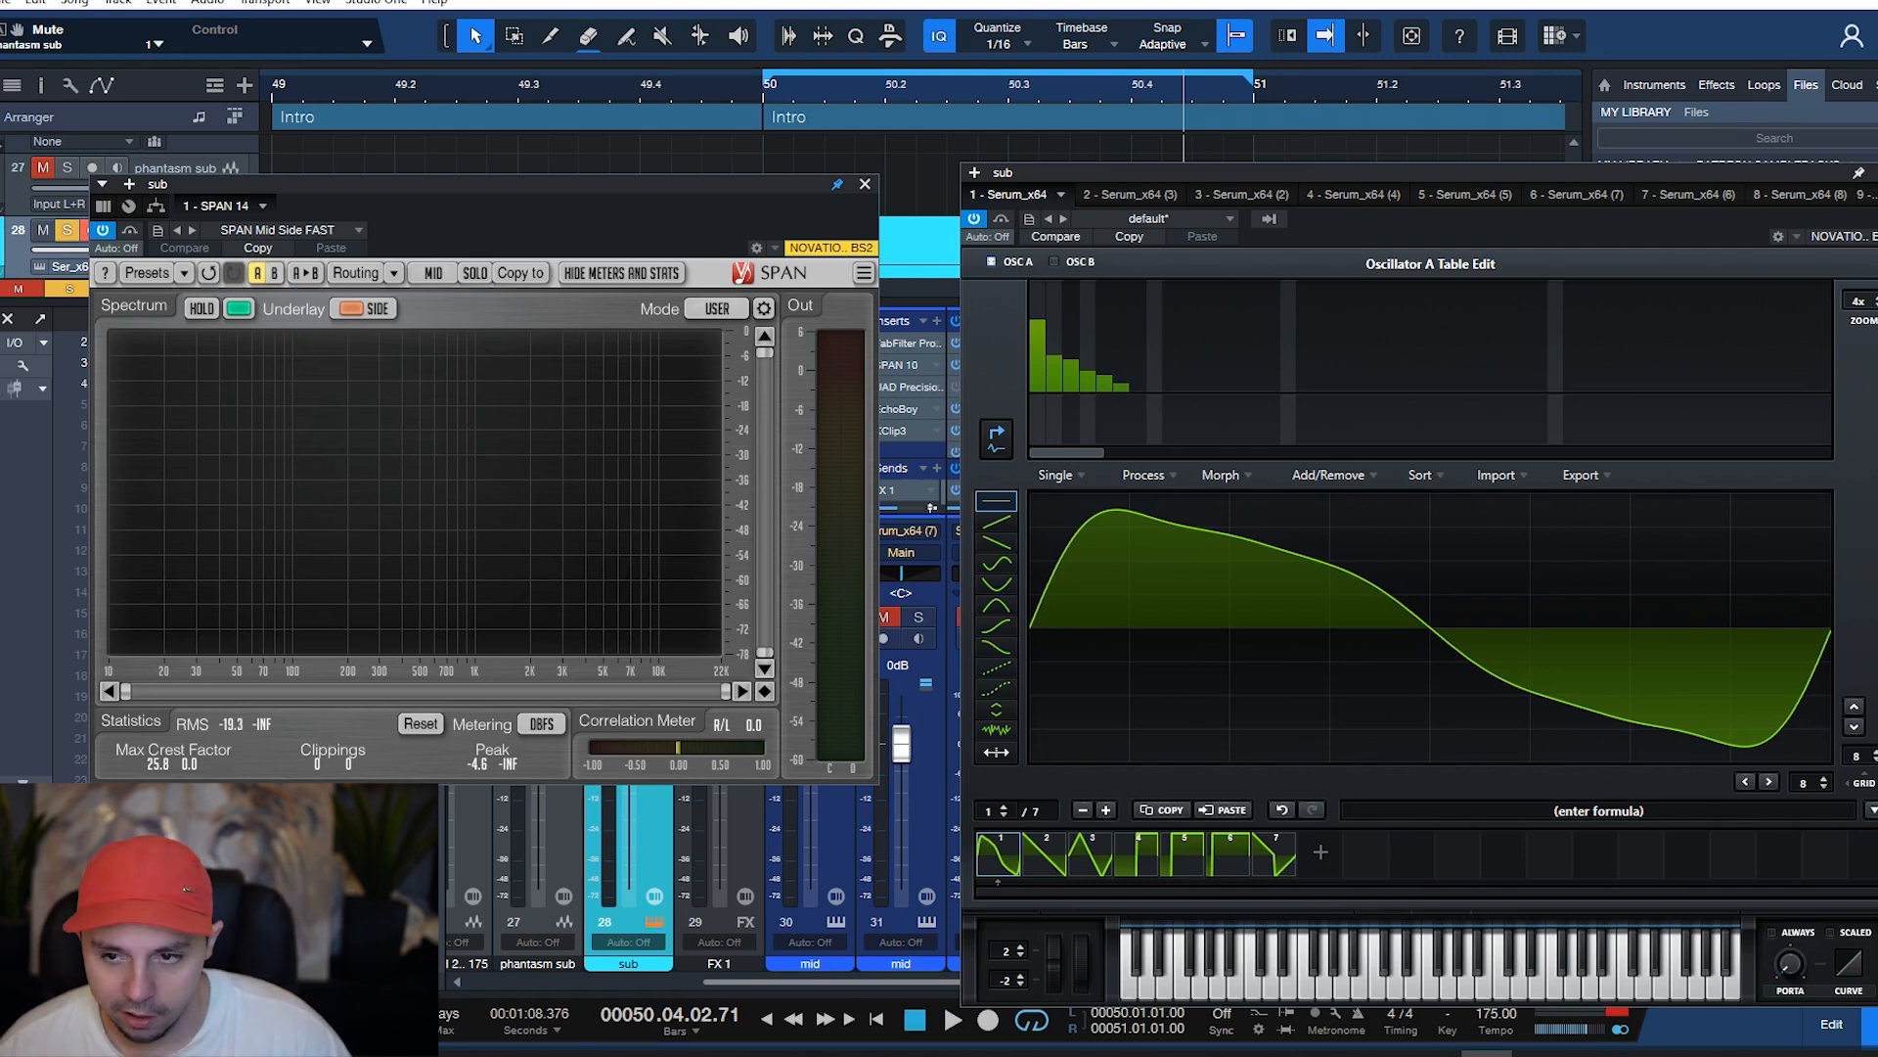
pyautogui.click(1870, 173)
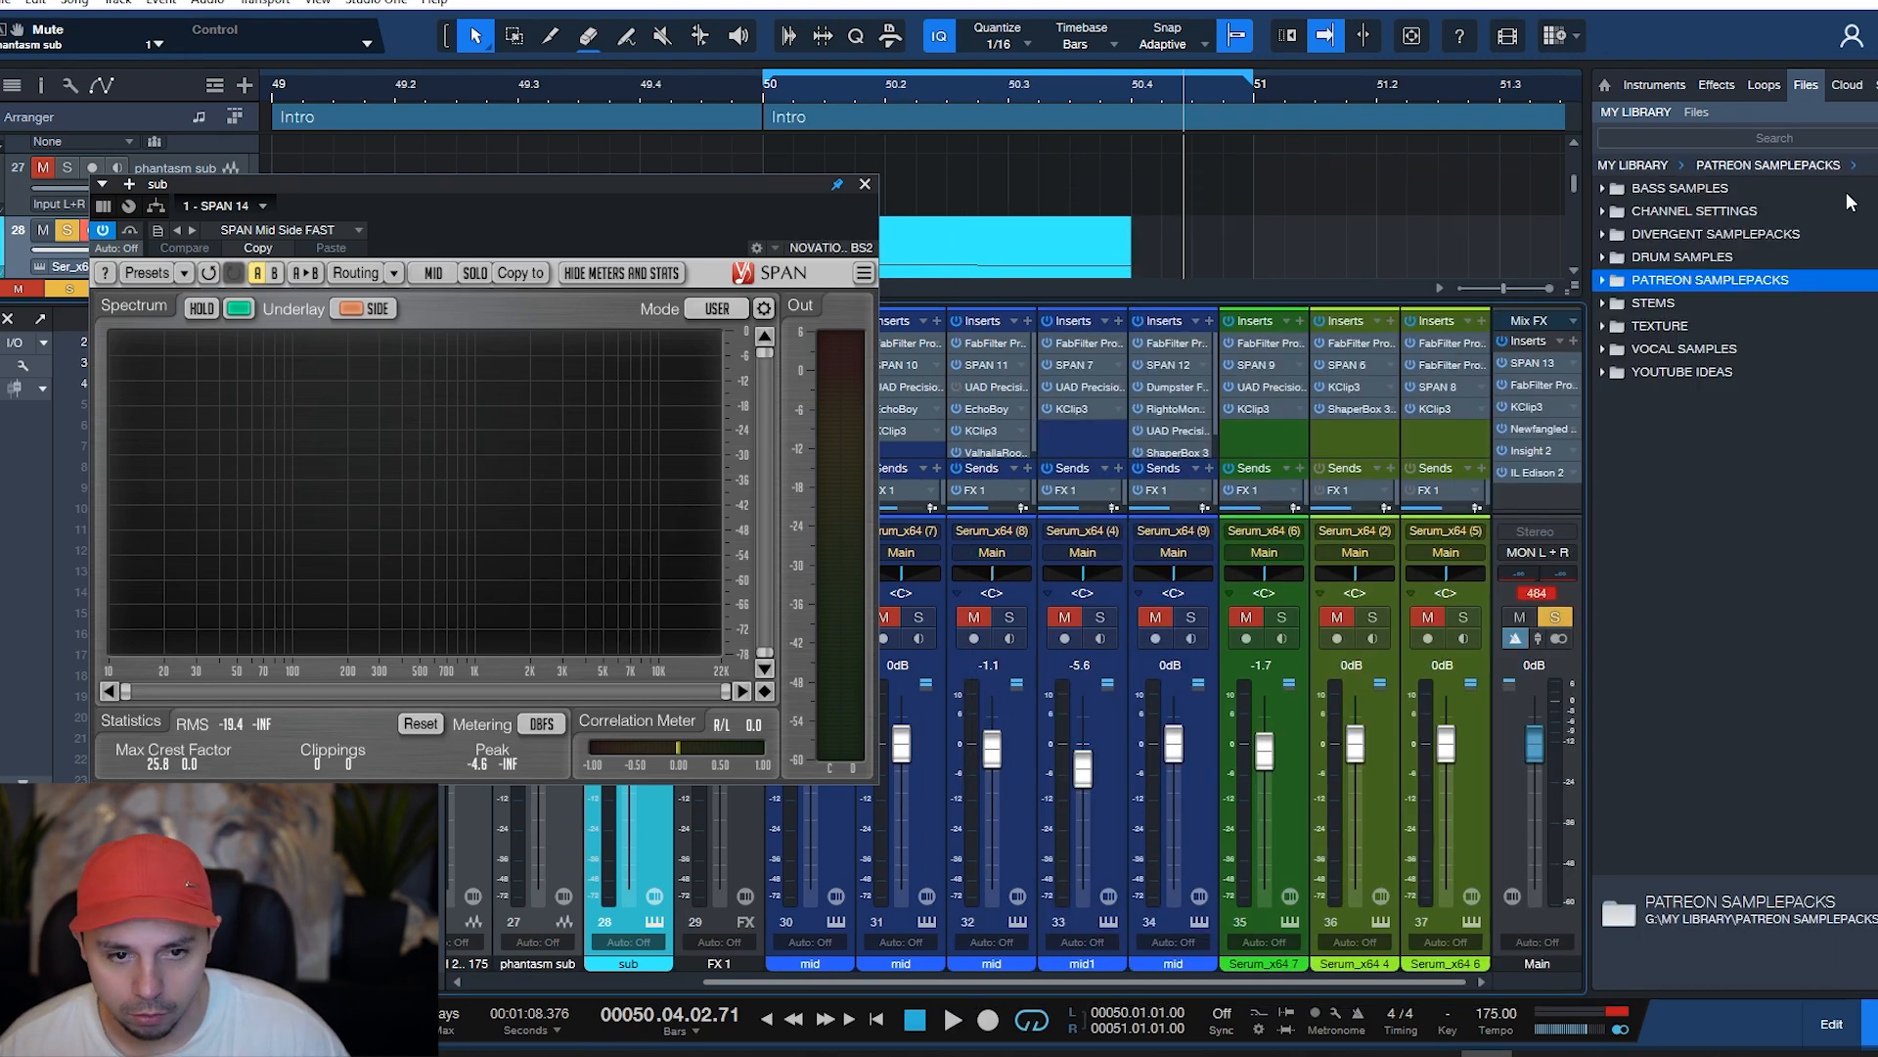
pyautogui.click(866, 185)
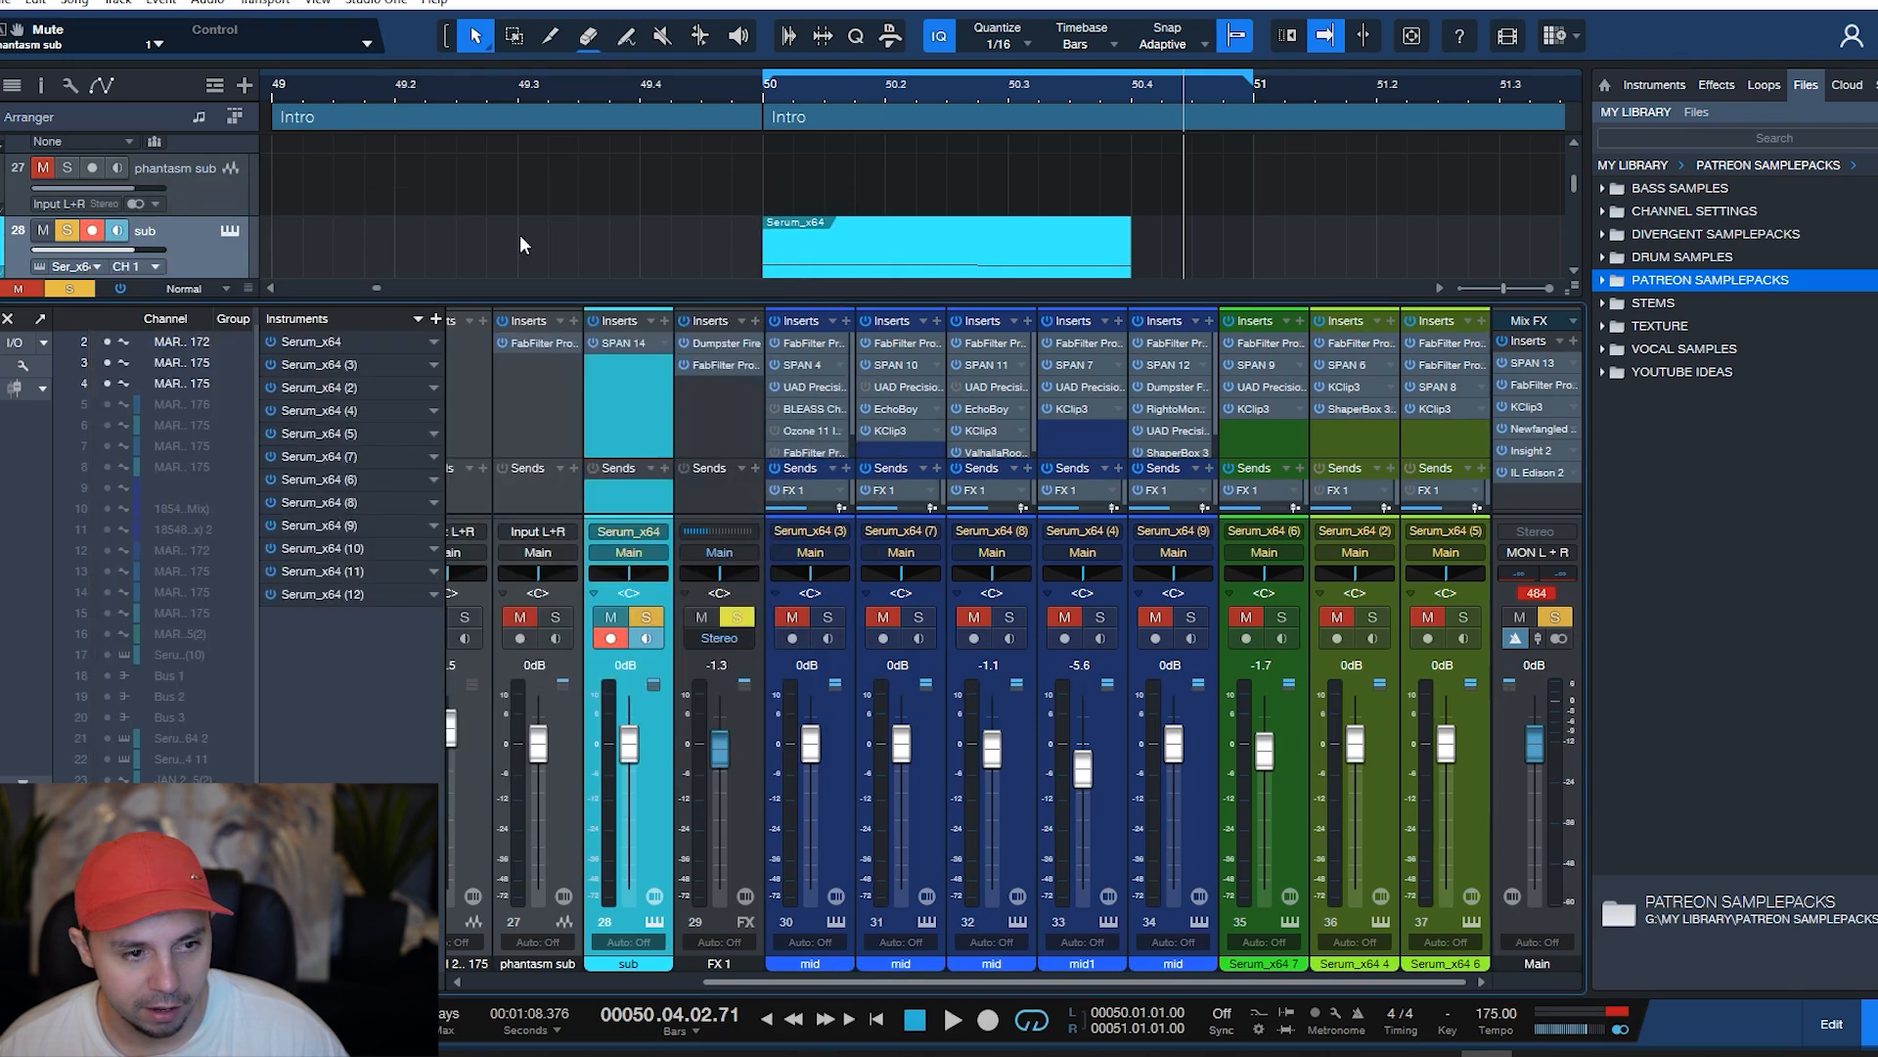
# - Play the sub loop, replace its Serum window with SPAN 13 on the main channel, and load the SPAN Mid Side HOLD preset
pyautogui.click(235, 228)
pyautogui.press('space')
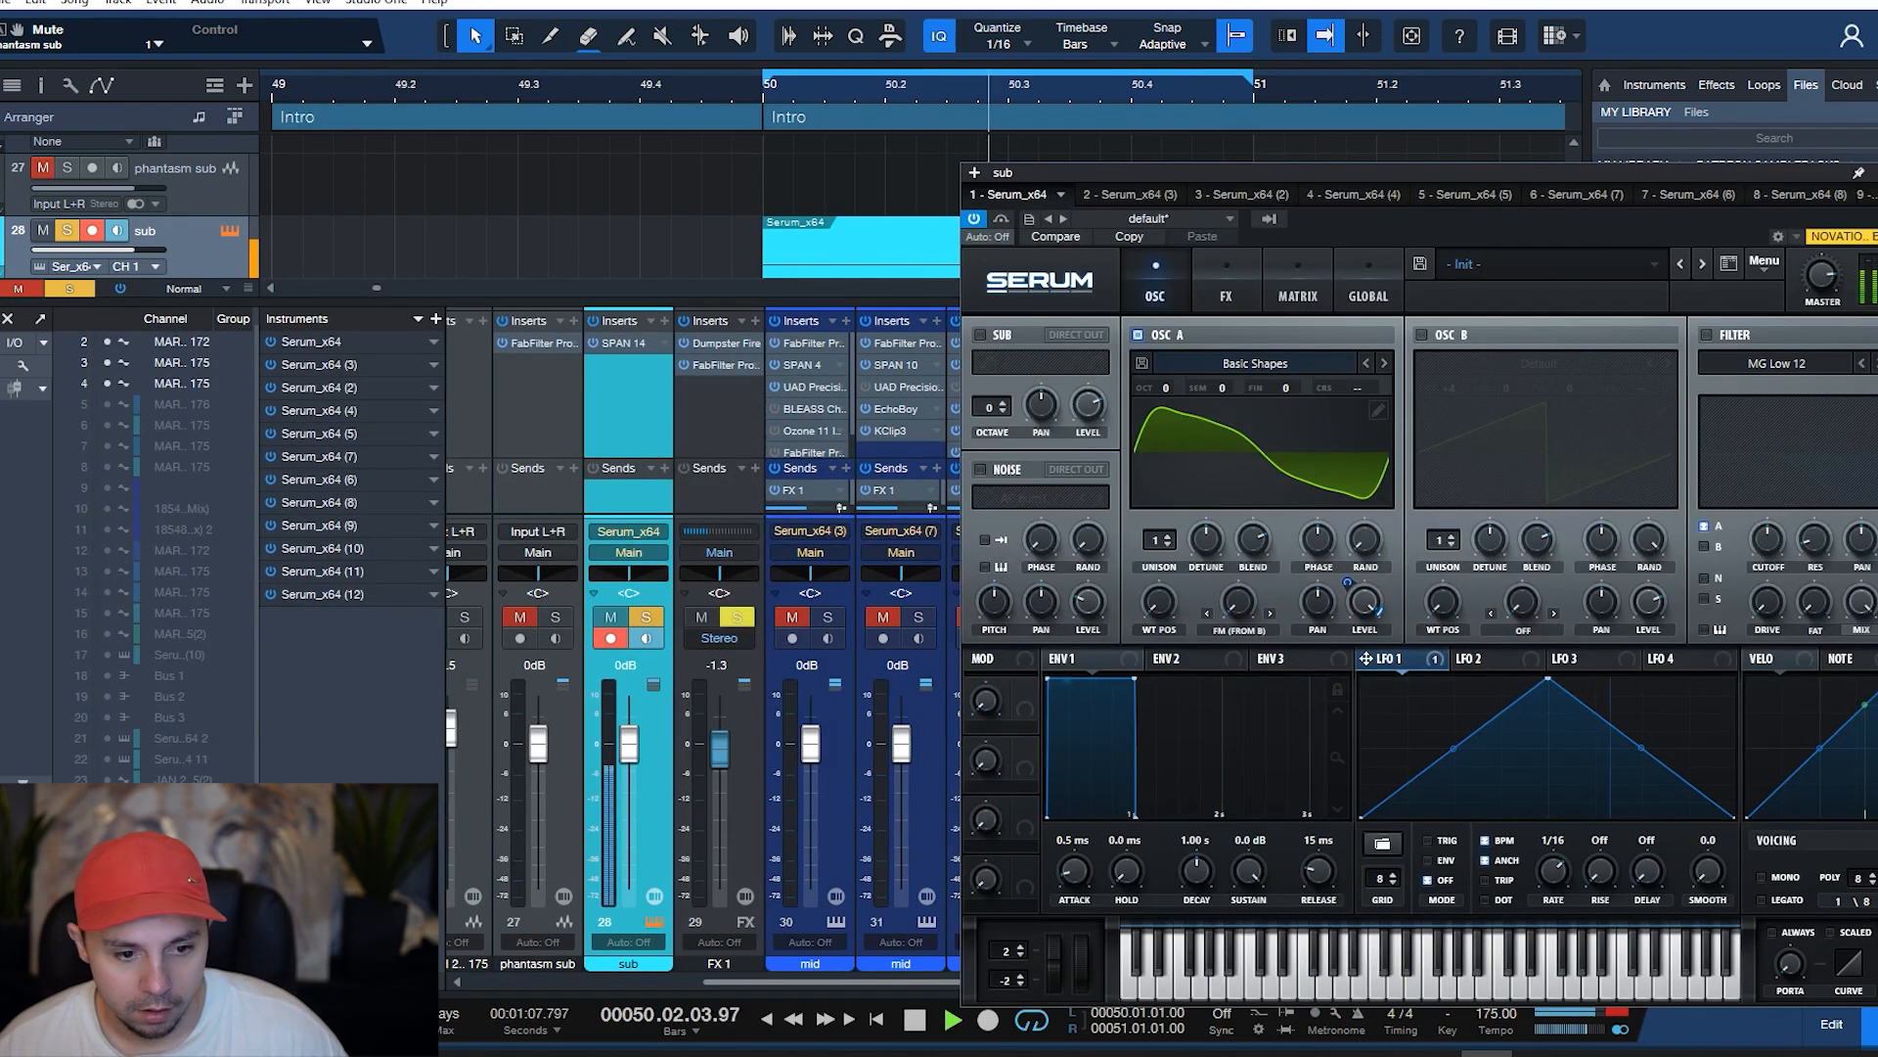
pyautogui.click(1870, 172)
pyautogui.doubleClick(1528, 368)
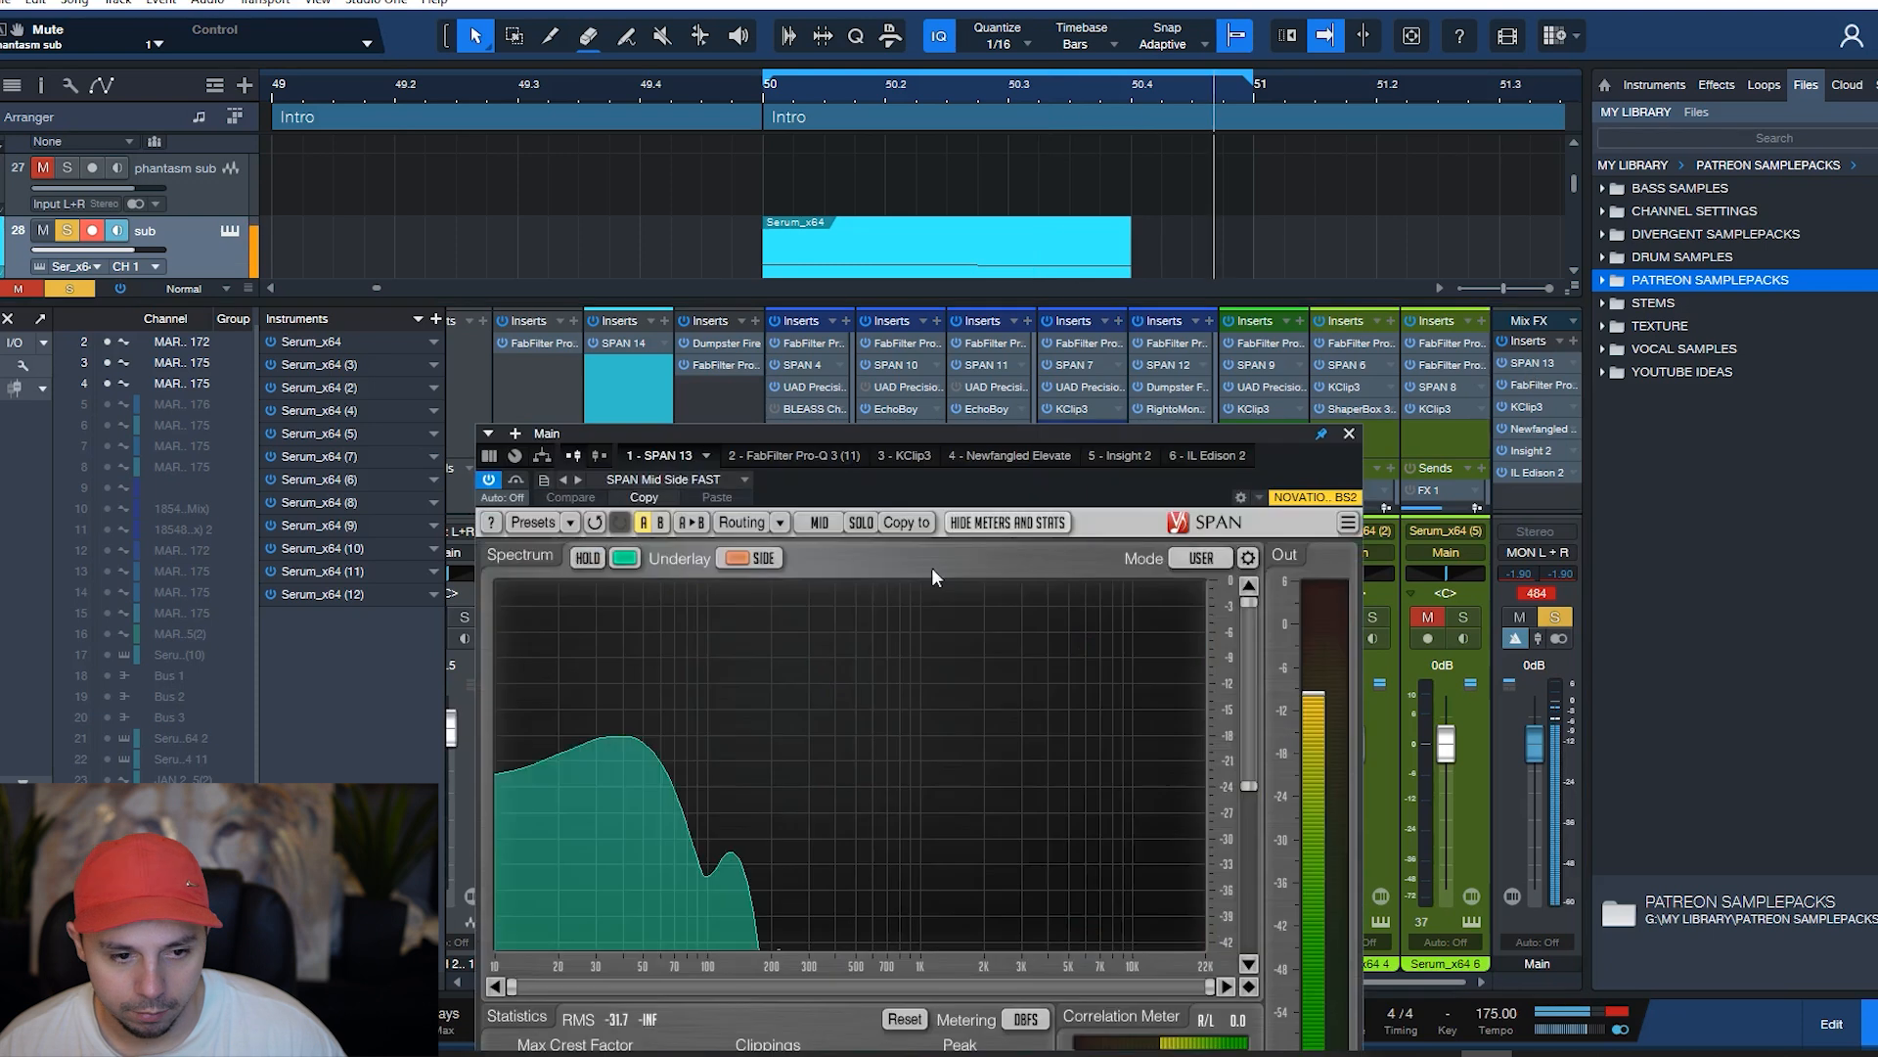
pyautogui.click(718, 484)
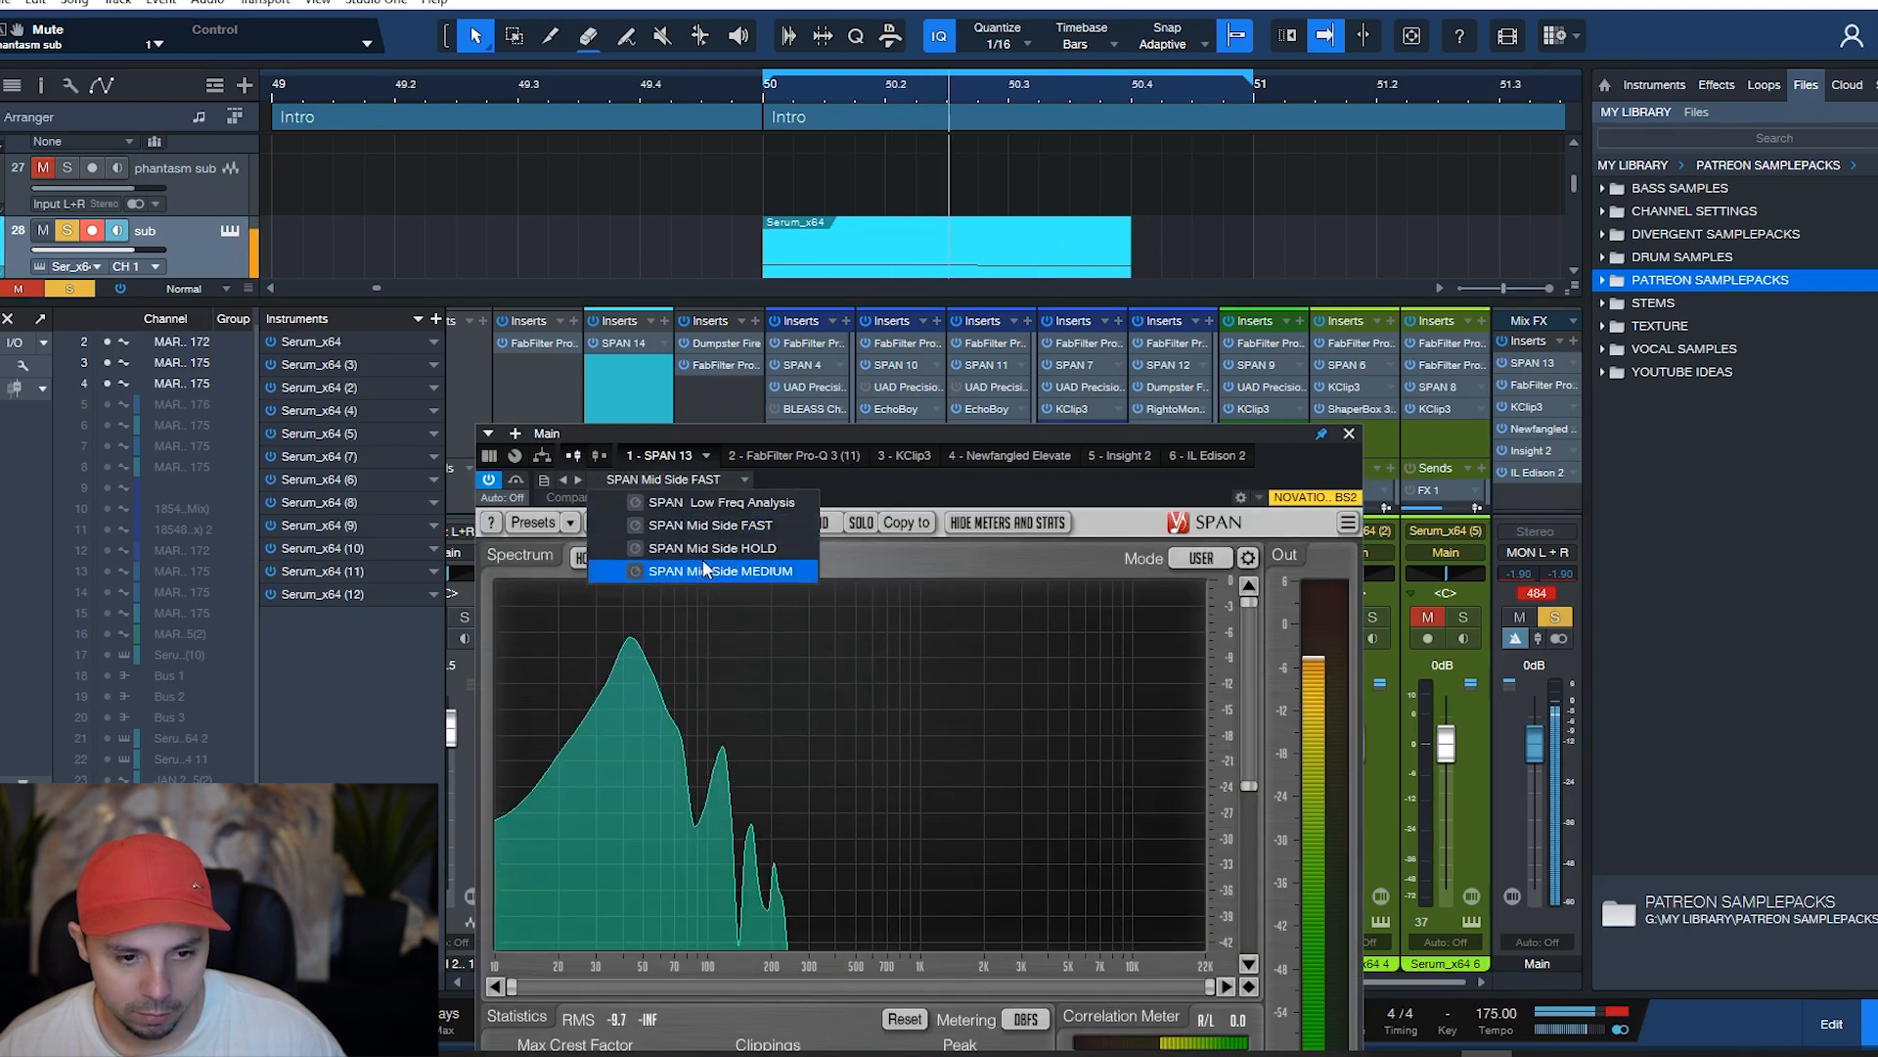
pyautogui.click(773, 545)
pyautogui.moveTo(728, 632)
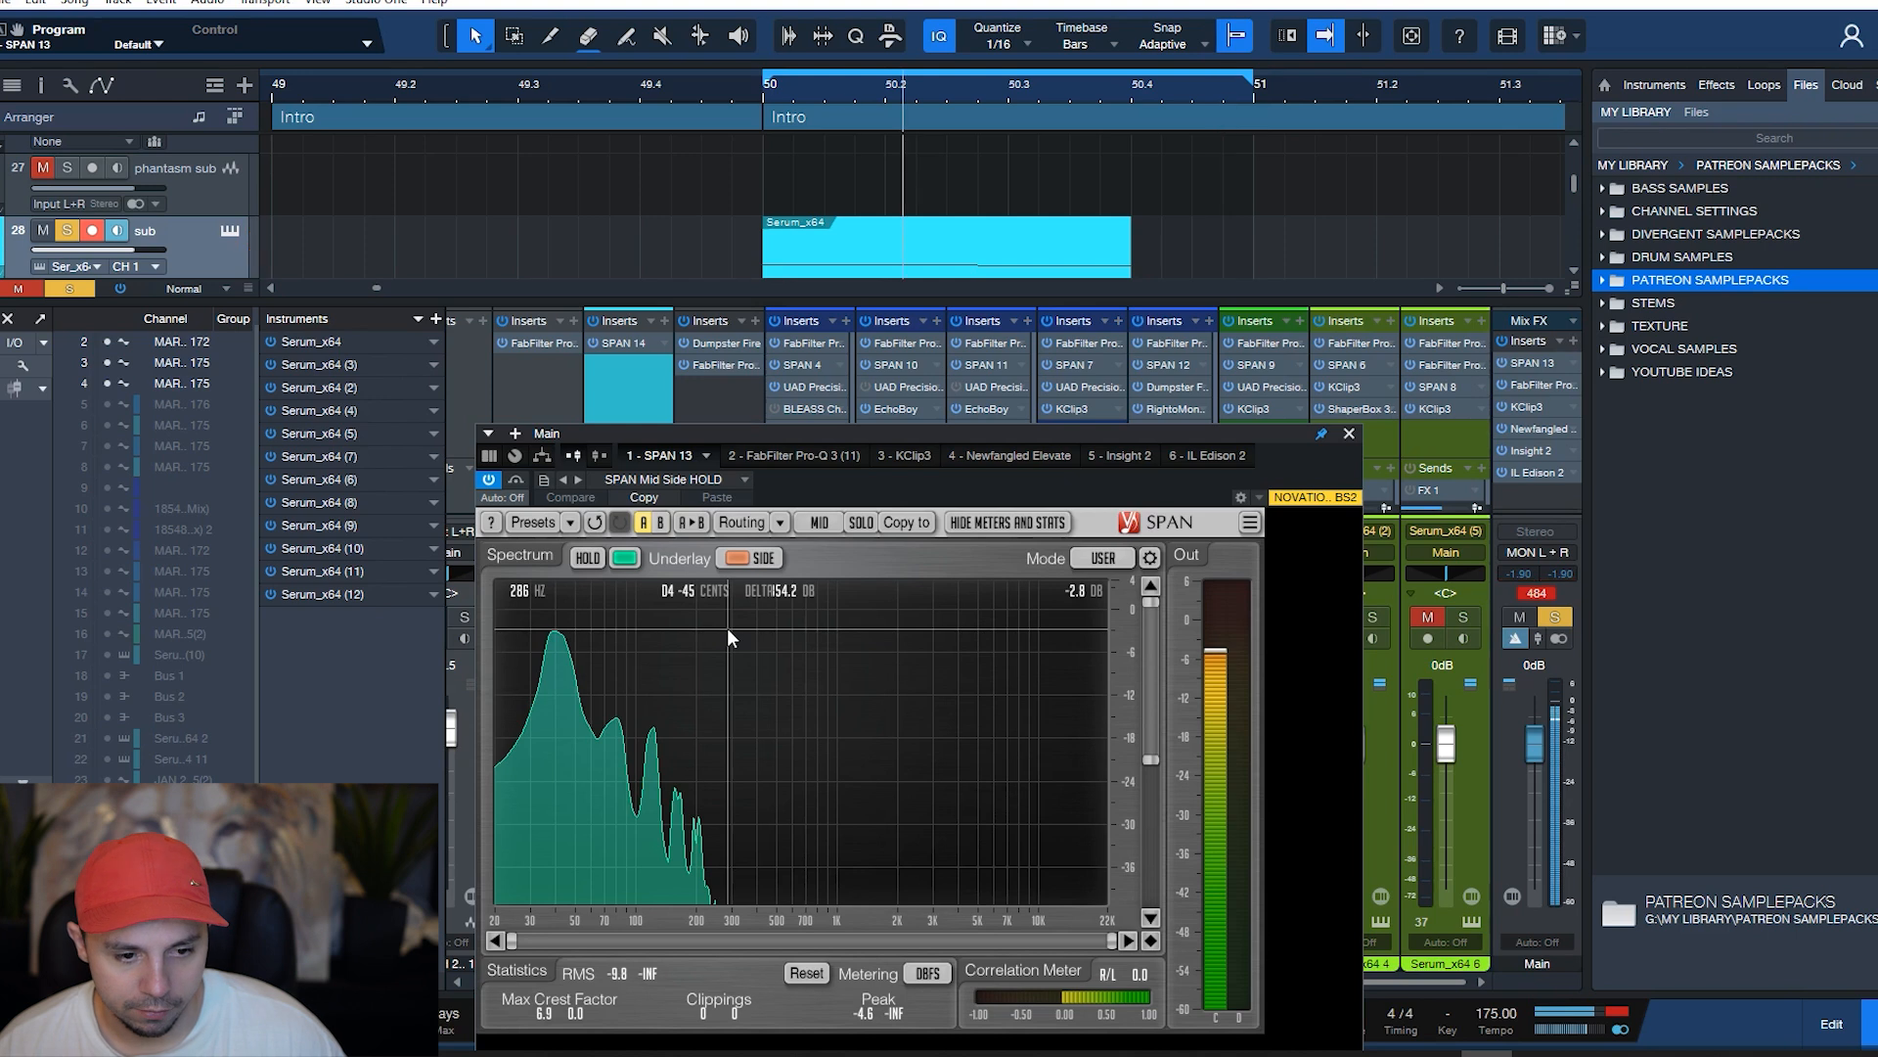
# - Stop playback, examine SPAN 13's held harmonic peaks and spectrum mode settings, and close the analyzer
pyautogui.click(1245, 525)
pyautogui.click(1244, 525)
pyautogui.click(1146, 558)
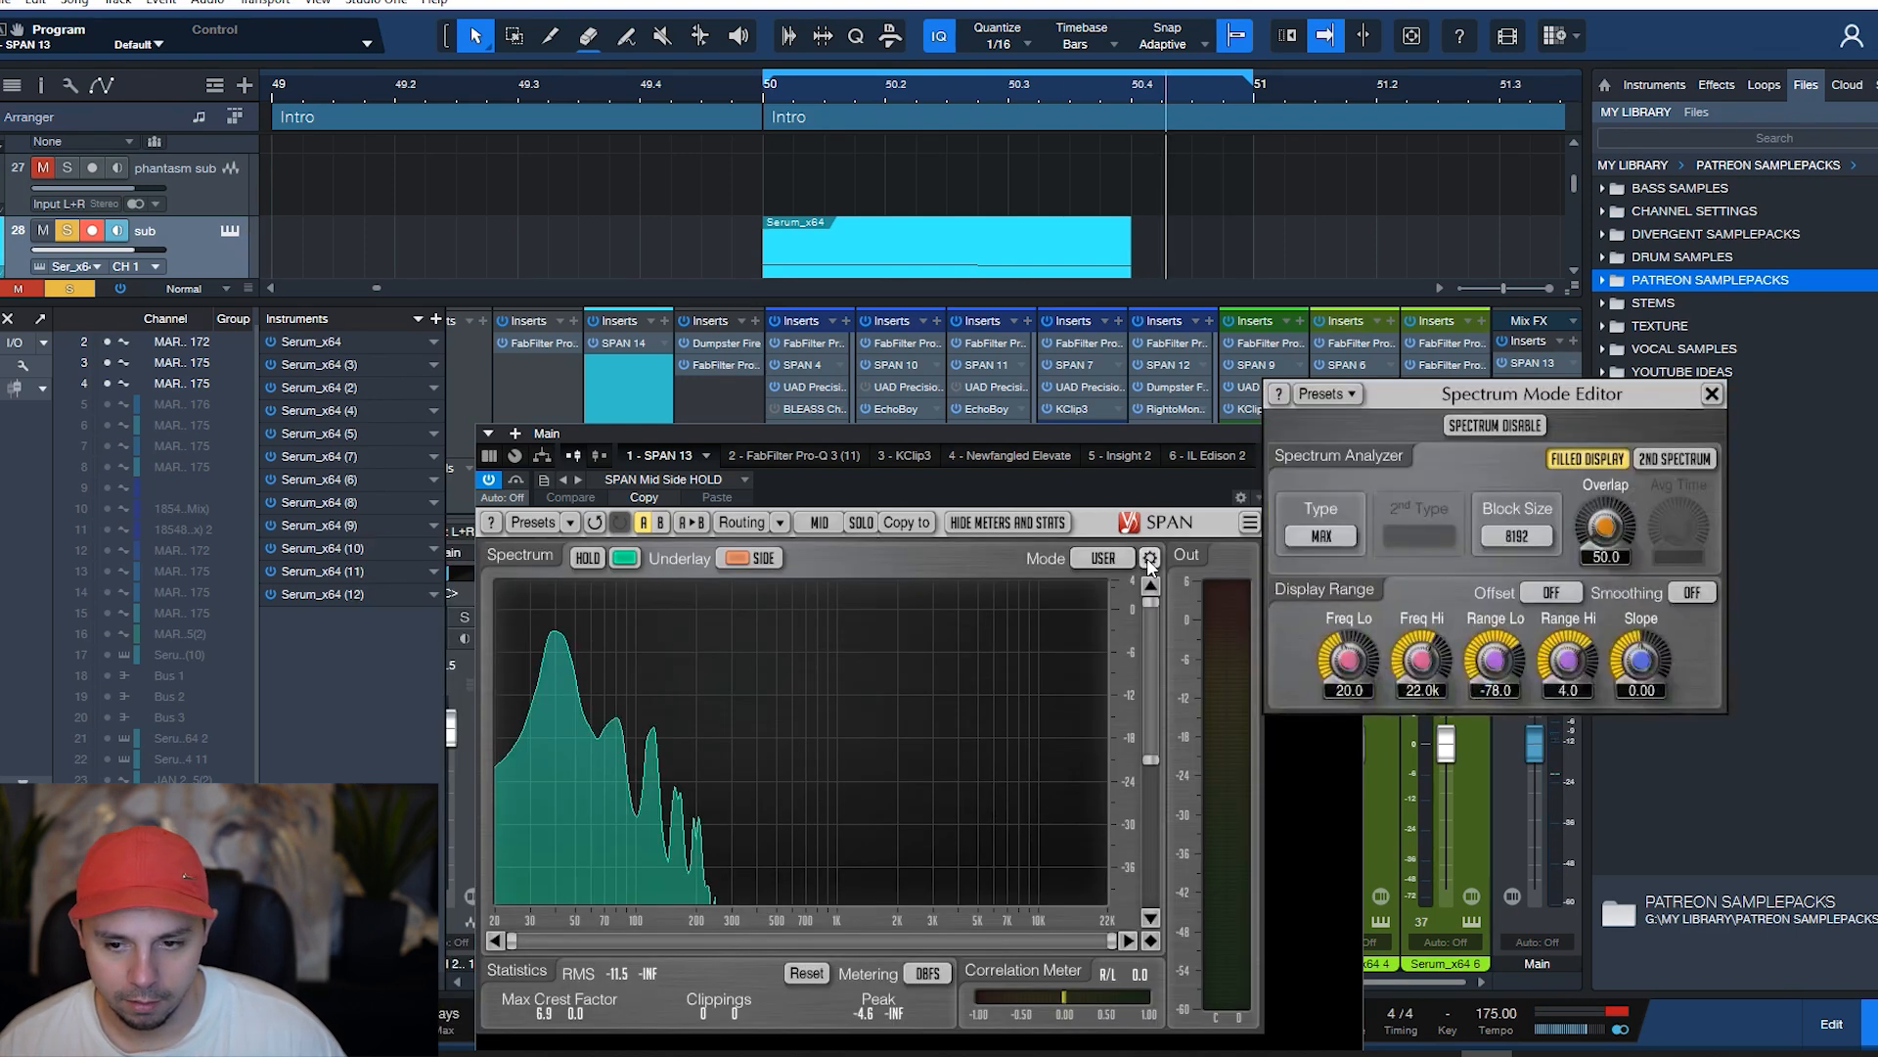
pyautogui.click(1147, 557)
pyautogui.click(1349, 435)
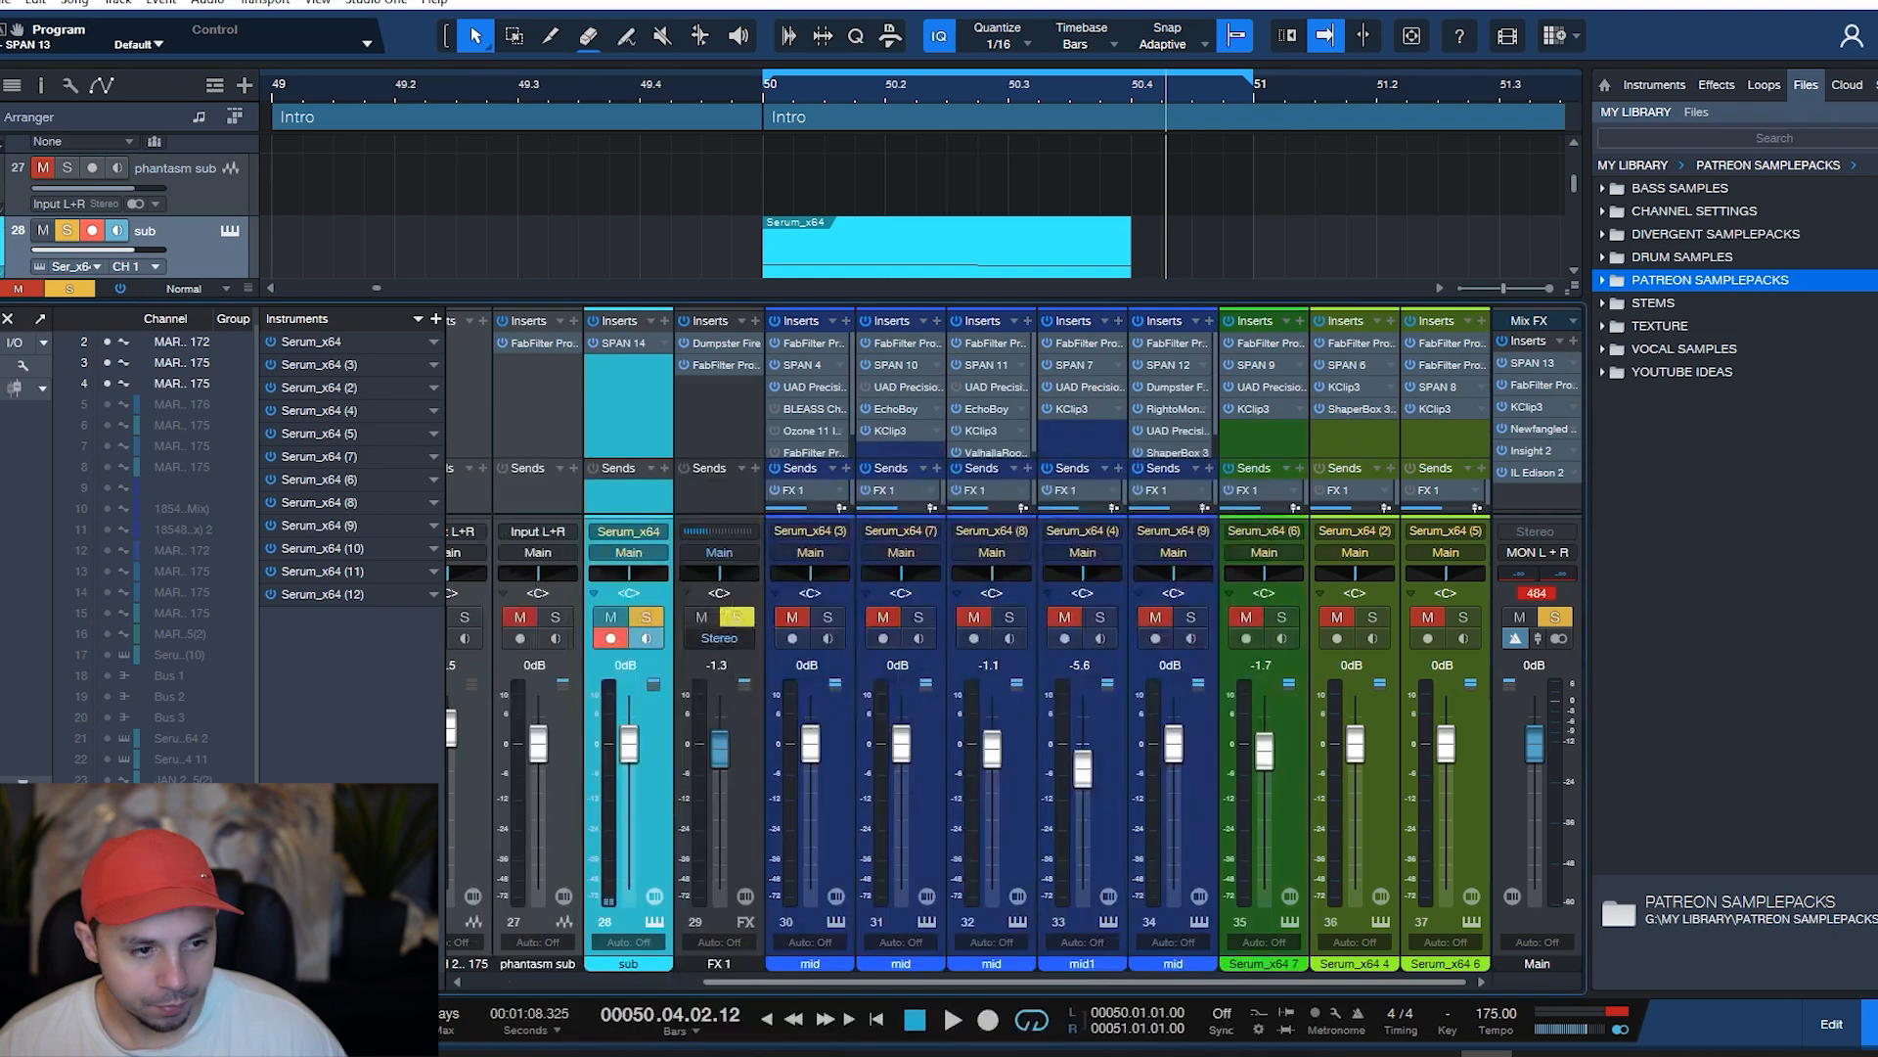
# - Hide the mixer, return the playback position to bar 50, and unmute and solo the mid1 track alongside sub
pyautogui.press('F3')
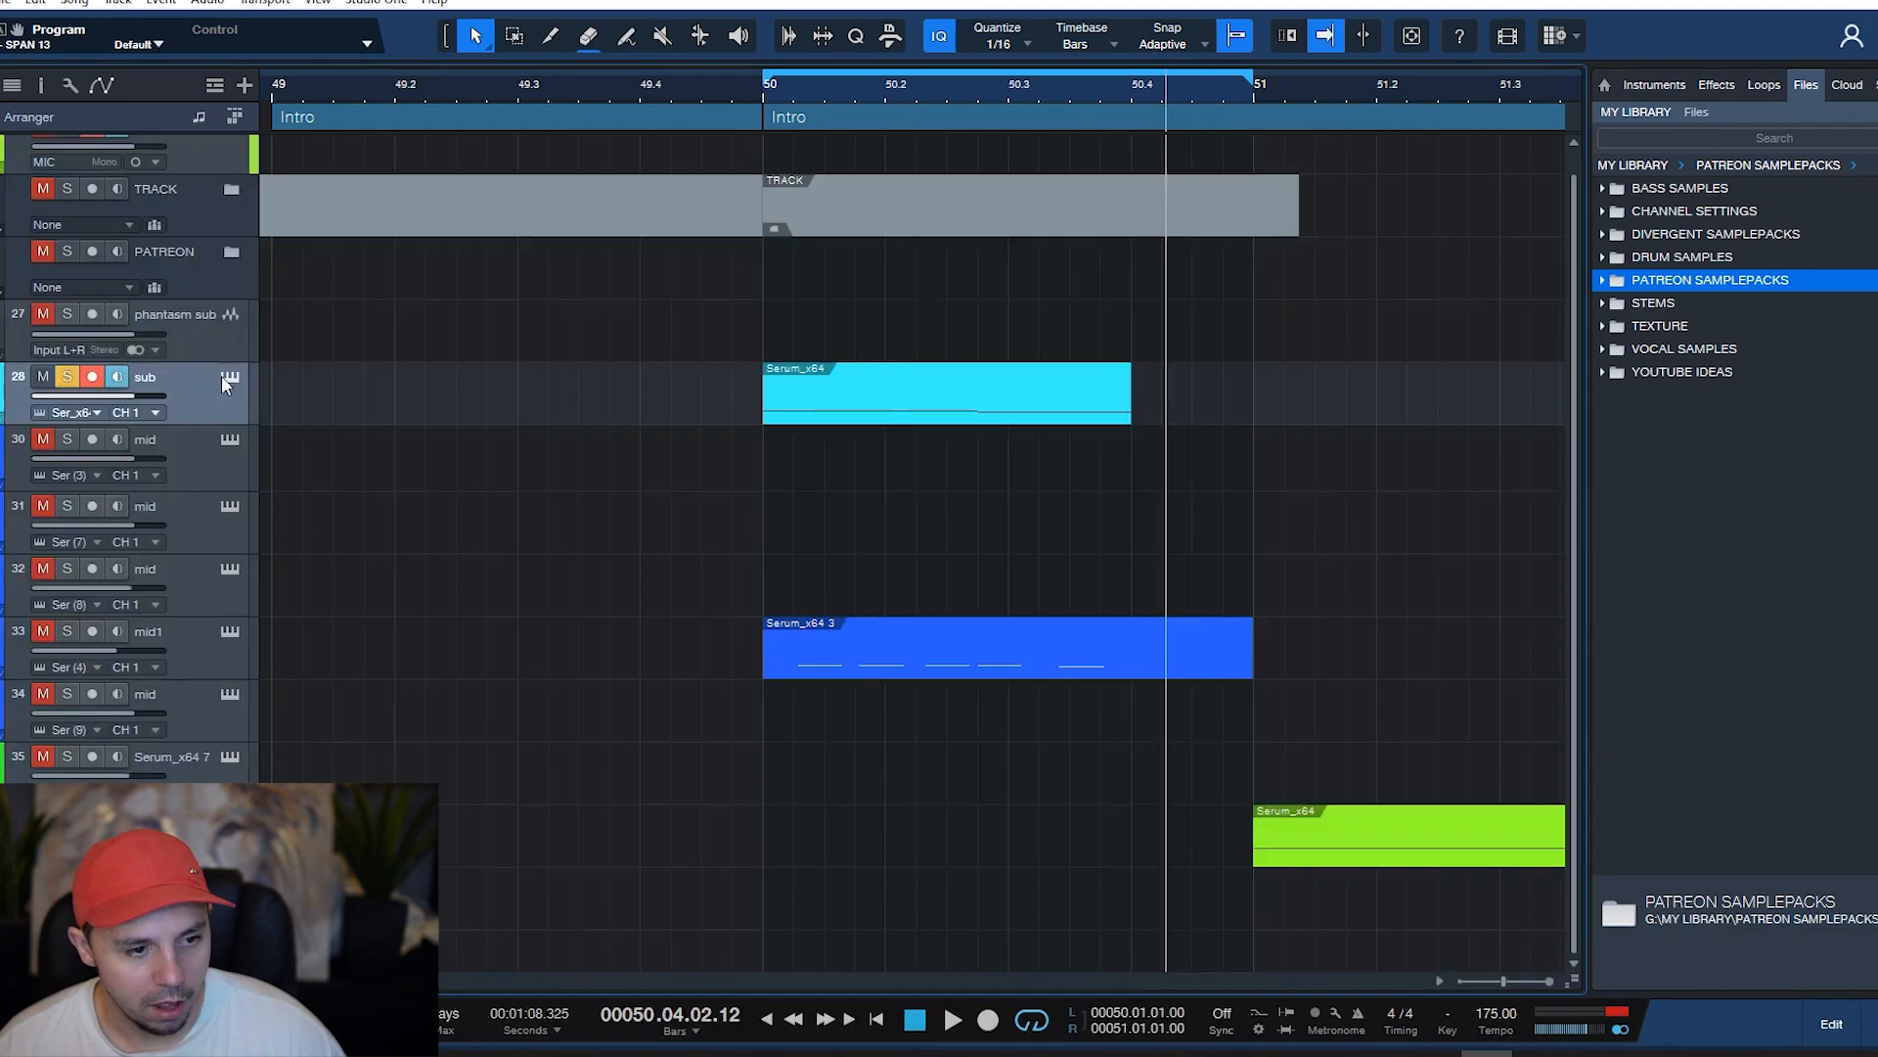
pyautogui.click(800, 86)
pyautogui.scroll(-3, 439, 350)
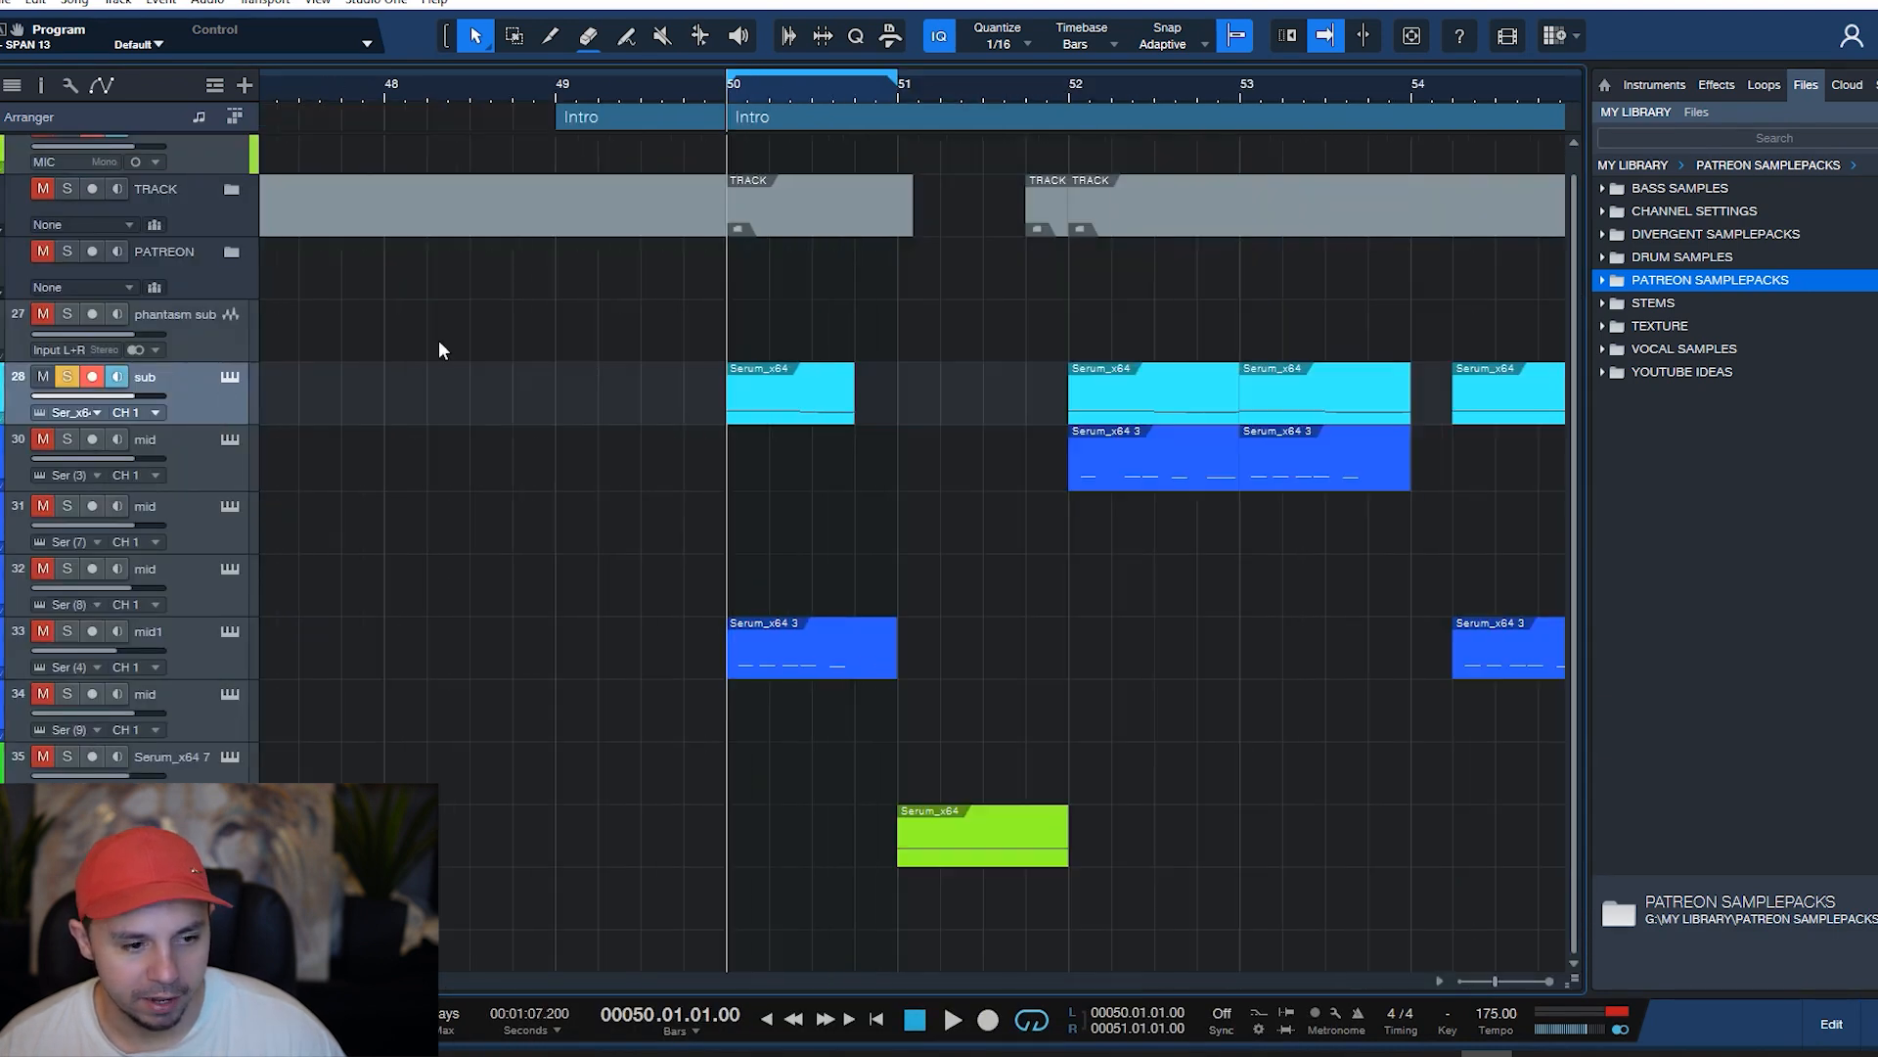
pyautogui.click(43, 631)
pyautogui.click(67, 631)
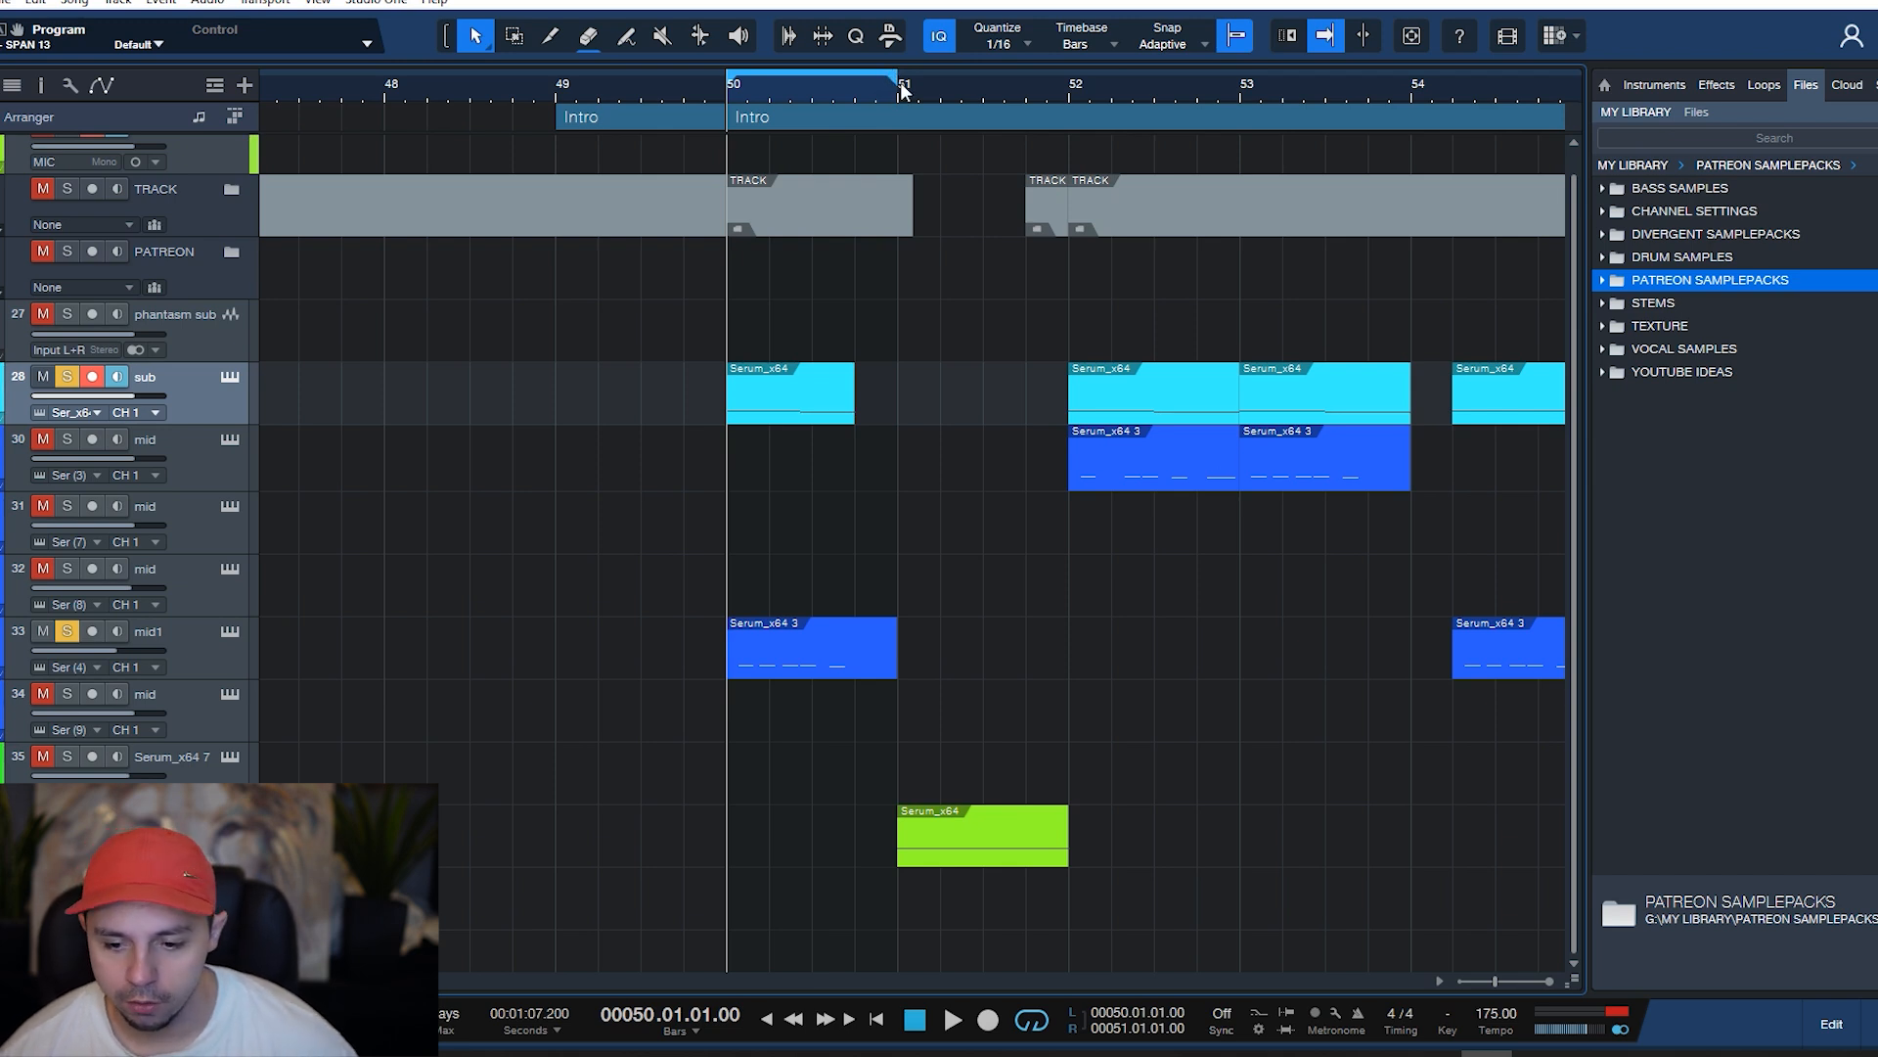
# - Play the loop from bar 50 to 51 to hear the sub and mid1 tracks together
pyautogui.moveTo(885, 106)
pyautogui.mouseDown()
pyautogui.moveTo(1111, 106)
pyautogui.moveTo(898, 106)
pyautogui.mouseUp()
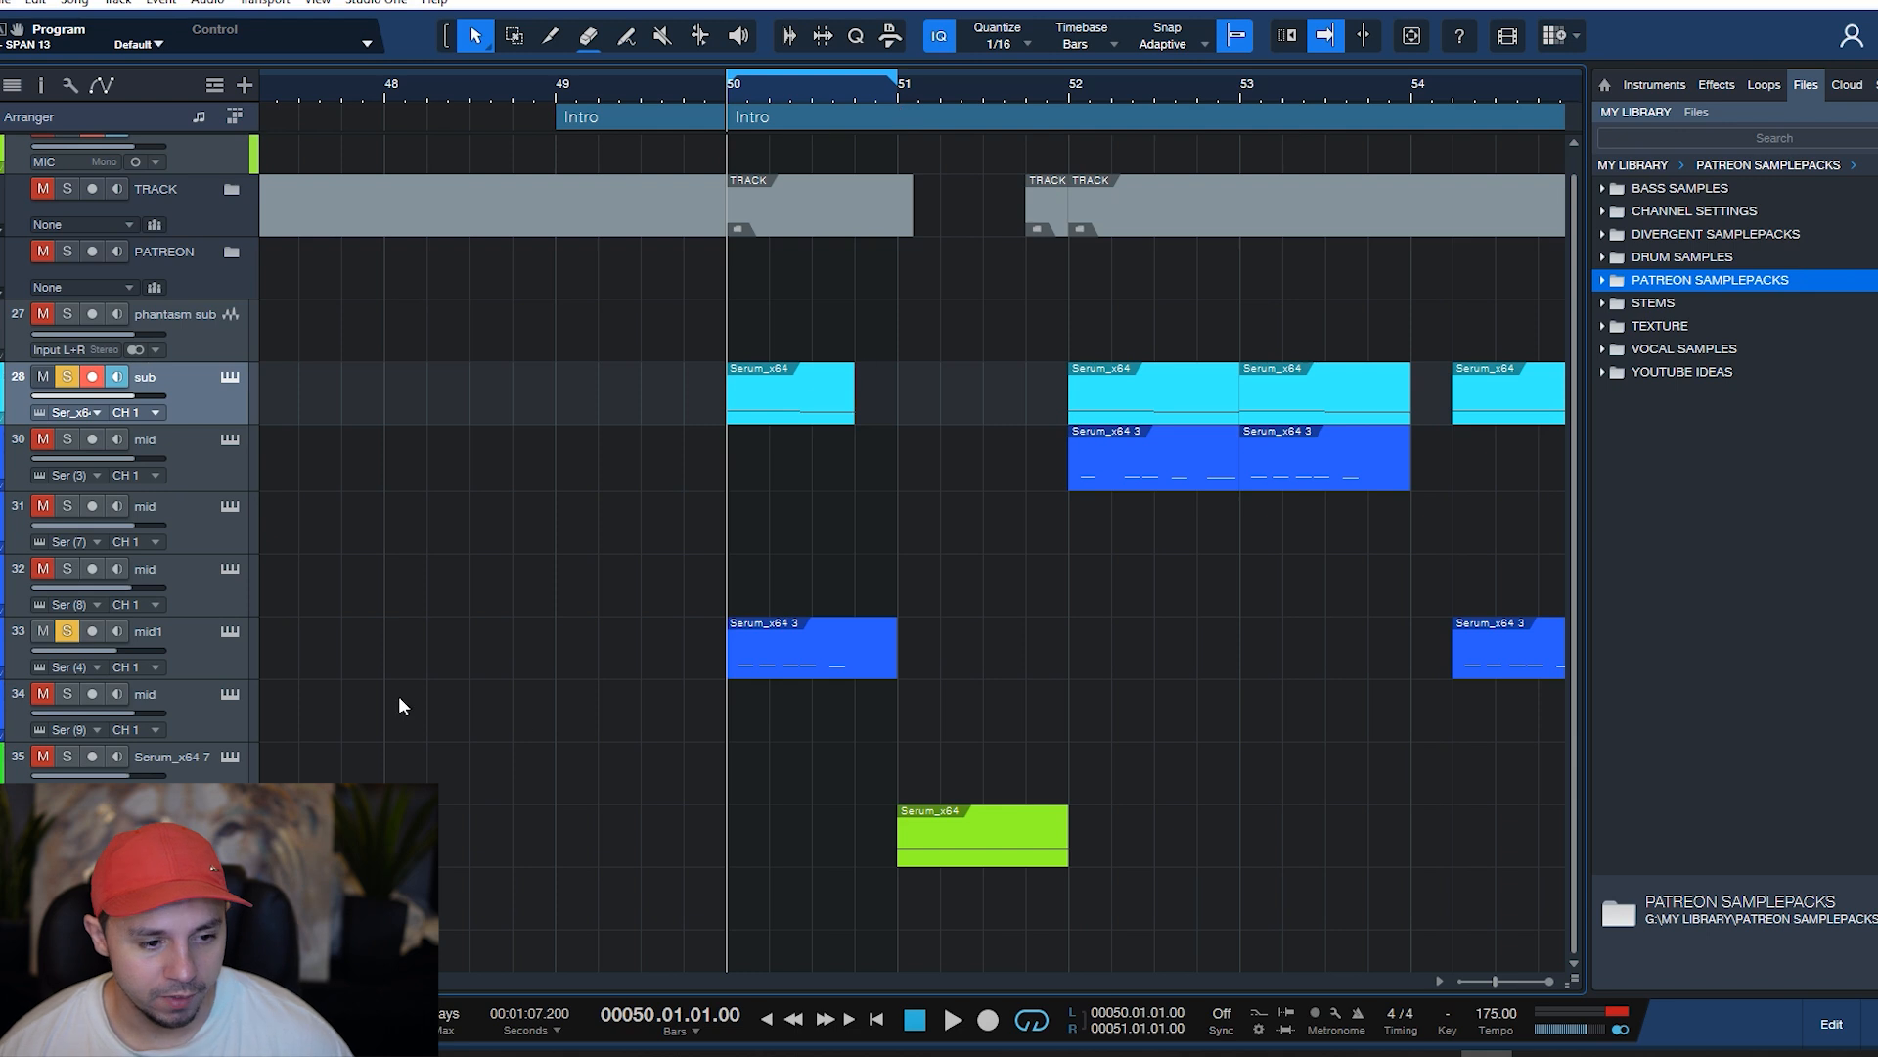
pyautogui.press('space')
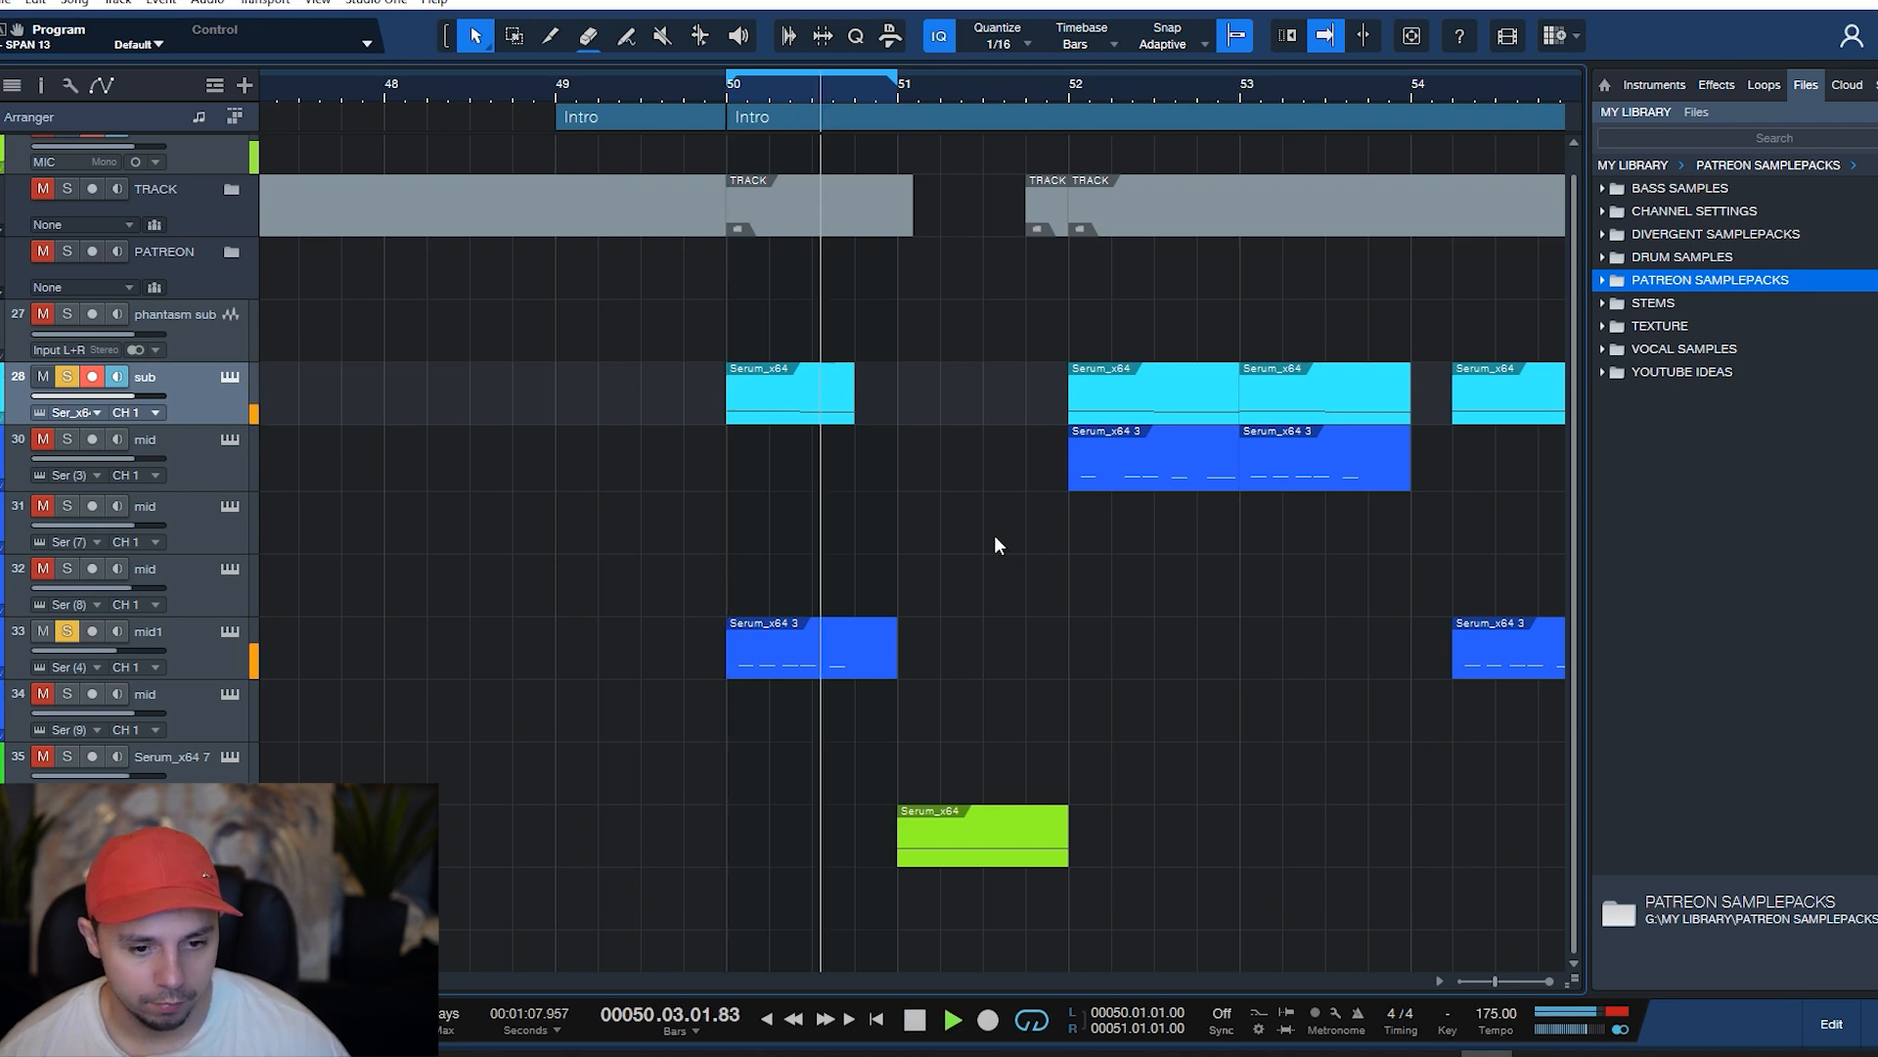
pyautogui.press('space')
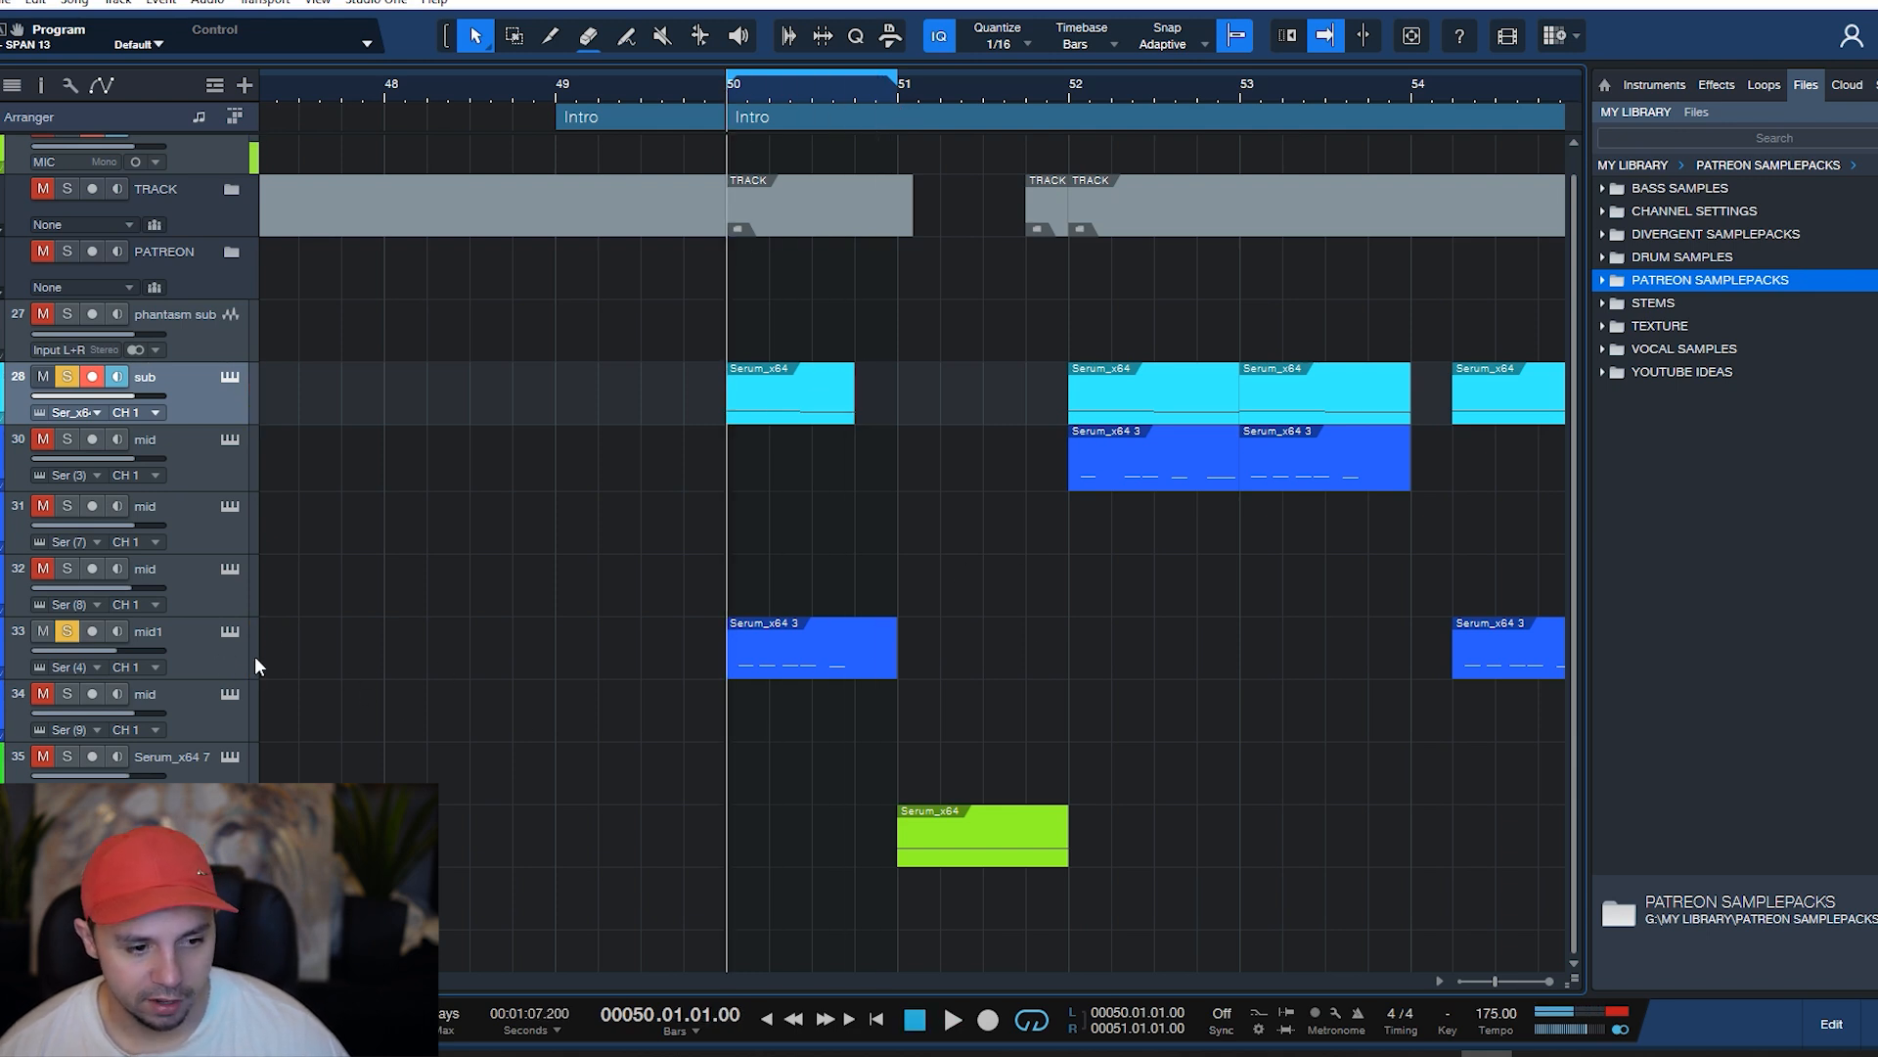
# - Show the mid1 channel in the mixer, bypass all its inserts, and colour the channel red
pyautogui.click(237, 652)
pyautogui.press('F3')
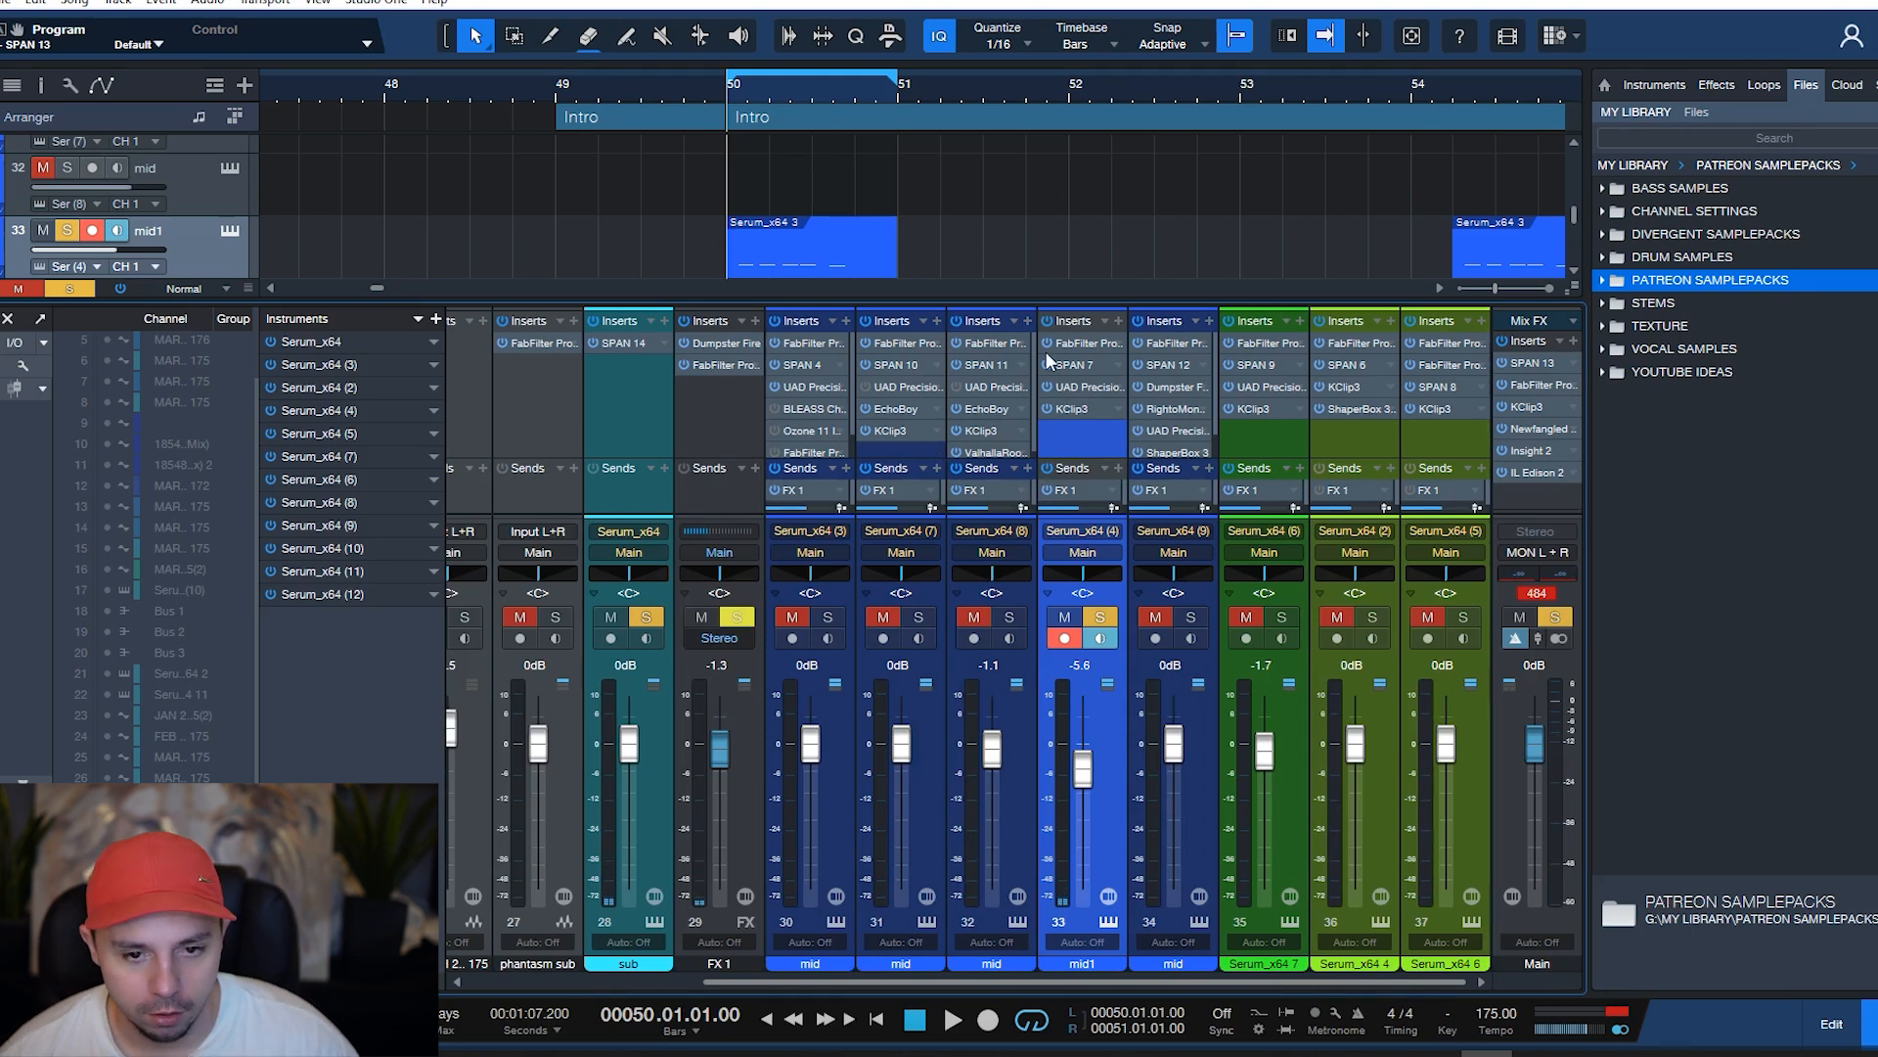
pyautogui.click(1048, 320)
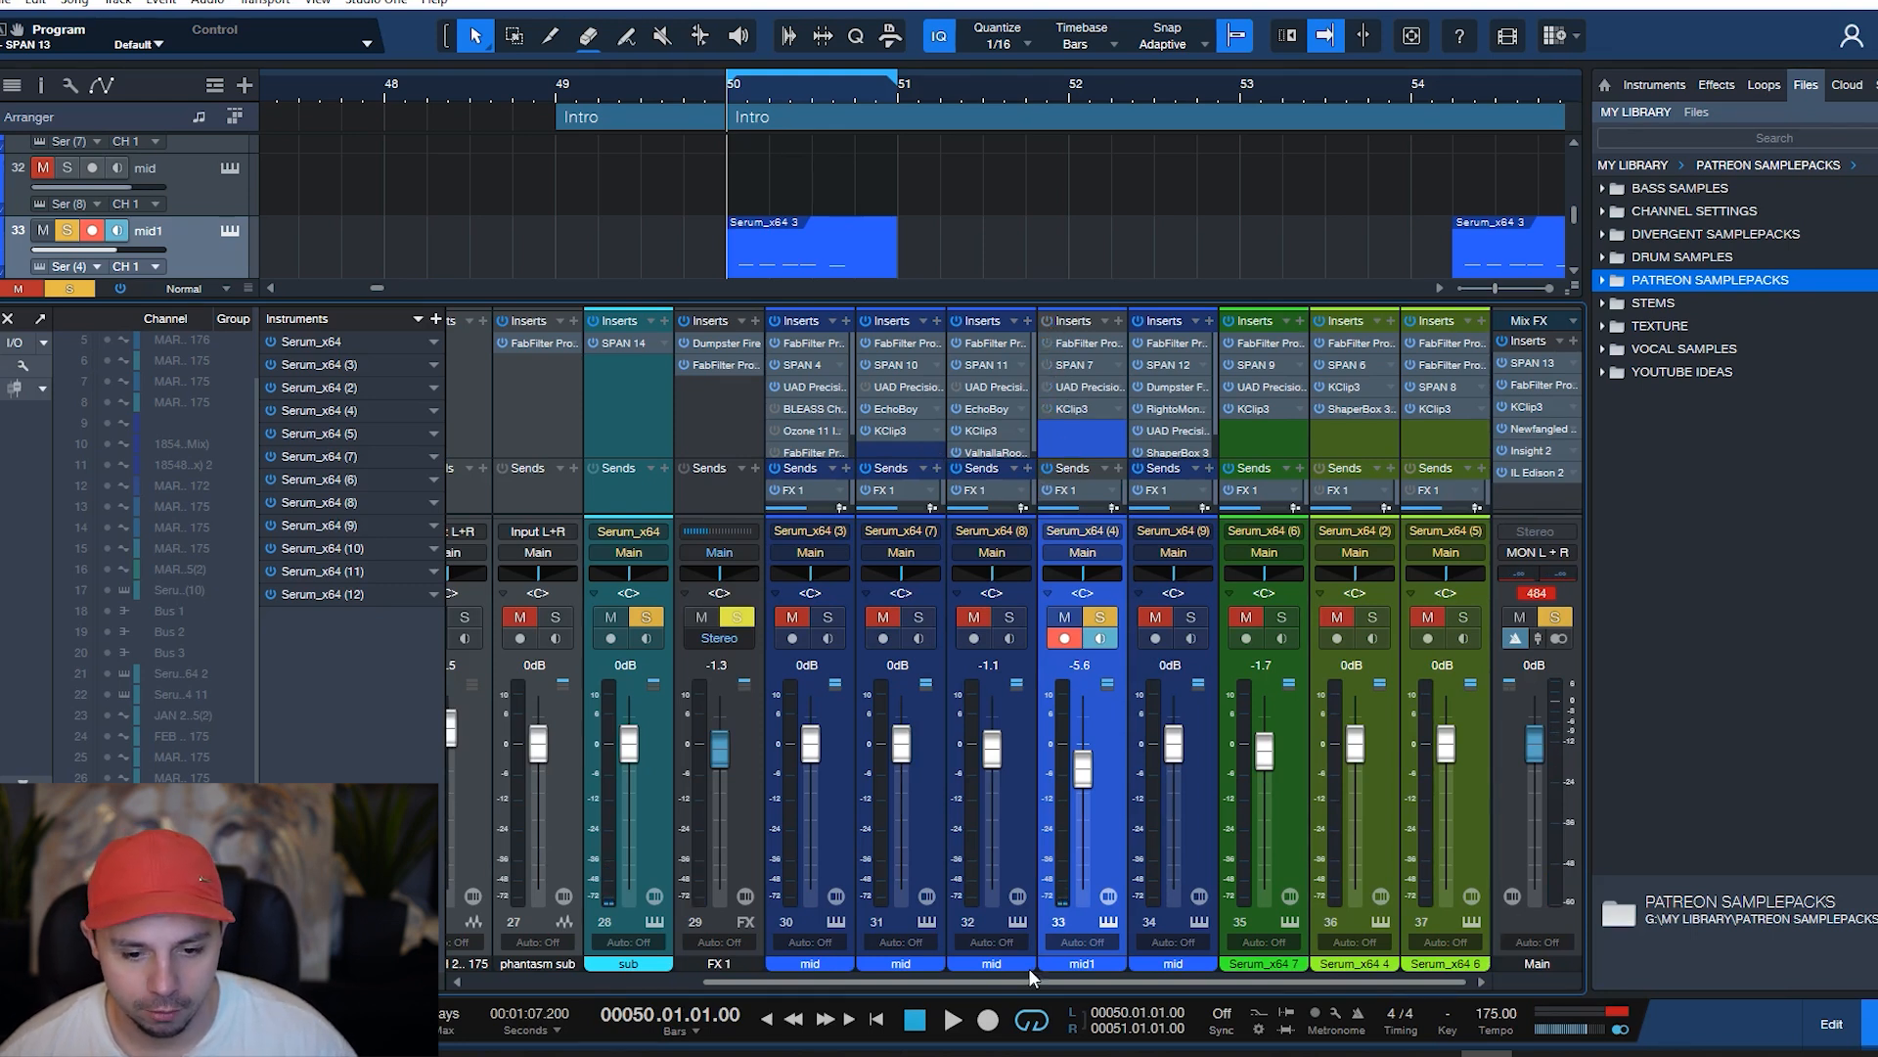
pyautogui.click(1096, 965)
pyautogui.click(1088, 965)
pyautogui.click(1095, 967)
pyautogui.click(1095, 967)
pyautogui.click(1107, 964)
pyautogui.click(1497, 910)
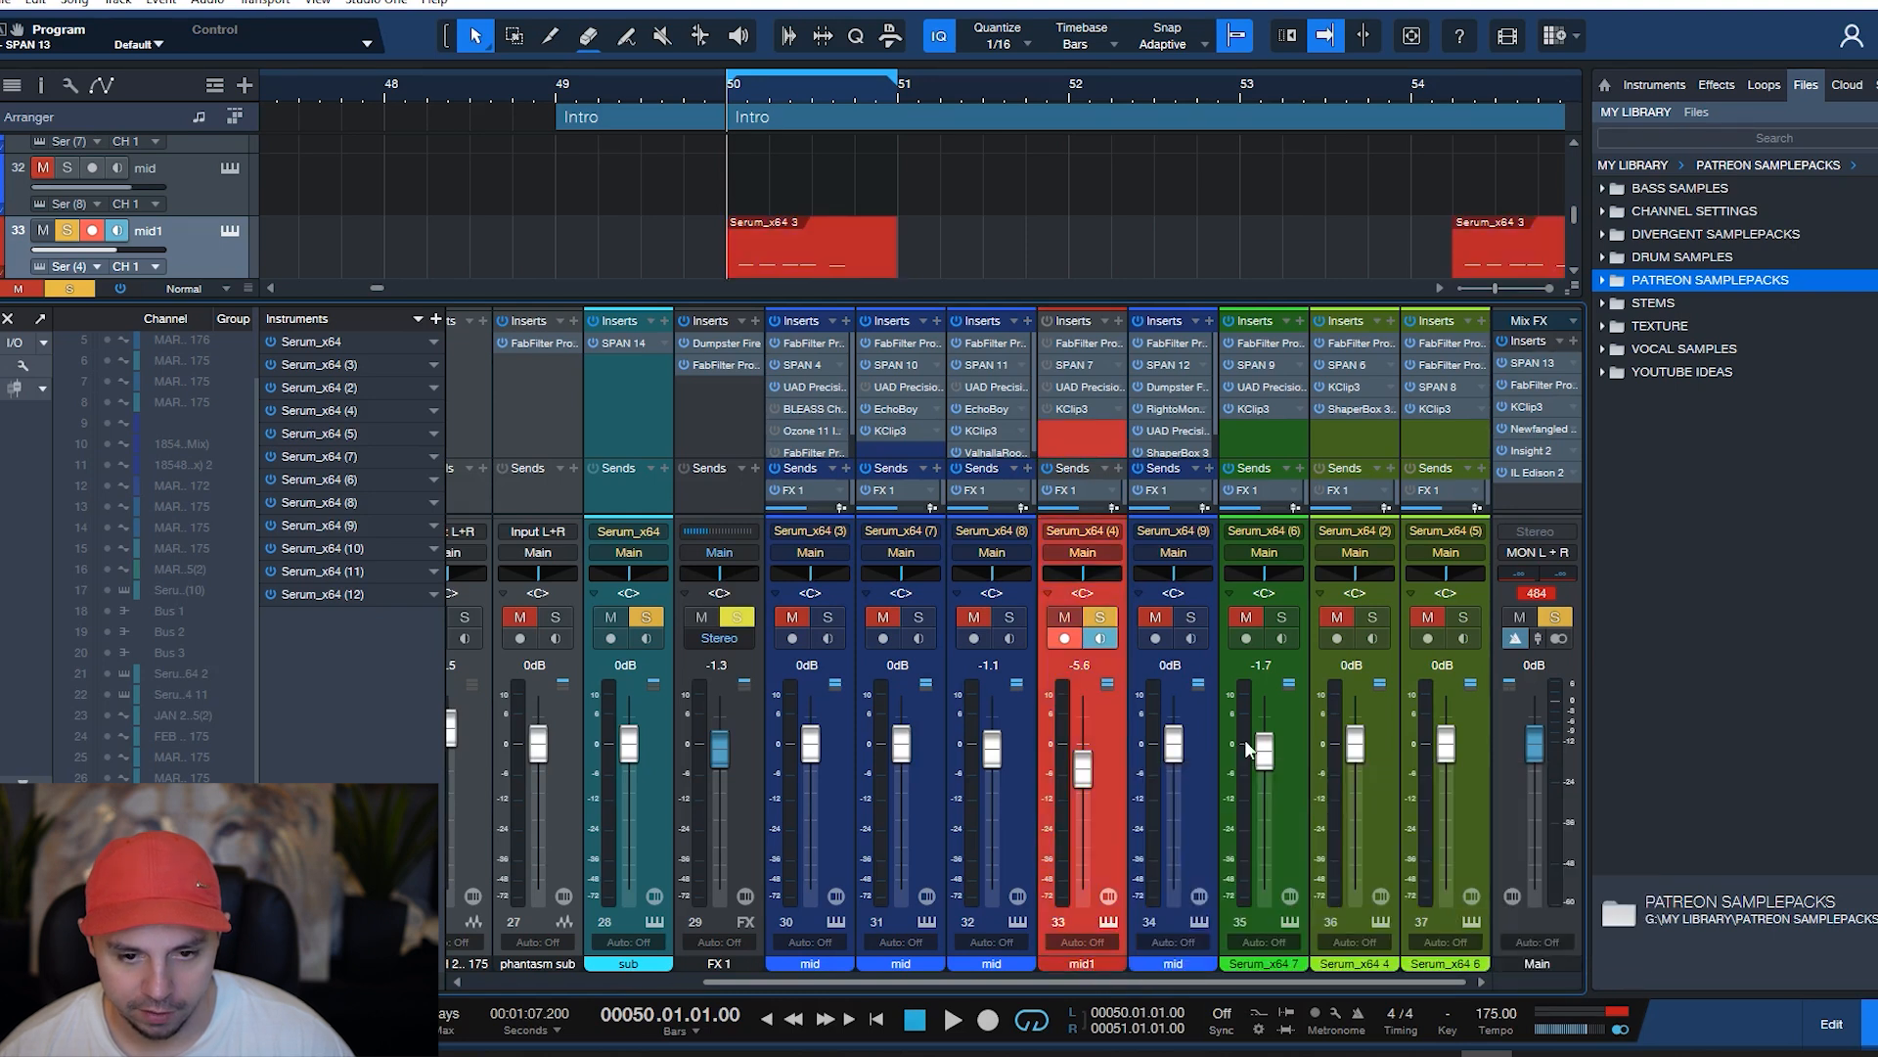
# - Mute mid1's FX 1 send and enable SPAN 7 on the channel, moving its window clear of the mid1 strip
pyautogui.click(1049, 490)
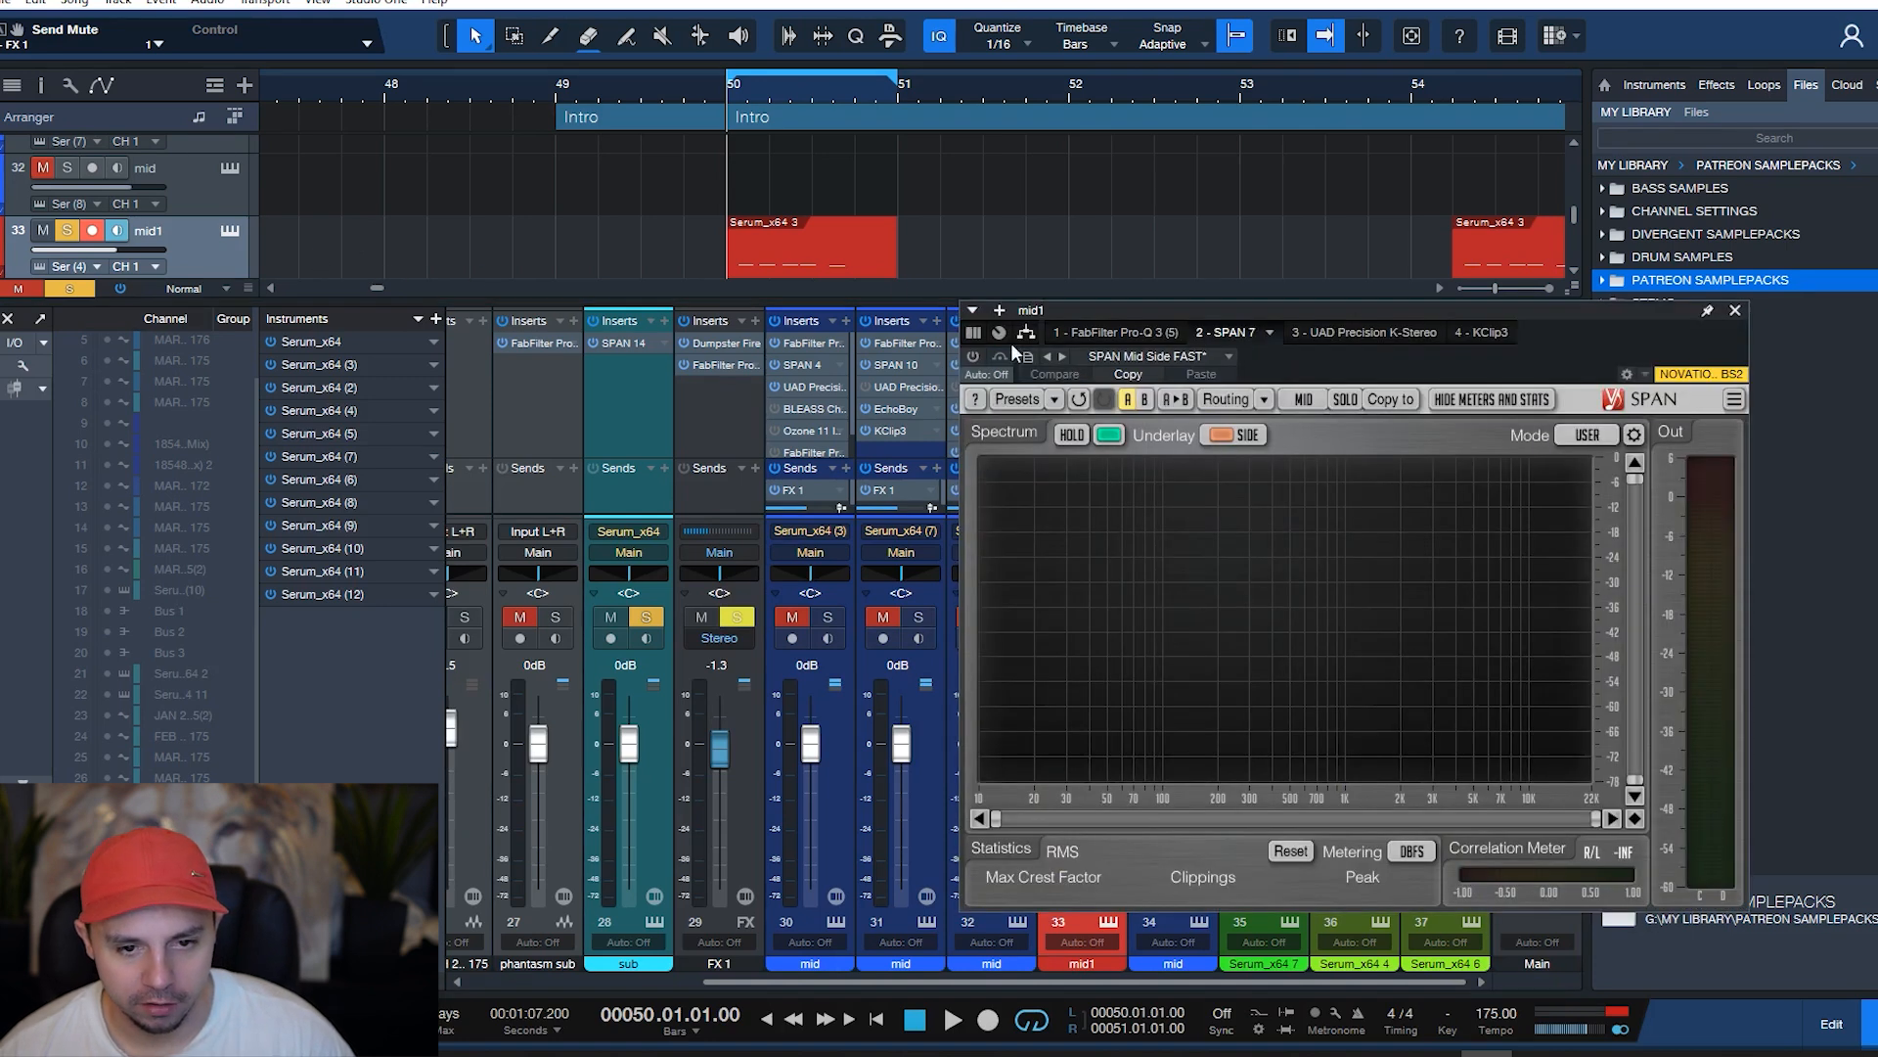
pyautogui.click(973, 357)
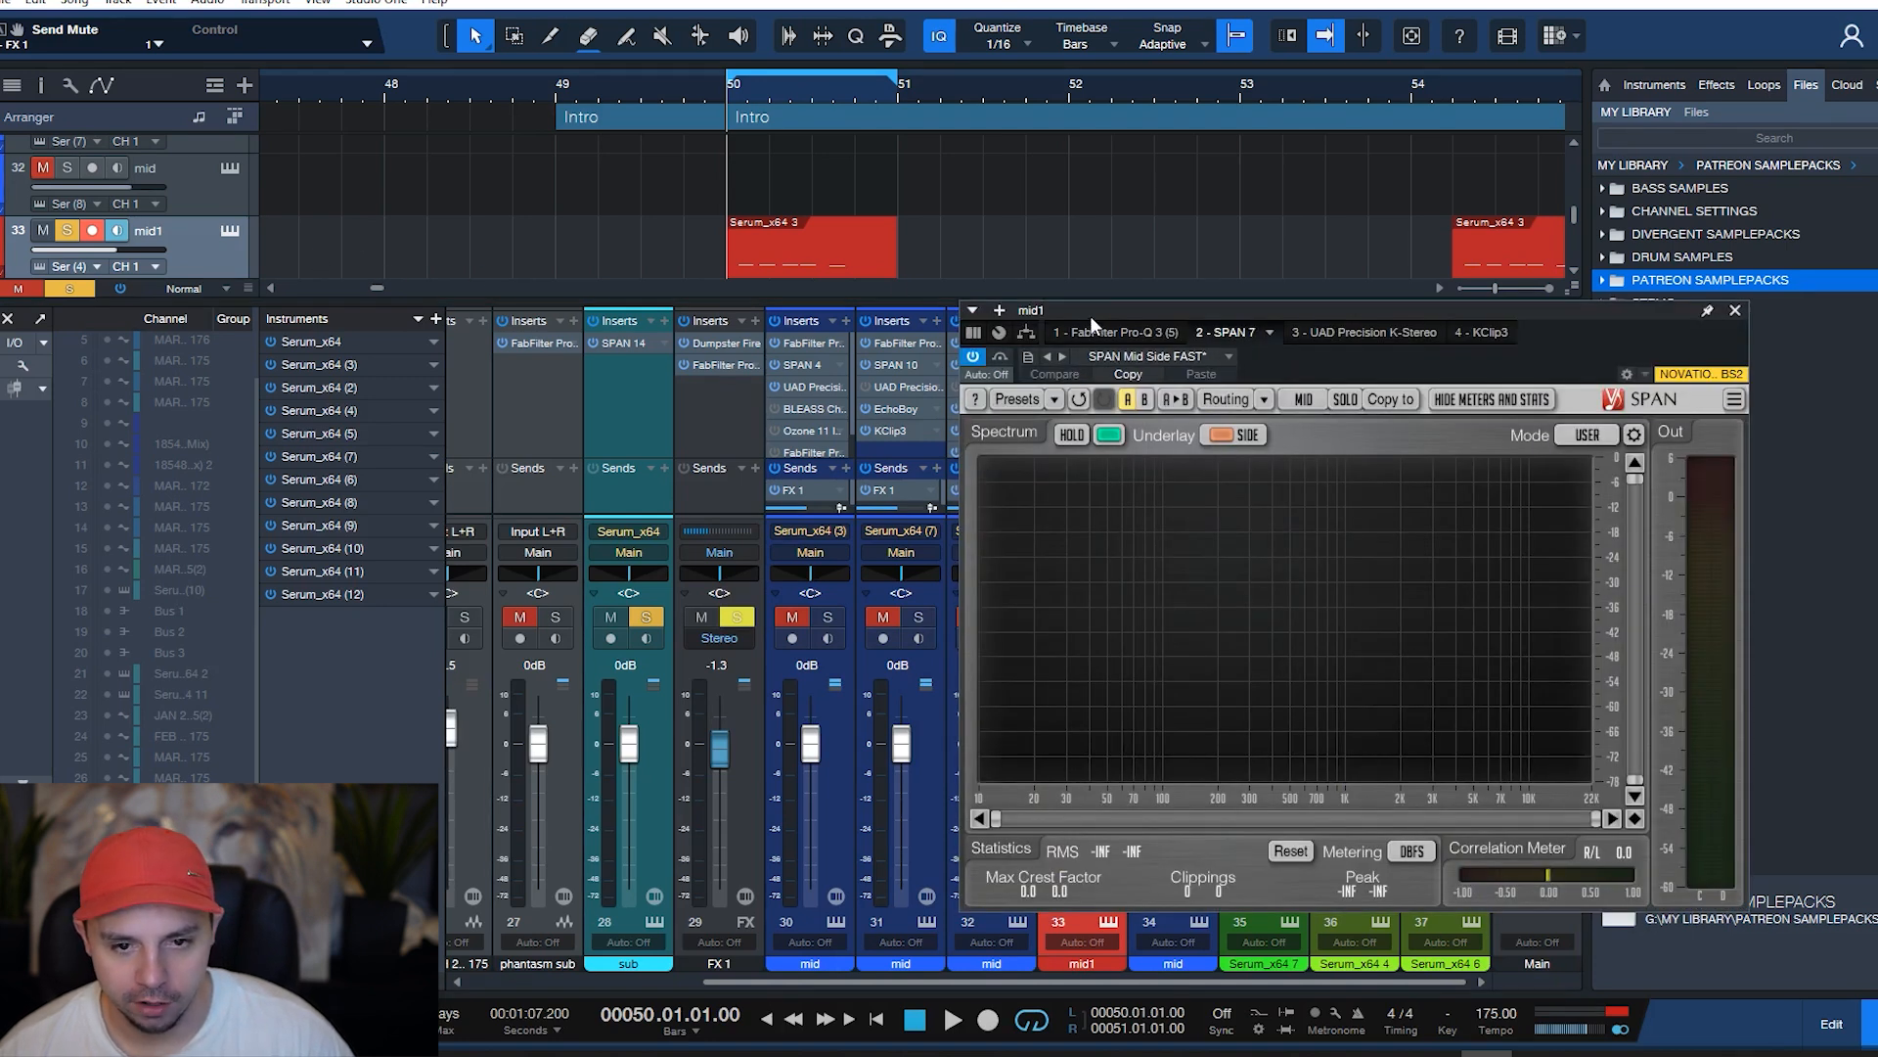
pyautogui.moveTo(1090, 315); pyautogui.dragTo(1277, 233)
pyautogui.moveTo(1868, 249); pyautogui.dragTo(1872, 311)
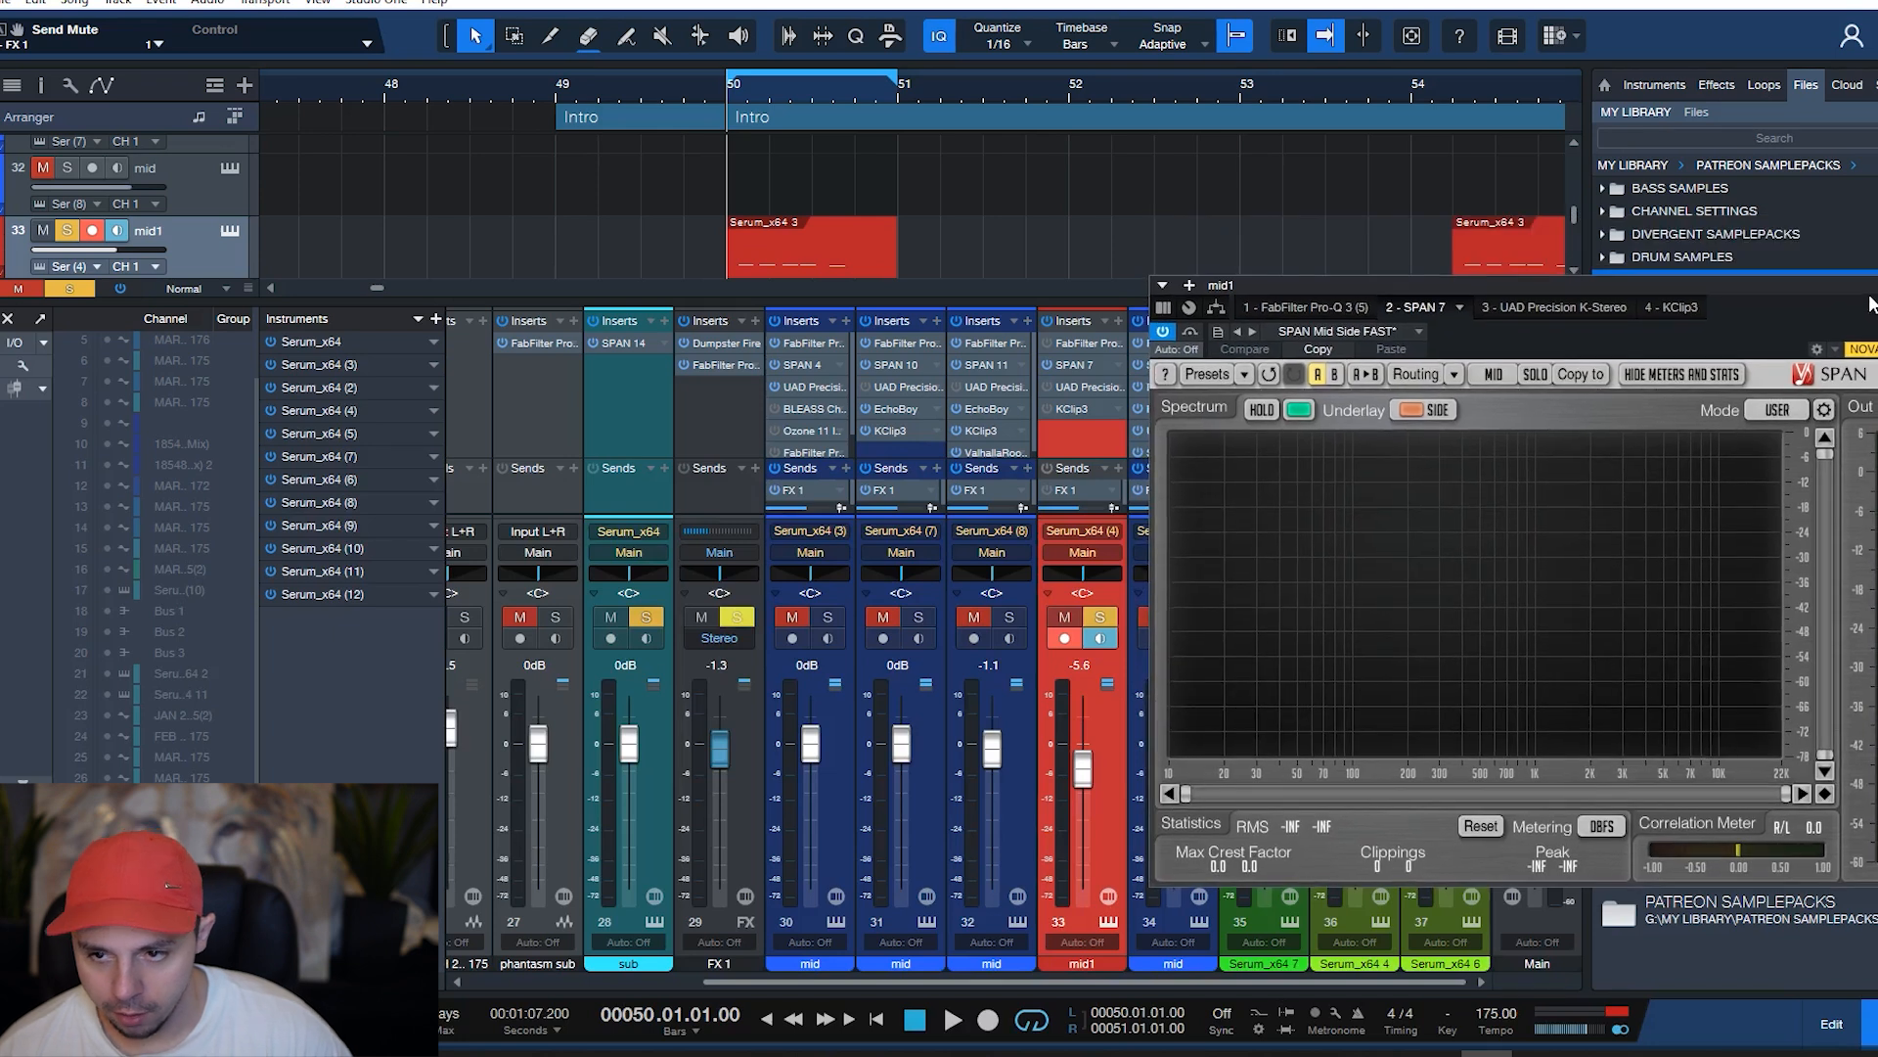
# - Disable the filter and noise oscillator in mid1's Serum, check its effects and modulation matrix, and close the instrument
pyautogui.click(238, 228)
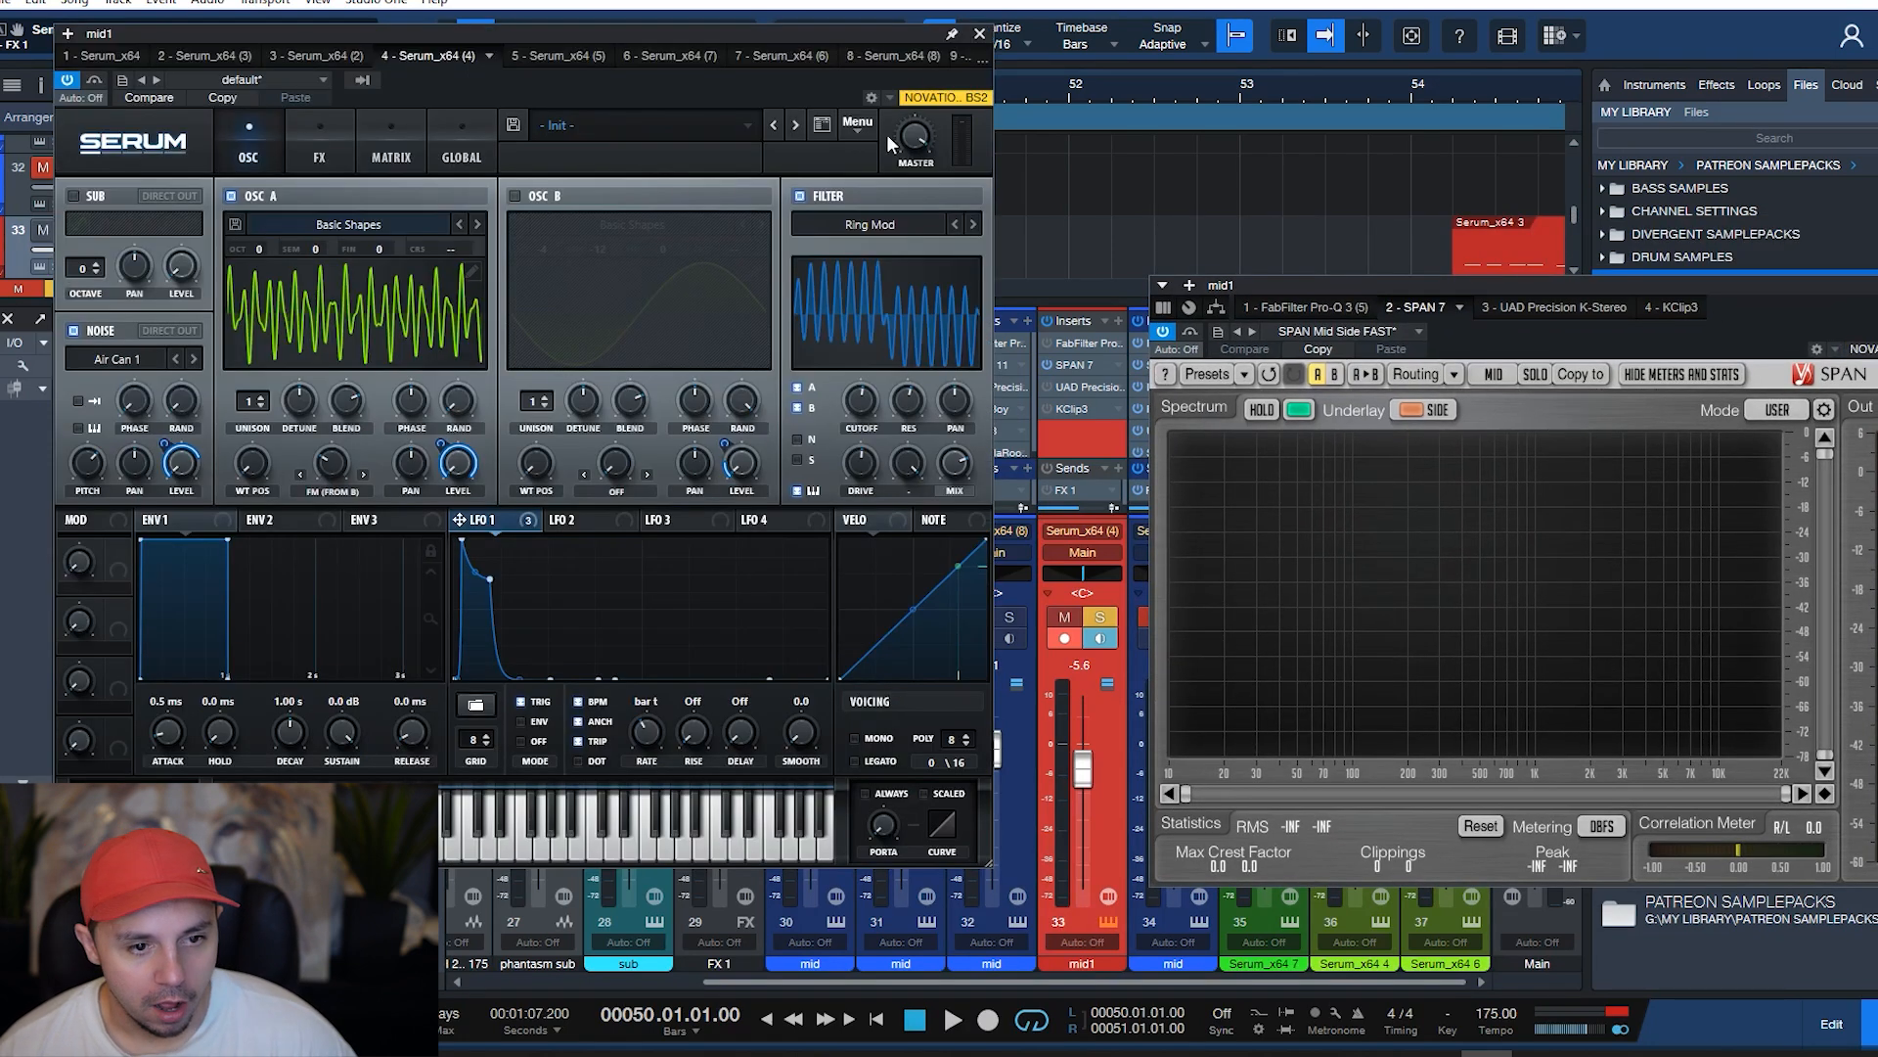
pyautogui.click(819, 197)
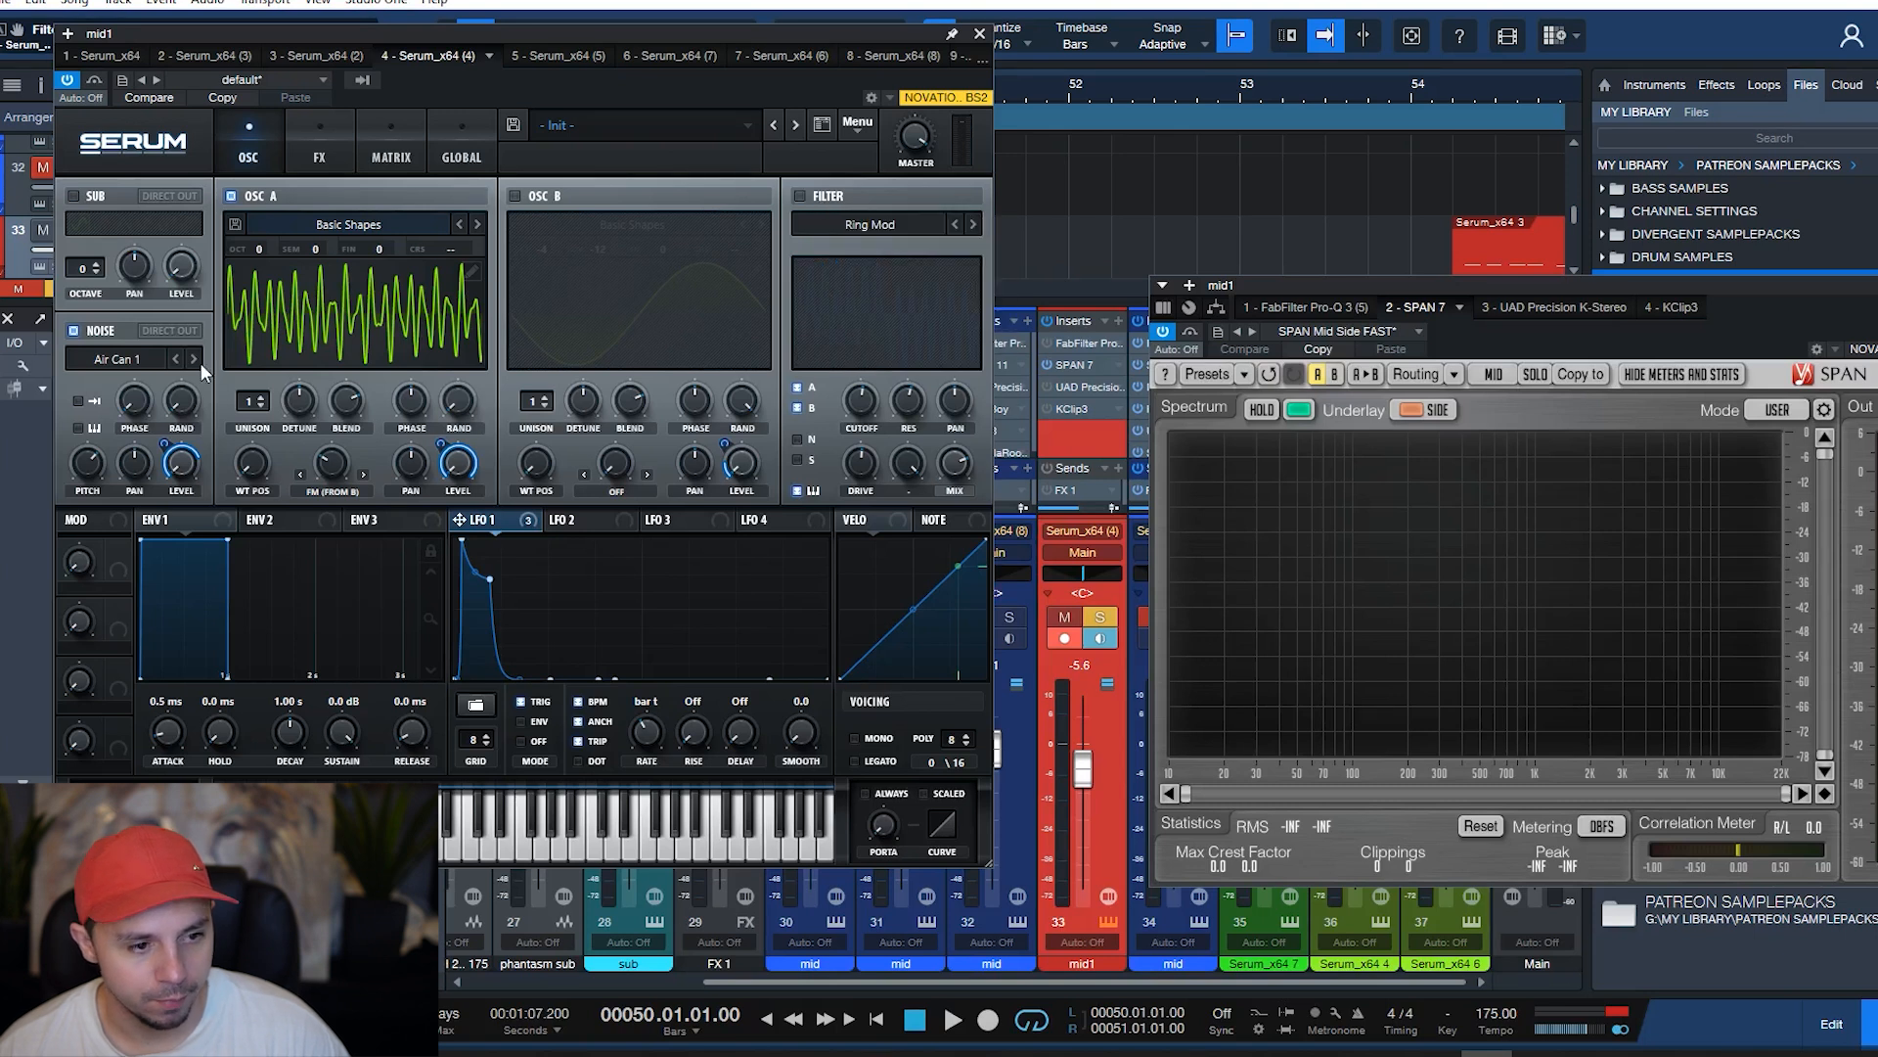
pyautogui.click(100, 333)
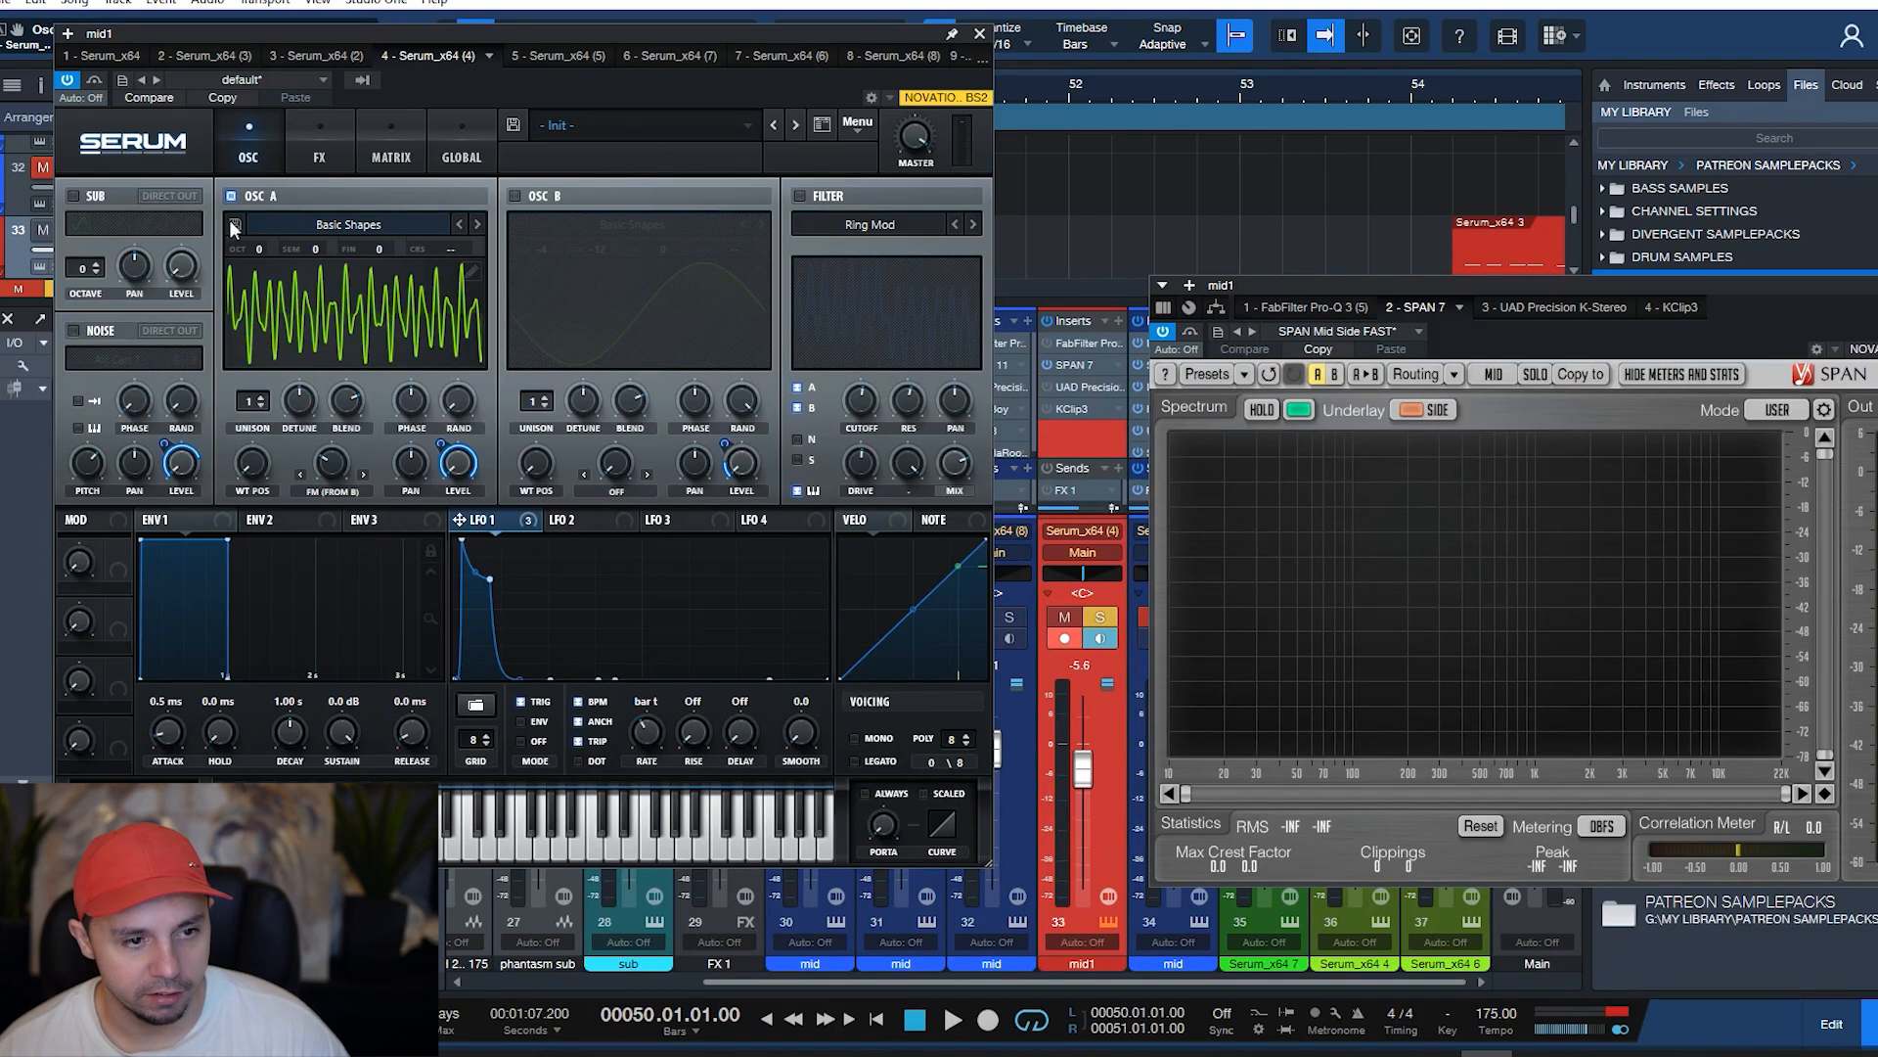
pyautogui.click(308, 139)
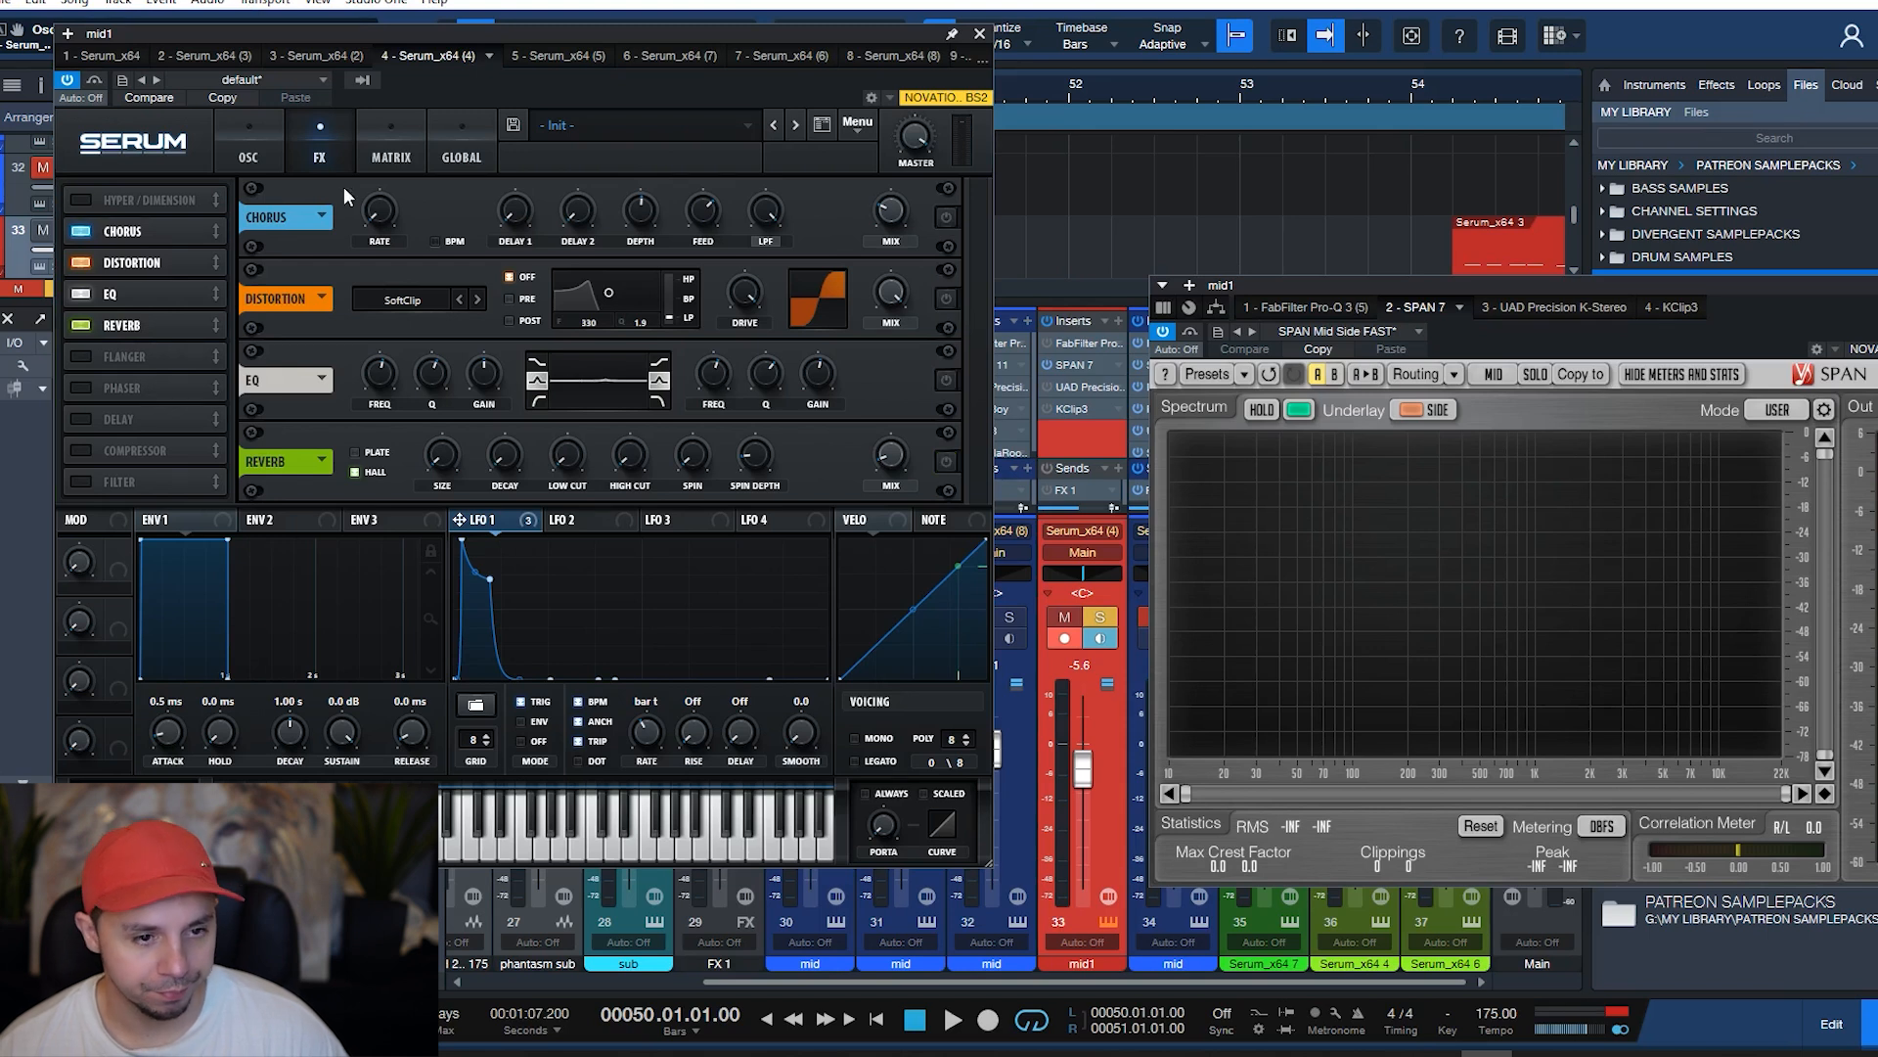
pyautogui.click(392, 139)
pyautogui.click(250, 129)
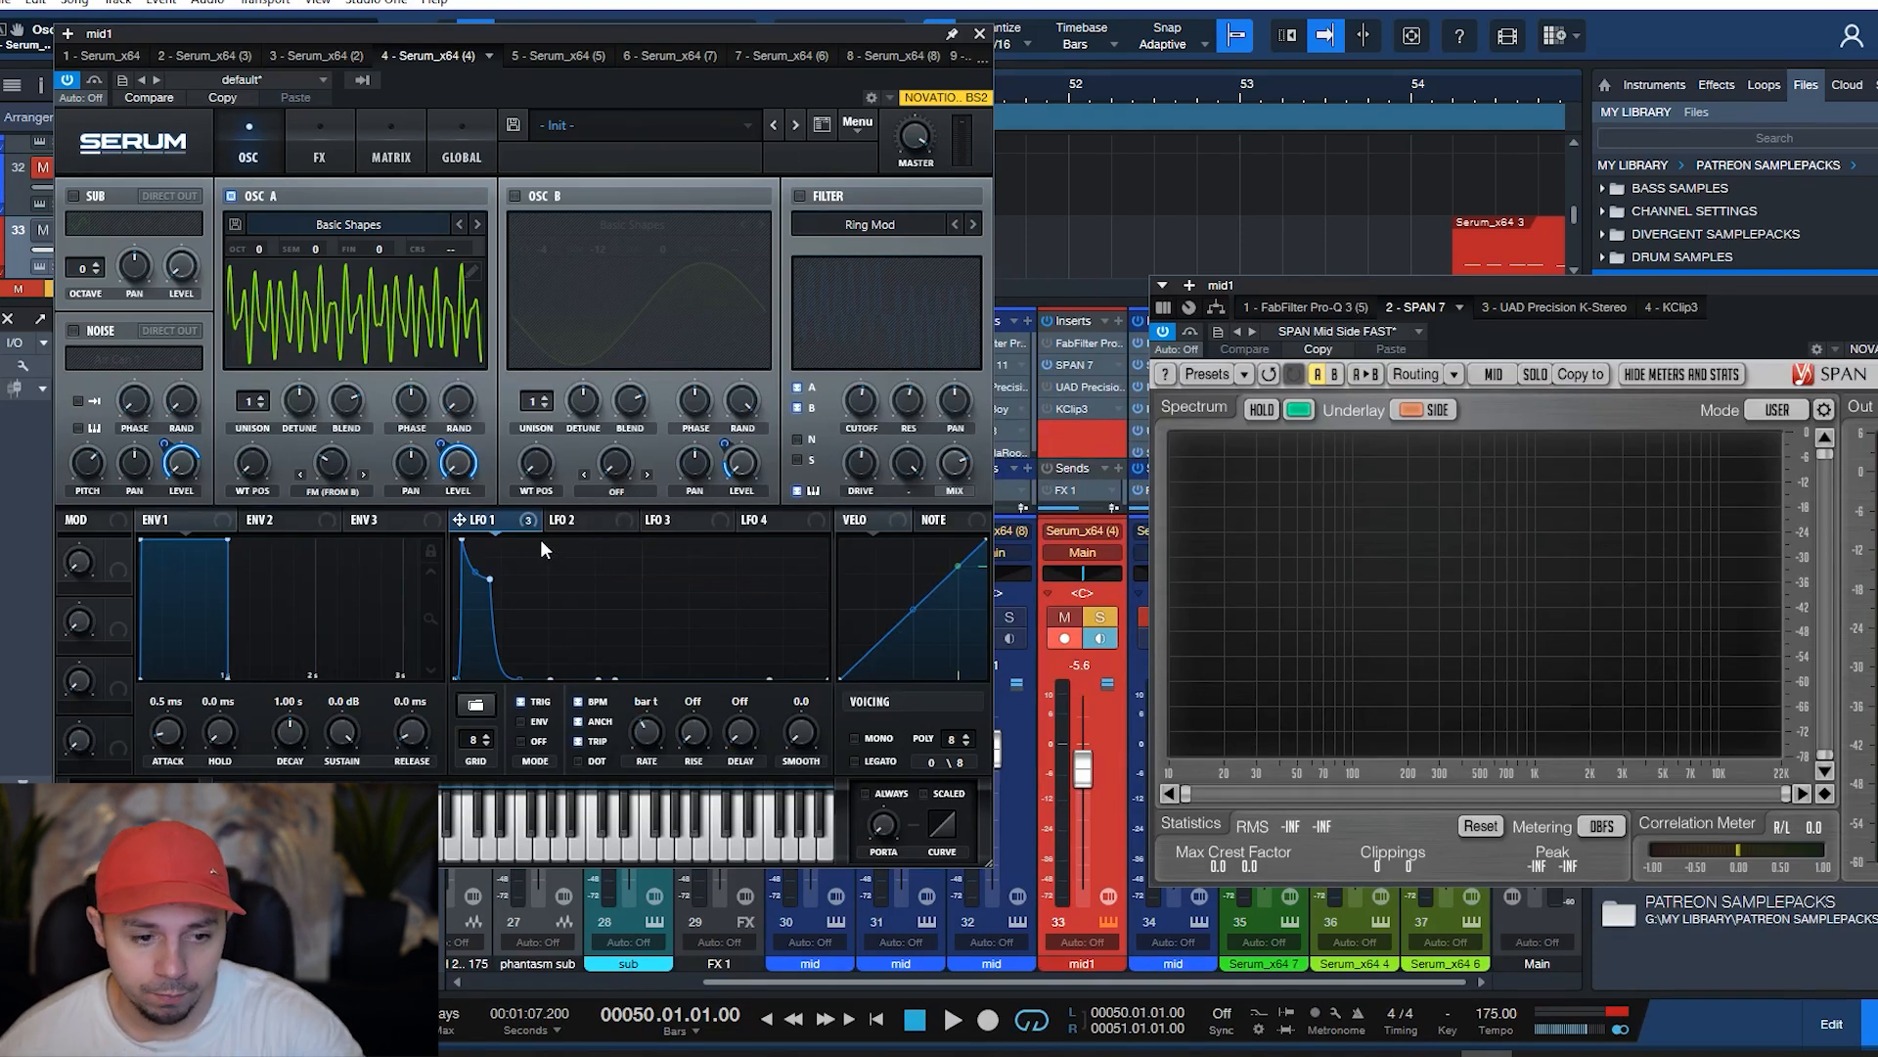
pyautogui.click(980, 33)
# - Open the mid1 clip at bar 50 for note editing, transpose all its notes up, and play the loop
pyautogui.doubleClick(783, 237)
pyautogui.moveTo(509, 810); pyautogui.dragTo(906, 865)
pyautogui.press('Up')
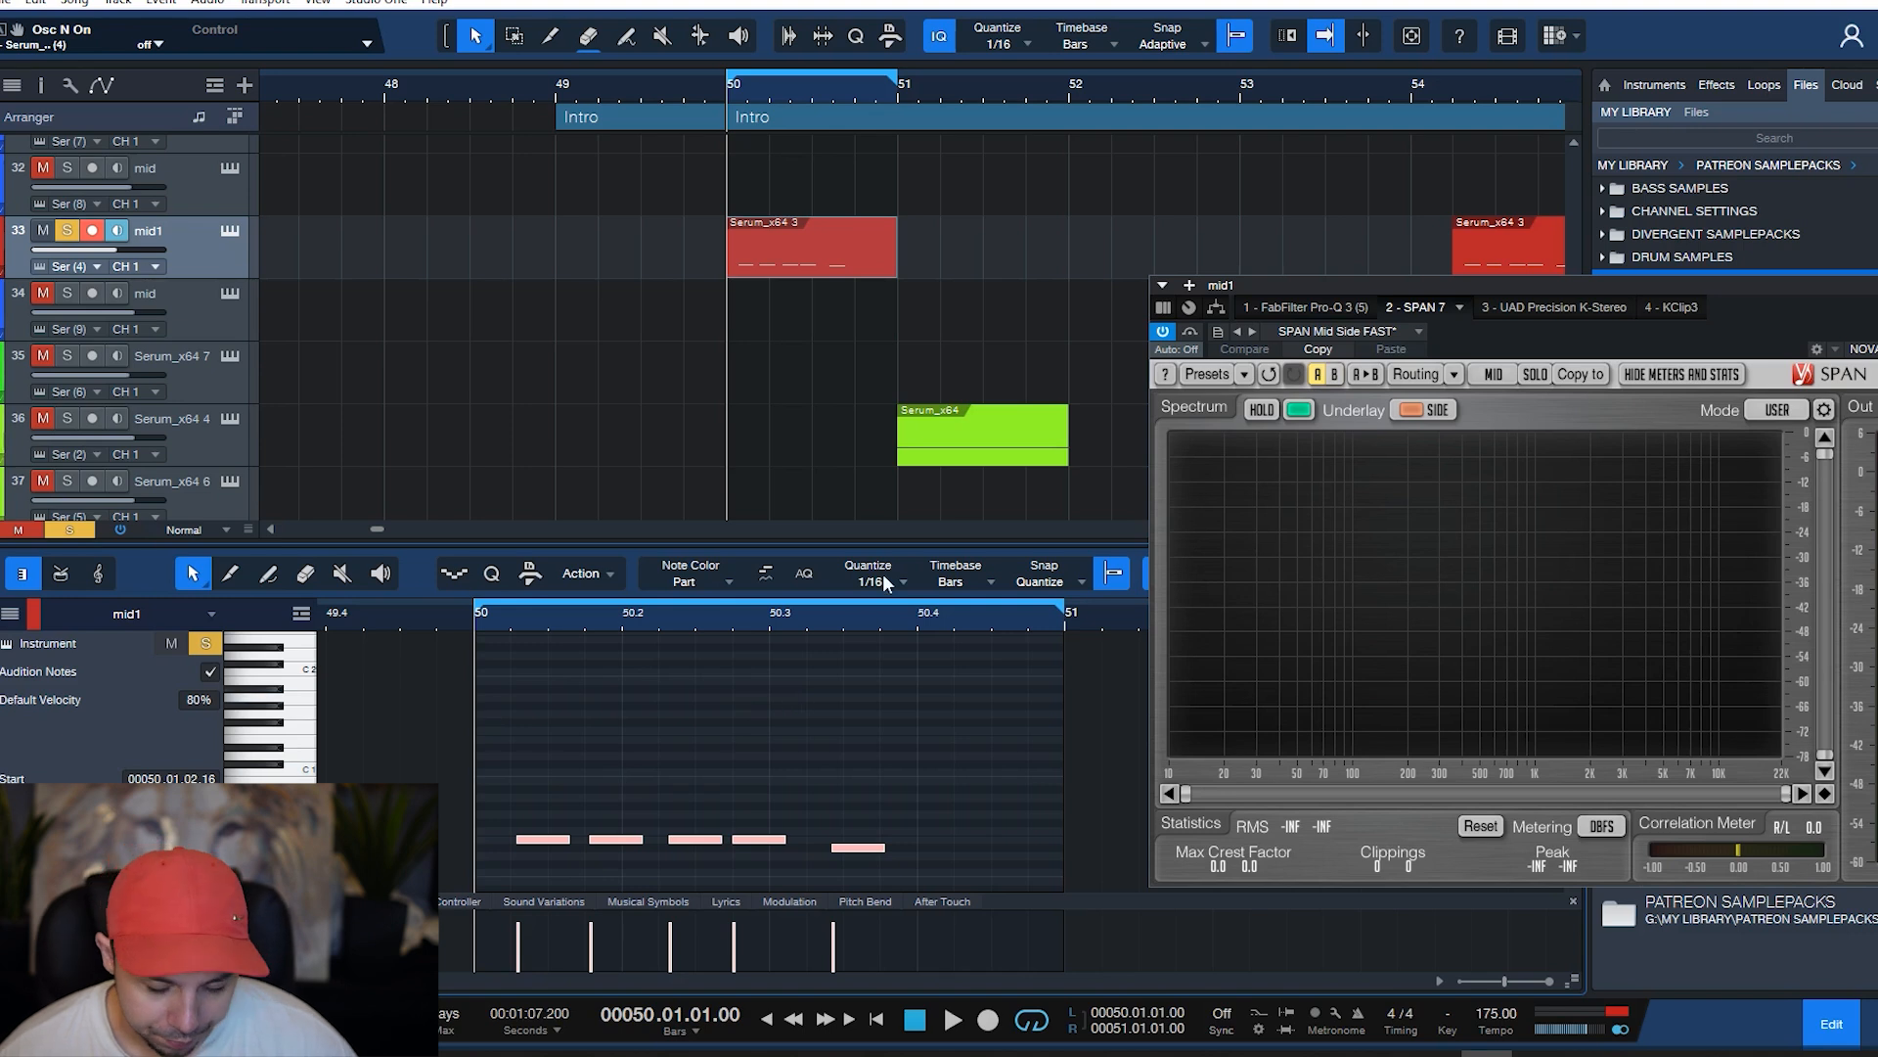
pyautogui.press('space')
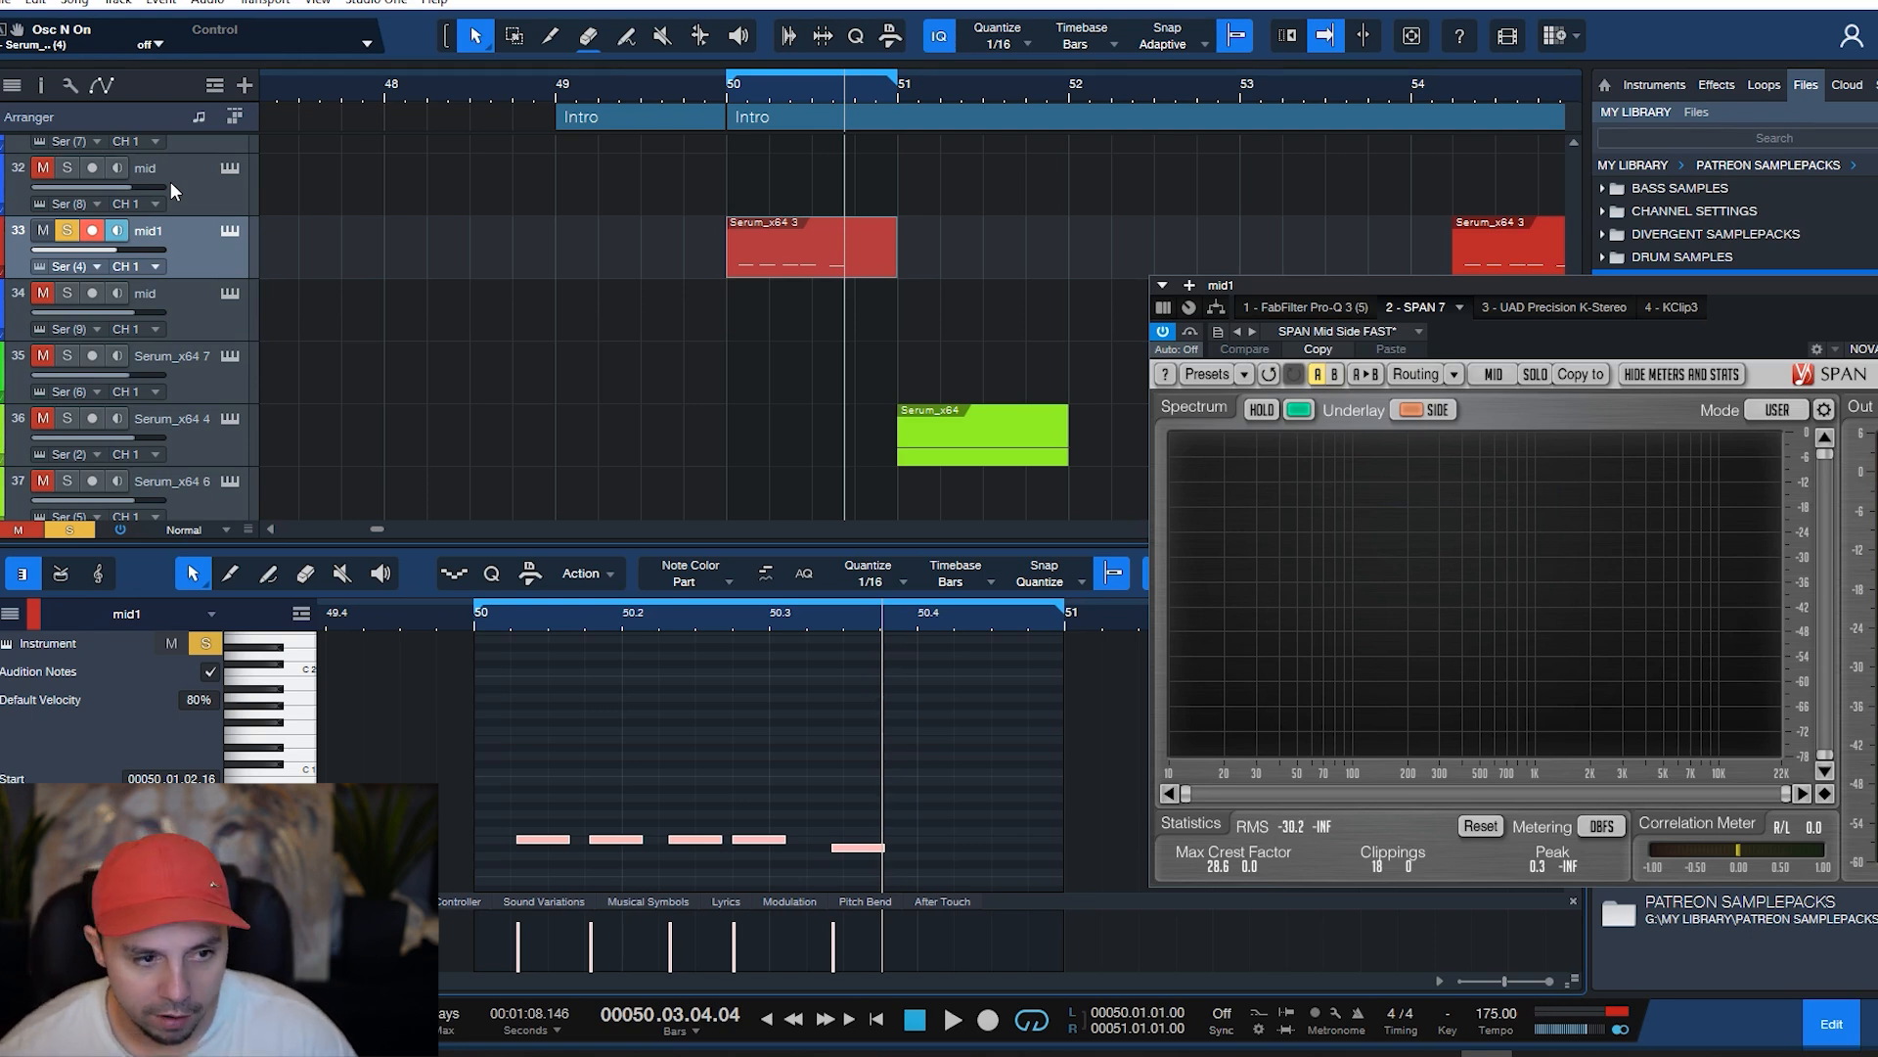
# - Play mid1 and compare Serum's Oscillator A table bins with SPAN 7's harmonic peaks, closing both windows and returning to bar 50
pyautogui.click(231, 234)
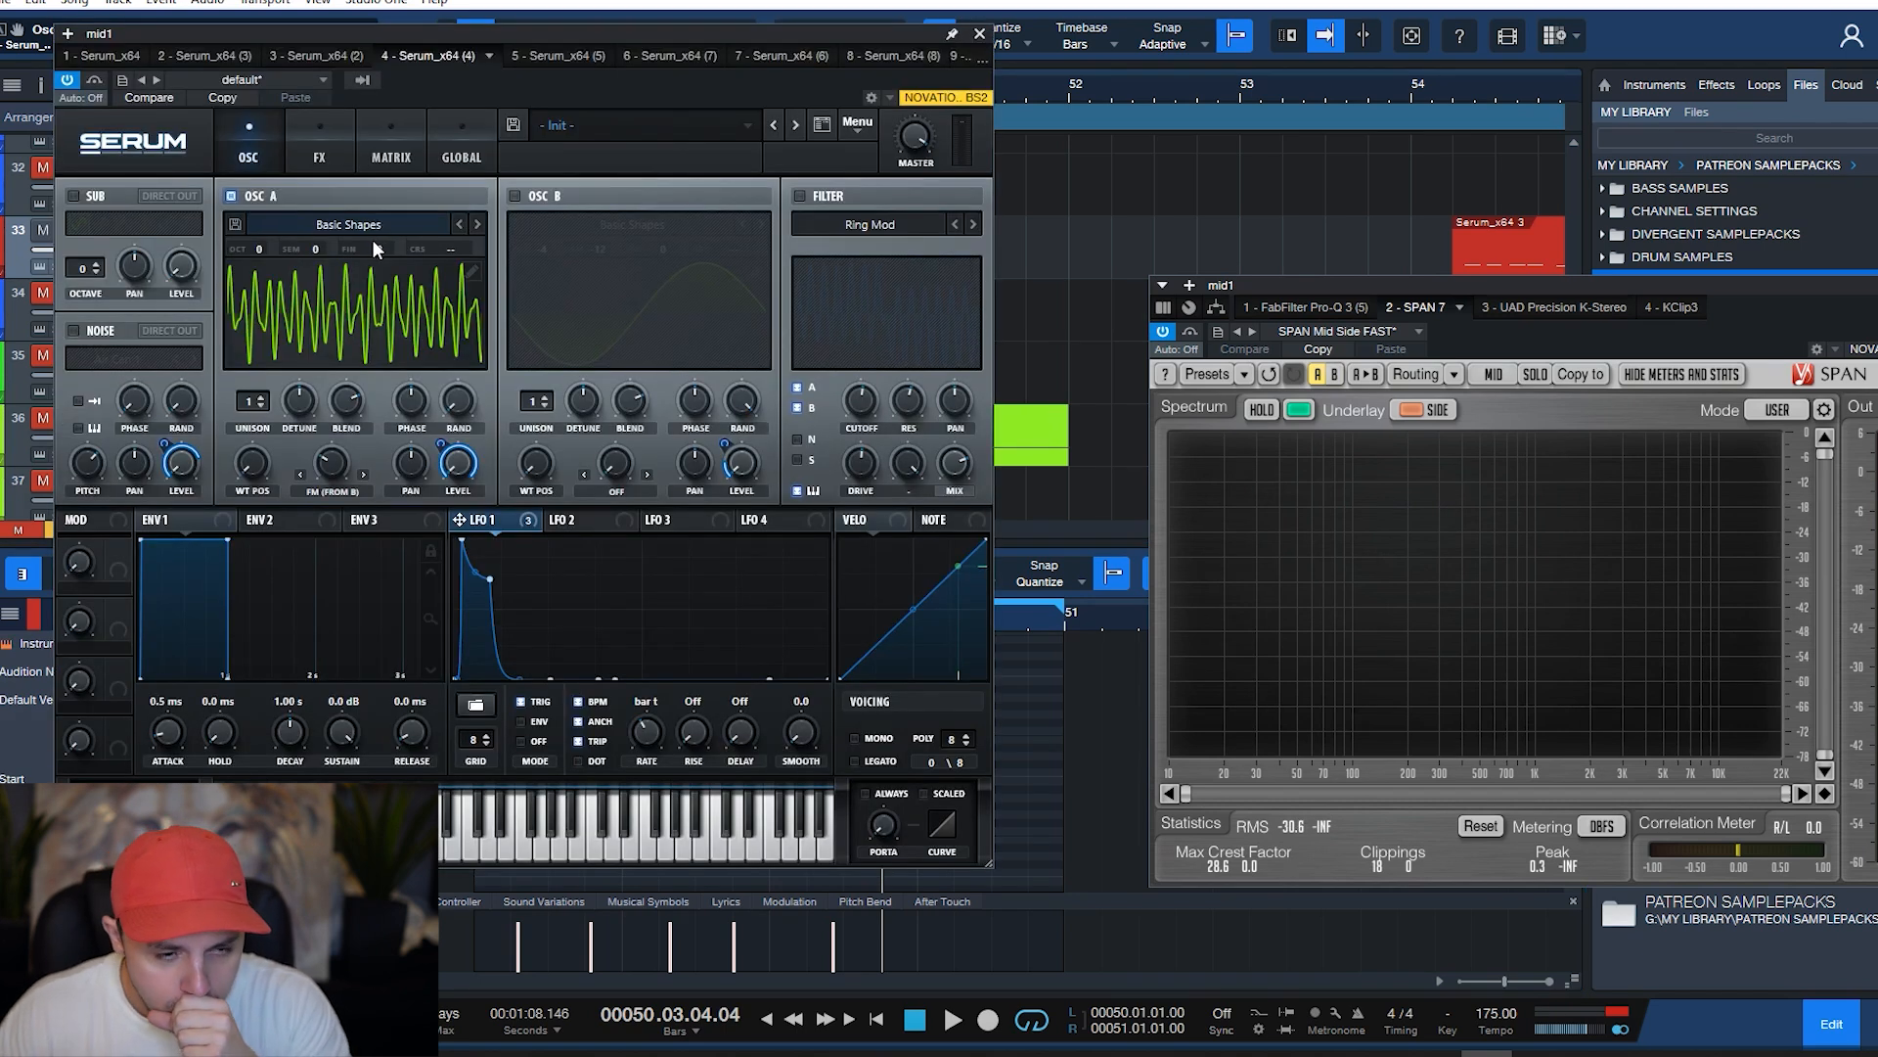
pyautogui.click(475, 268)
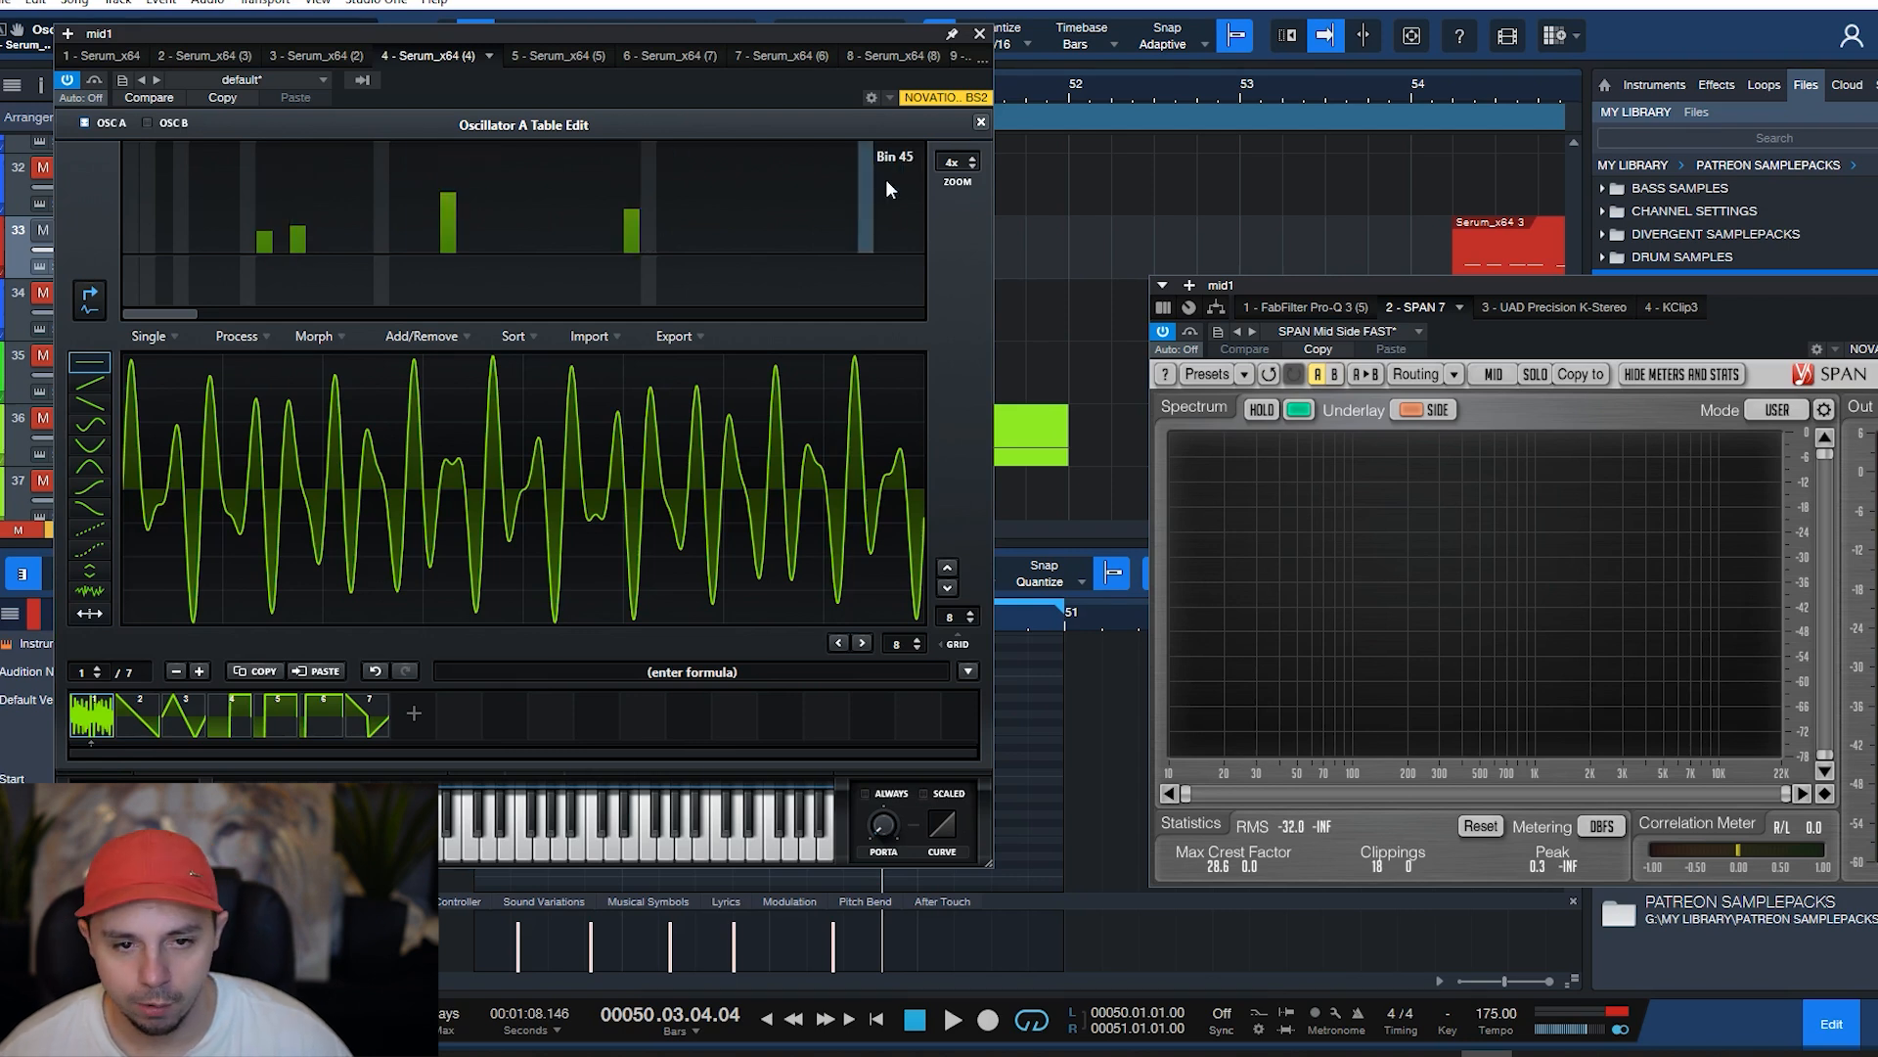
pyautogui.press('space')
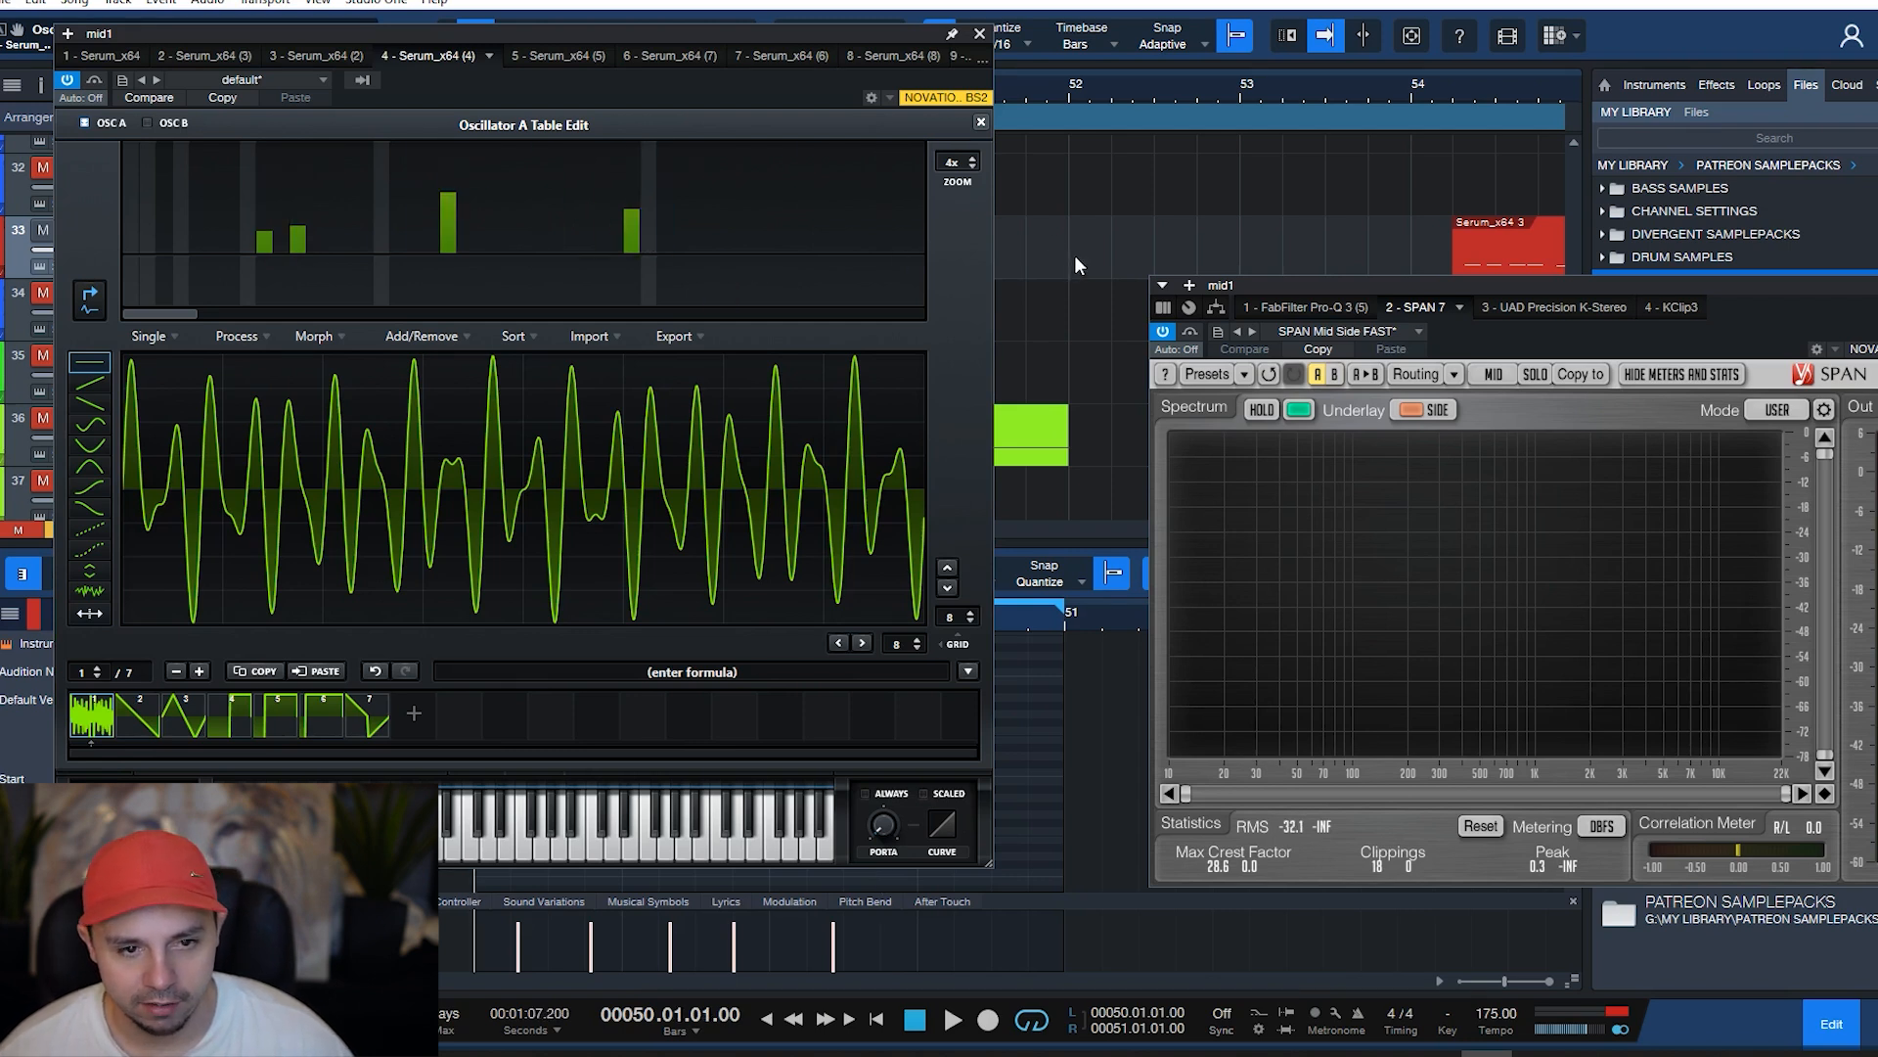
pyautogui.press('space')
pyautogui.moveTo(906, 39); pyautogui.dragTo(804, 106)
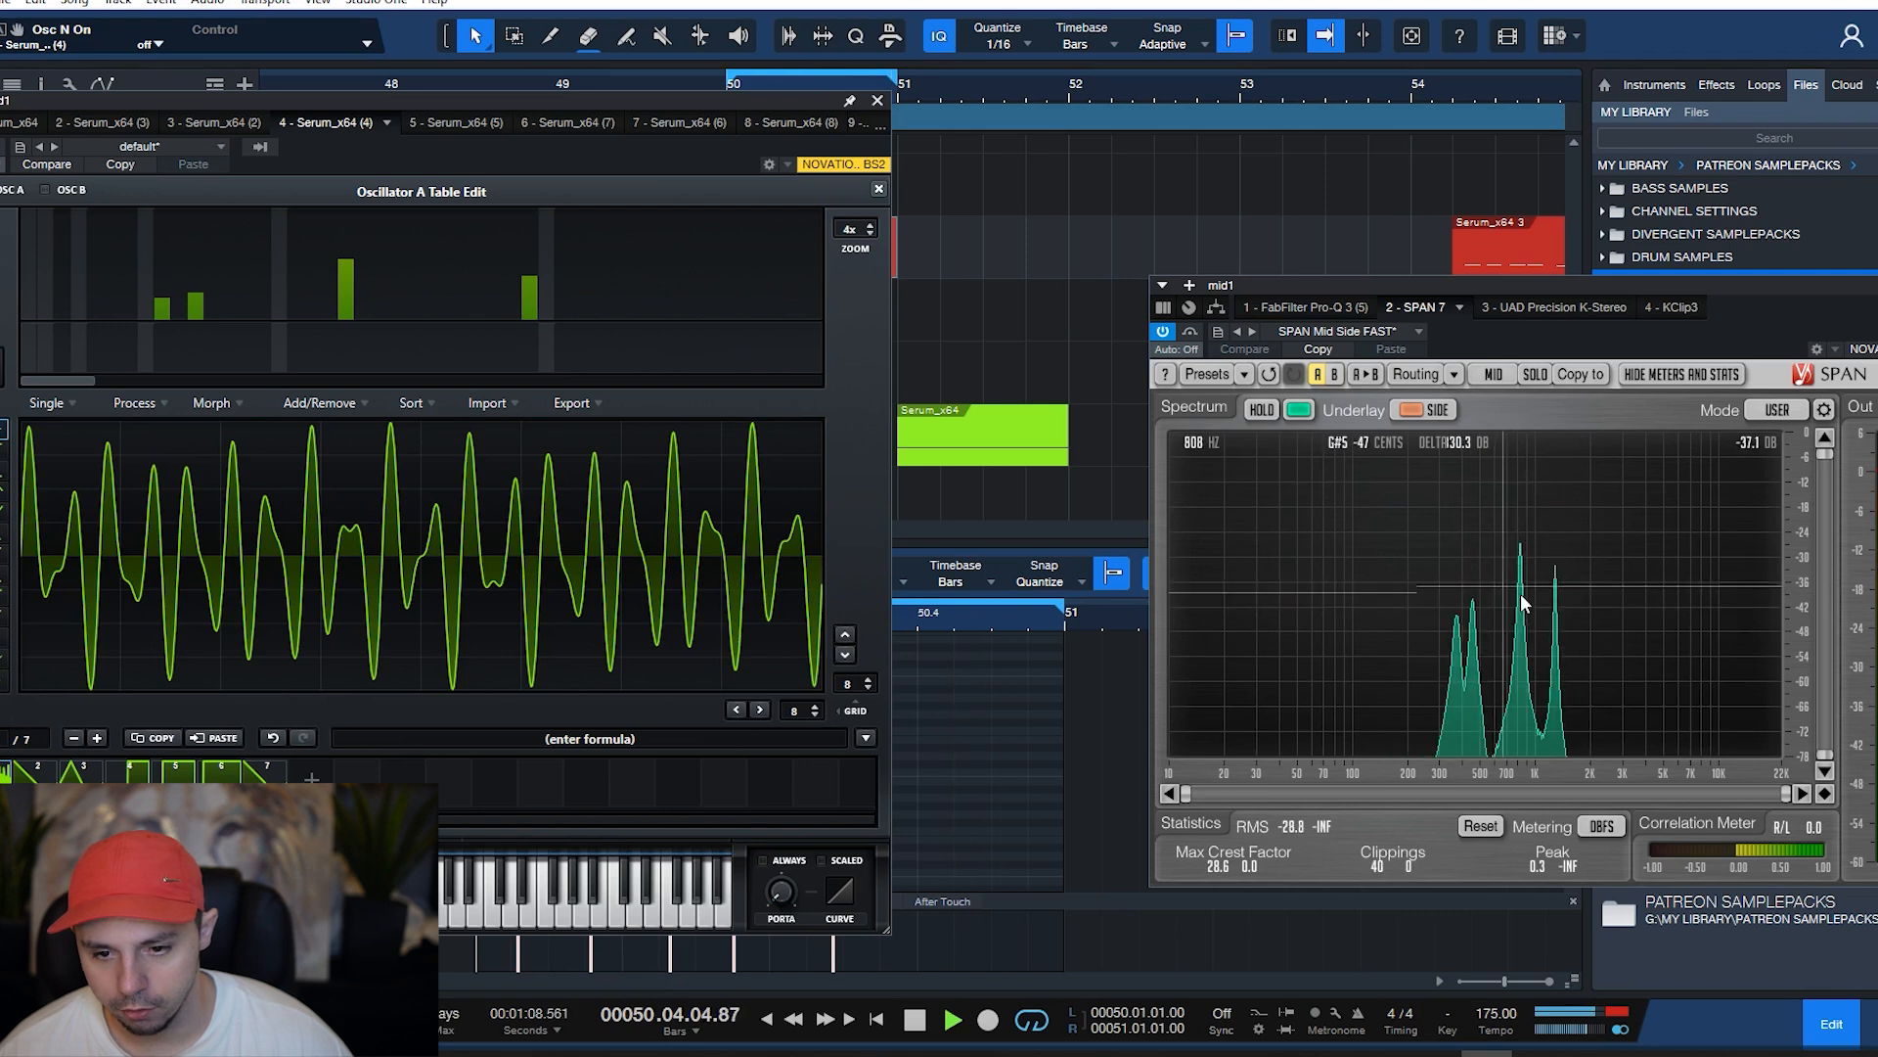
pyautogui.press('space')
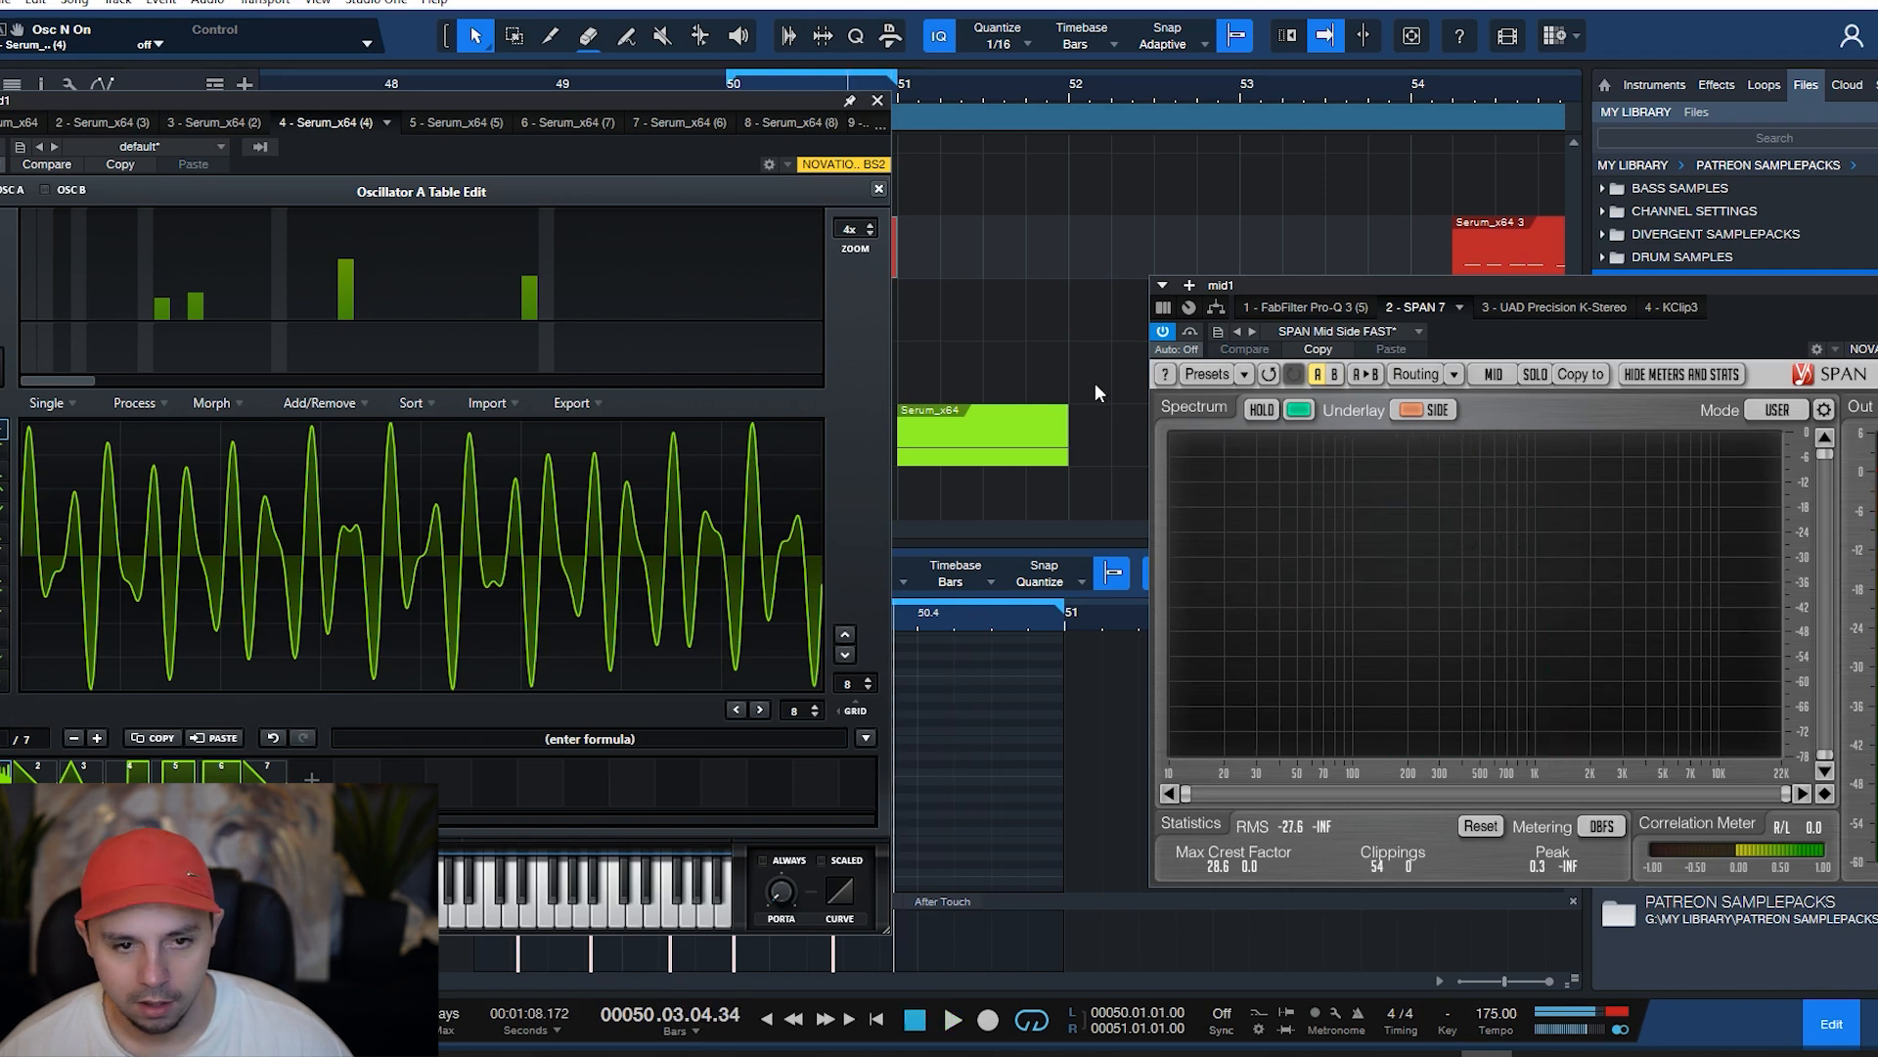
pyautogui.click(878, 101)
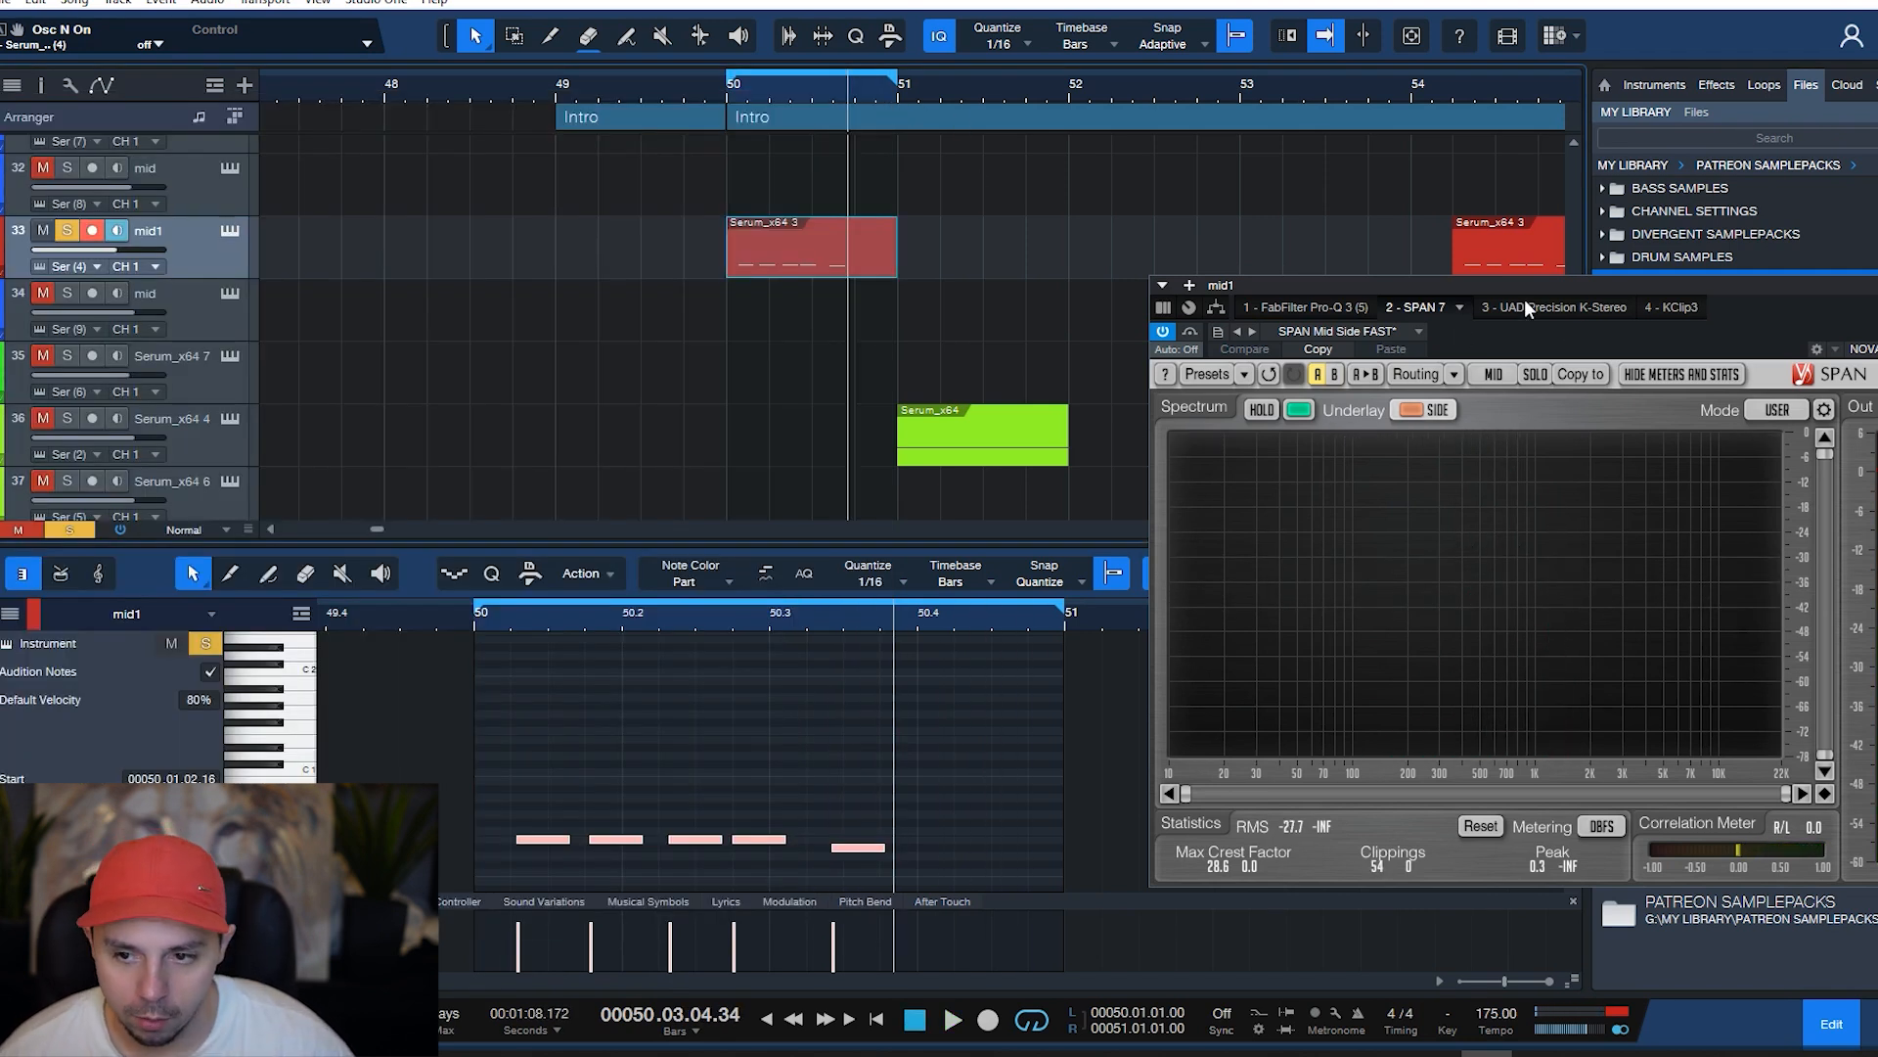
pyautogui.press('KP_0')
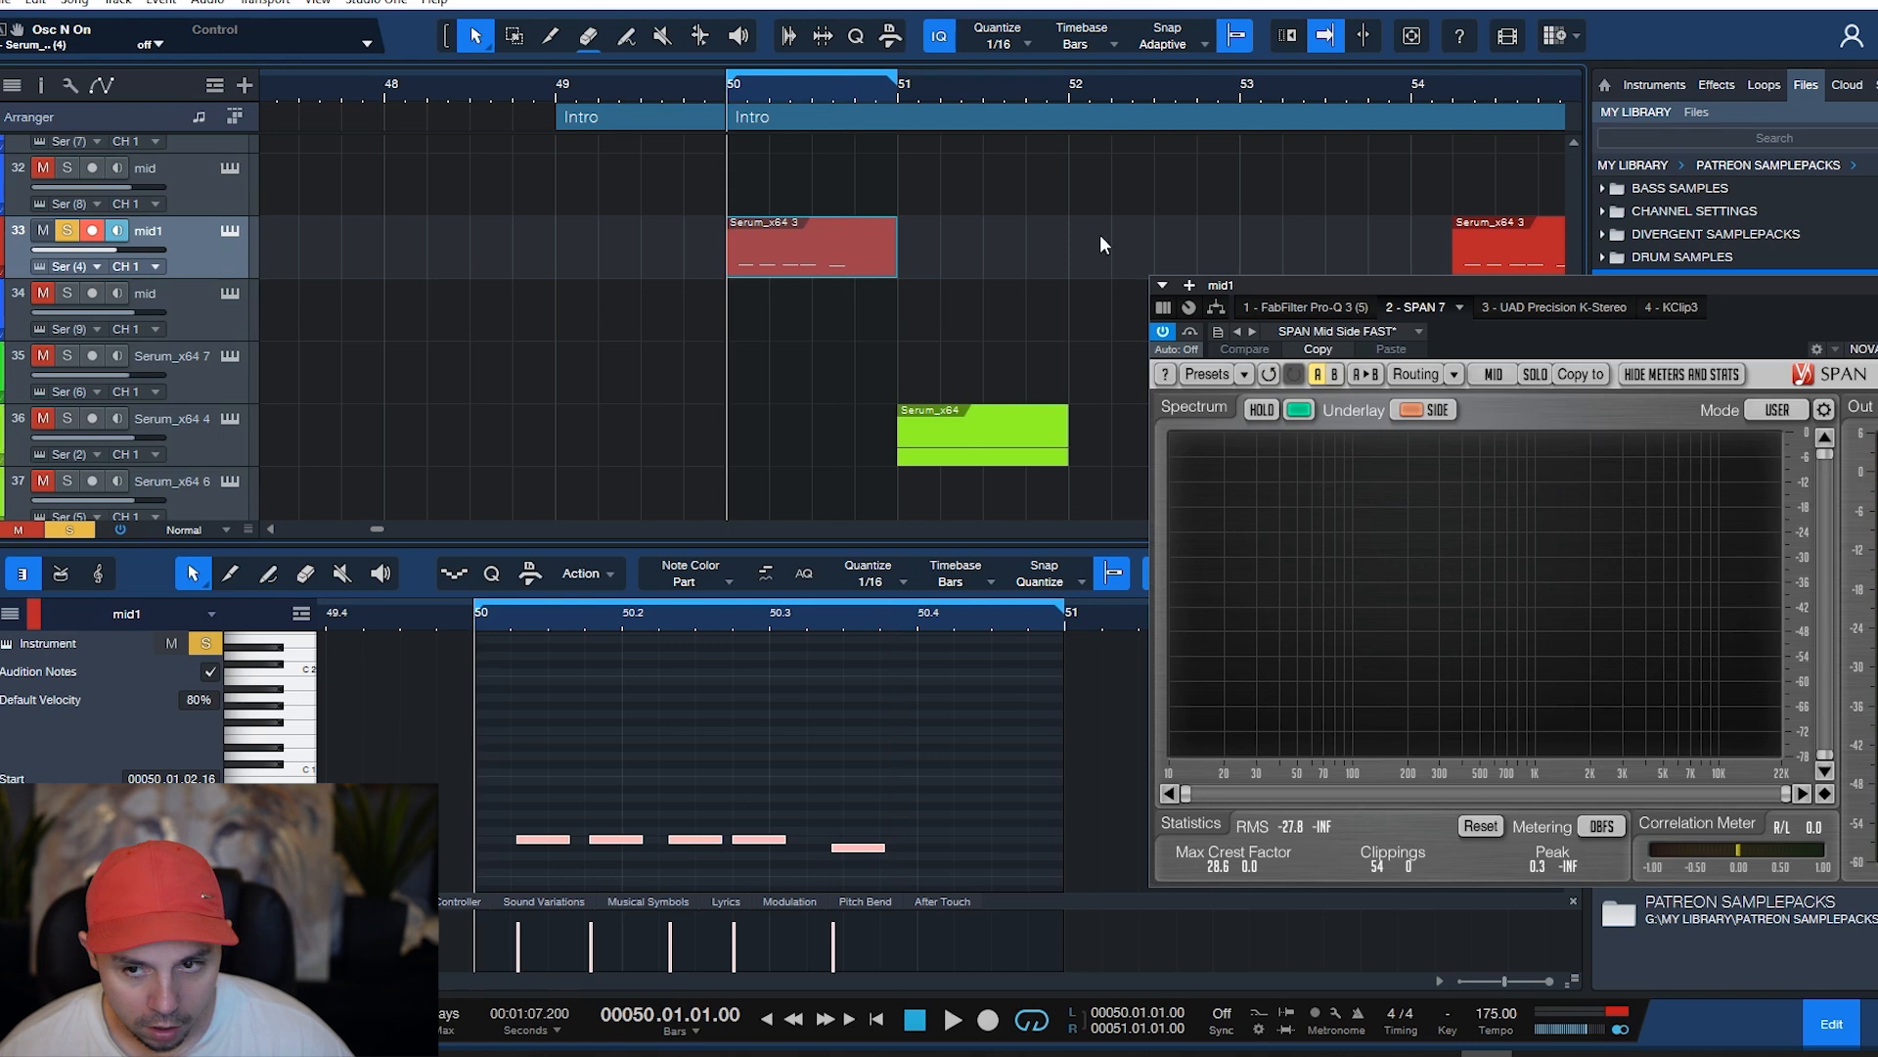
pyautogui.hotkey('ctrl', 'w')
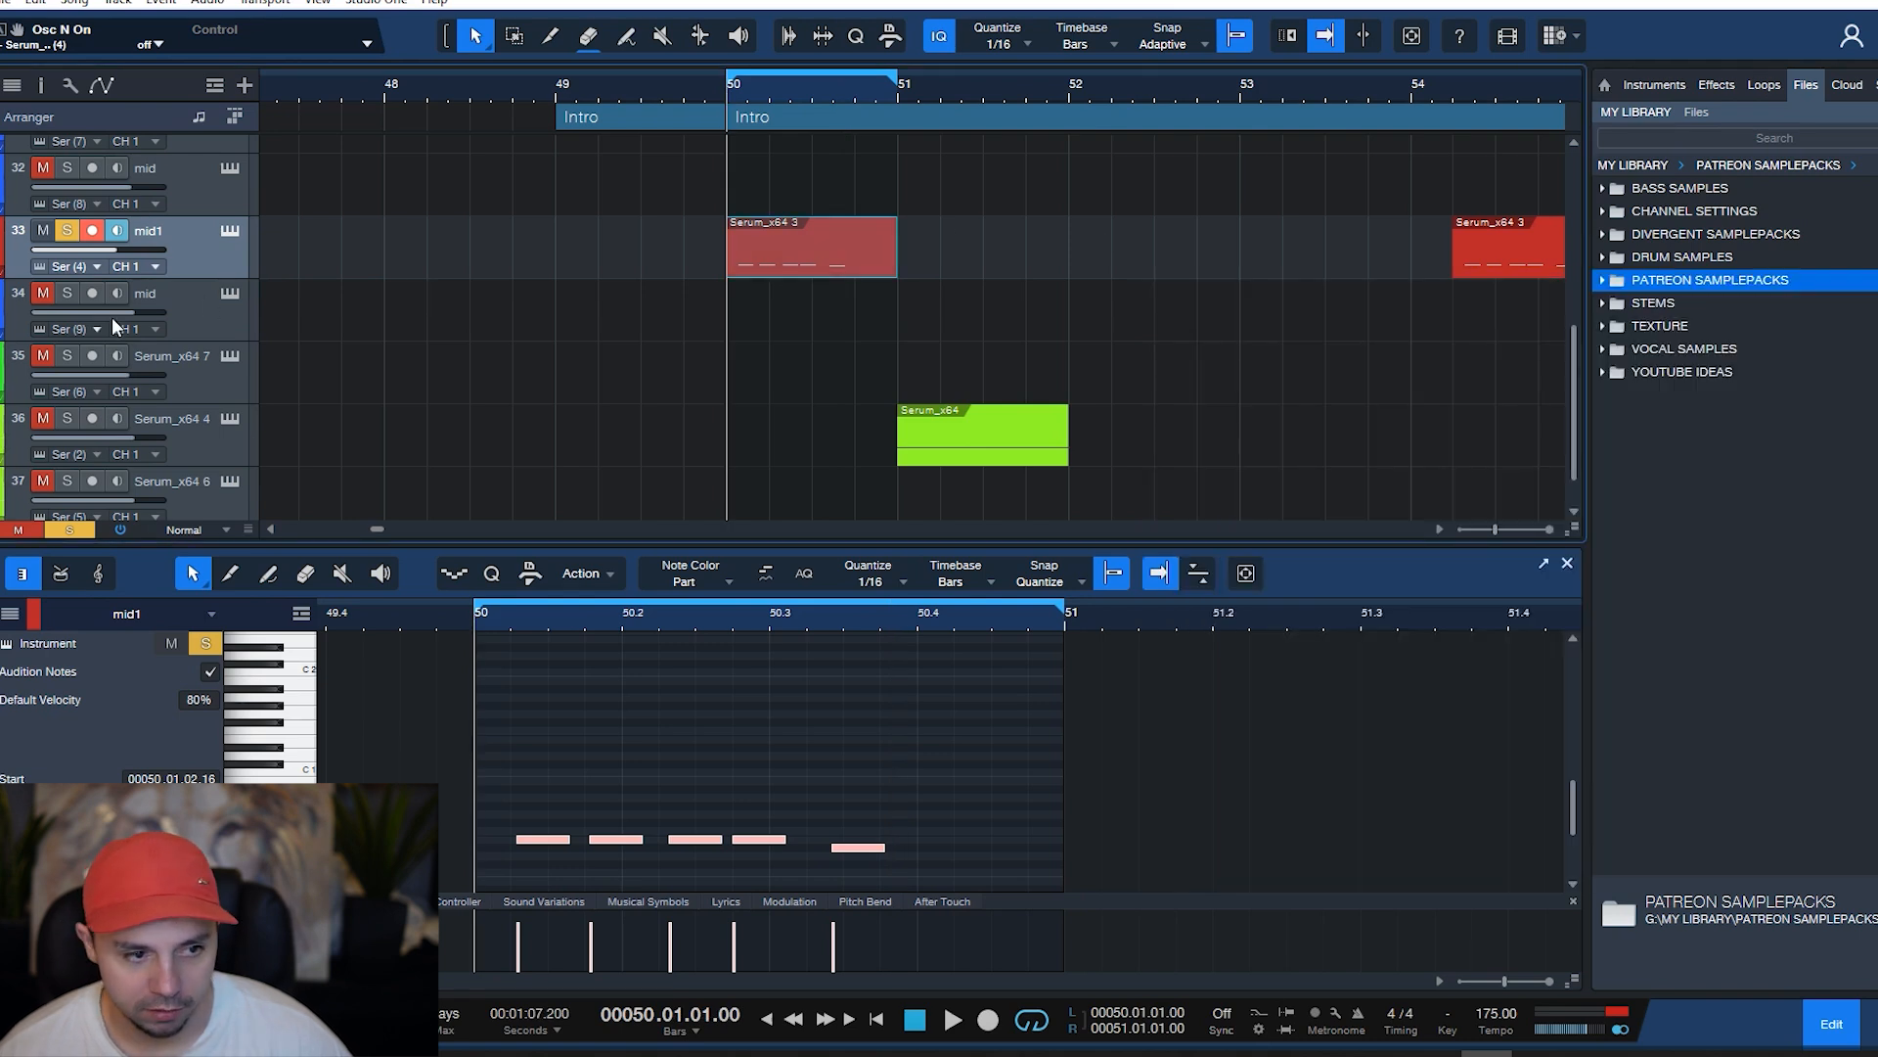
# - Re-enable the Air Can 1 noise oscillator in mid1's Serum, play the loop, and set Oscillator A's level to 0%
pyautogui.click(227, 233)
pyautogui.moveTo(435, 100); pyautogui.dragTo(694, 76)
pyautogui.click(252, 374)
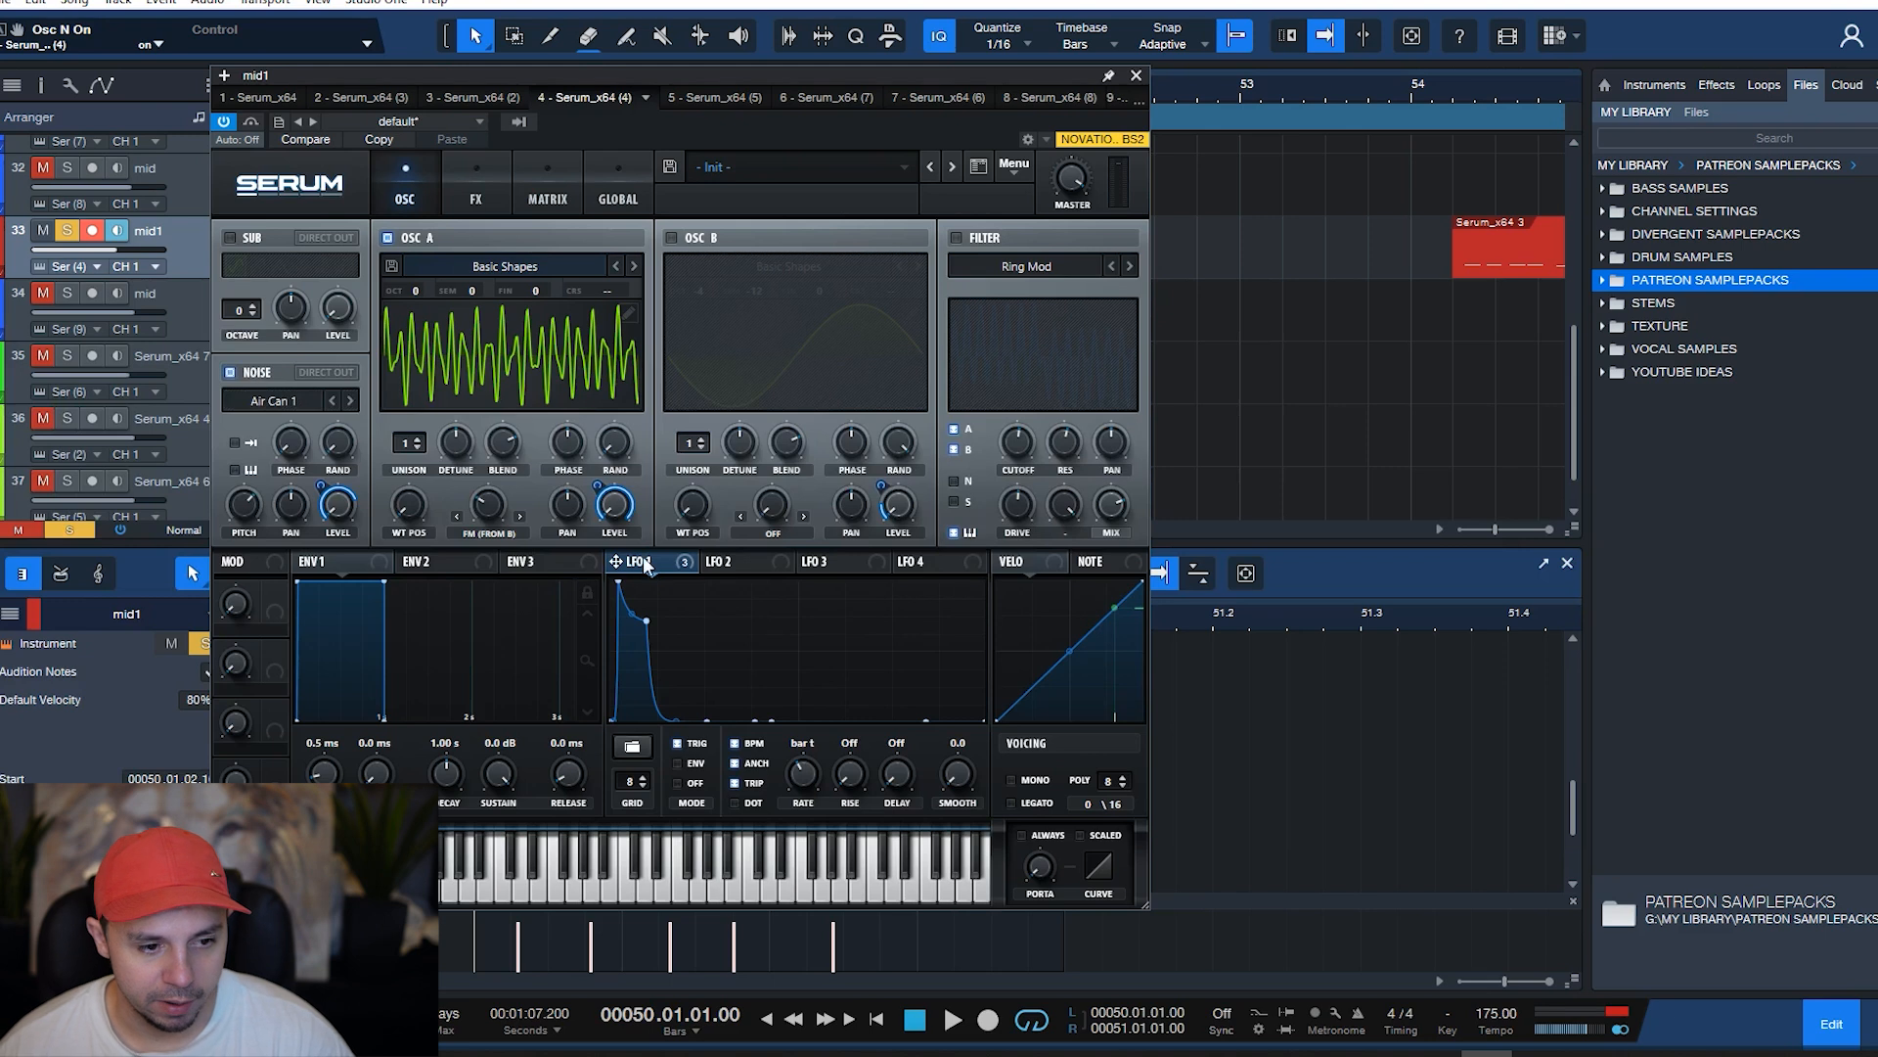
pyautogui.press('space')
pyautogui.press('space')
pyautogui.moveTo(613, 519); pyautogui.dragTo(614, 510)
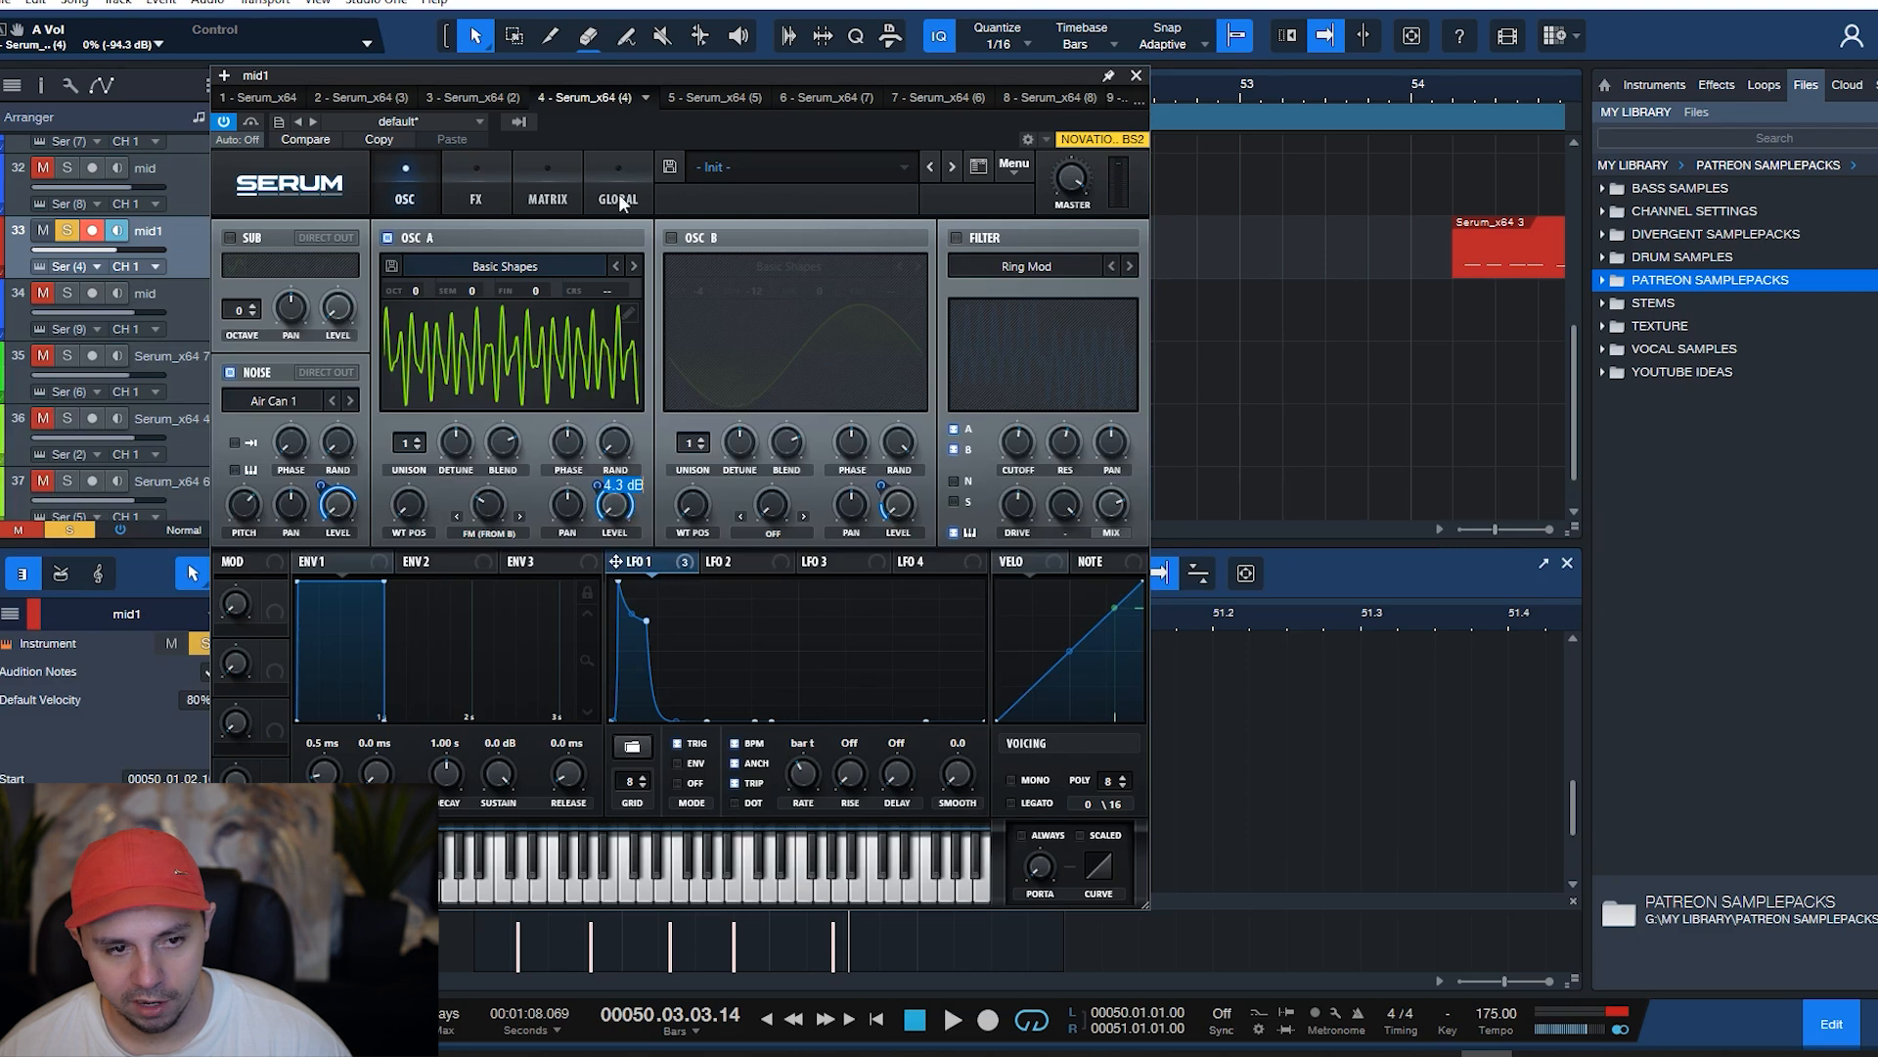
# - Check the noise level, the effects rack, and LFO 1's modulation amounts for Noise Level and A Vol in mid1's Serum
pyautogui.click(342, 526)
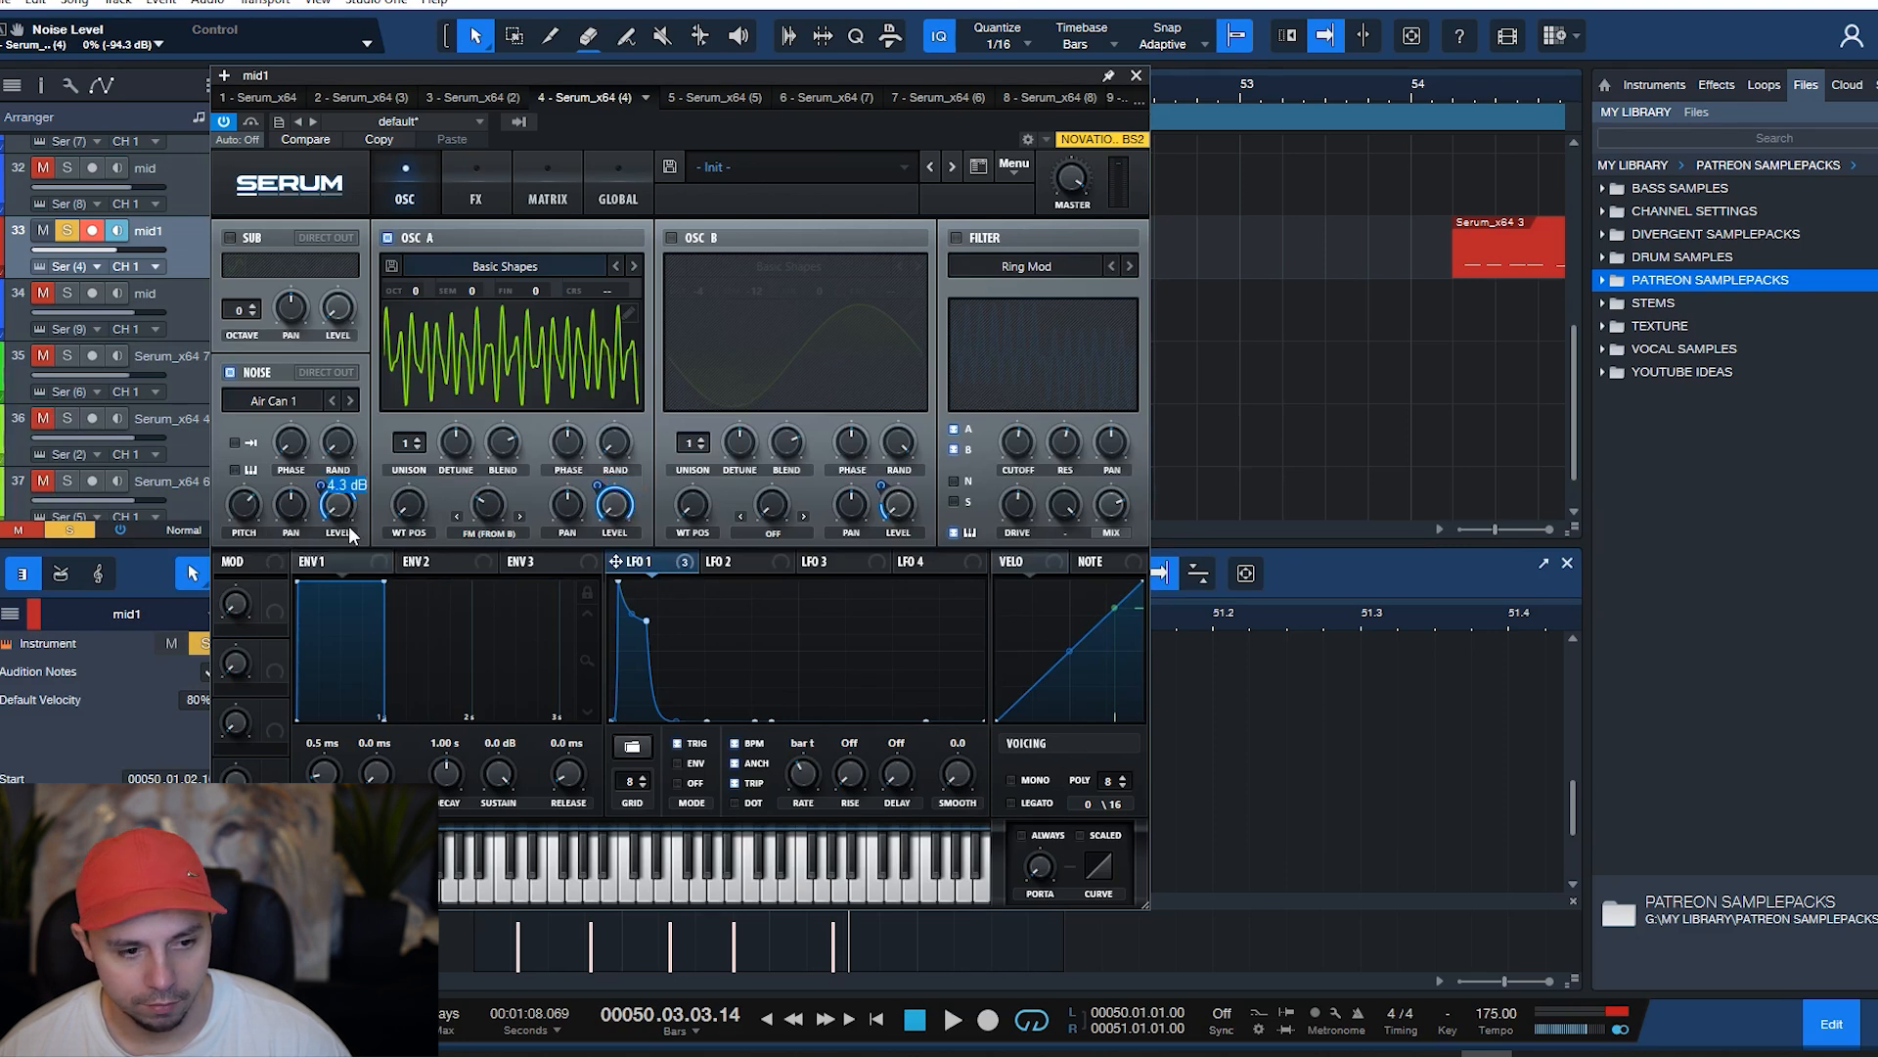
pyautogui.click(477, 200)
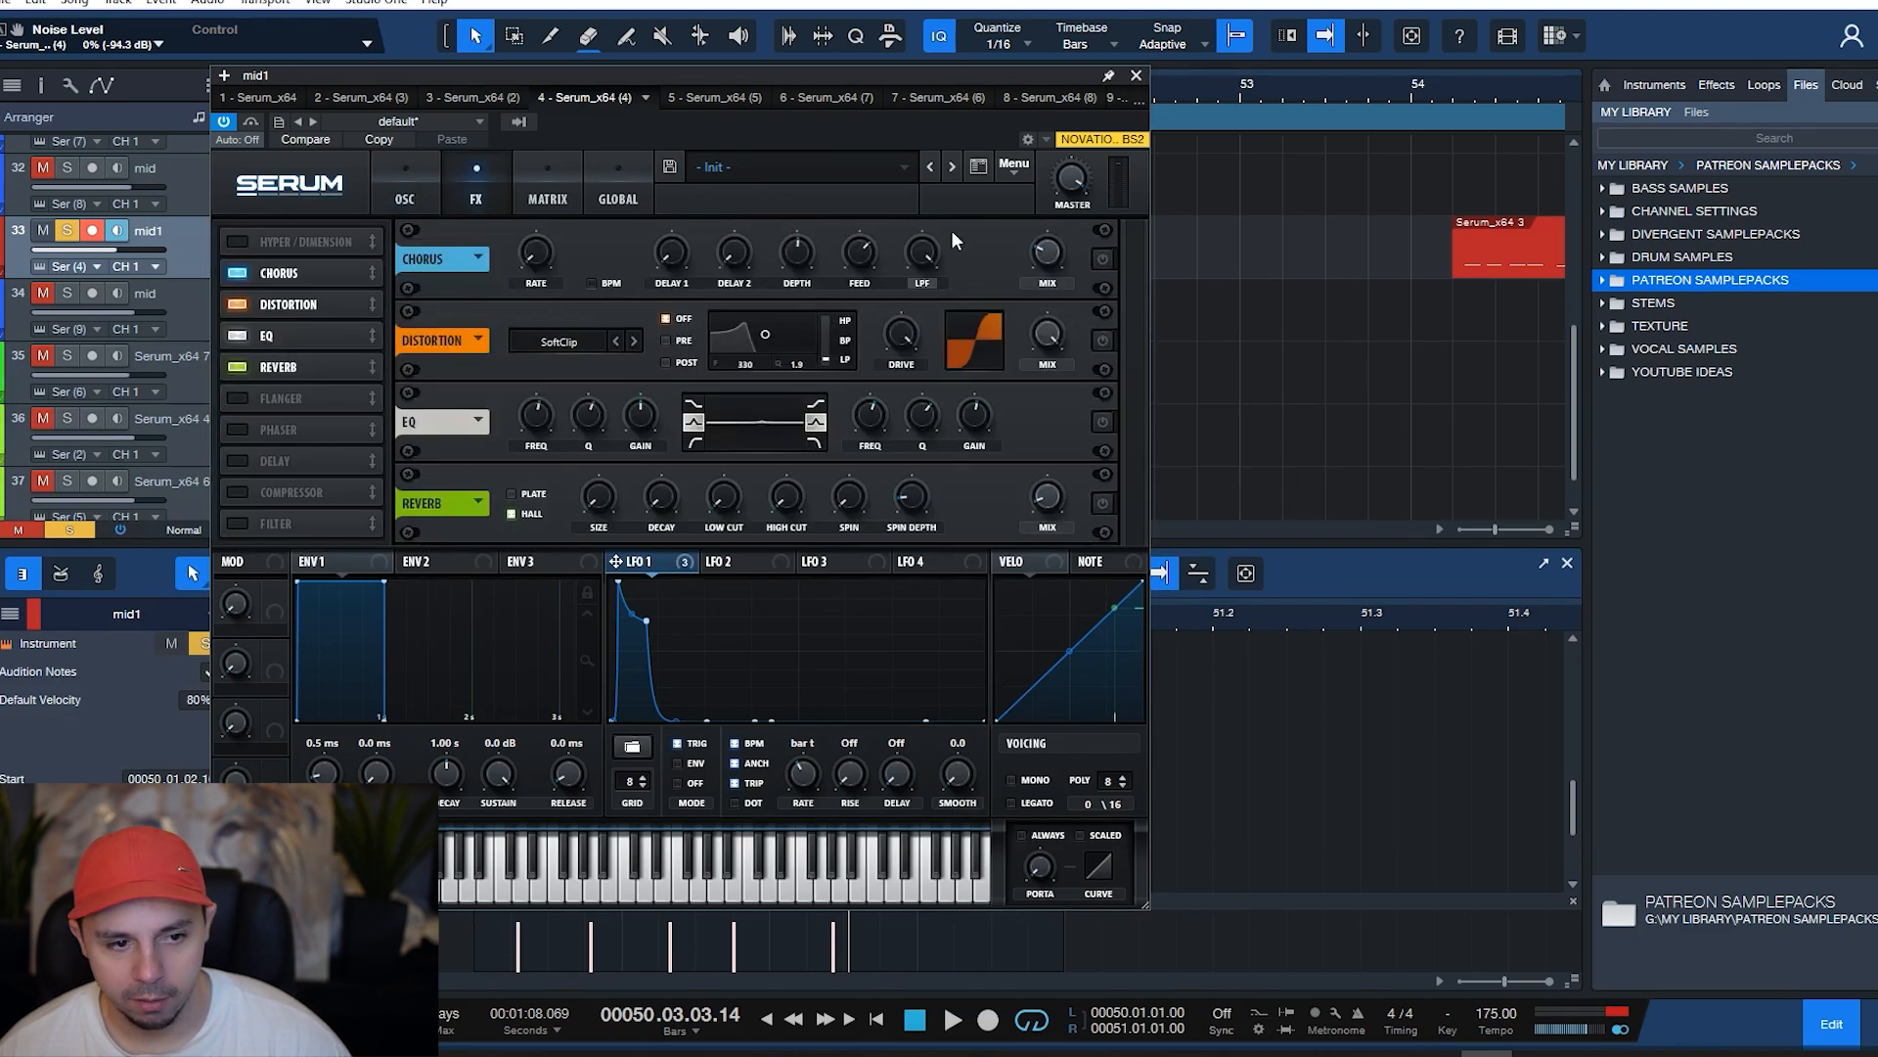
pyautogui.click(548, 191)
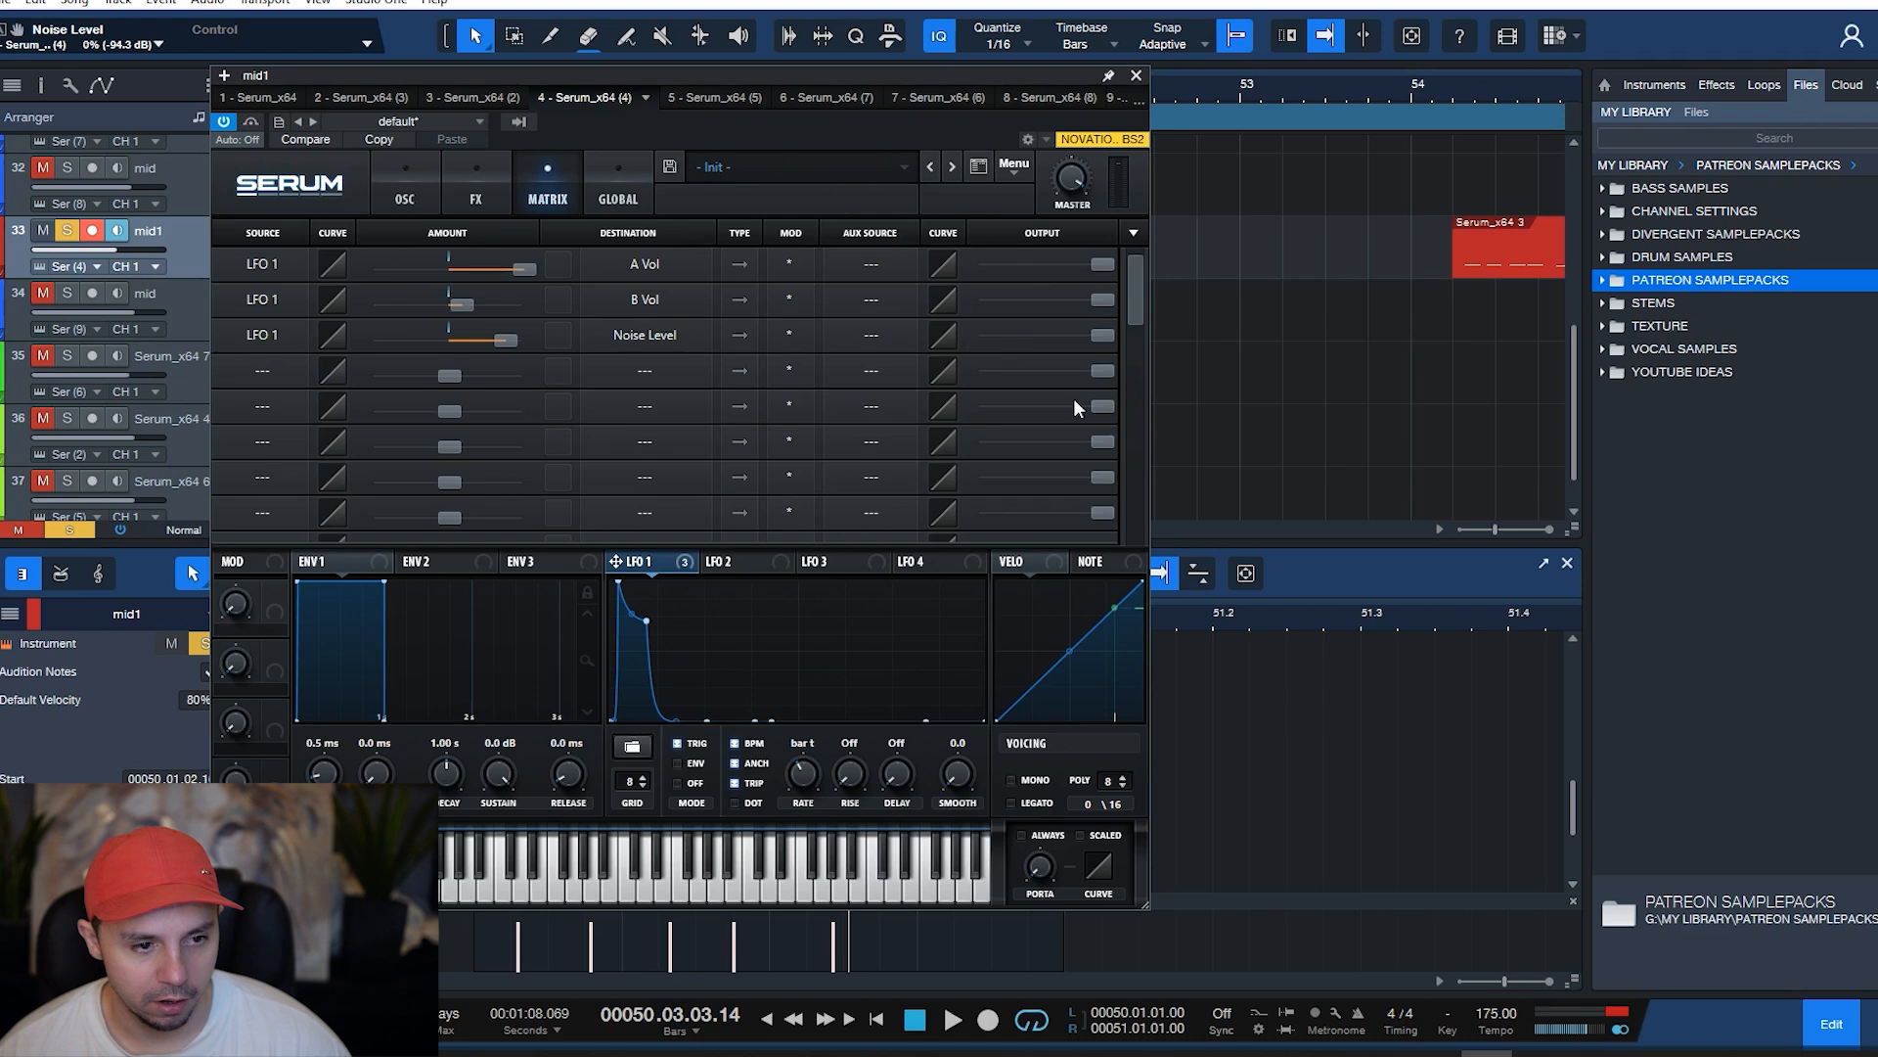
pyautogui.doubleClick(501, 339)
pyautogui.click(526, 272)
pyautogui.doubleClick(526, 273)
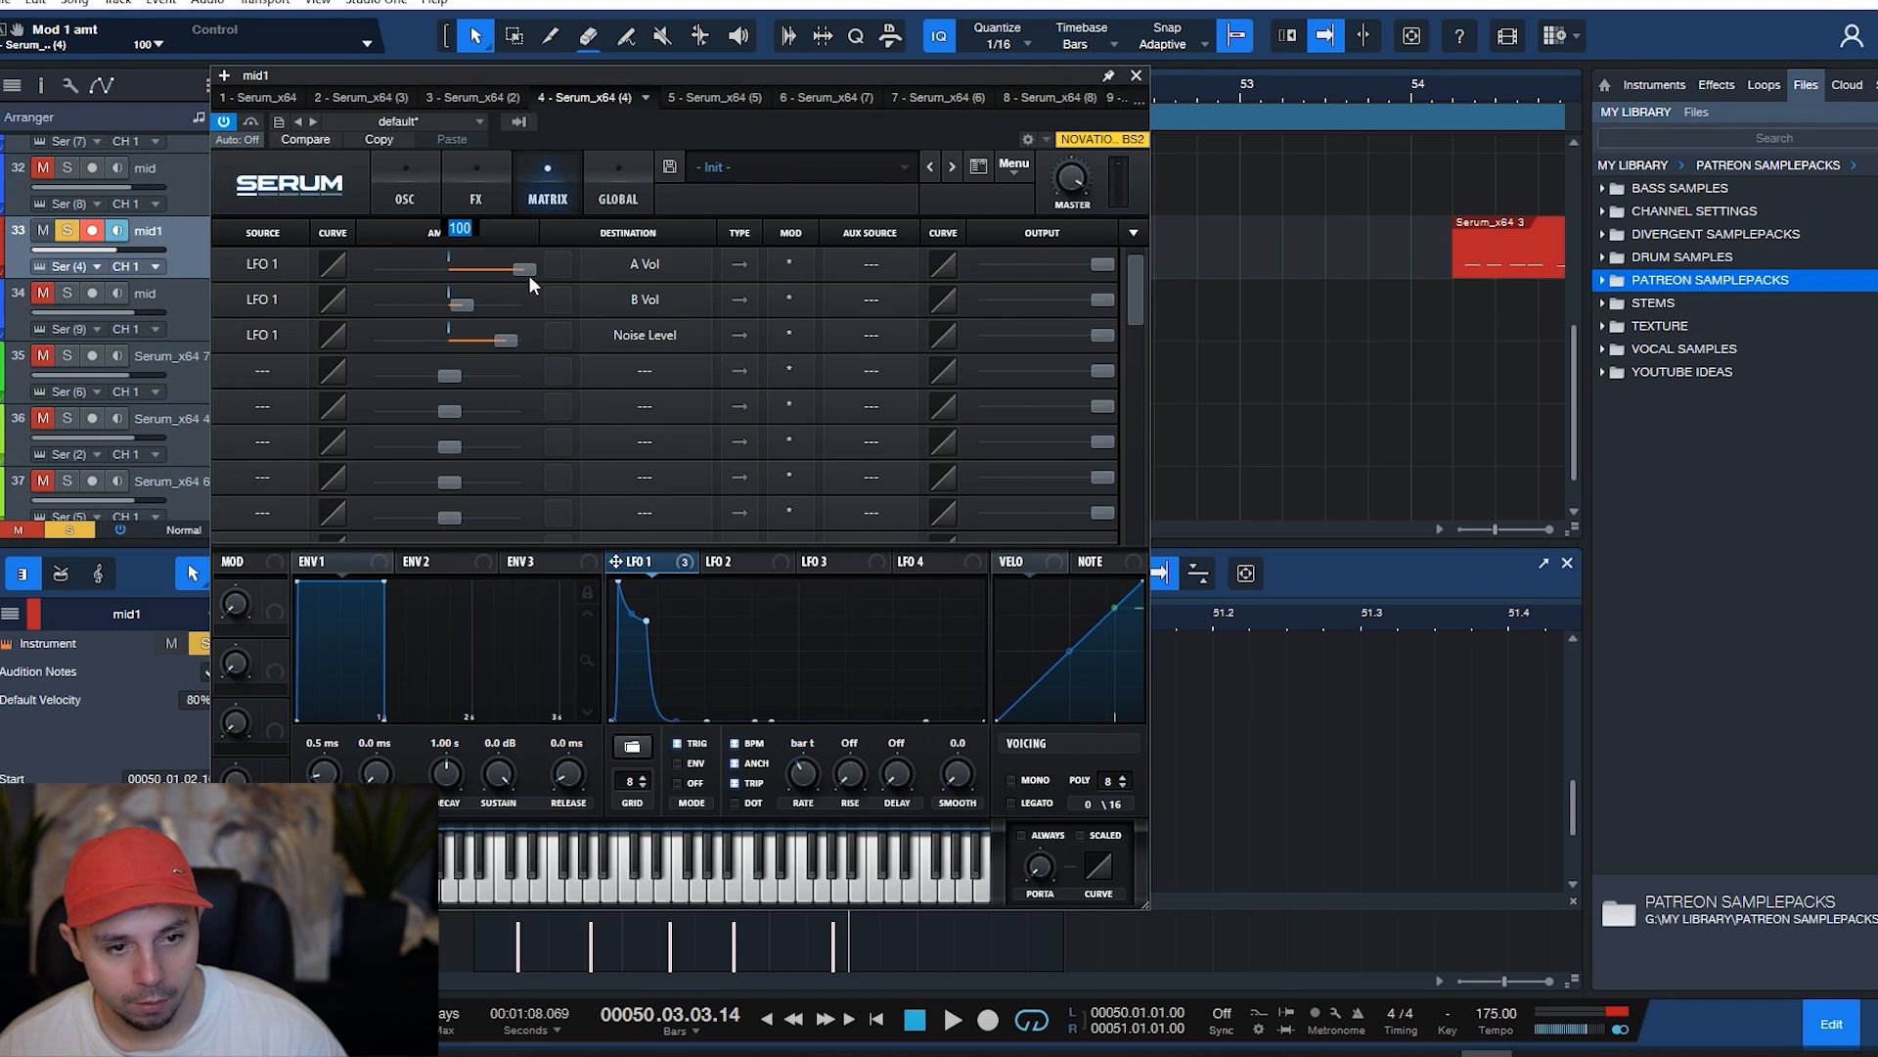
pyautogui.click(521, 268)
pyautogui.click(405, 192)
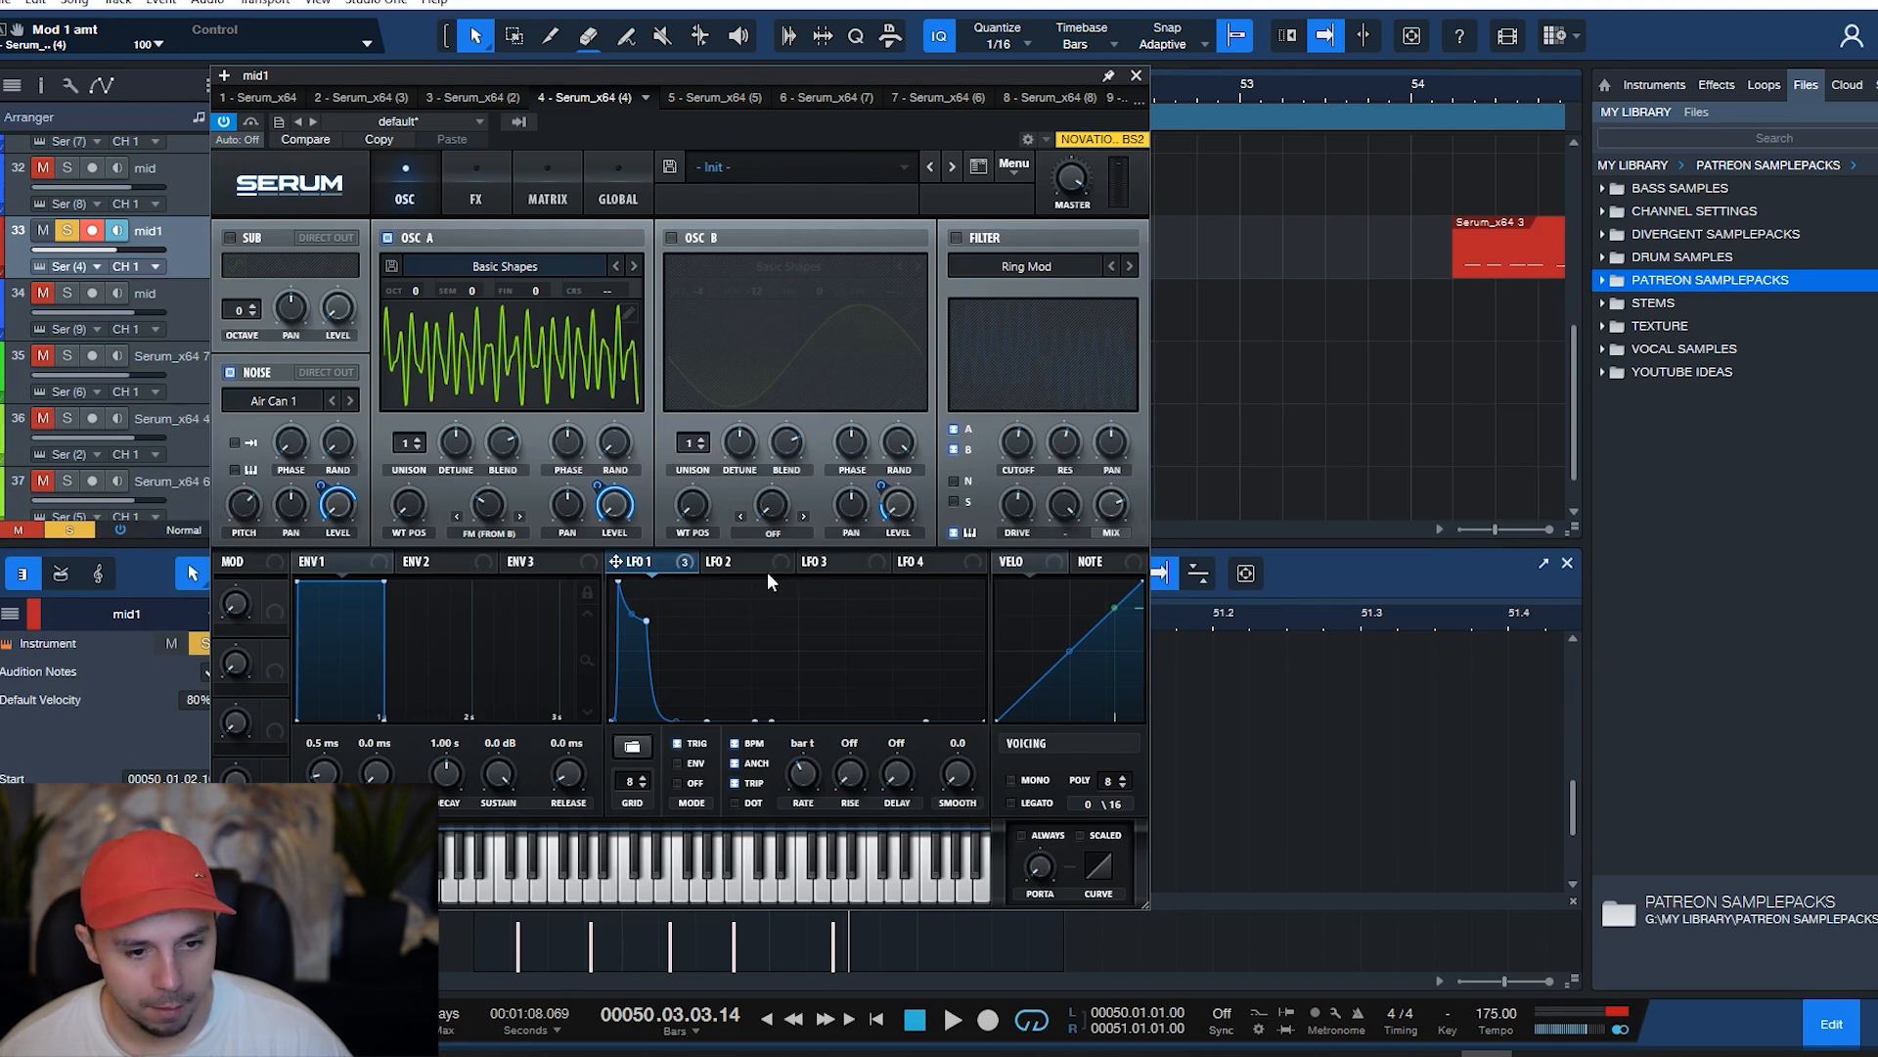
# - Enable Oscillator B and remove the LFO 1 modulation from its level
pyautogui.click(694, 235)
pyautogui.rightClick(899, 504)
pyautogui.click(979, 560)
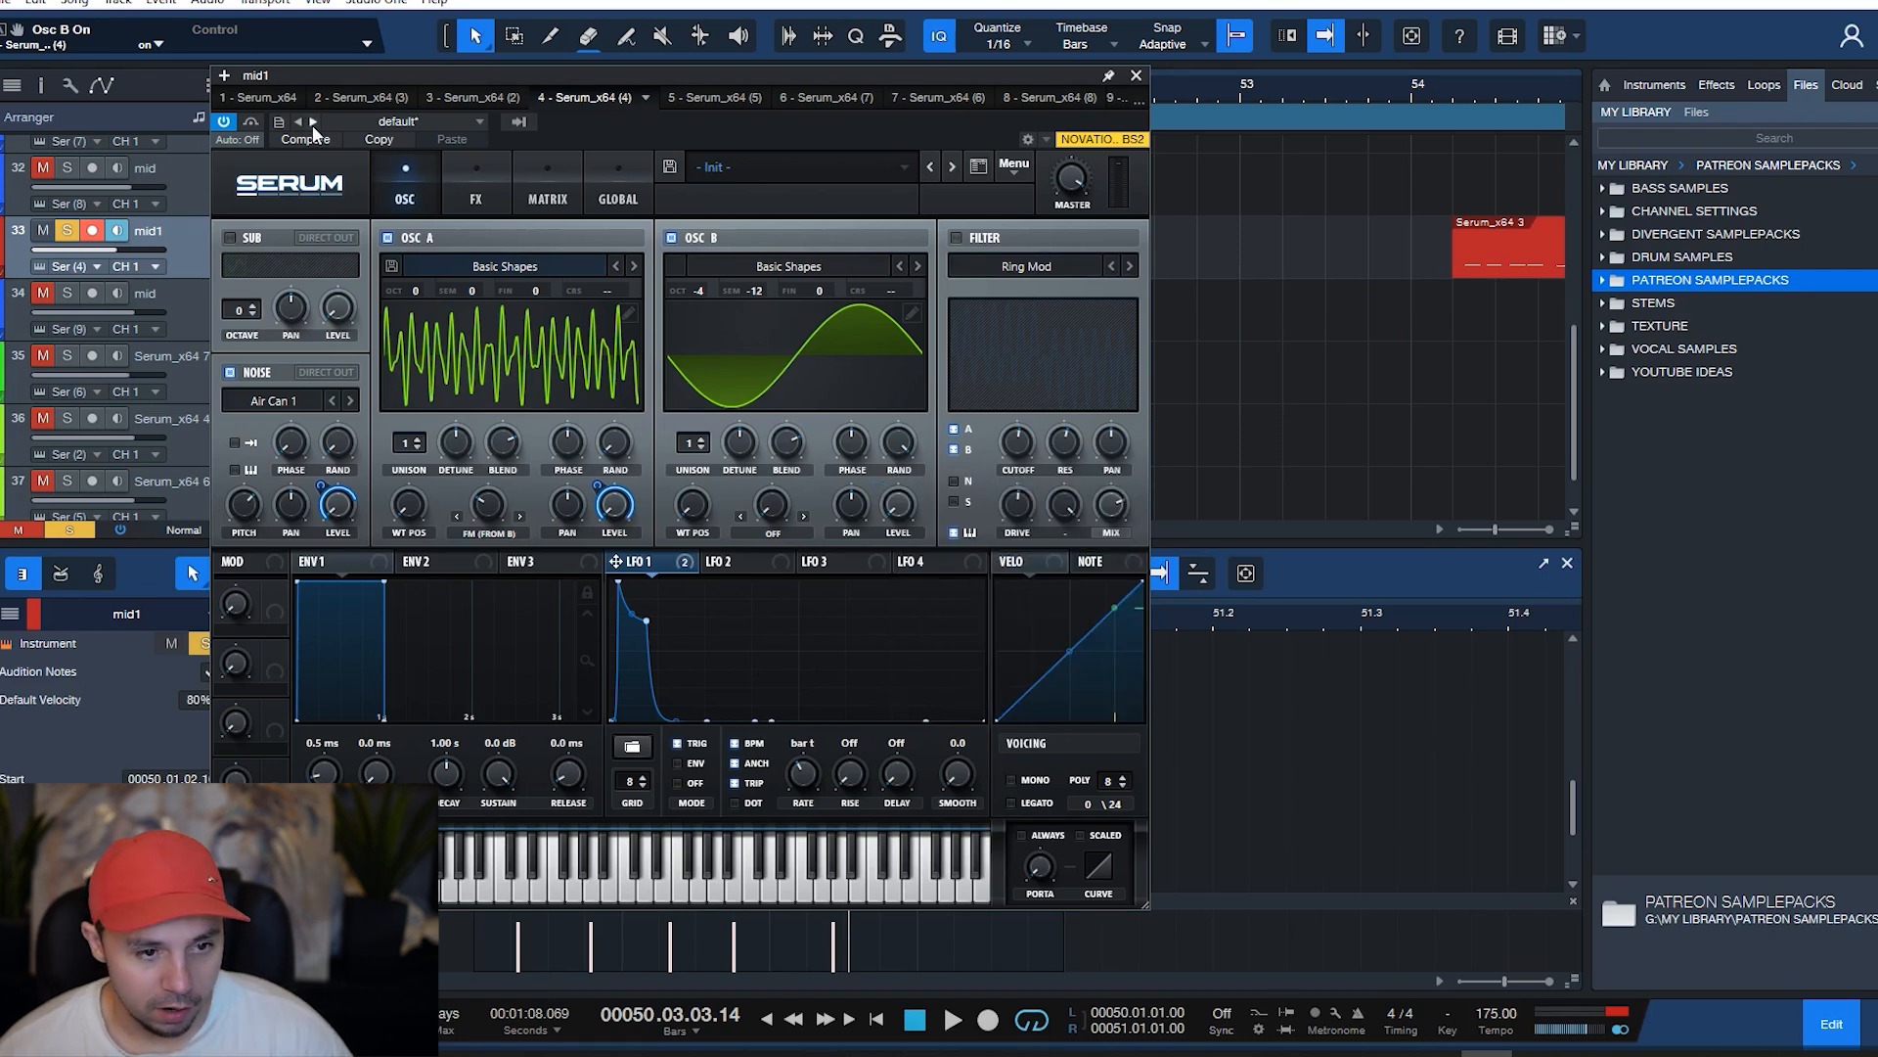
# - Enable Serum's SoftClip distortion and chorus effects, playing the loop to hear each one
pyautogui.click(479, 181)
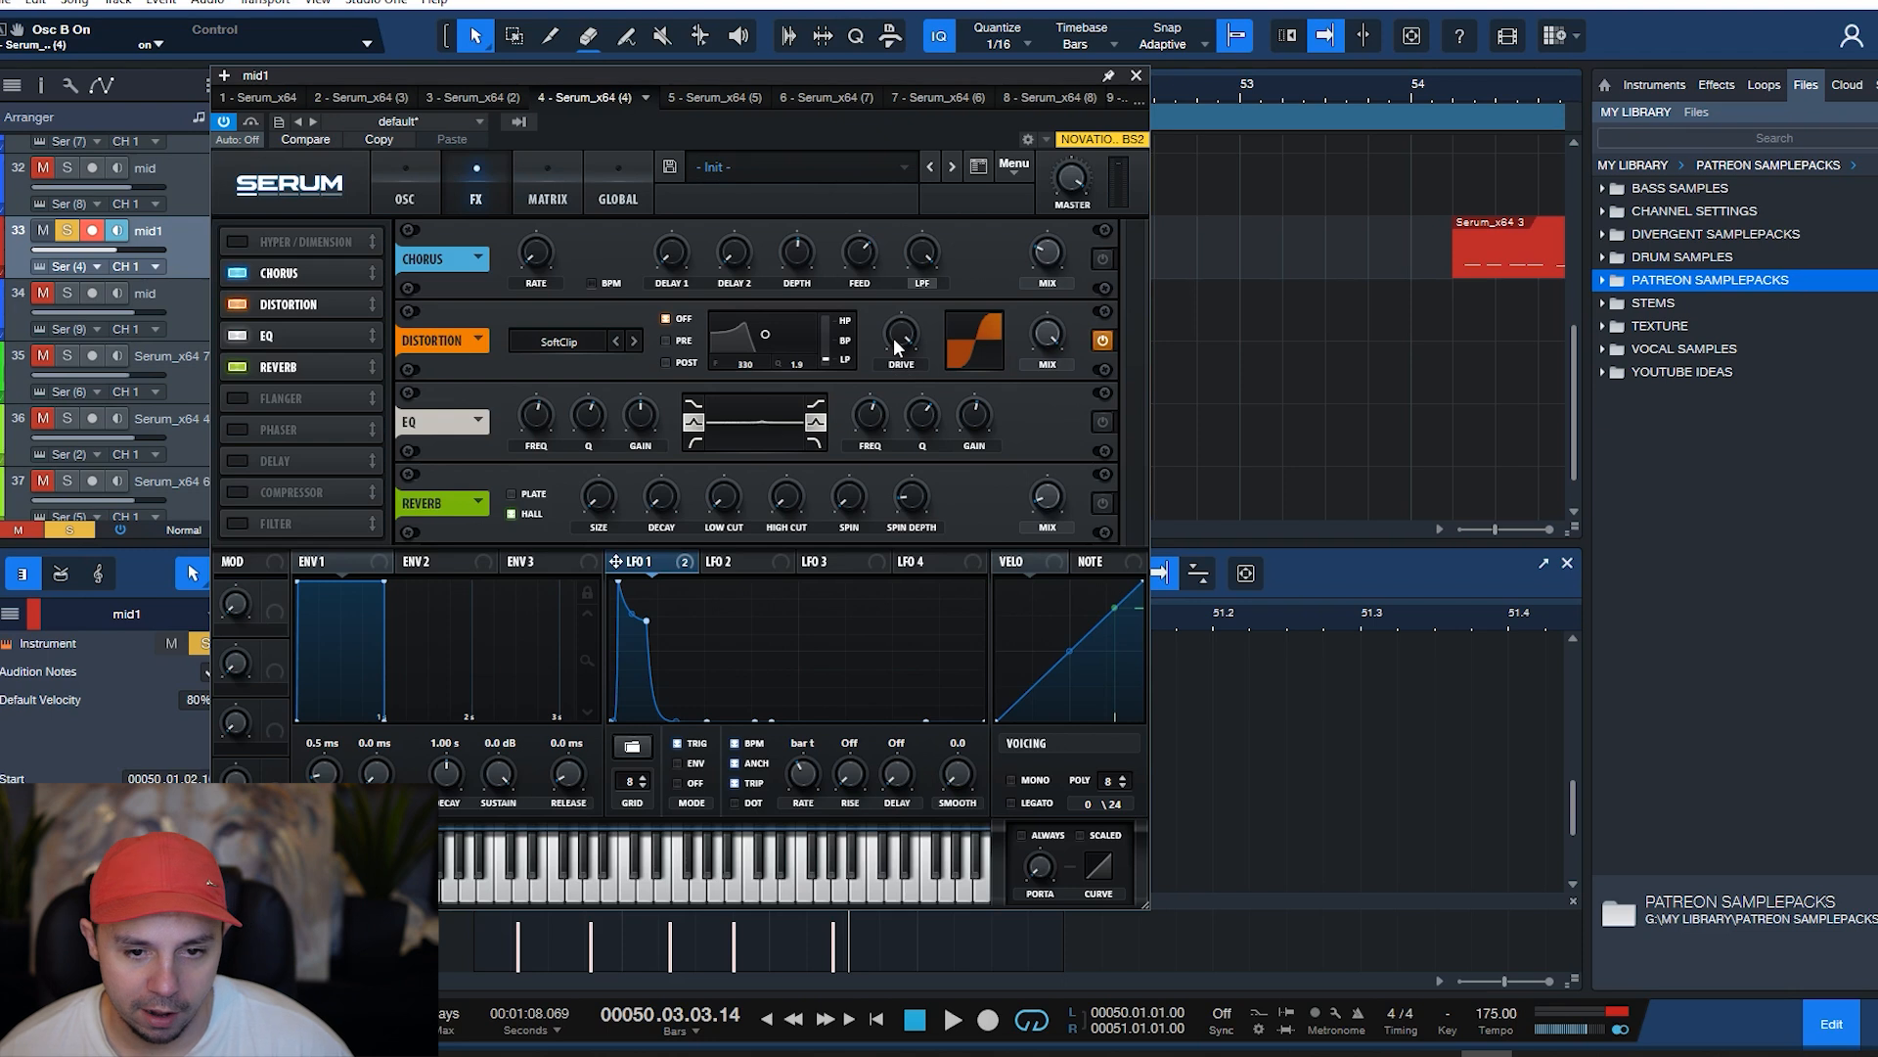
pyautogui.press('space')
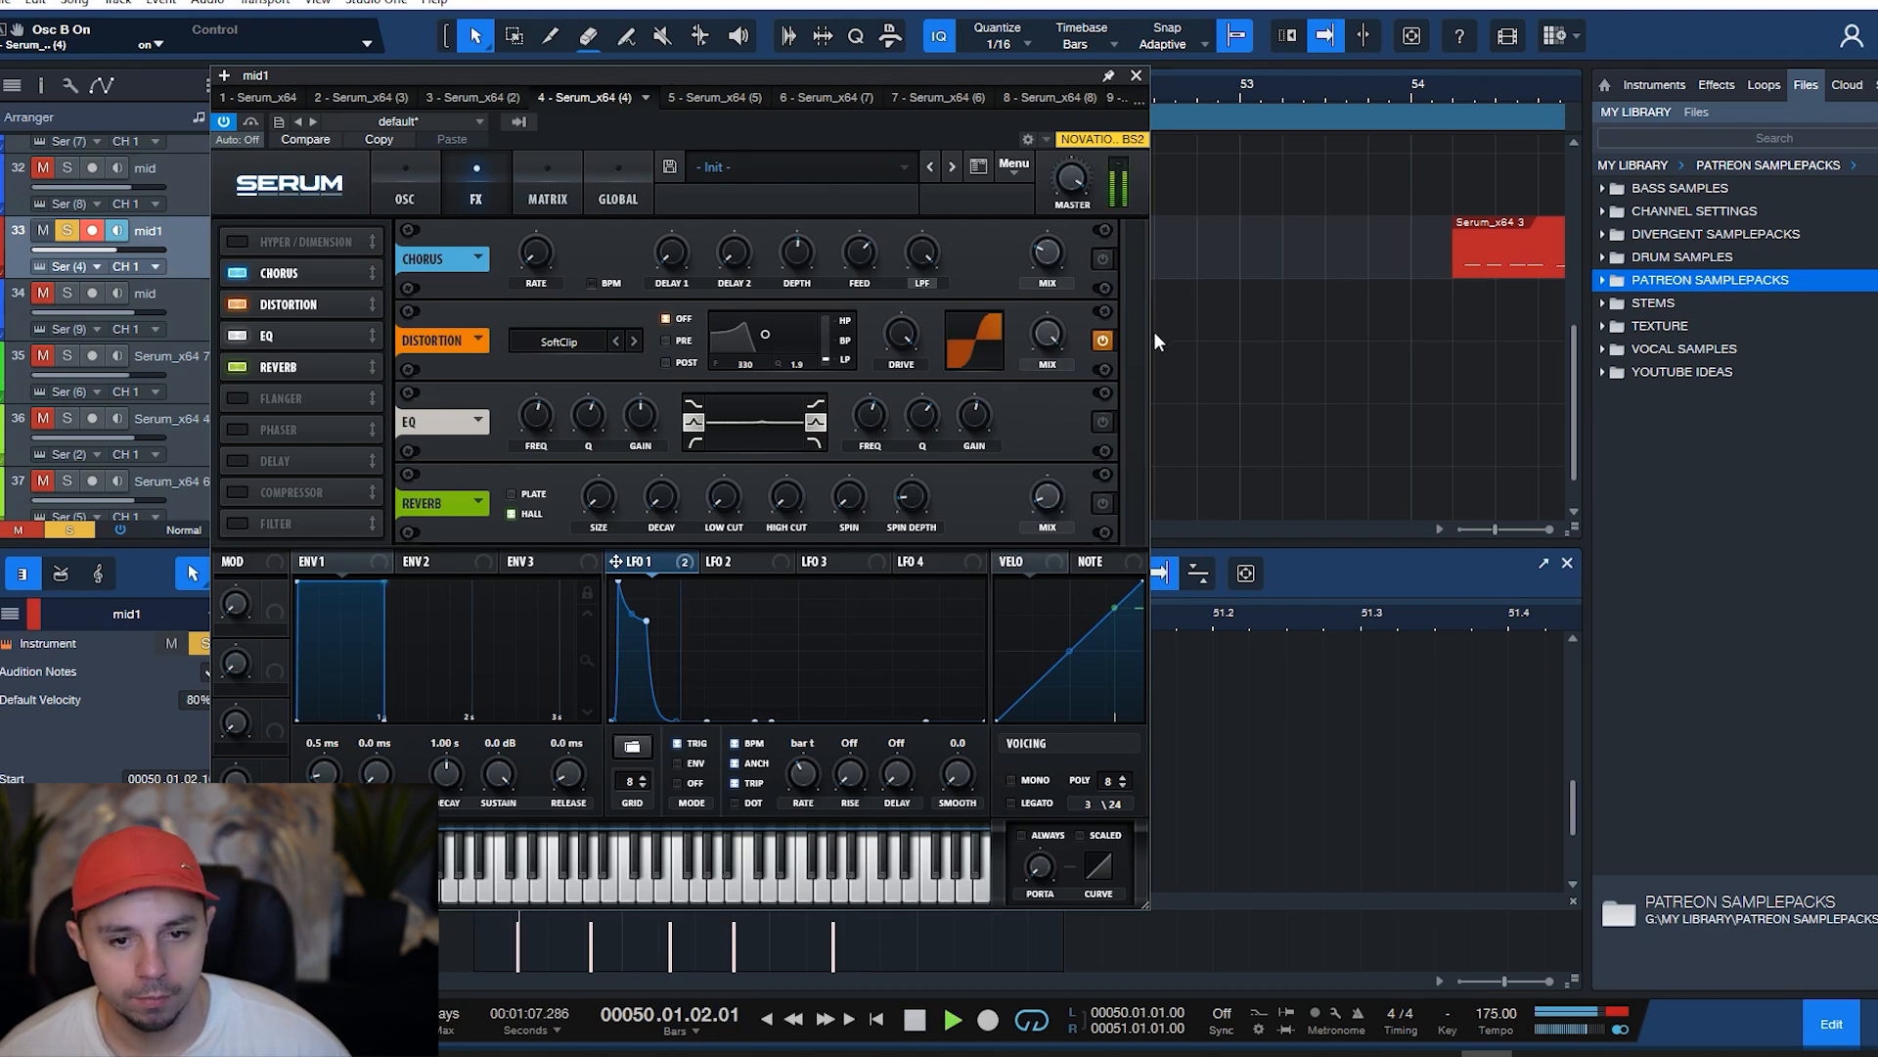
pyautogui.press('space')
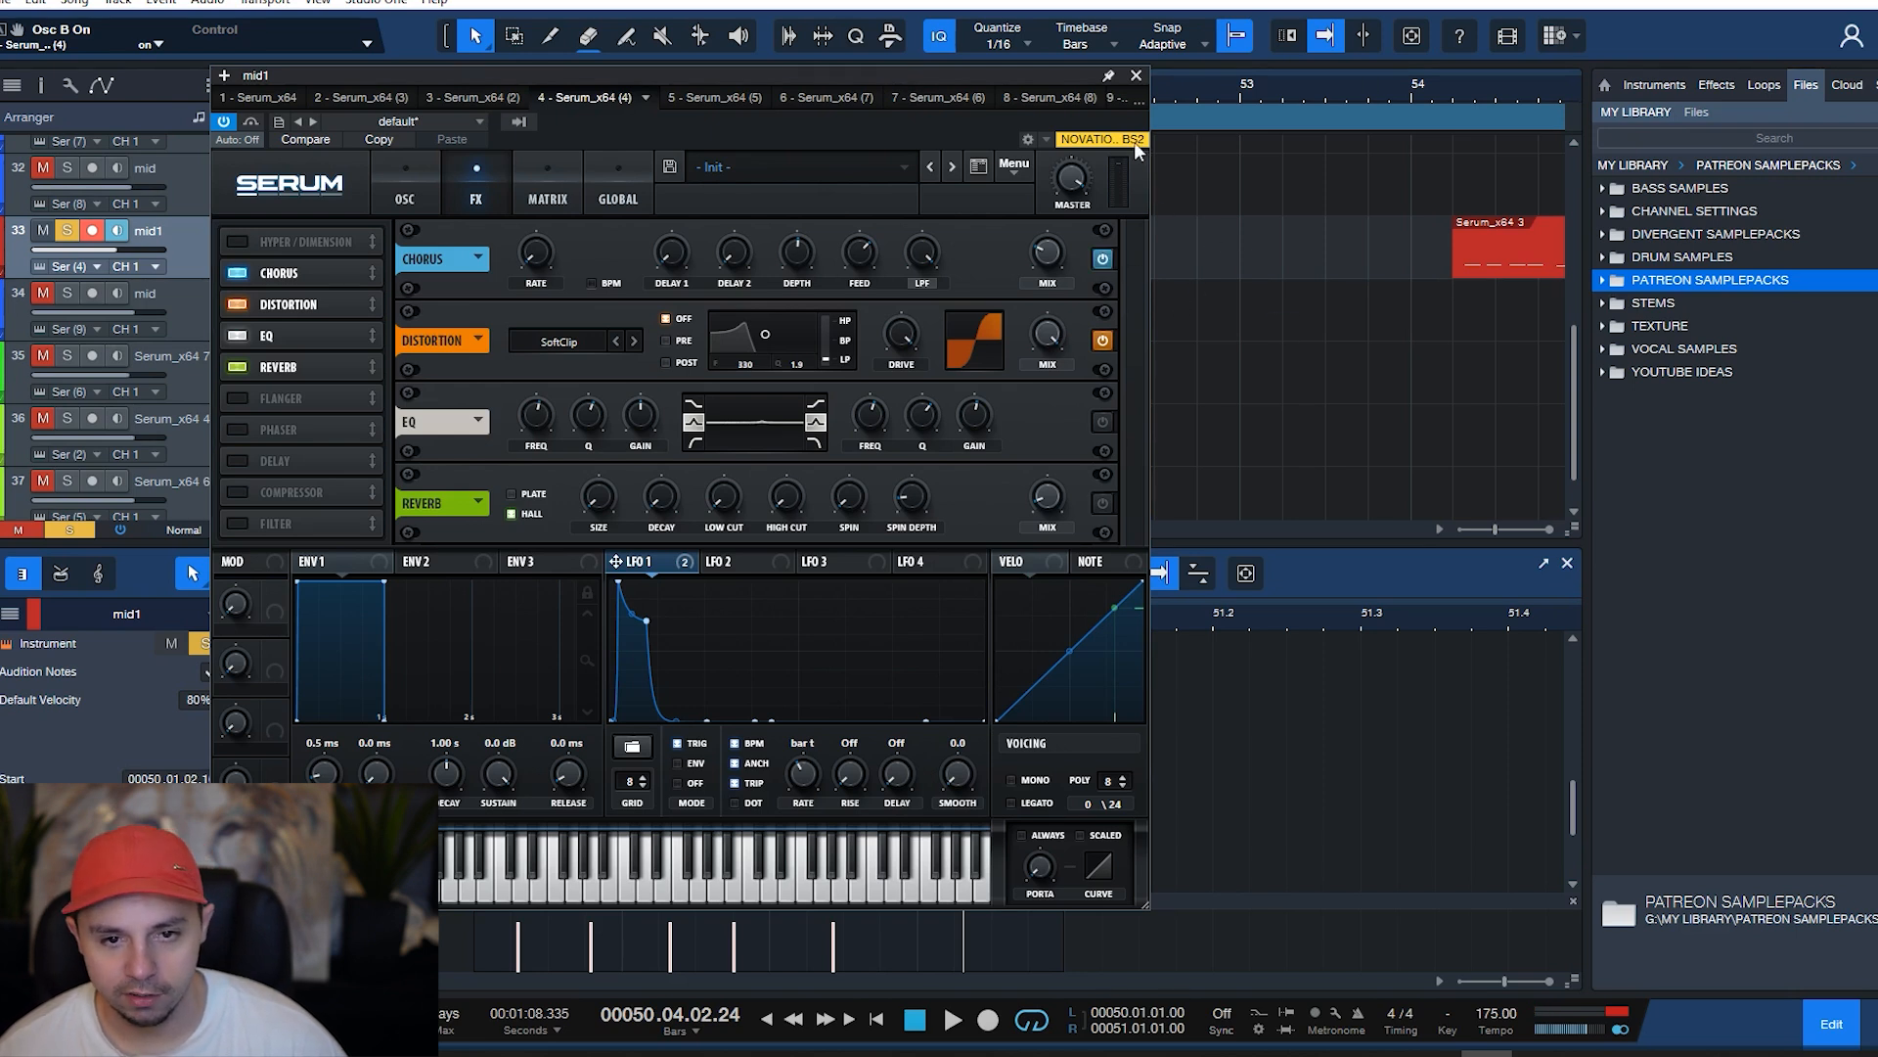
pyautogui.press('KP_0')
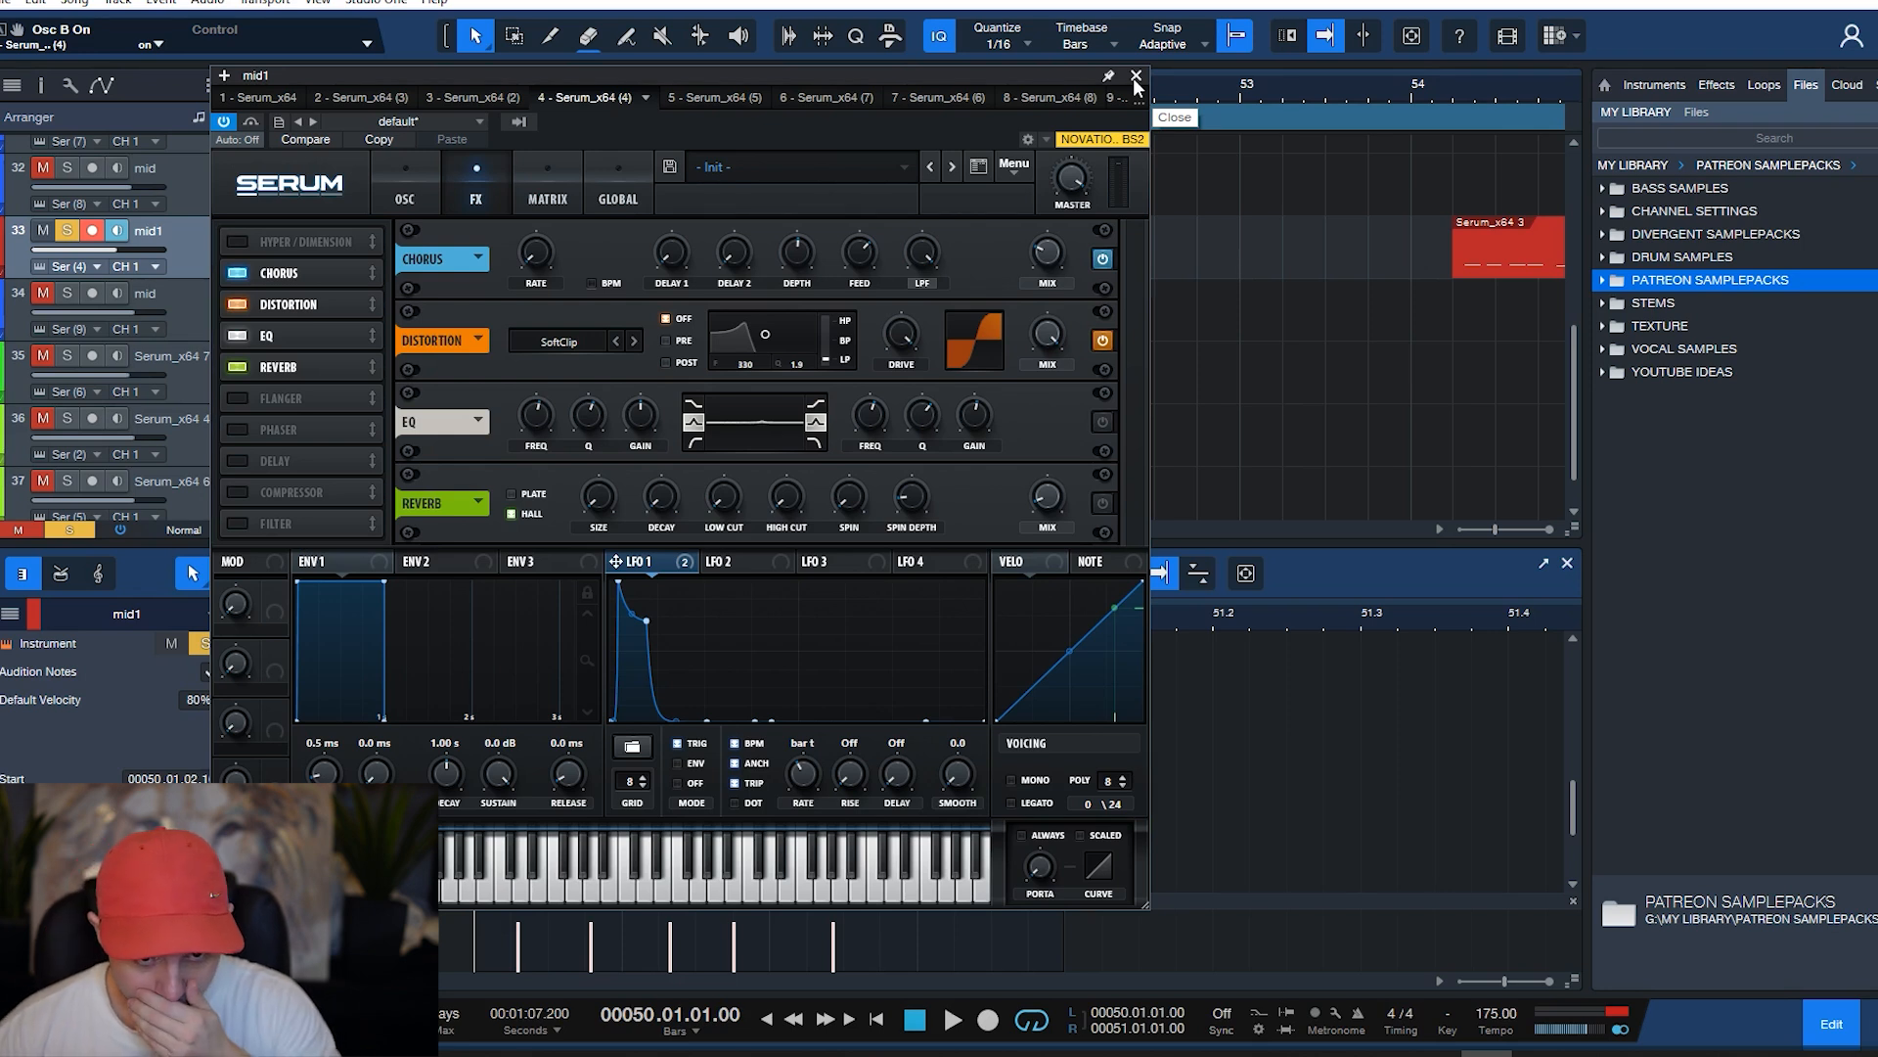
pyautogui.press('space')
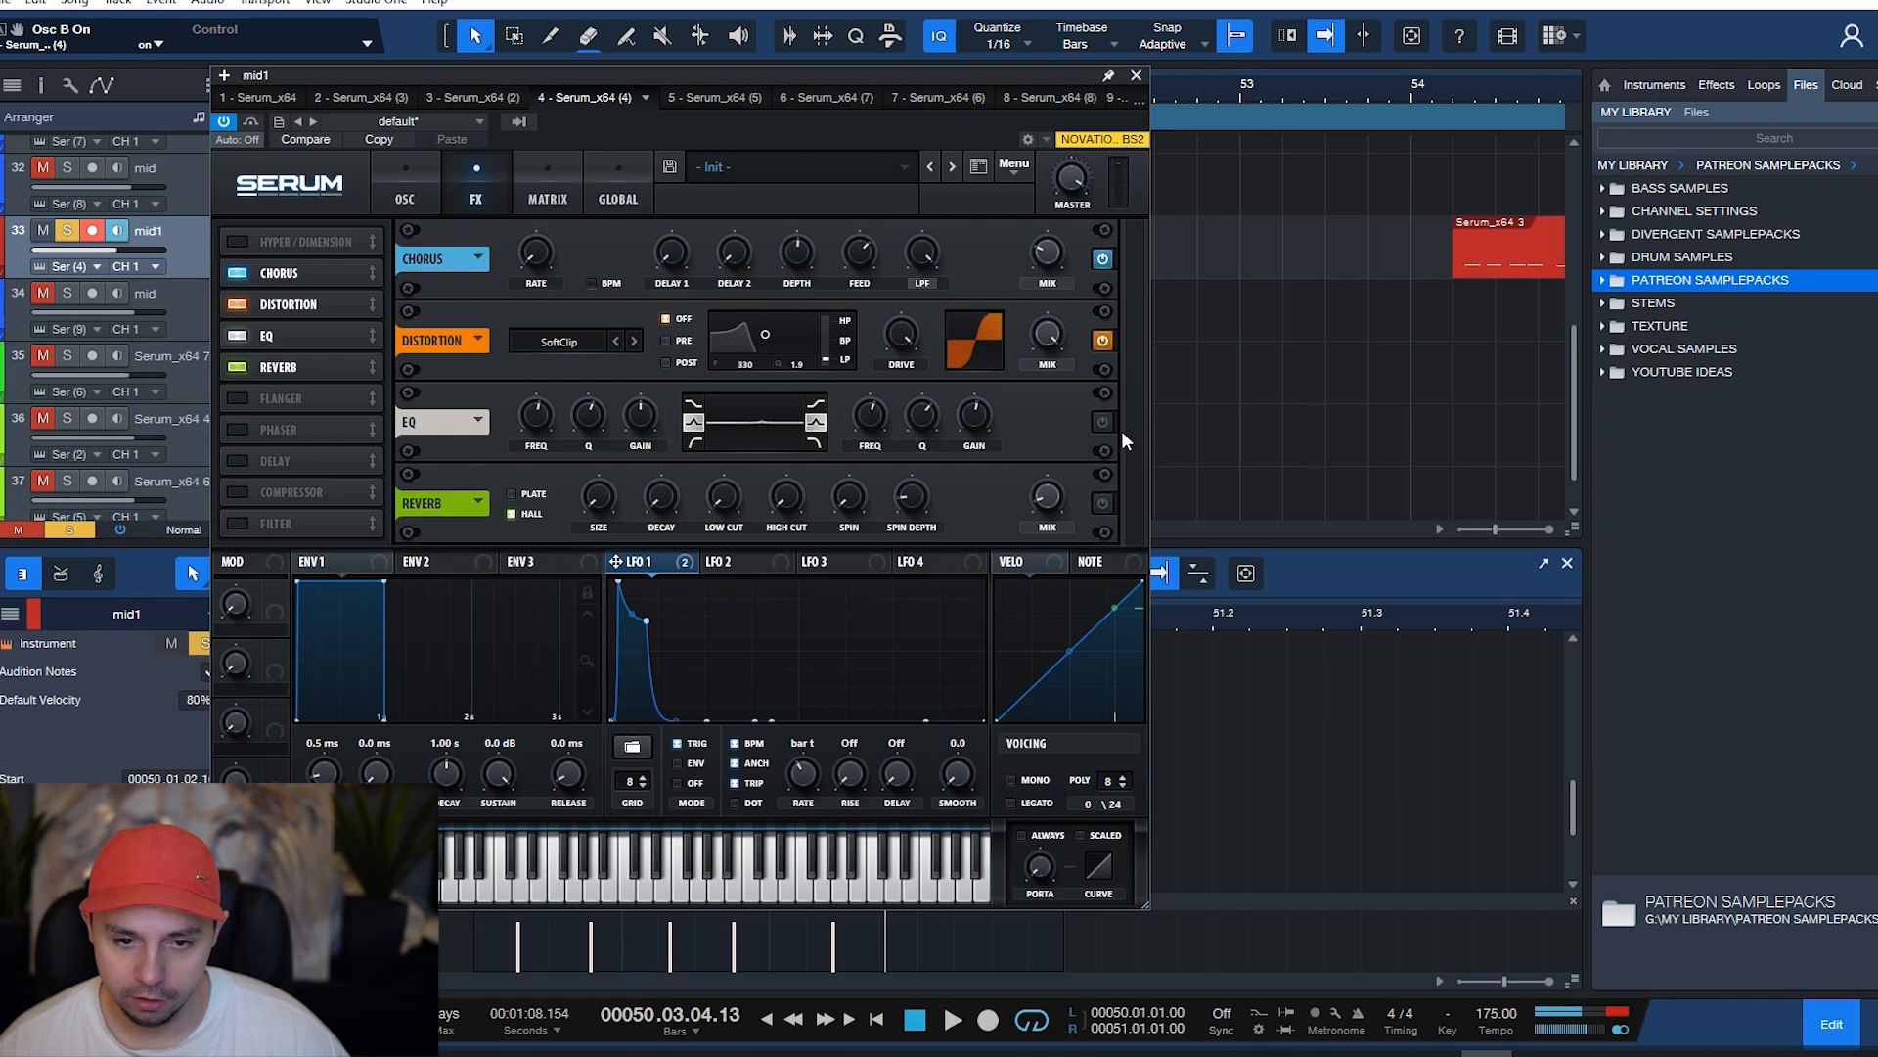
# - Enable Serum's reverb, play the loop from bar 50, and enable the EQ effect
pyautogui.click(1102, 503)
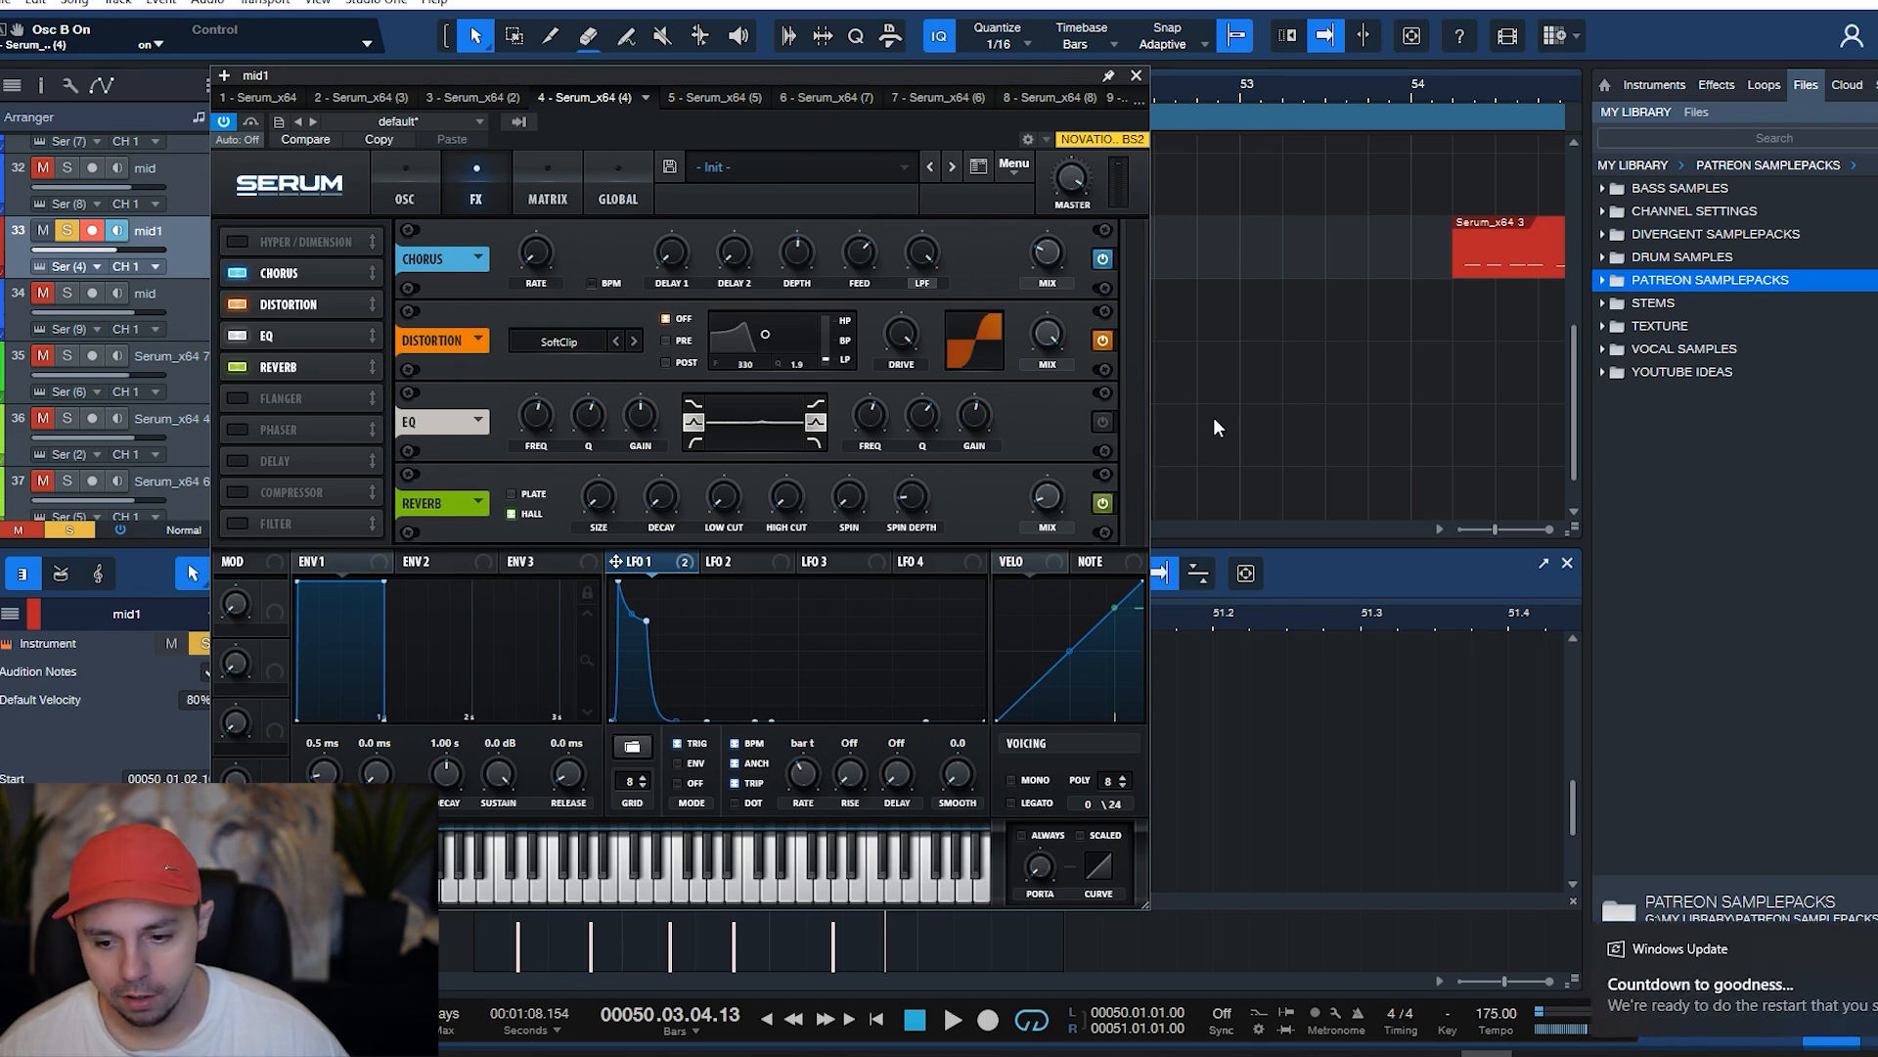
pyautogui.press('space')
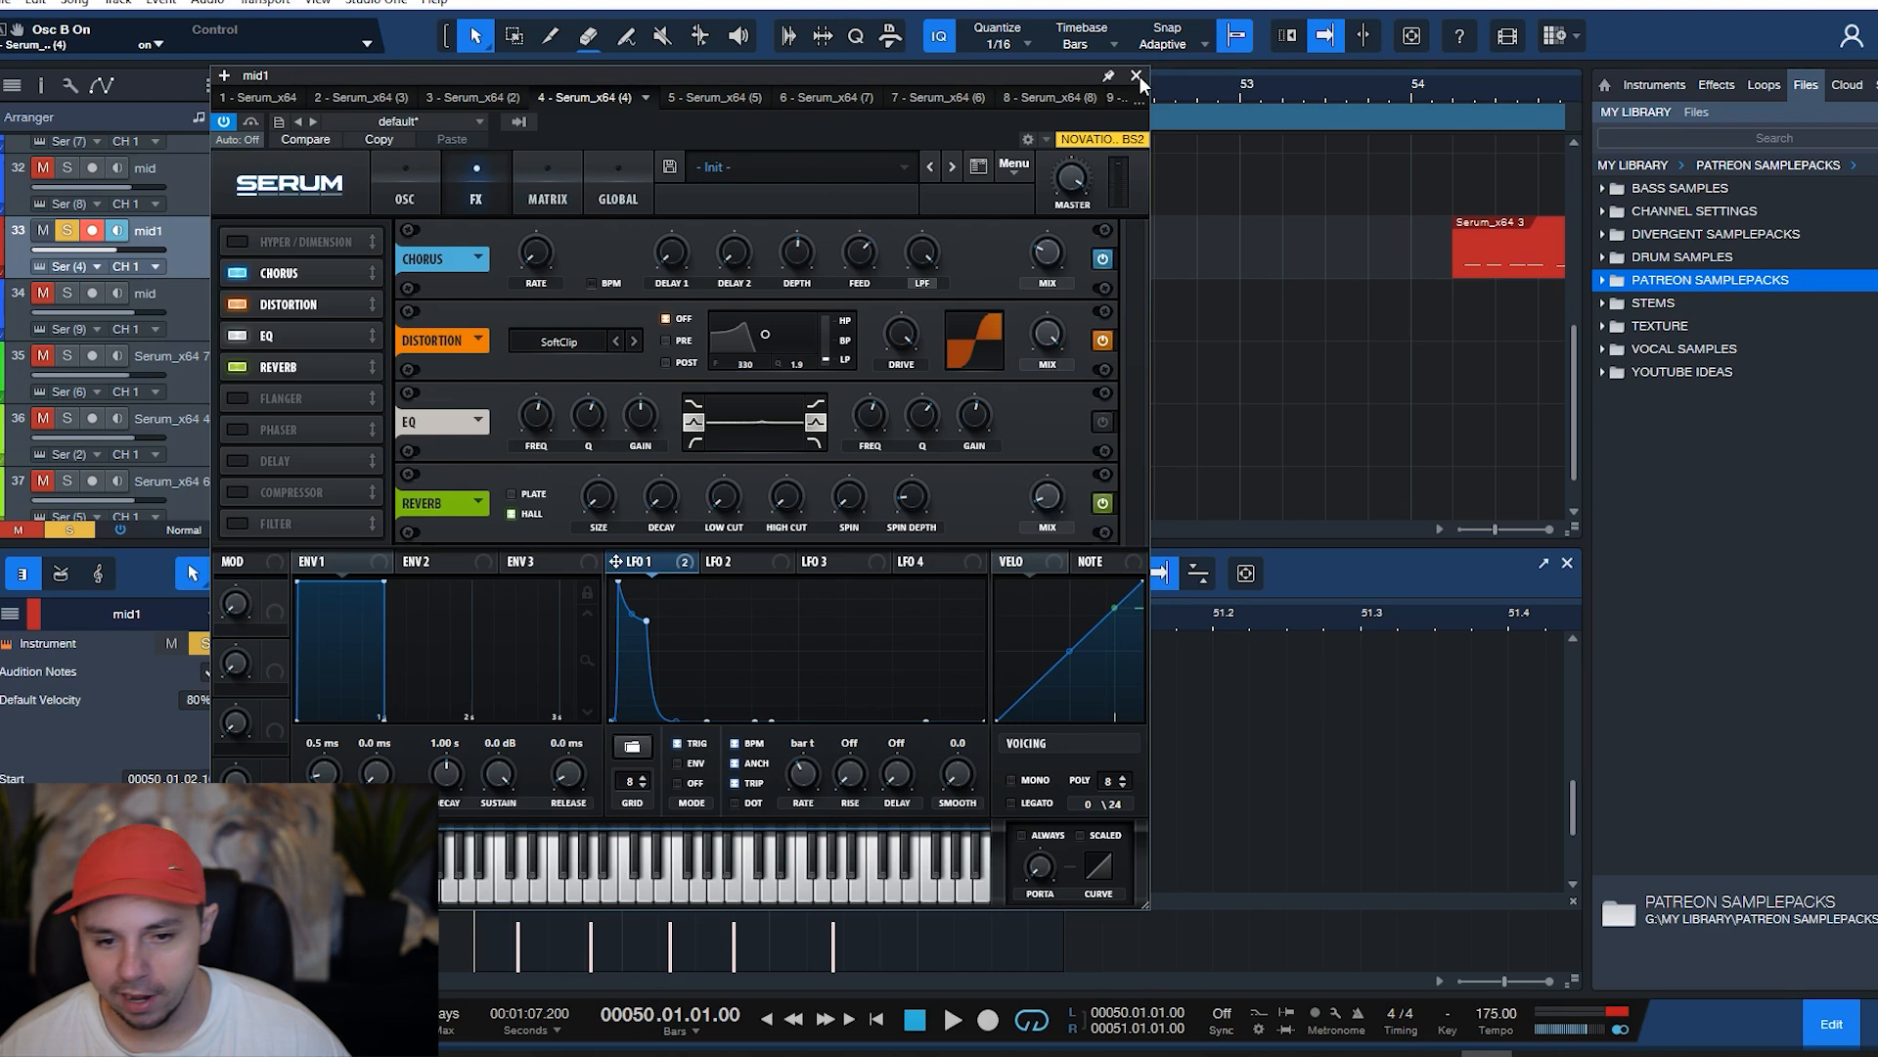
pyautogui.press('space')
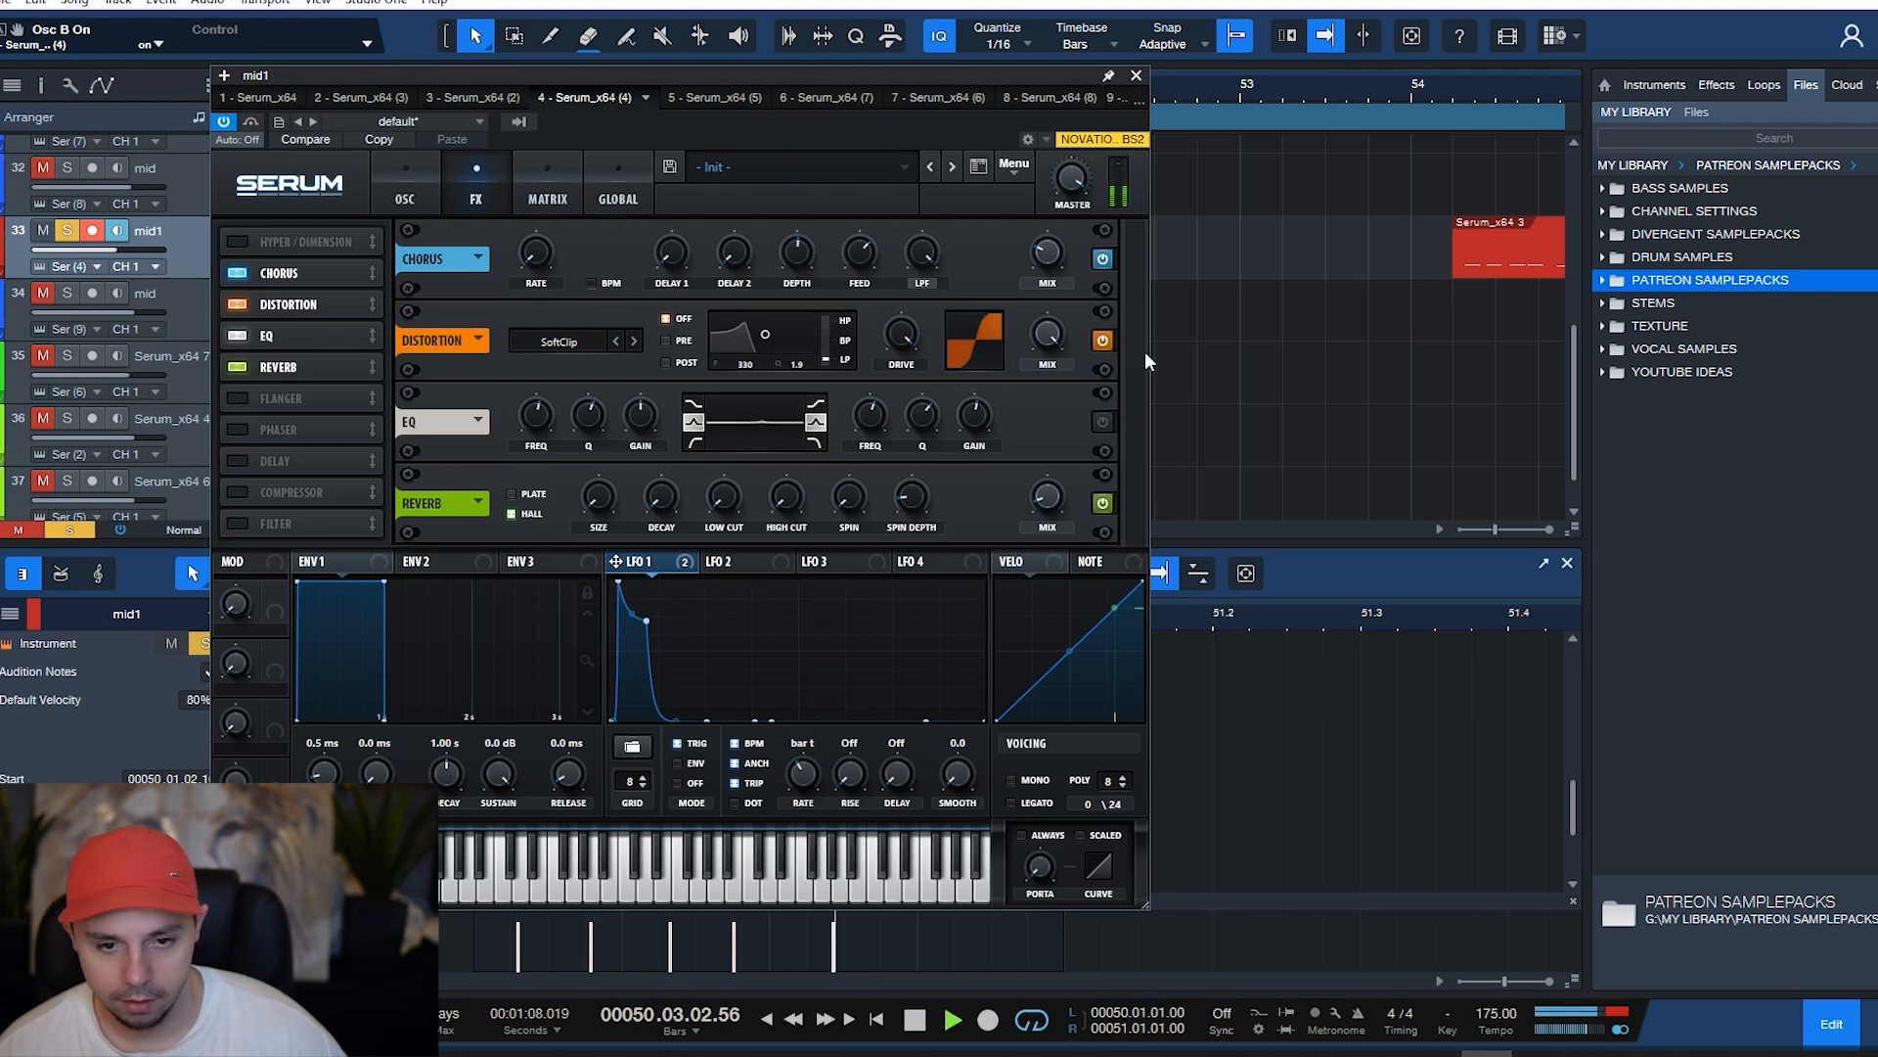
pyautogui.click(1103, 421)
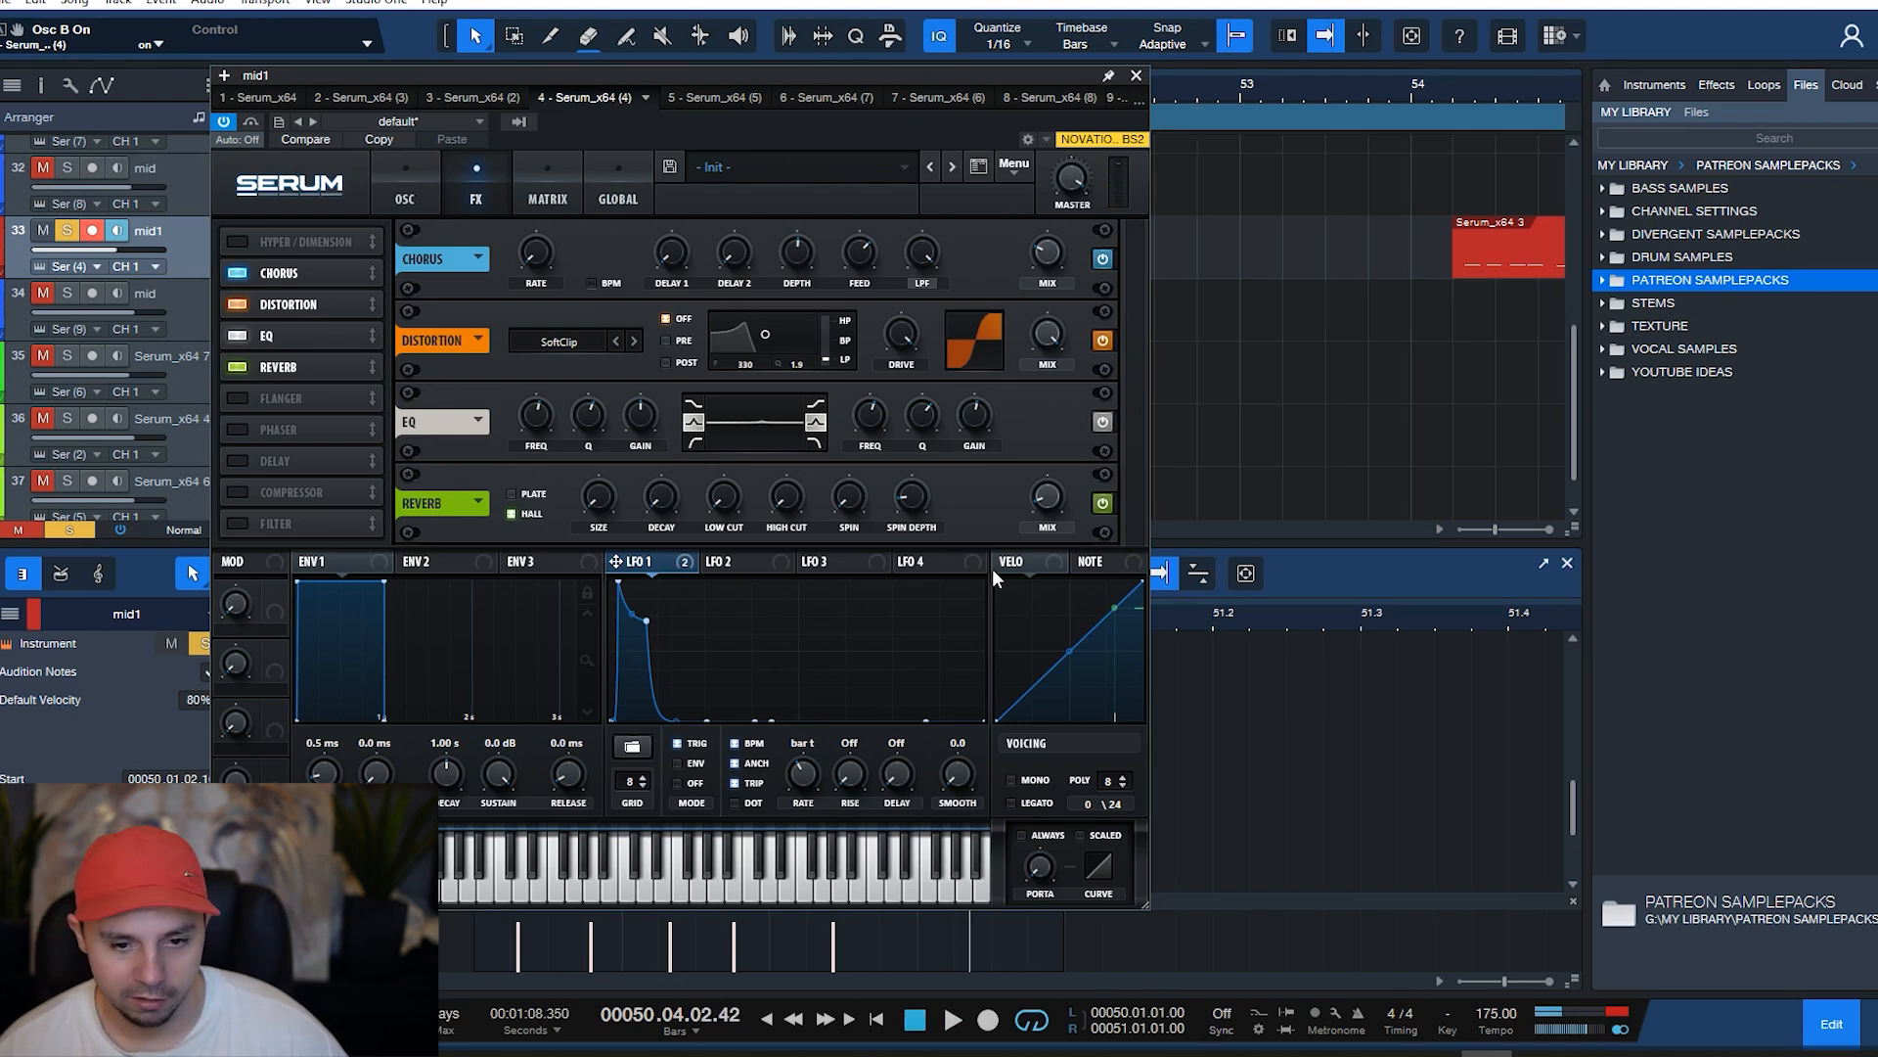
# - Read the reverb mix, the chorus mix and low-pass filter, and the noise oscillator's pitch
pyautogui.doubleClick(1043, 497)
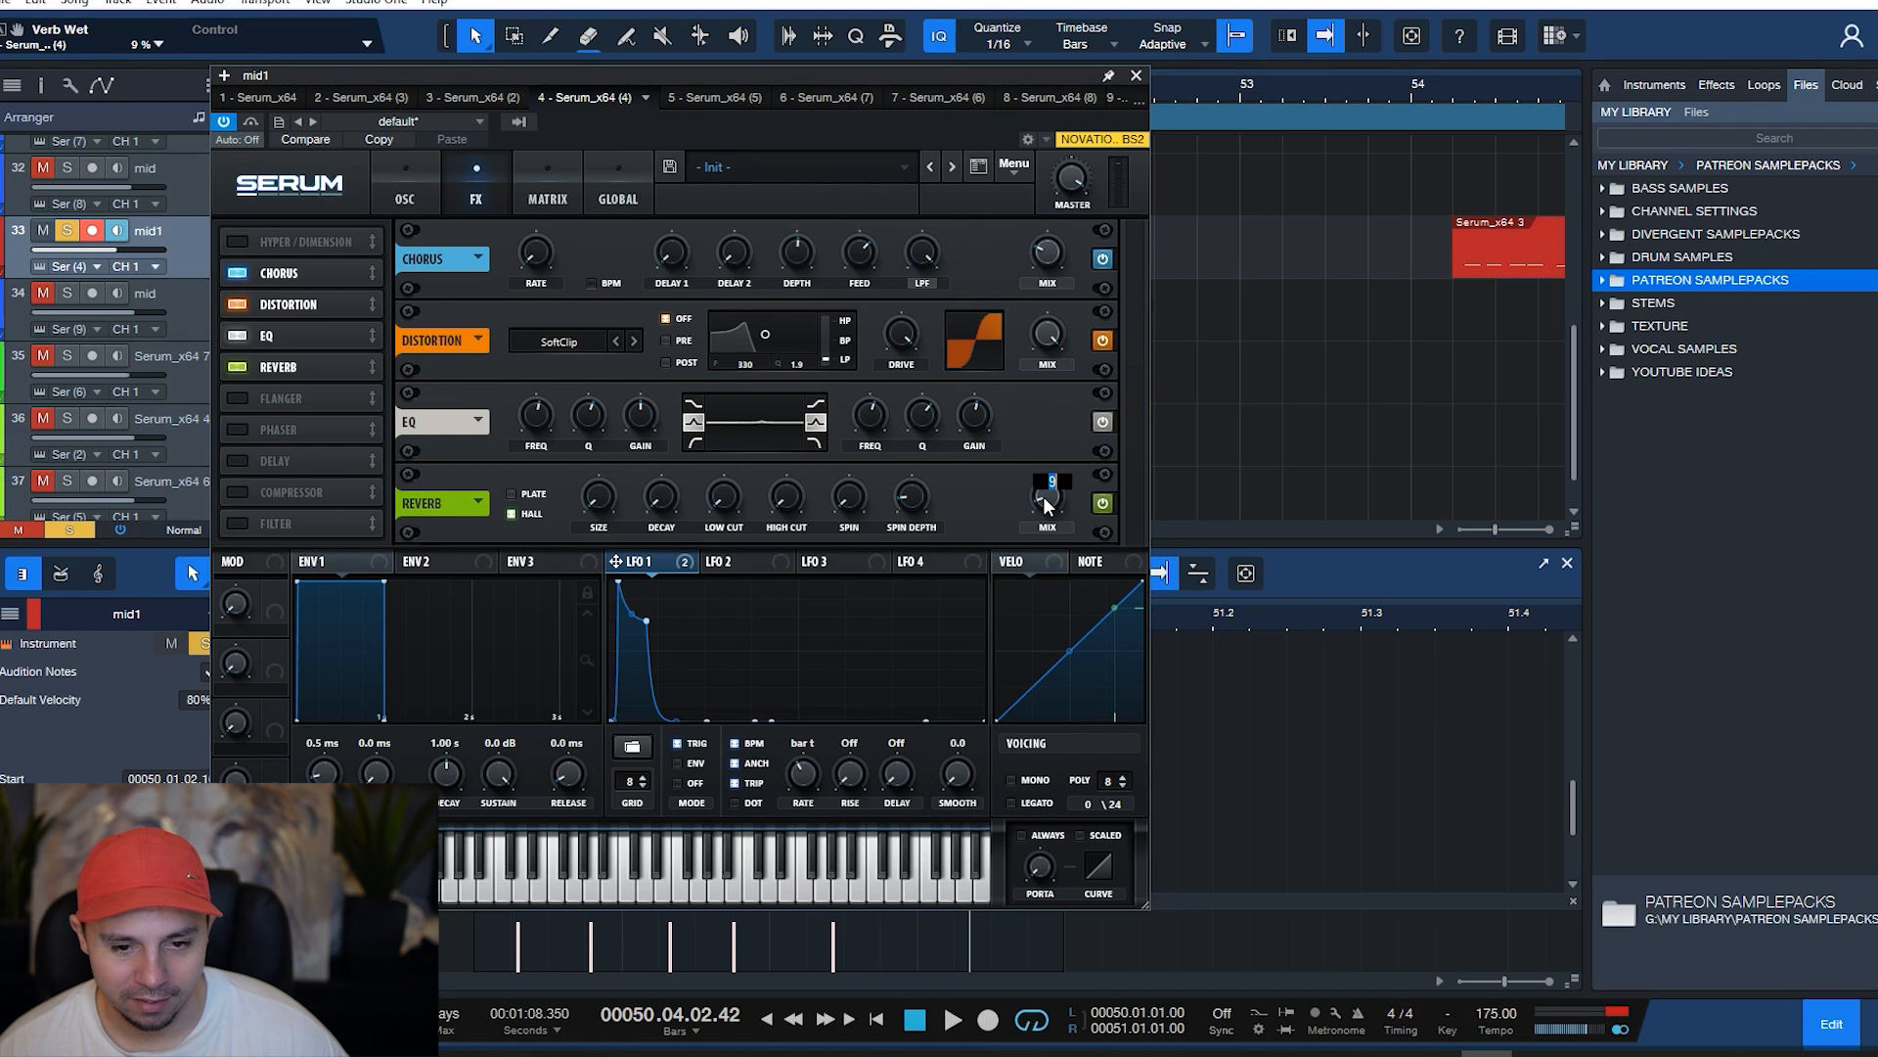
pyautogui.doubleClick(1049, 253)
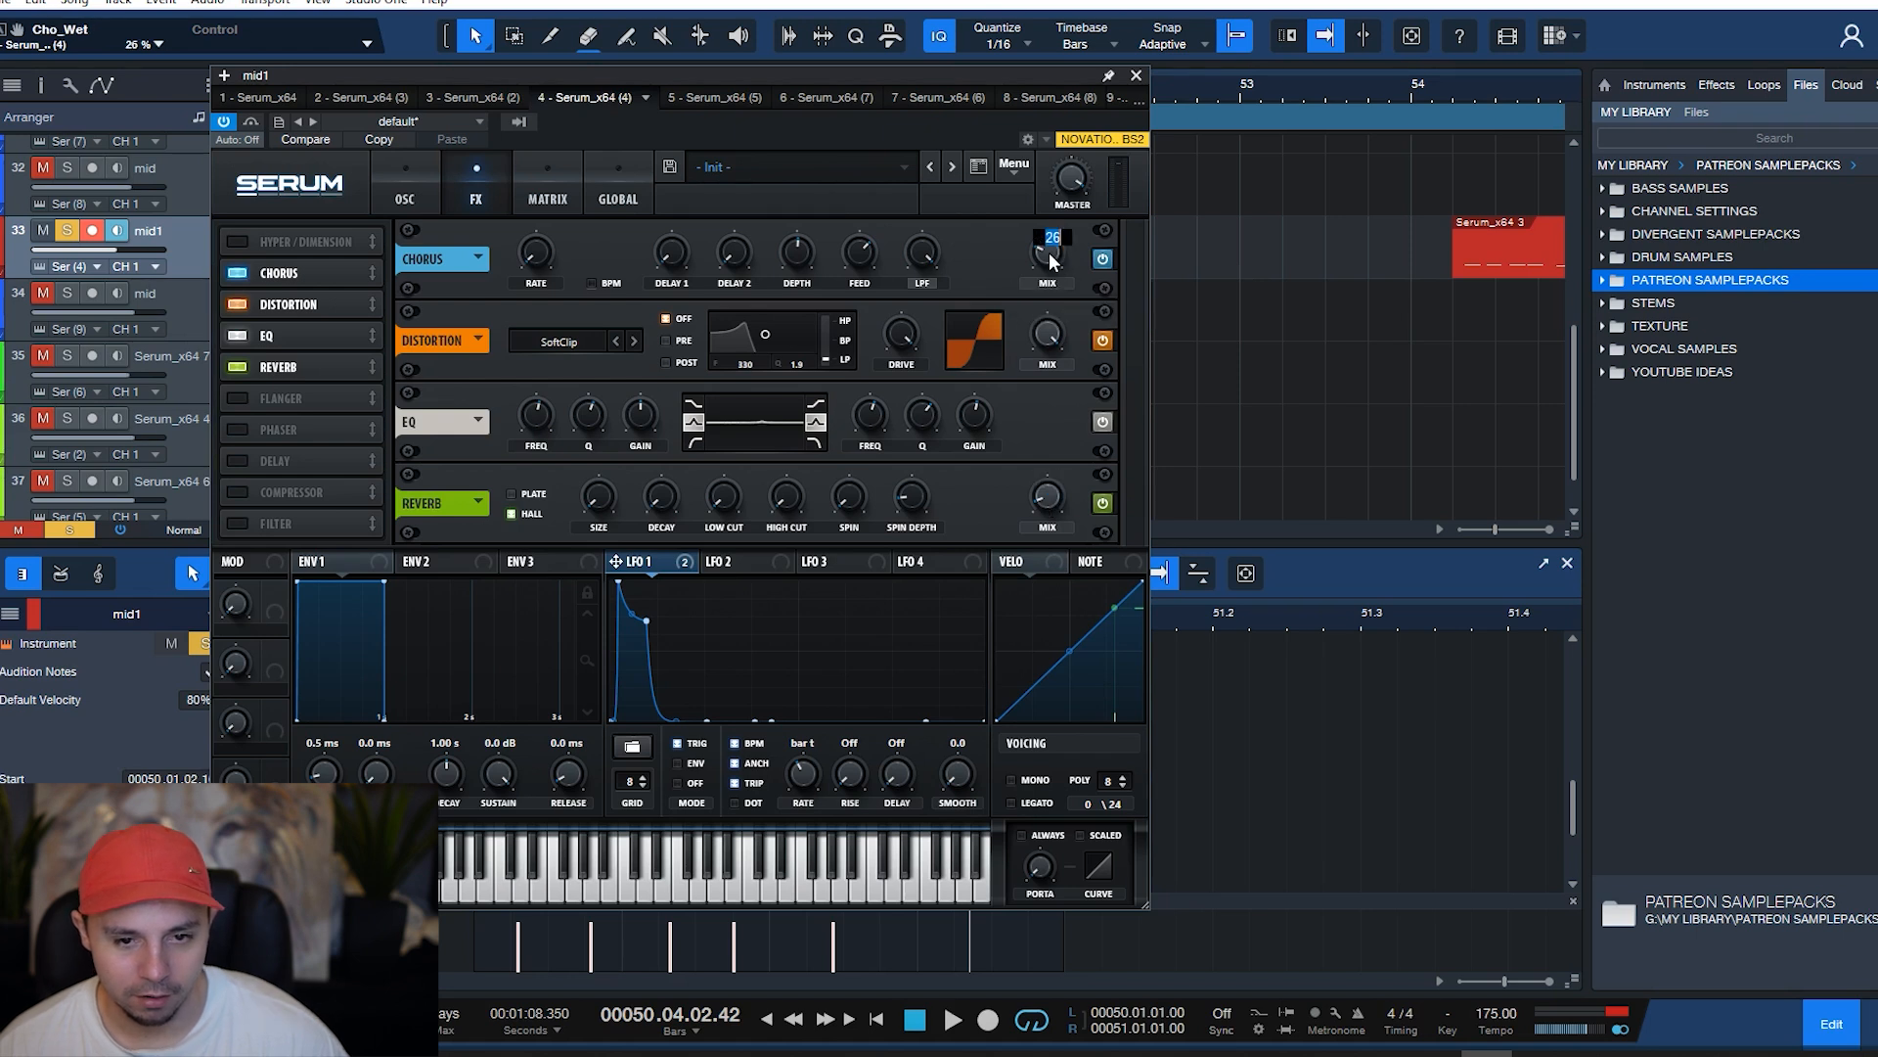
pyautogui.click(983, 256)
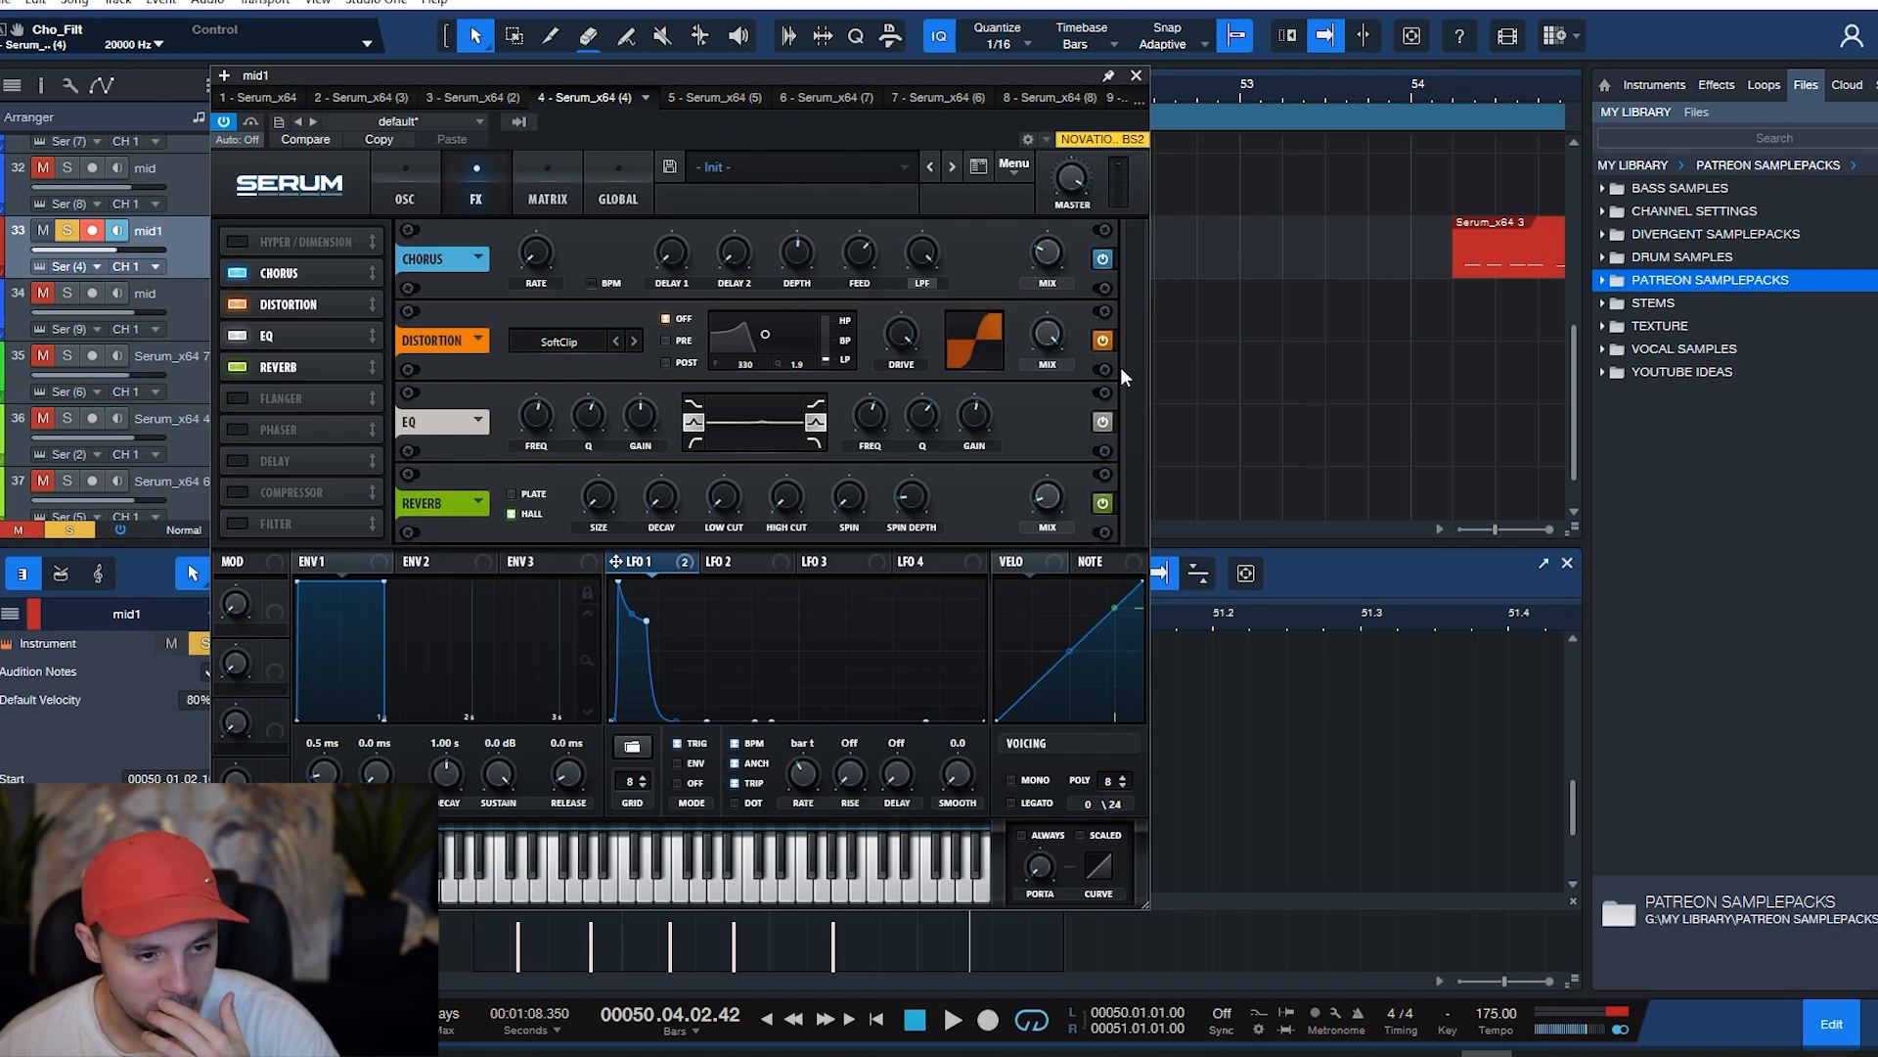
pyautogui.click(416, 188)
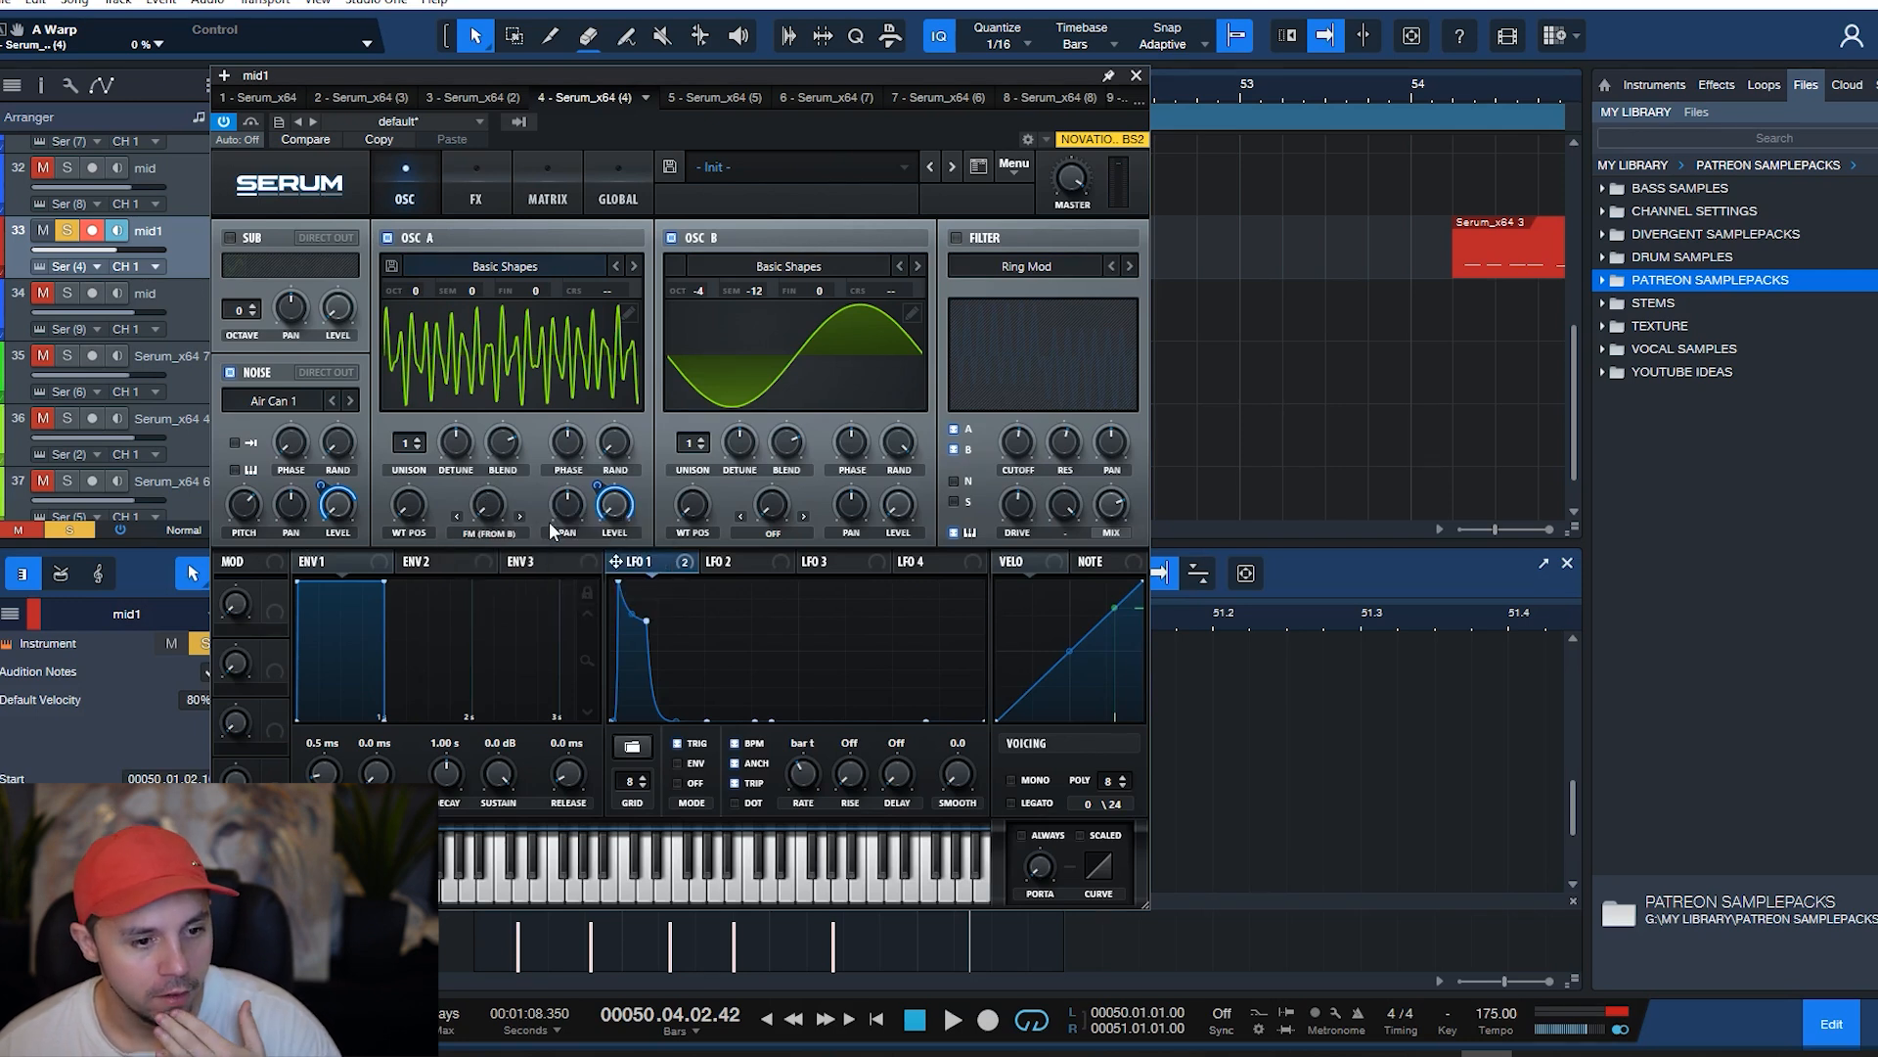
pyautogui.doubleClick(240, 504)
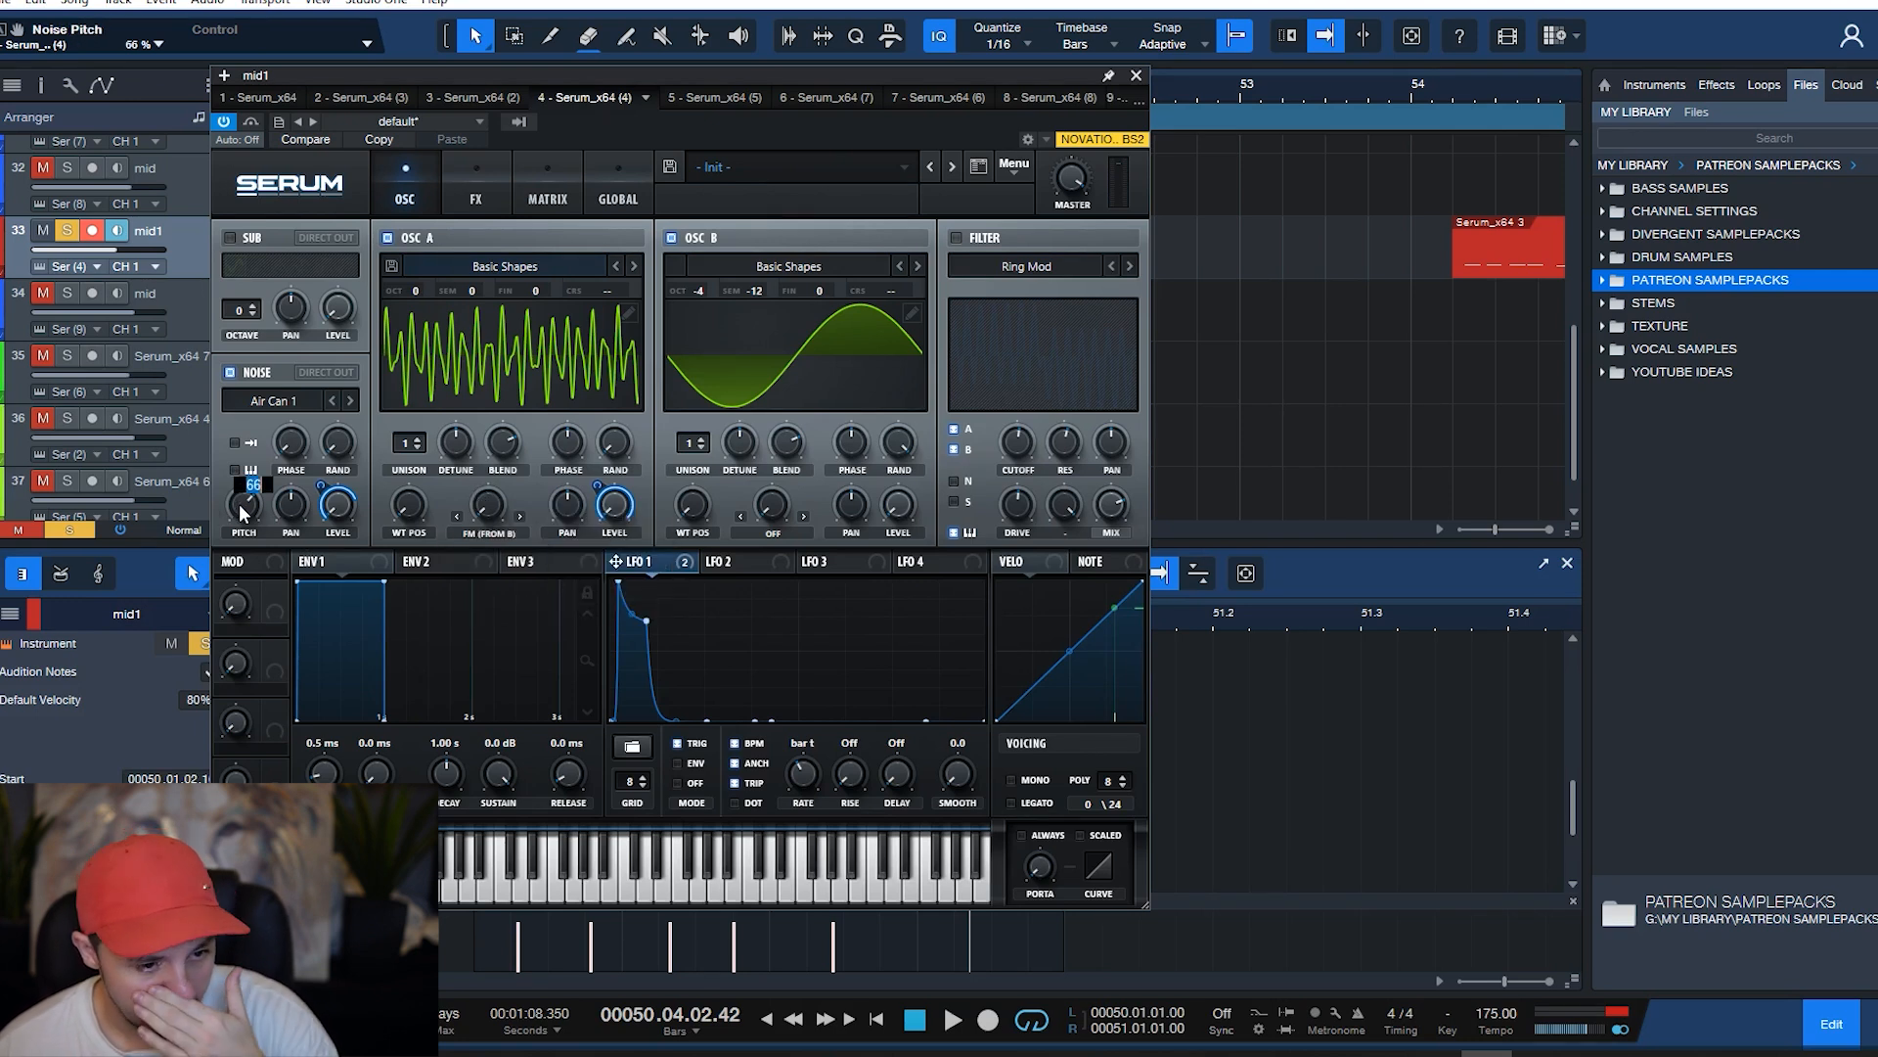
# - Enable the Ring Mod filter and play the loop to hear its effect on mid1
pyautogui.click(983, 241)
pyautogui.press('space')
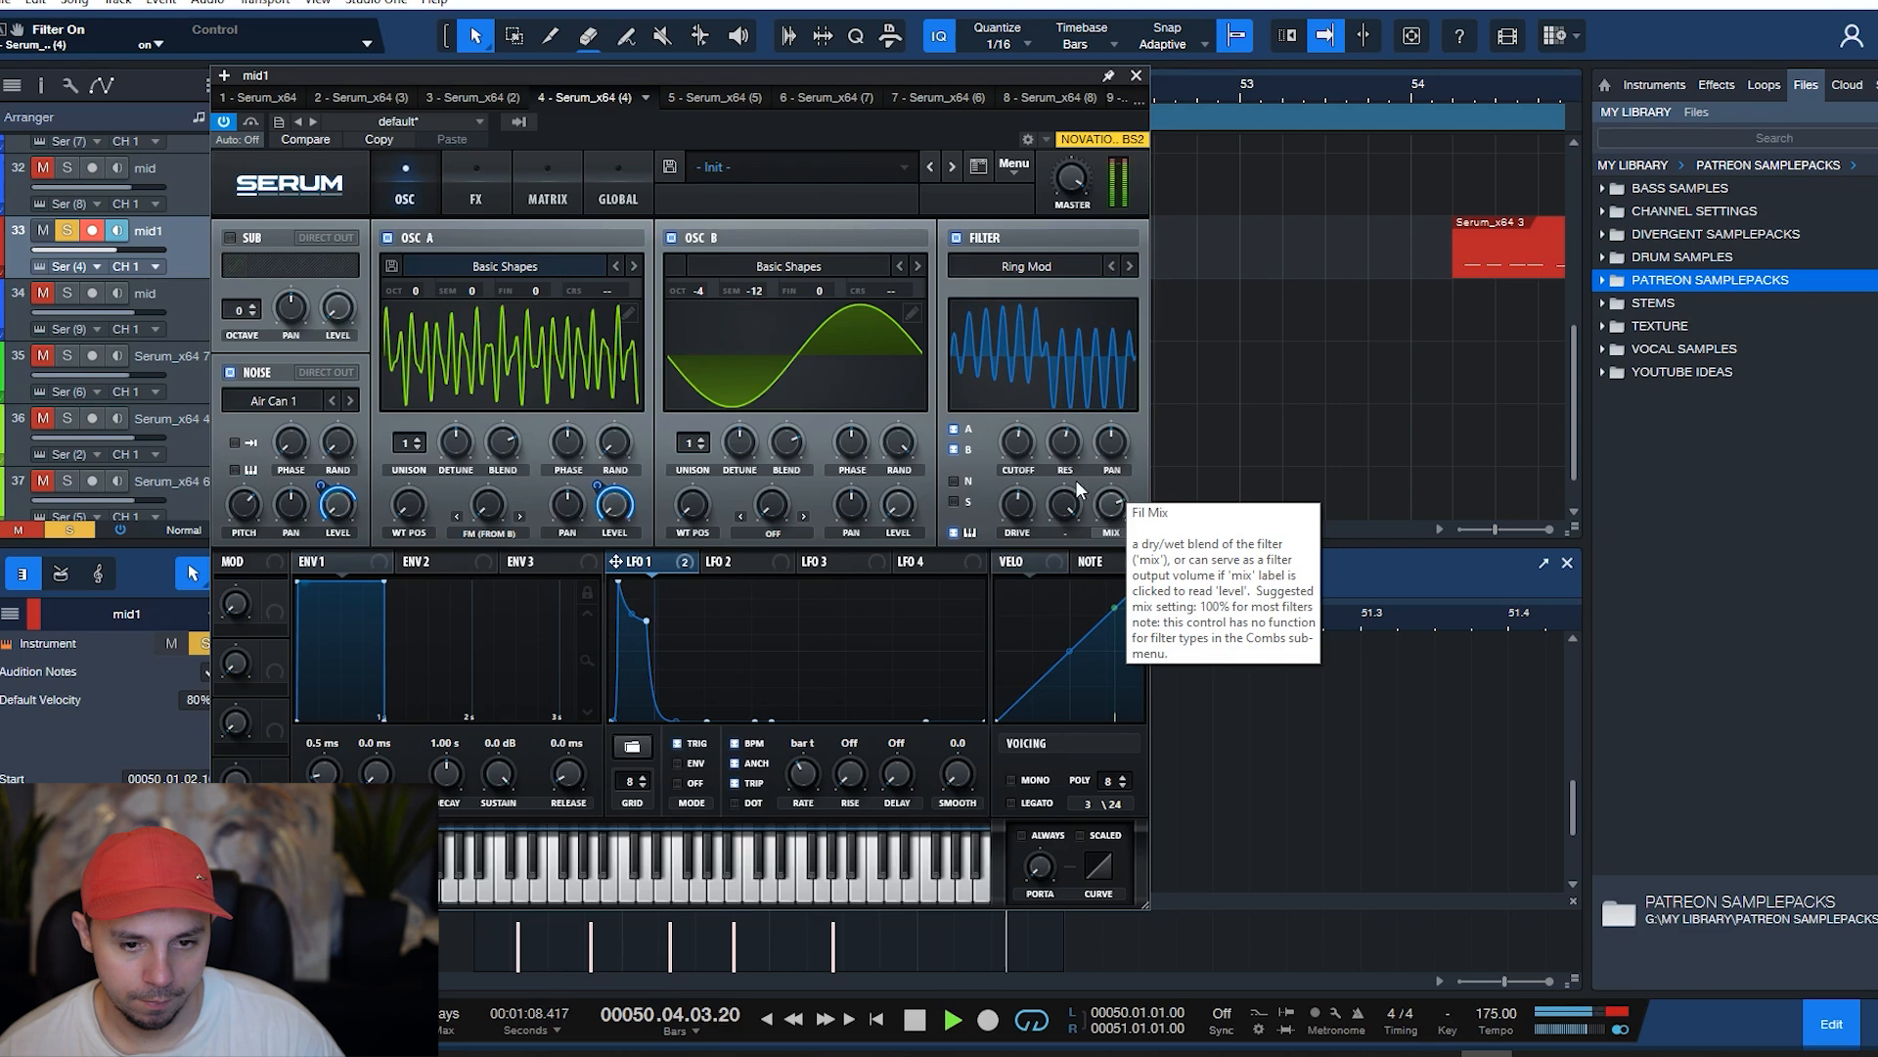
pyautogui.press('space')
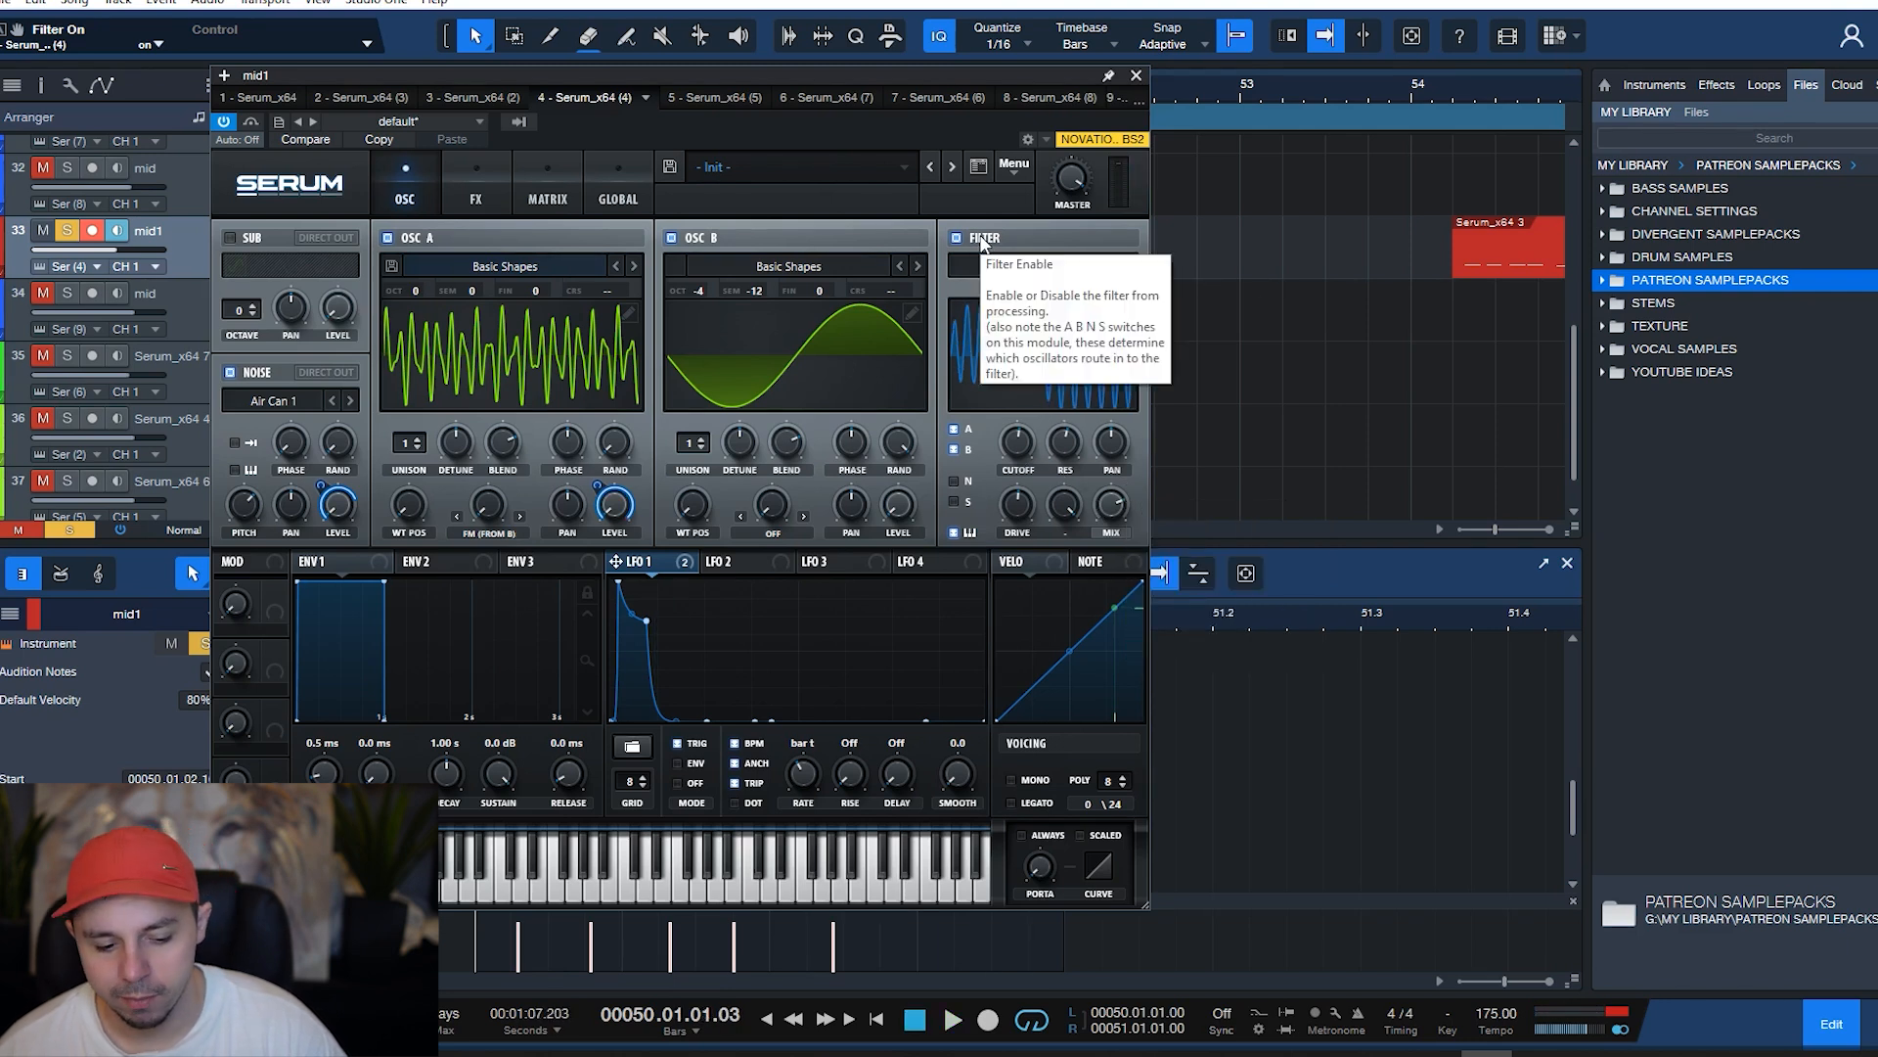
pyautogui.press('space')
pyautogui.press('space')
# - Check the Ring Mod filter's cutoff and set its mix to 75%
pyautogui.moveTo(1015, 448)
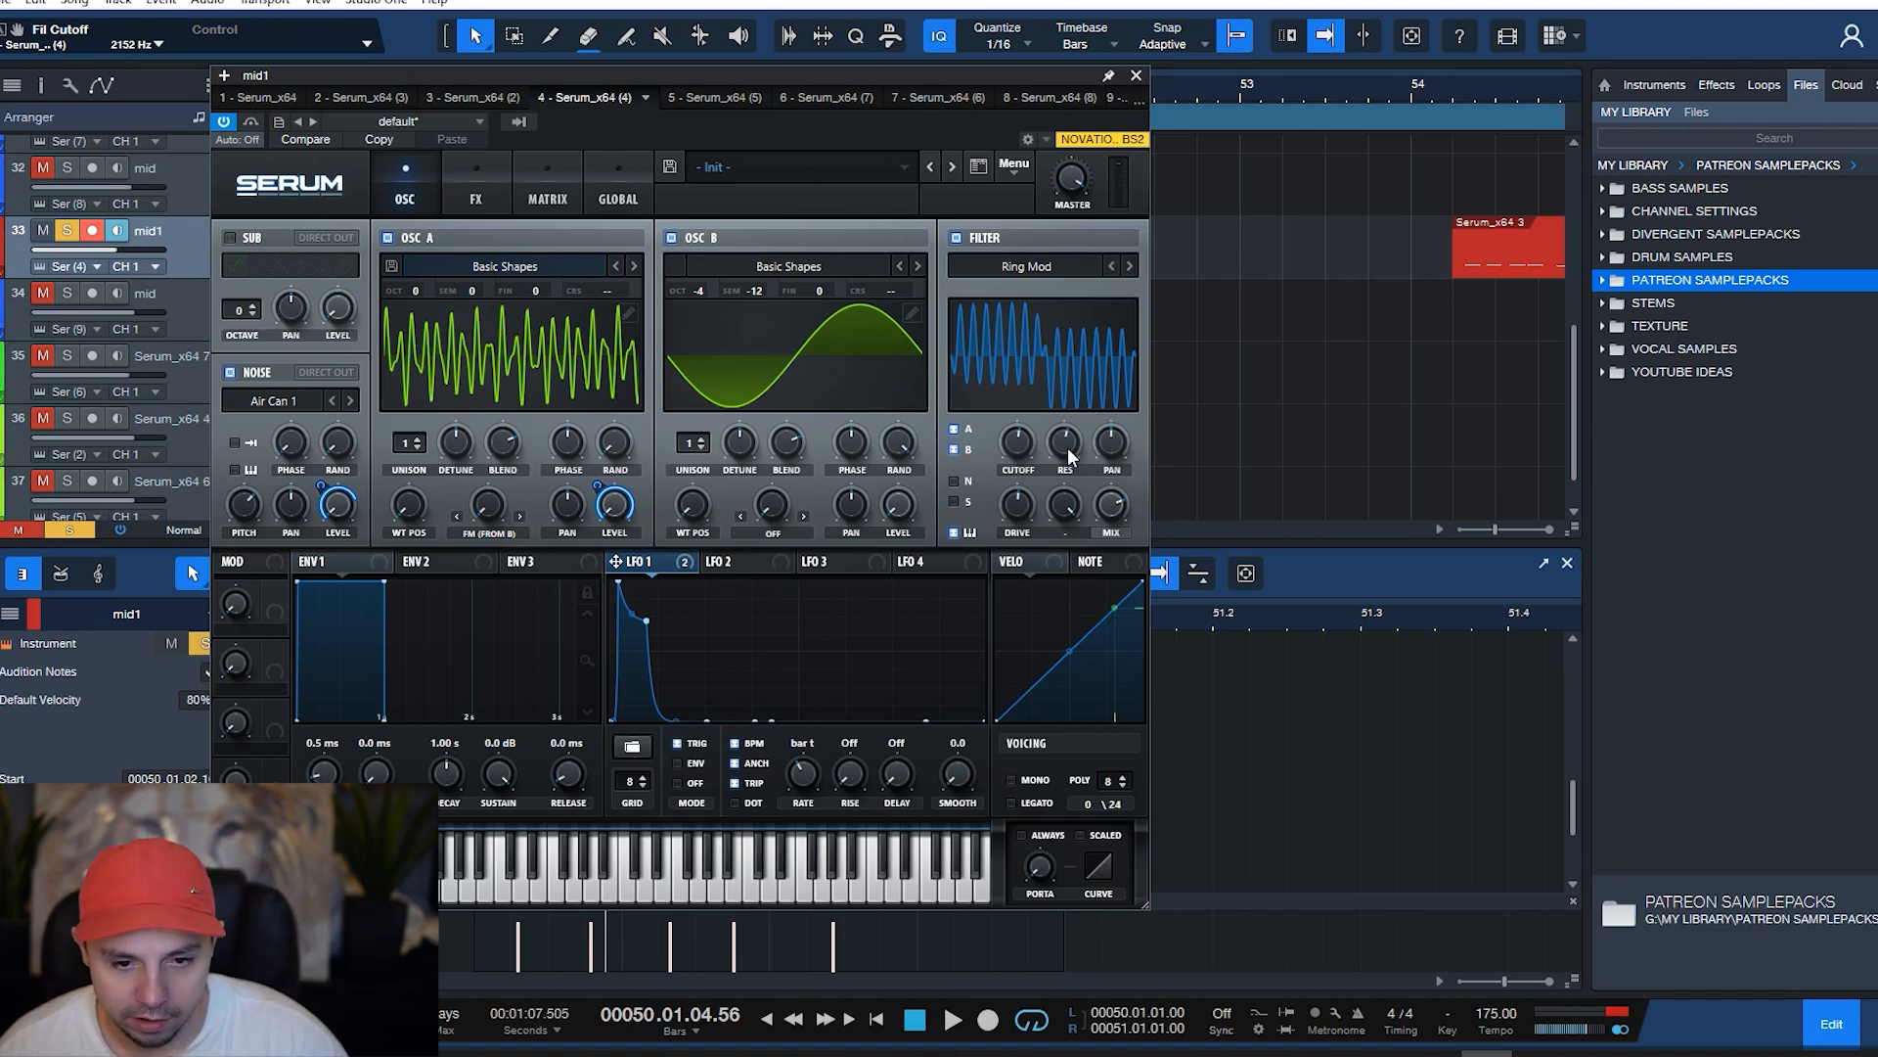
pyautogui.moveTo(1130, 487)
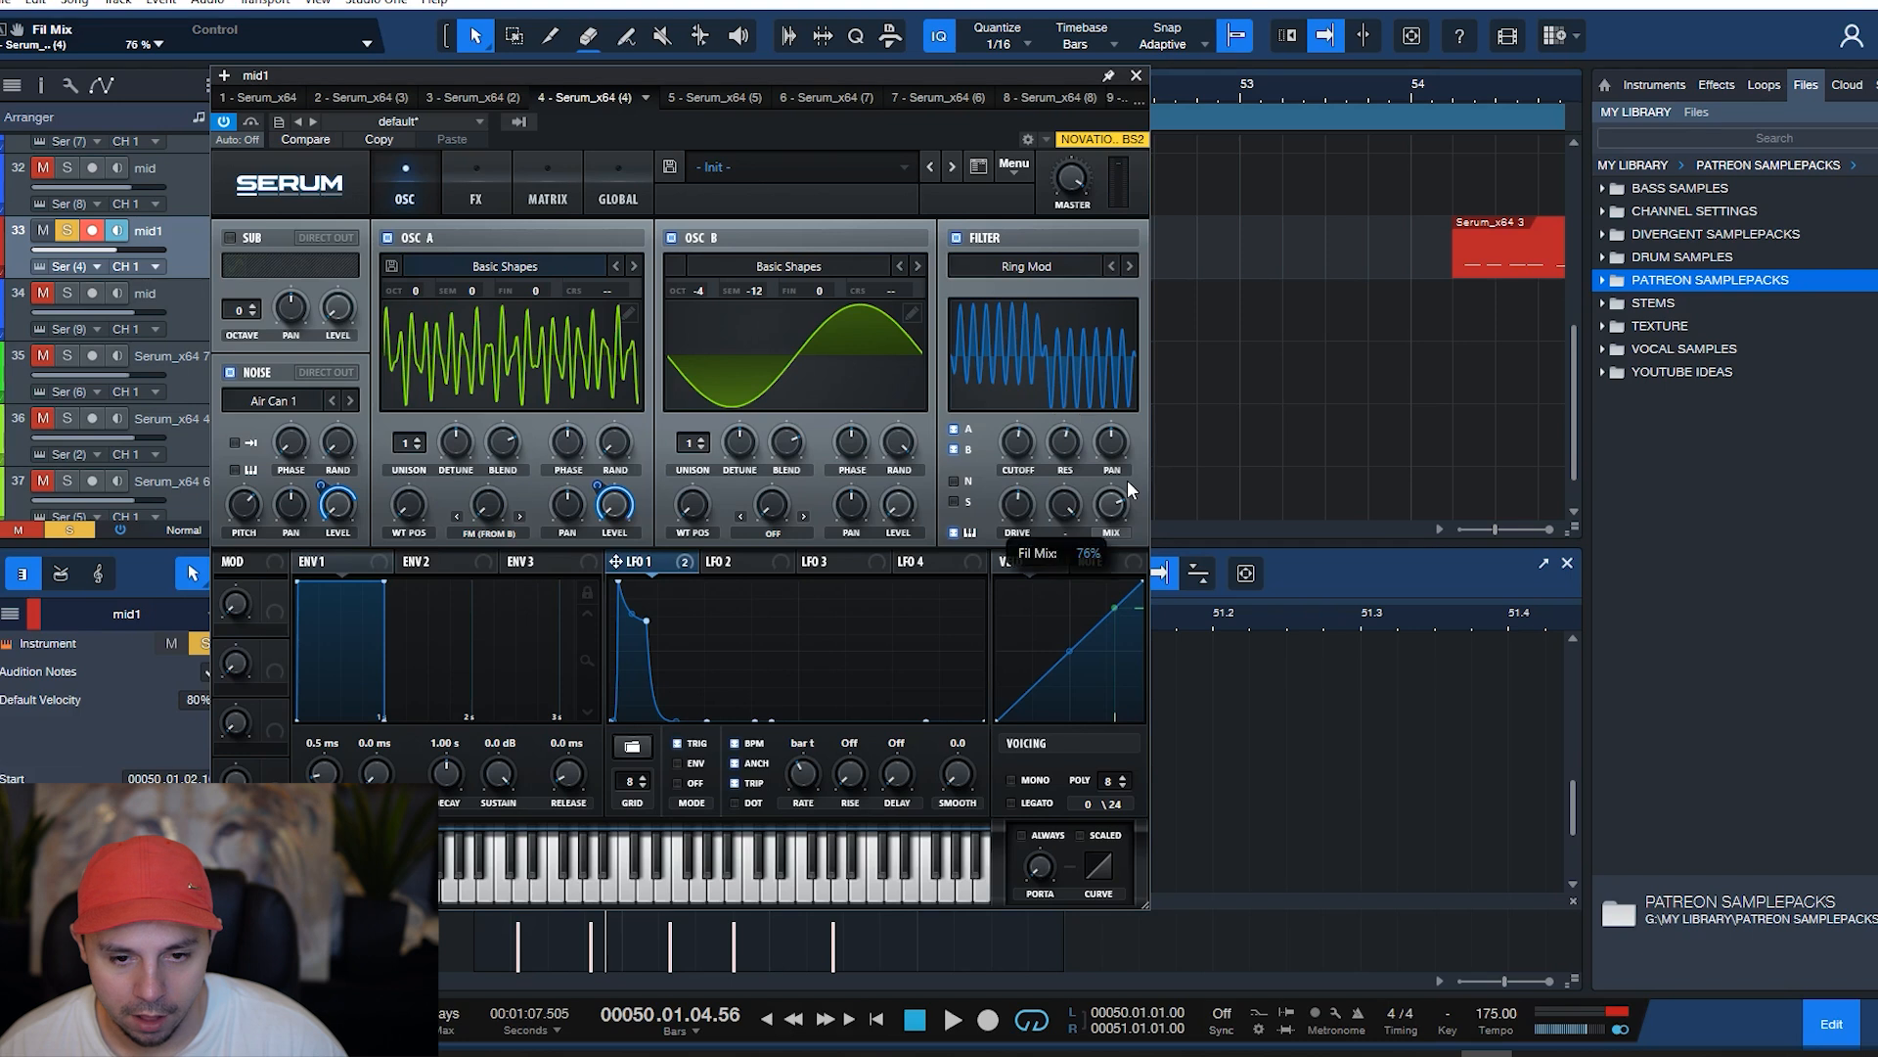
pyautogui.moveTo(1111, 505); pyautogui.dragTo(1108, 524)
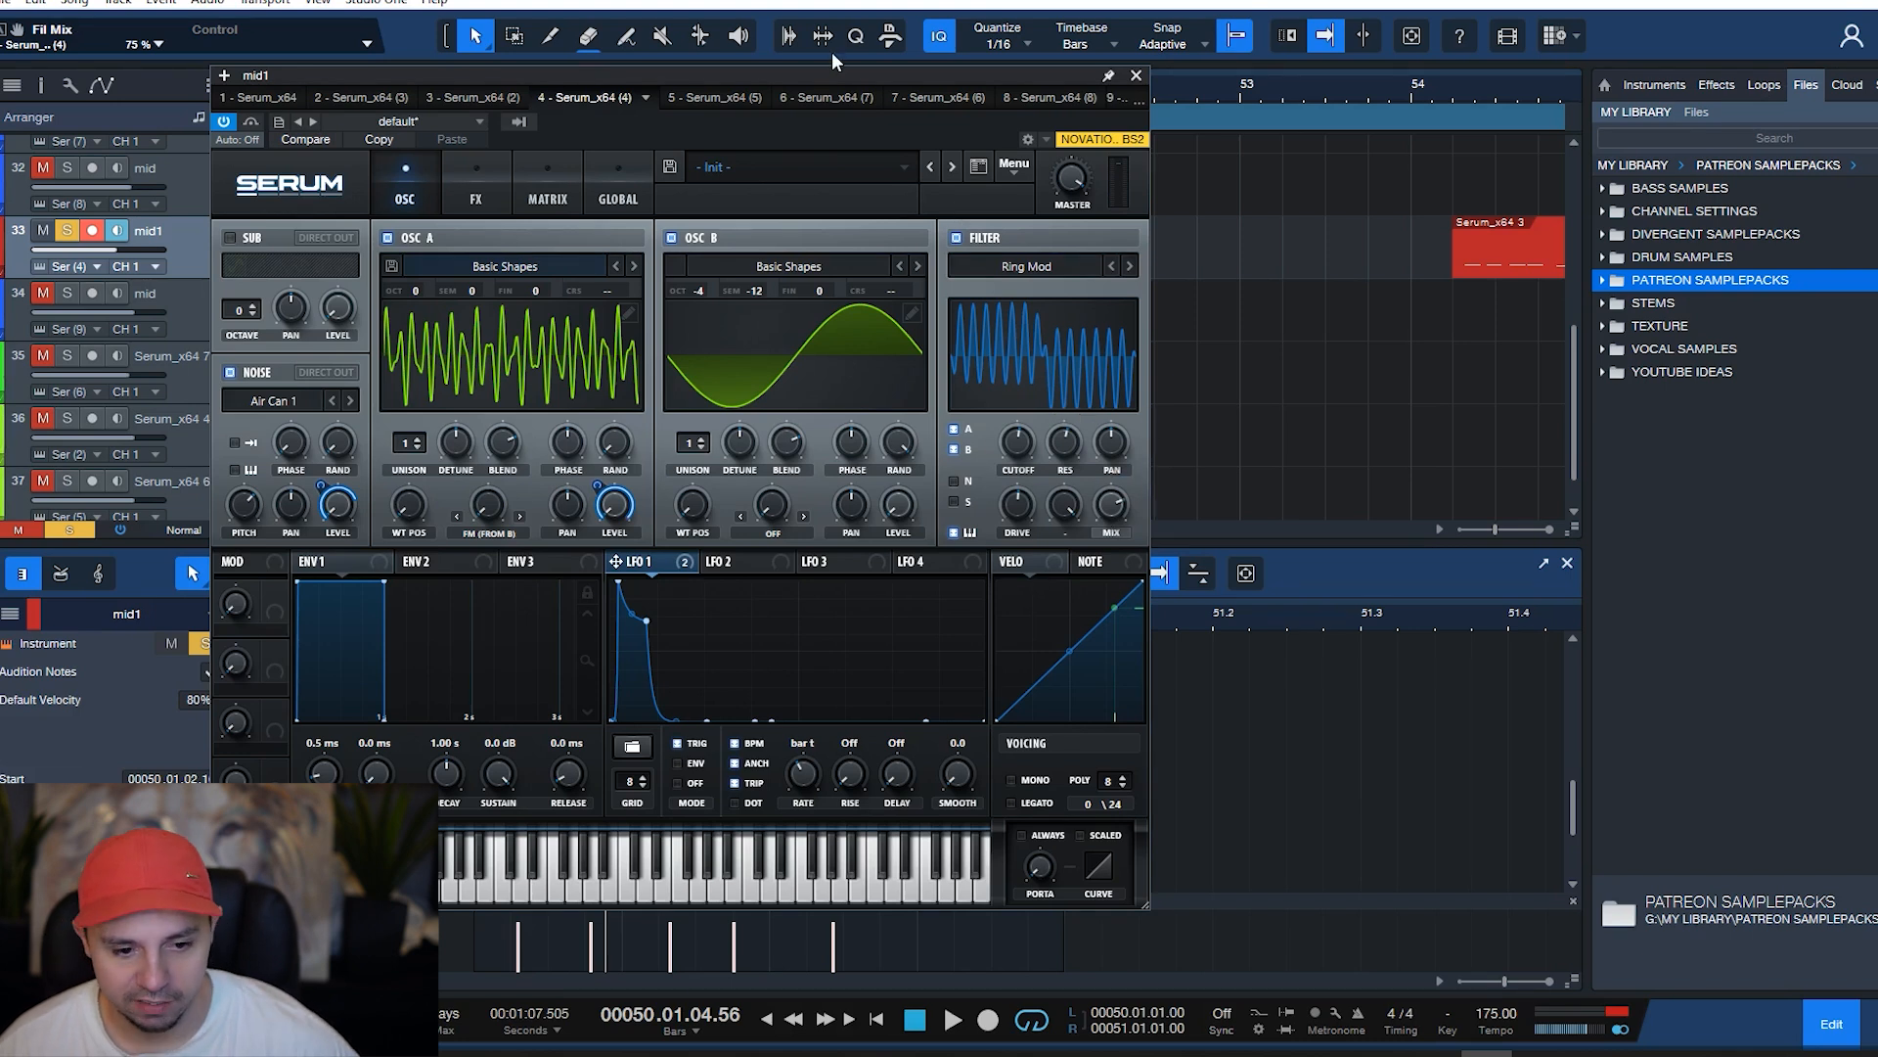
# - Switch from Serum to the mixer, open mid1's FabFilter Pro-Q 3, and move SPAN 7 below KClip3 in the inserts
pyautogui.click(1134, 78)
pyautogui.press('F3')
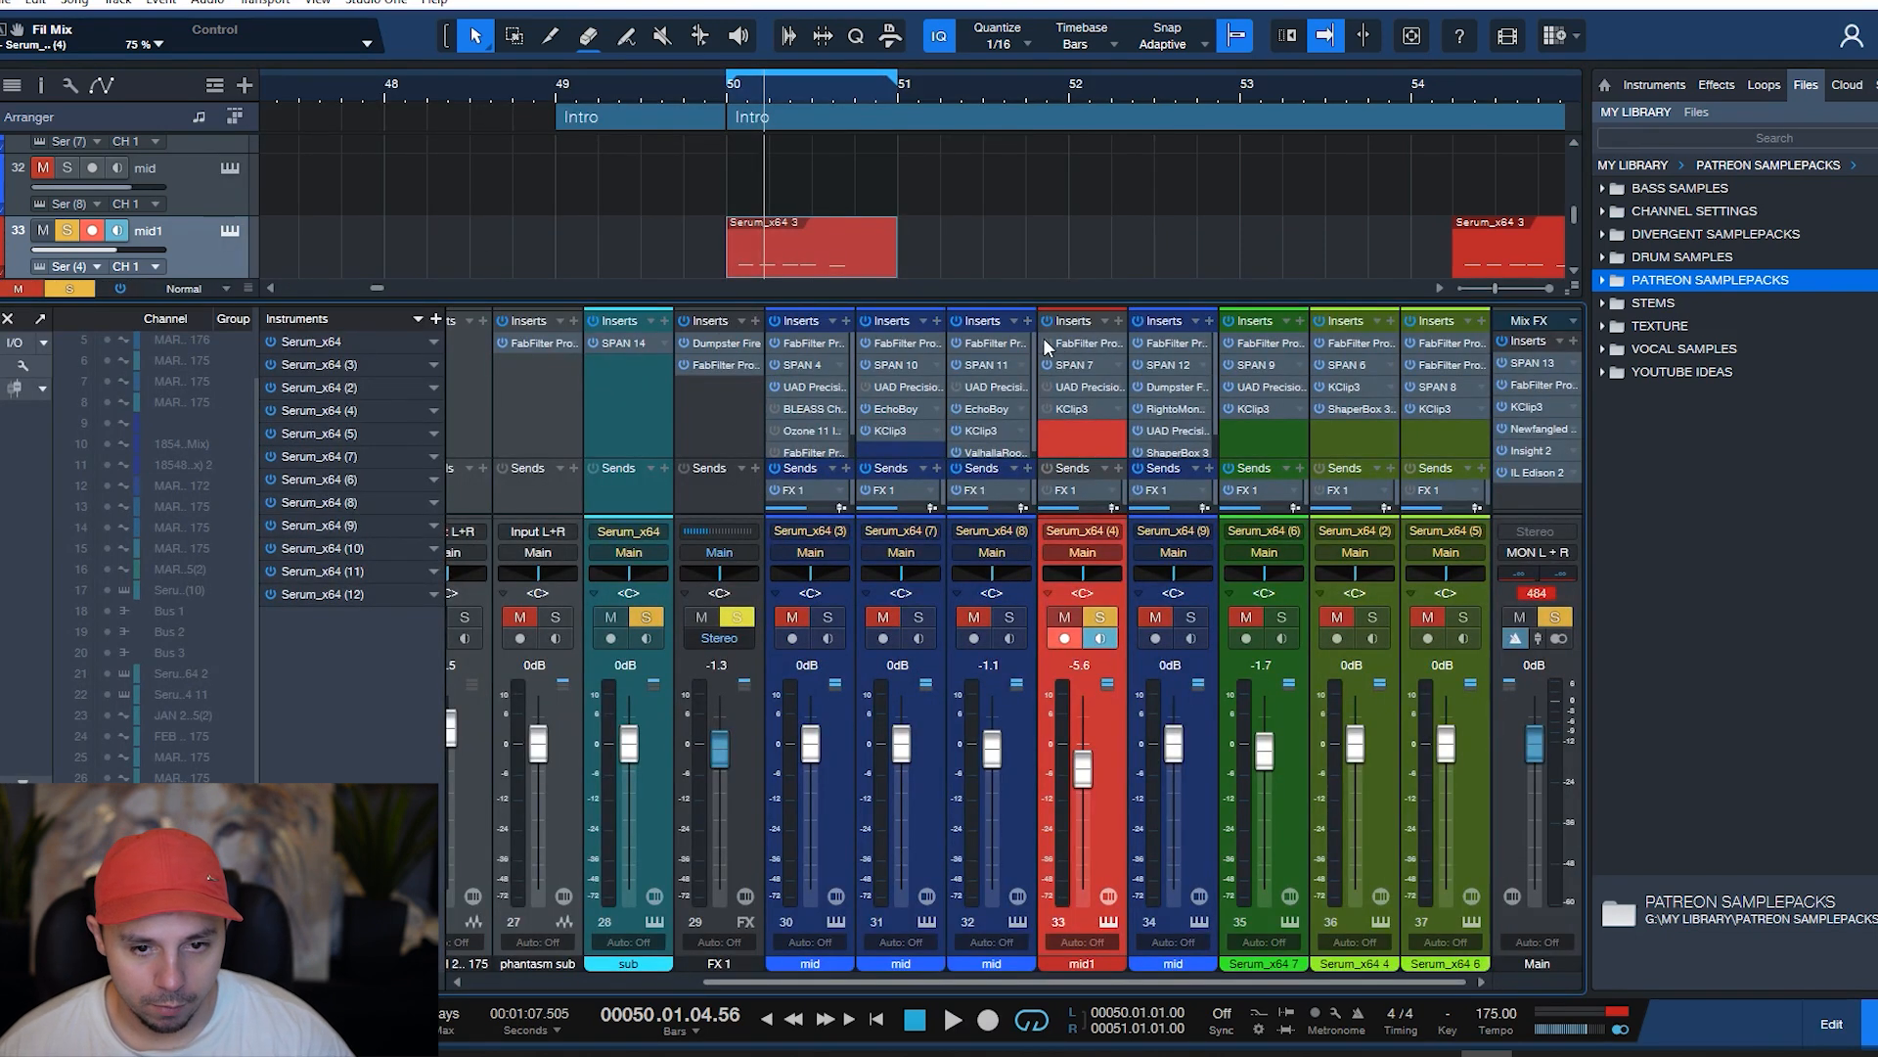
pyautogui.click(1092, 345)
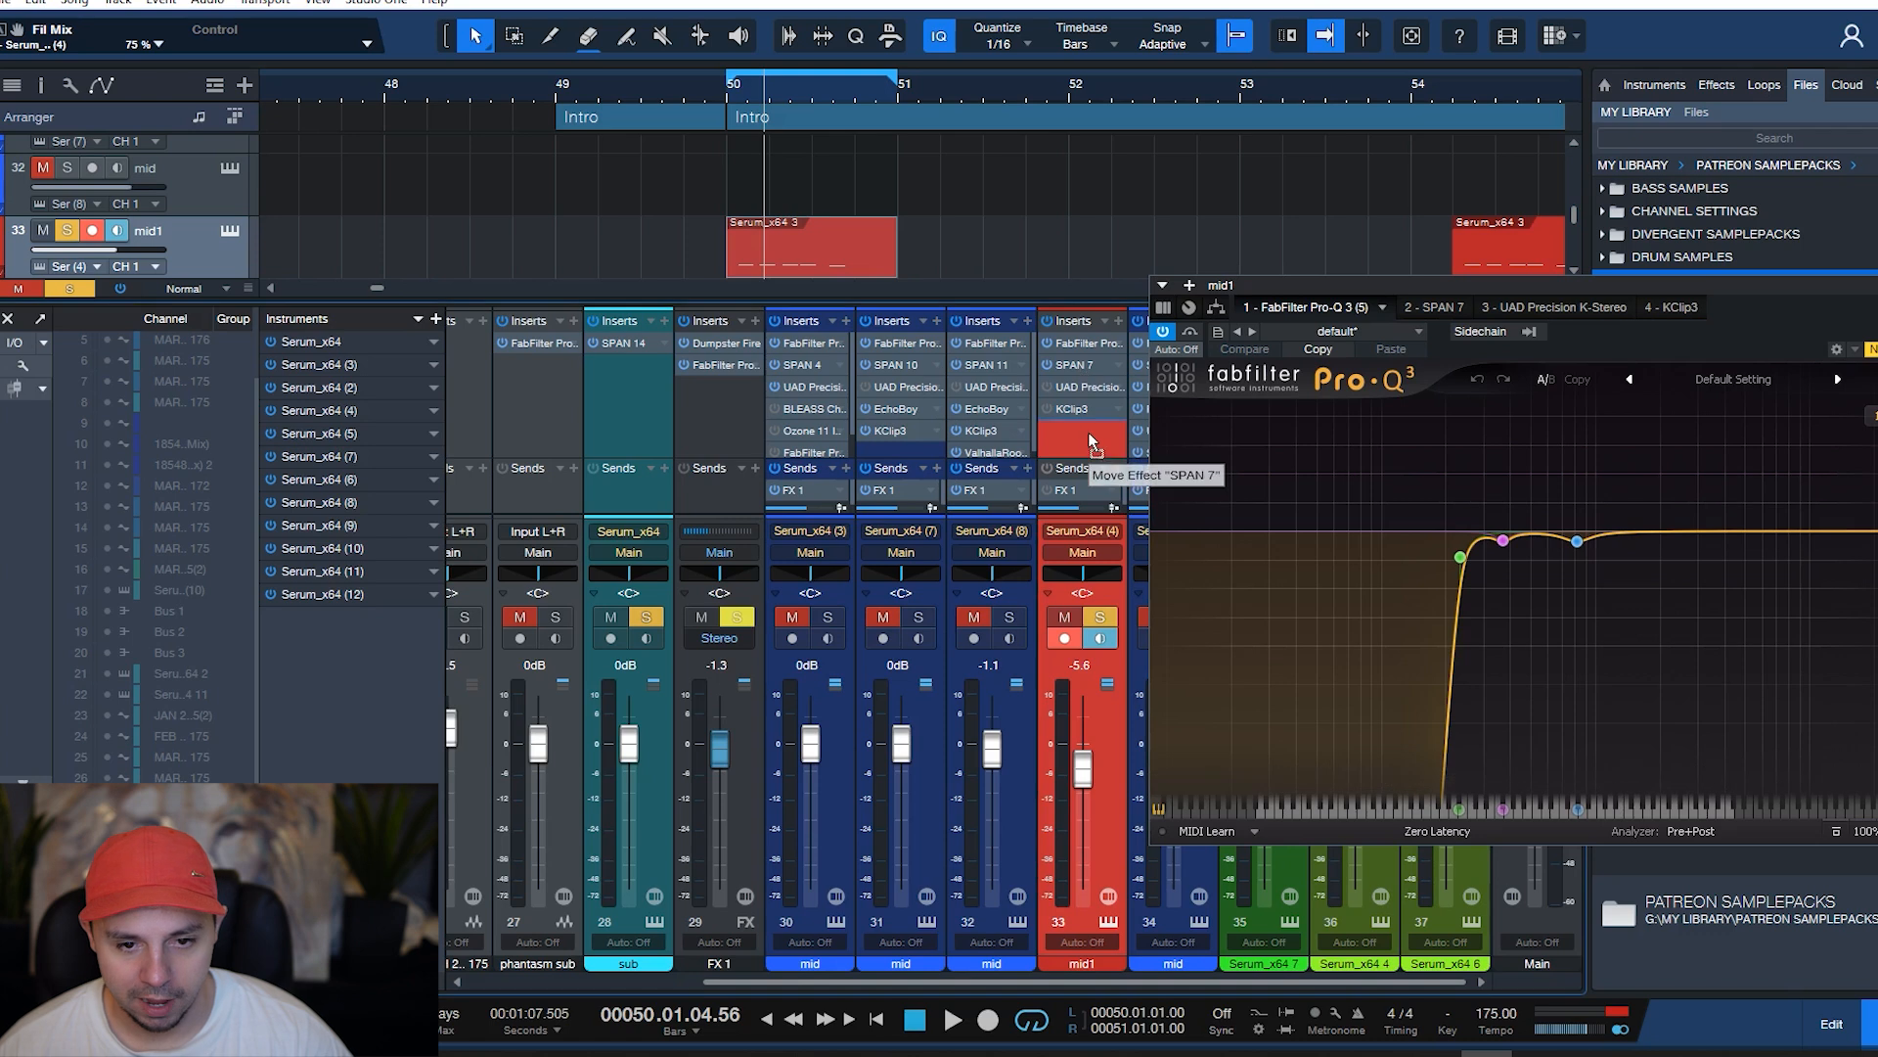
# - Set Pro-Q 3's display range to 3 dB and examine mid1's low cut and bell dips while playing the loop
pyautogui.moveTo(1464, 556)
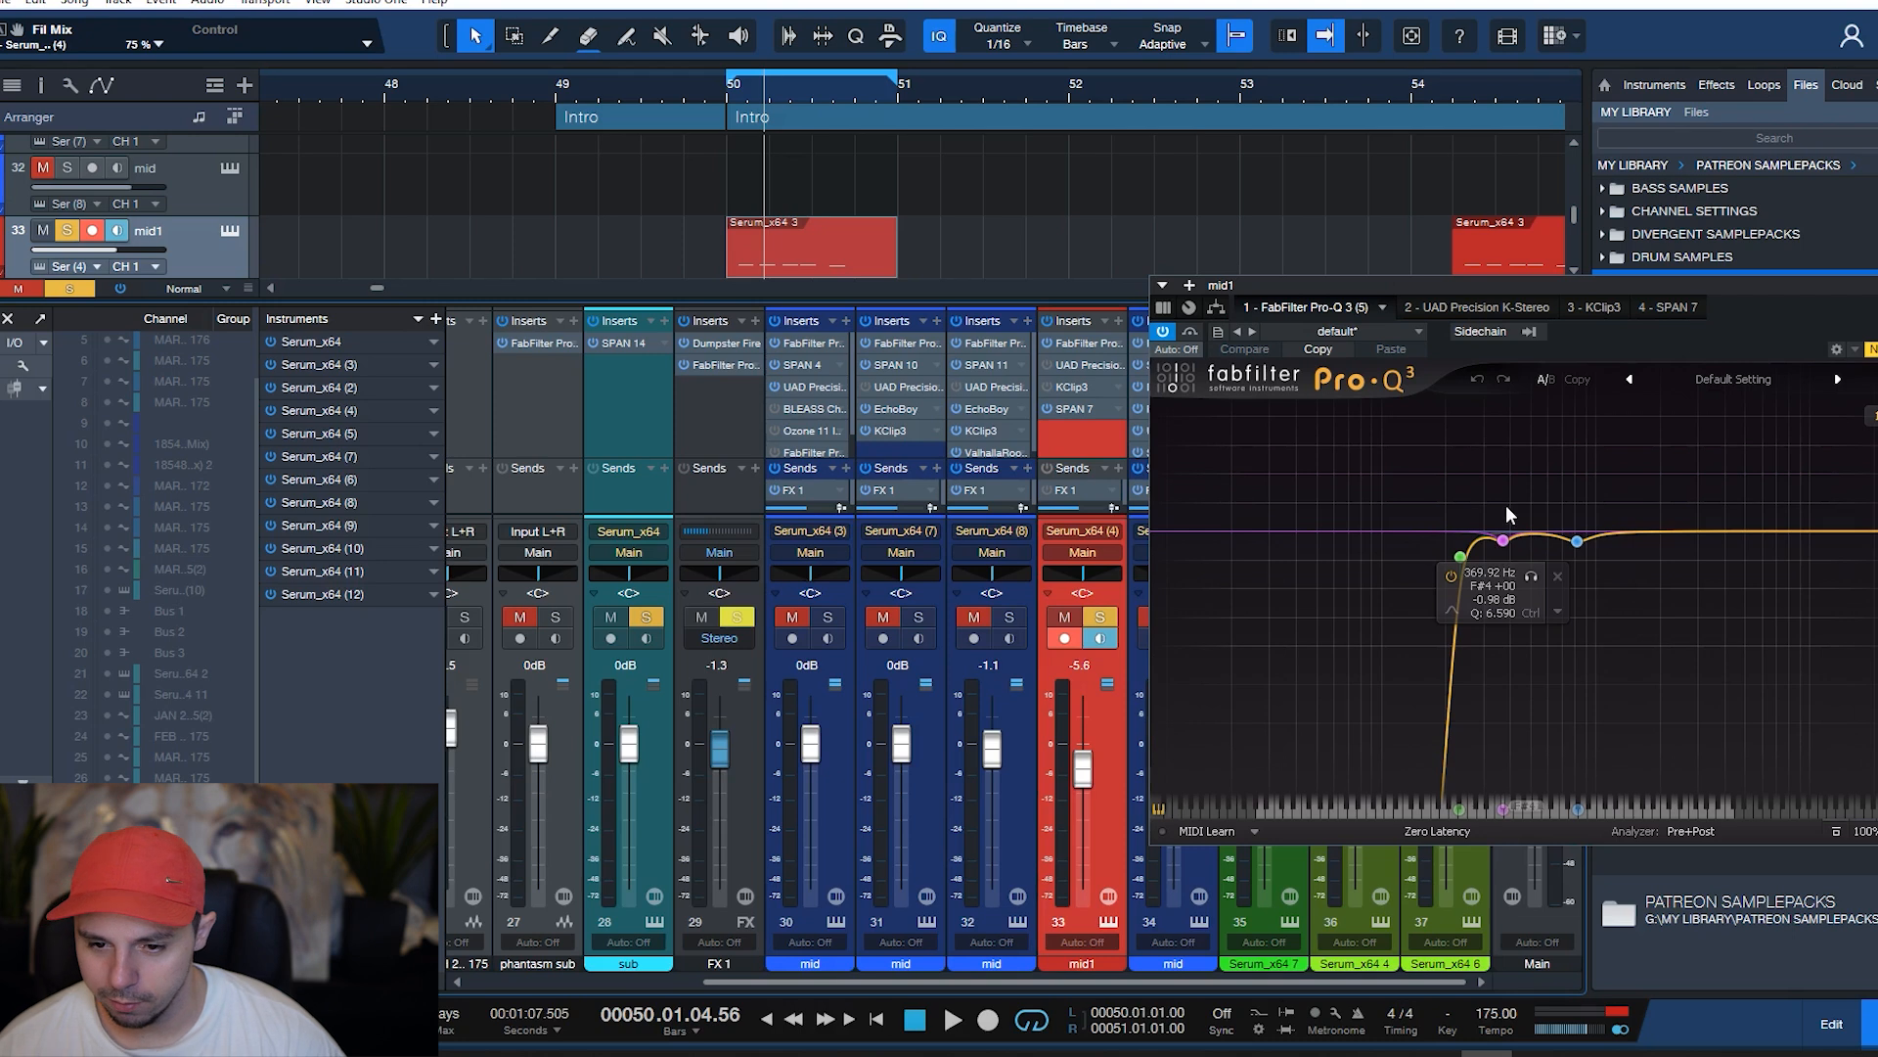
pyautogui.click(1577, 541)
pyautogui.click(1871, 416)
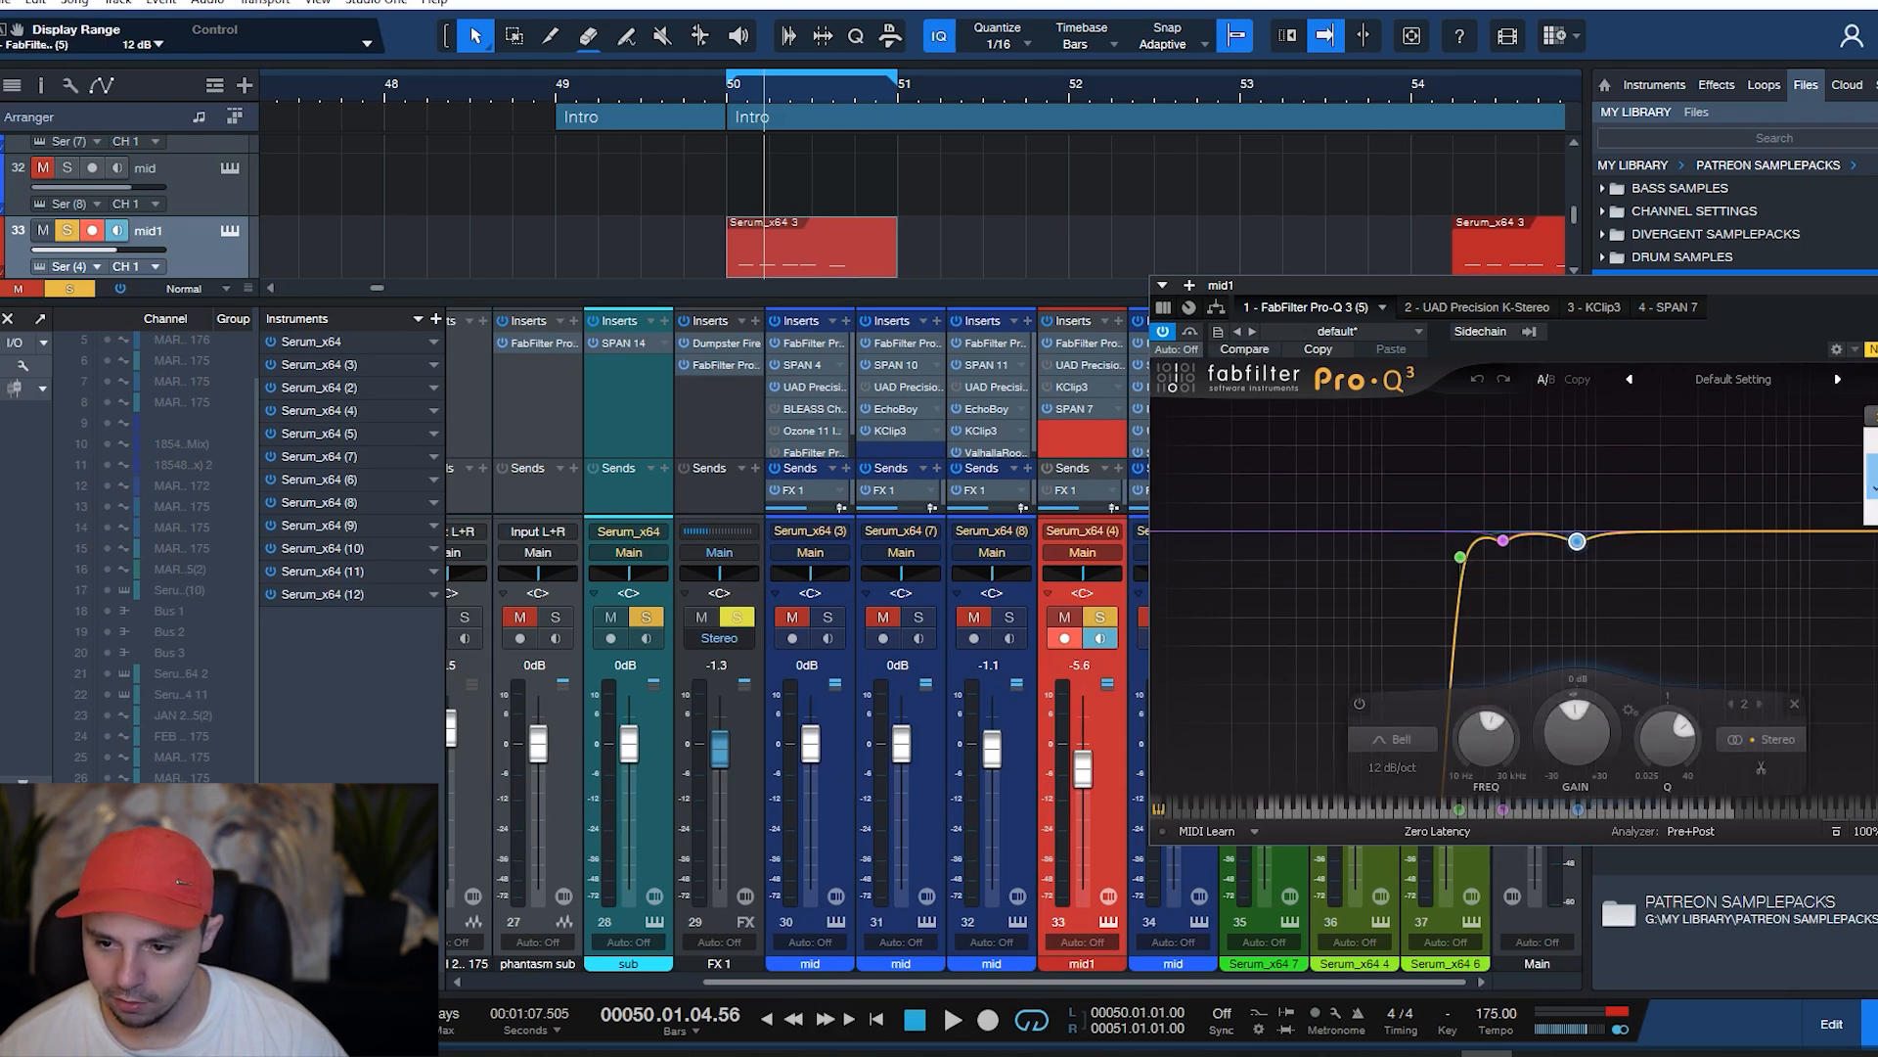
pyautogui.click(1870, 442)
pyautogui.press('space')
pyautogui.press('space')
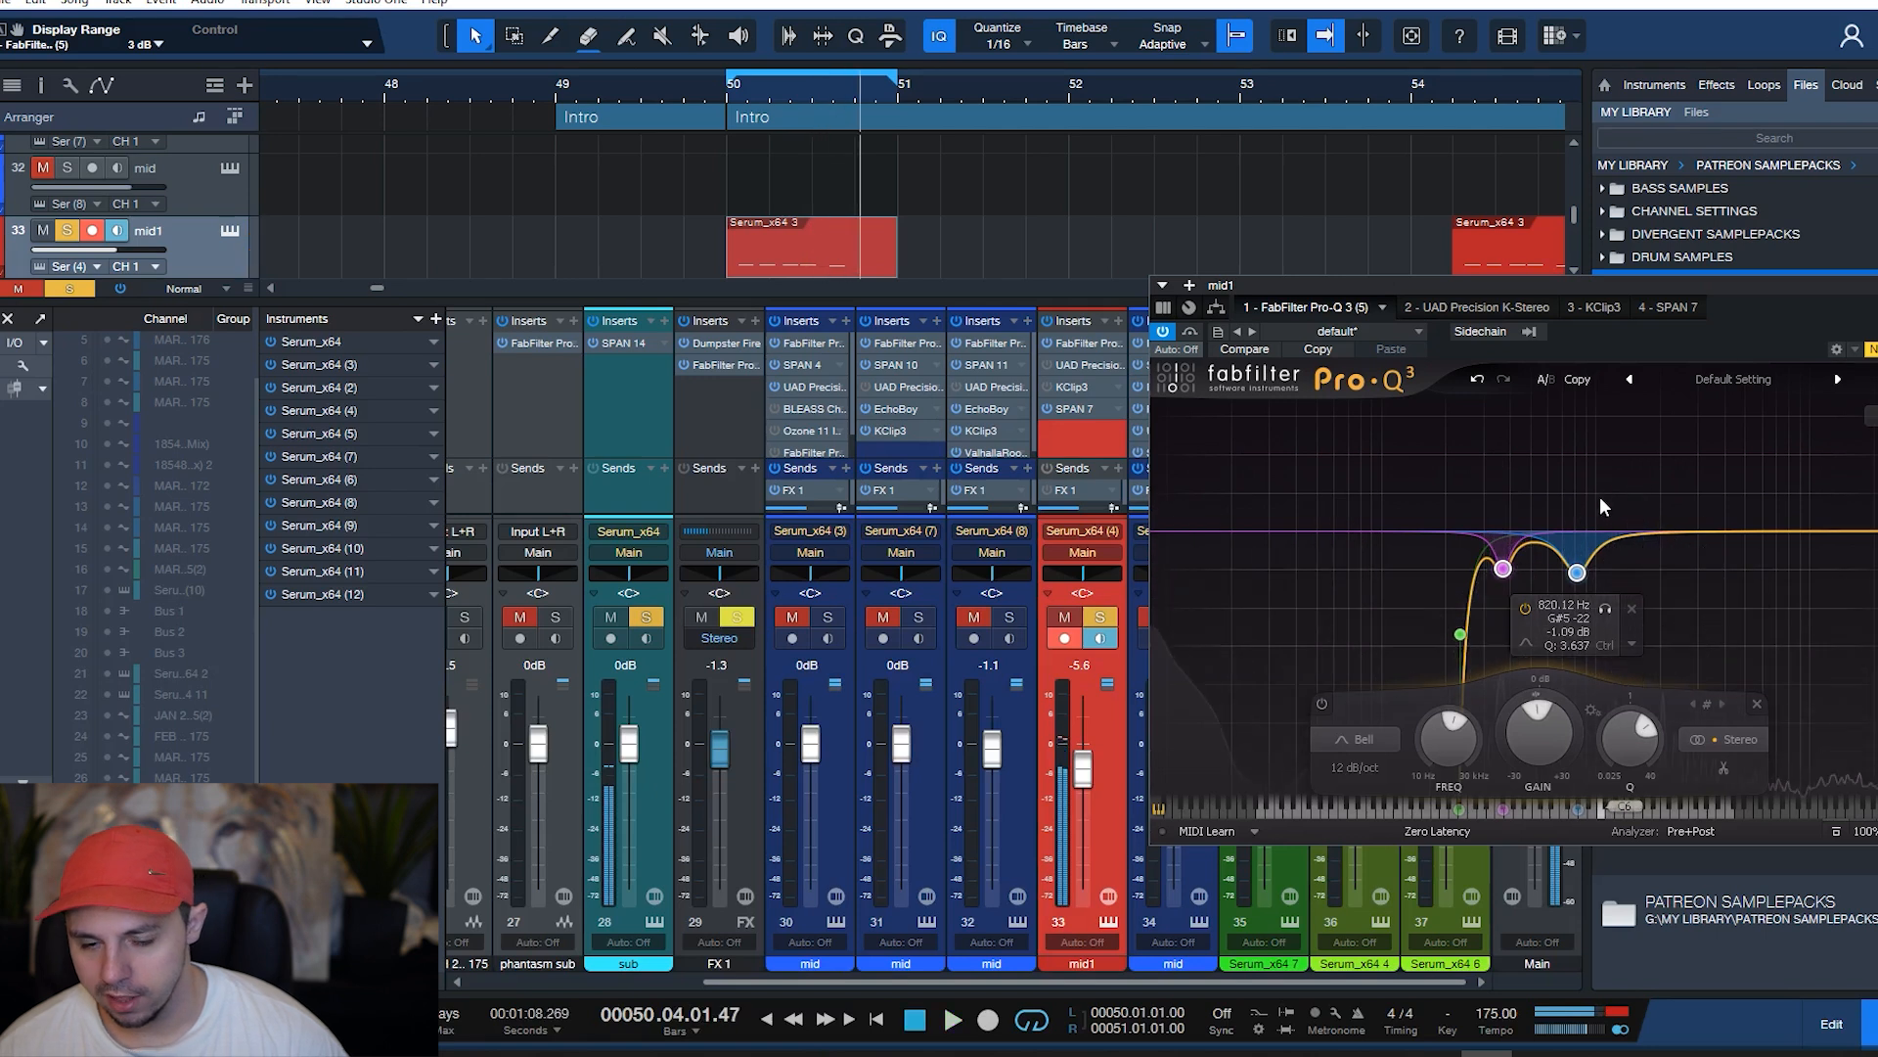
pyautogui.press('space')
pyautogui.press('space')
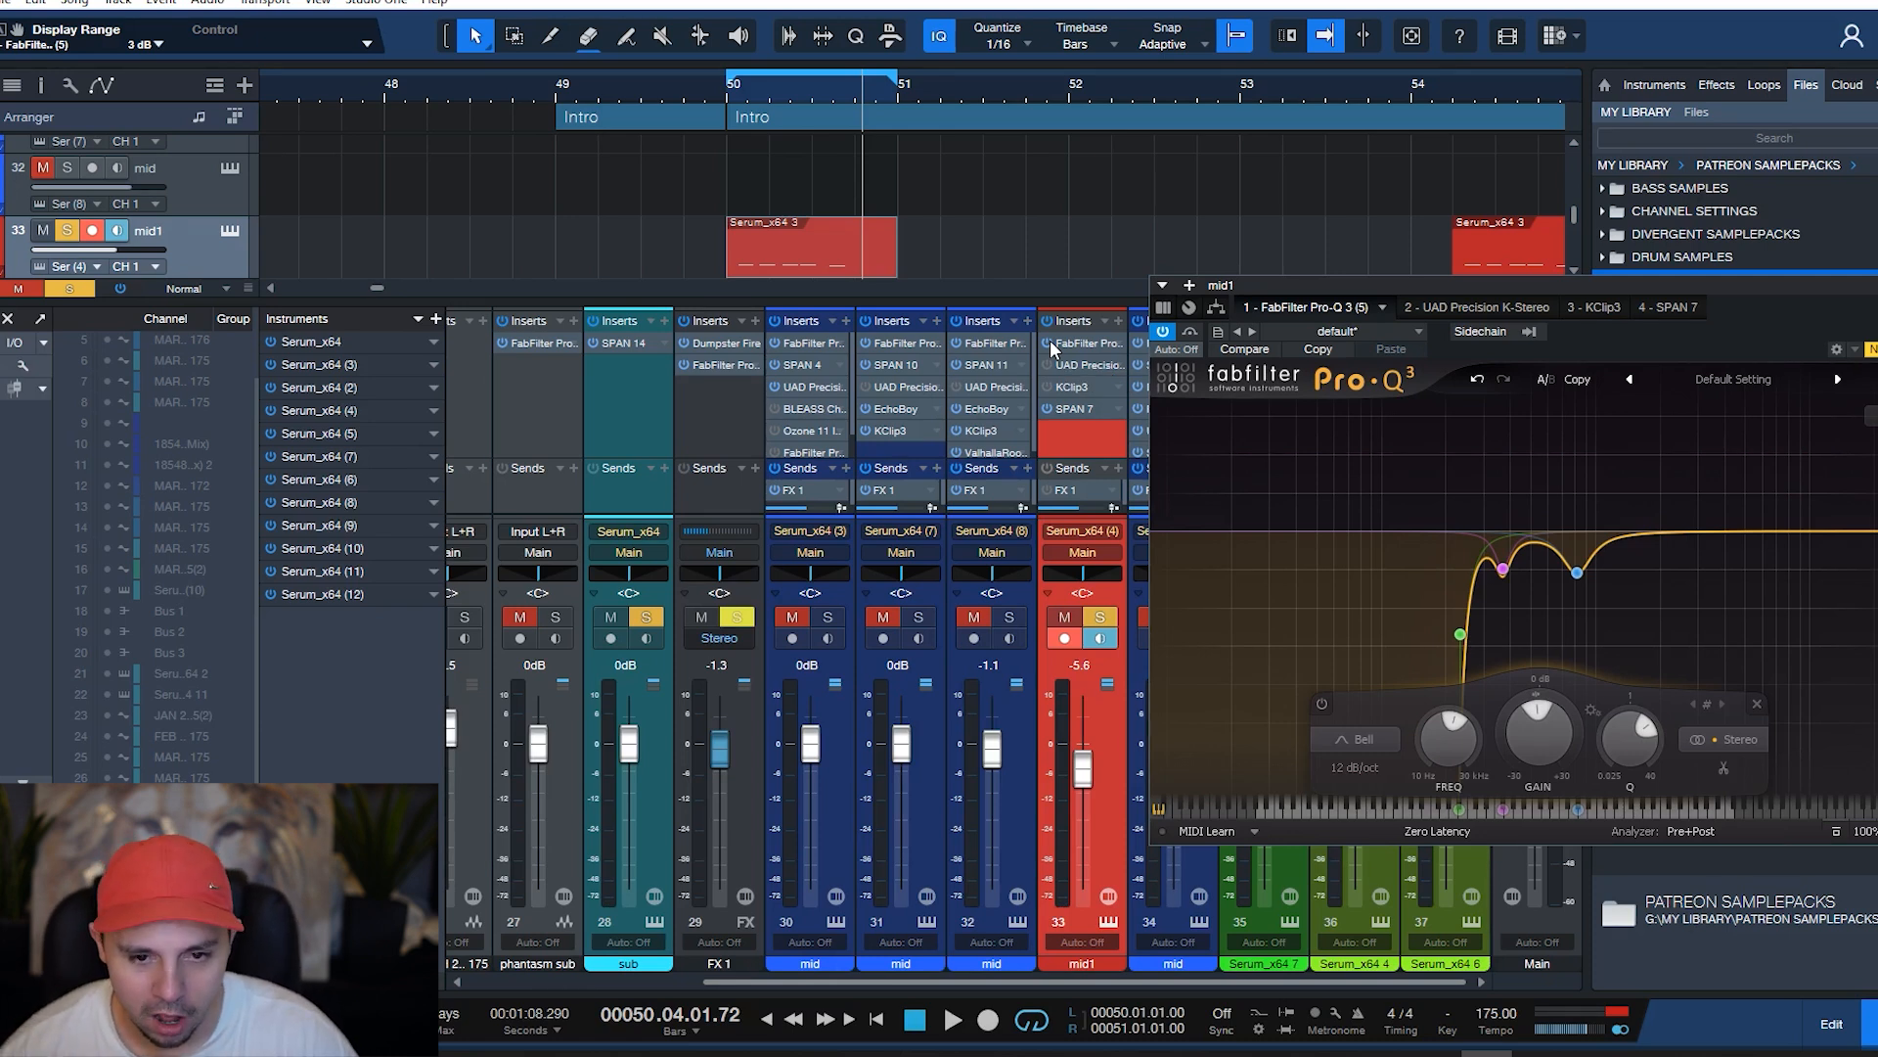
# - Open mid1's UAD Precision K-Stereo and compare the sound with the plugin bypassed and active while playing the loop
pyautogui.click(1096, 362)
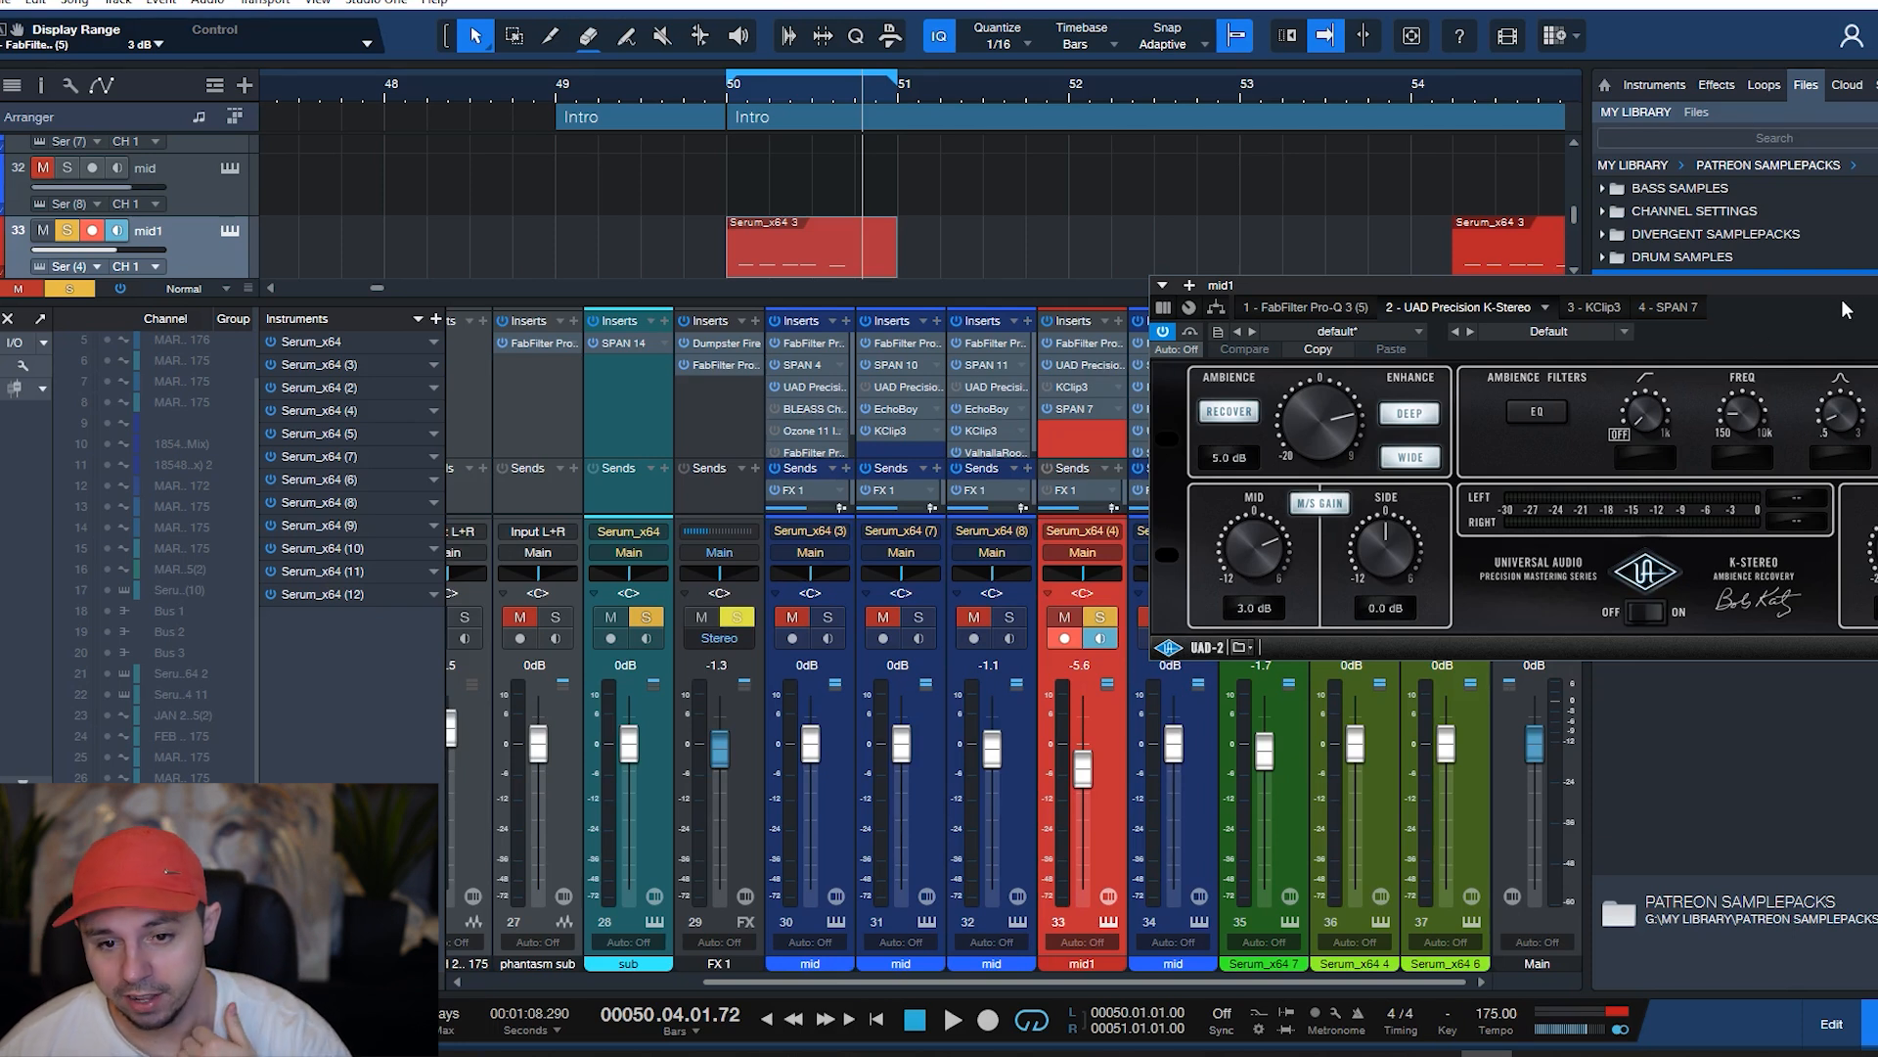
pyautogui.moveTo(1826, 308); pyautogui.dragTo(1580, 348)
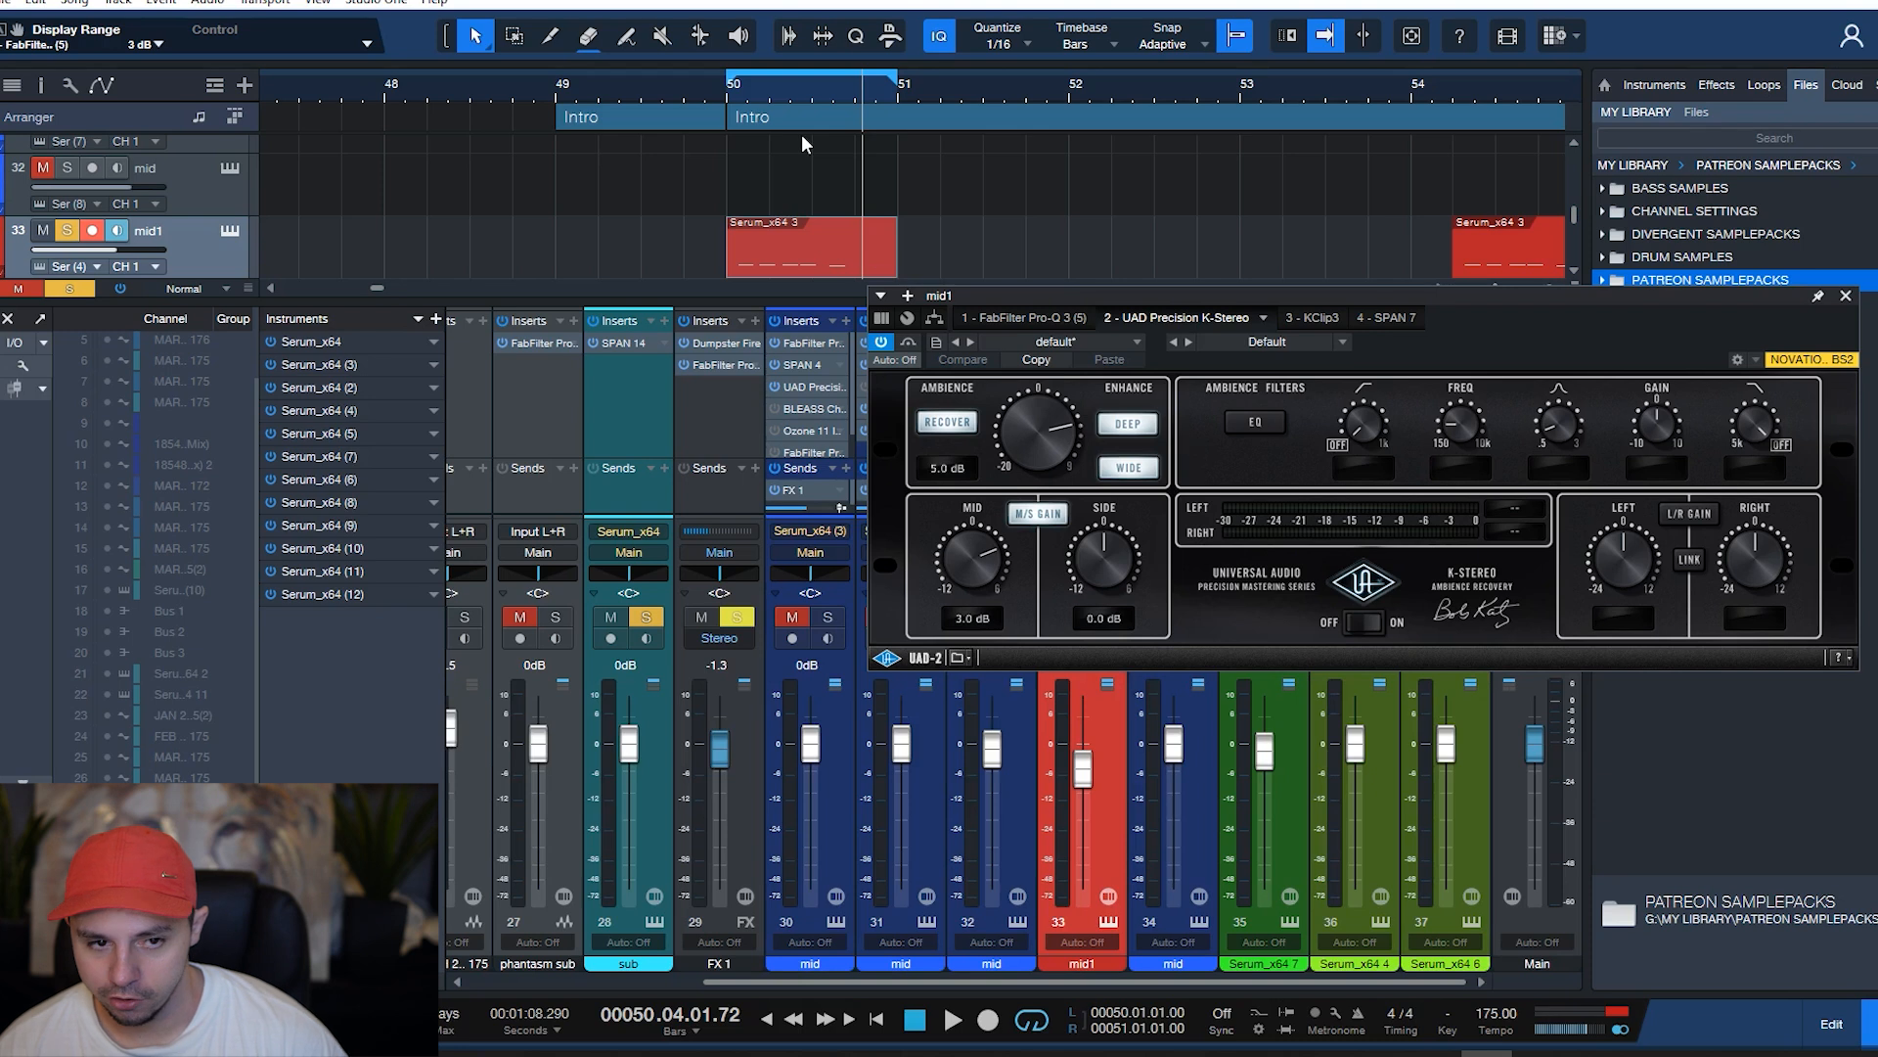
pyautogui.press('space')
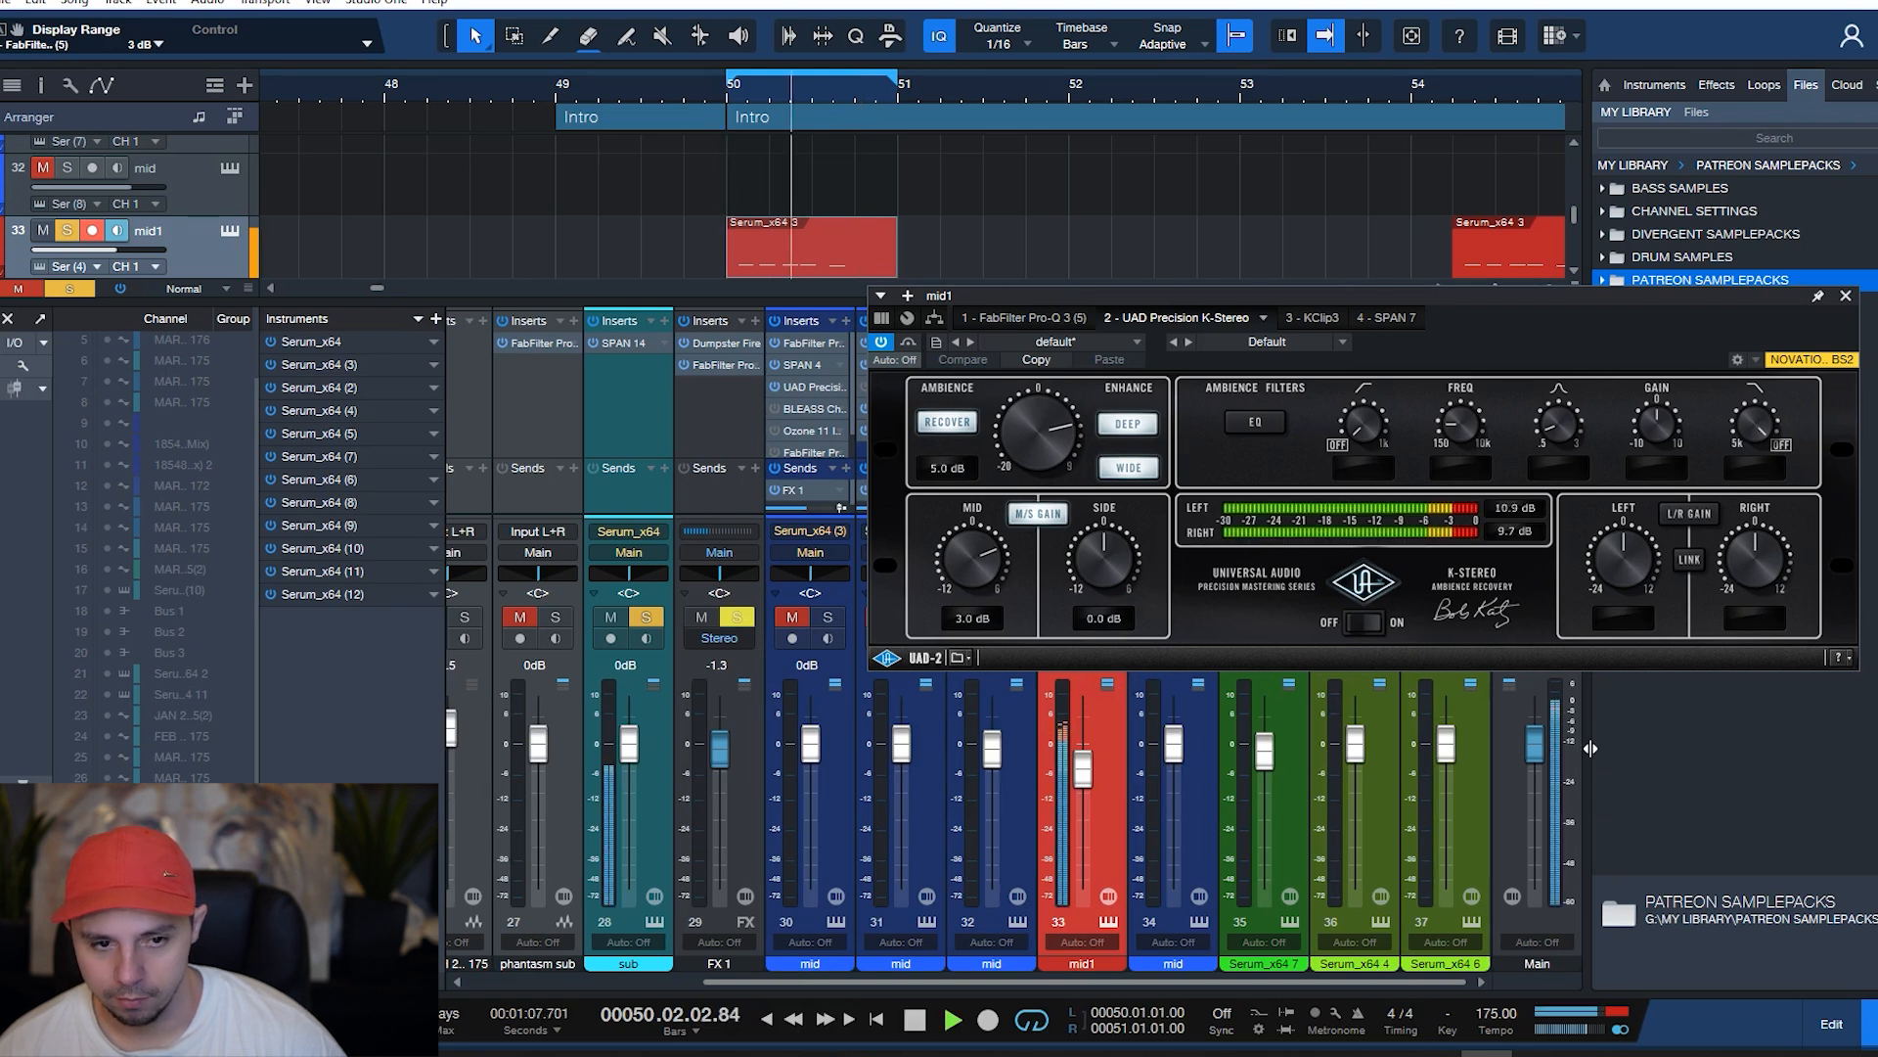
pyautogui.click(908, 339)
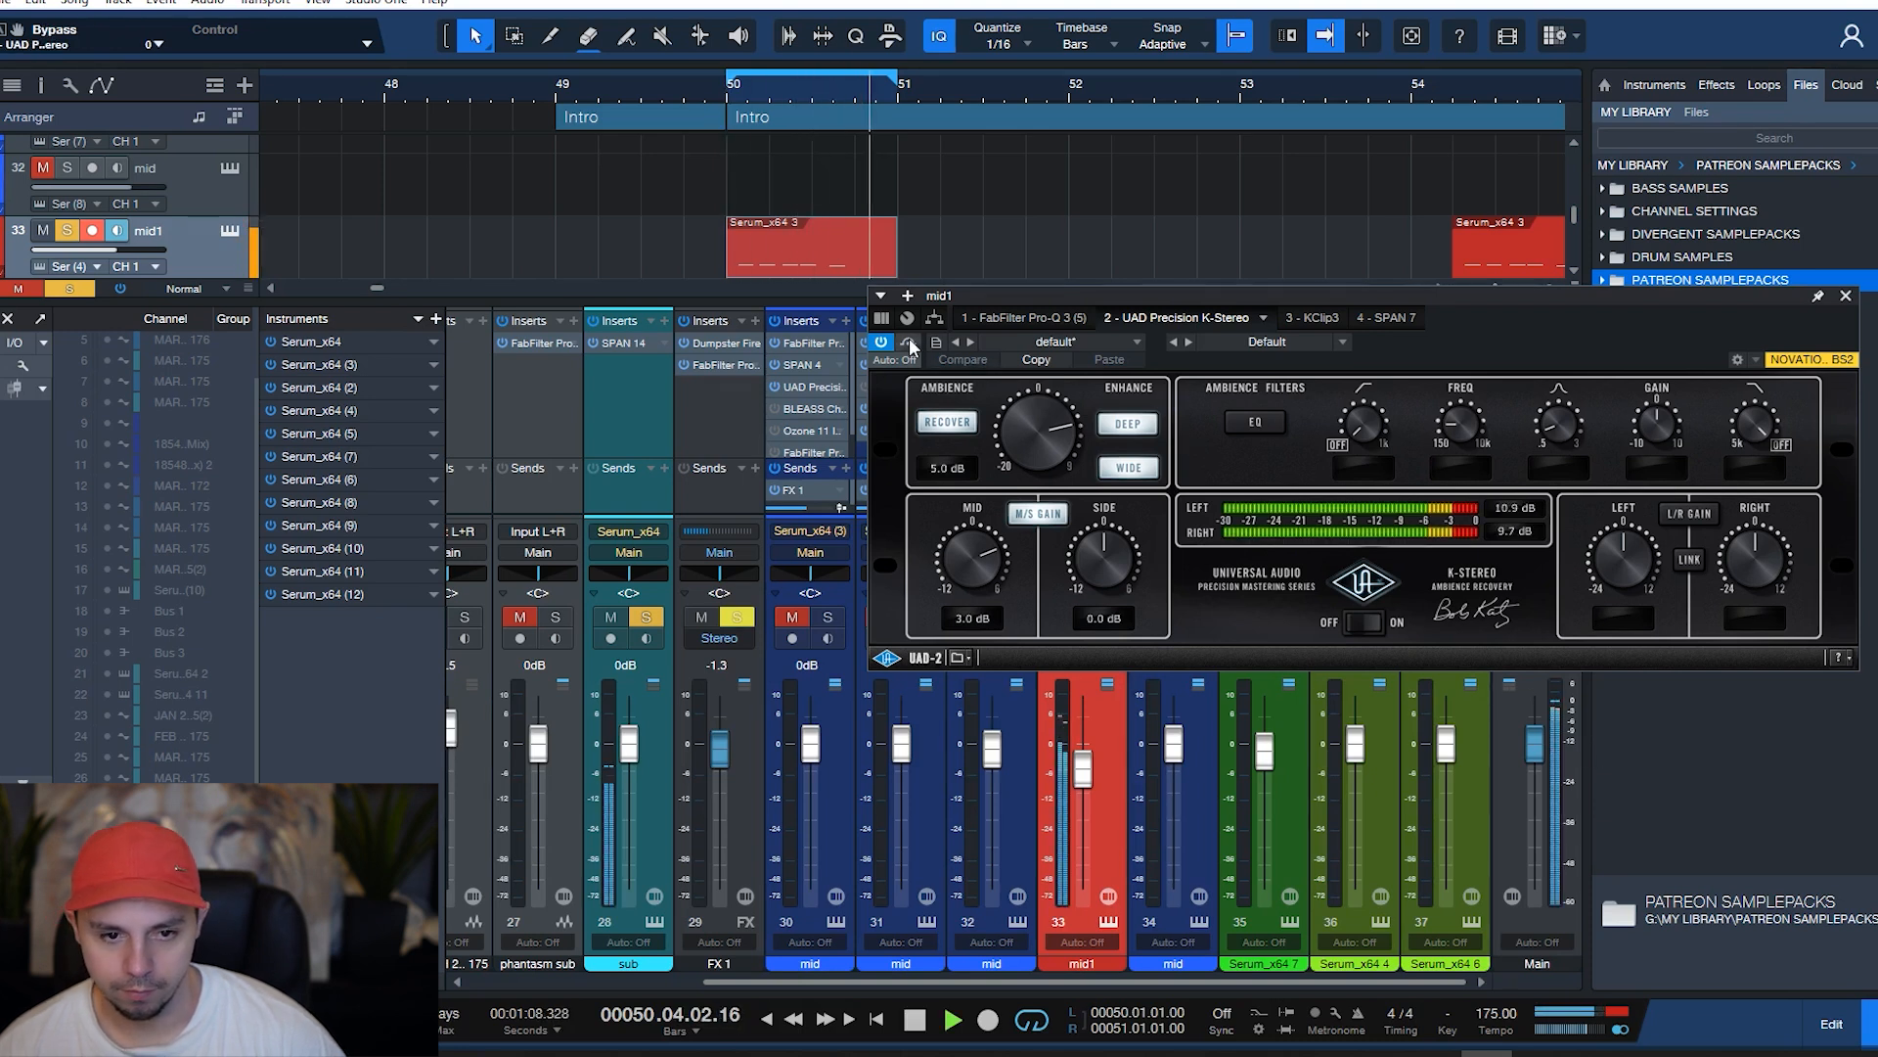
pyautogui.click(908, 339)
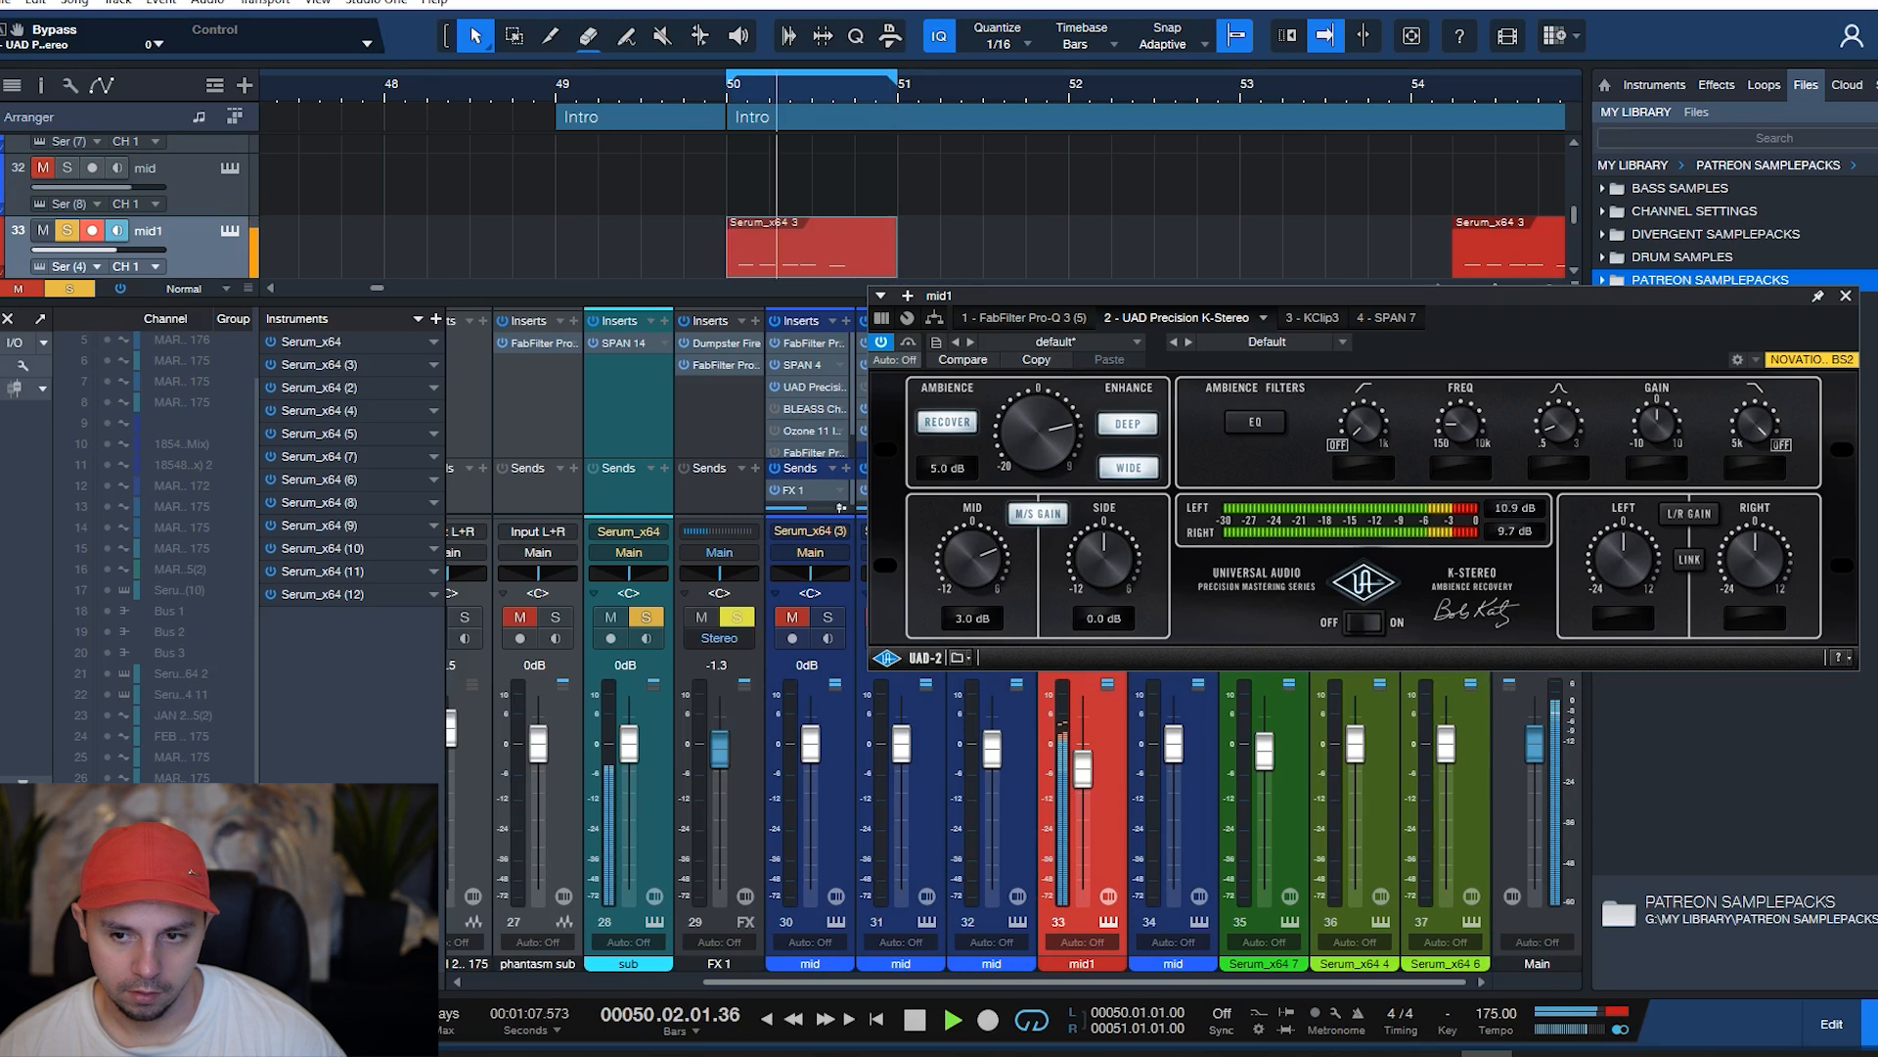
pyautogui.press('space')
pyautogui.click(1846, 296)
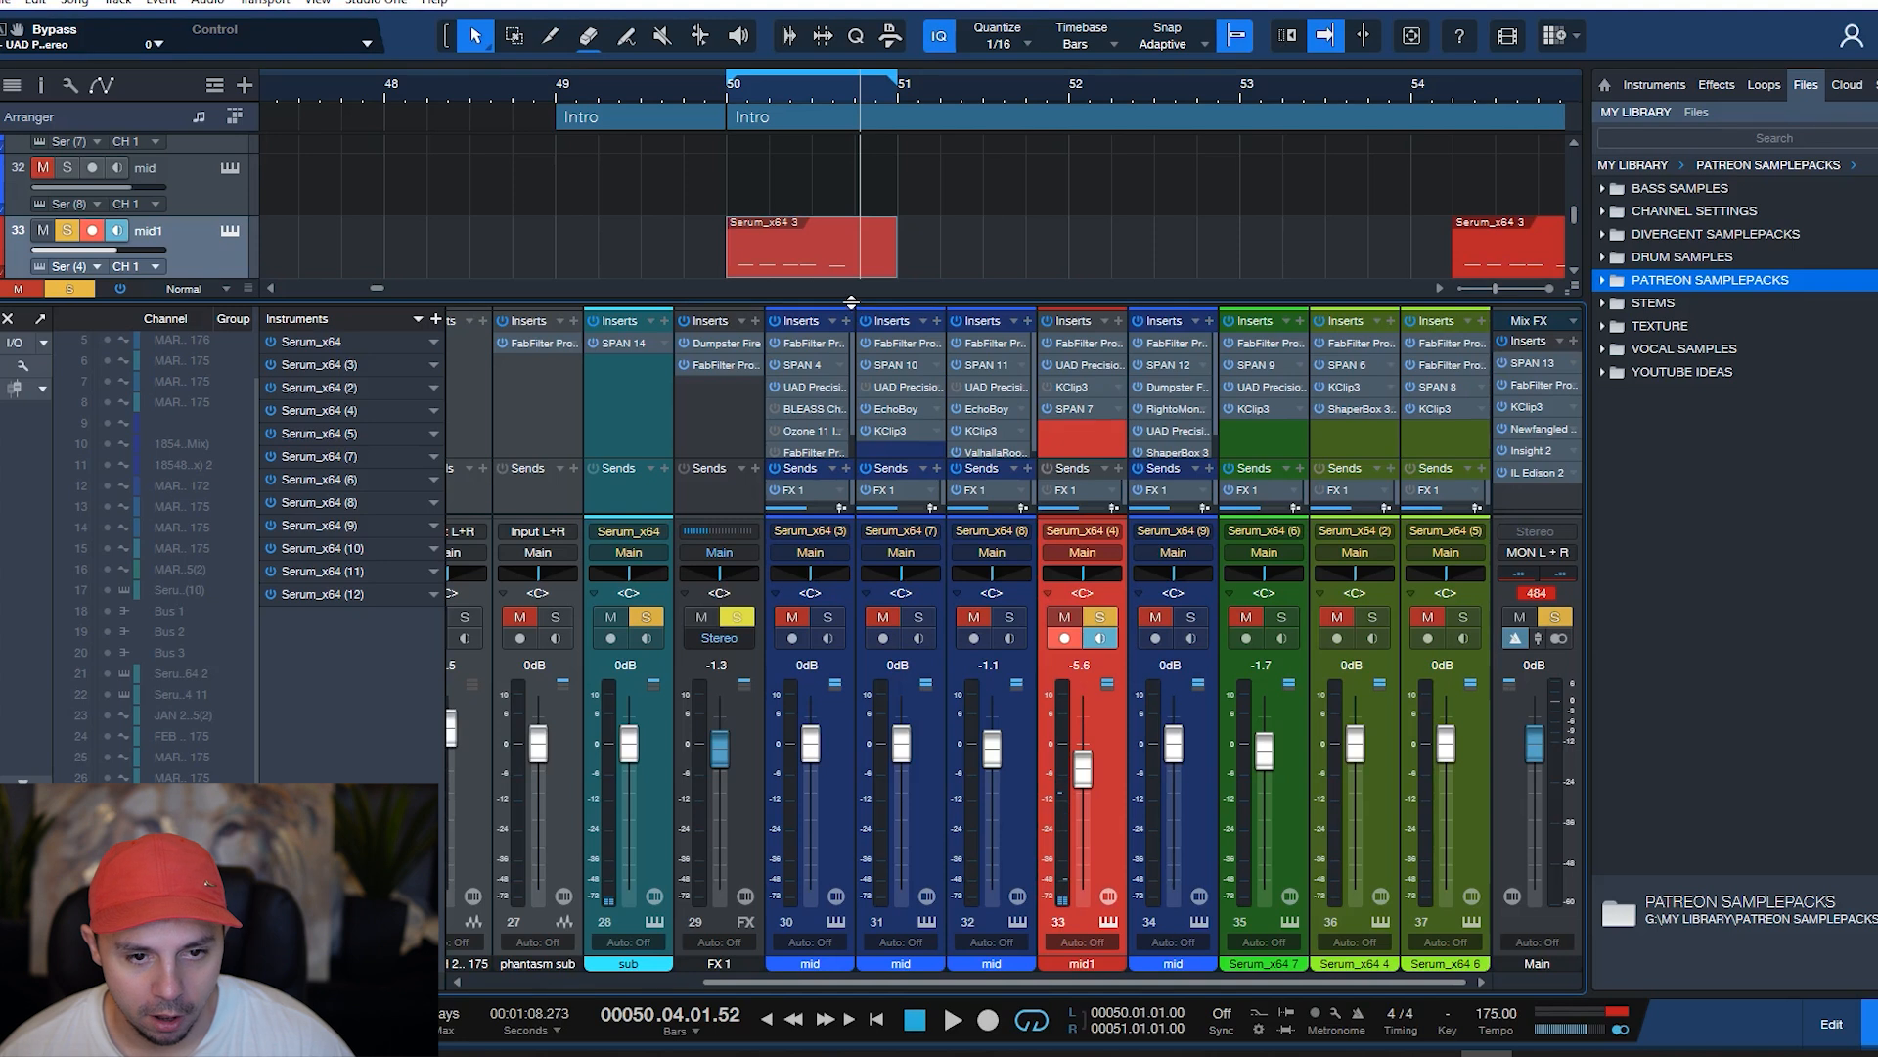
# - Enlarge the mixer's insert area and copy the FabFilter Pro-Q 3 from mid channel 30 into mid1's second insert slot
pyautogui.moveTo(852, 302); pyautogui.dragTo(851, 232)
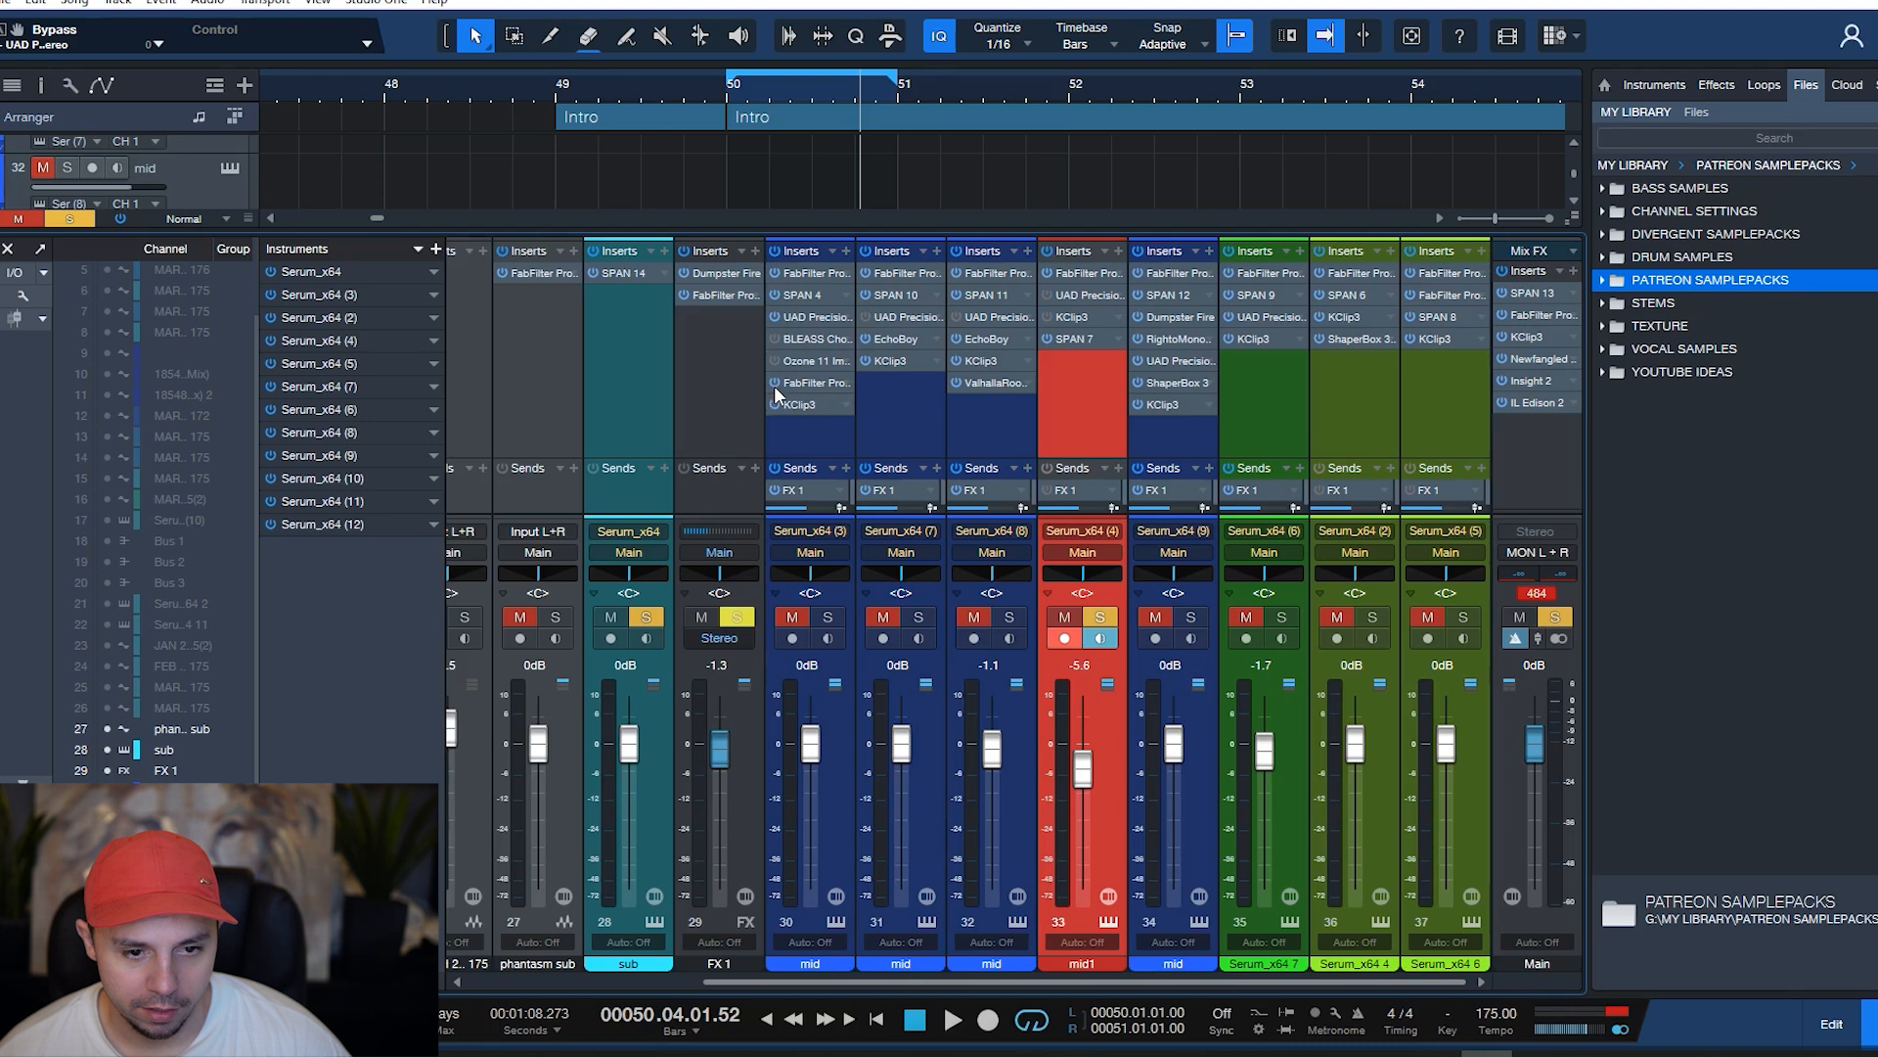
pyautogui.moveTo(806, 384); pyautogui.dragTo(1098, 386)
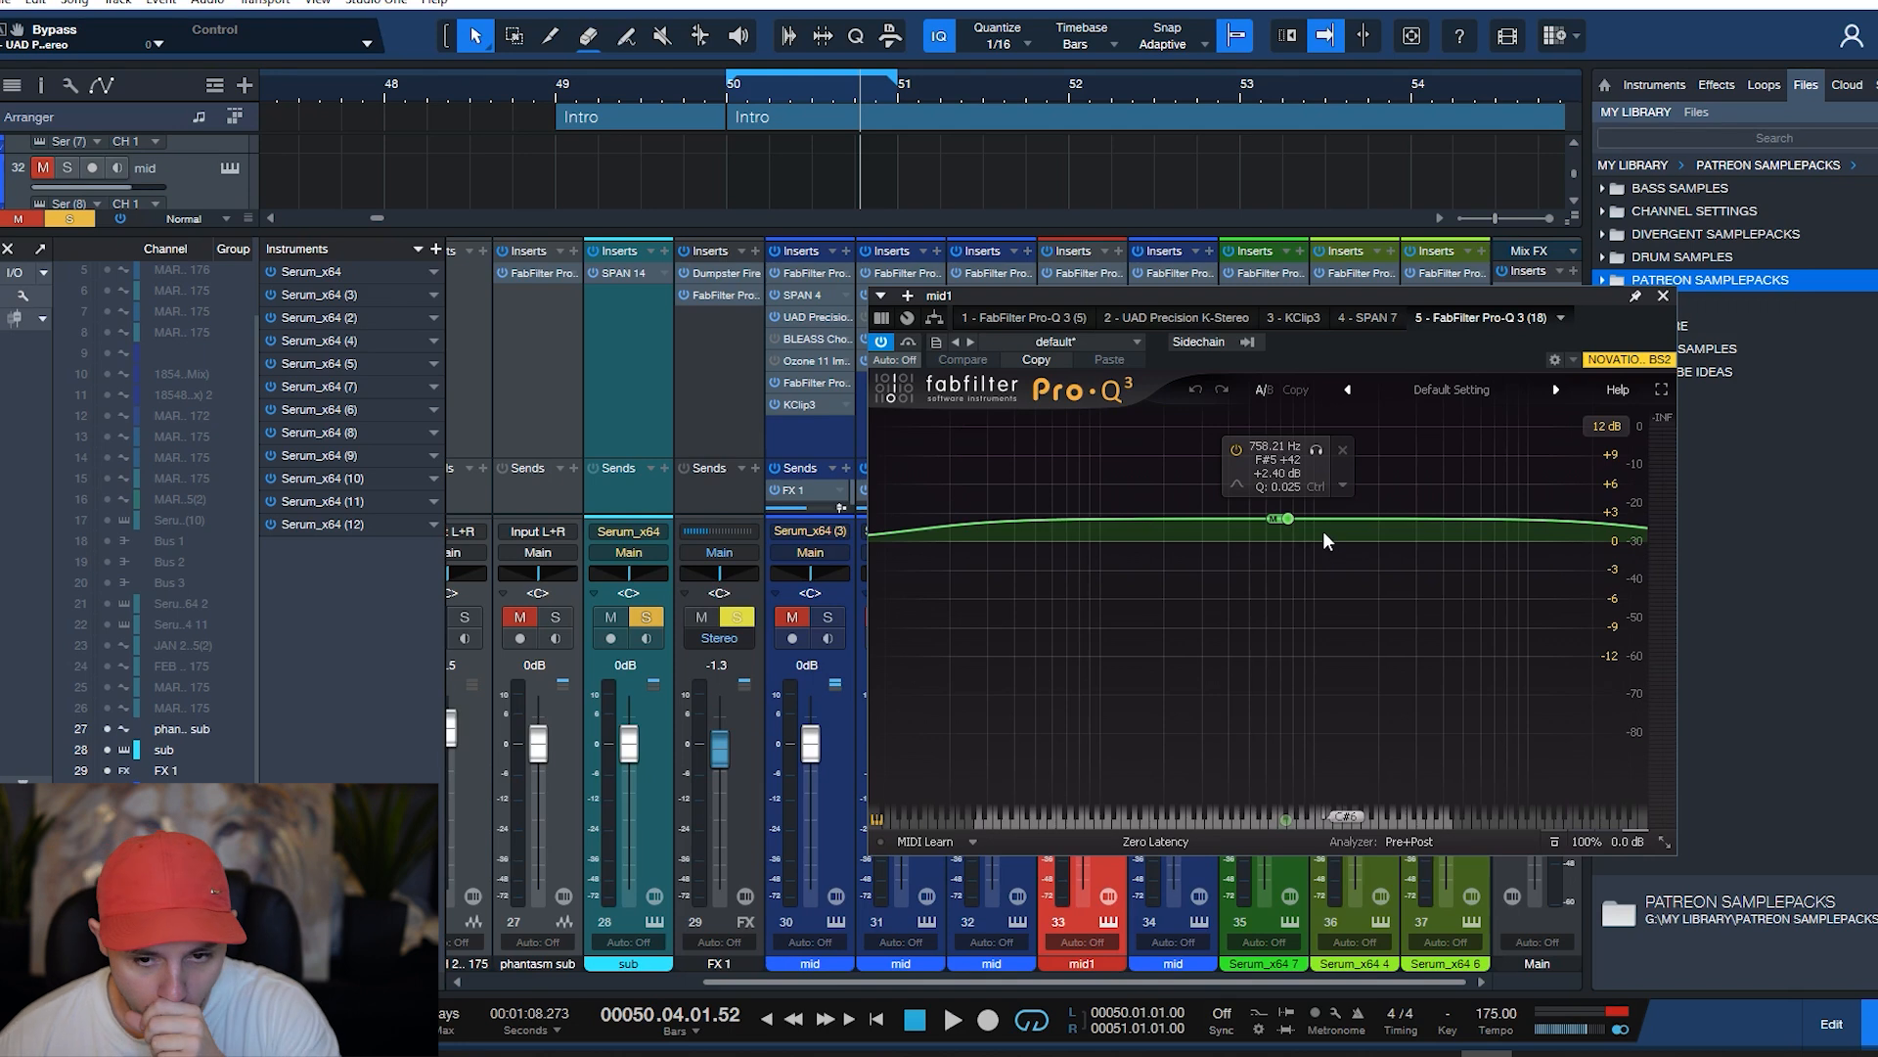
pyautogui.click(1663, 295)
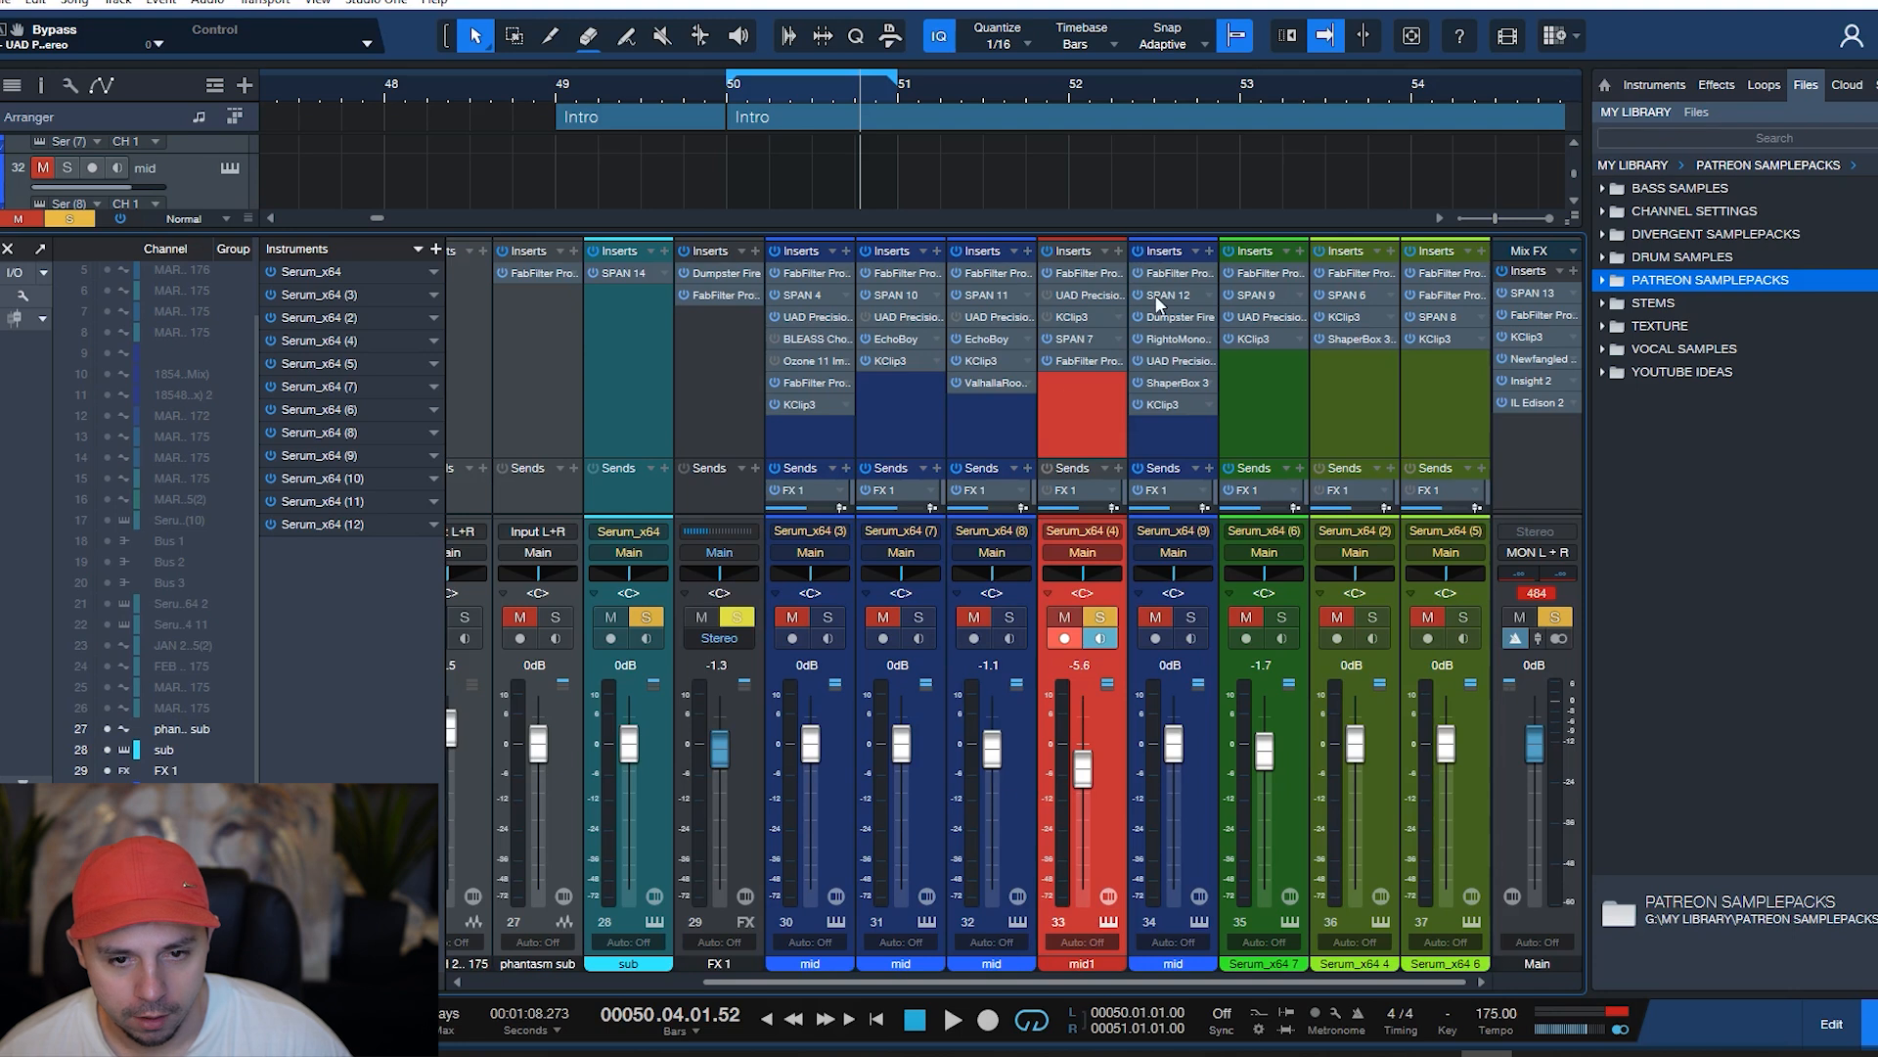
pyautogui.moveTo(1094, 361); pyautogui.dragTo(1090, 293)
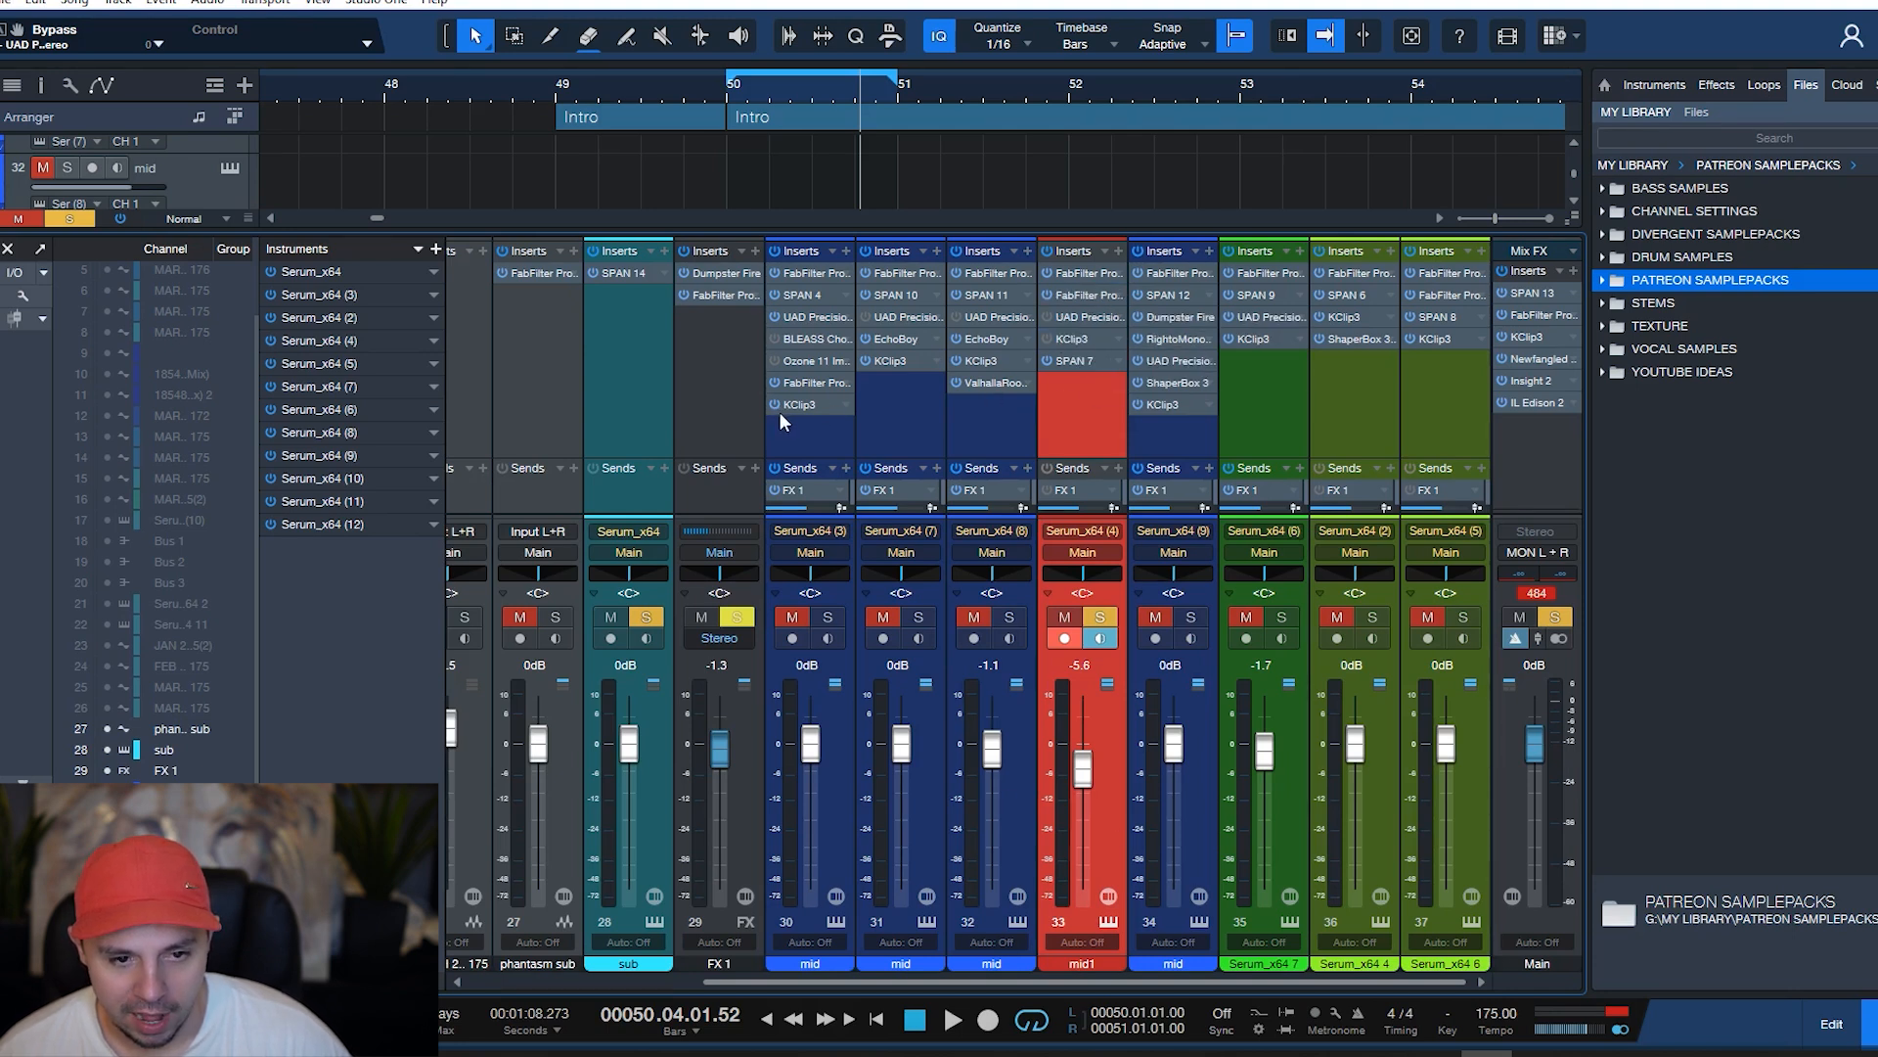
# - Copy BLEASS Chorus from mid channel 30 to mid1 and place it directly below the second Pro-Q 3
pyautogui.moveTo(888, 337); pyautogui.dragTo(1071, 407)
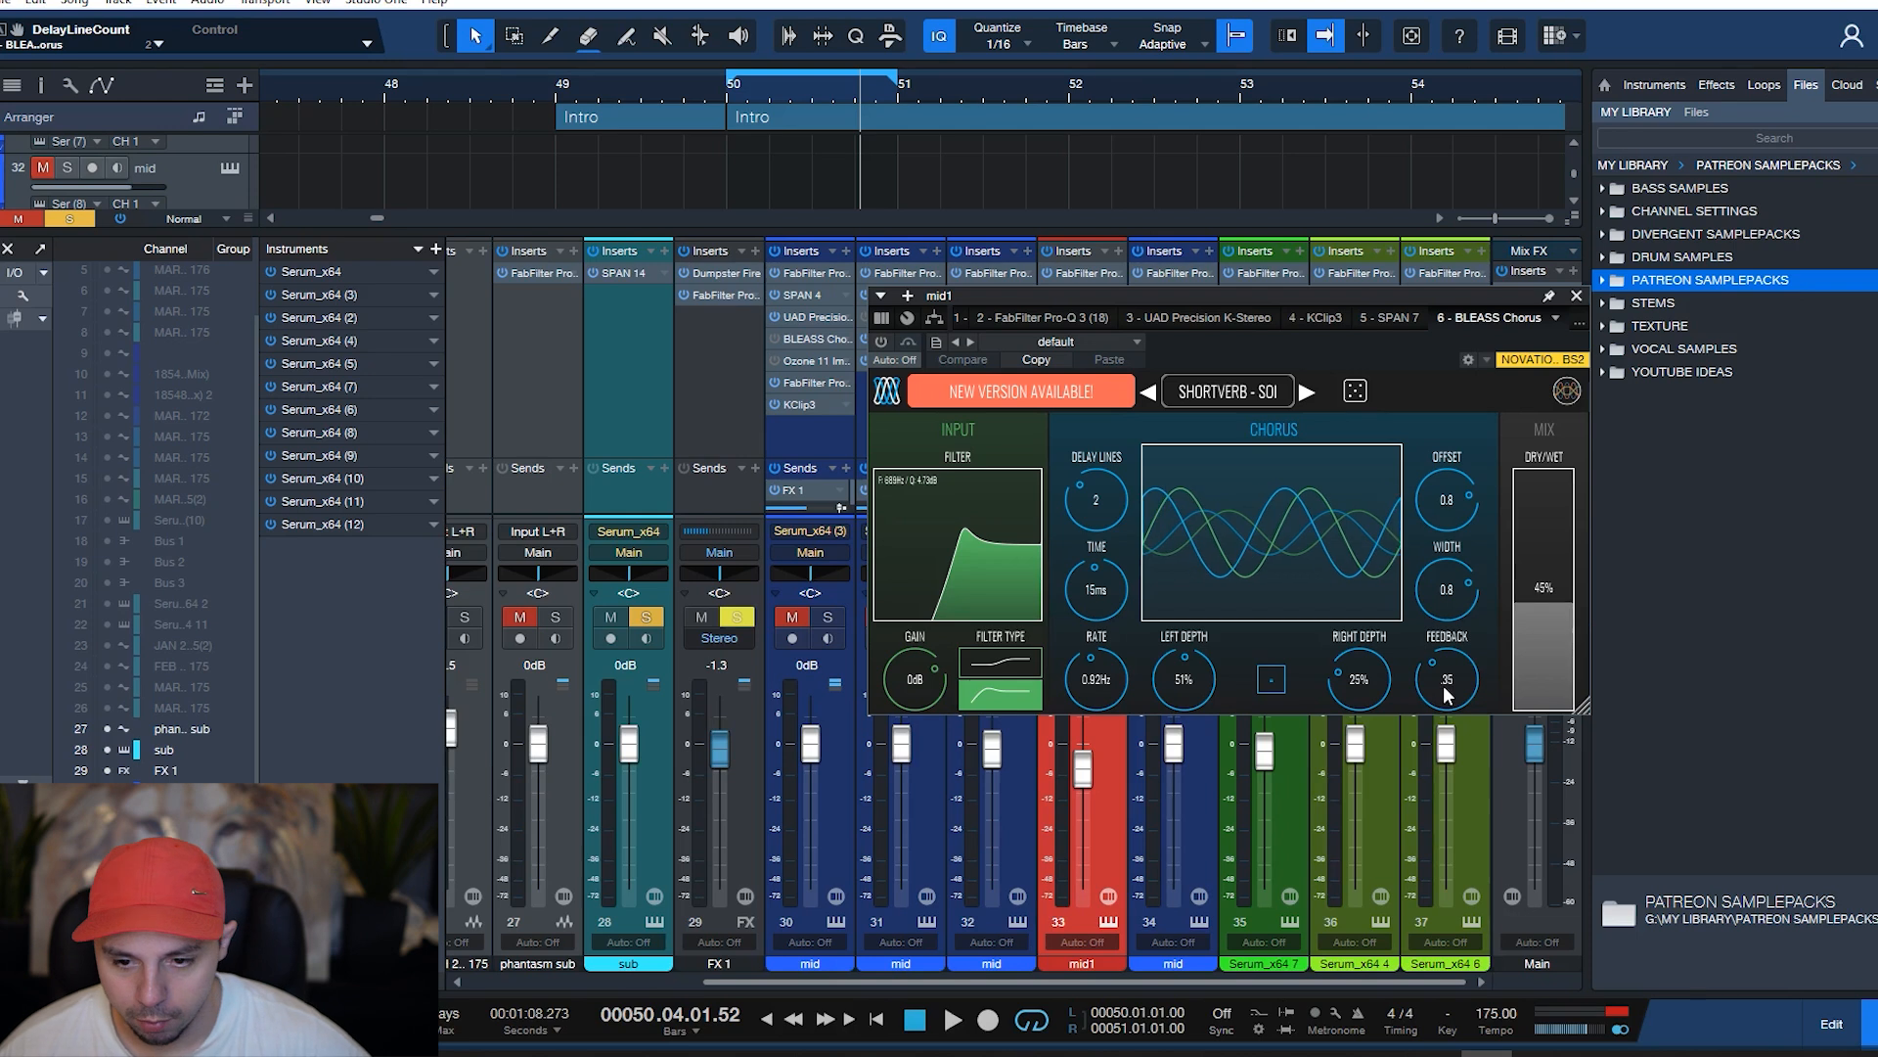
pyautogui.click(1576, 295)
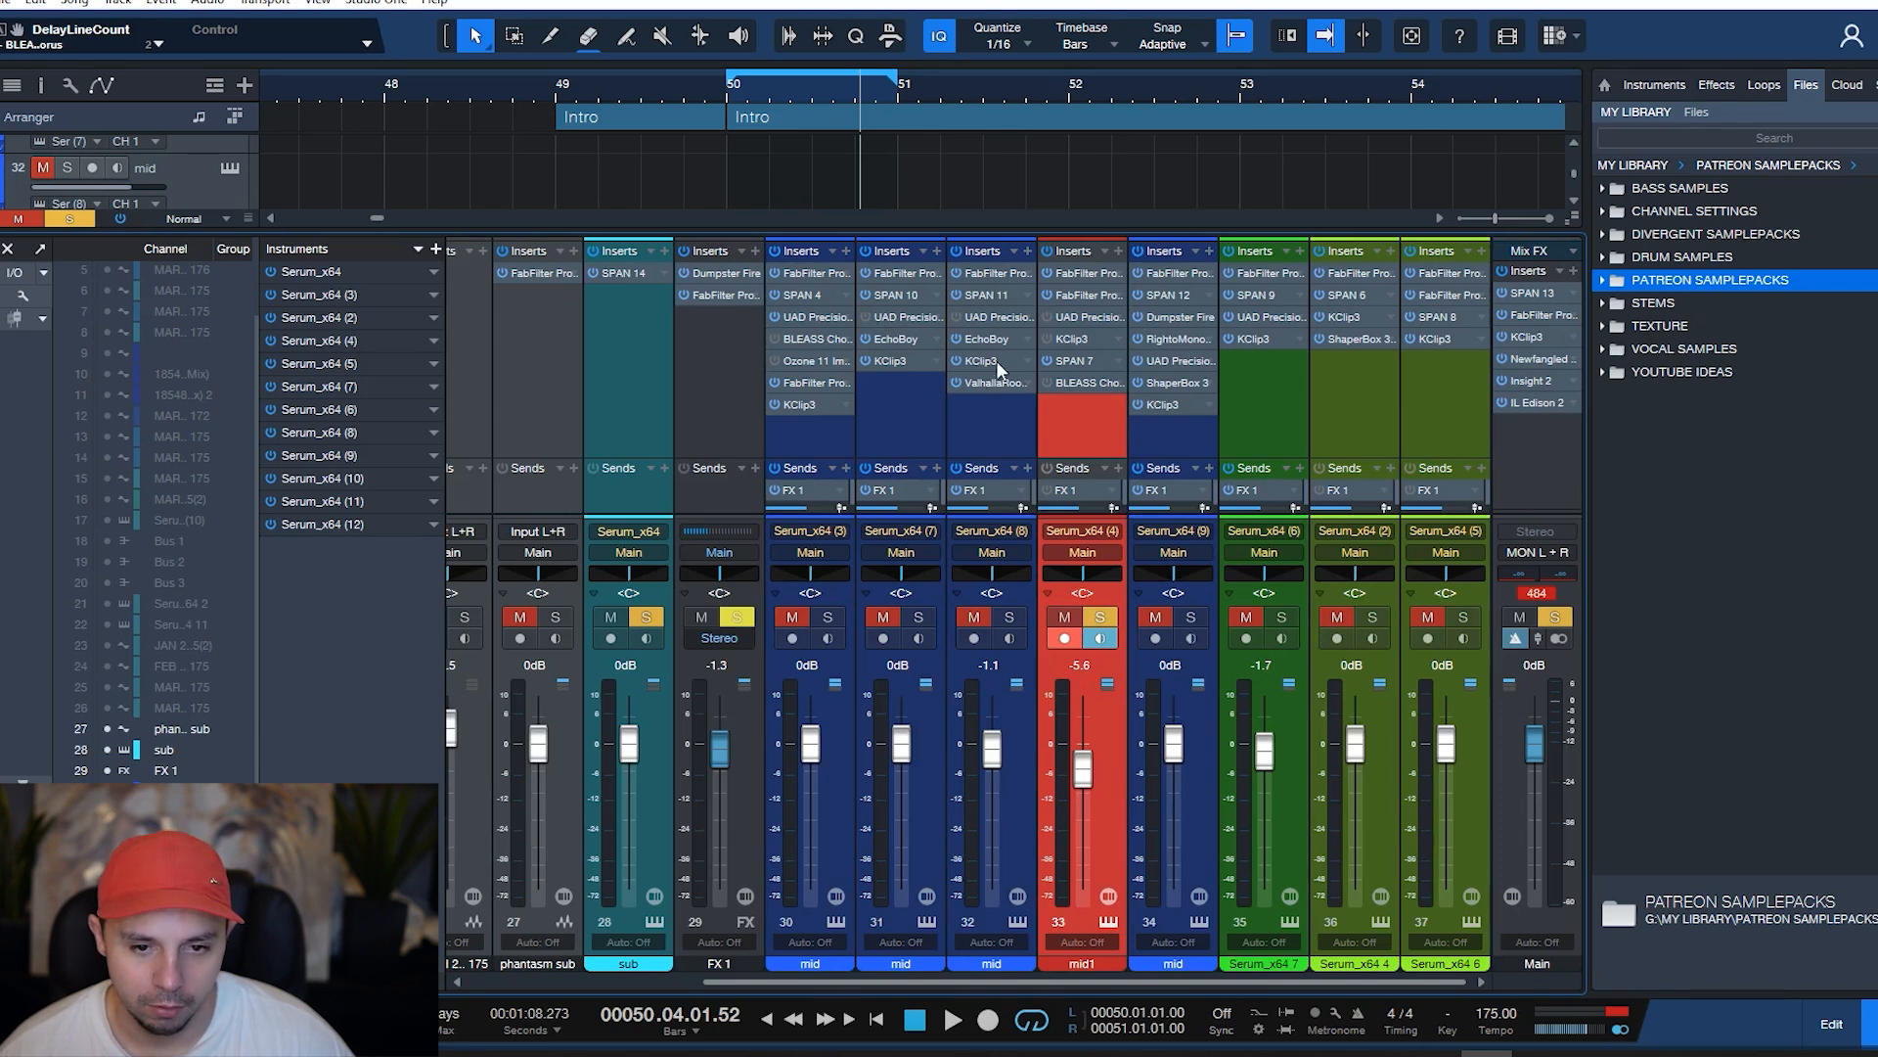
pyautogui.moveTo(1048, 384); pyautogui.dragTo(1101, 323)
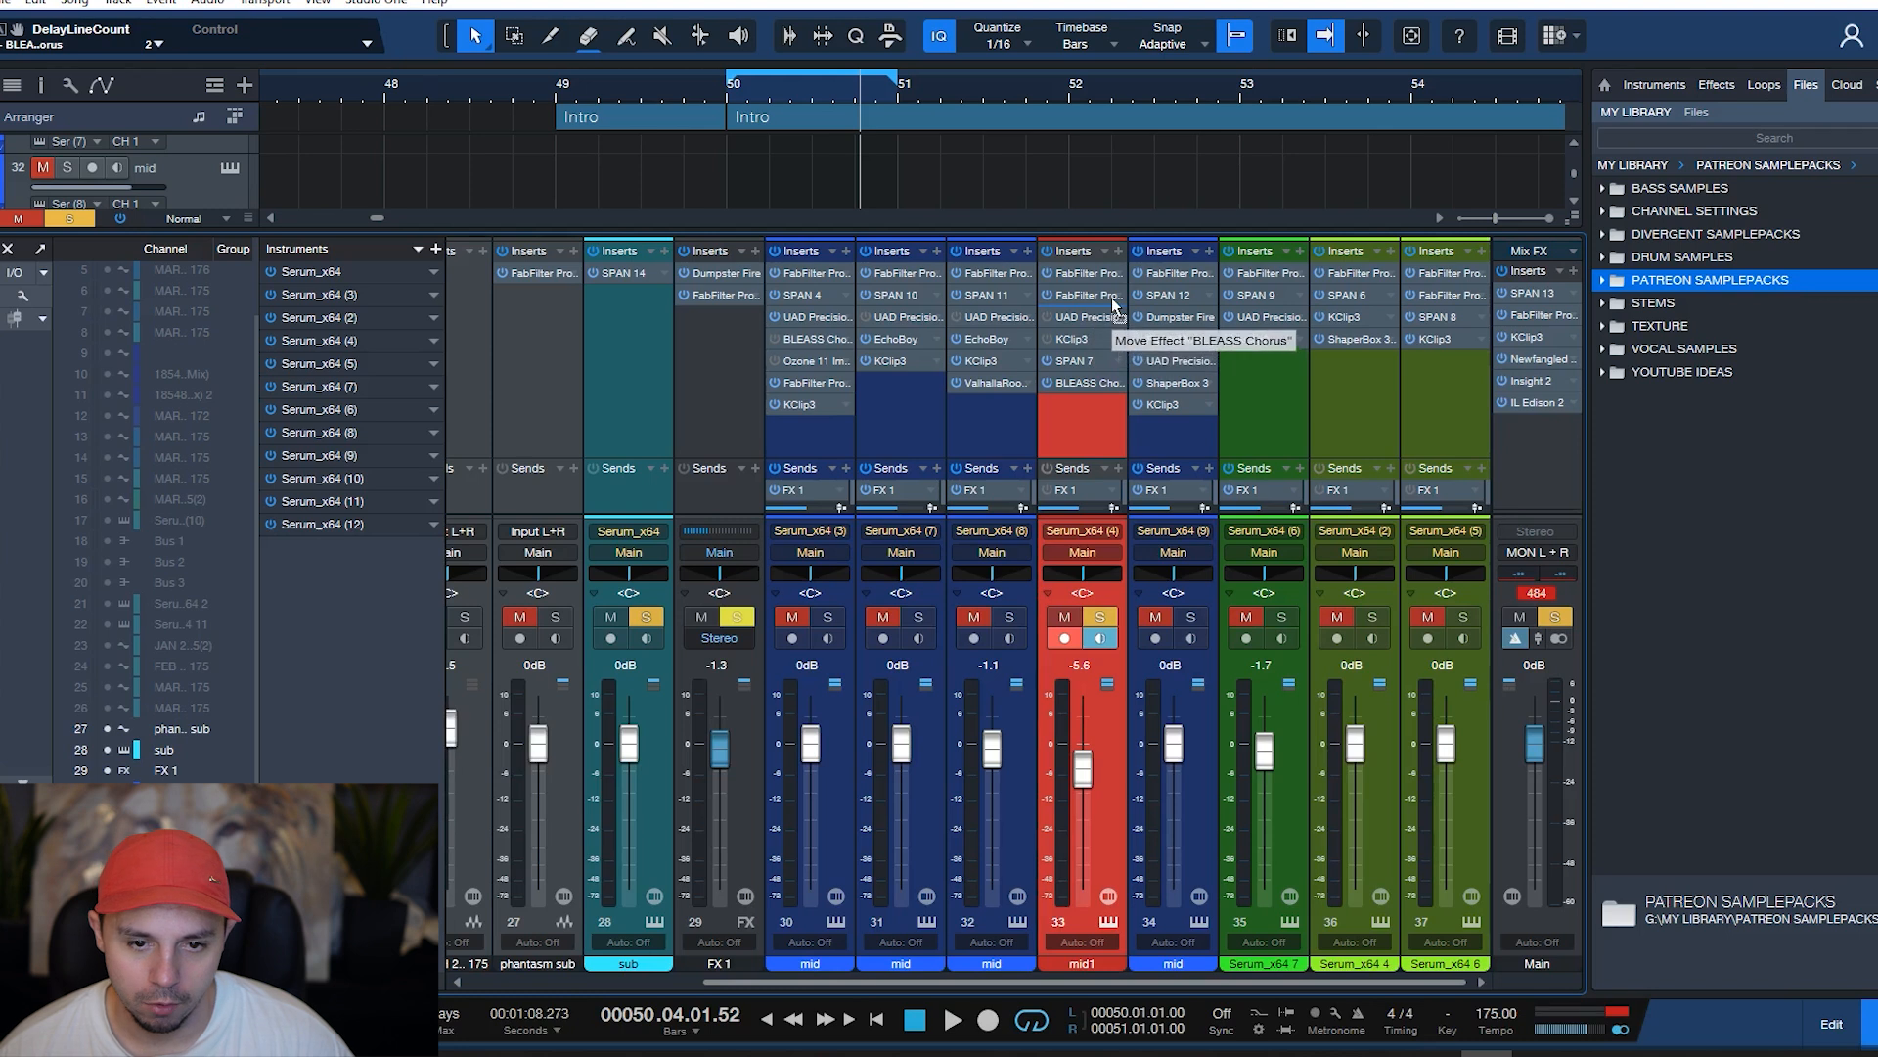
# - Play the loop repeatedly to hear mid1 with the added Pro-Q 3 and BLEASS Chorus inserts
pyautogui.press('space')
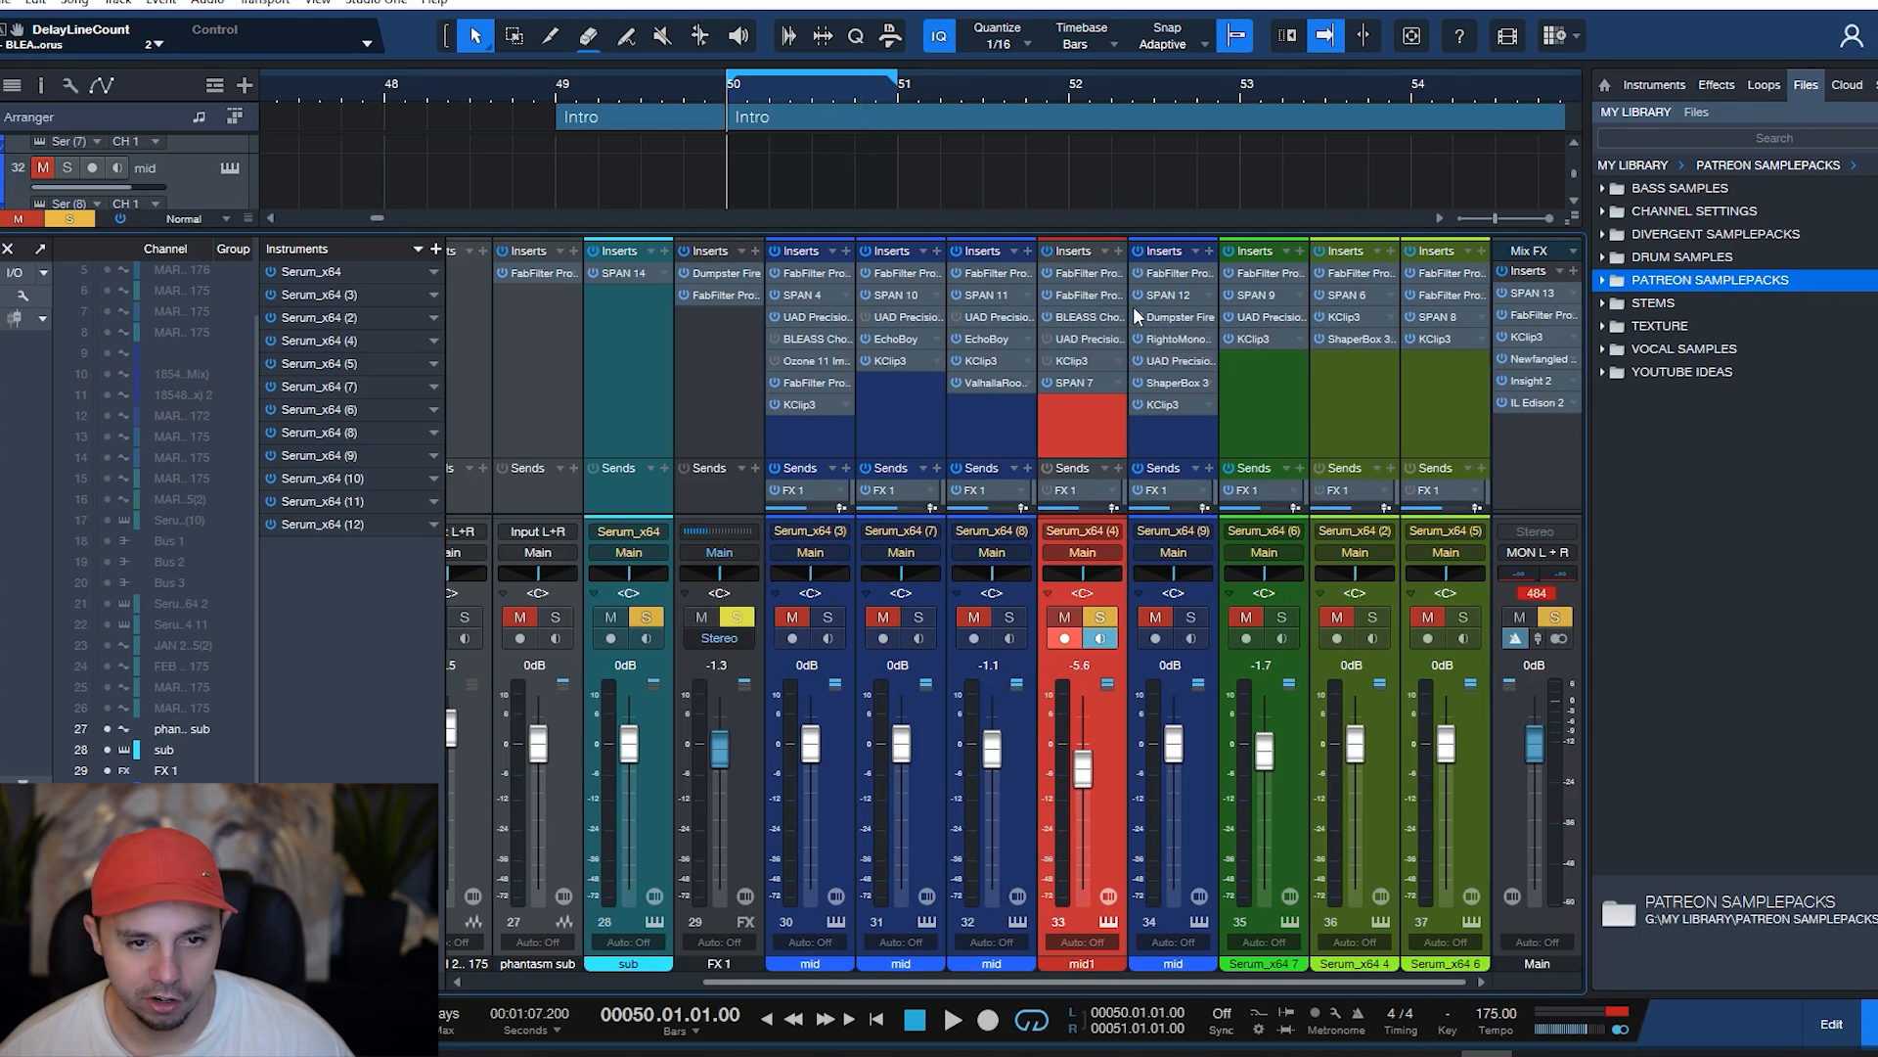
pyautogui.press('space')
pyautogui.press('space')
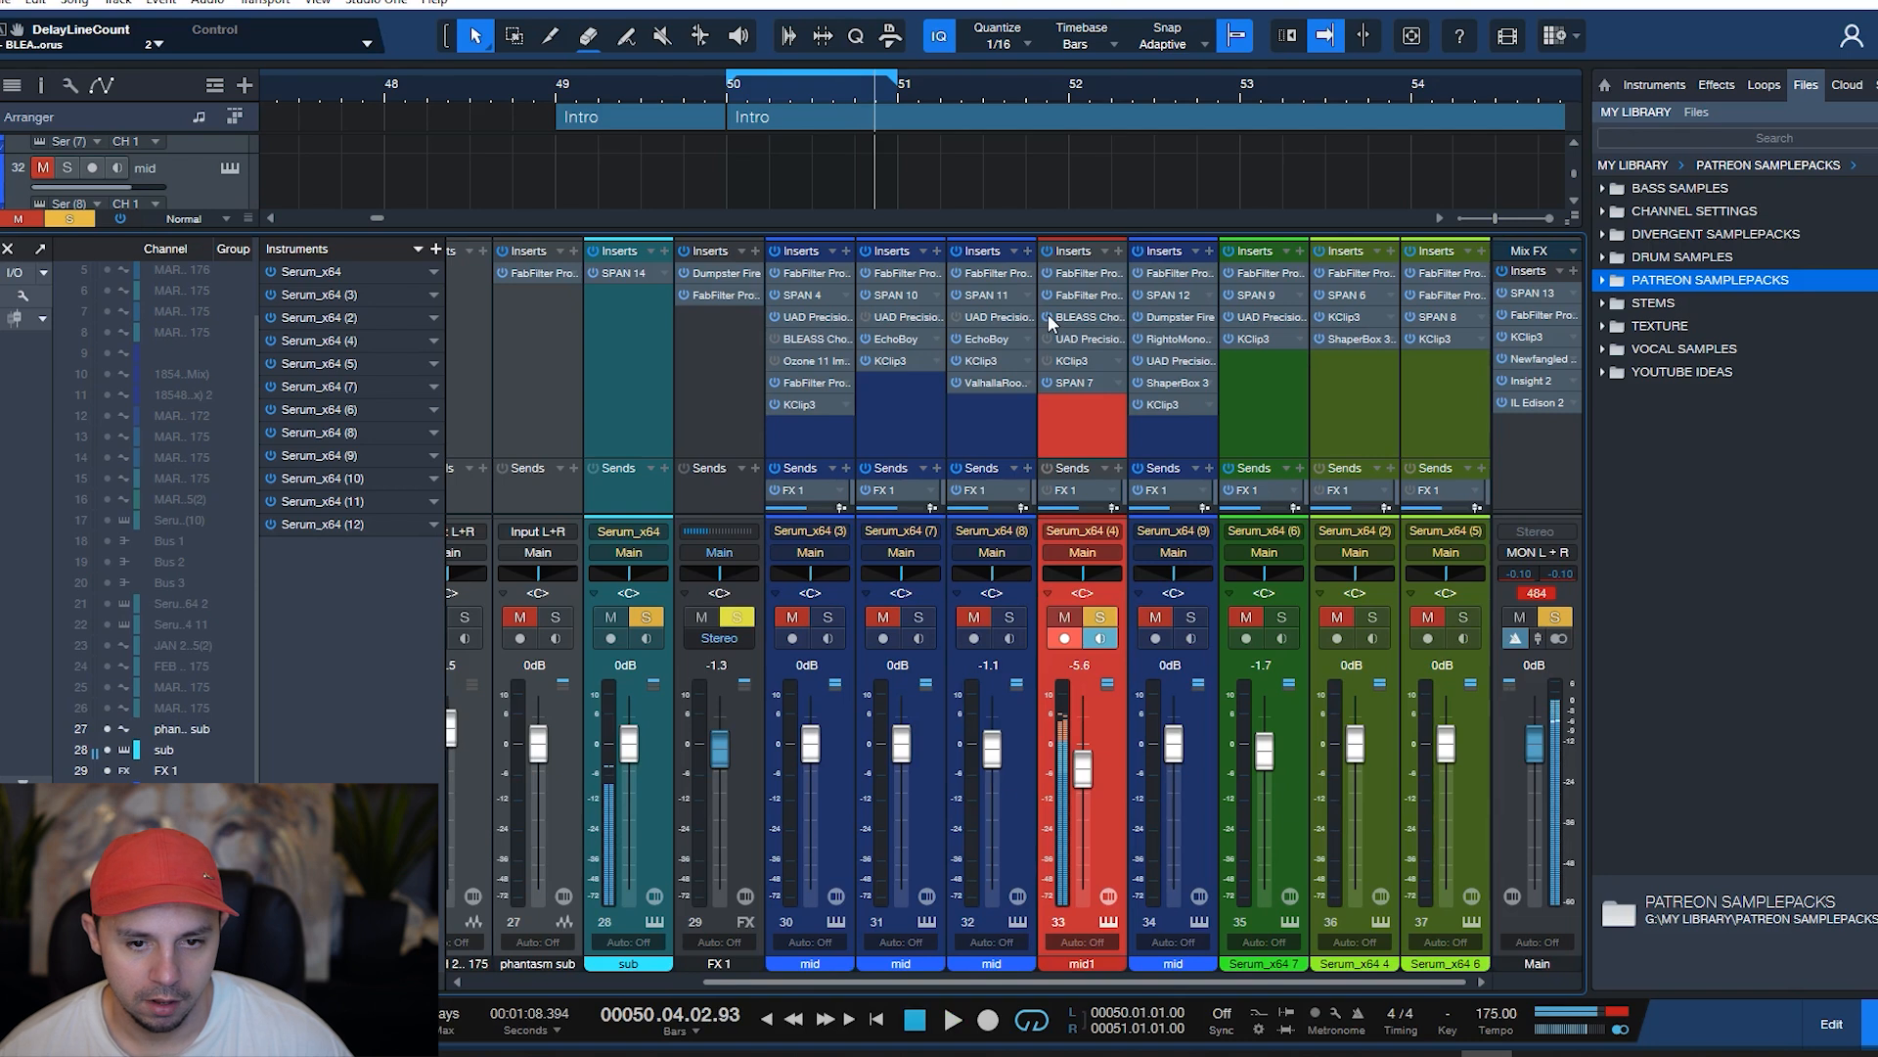
pyautogui.click(1037, 286)
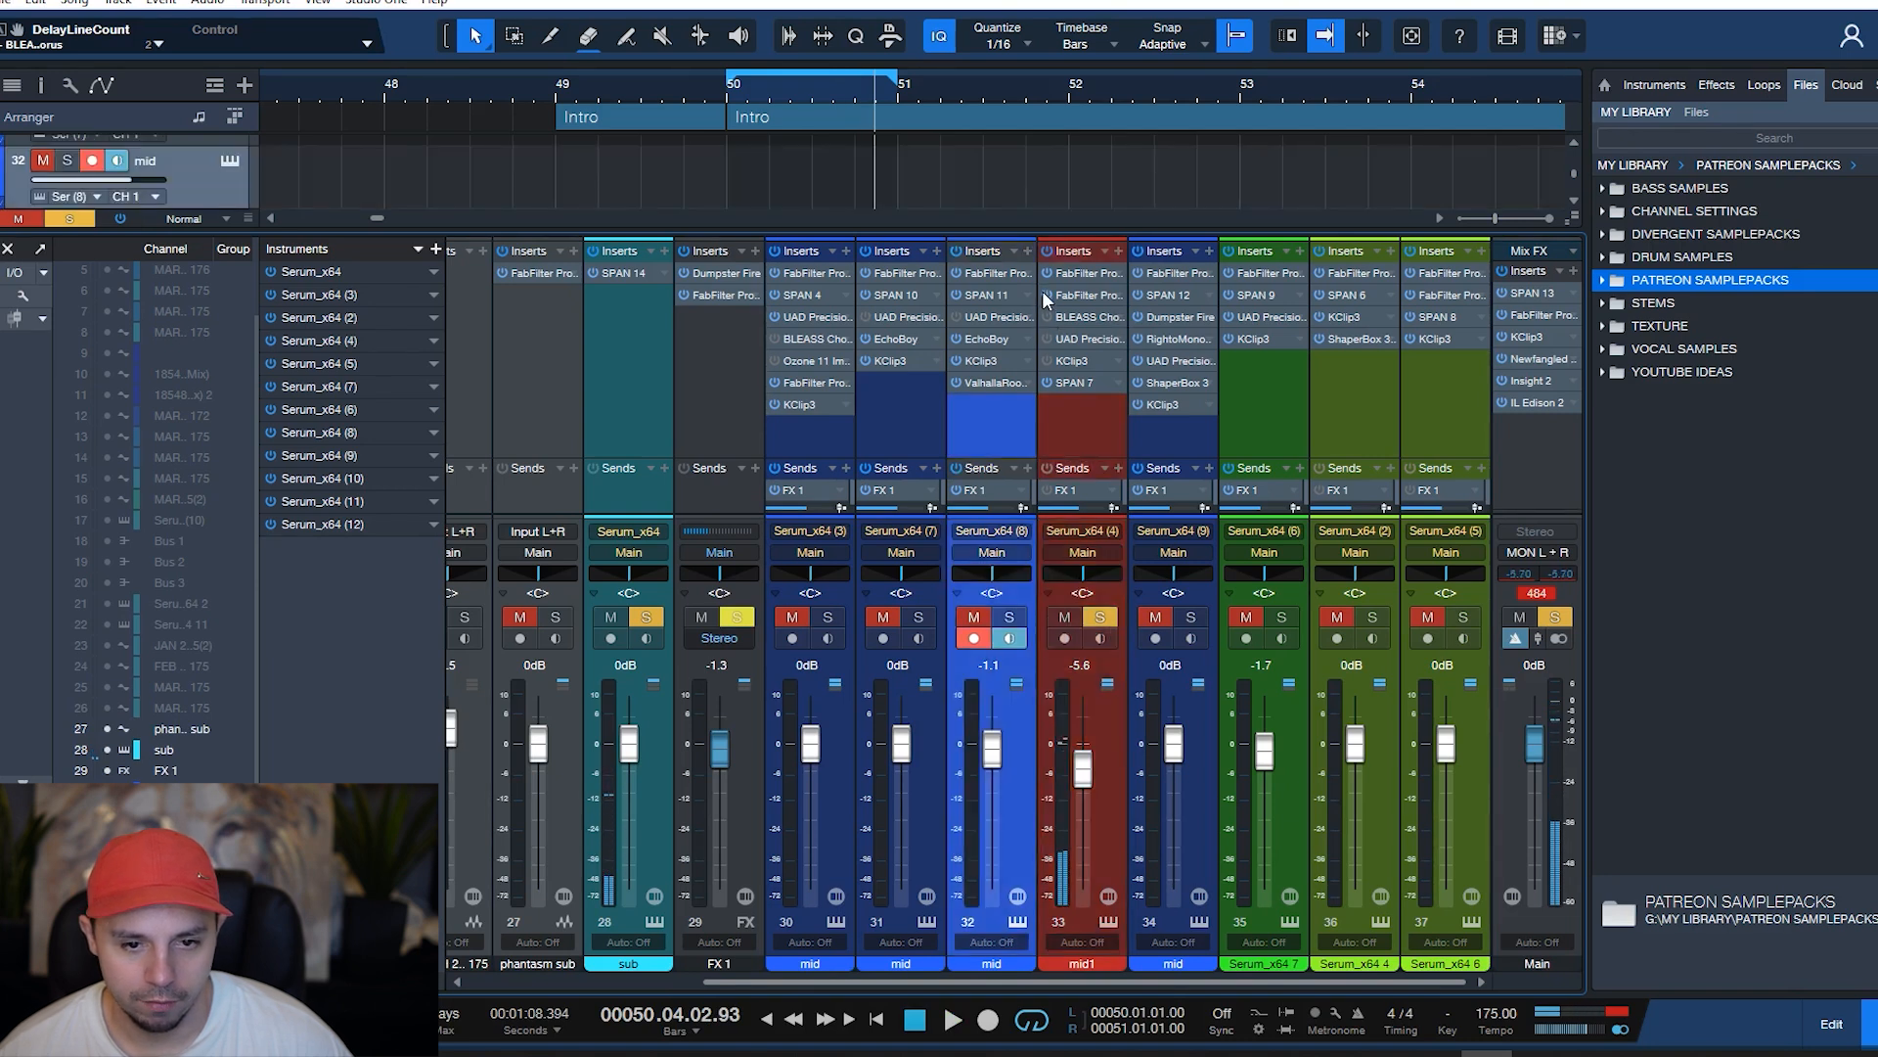
pyautogui.press('space')
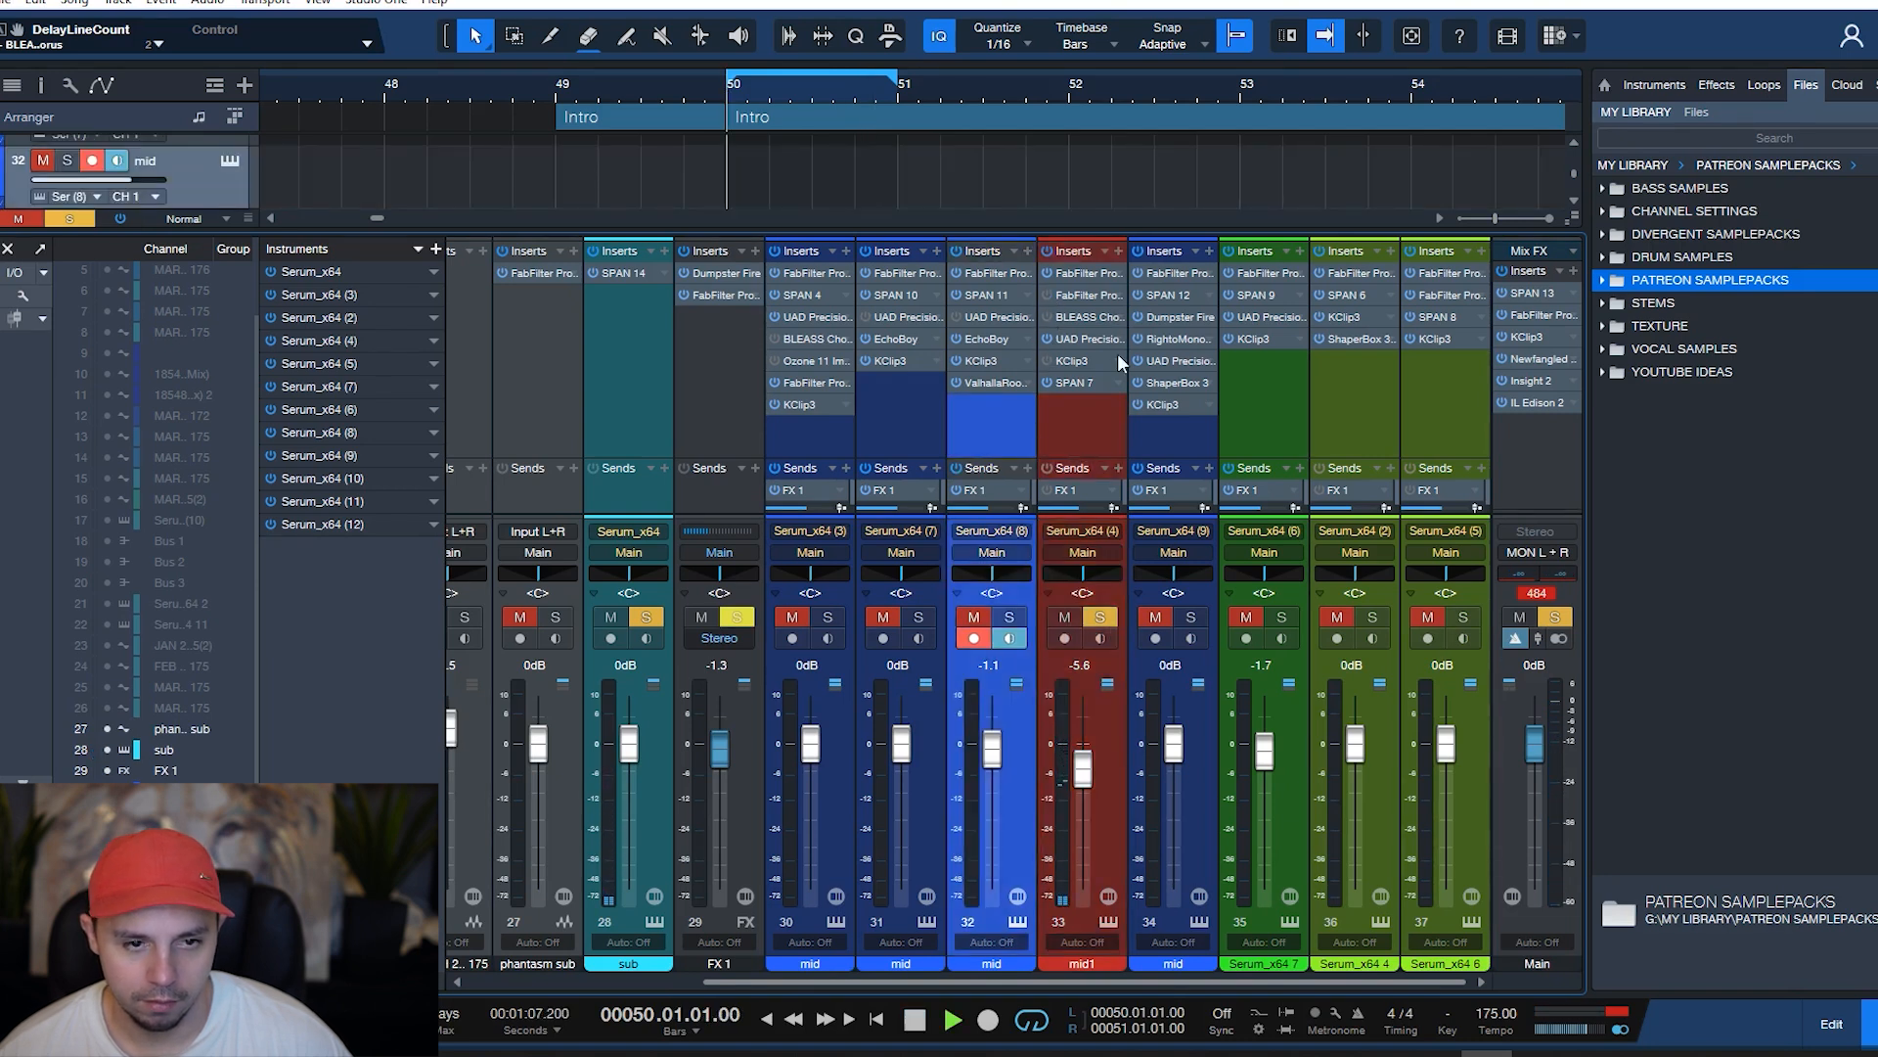
pyautogui.press('space')
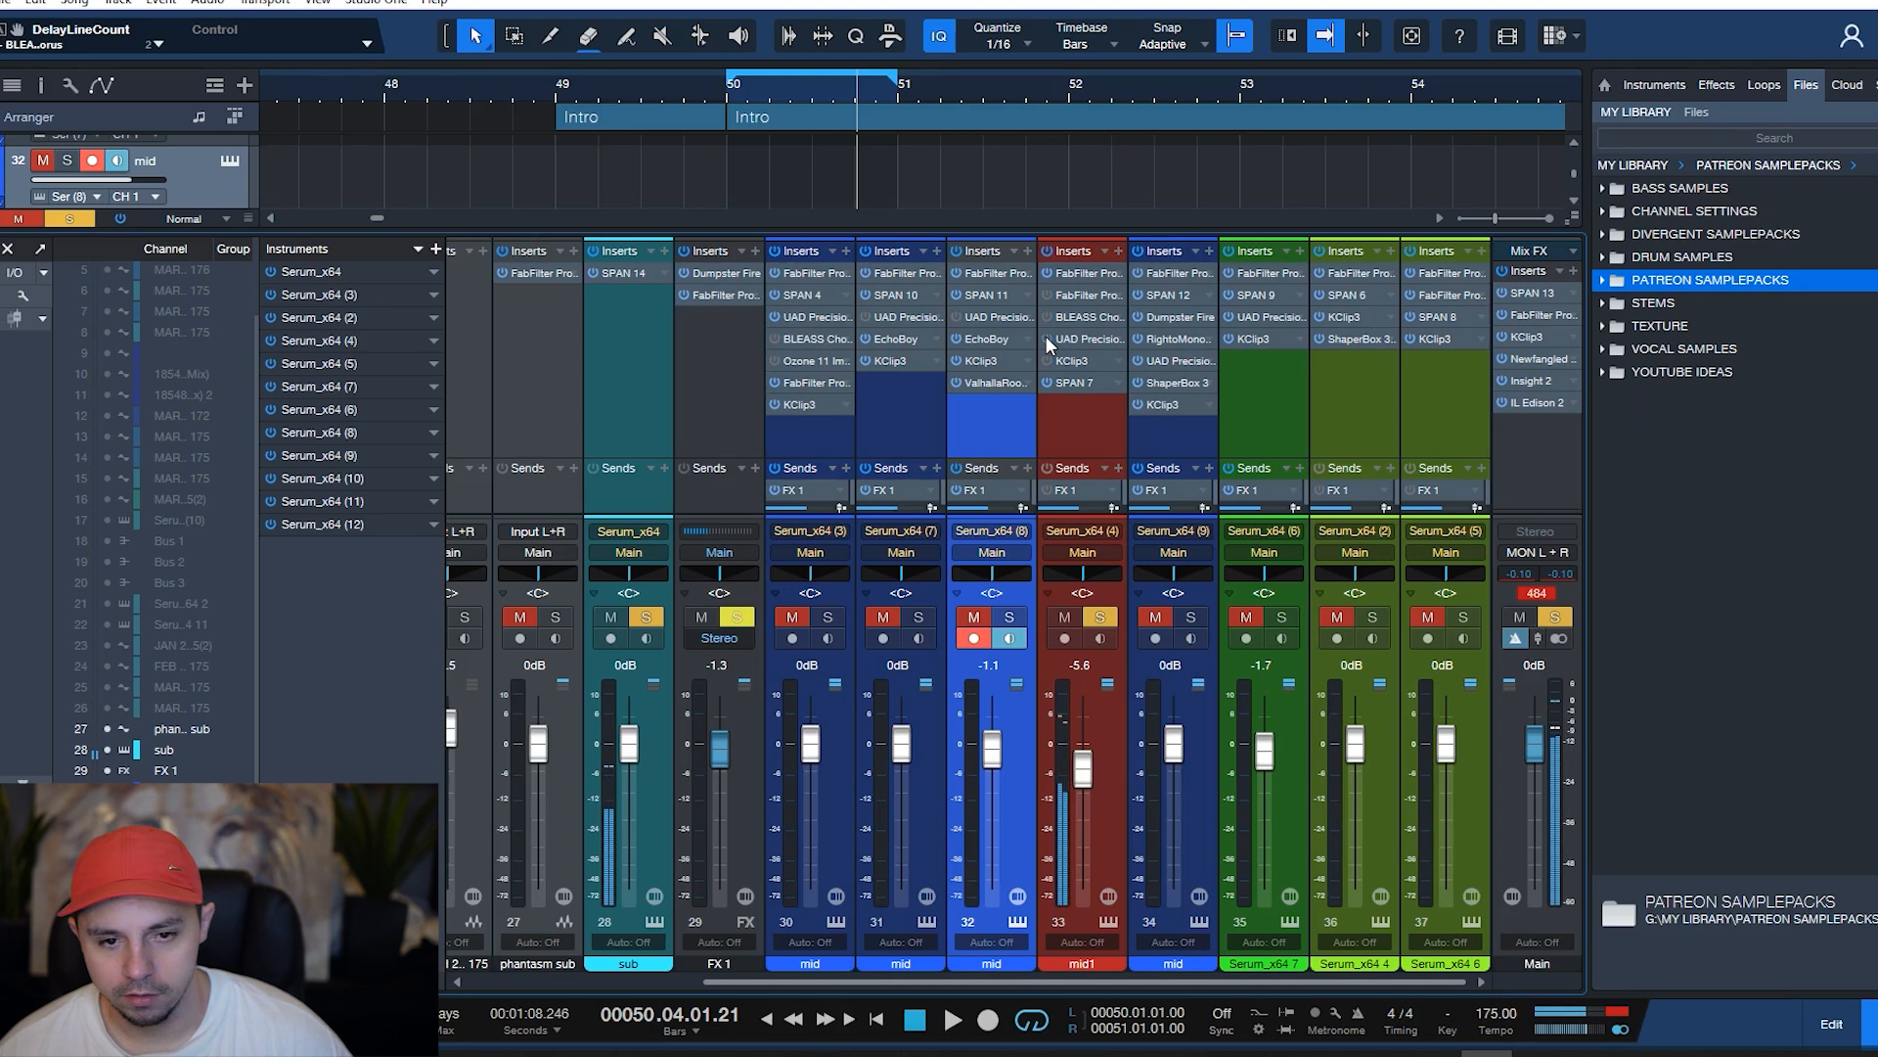
pyautogui.press('space')
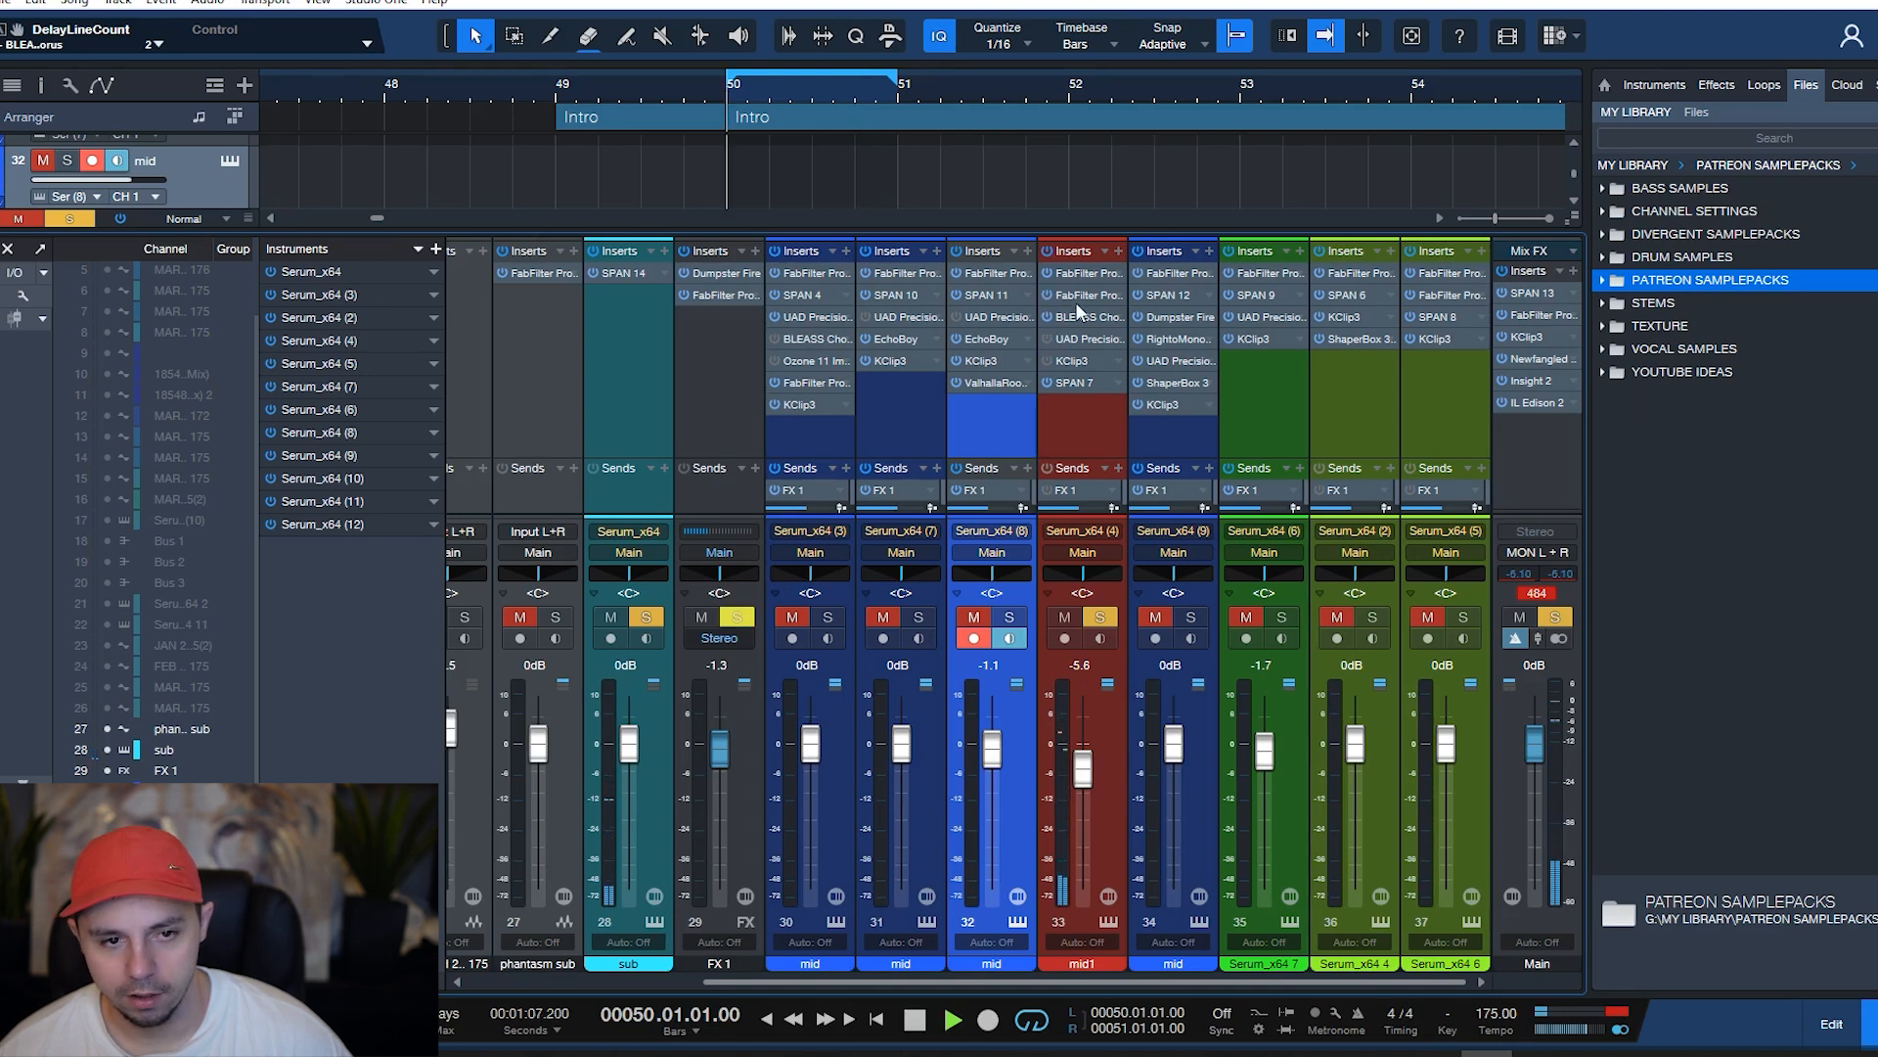
pyautogui.press('space')
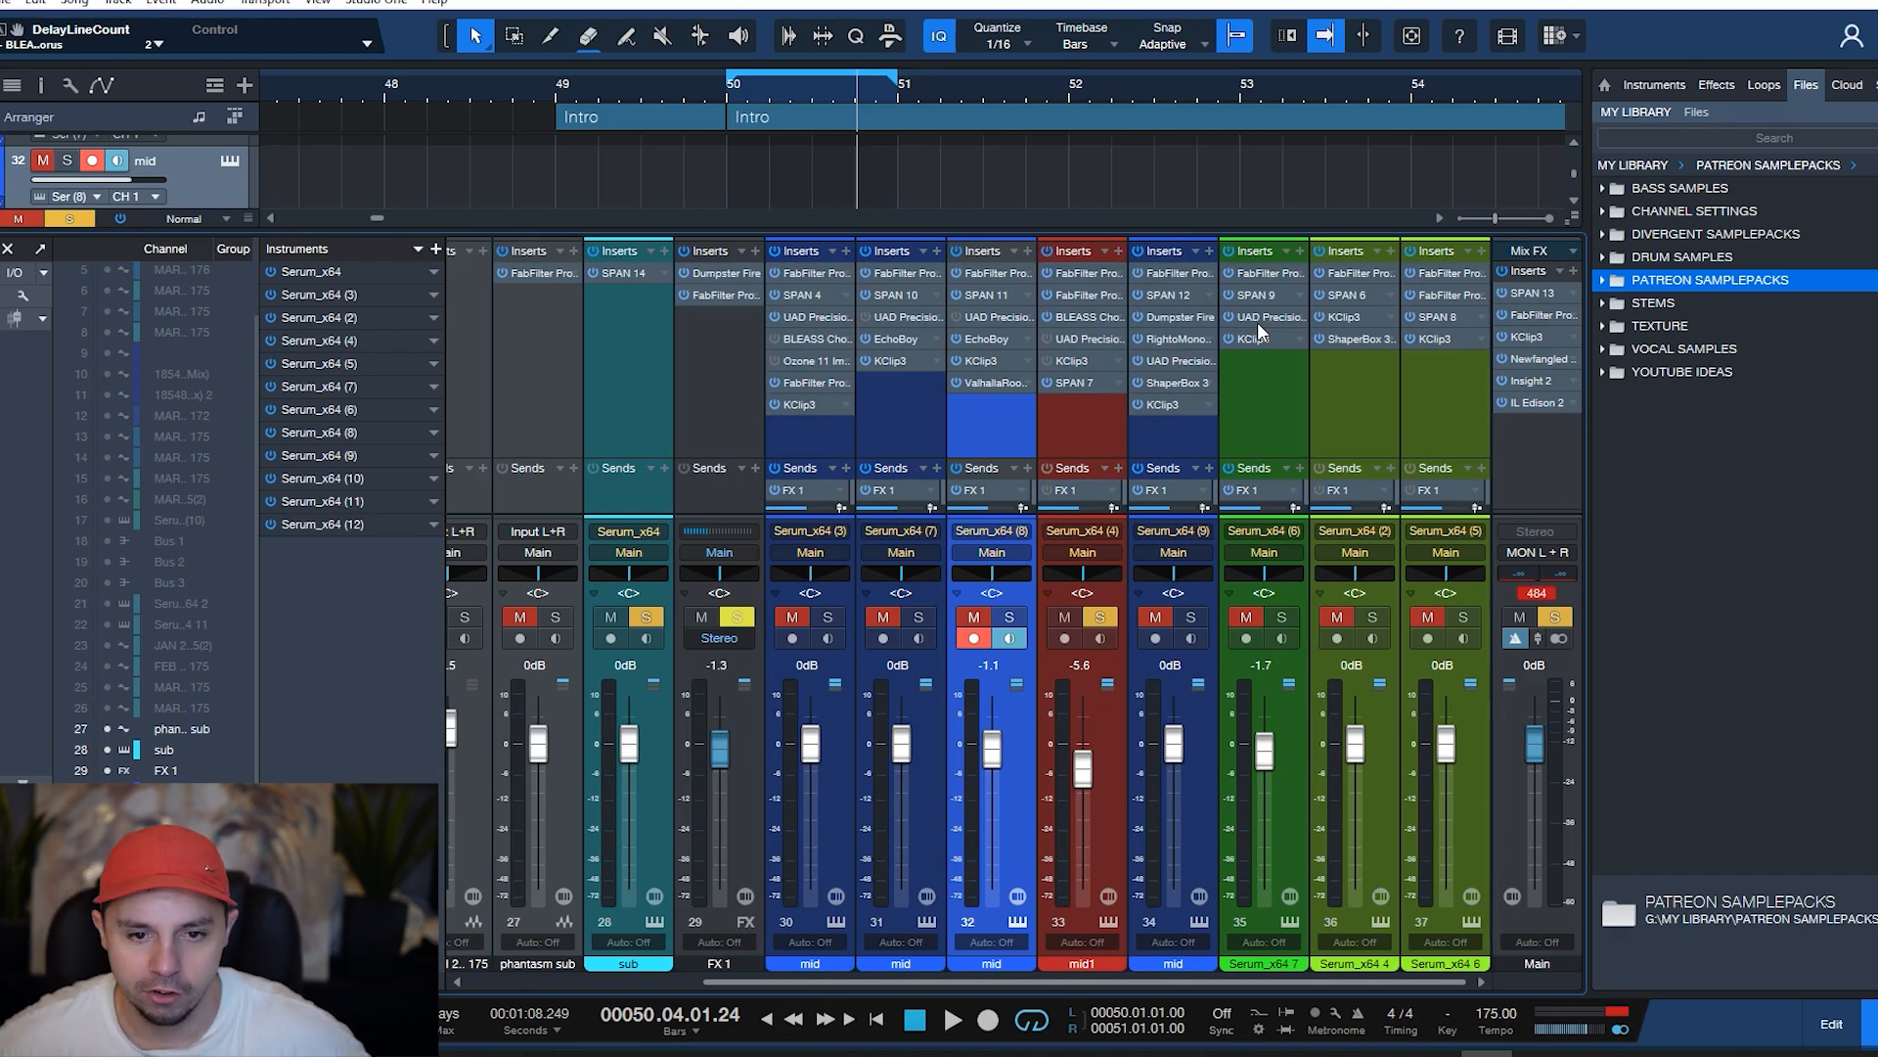
# - Add a second bell band to mid1's second Pro-Q 3, place it on Side, raise it to +2.18 dB, and play the loop
pyautogui.click(1102, 292)
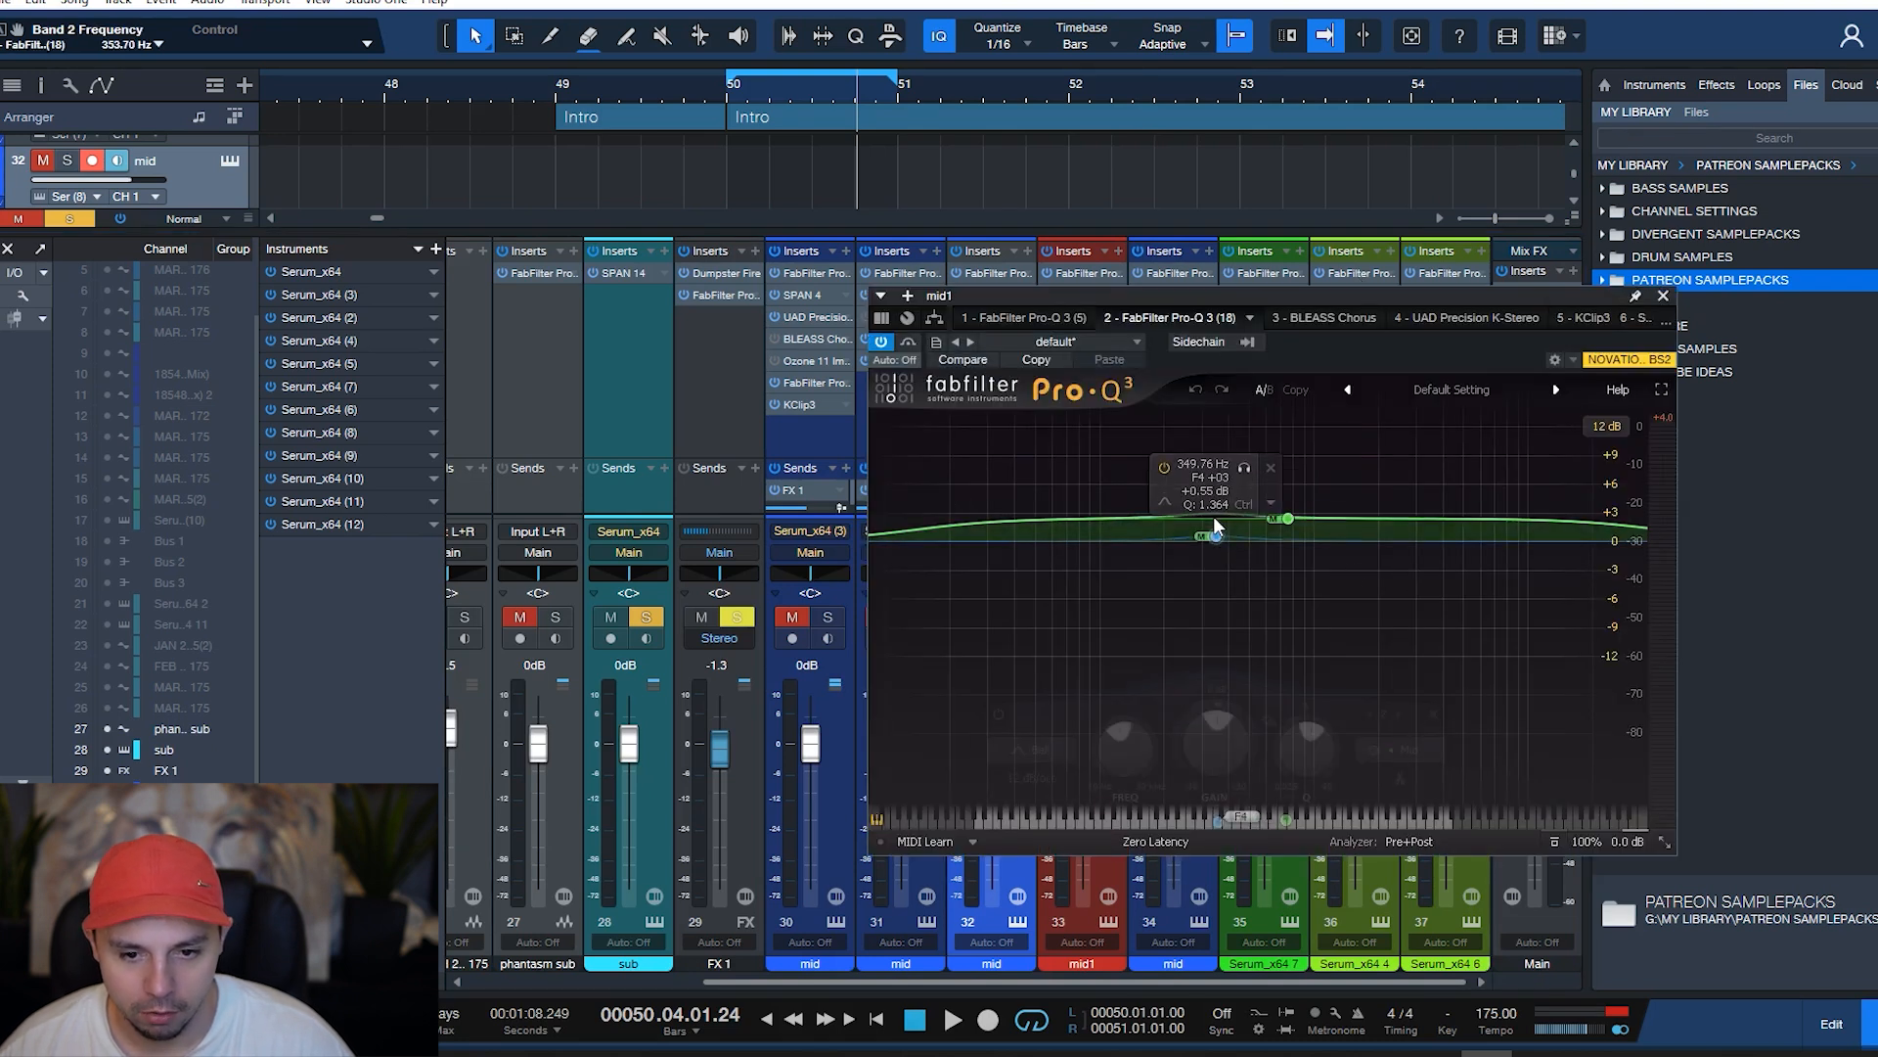
pyautogui.rightClick(1213, 532)
pyautogui.moveTo(1301, 662)
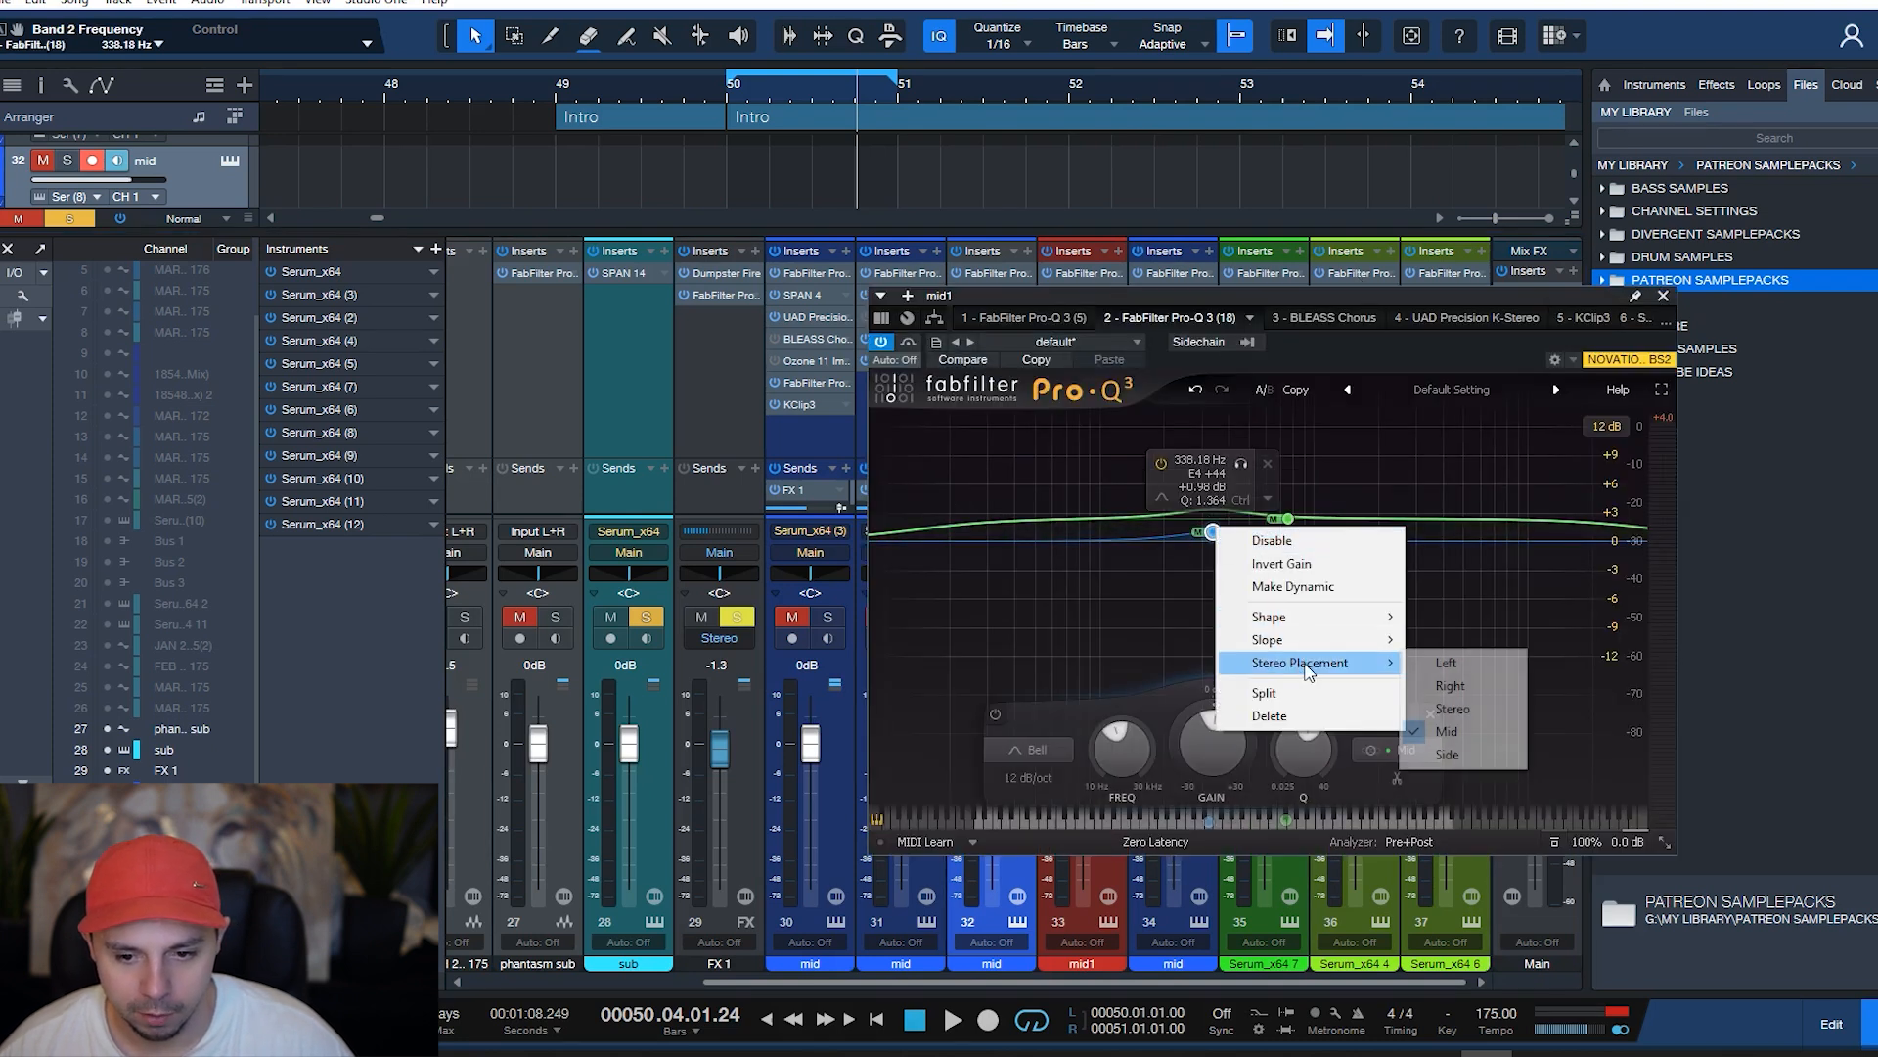
pyautogui.click(1447, 755)
pyautogui.moveTo(1213, 531)
pyautogui.mouseDown()
pyautogui.moveTo(1268, 527)
pyautogui.moveTo(1226, 521)
pyautogui.mouseUp()
pyautogui.press('space')
pyautogui.scroll(-5, 1234, 524)
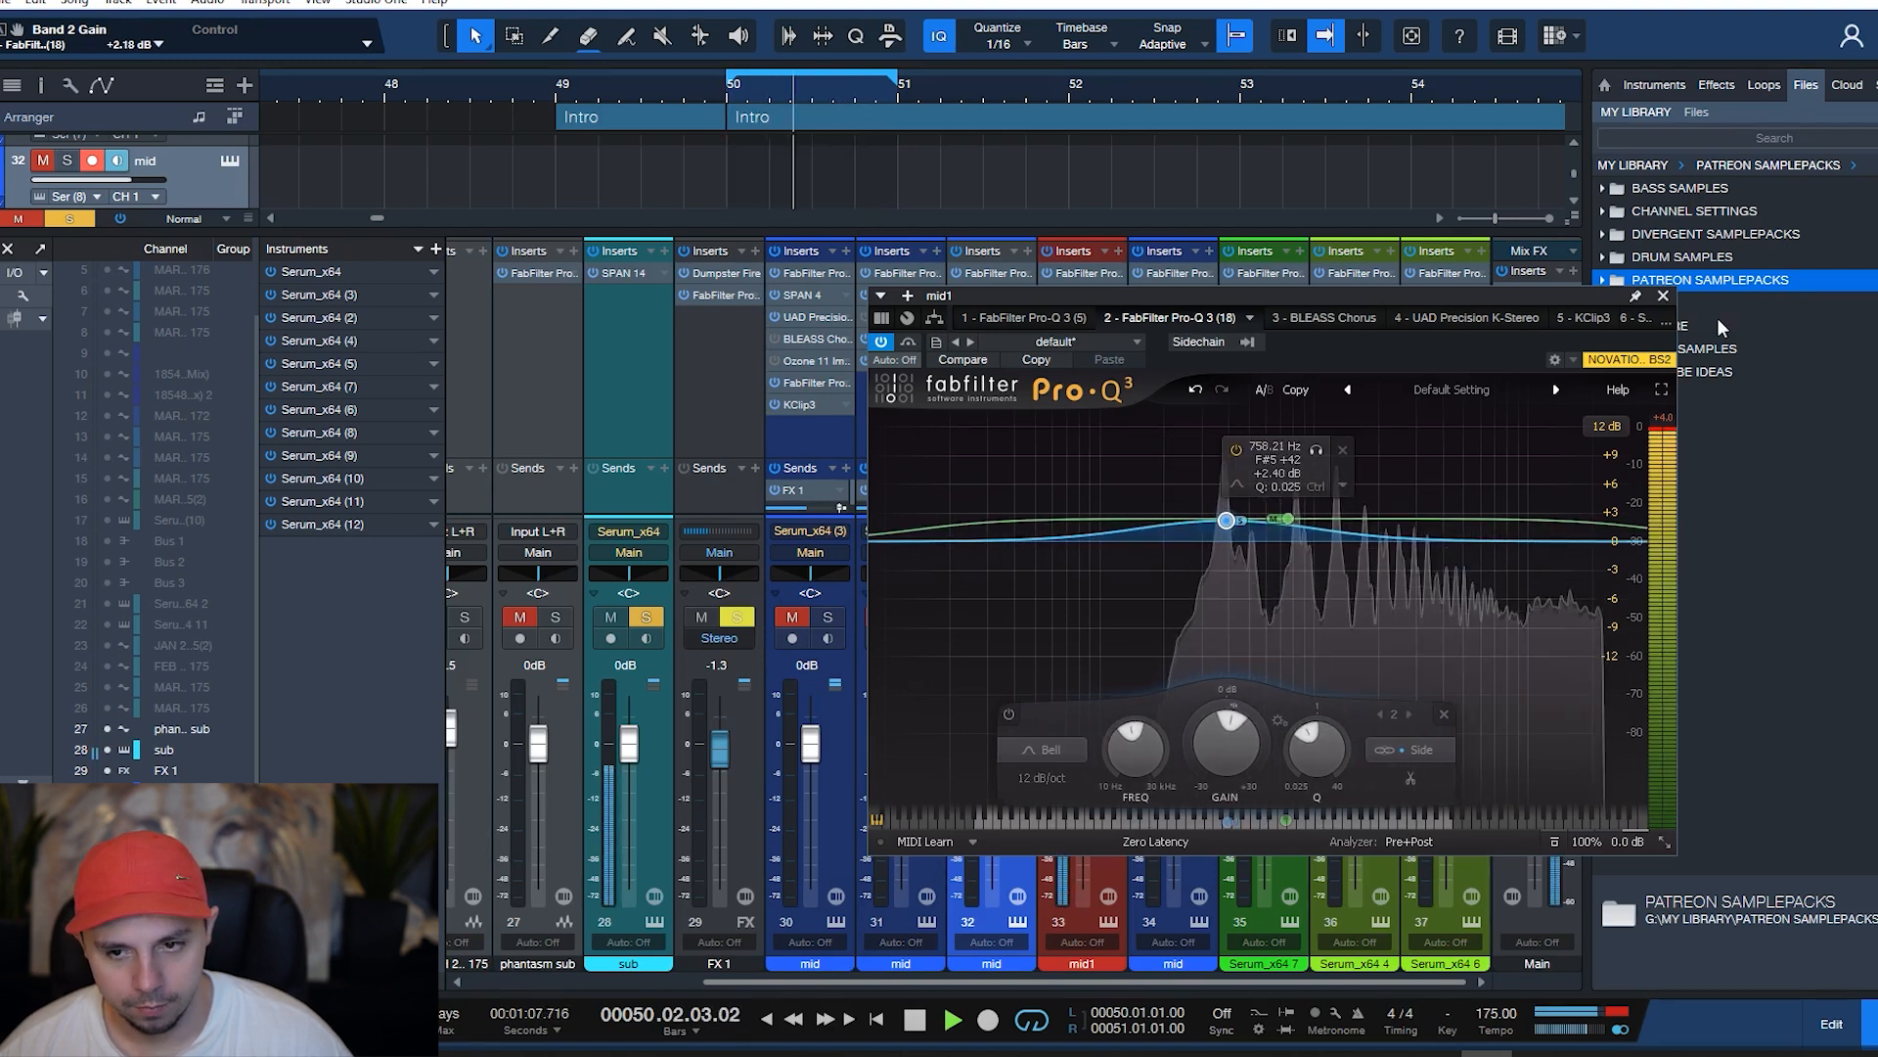
pyautogui.press('space')
pyautogui.click(1664, 295)
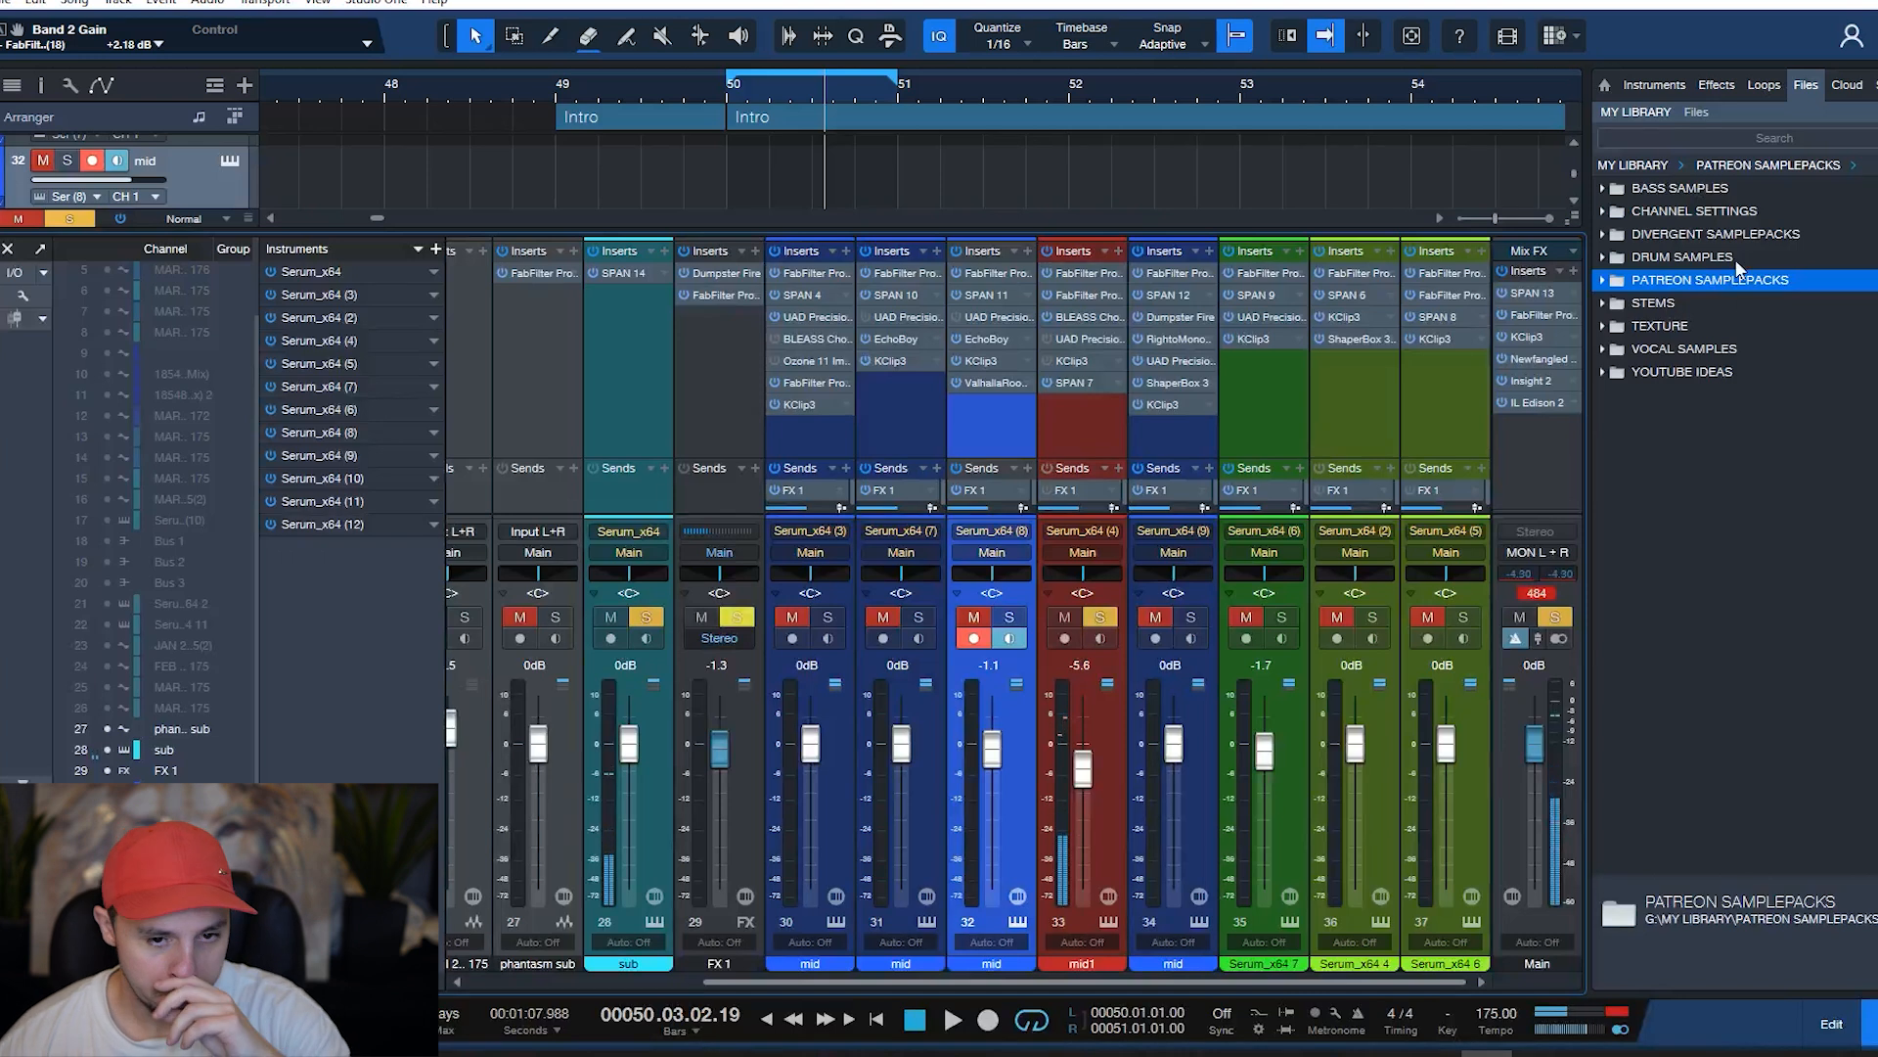
# - Hide the mixer and play the arrangement past bar 54 with the solos cleared and looping off
pyautogui.press('KP_0')
pyautogui.press('F3')
pyautogui.press('space')
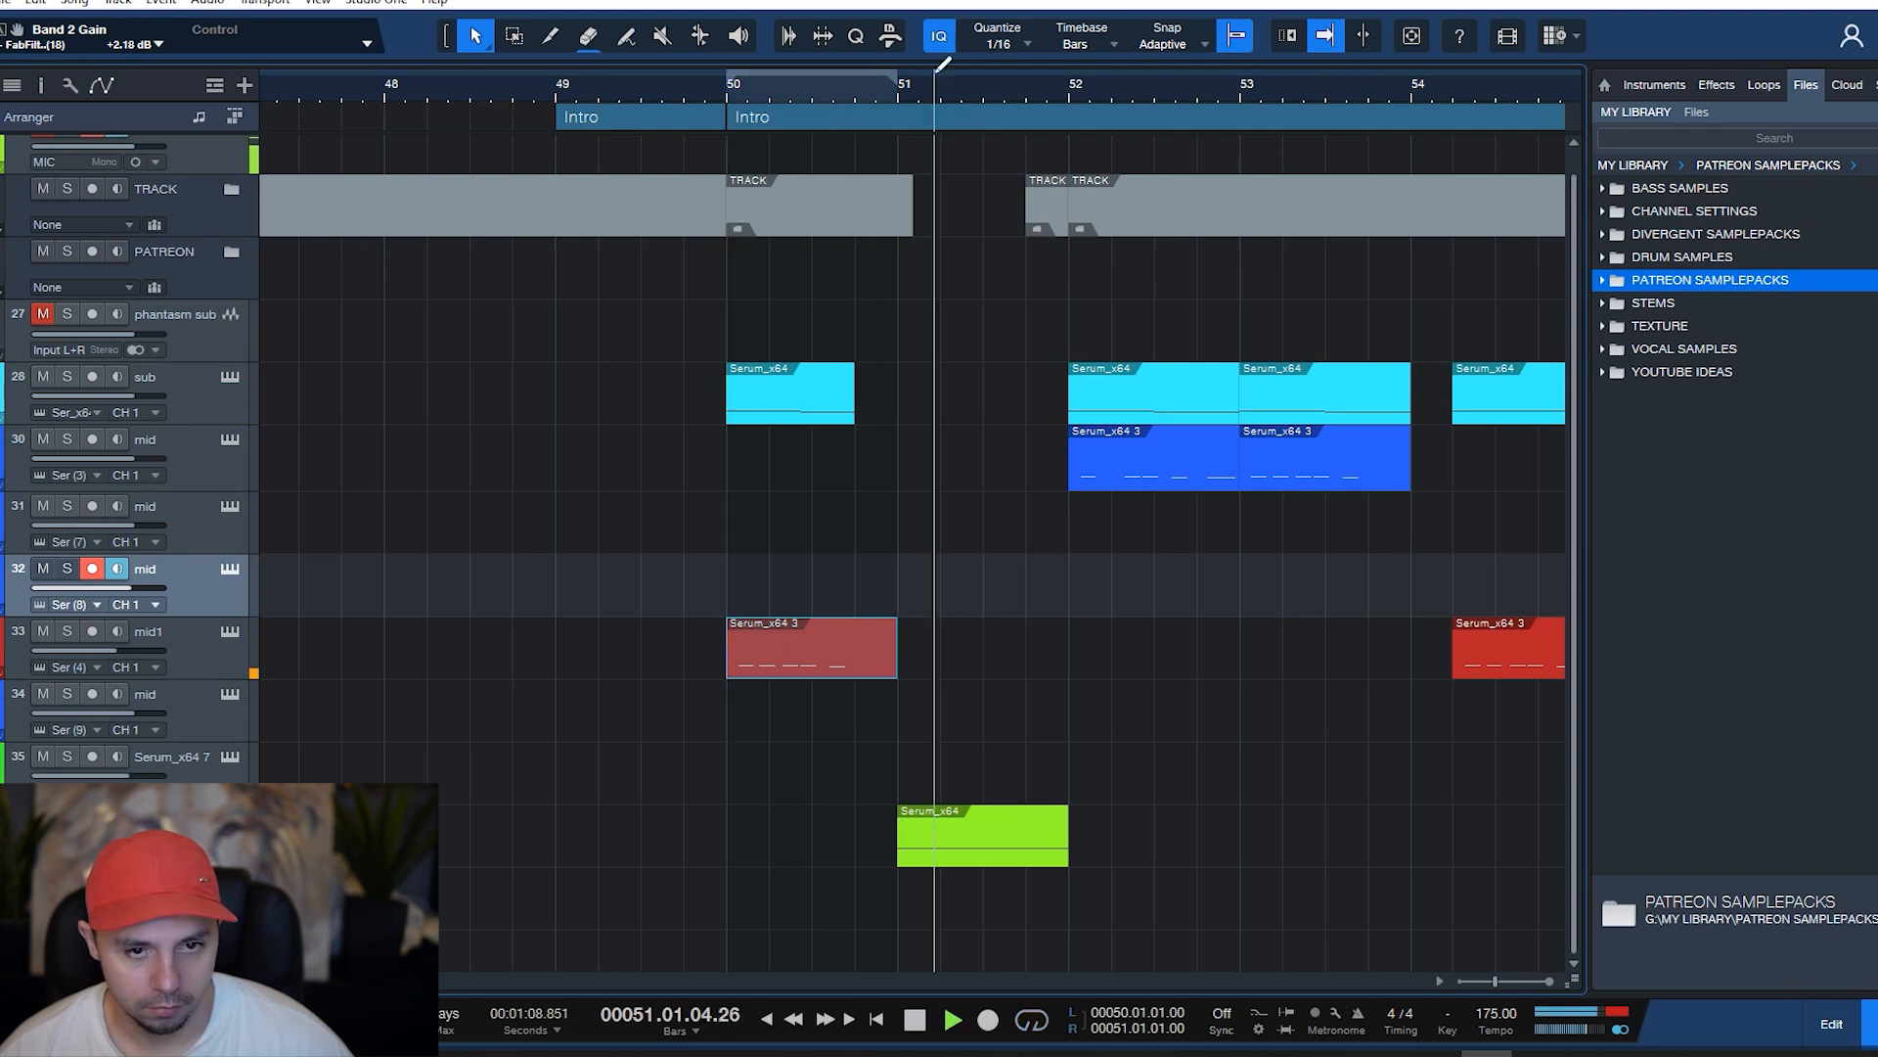
pyautogui.moveTo(1073, 90); pyautogui.dragTo(1057, 62)
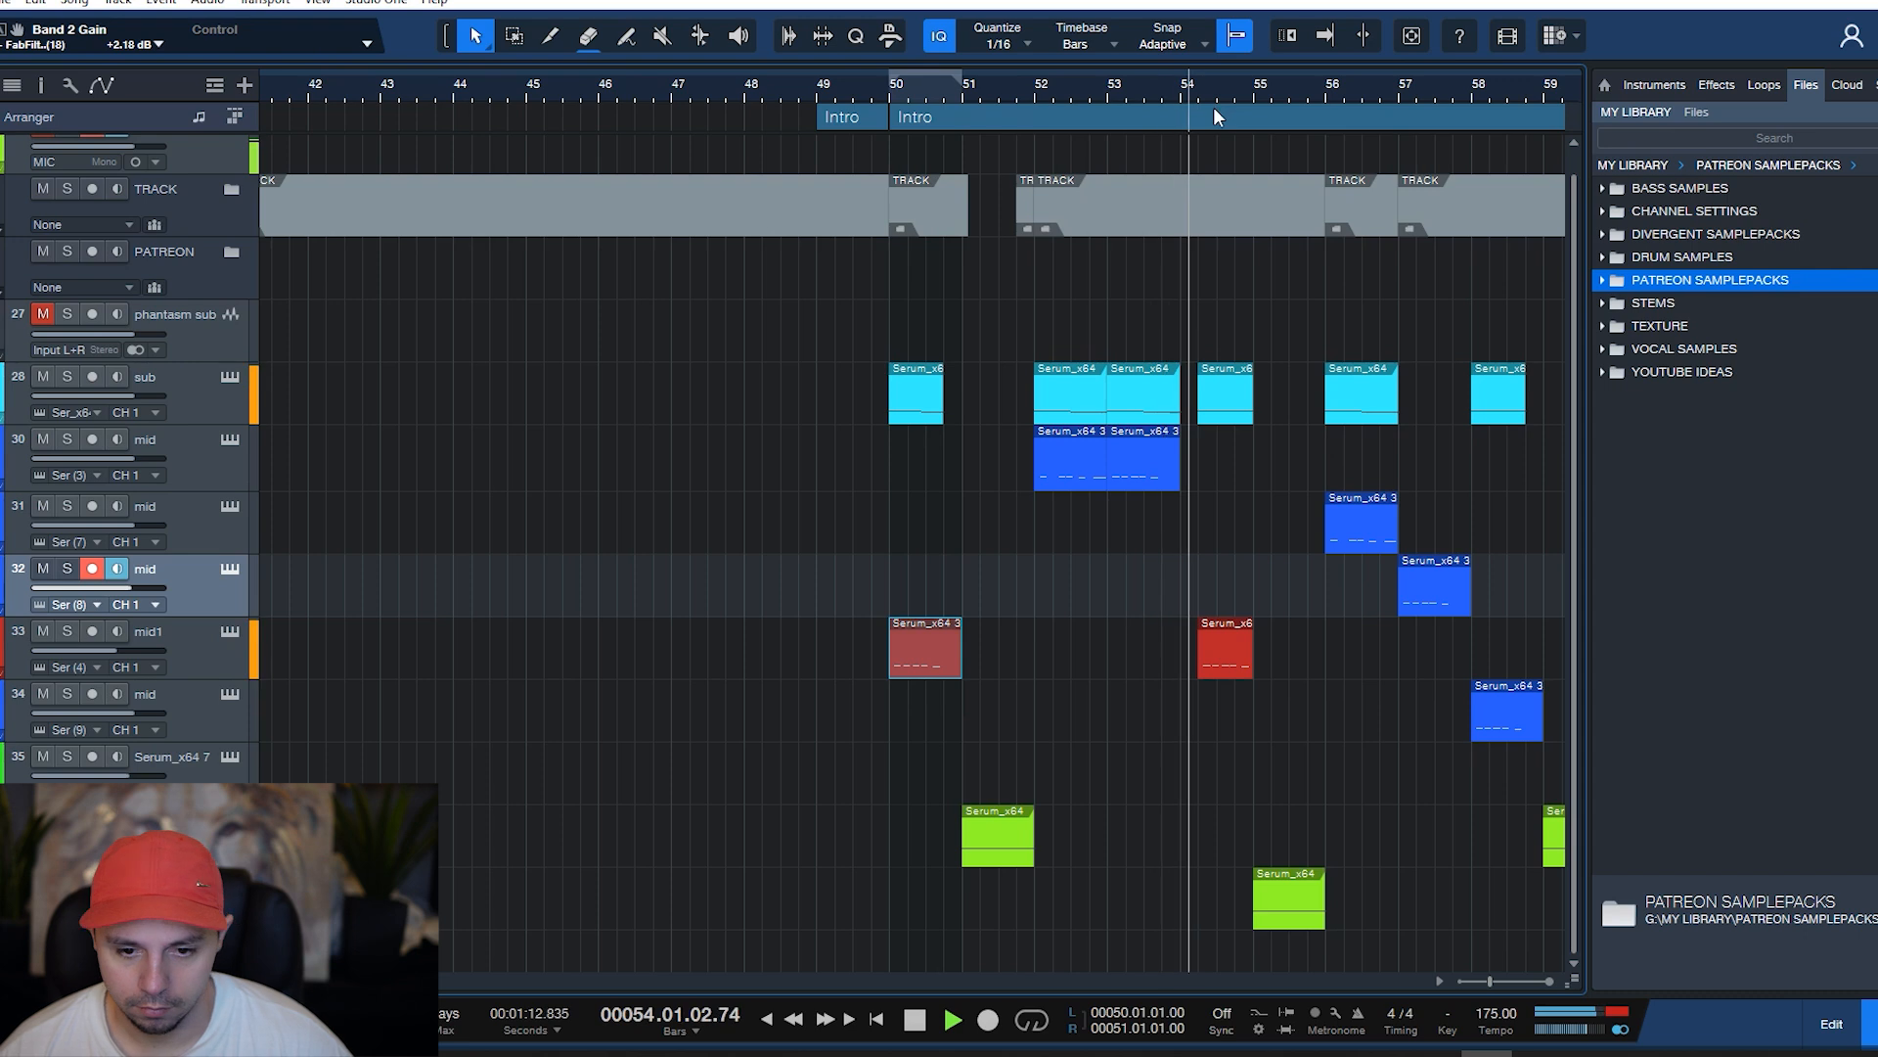
pyautogui.press('f')
pyautogui.press('space')
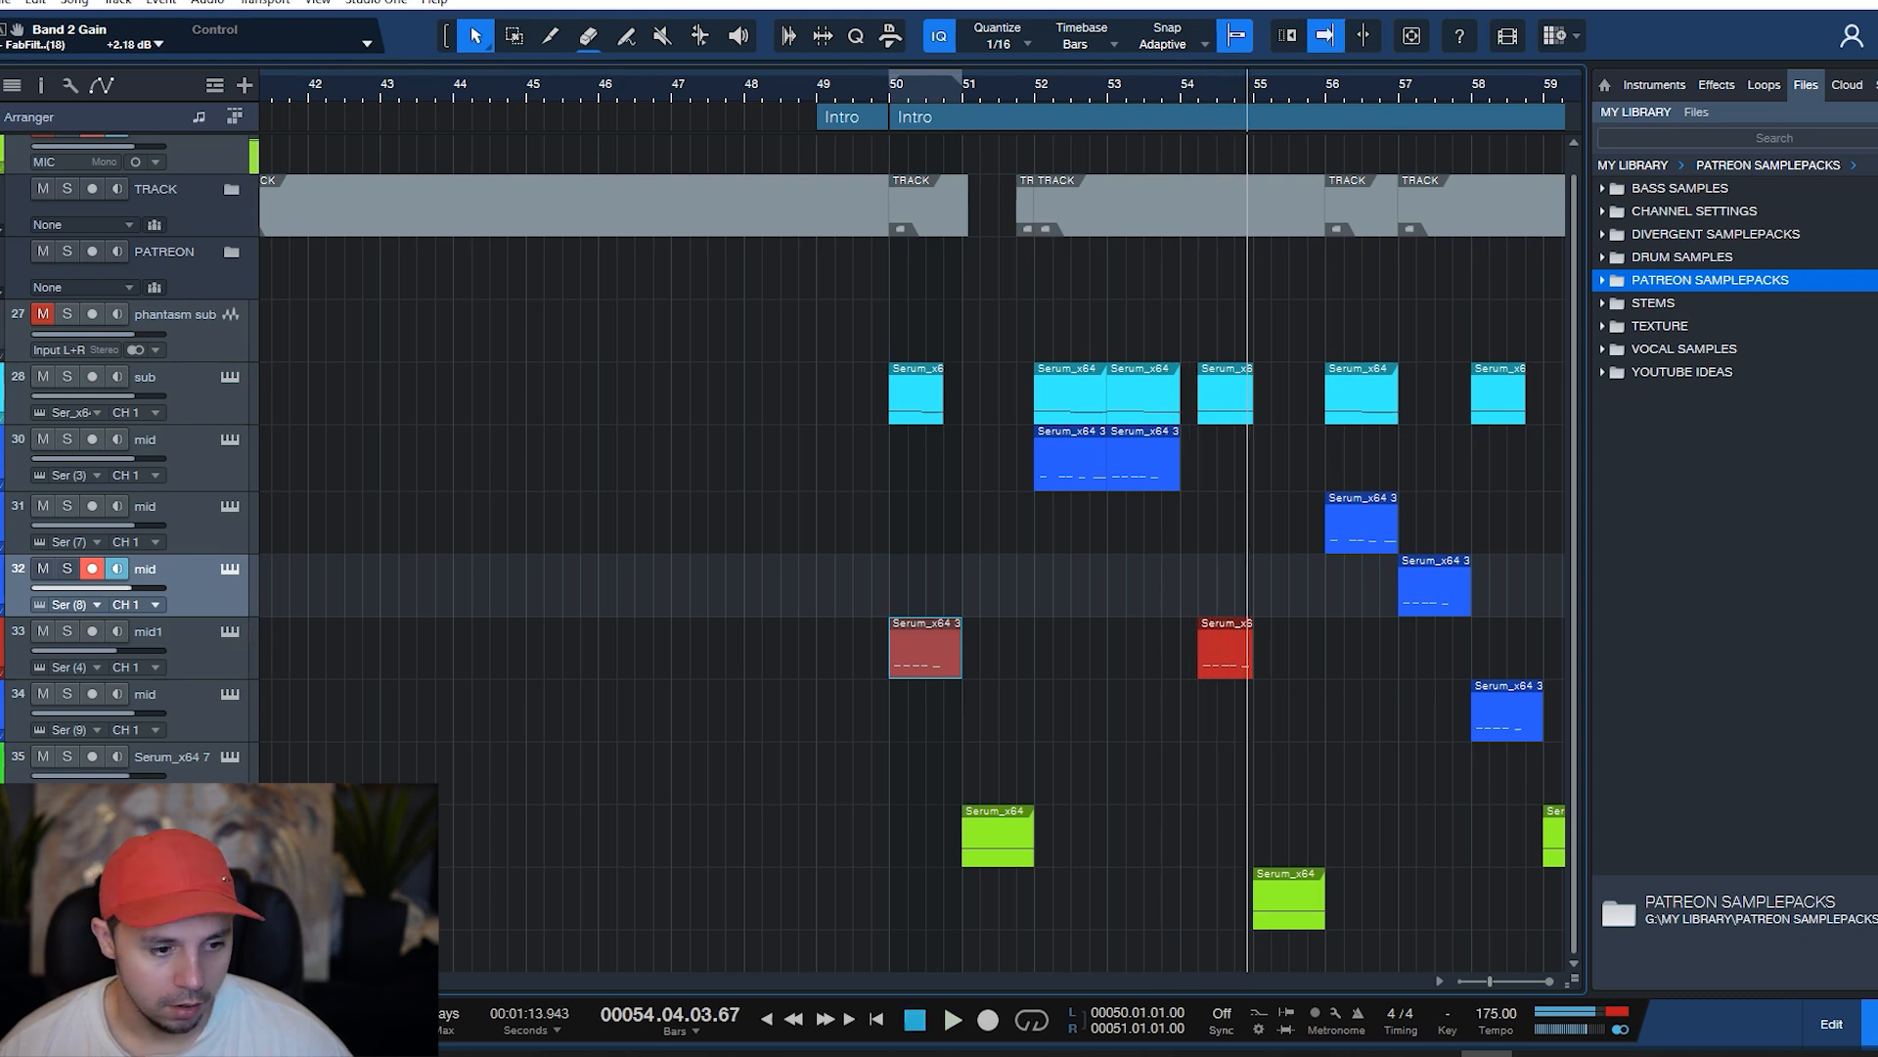
# - Select the mid1 track, reopen the mixer, and examine the clipper settings of mid1's KClip3
pyautogui.click(182, 667)
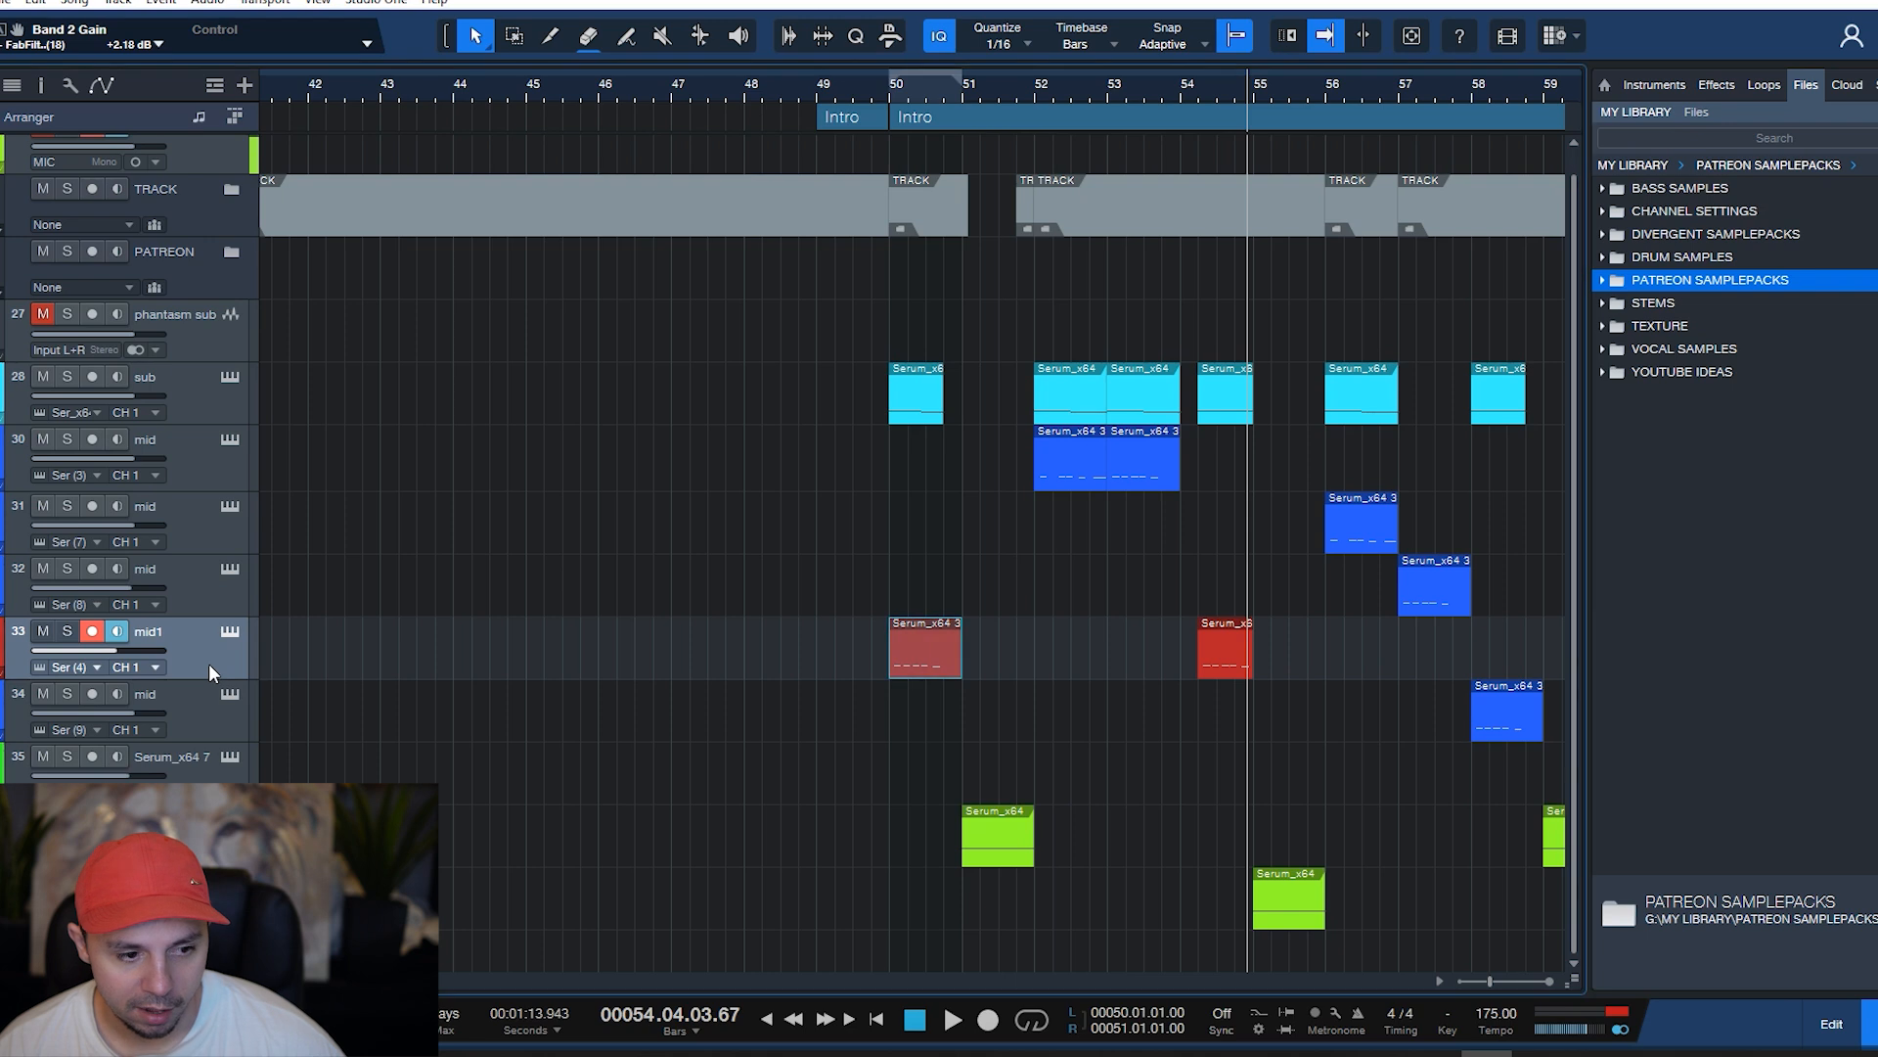
pyautogui.press('F3')
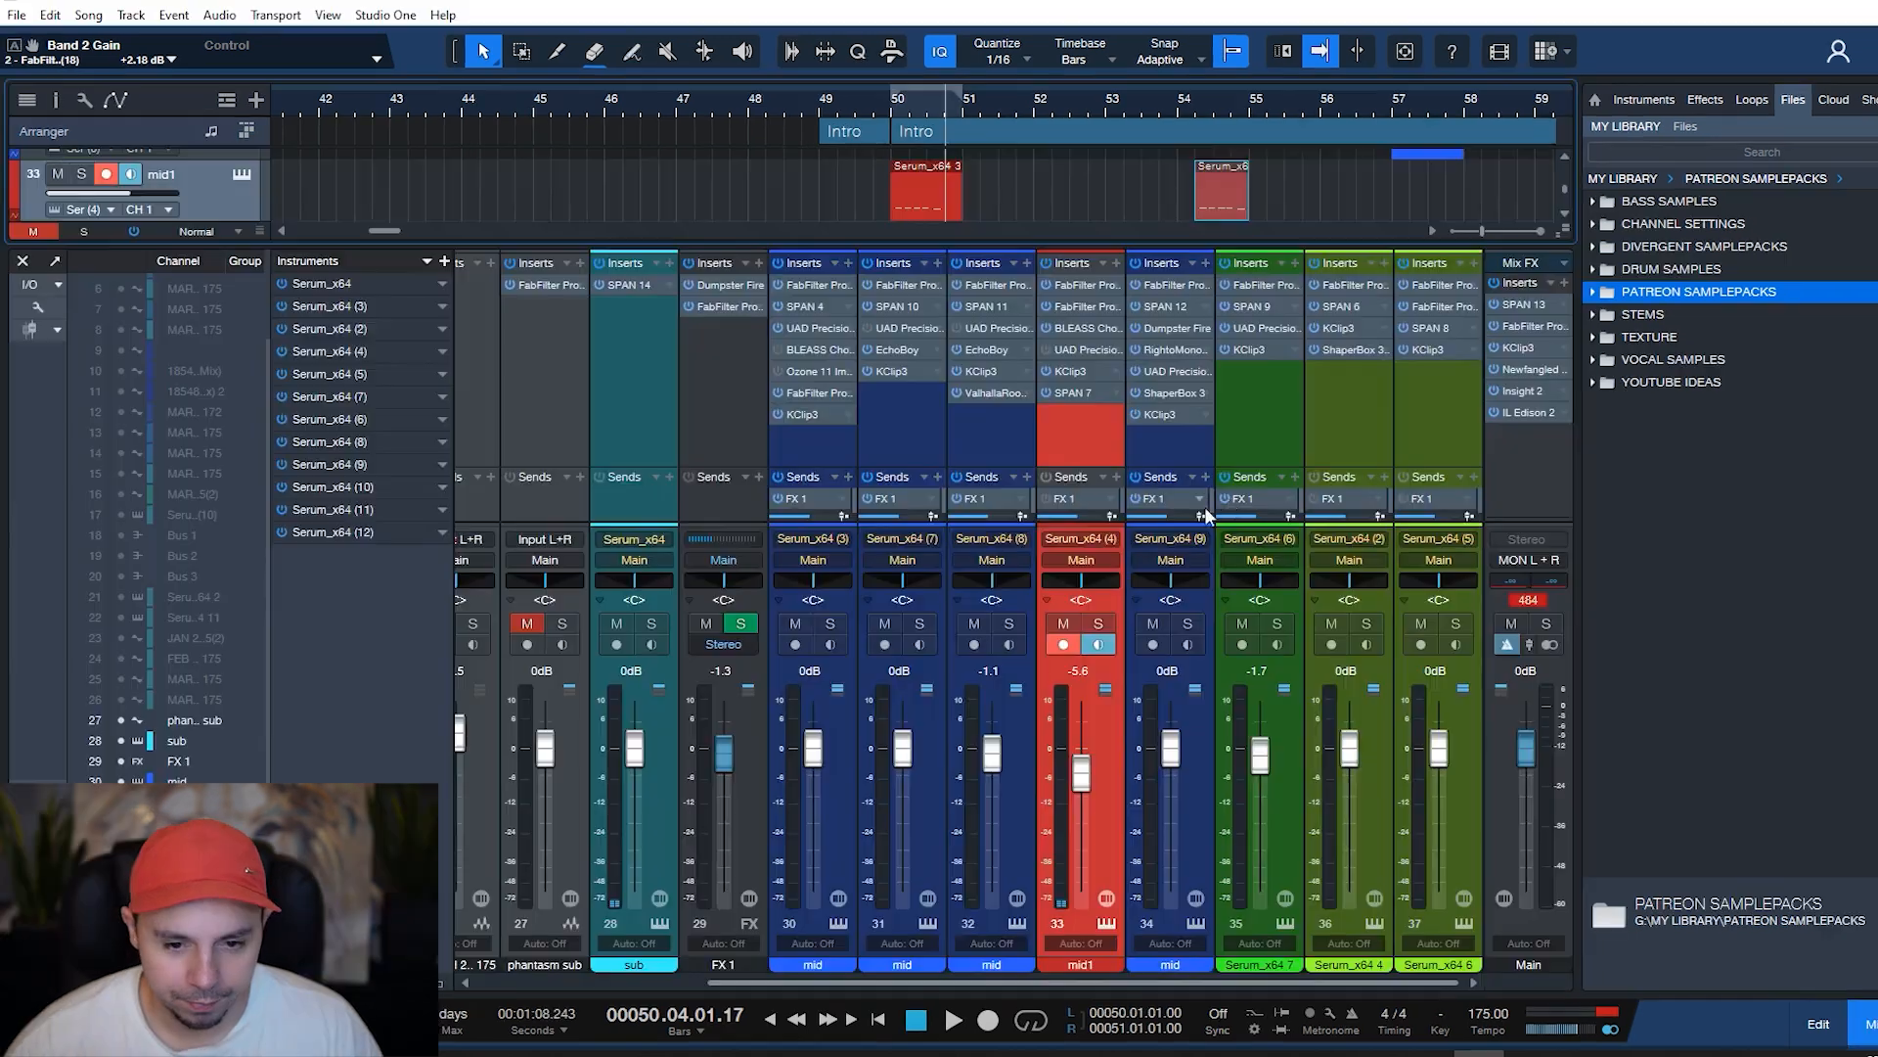
pyautogui.click(1077, 375)
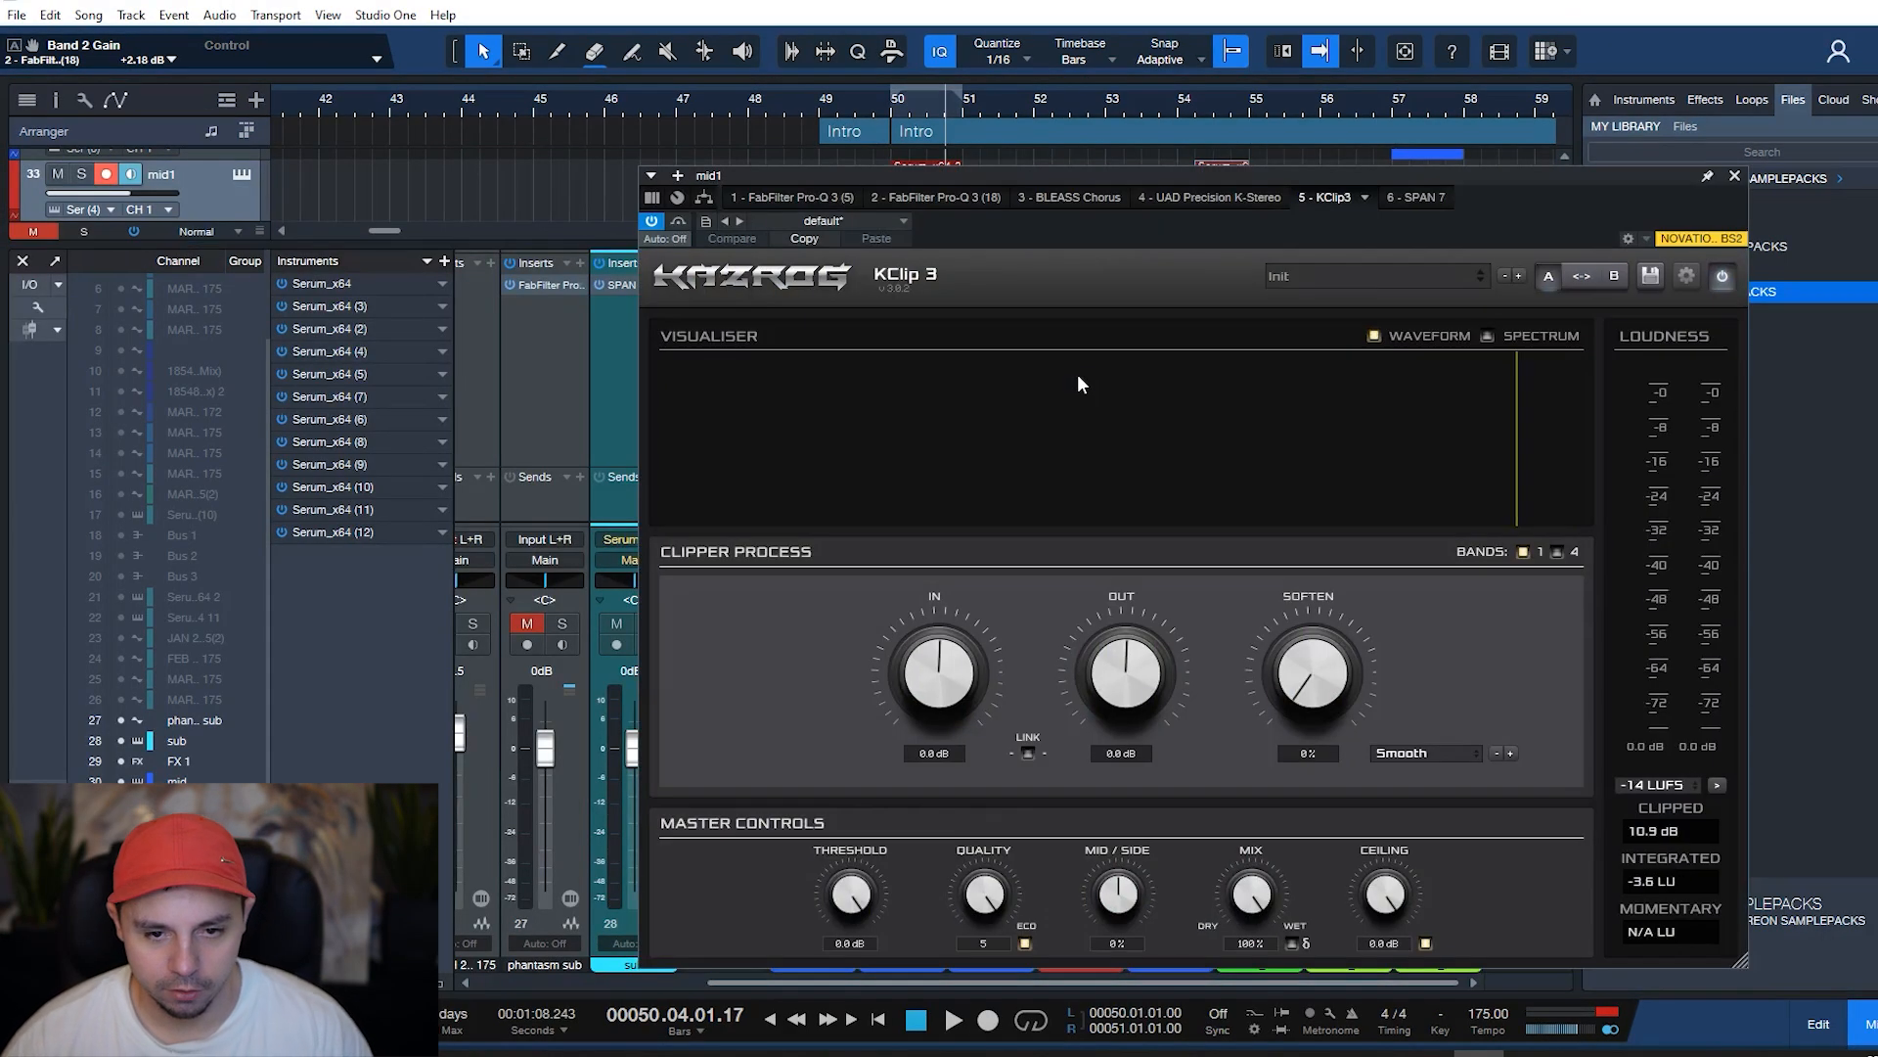
pyautogui.click(1734, 176)
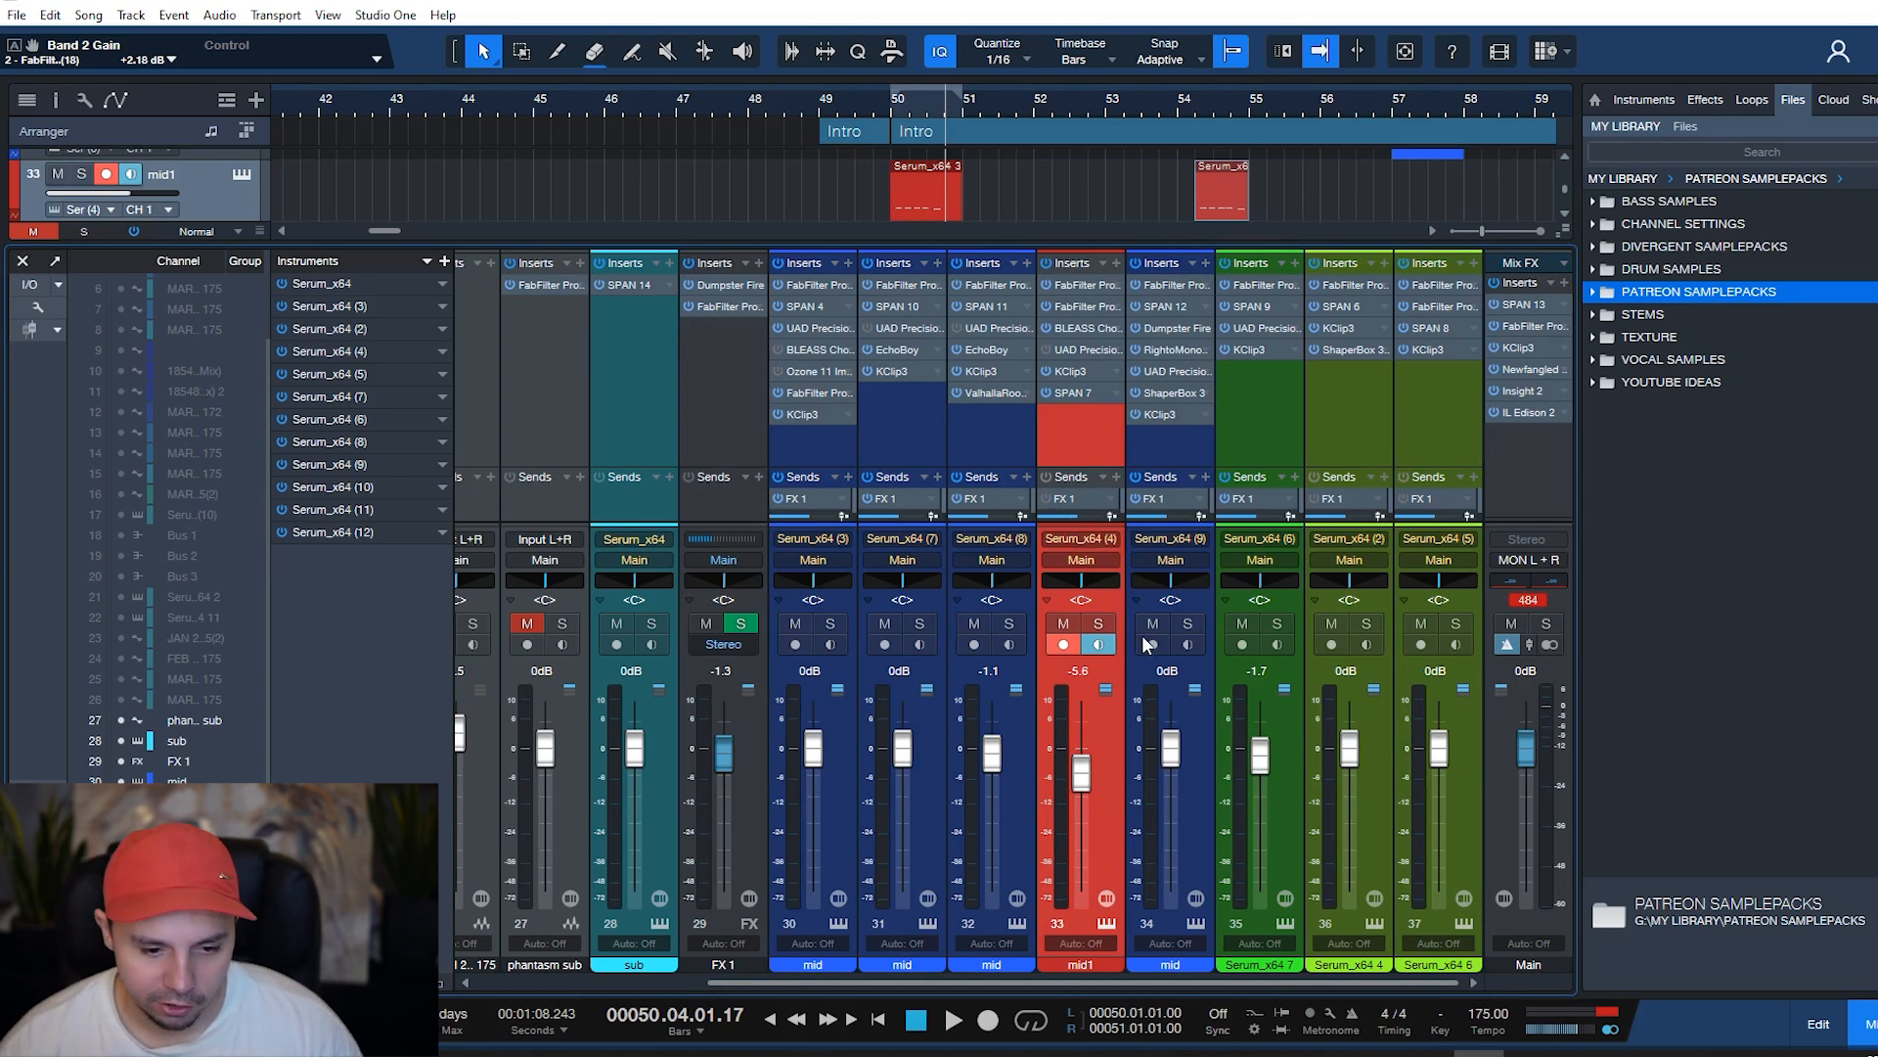
# - Compare mid1 with its FX 1 send muted and active while playing the loop, and solo the track
pyautogui.click(1041, 496)
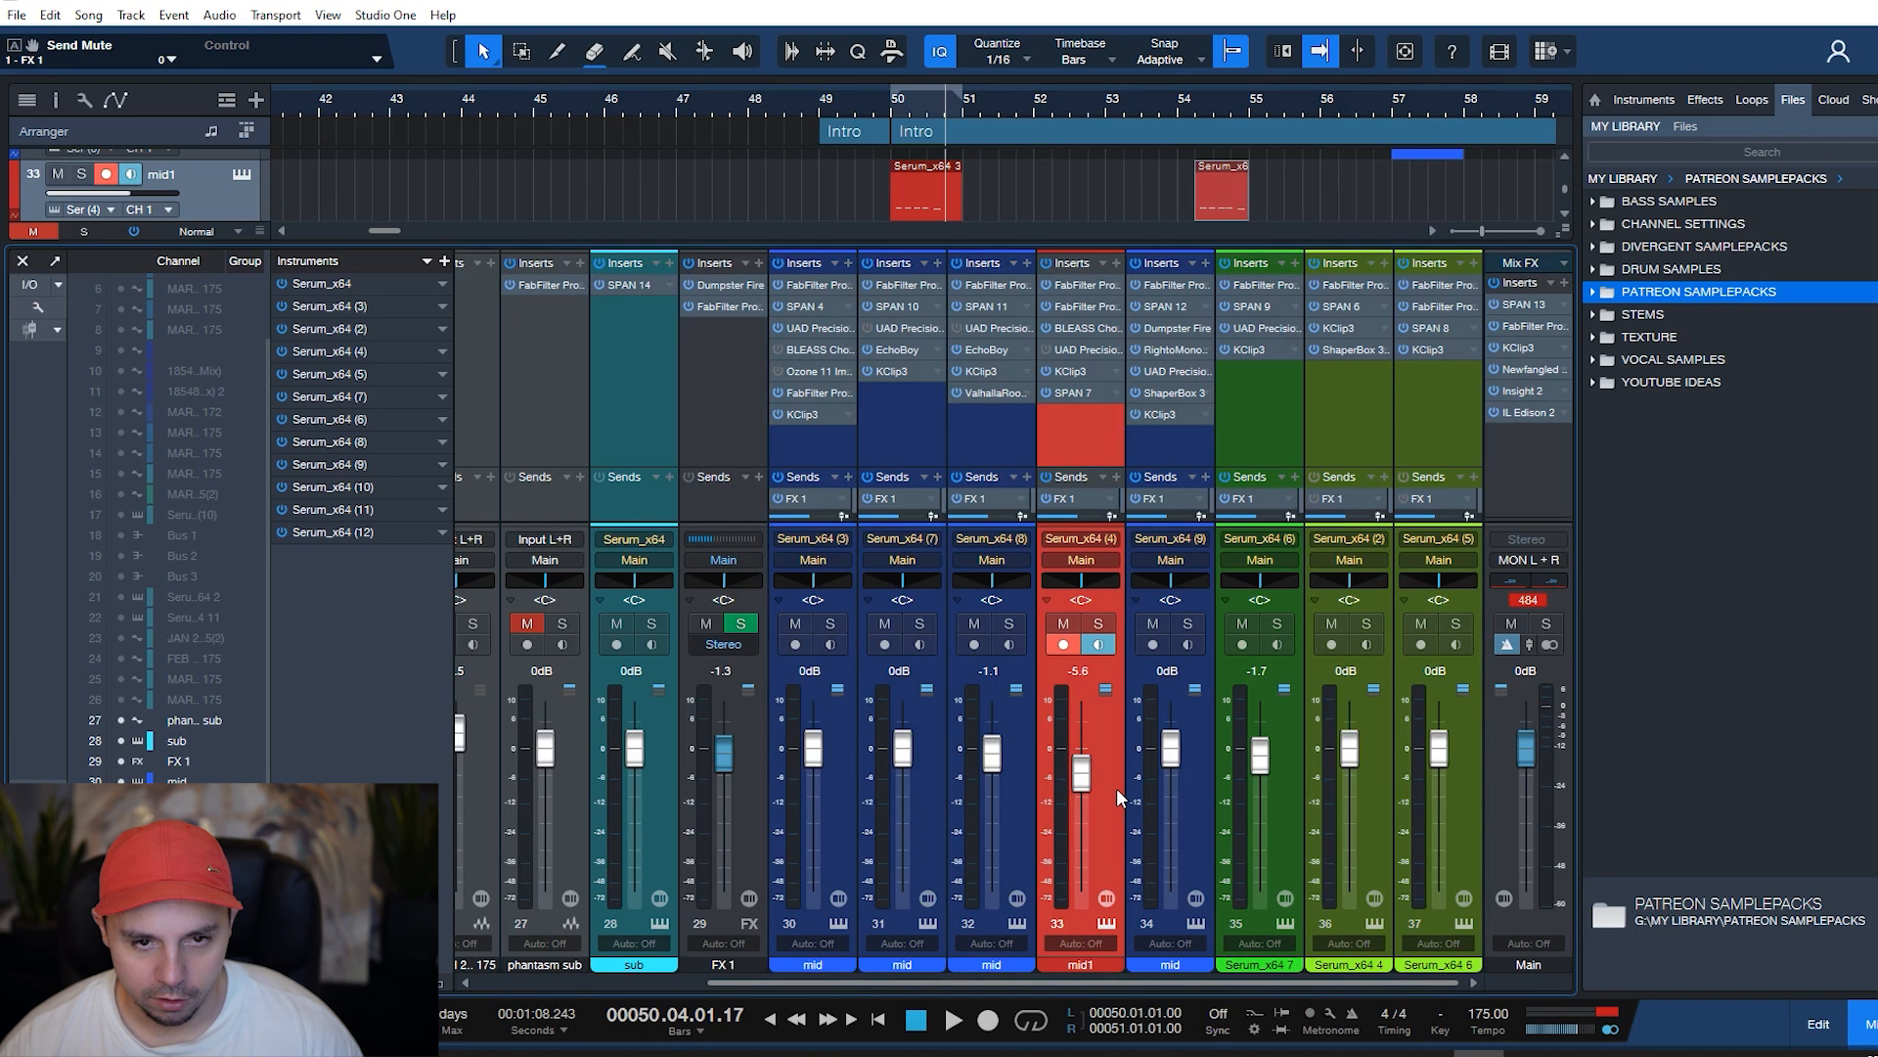
pyautogui.press('space')
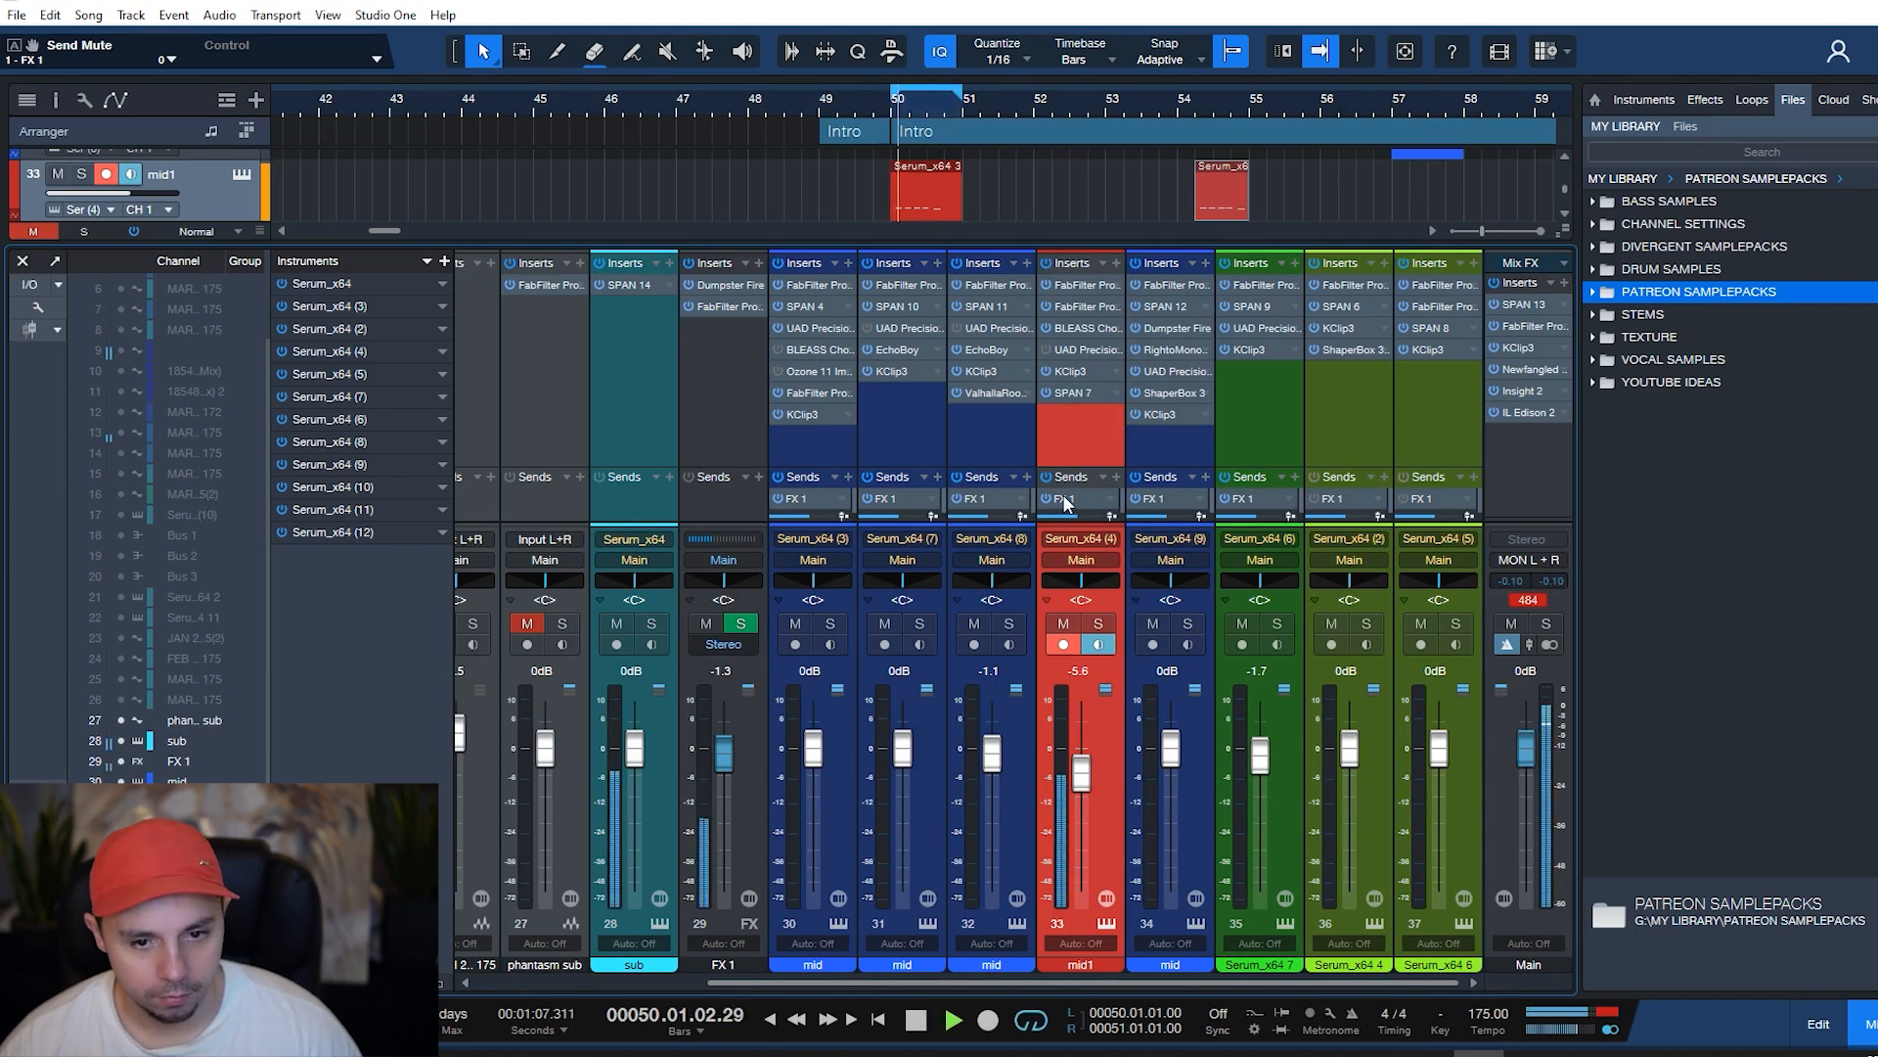
pyautogui.click(1045, 498)
pyautogui.click(1047, 498)
pyautogui.press('space')
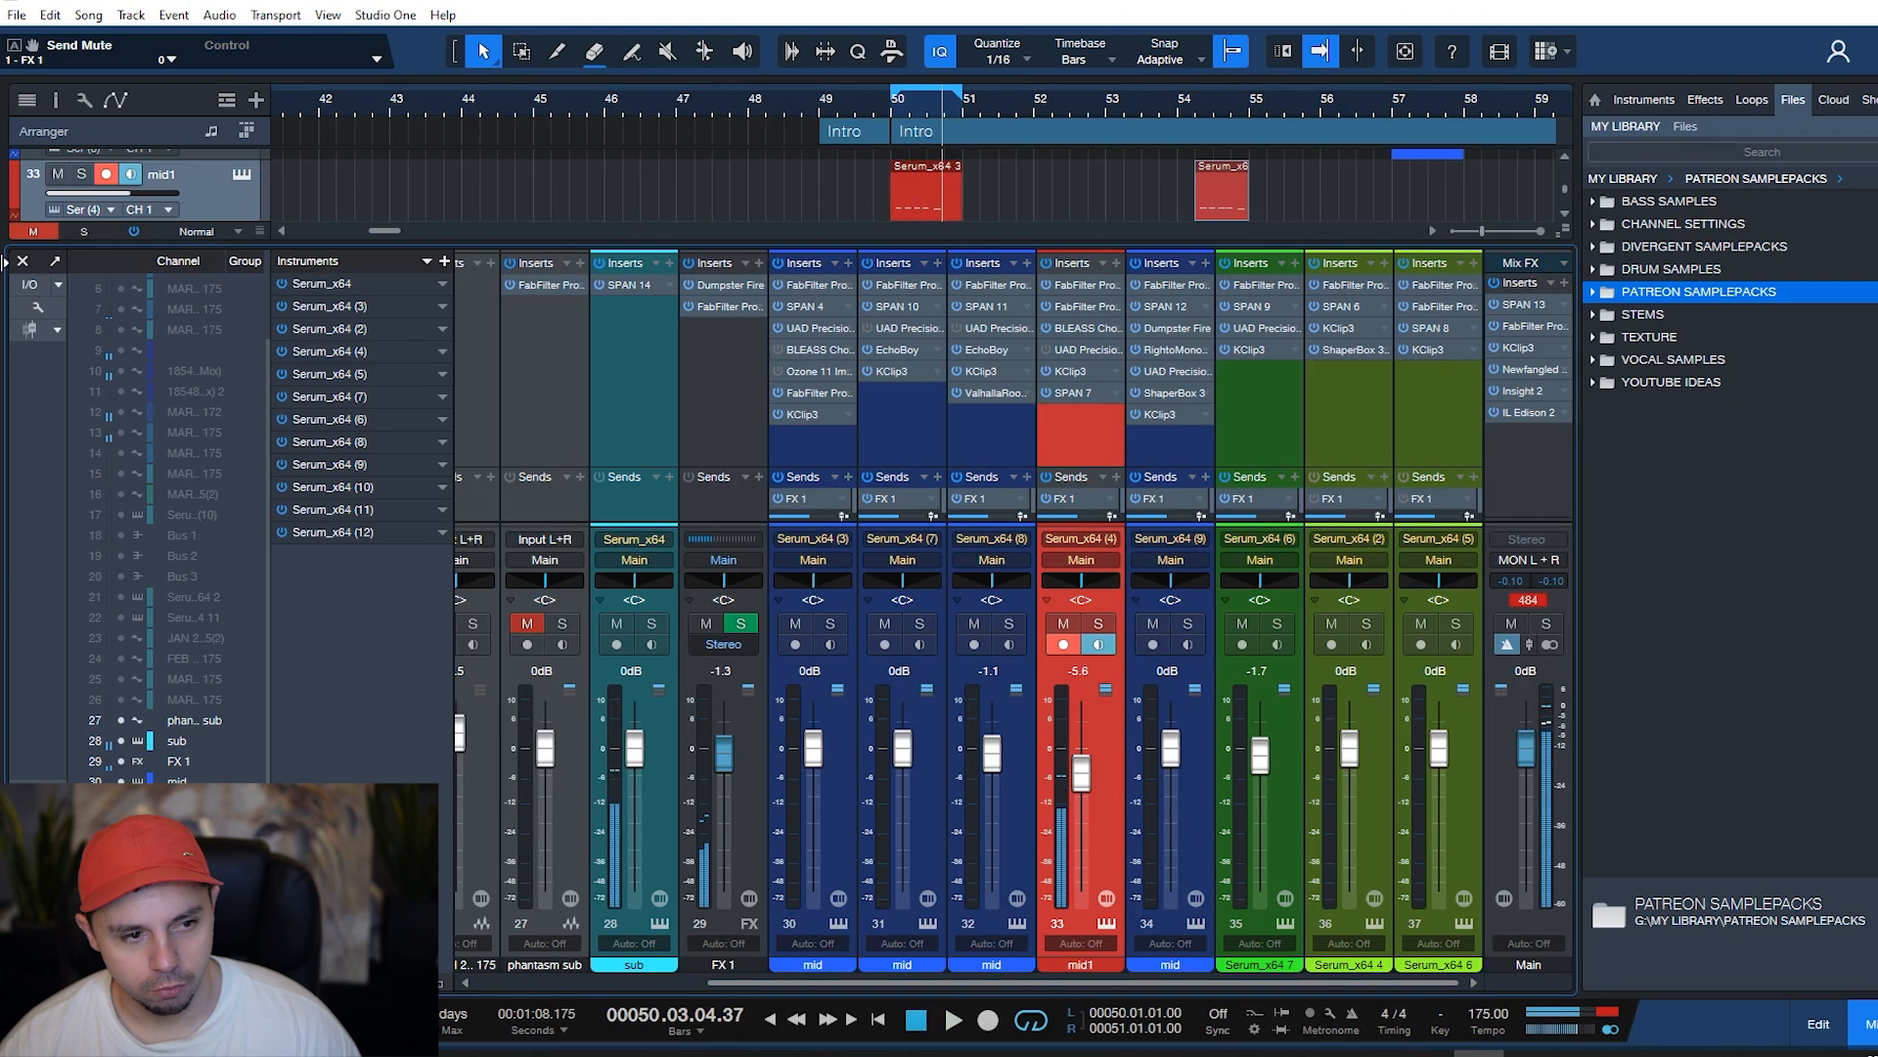
pyautogui.click(82, 174)
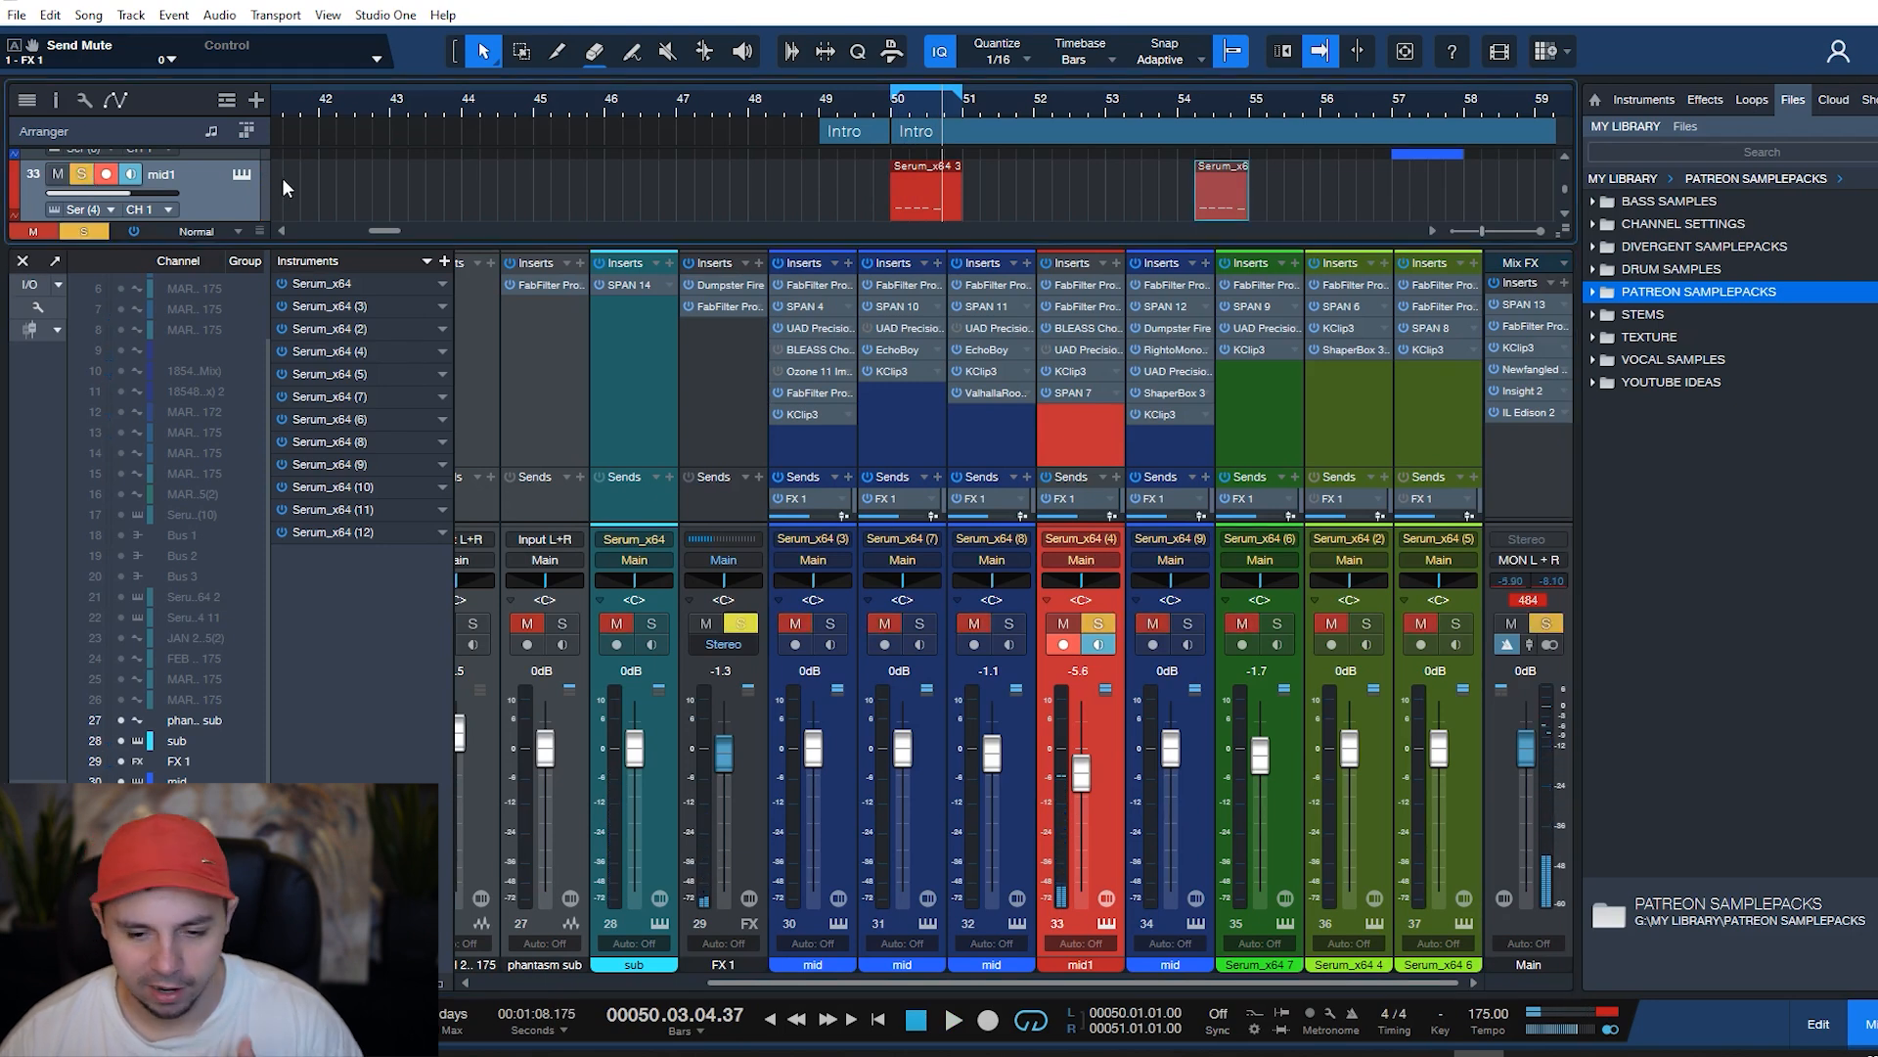
# - Play the loop while bypassing and re-enabling mid1's sends to compare the dry and effected sound
pyautogui.press('space')
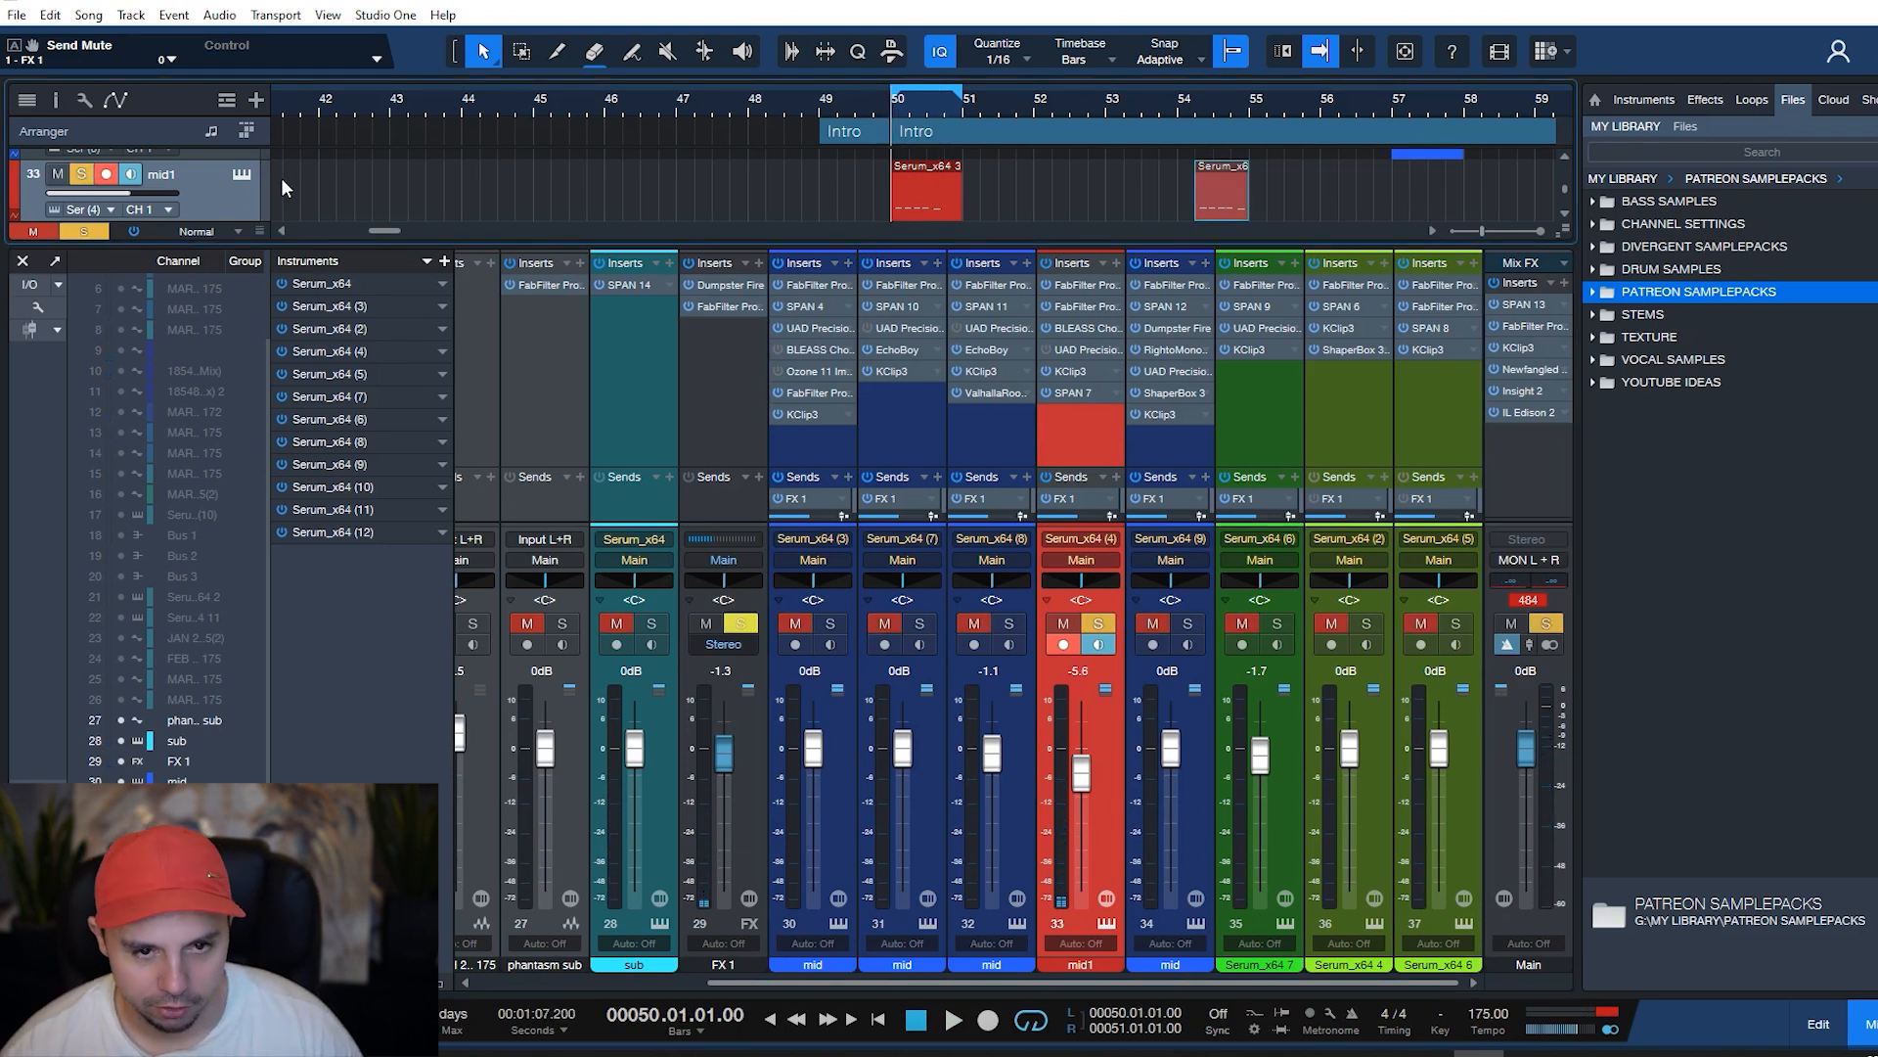
pyautogui.click(1045, 479)
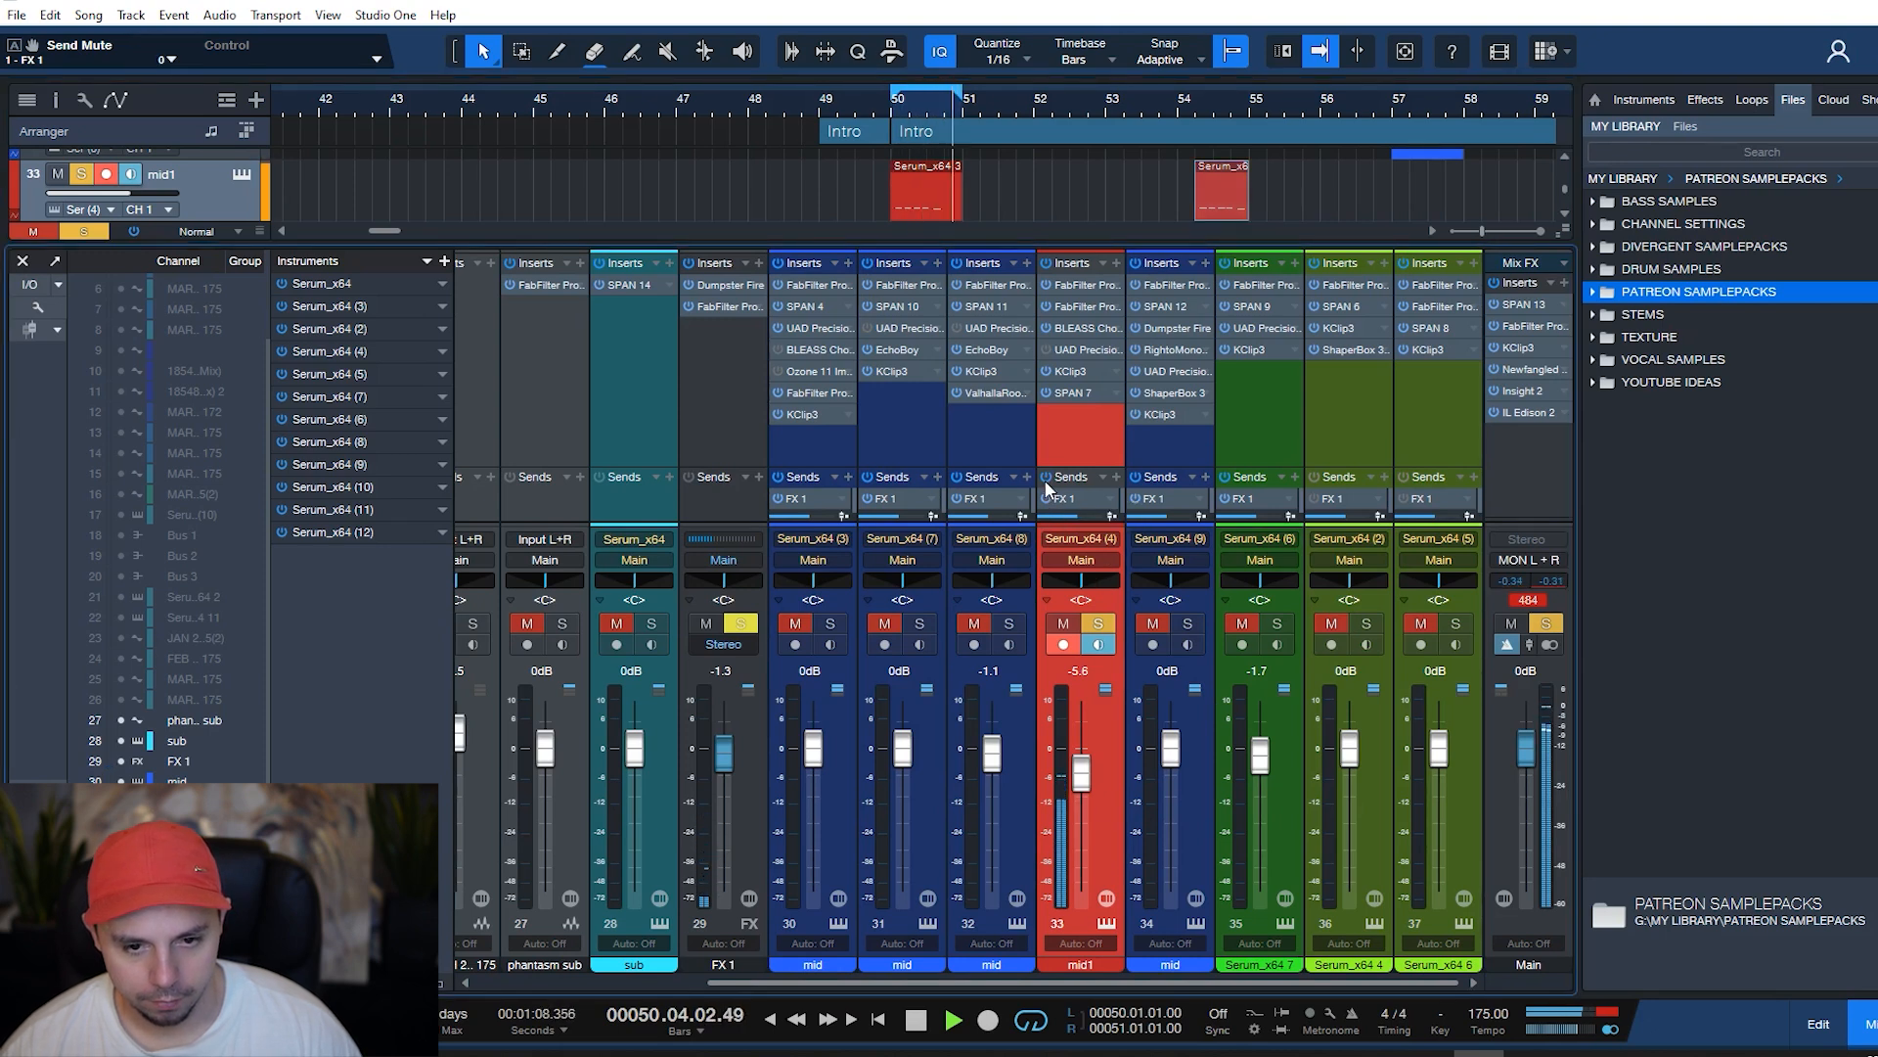
pyautogui.click(1045, 480)
pyautogui.press('space')
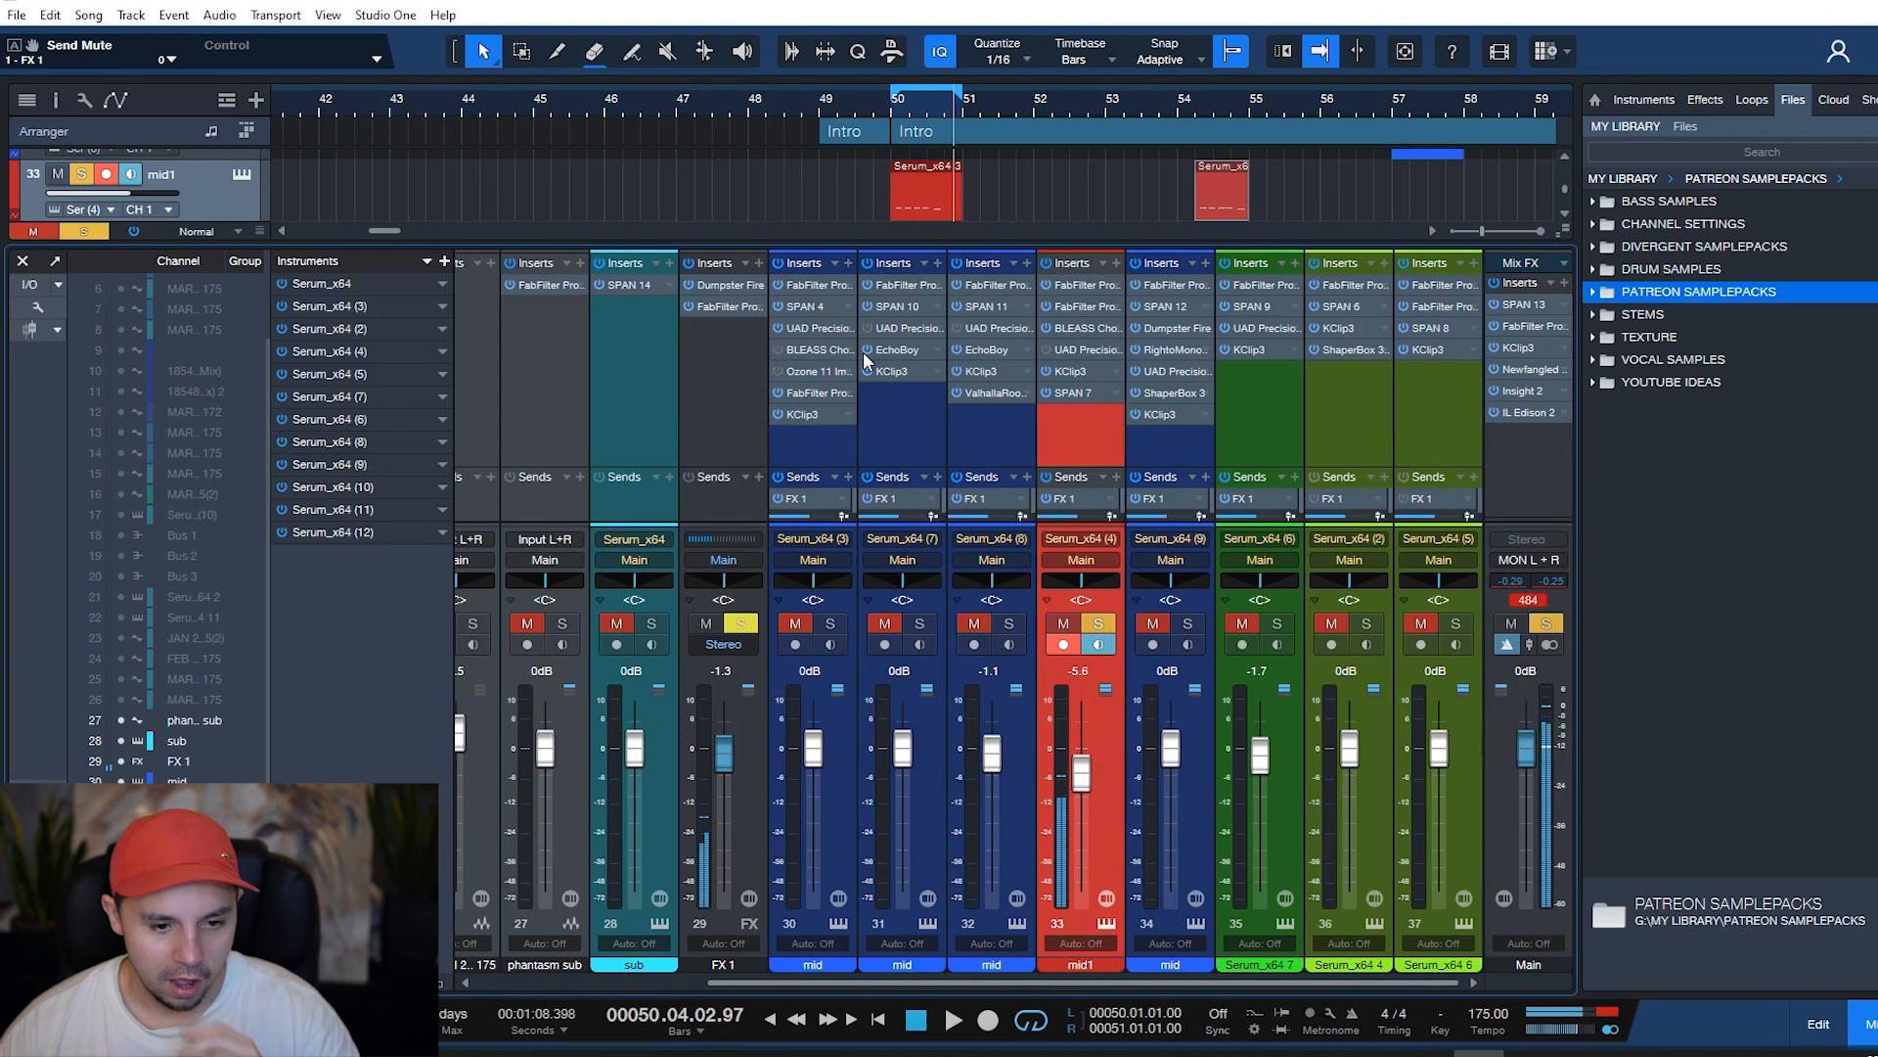
# - Set the Tooth parameter of Dumpster Fire on the FX 1 channel to -9.70 and audition the loop
pyautogui.click(708, 288)
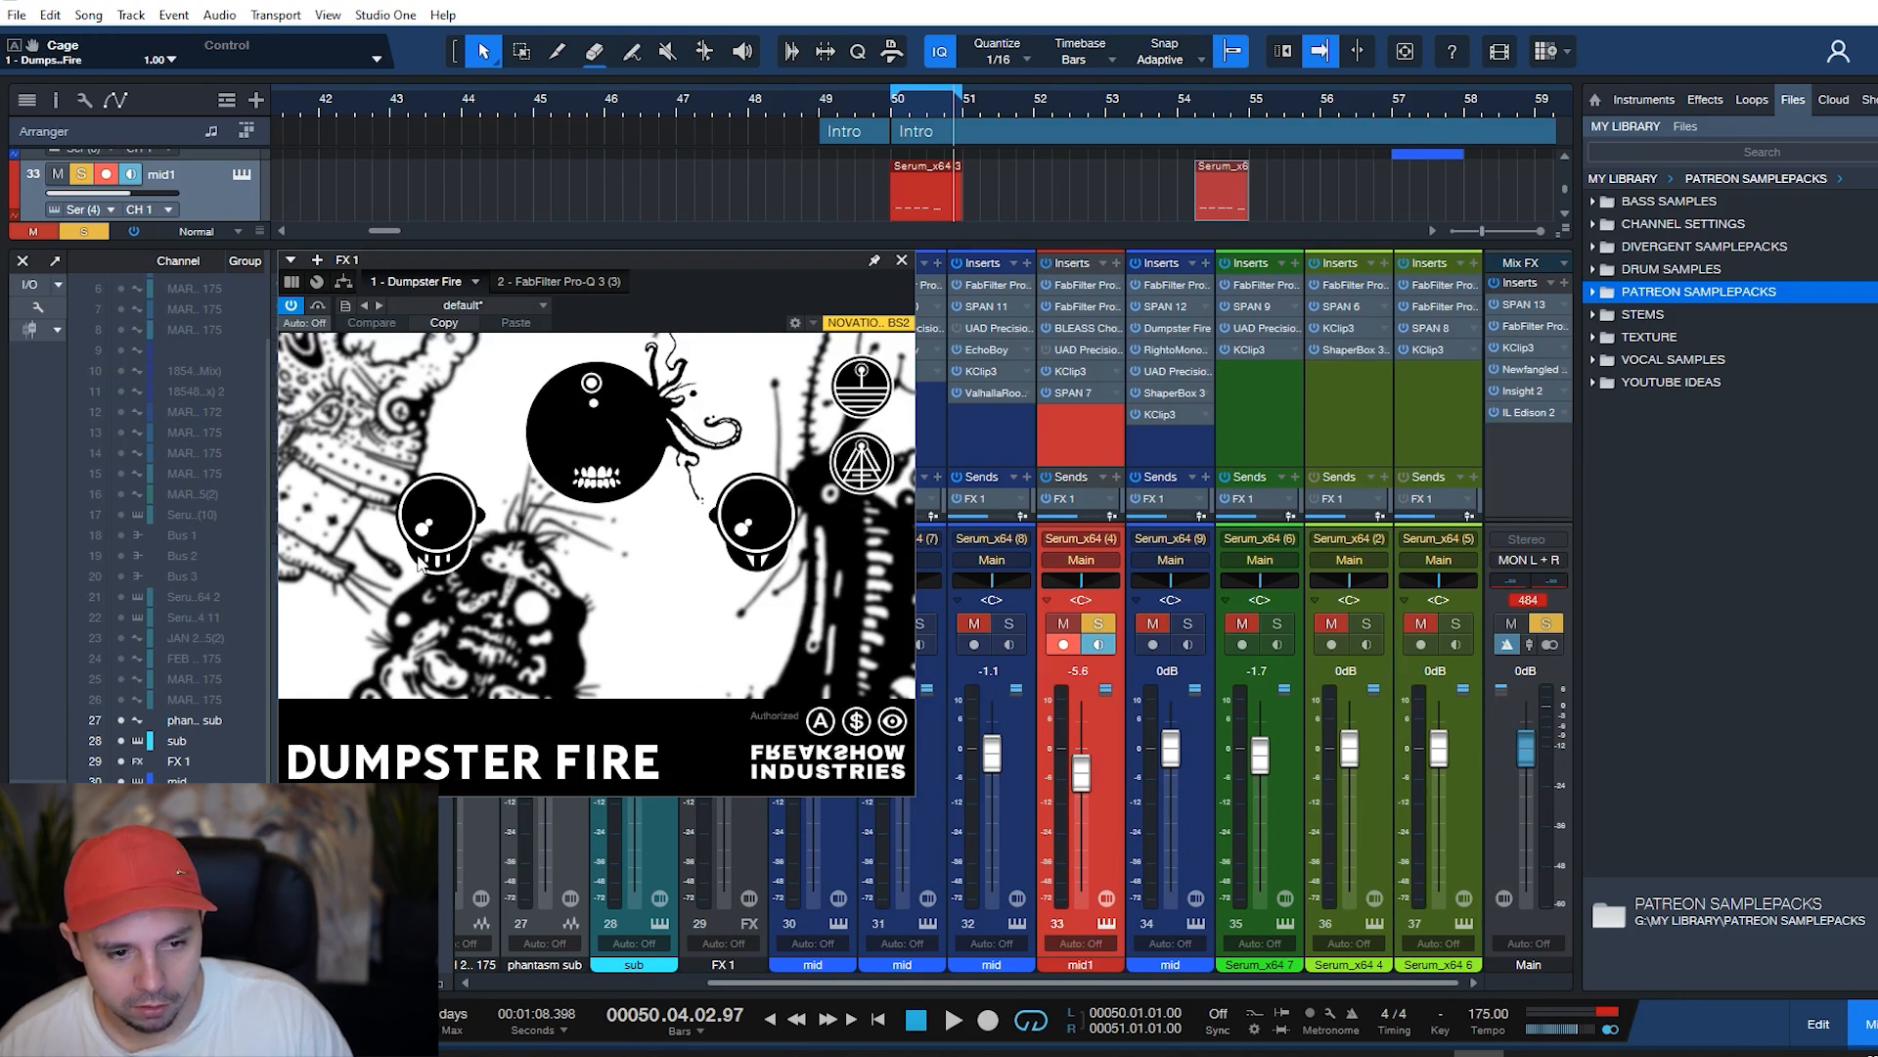
pyautogui.click(594, 394)
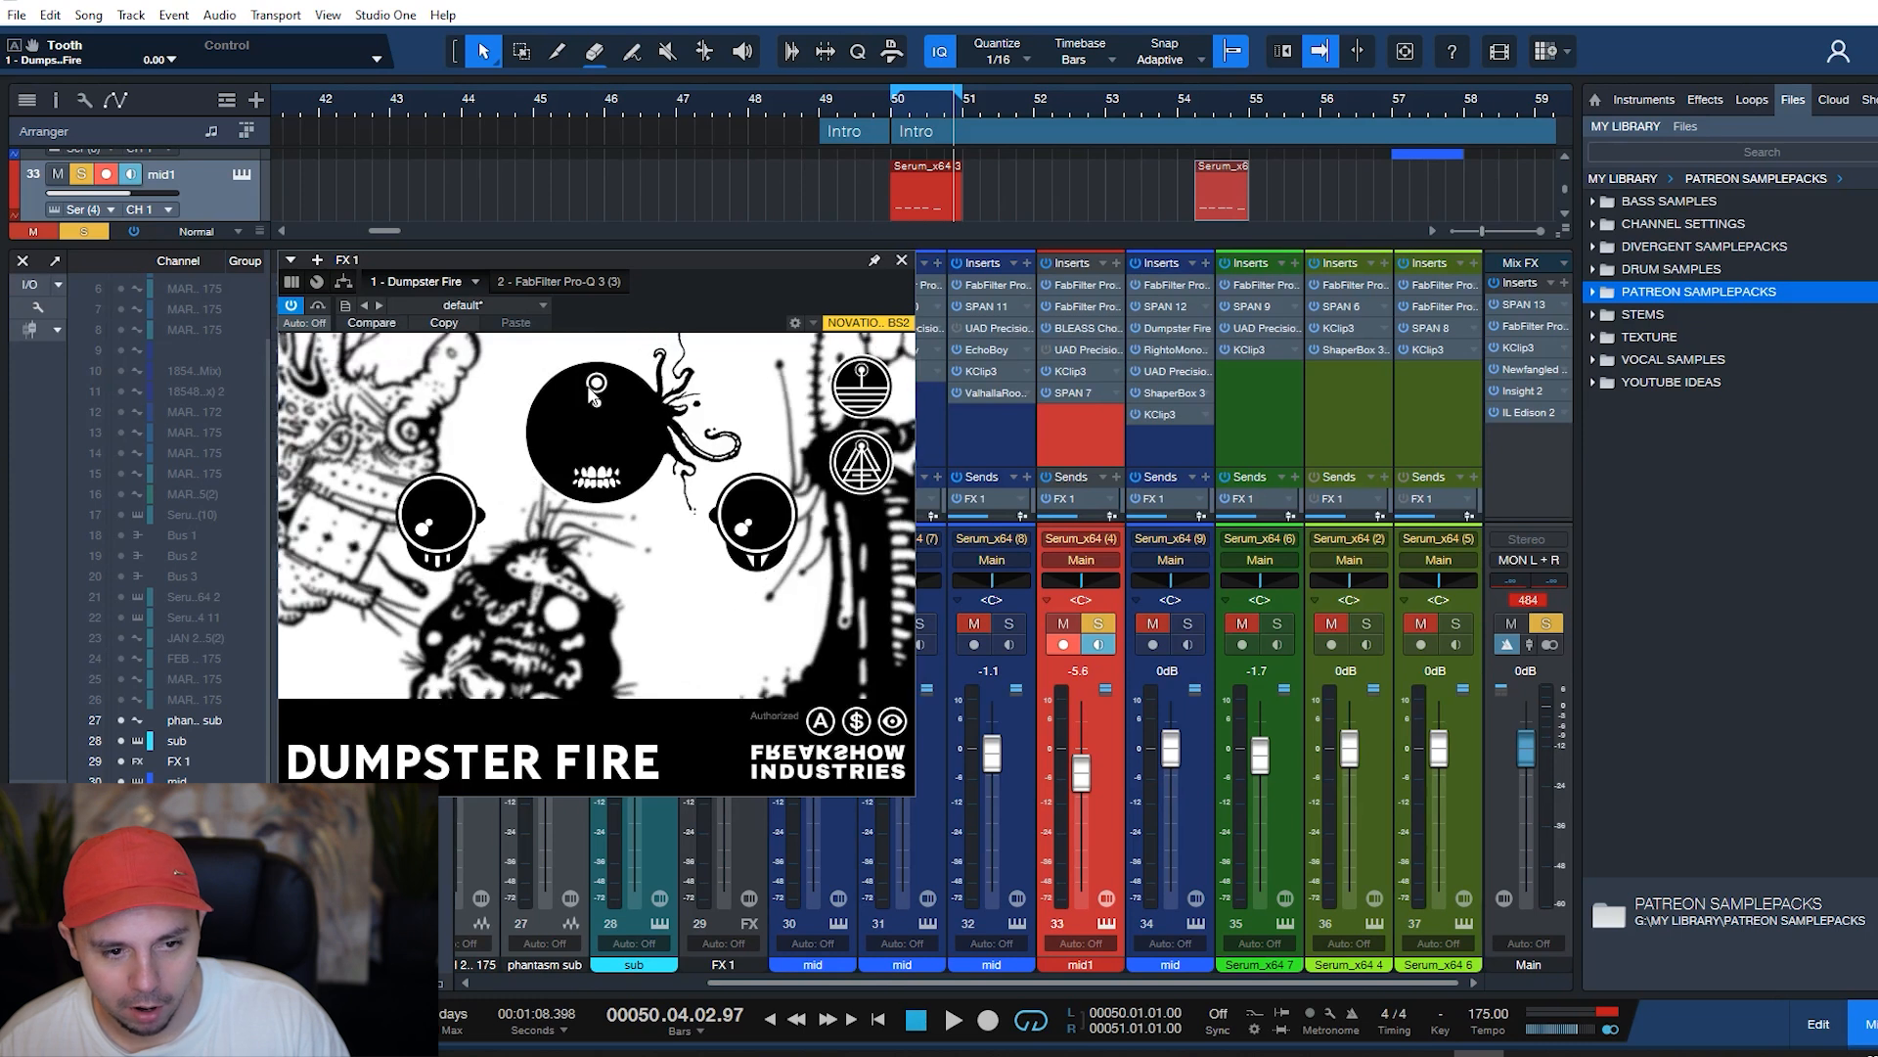
pyautogui.moveTo(594, 393); pyautogui.dragTo(594, 435)
pyautogui.click(940, 141)
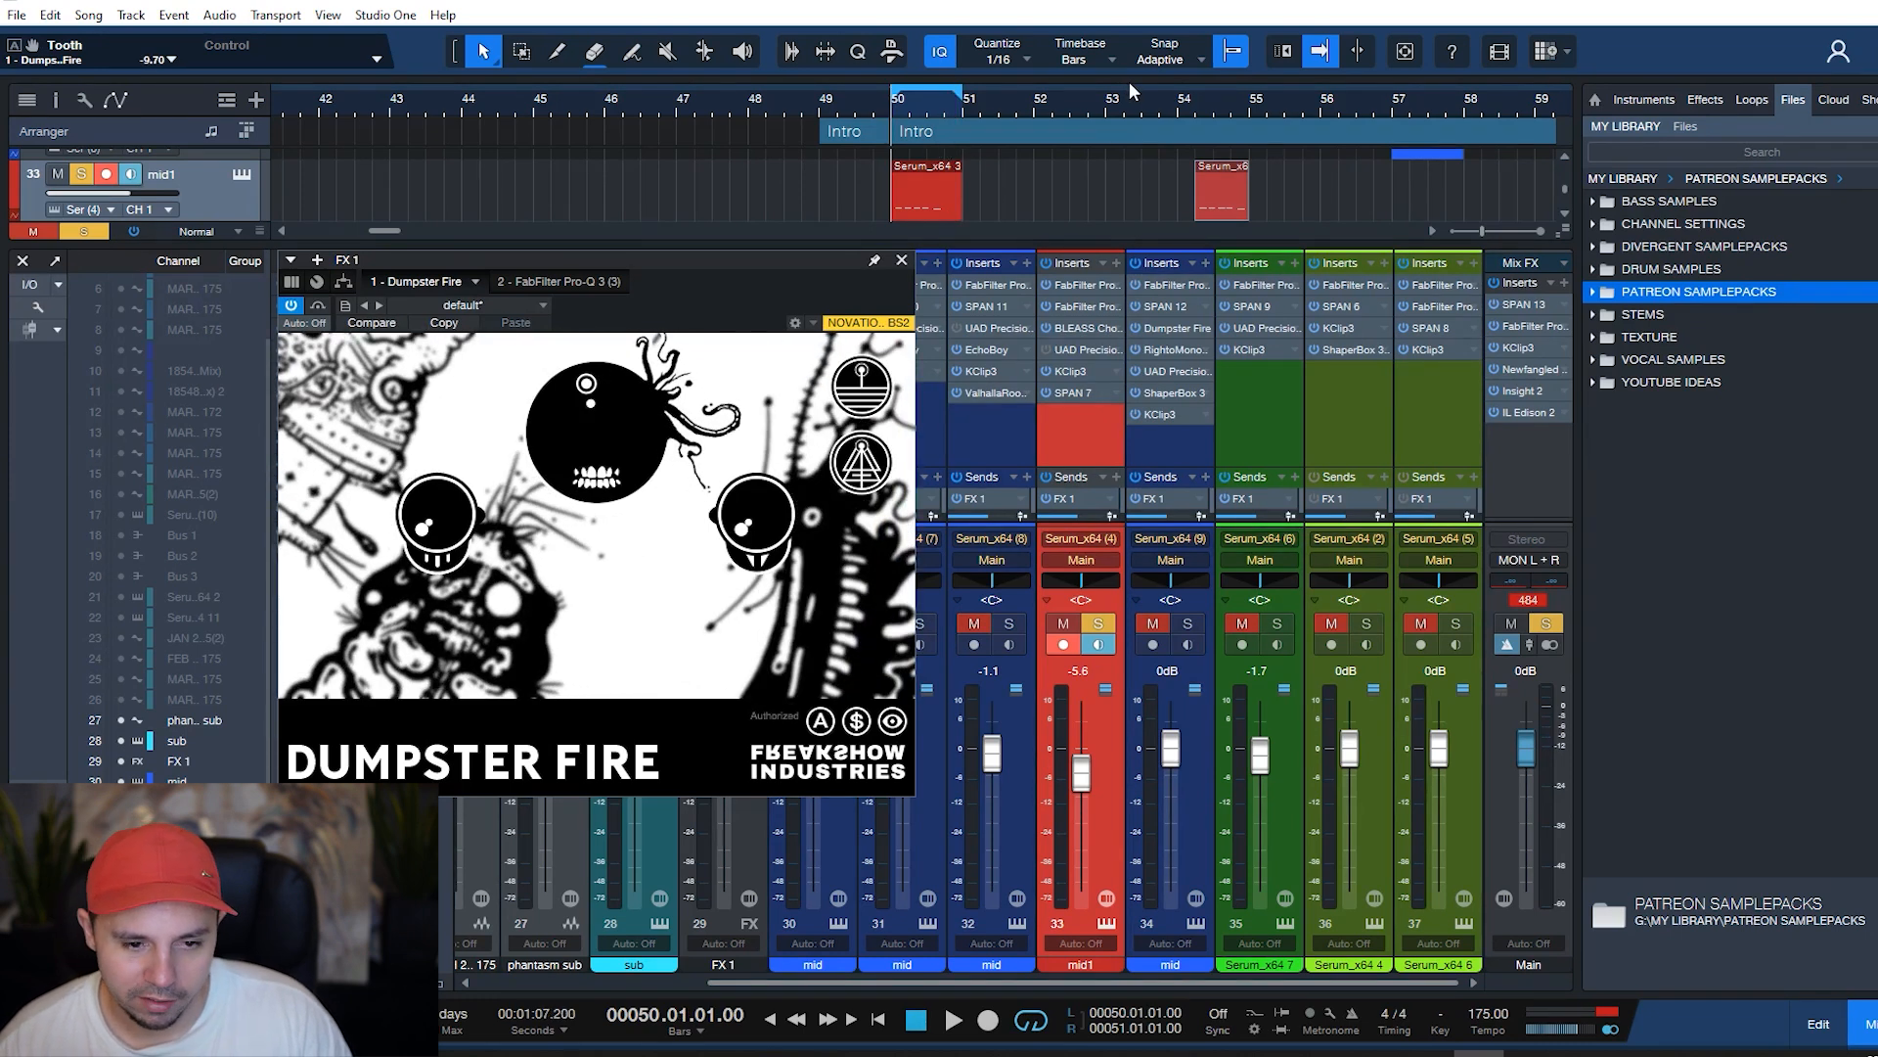
pyautogui.press('space')
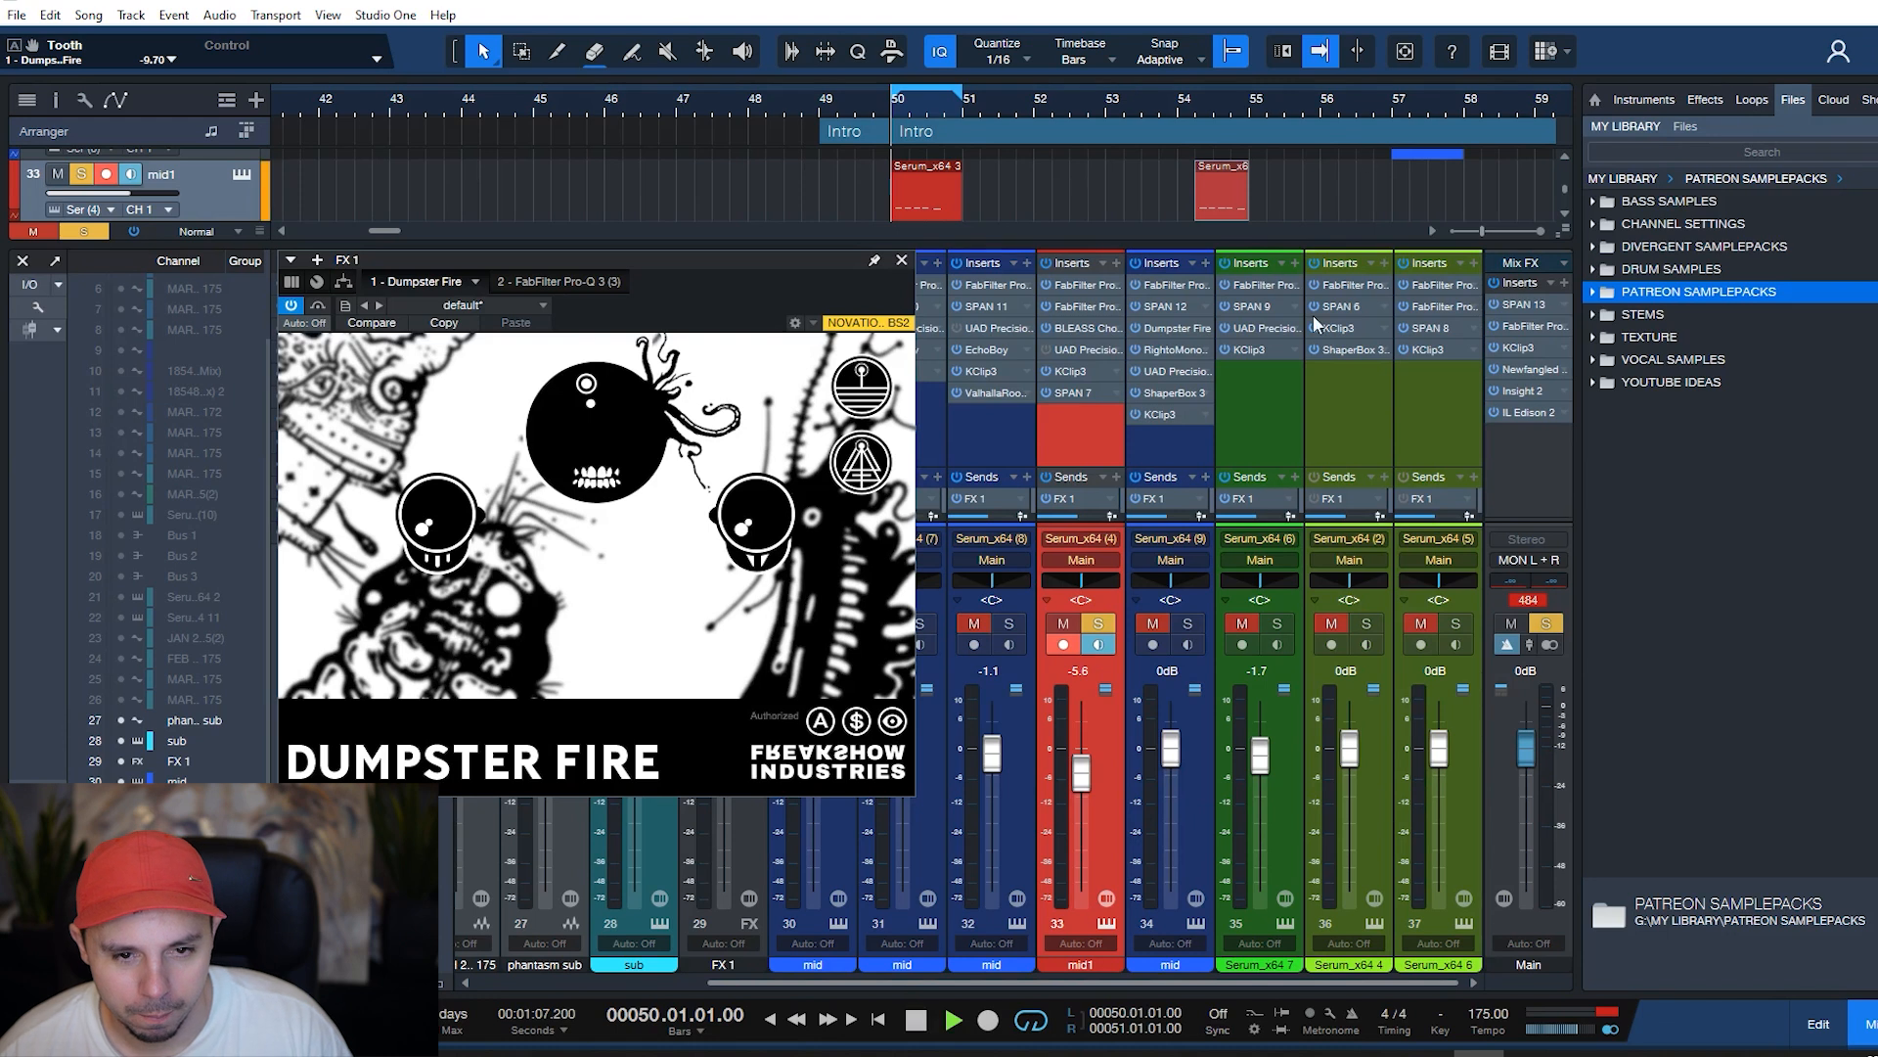
pyautogui.press('space')
pyautogui.click(901, 259)
# - Examine the low cut and high-frequency boost in FX 1's Pro-Q 3 while playing the loop
pyautogui.click(718, 311)
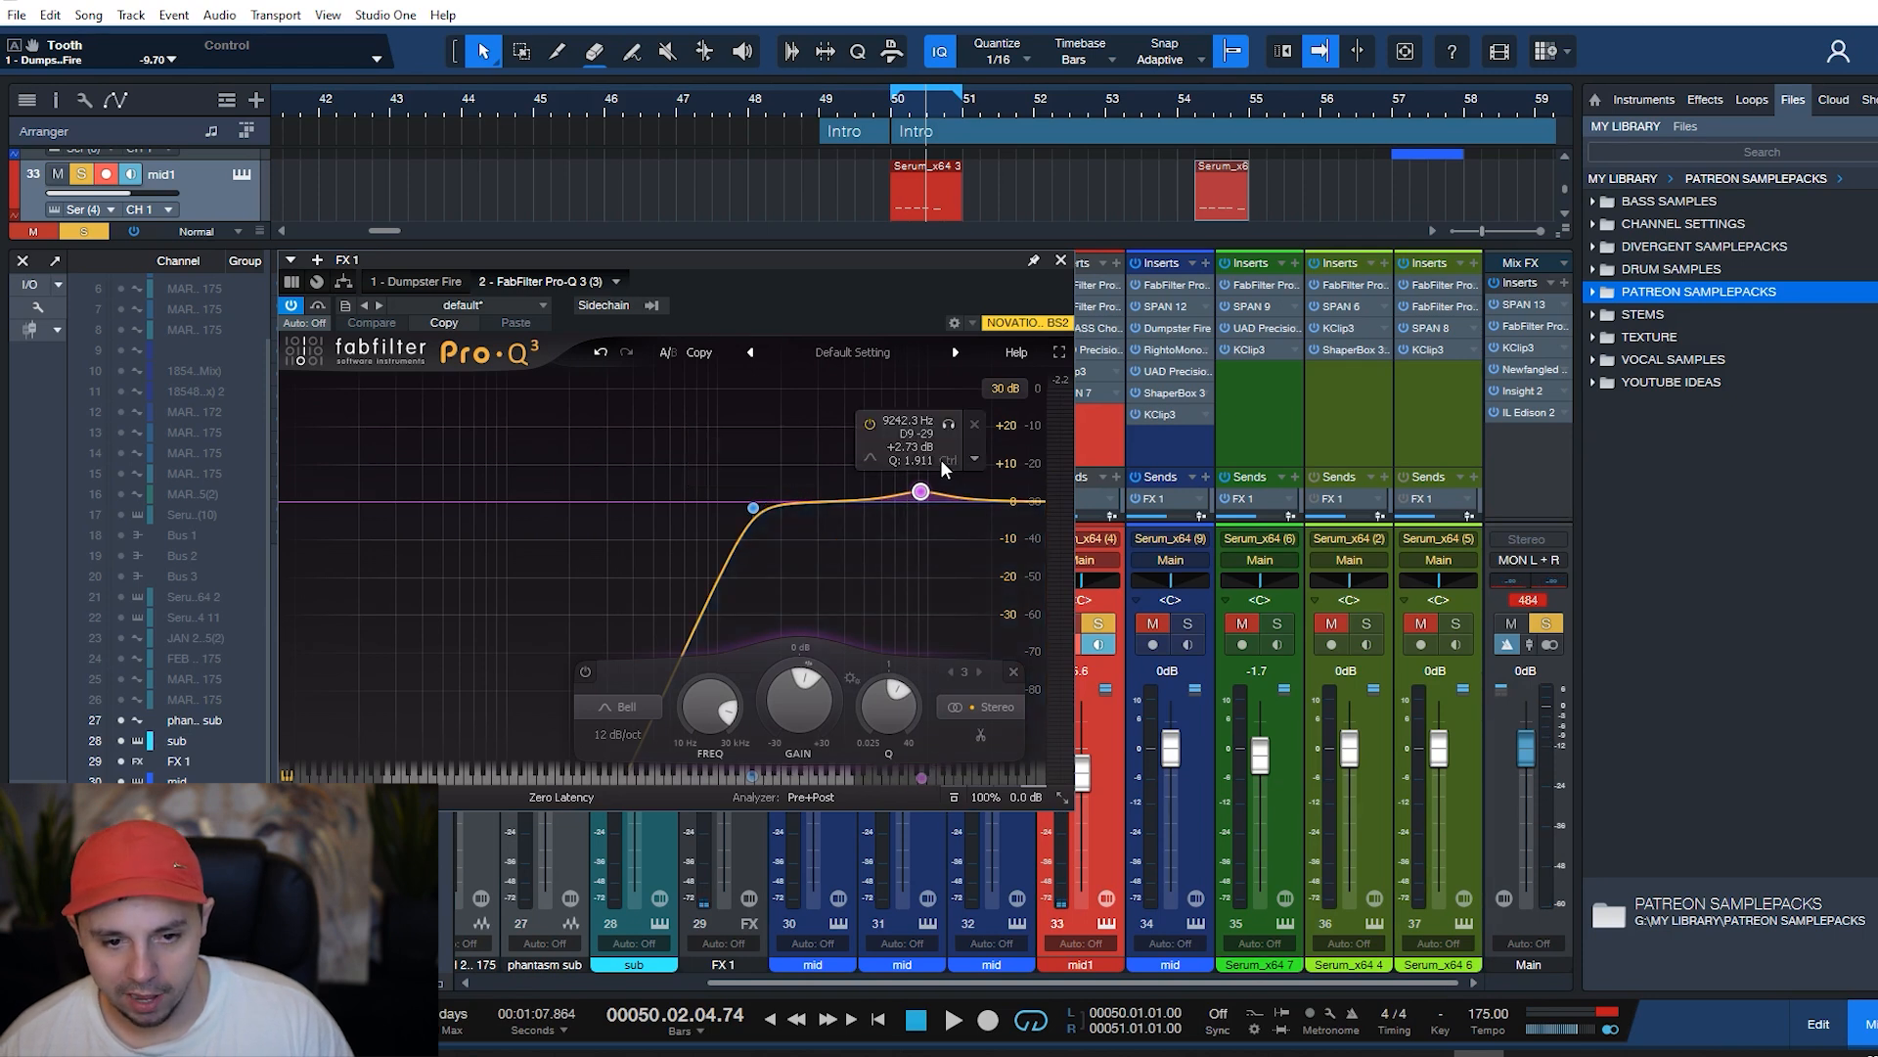
pyautogui.press('space')
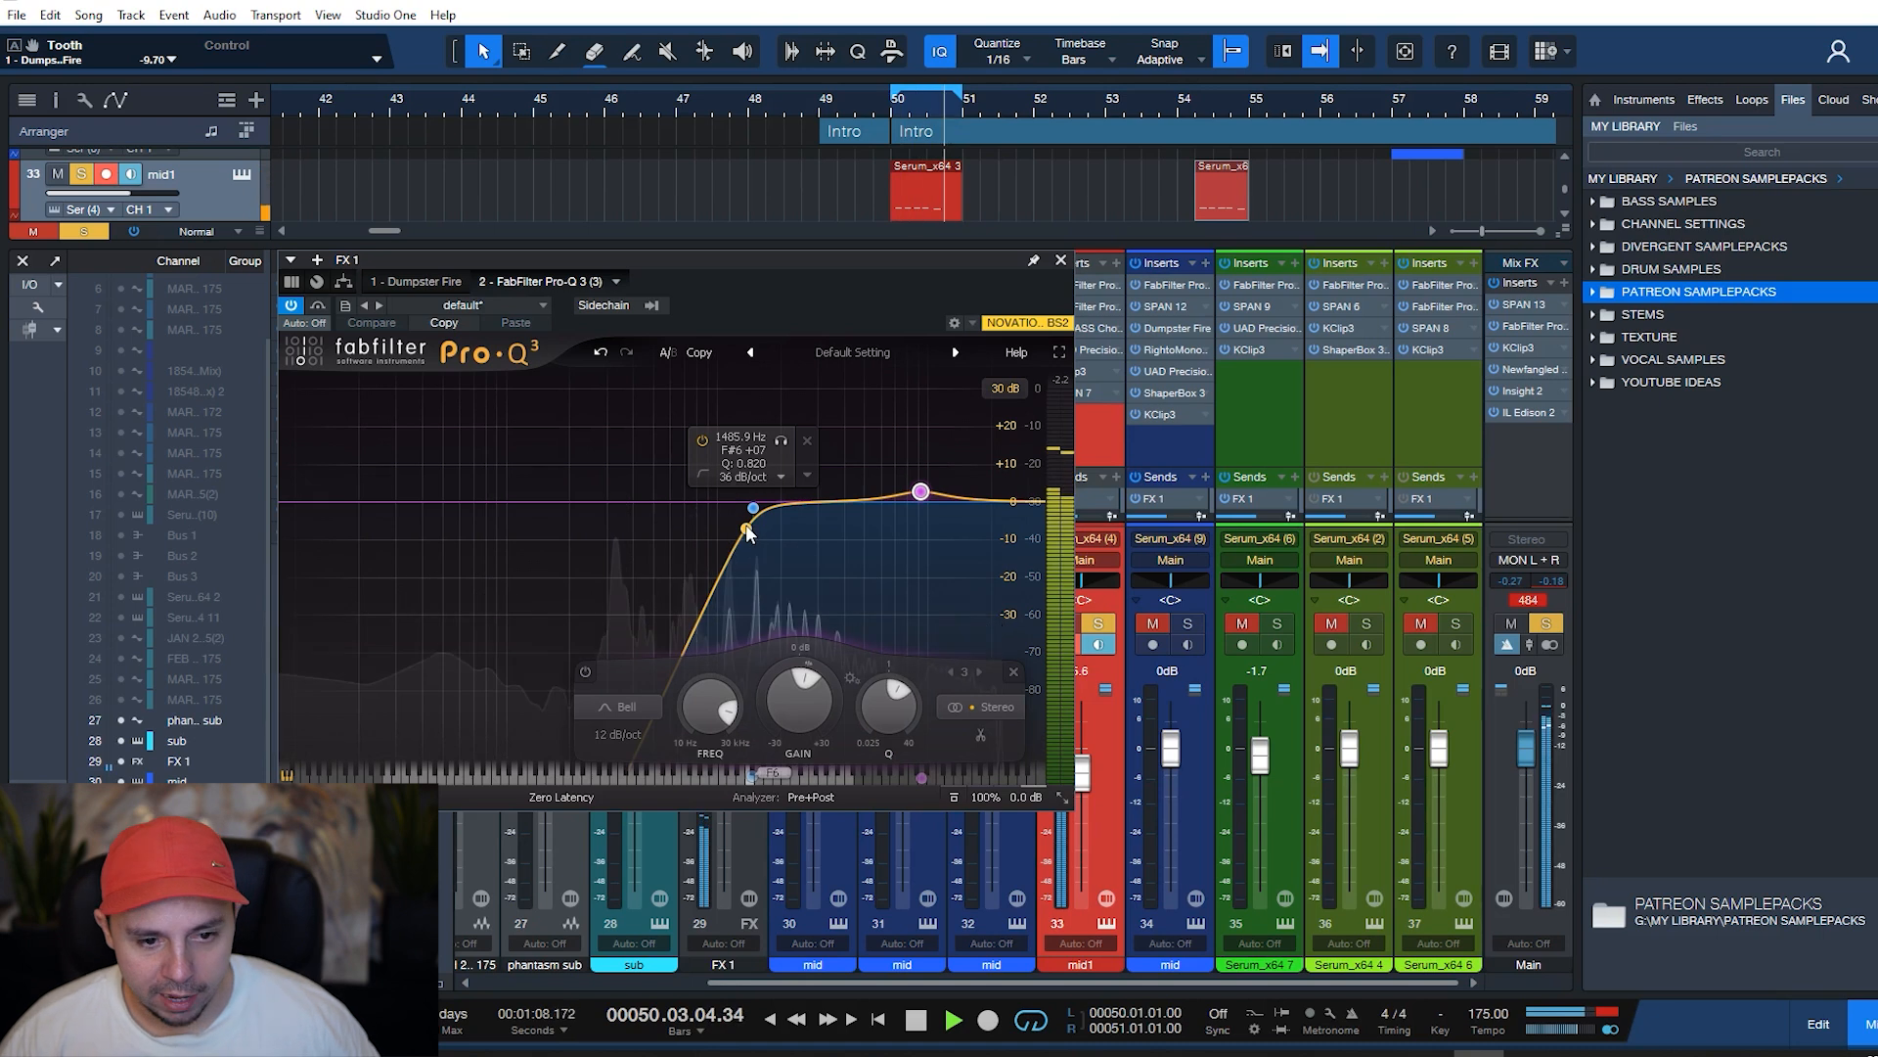
pyautogui.press('space')
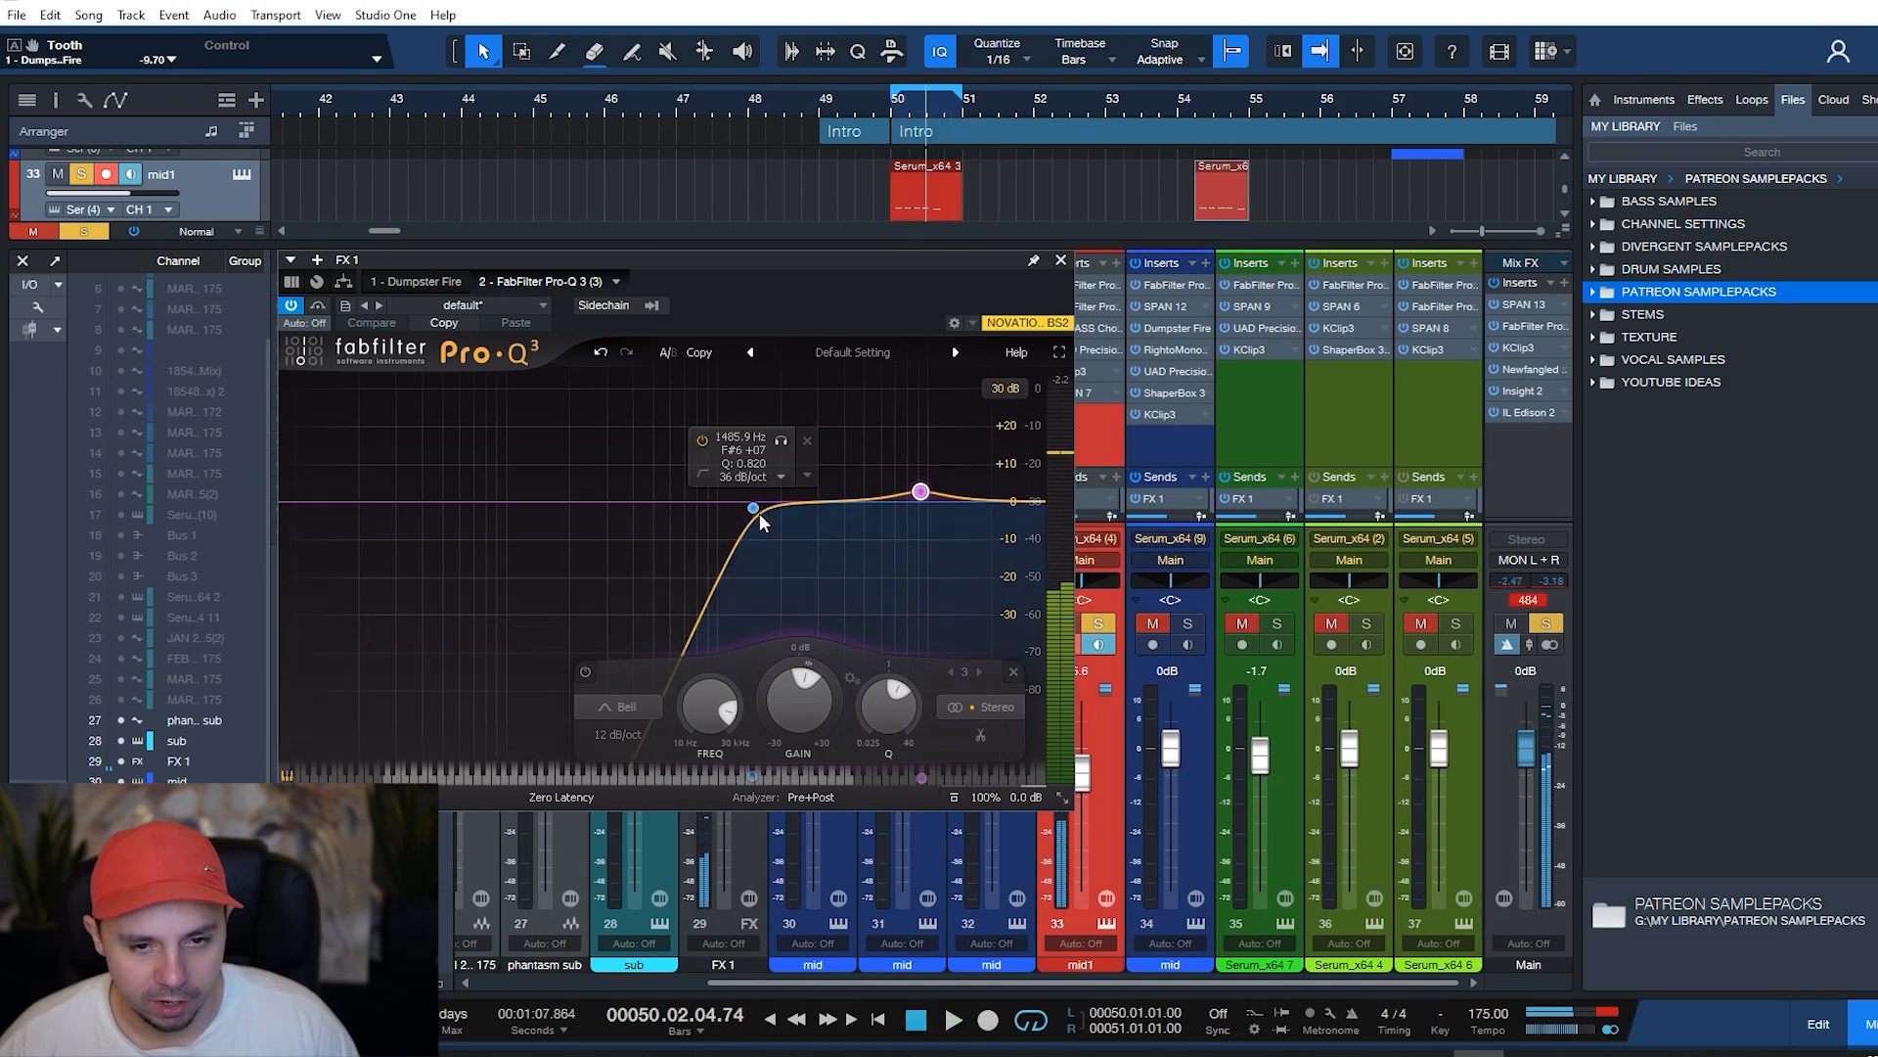
pyautogui.click(1063, 262)
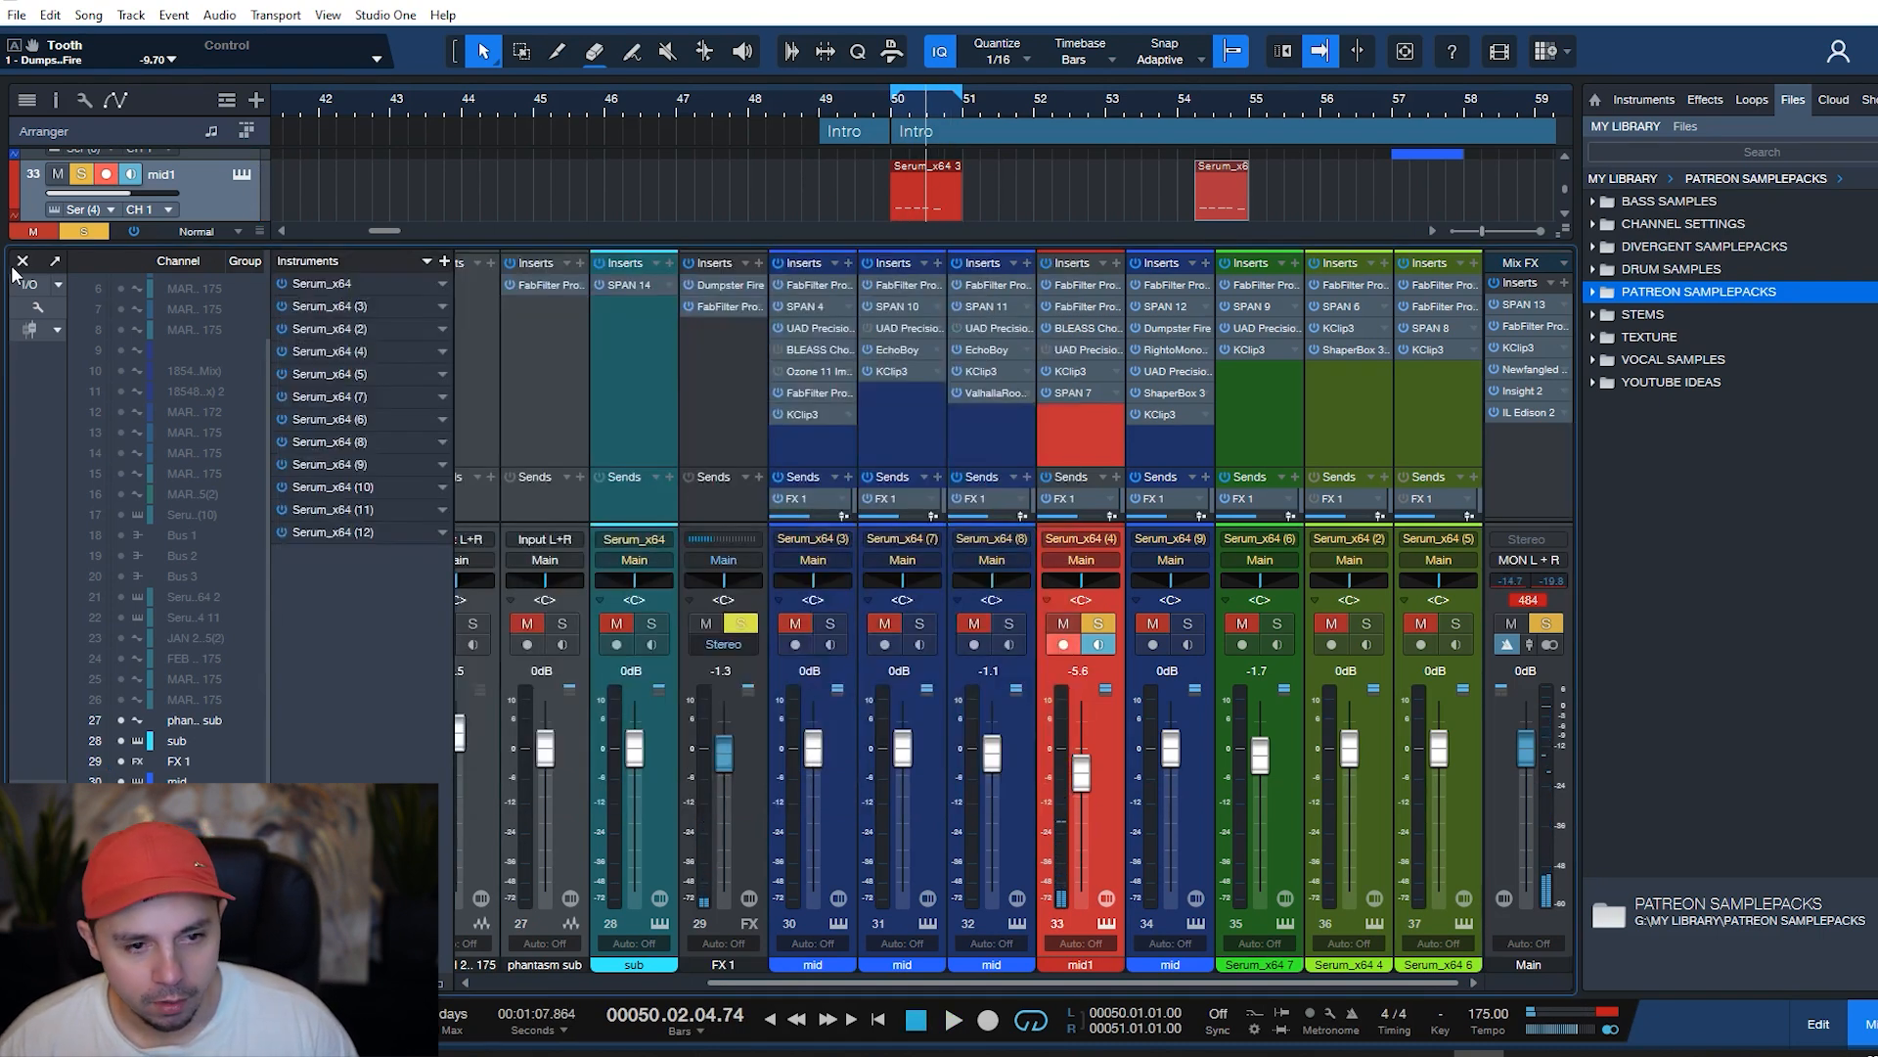
# - Hide the mixer and clear the solo on the mid1 track
pyautogui.press('F3')
pyautogui.scroll(-1, 364, 376)
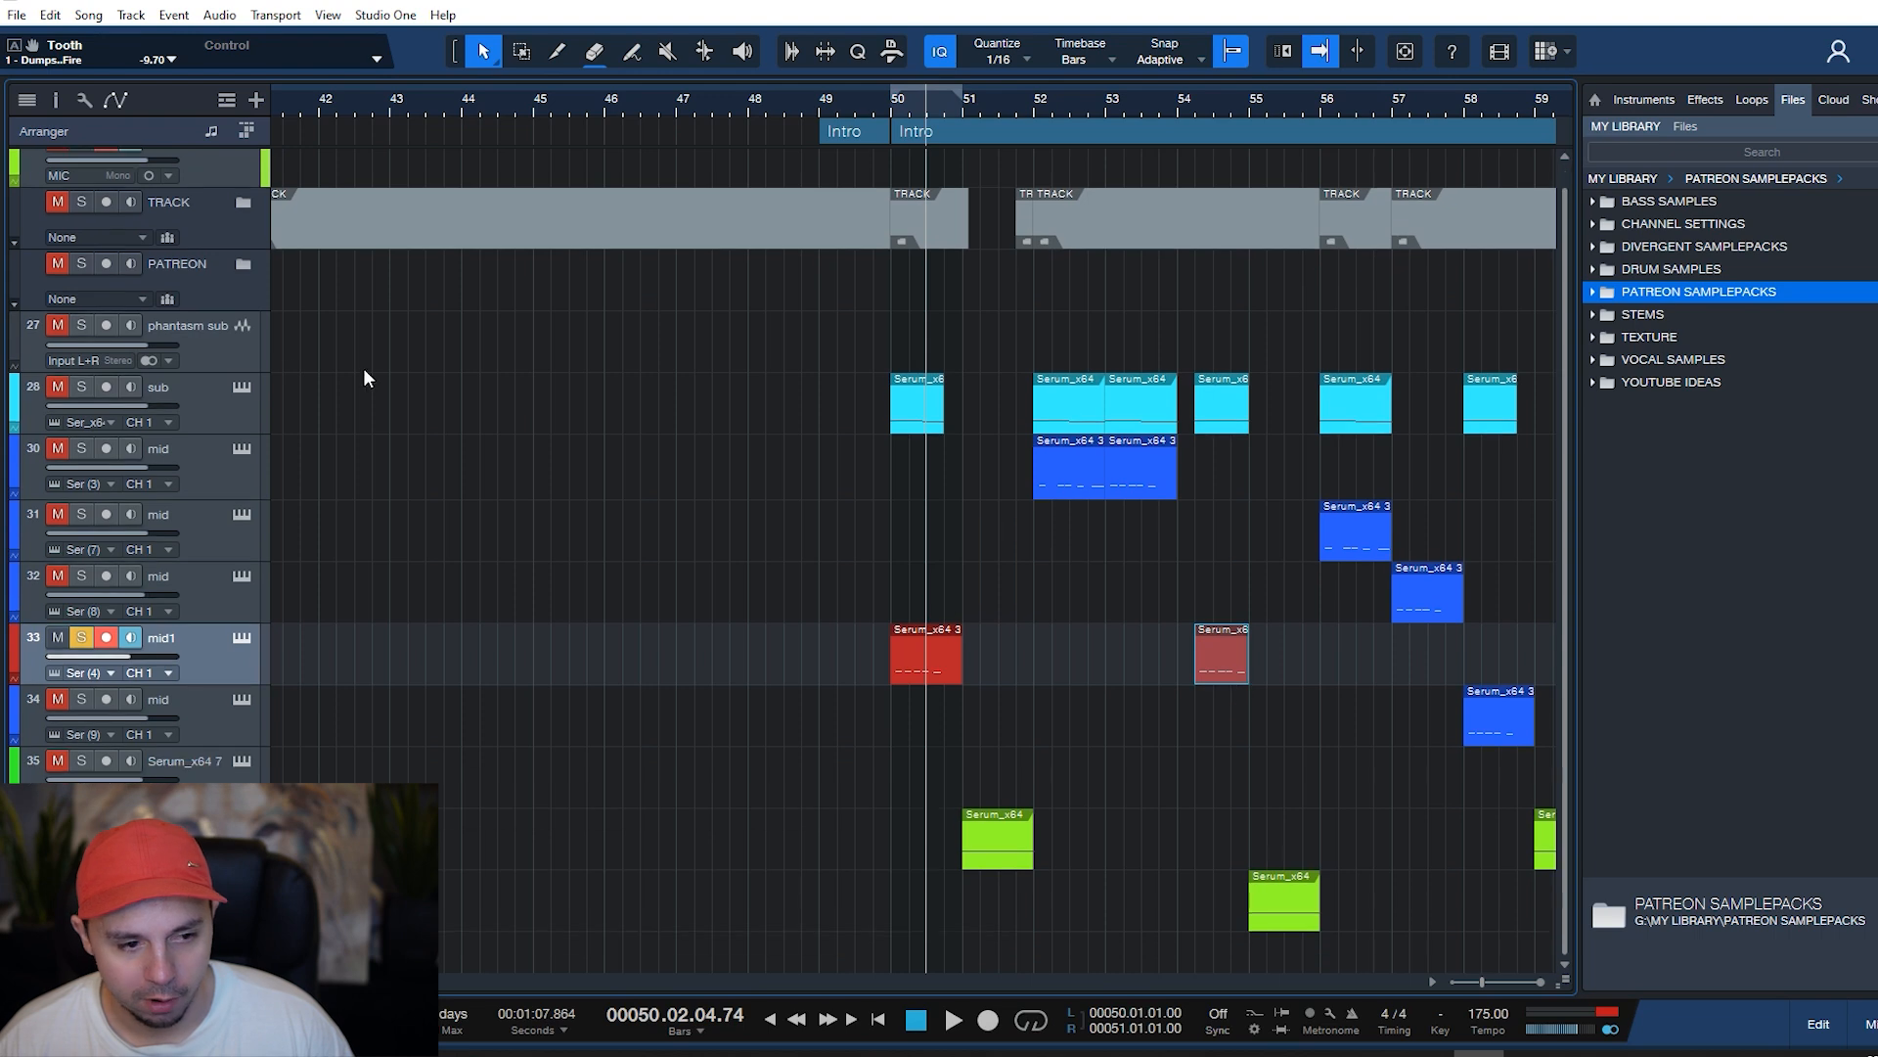
pyautogui.click(81, 637)
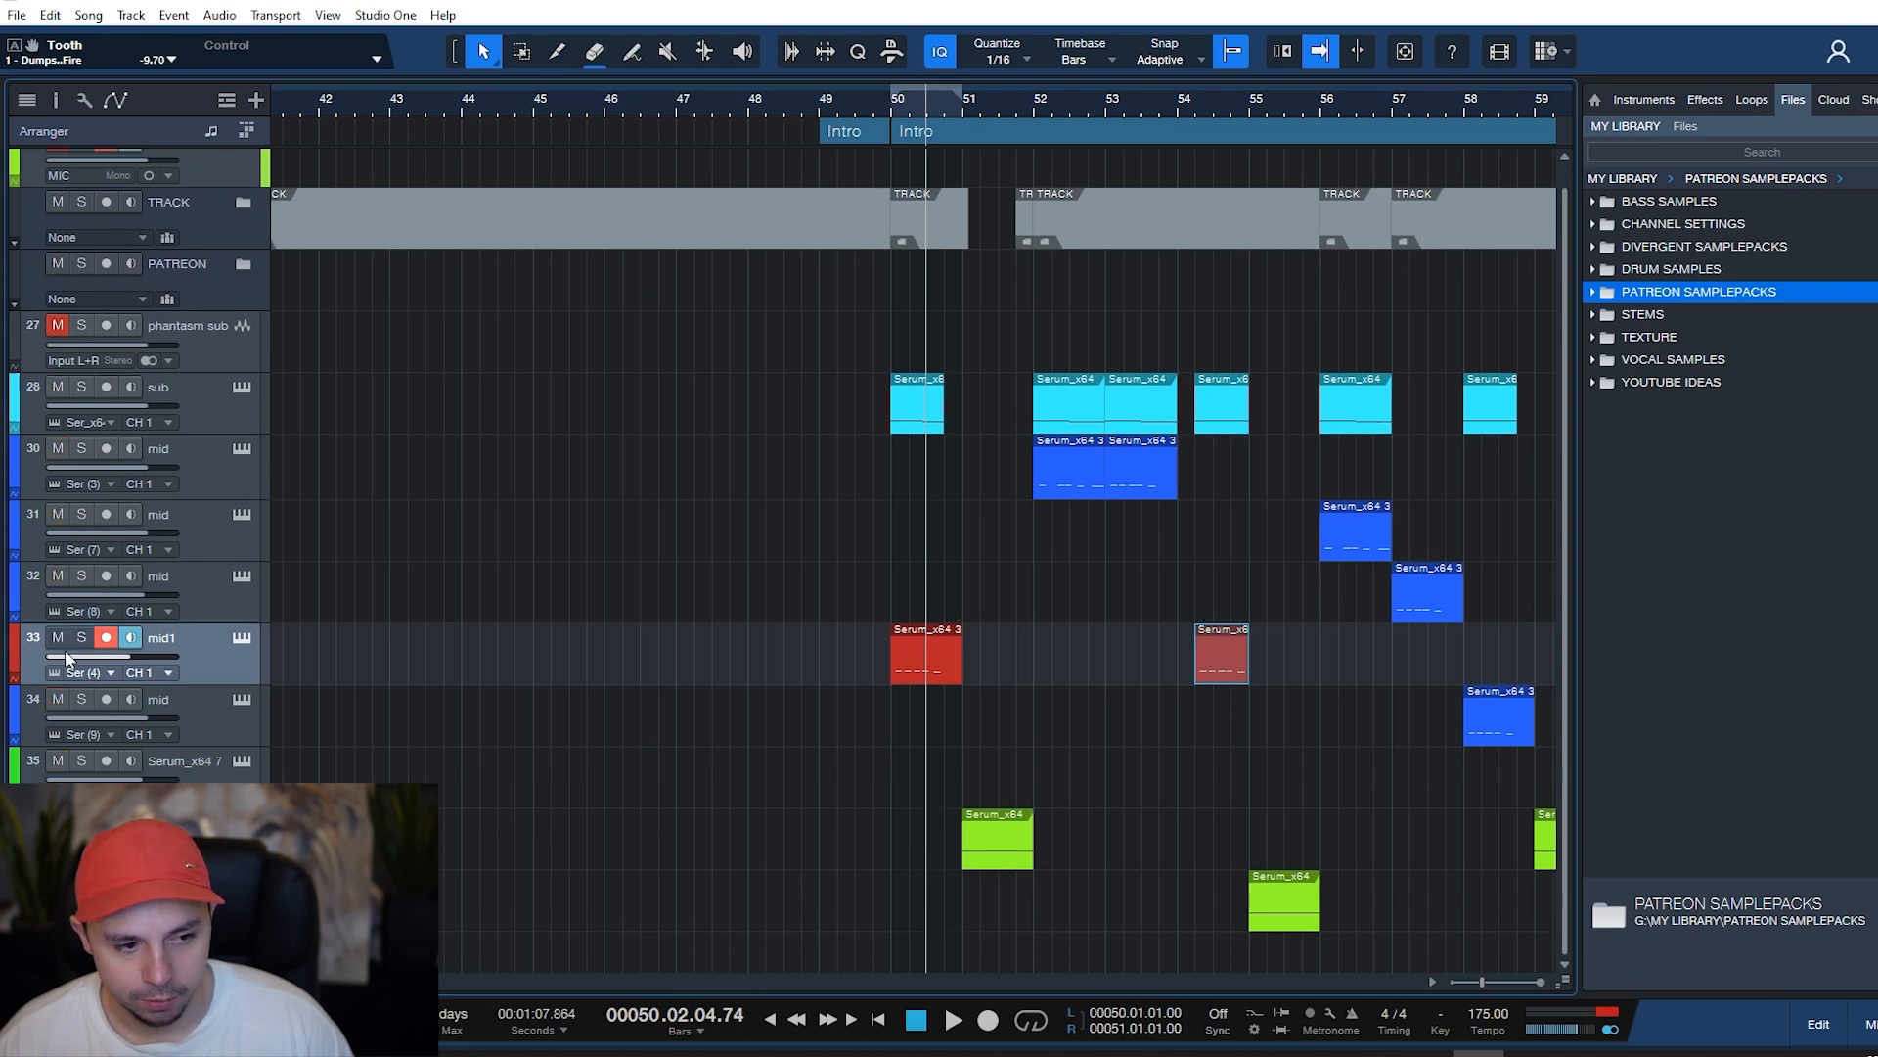
# - Loop bars 52 to 54, solo the mid track on channel 30, play it, and select the track
pyautogui.click(1033, 104)
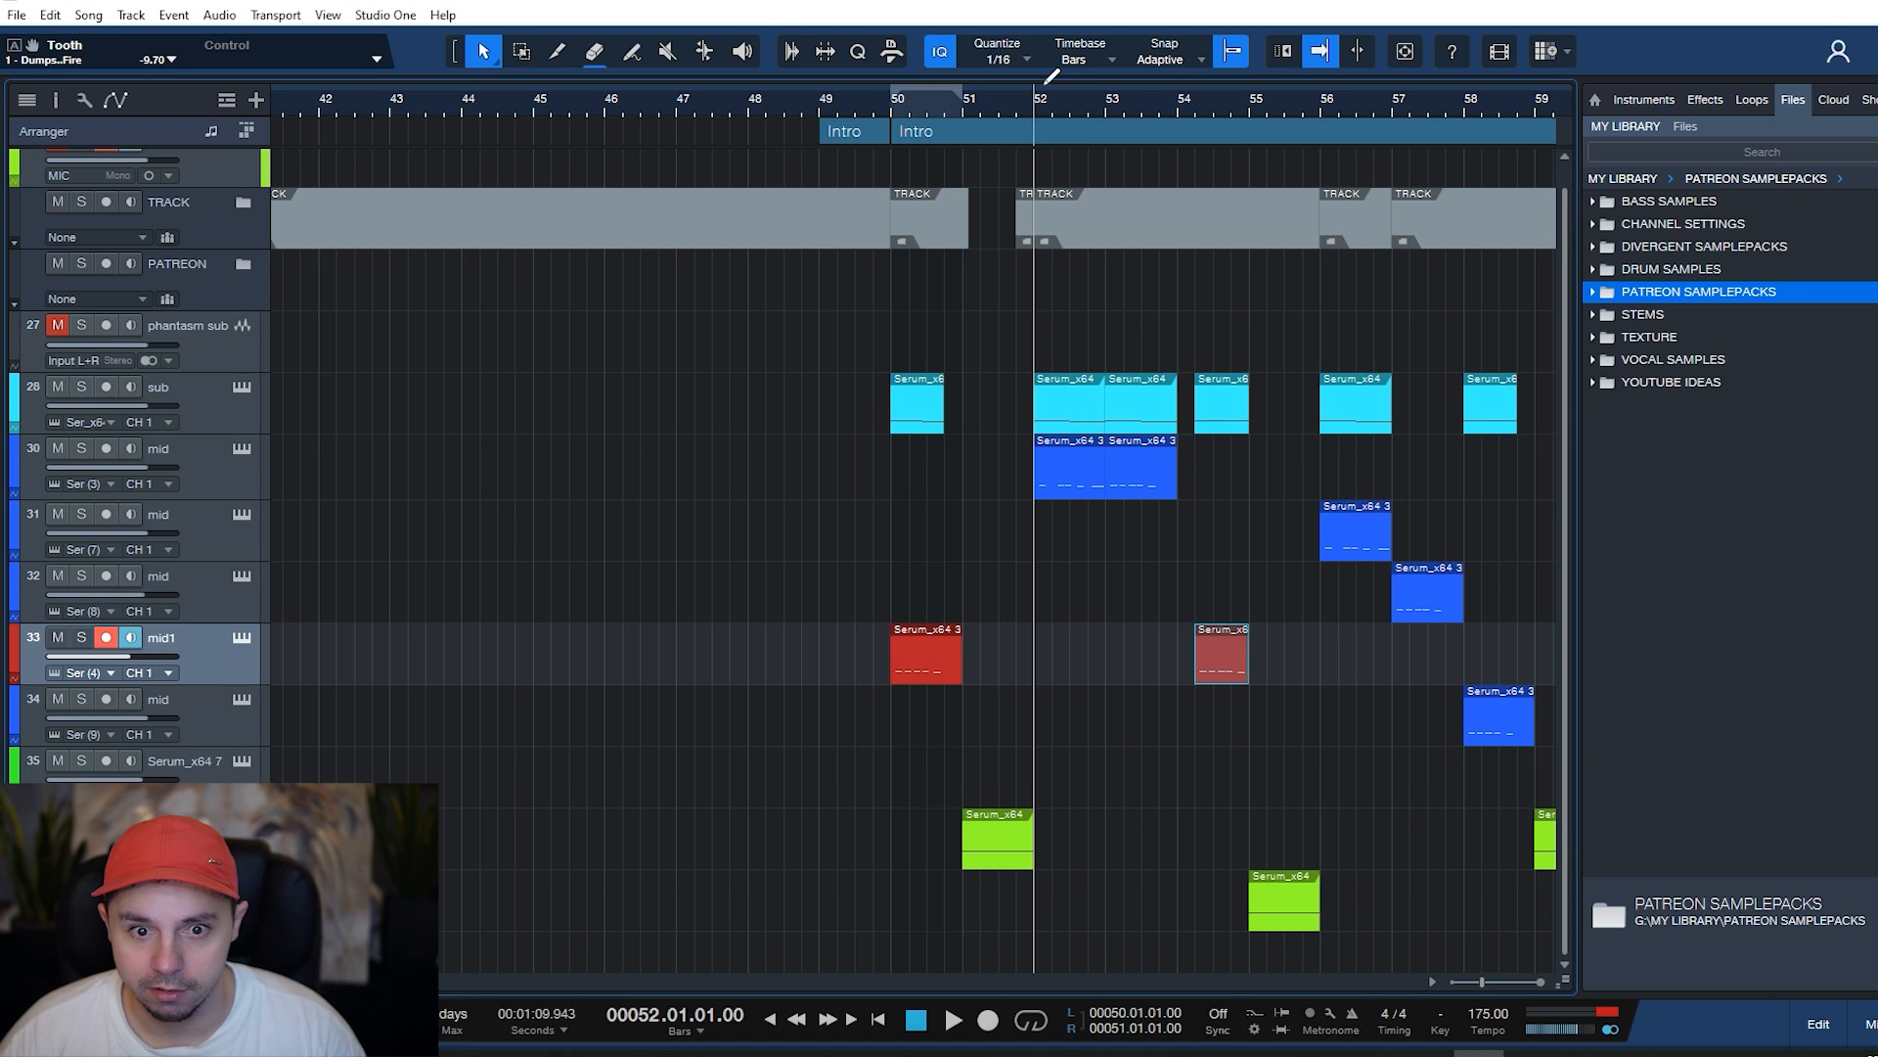
pyautogui.moveTo(1039, 79); pyautogui.dragTo(1178, 77)
pyautogui.click(81, 448)
pyautogui.press('space')
pyautogui.click(219, 471)
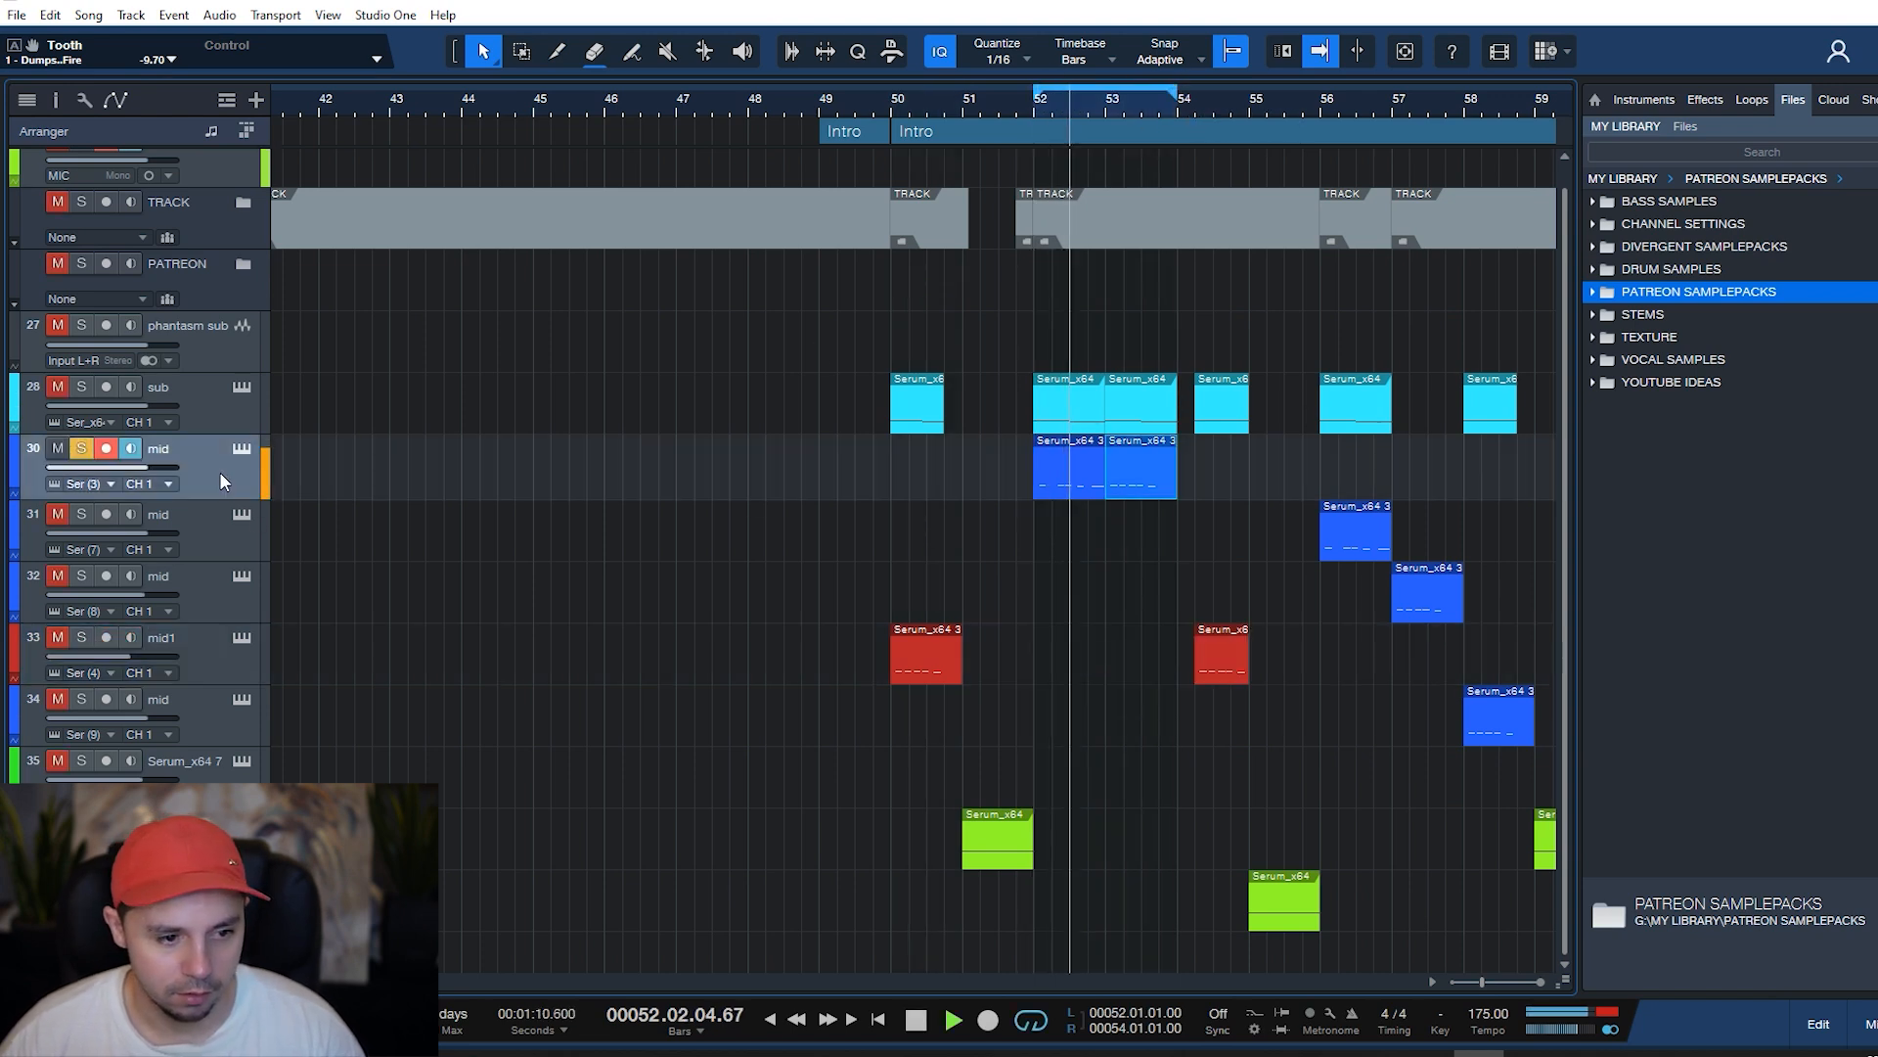
# - Reopen the mixer and examine the first Pro-Q 3 and the UAD Precision K-Stereo settings on channel 30
pyautogui.press('F3')
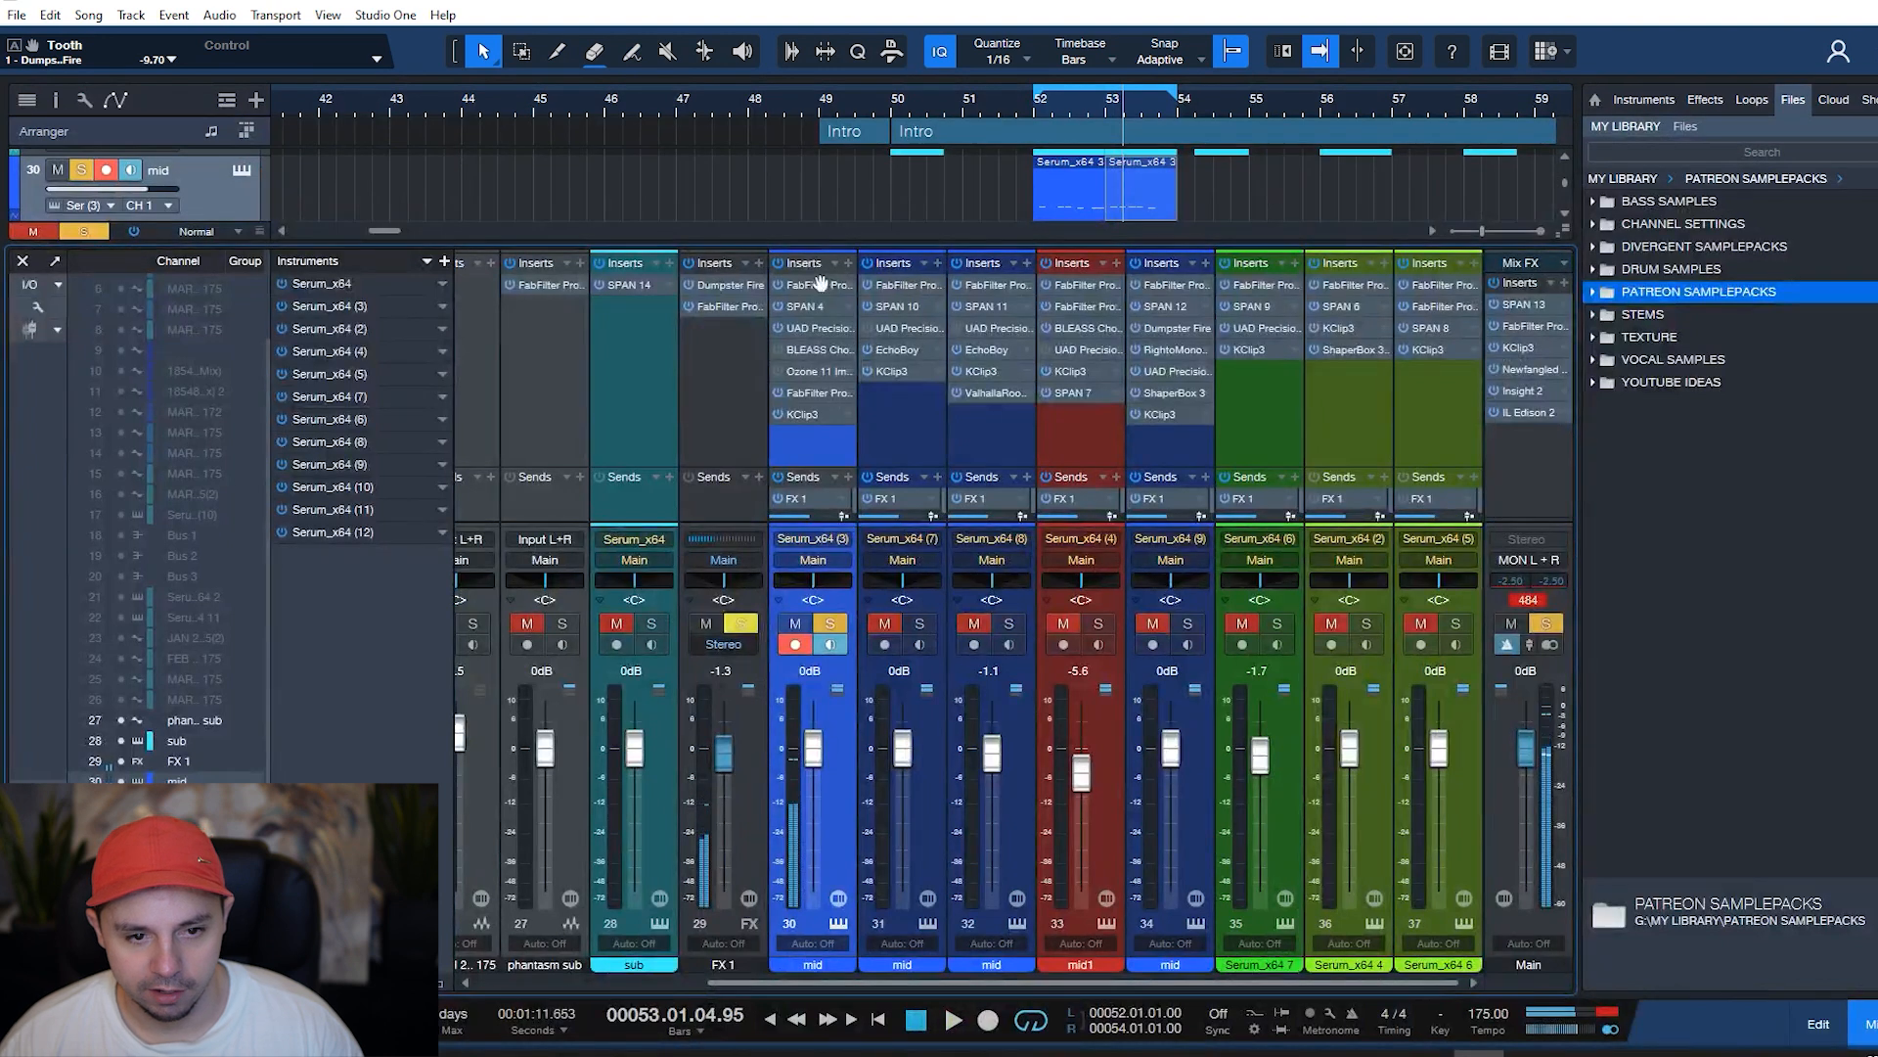
pyautogui.click(815, 282)
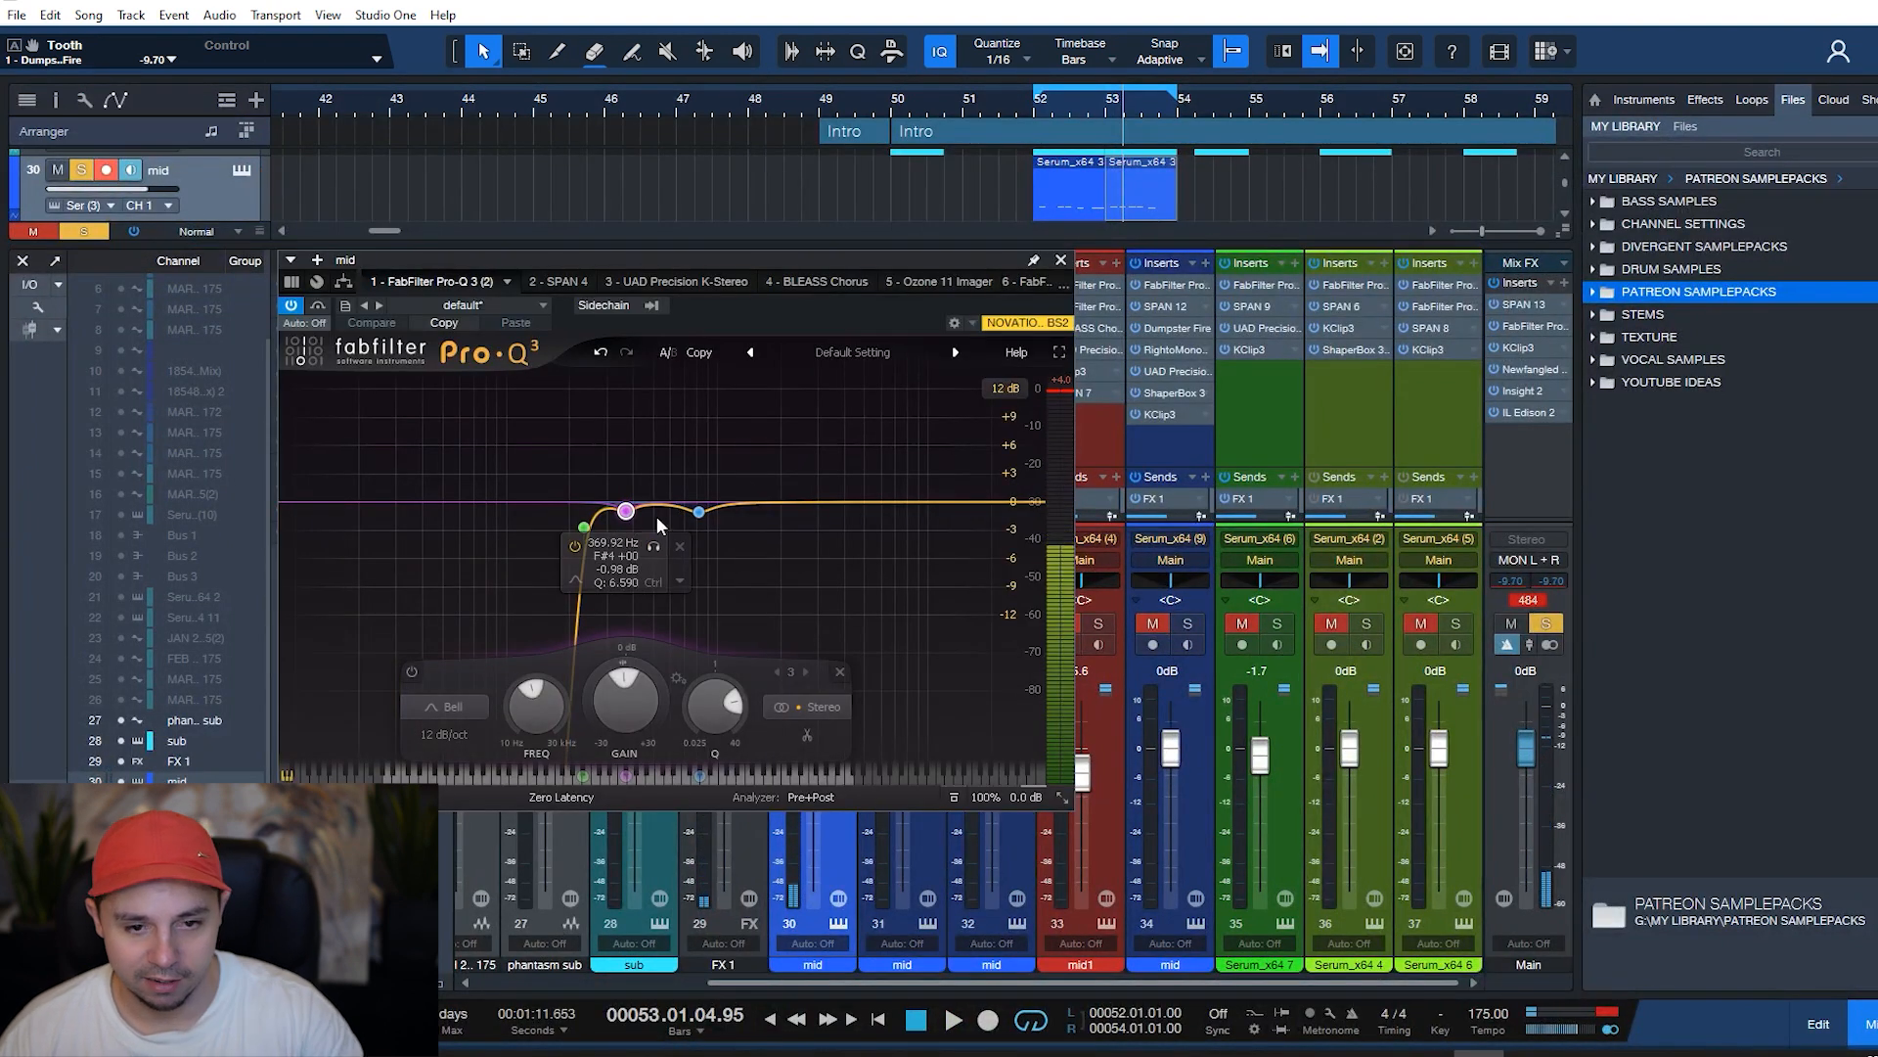
pyautogui.click(1061, 260)
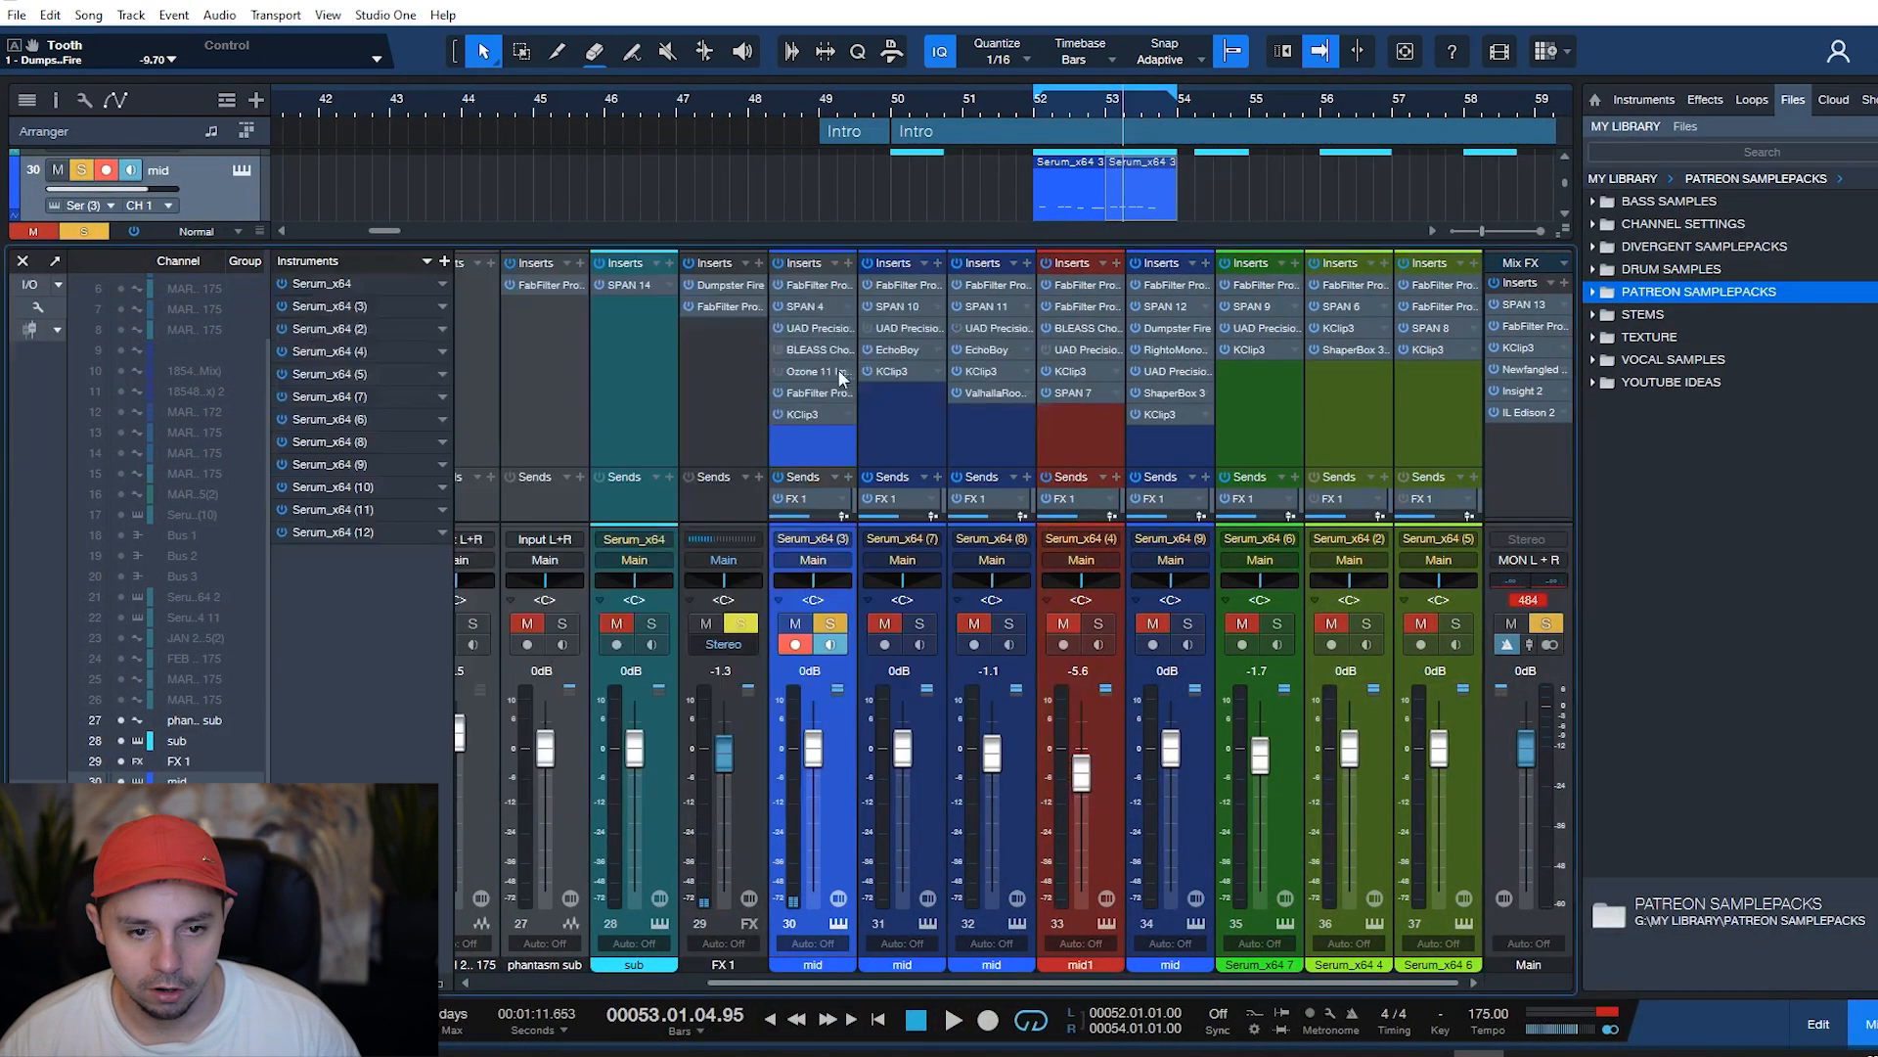
pyautogui.click(814, 327)
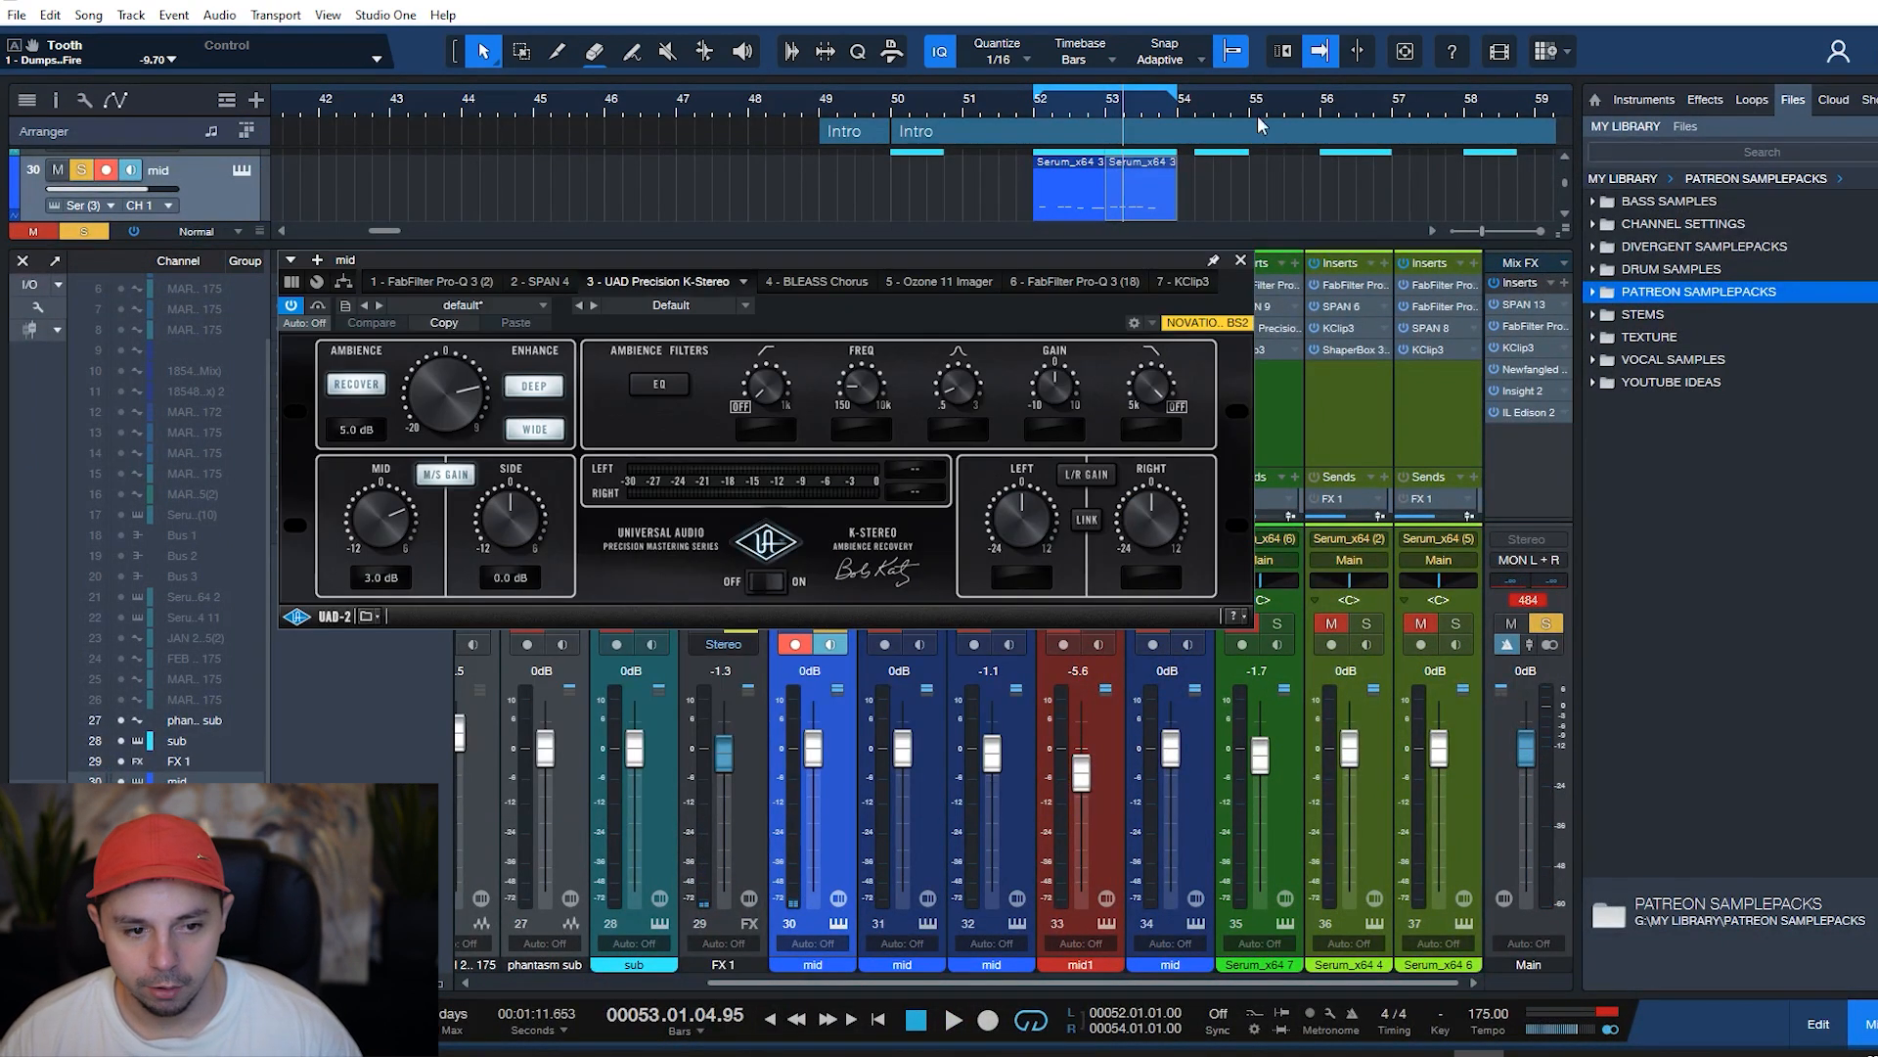
pyautogui.click(1241, 259)
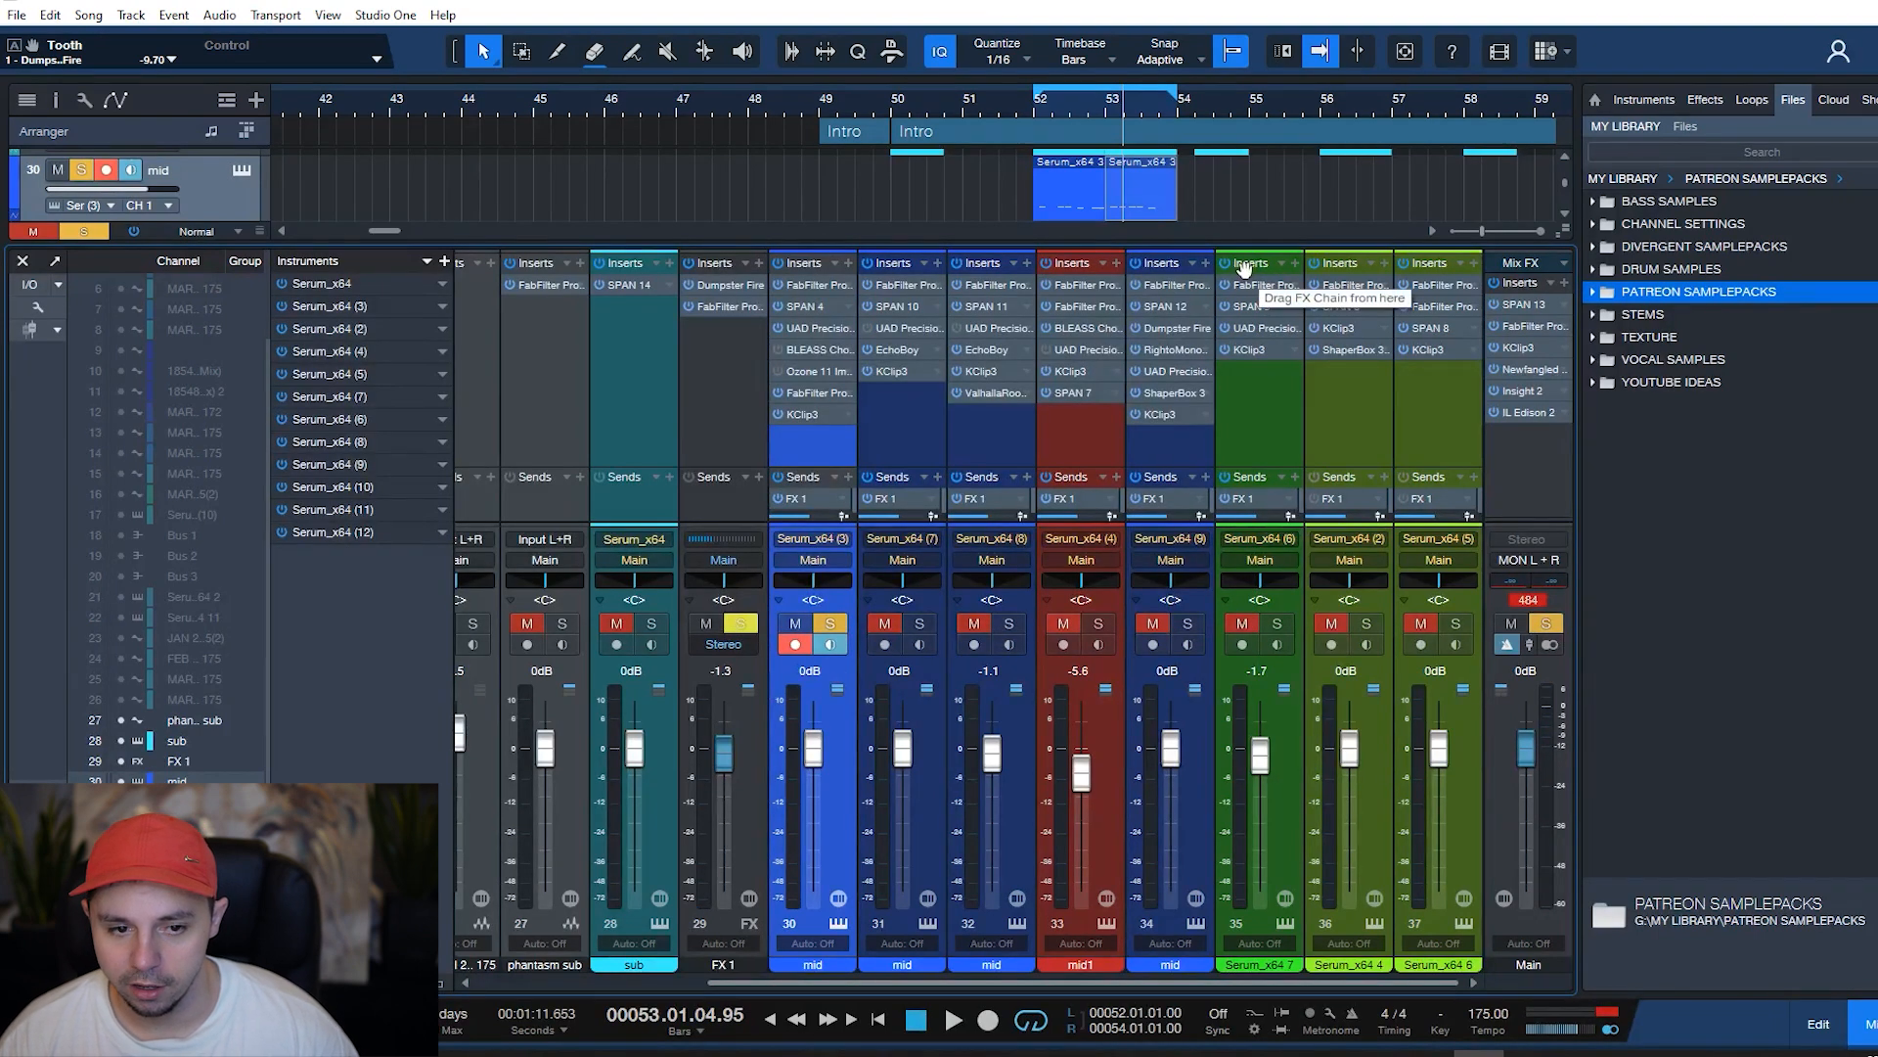
# - Remove BLEASS Chorus, Ozone 11 Imager, and the second Pro-Q 3 from channel 30's inserts, and check its KClip3 settings
pyautogui.rightClick(849, 344)
pyautogui.click(895, 546)
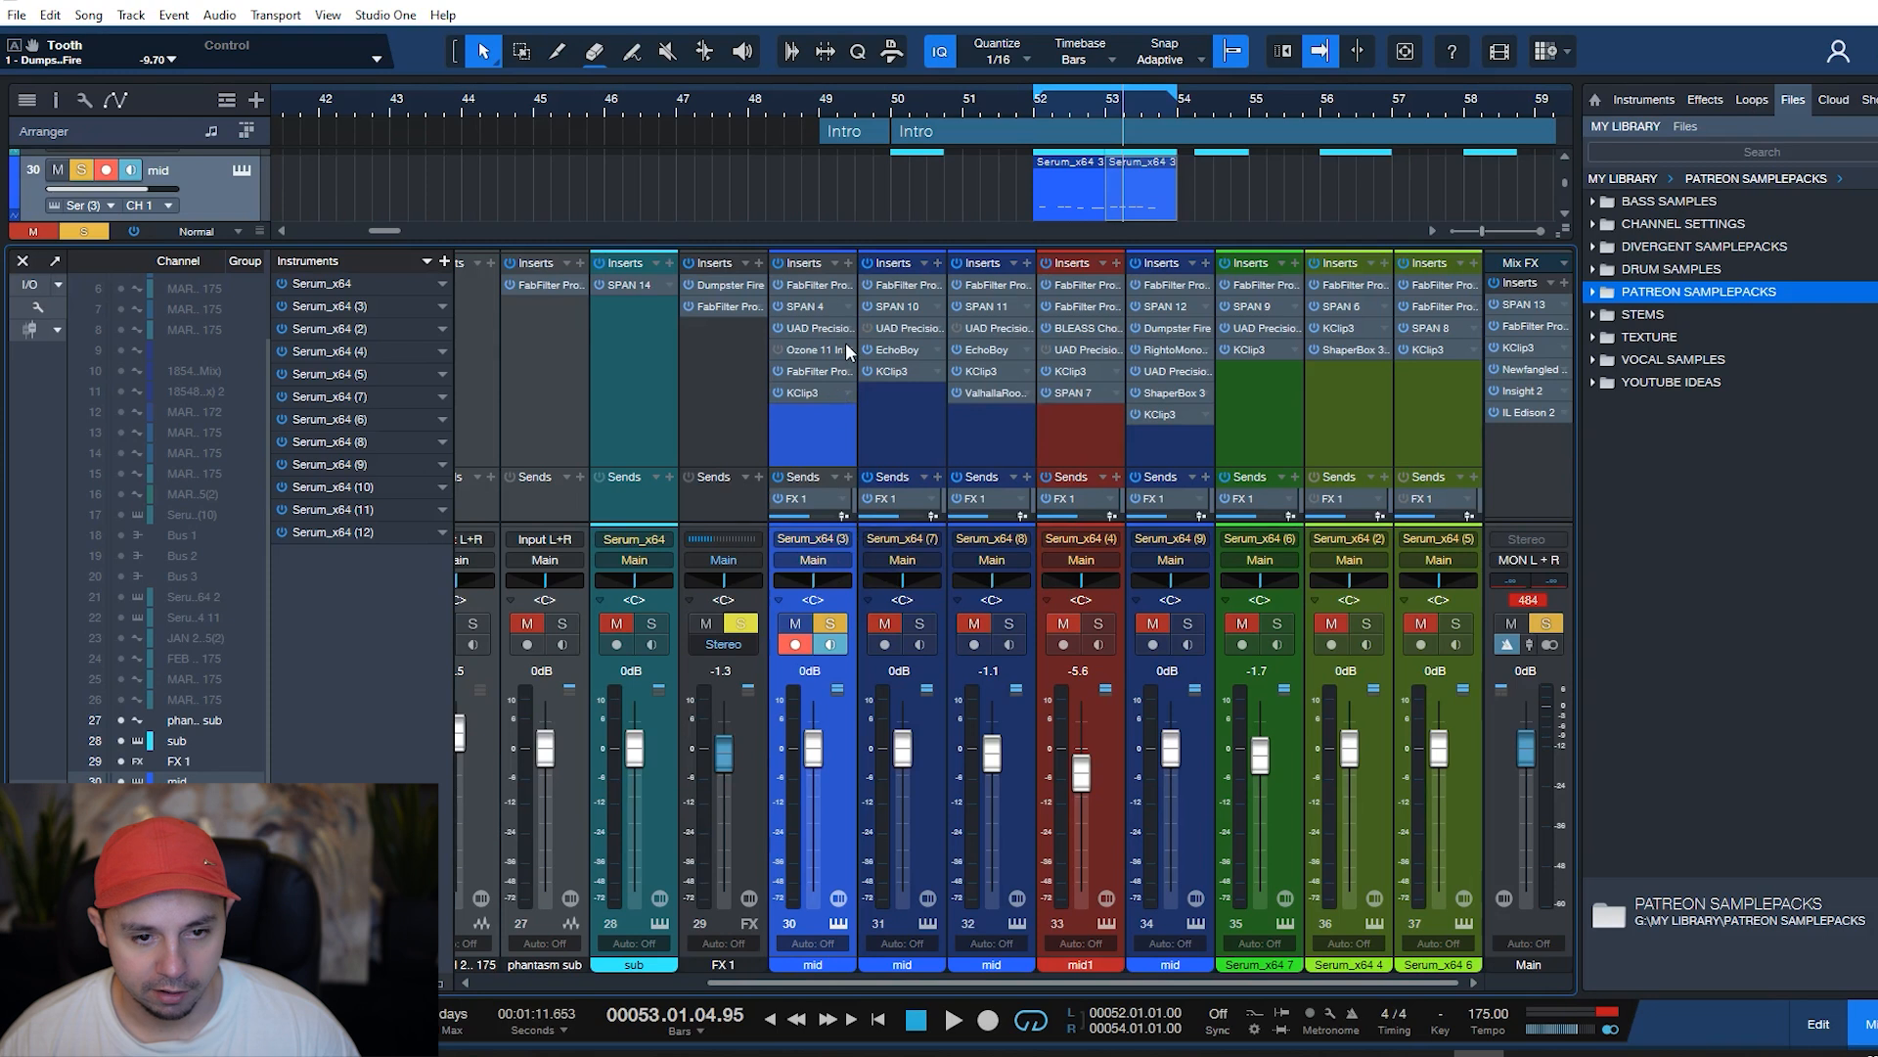
pyautogui.rightClick(846, 343)
pyautogui.click(912, 536)
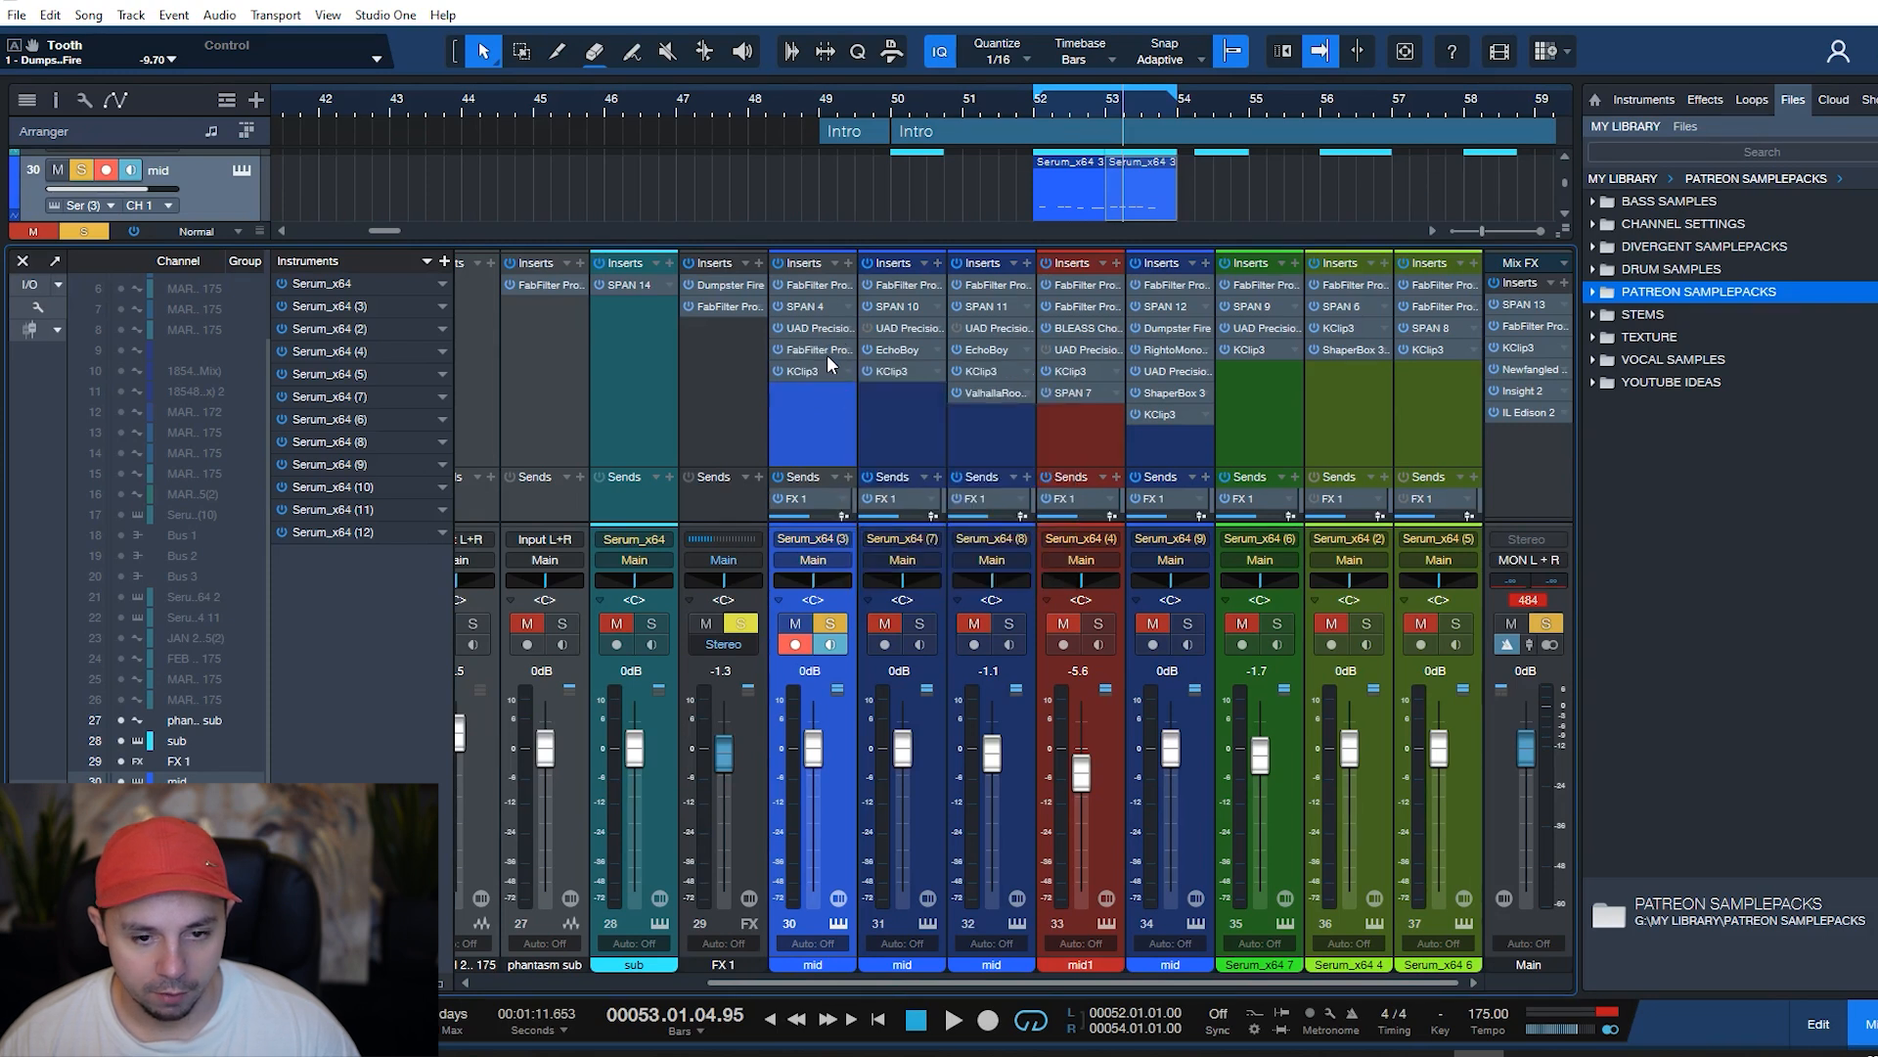
pyautogui.click(825, 353)
pyautogui.click(1066, 266)
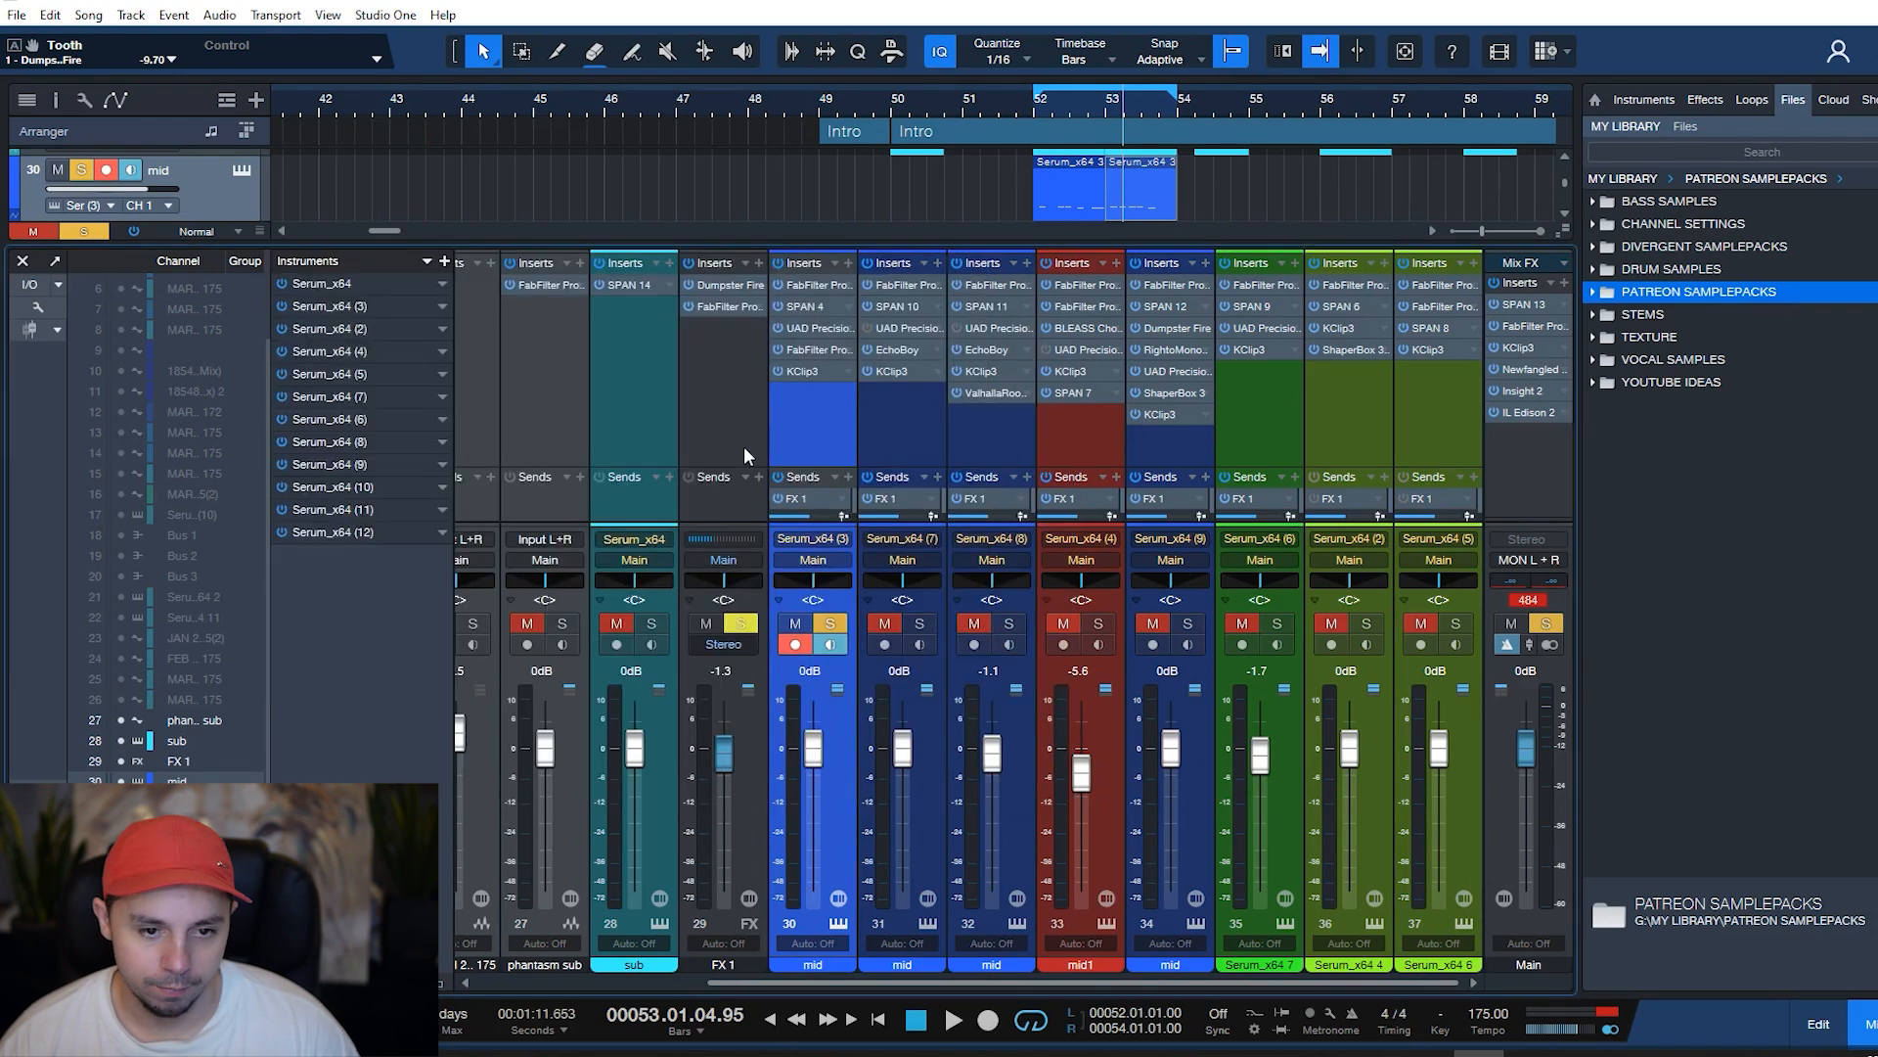
pyautogui.rightClick(847, 350)
pyautogui.click(918, 542)
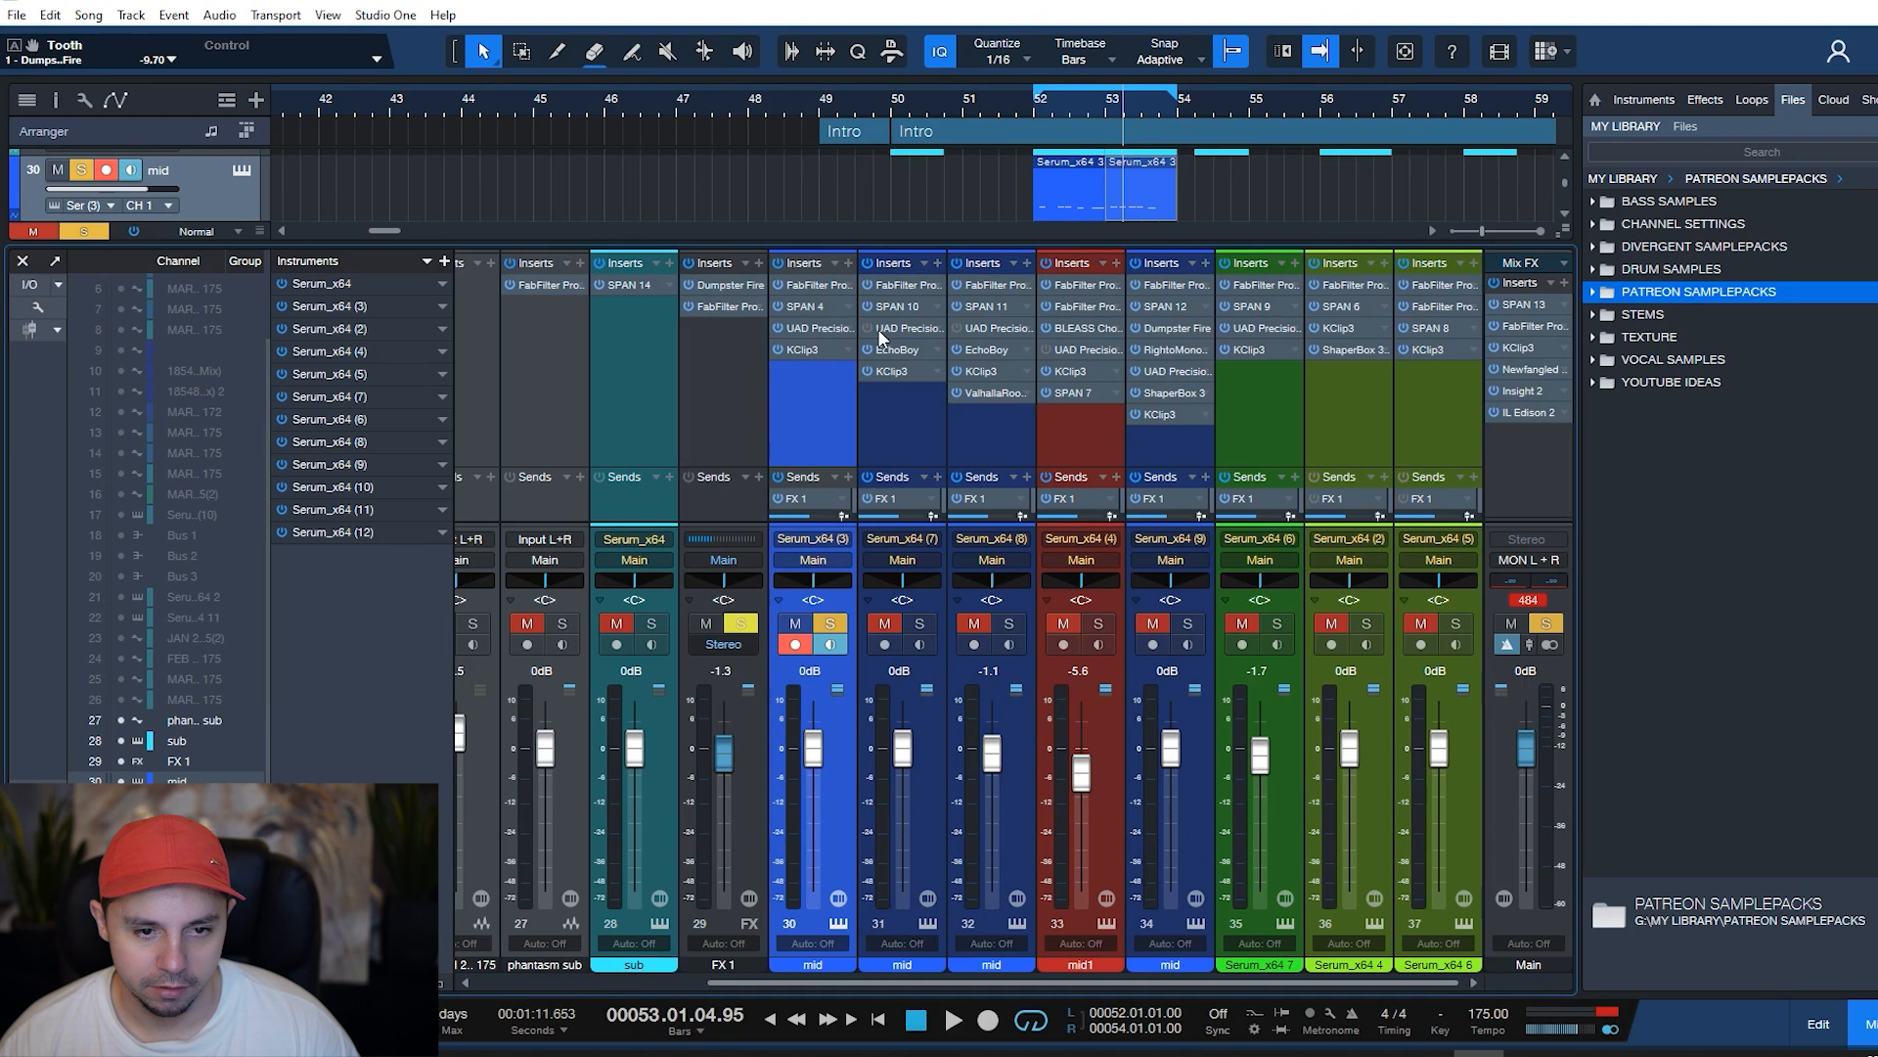
pyautogui.click(812, 349)
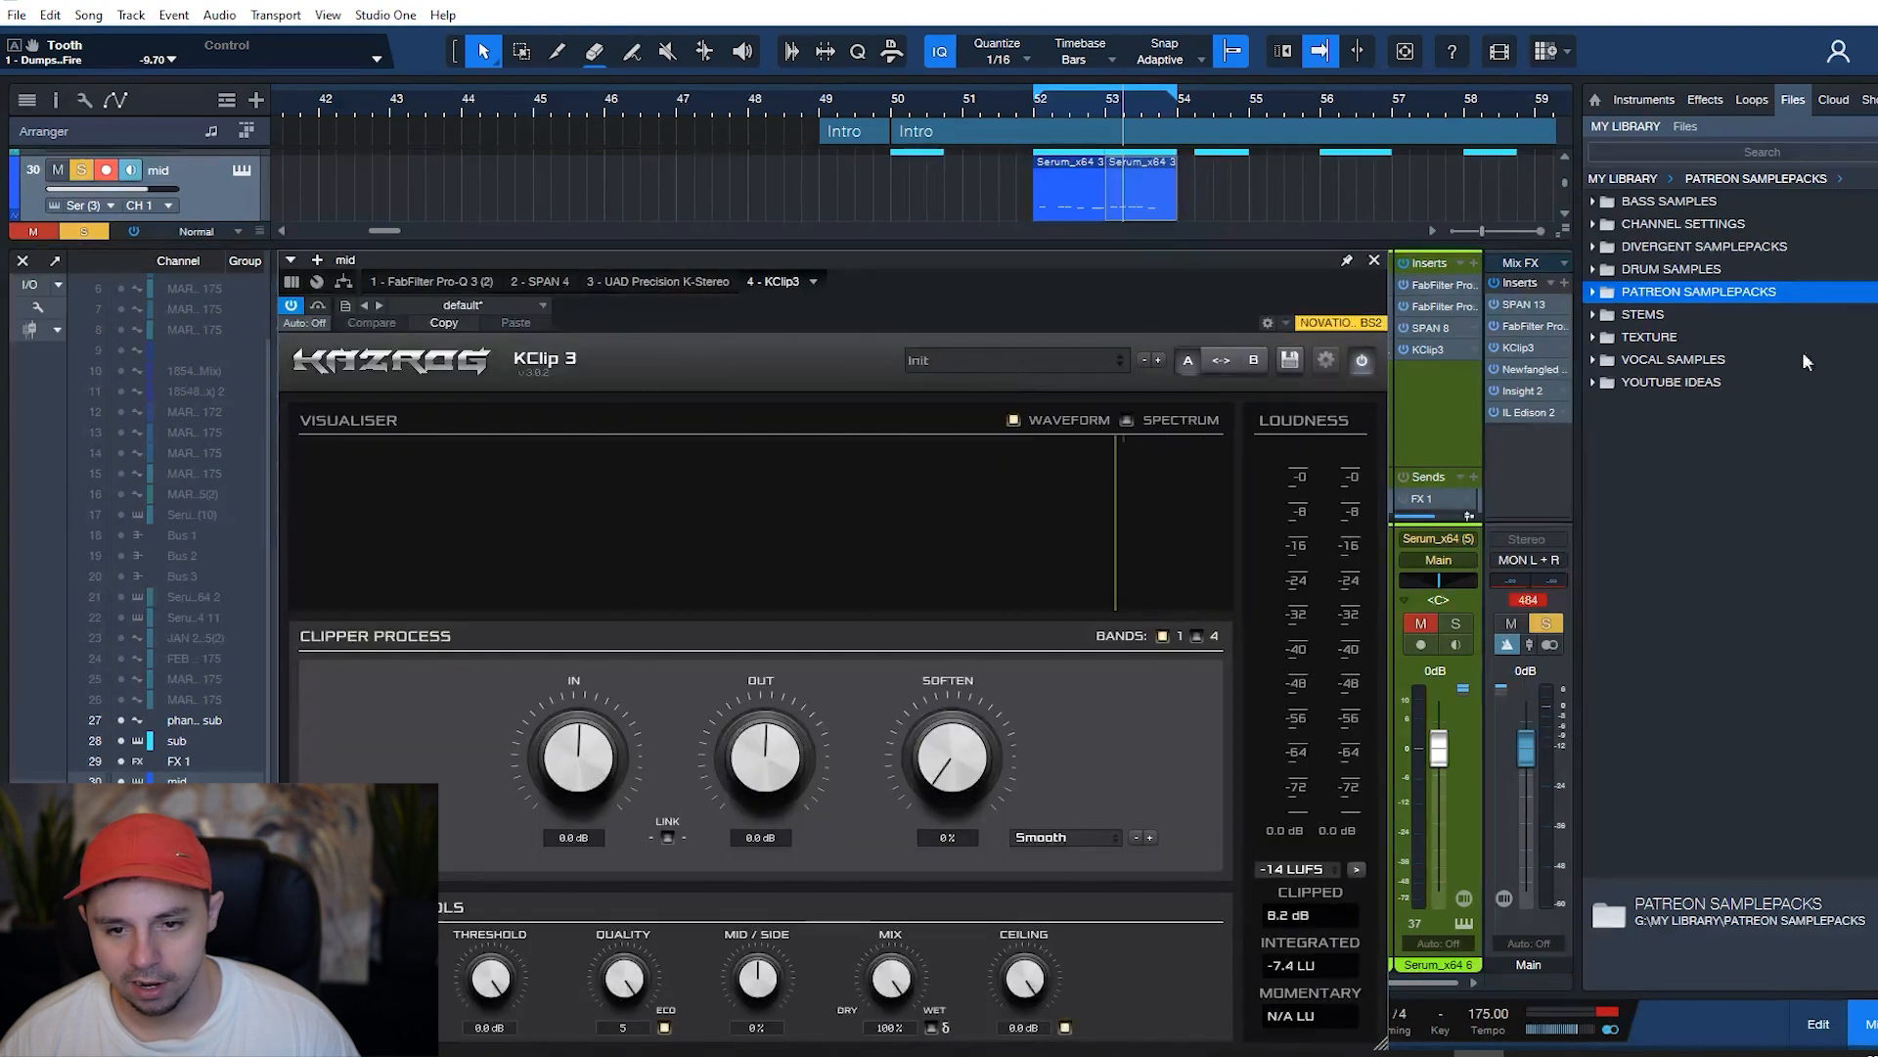
pyautogui.click(1375, 261)
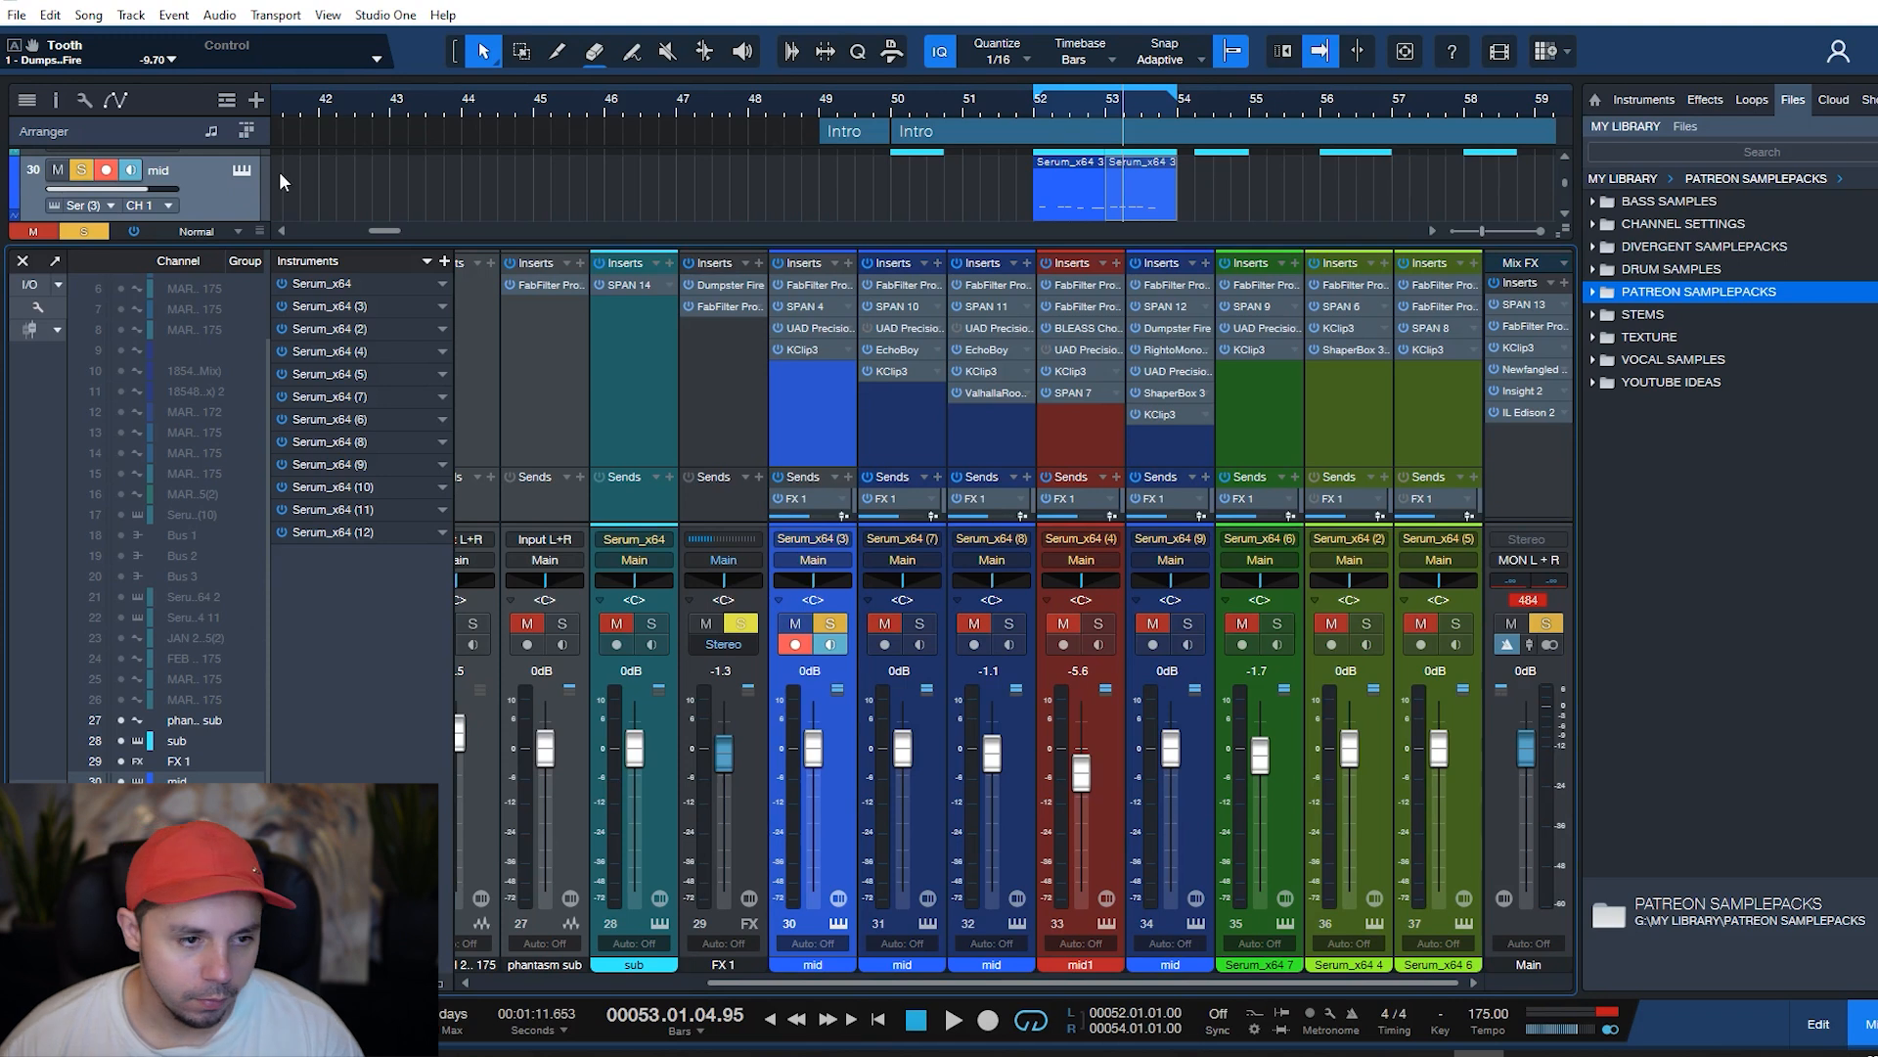
# - Open Serum on the channel 30 mid track, inspect oscillator A's wavetable in the table editor, and play the loop
pyautogui.click(242, 170)
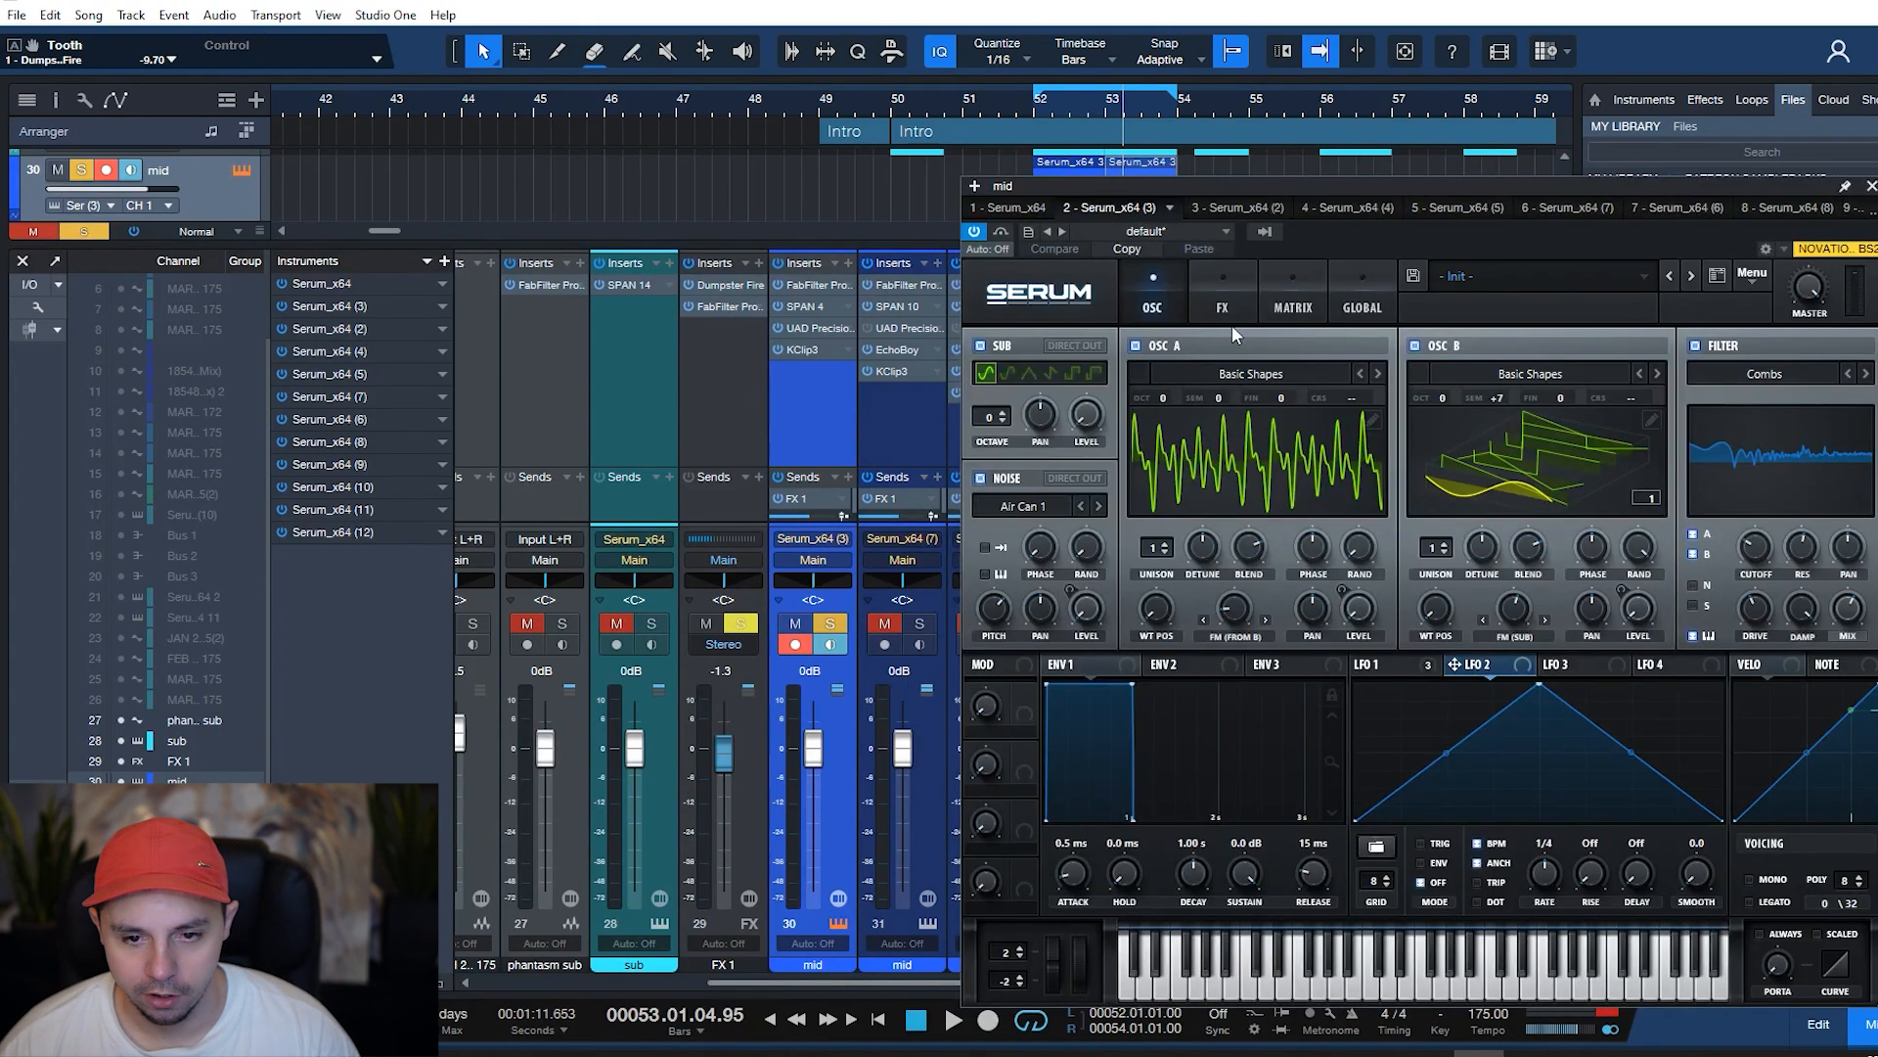
pyautogui.click(1373, 420)
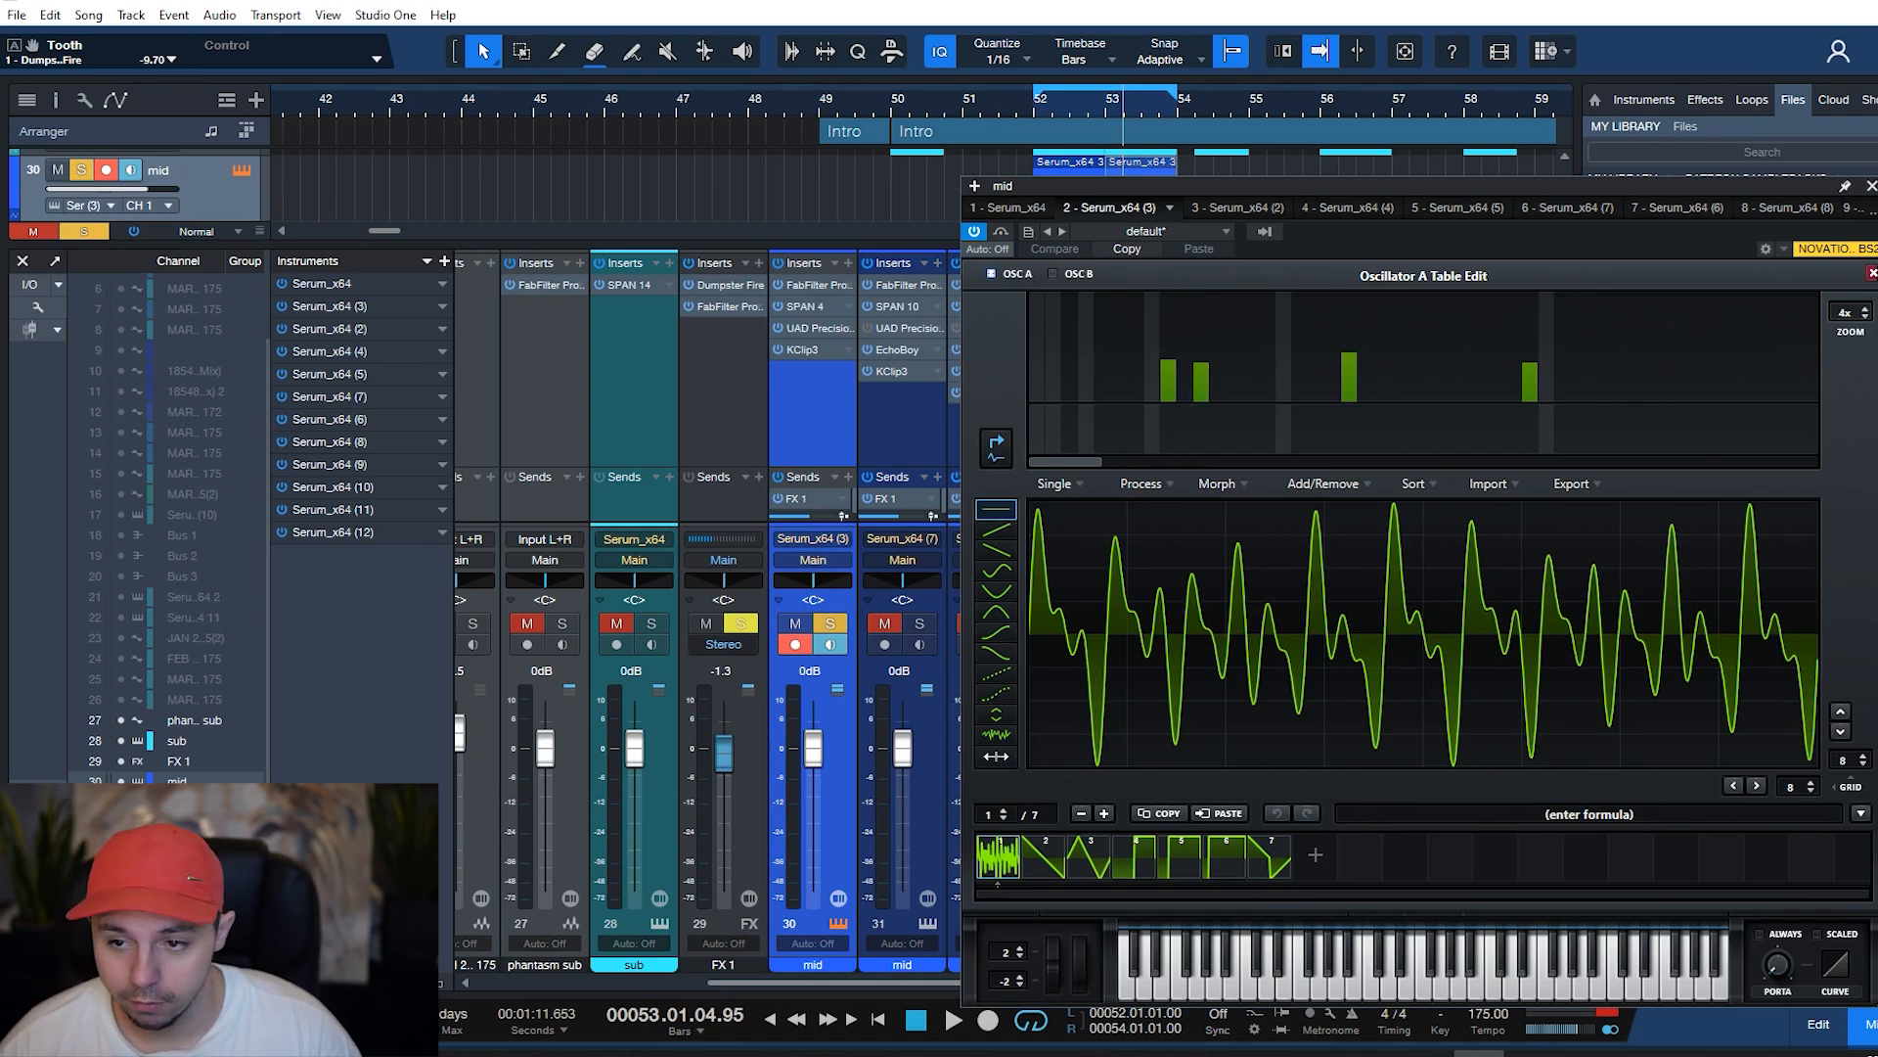
pyautogui.click(1871, 274)
pyautogui.press('space')
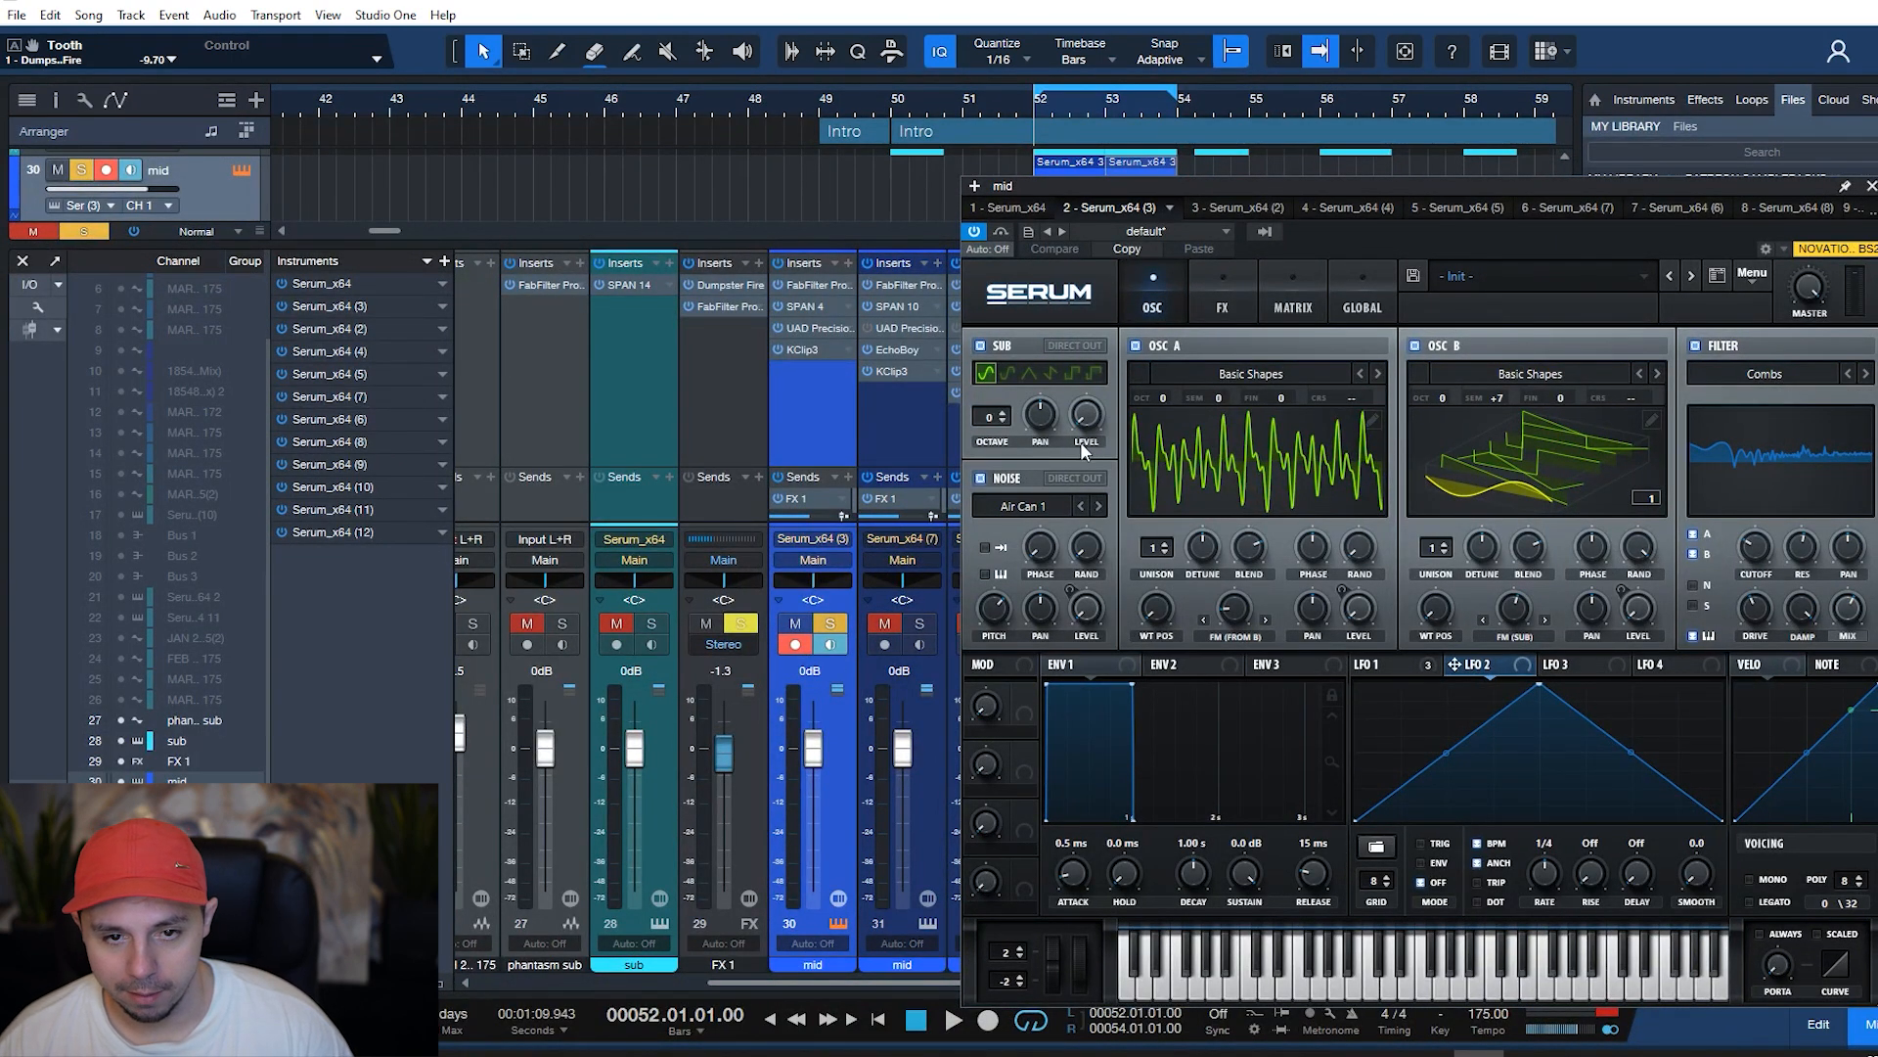
pyautogui.press('space')
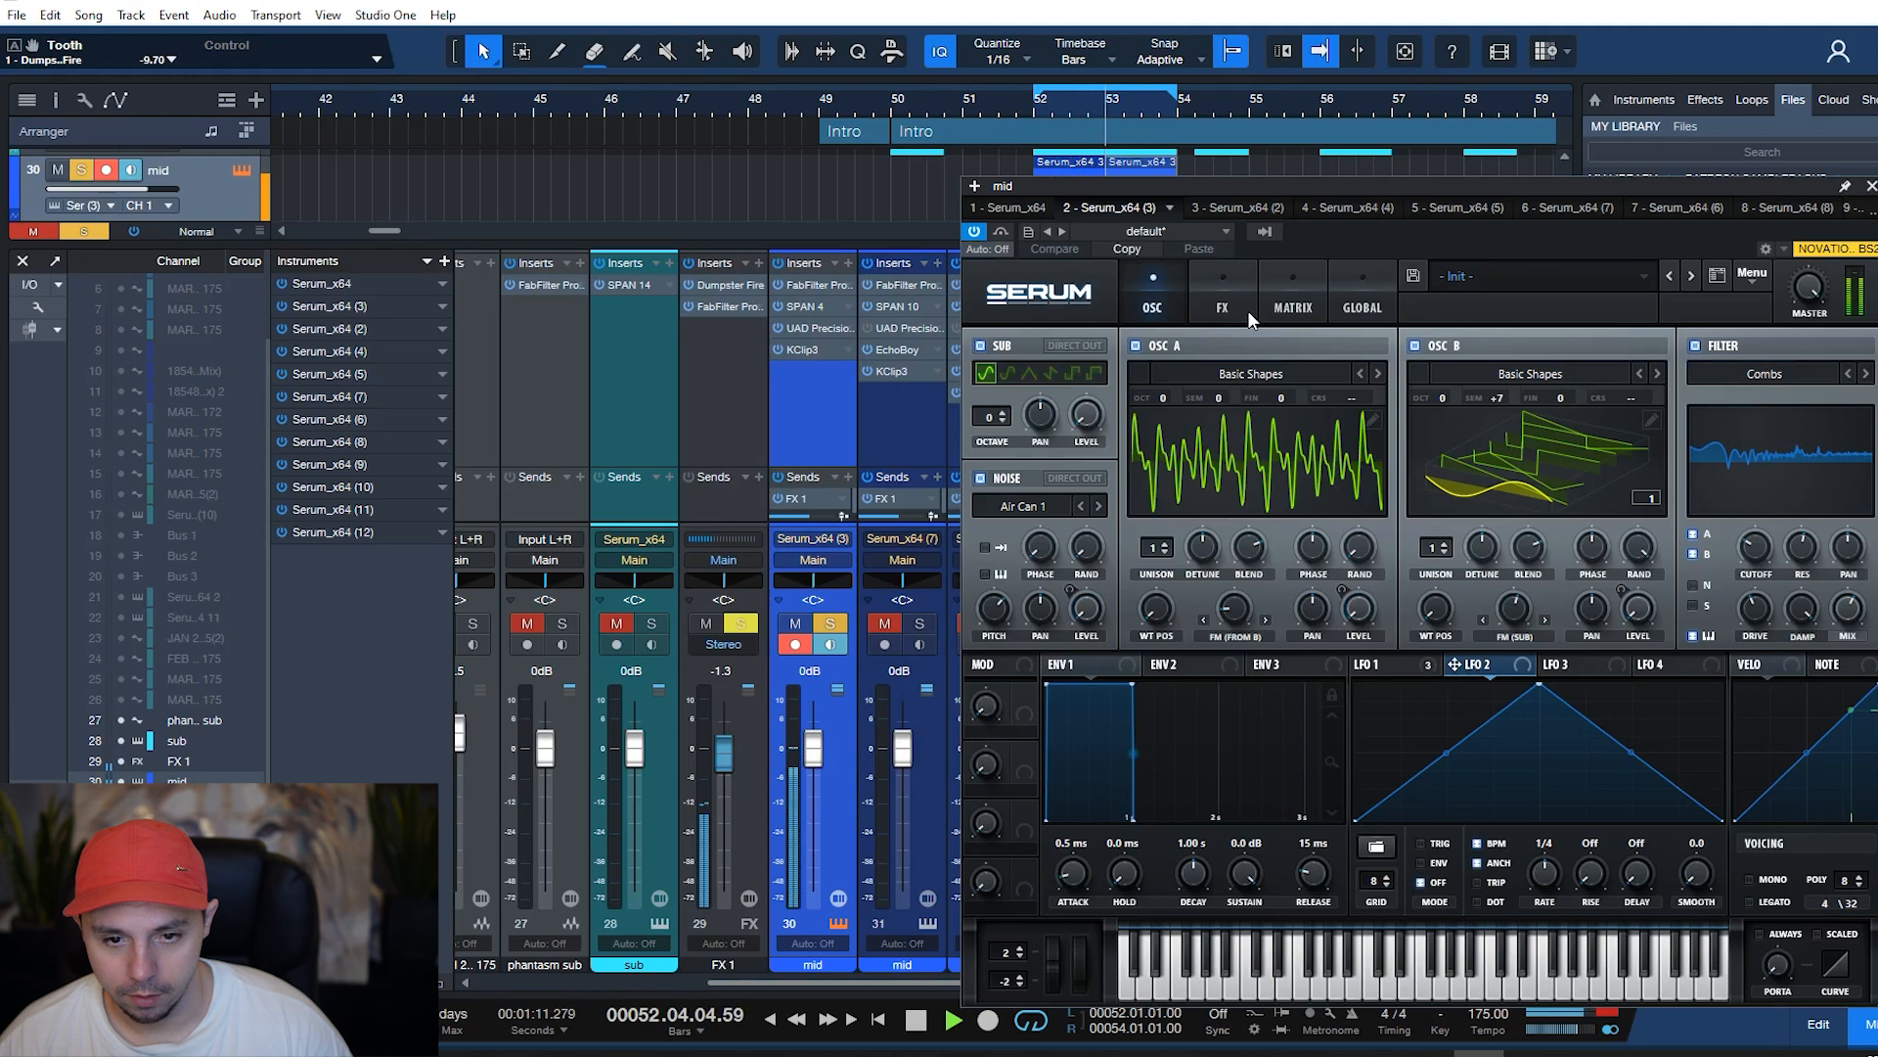
pyautogui.press('space')
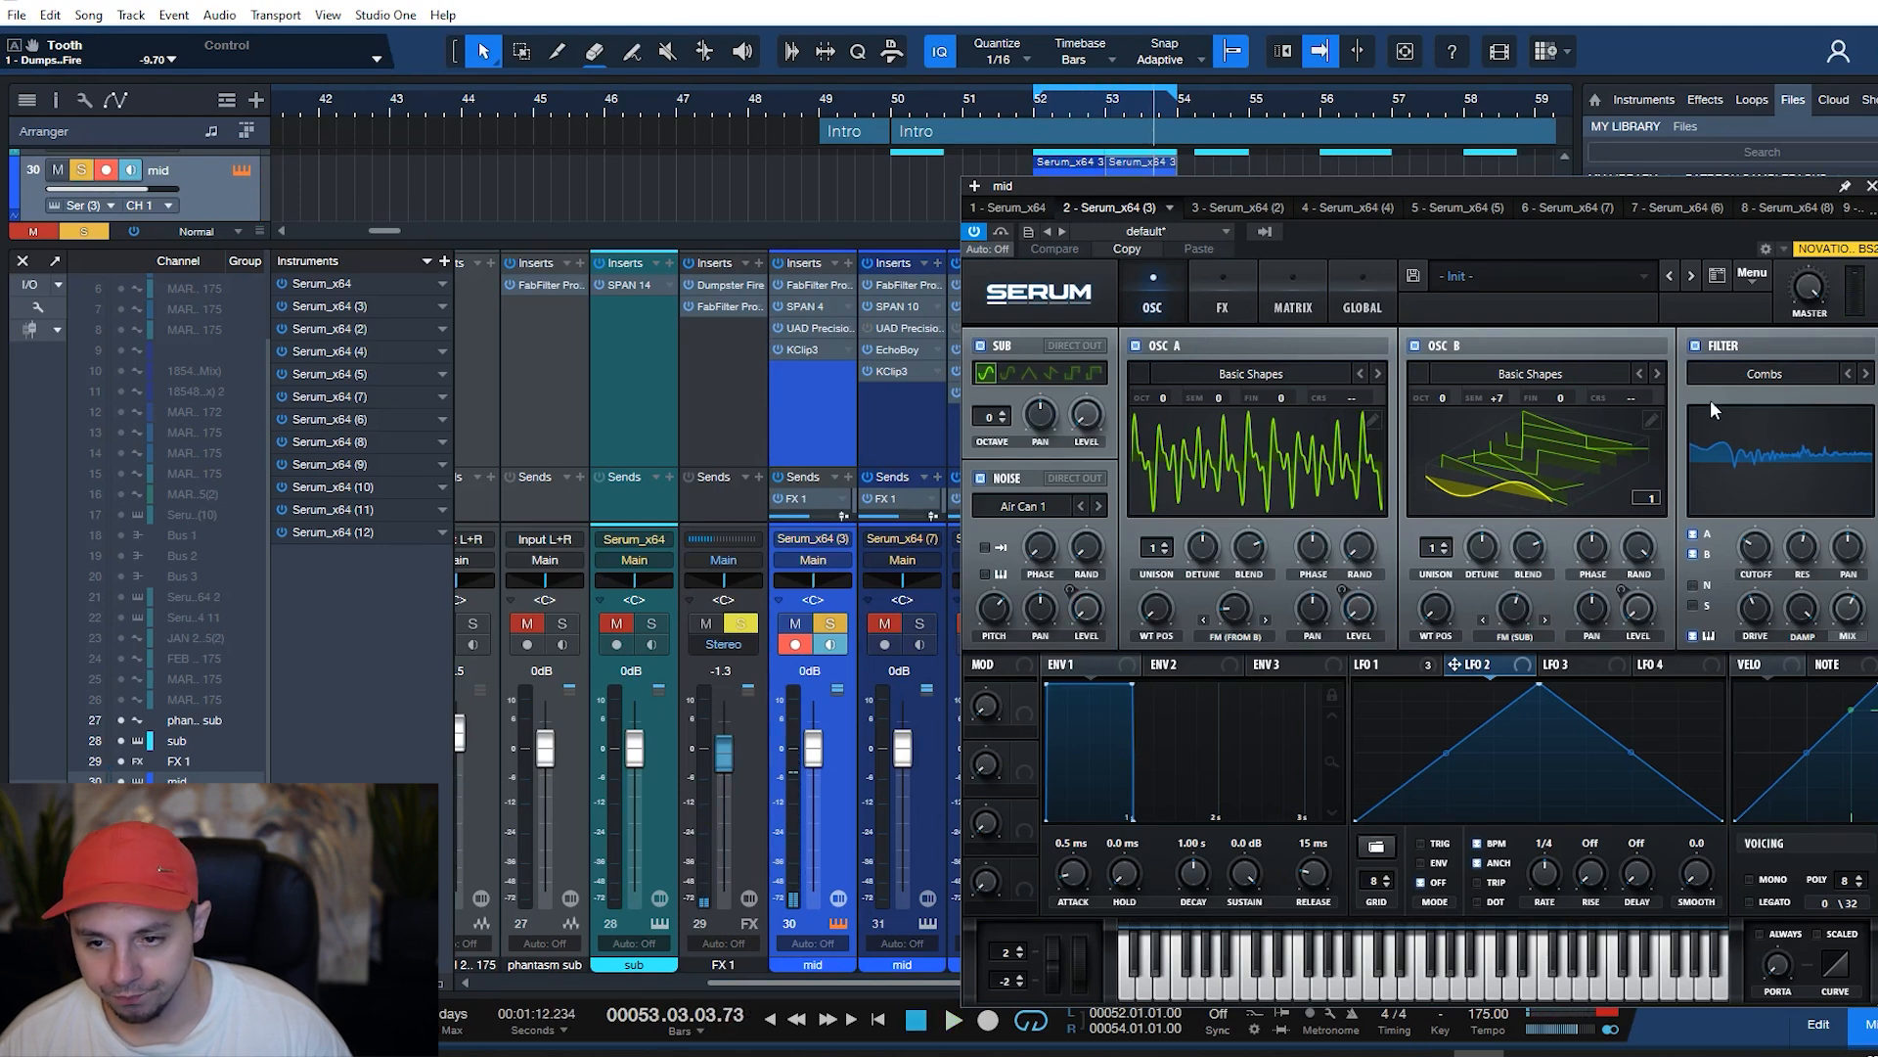
# - Turn off oscillator B, audition the loop, turn off the filter, and show LFO 1 in Serum
pyautogui.click(1442, 344)
pyautogui.press('space')
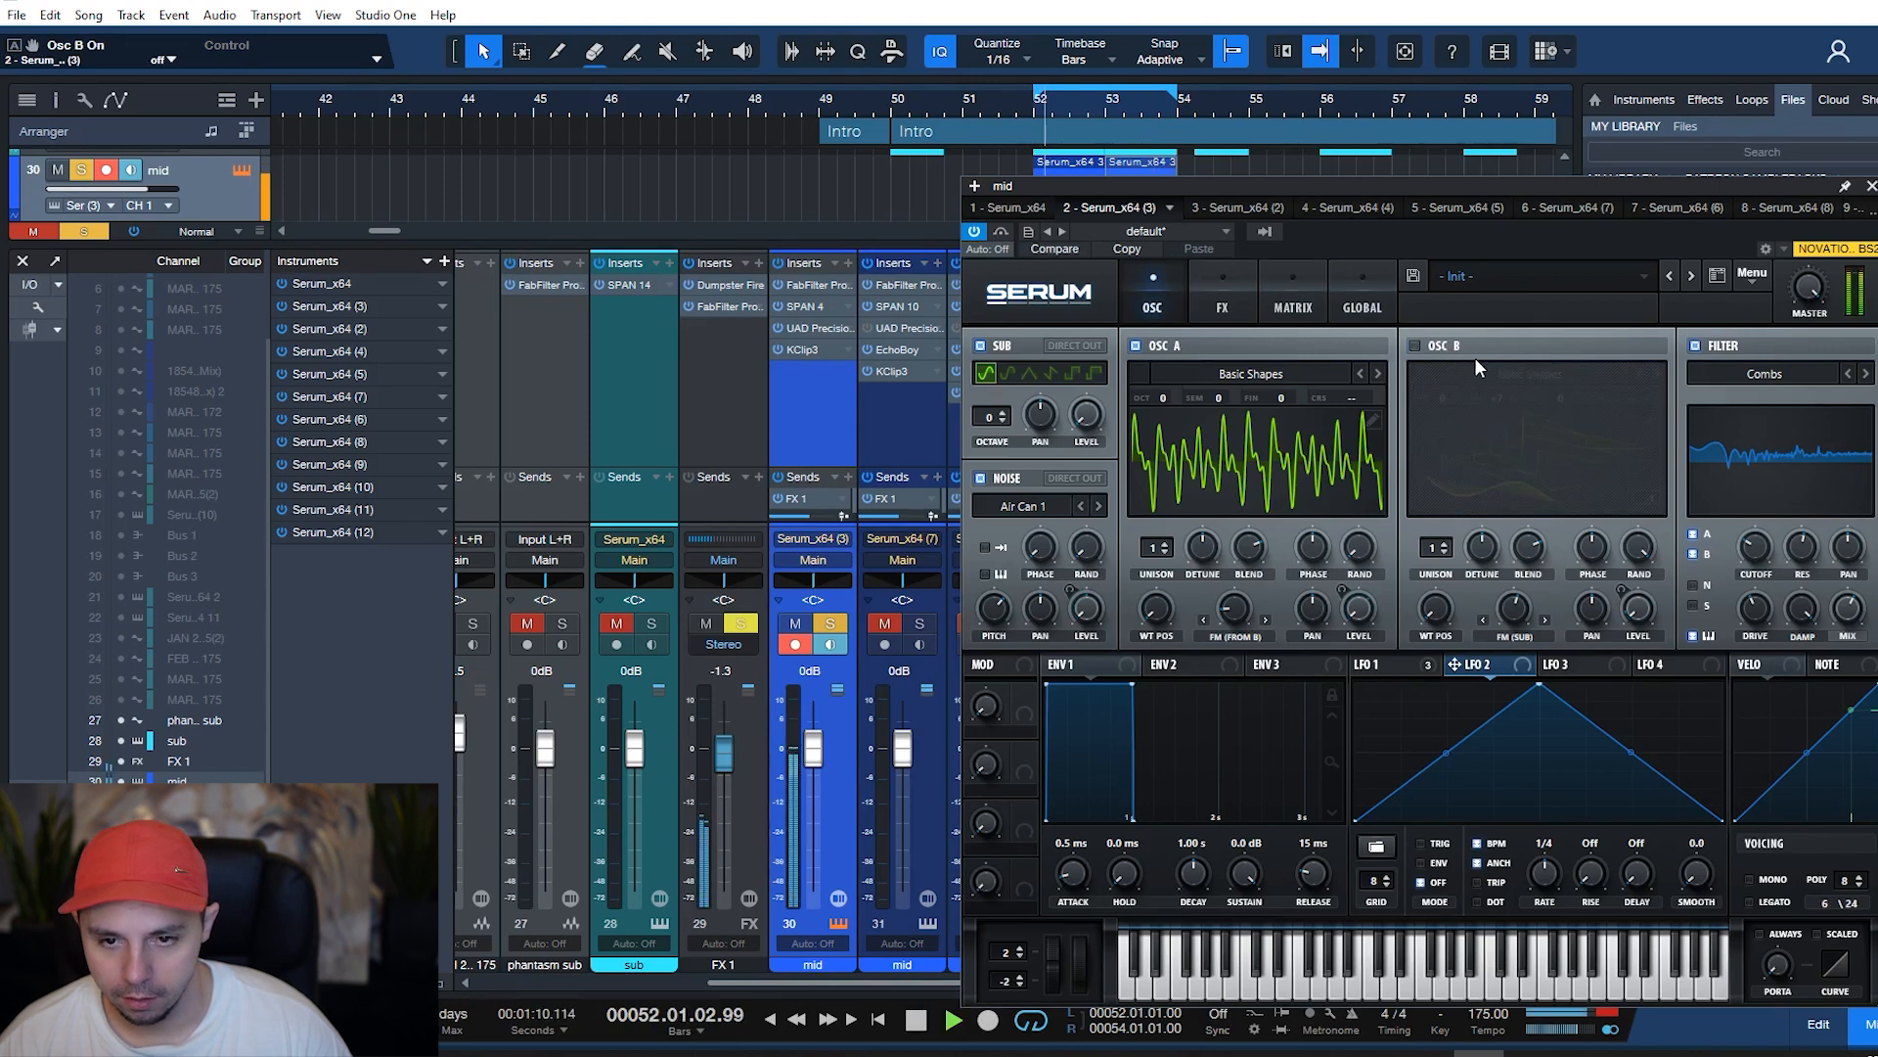
pyautogui.press('space')
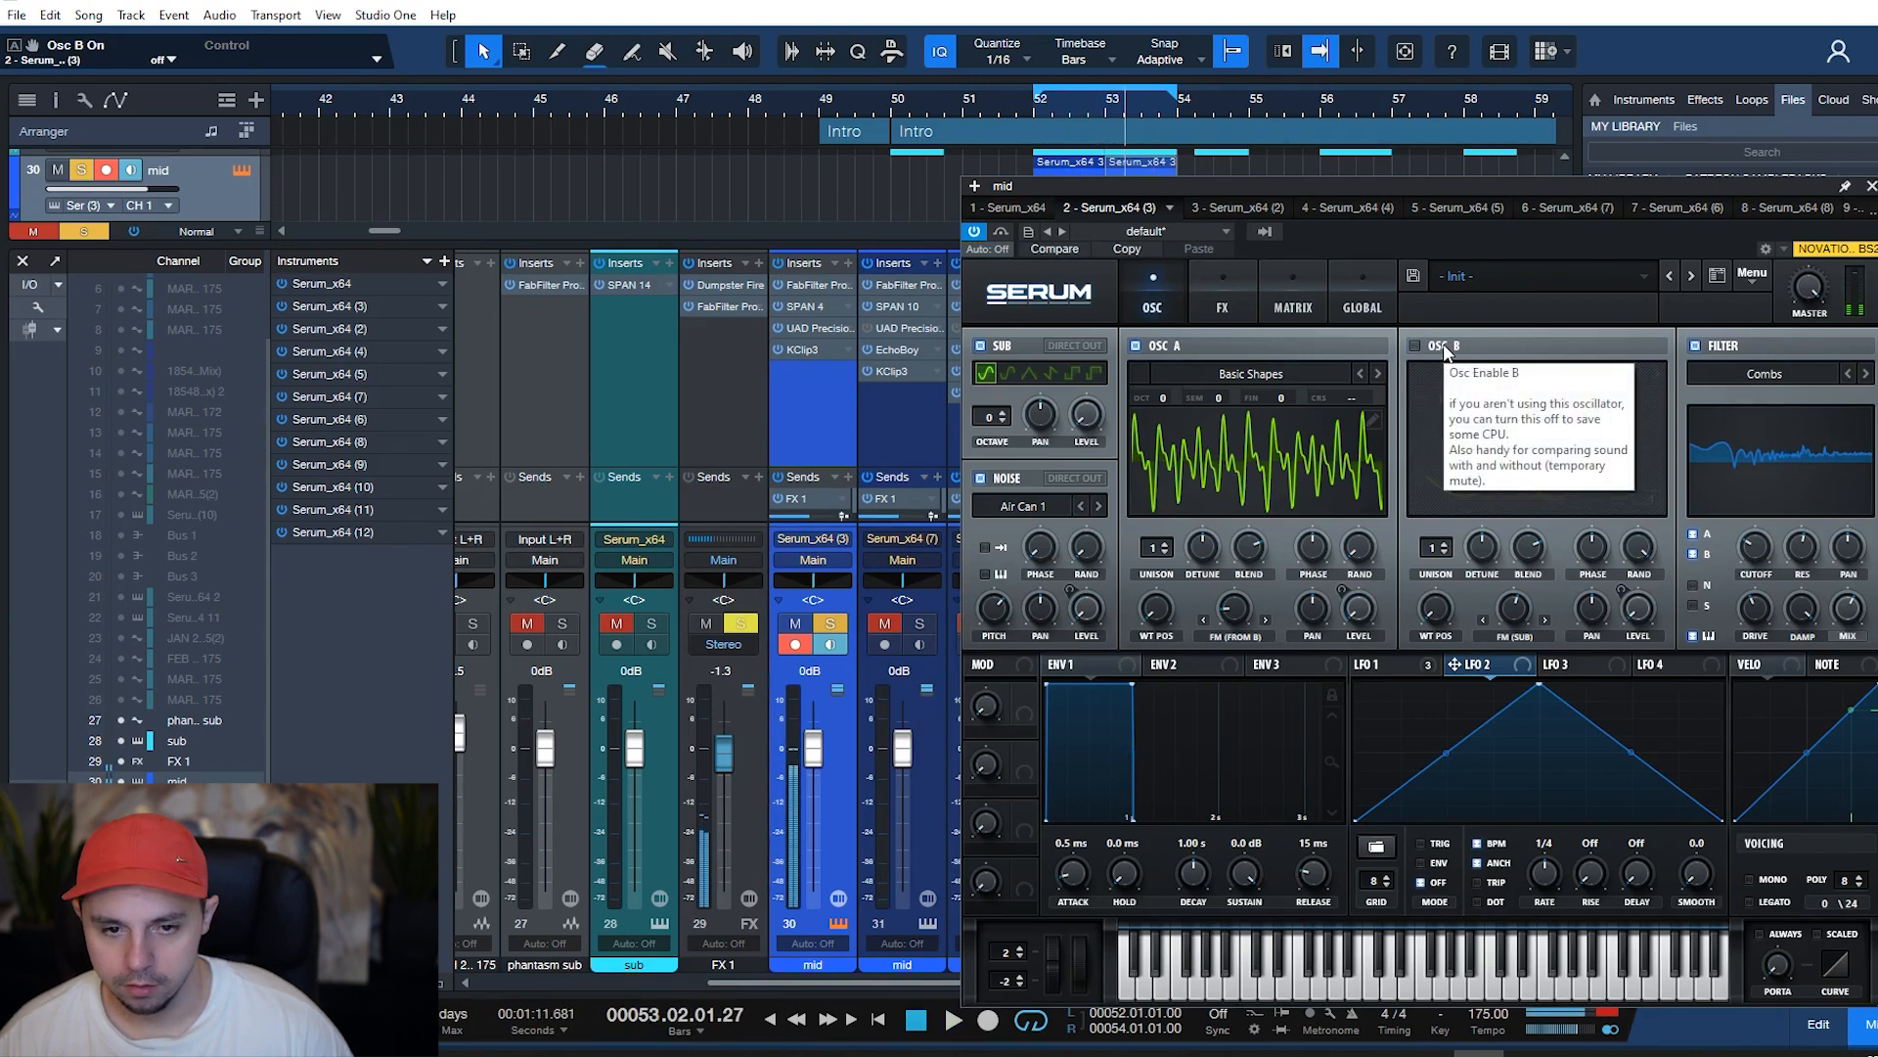
pyautogui.click(1724, 349)
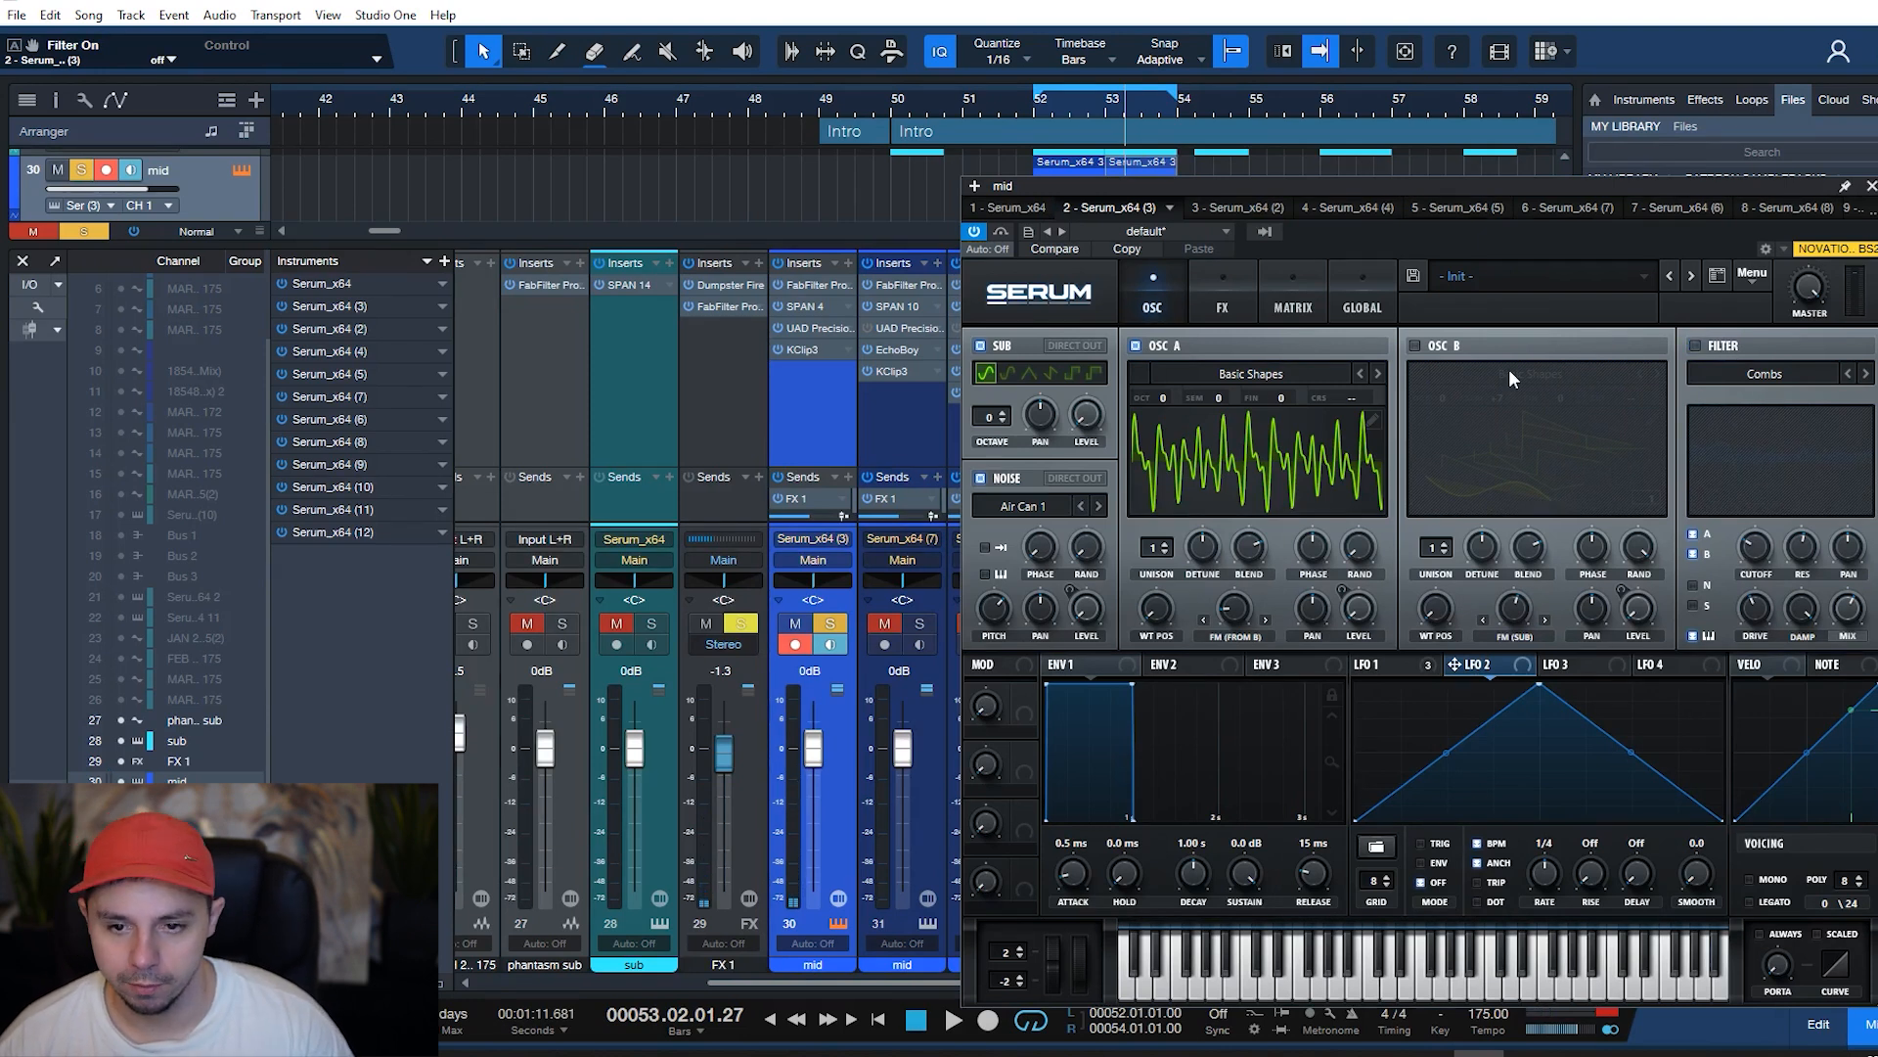
pyautogui.click(1391, 666)
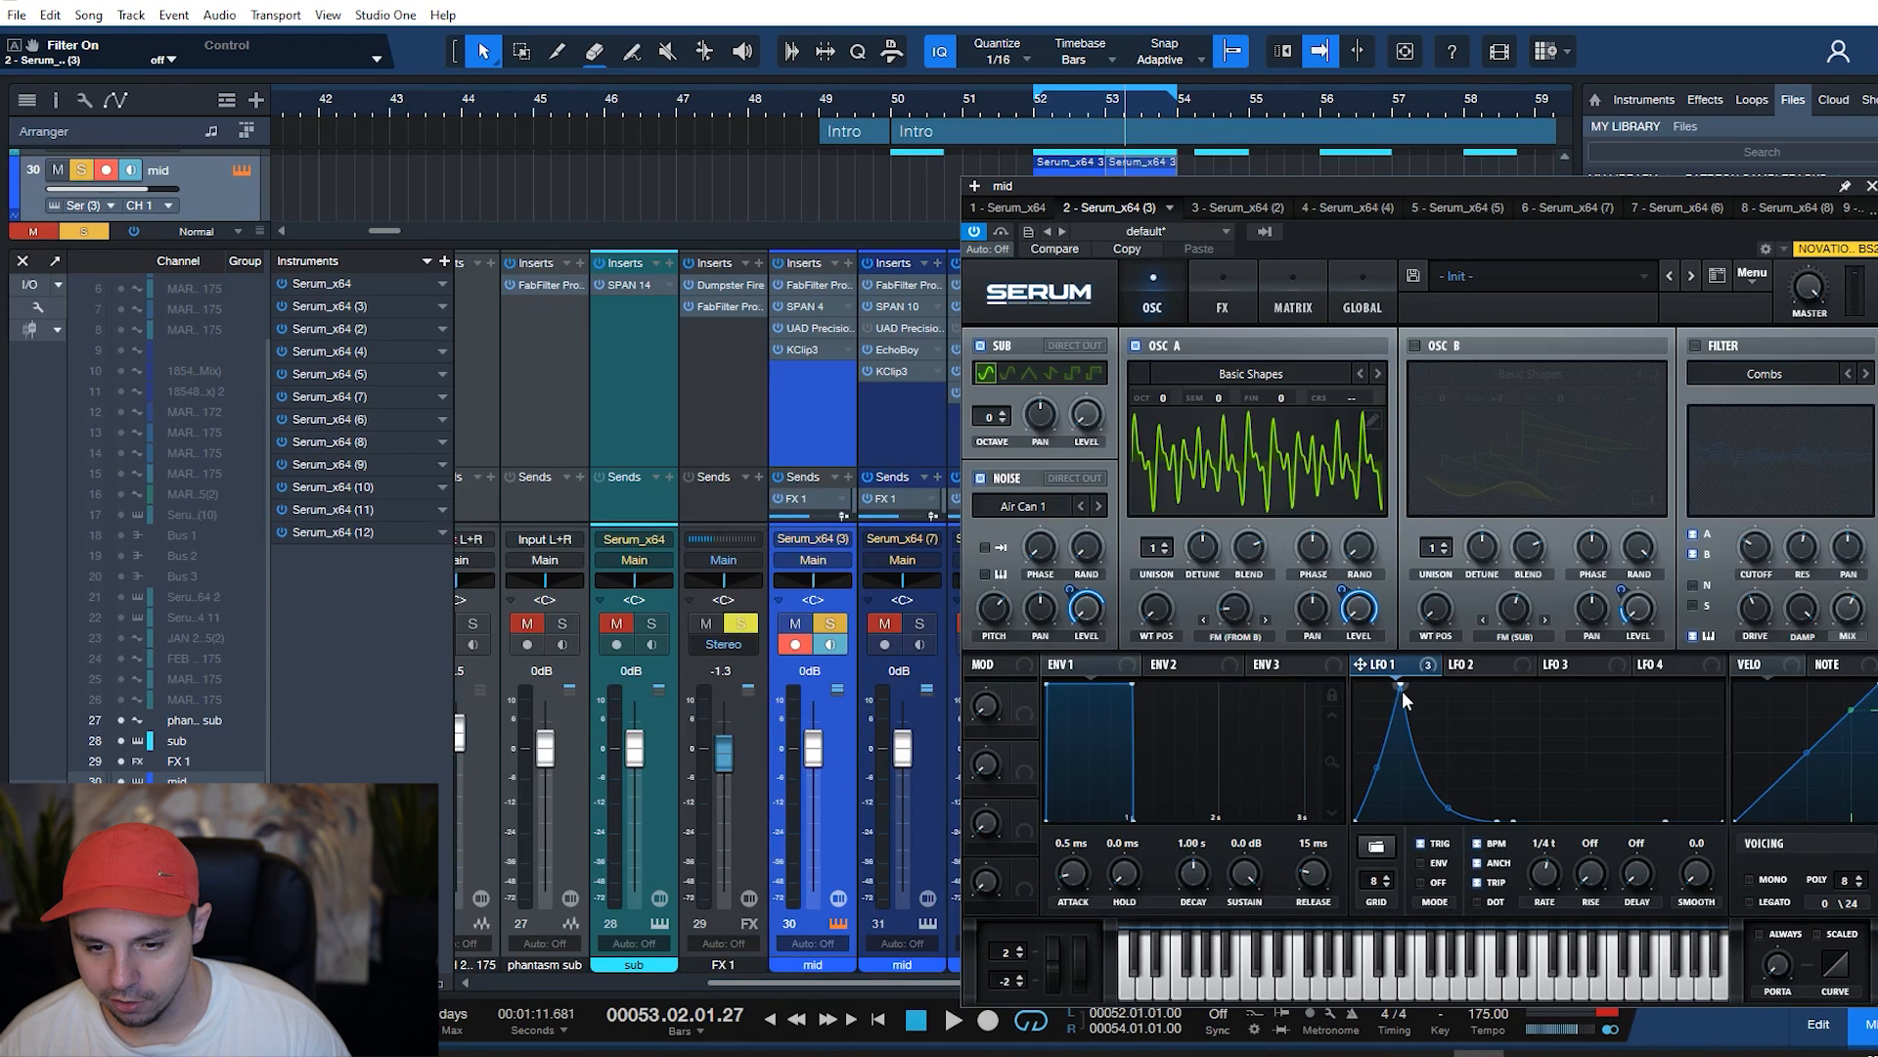
# - Turn oscillator B back on in Serum, show its wavetable as a flat 2D waveform, and play the loop
pyautogui.moveTo(1301, 192); pyautogui.dragTo(1170, 285)
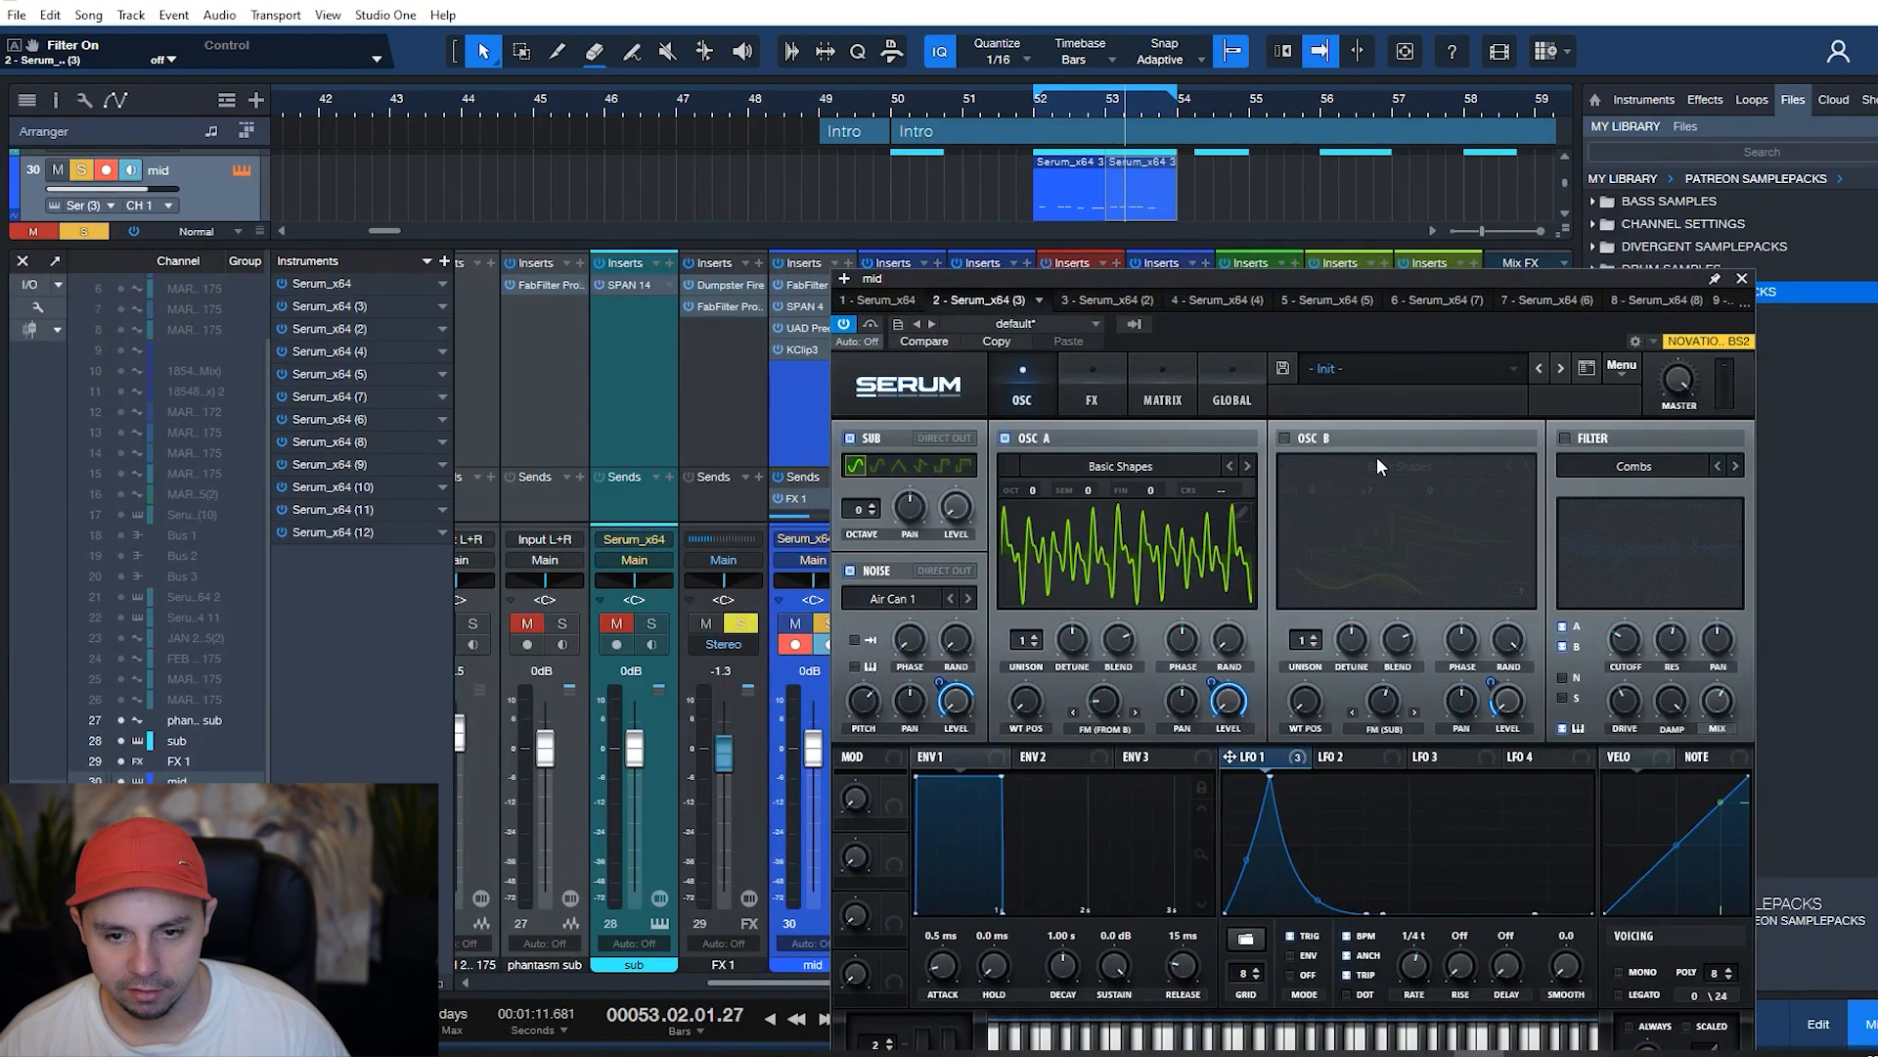
pyautogui.click(1284, 439)
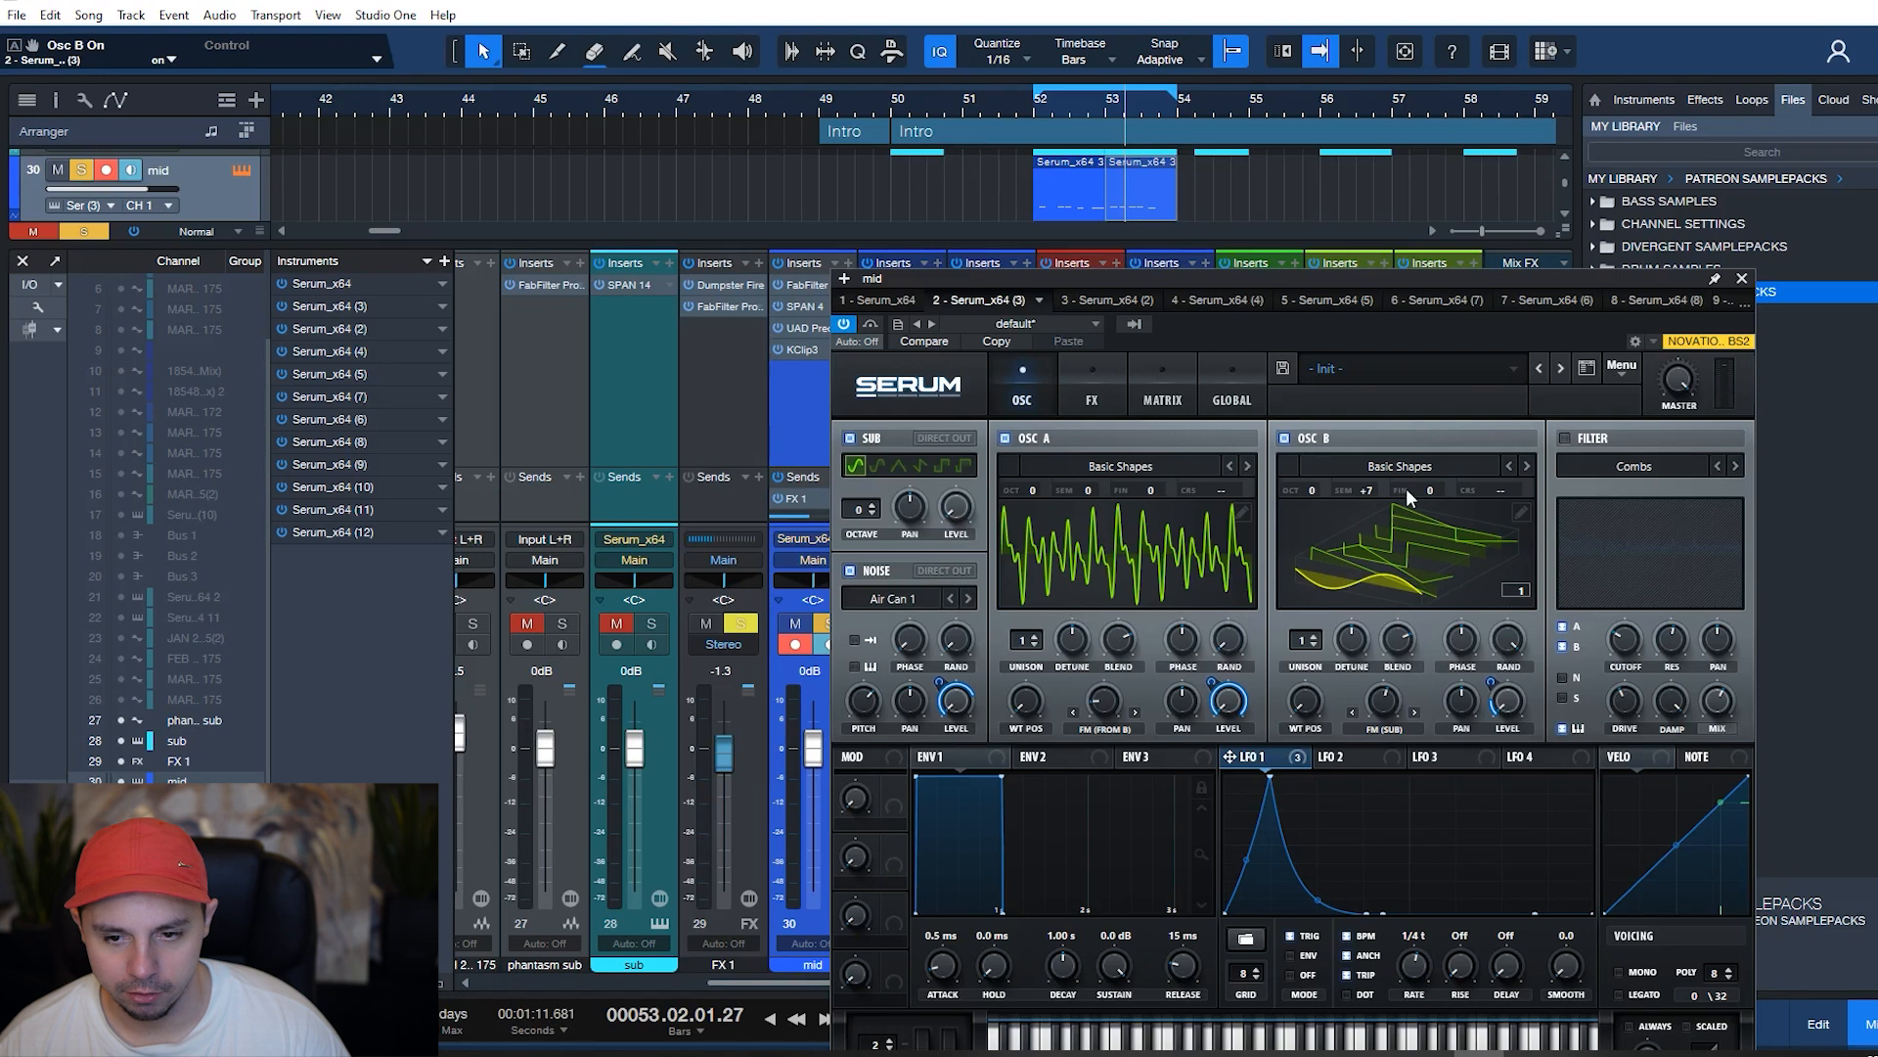
pyautogui.click(1313, 529)
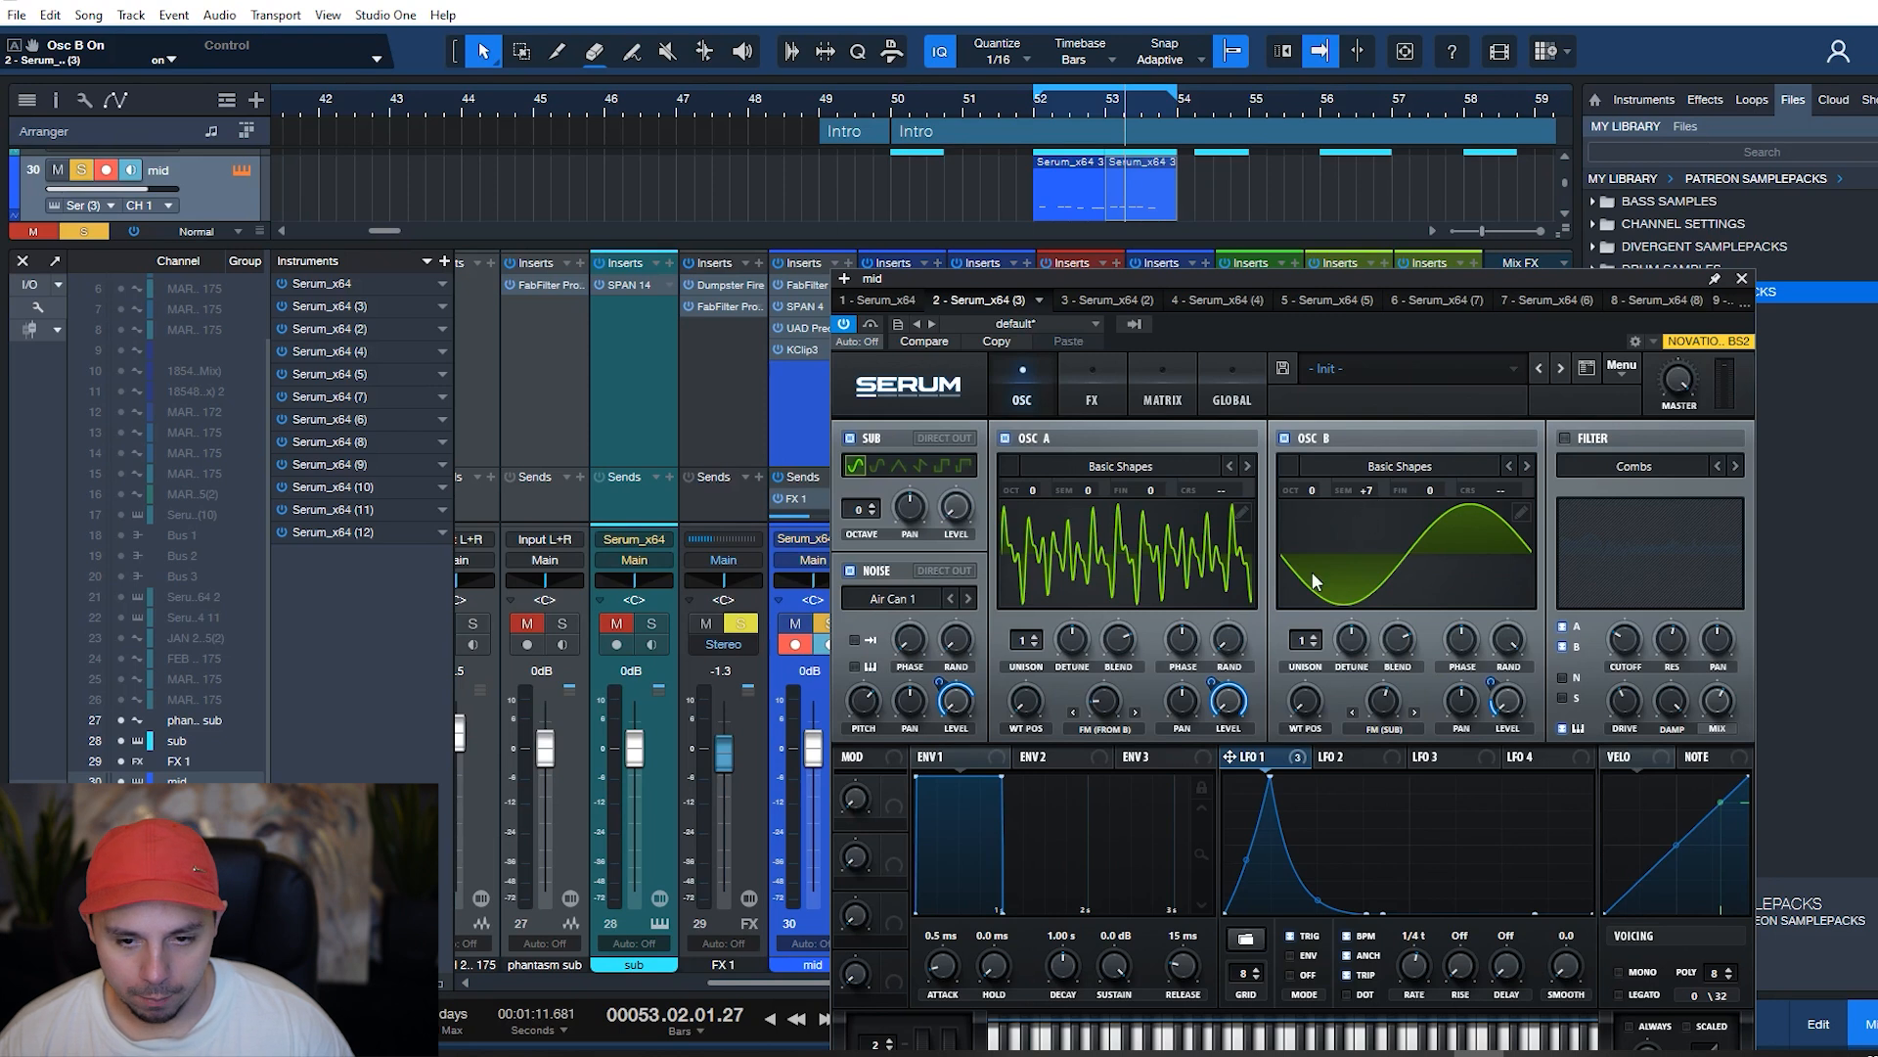
pyautogui.press('space')
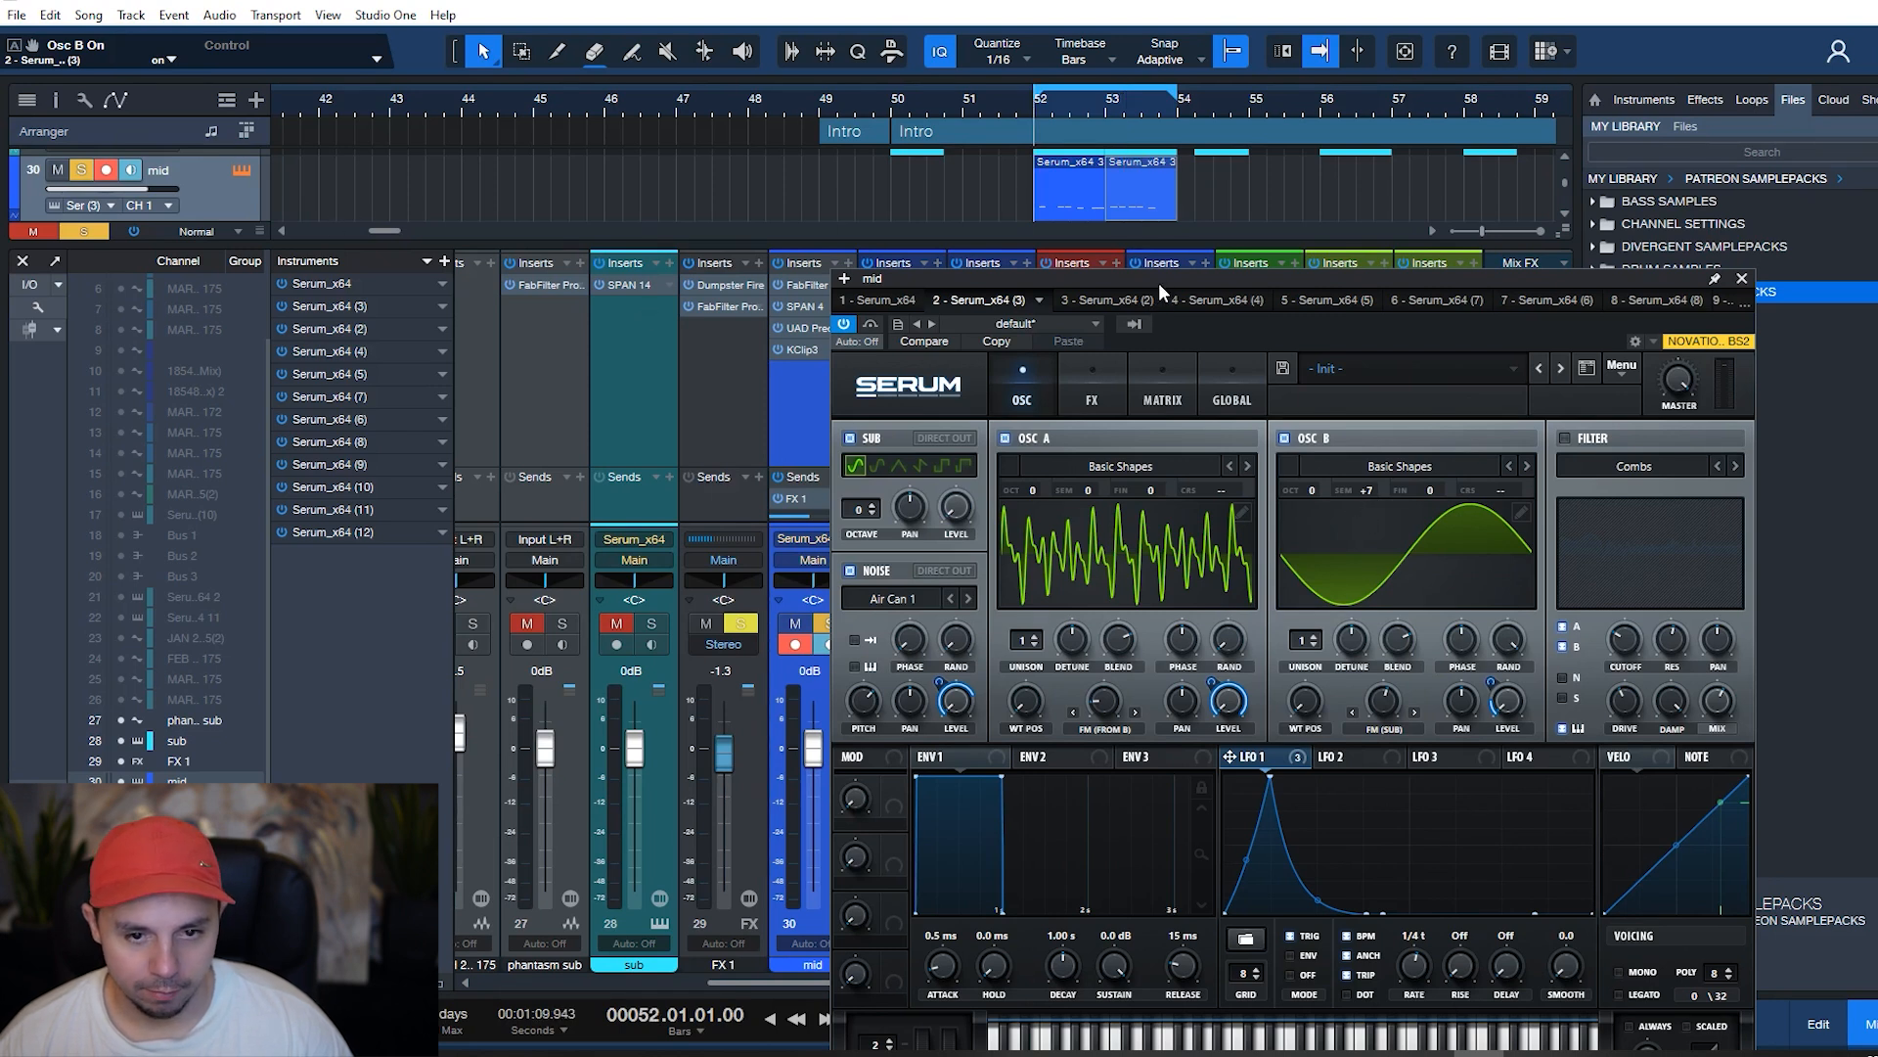
# - Move SPAN 4 to the end of channel 30's insert chain, keeping the Serum window open
pyautogui.moveTo(1158, 284); pyautogui.dragTo(859, 567)
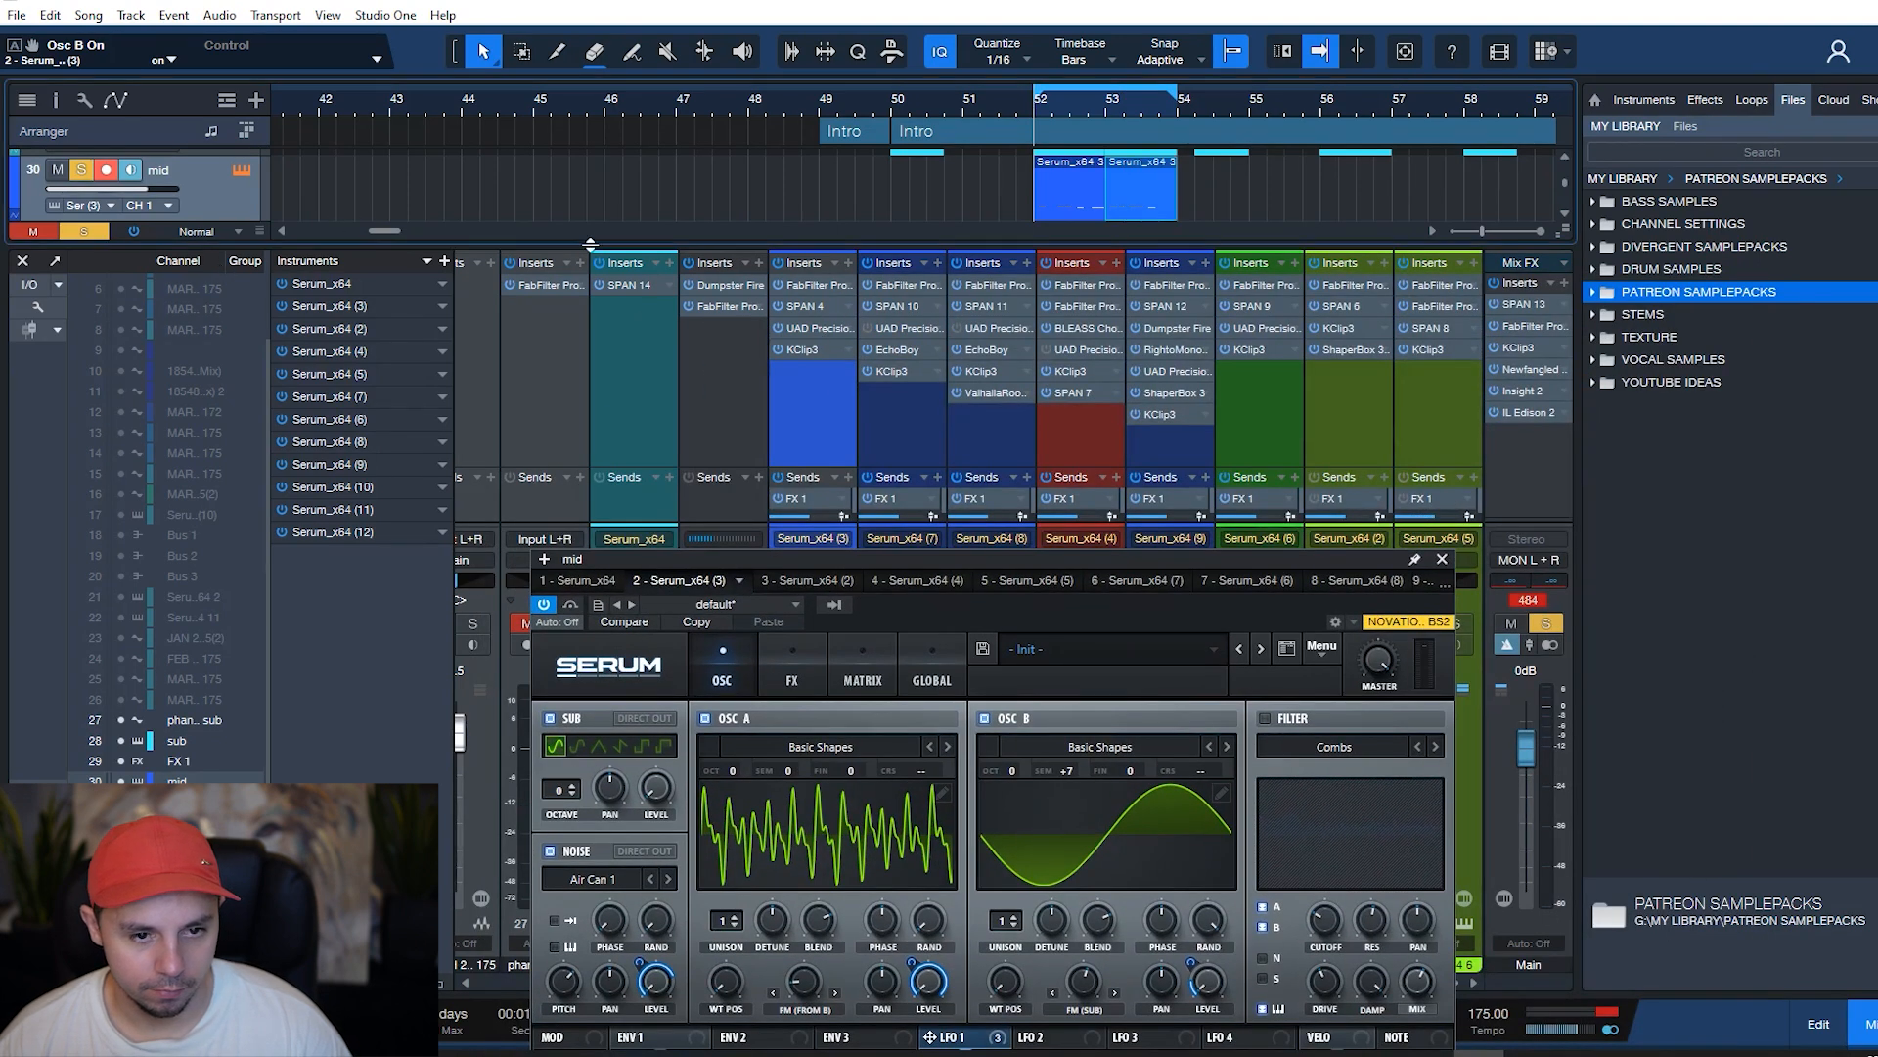
pyautogui.moveTo(802, 303); pyautogui.dragTo(819, 383)
pyautogui.click(806, 350)
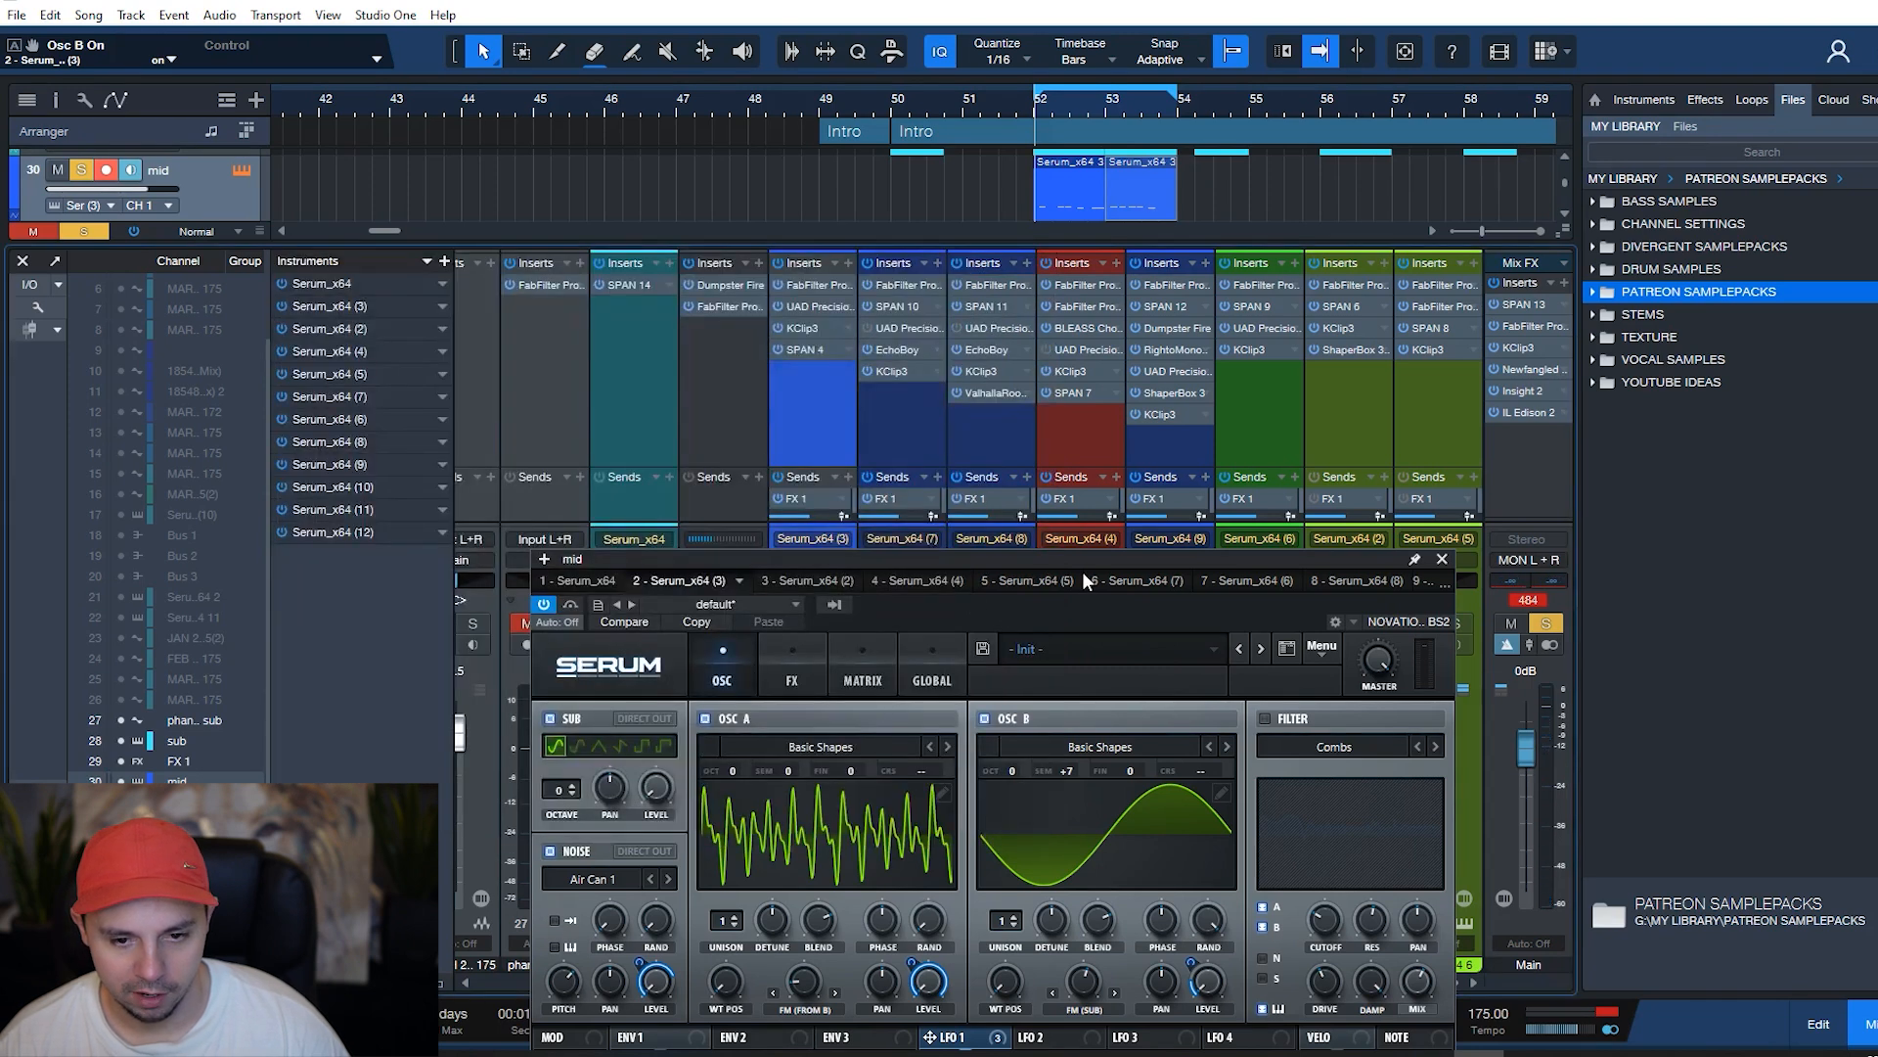
pyautogui.moveTo(1057, 553); pyautogui.dragTo(1110, 265)
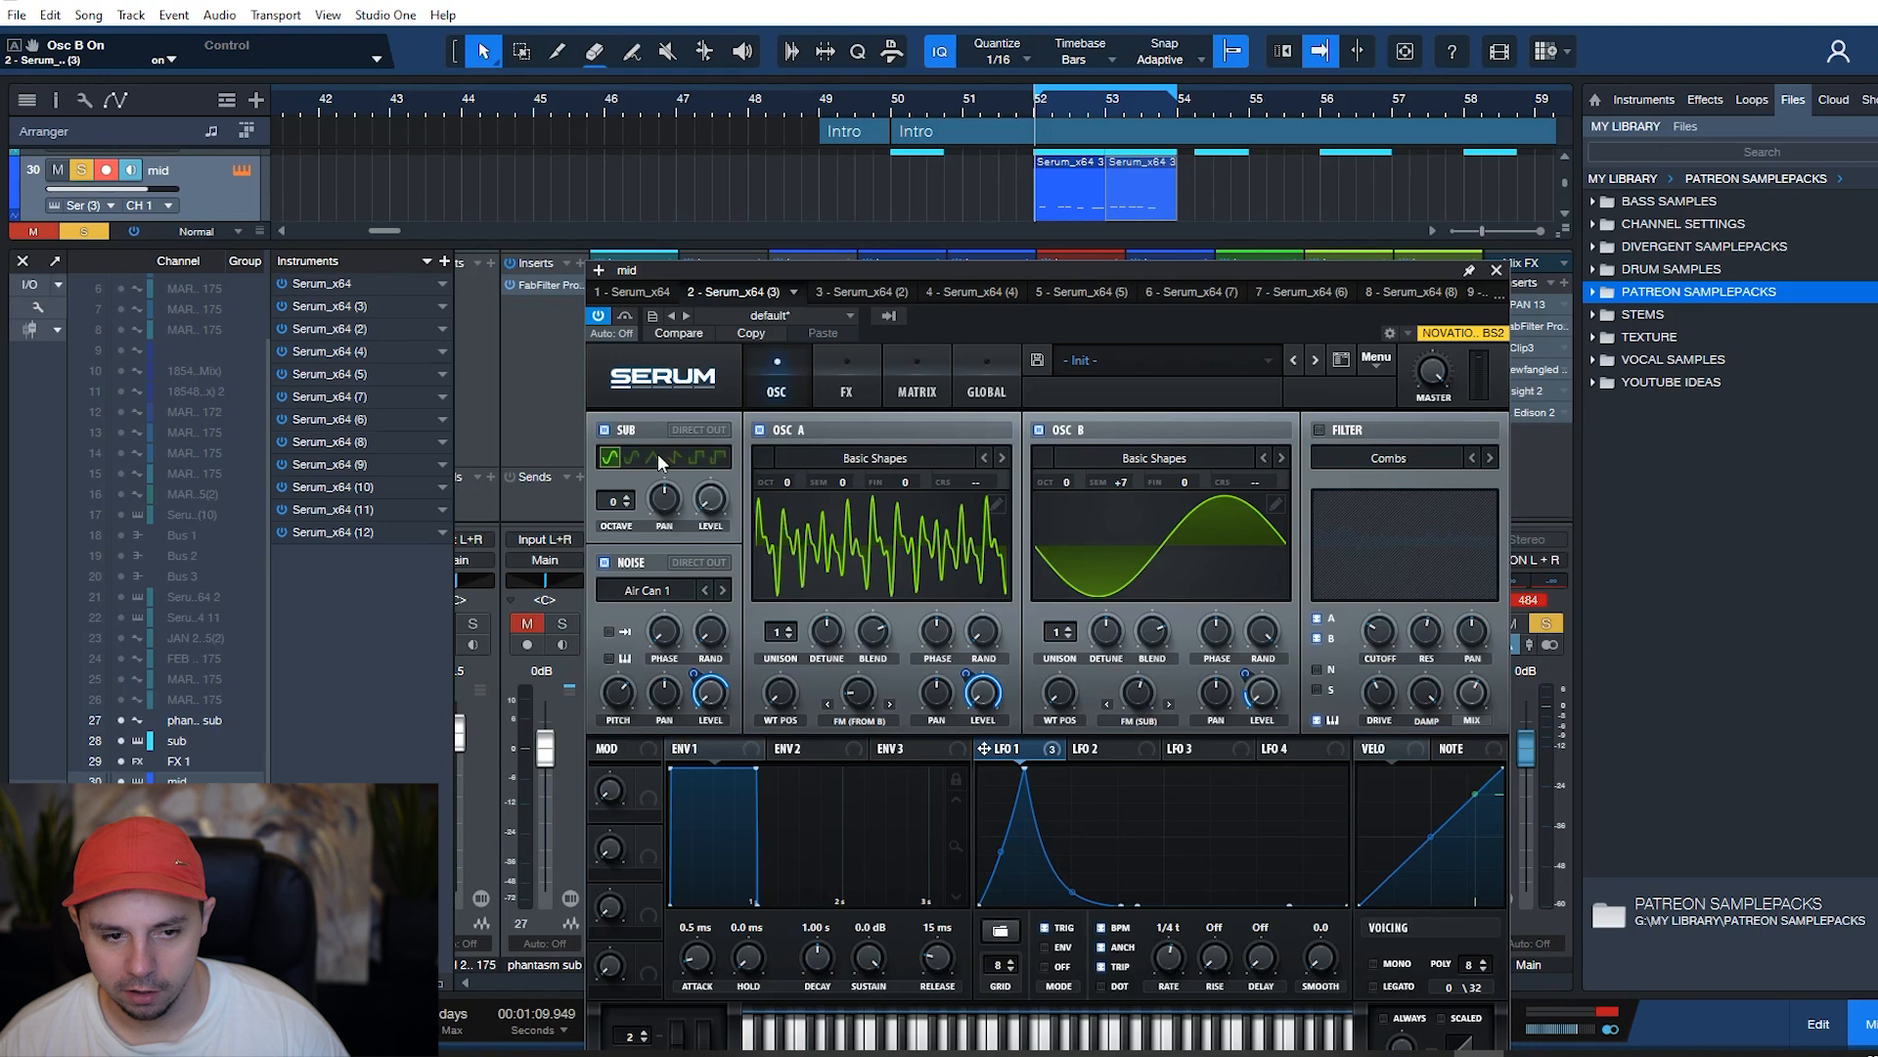
# - Audition the loop with Serum's sub oscillator turned off, and turn the sub back on
pyautogui.click(626, 430)
pyautogui.press('space')
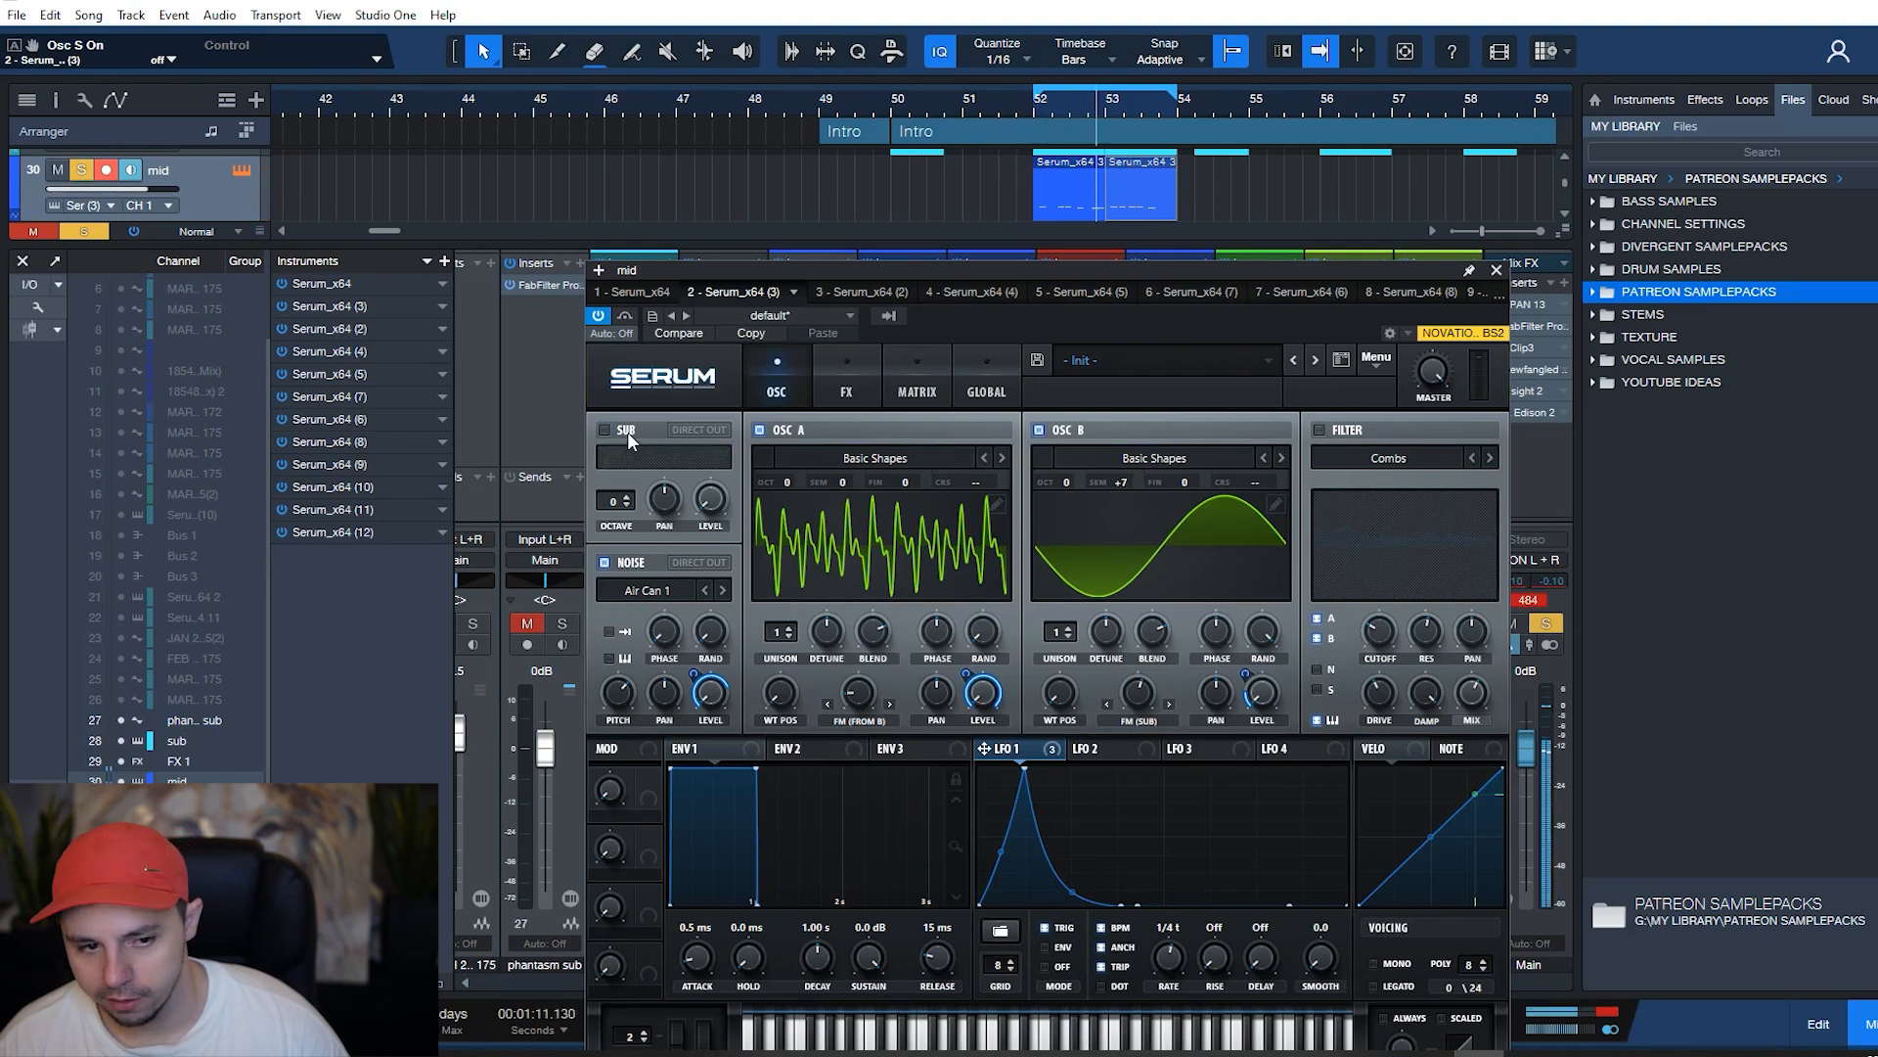
pyautogui.click(626, 432)
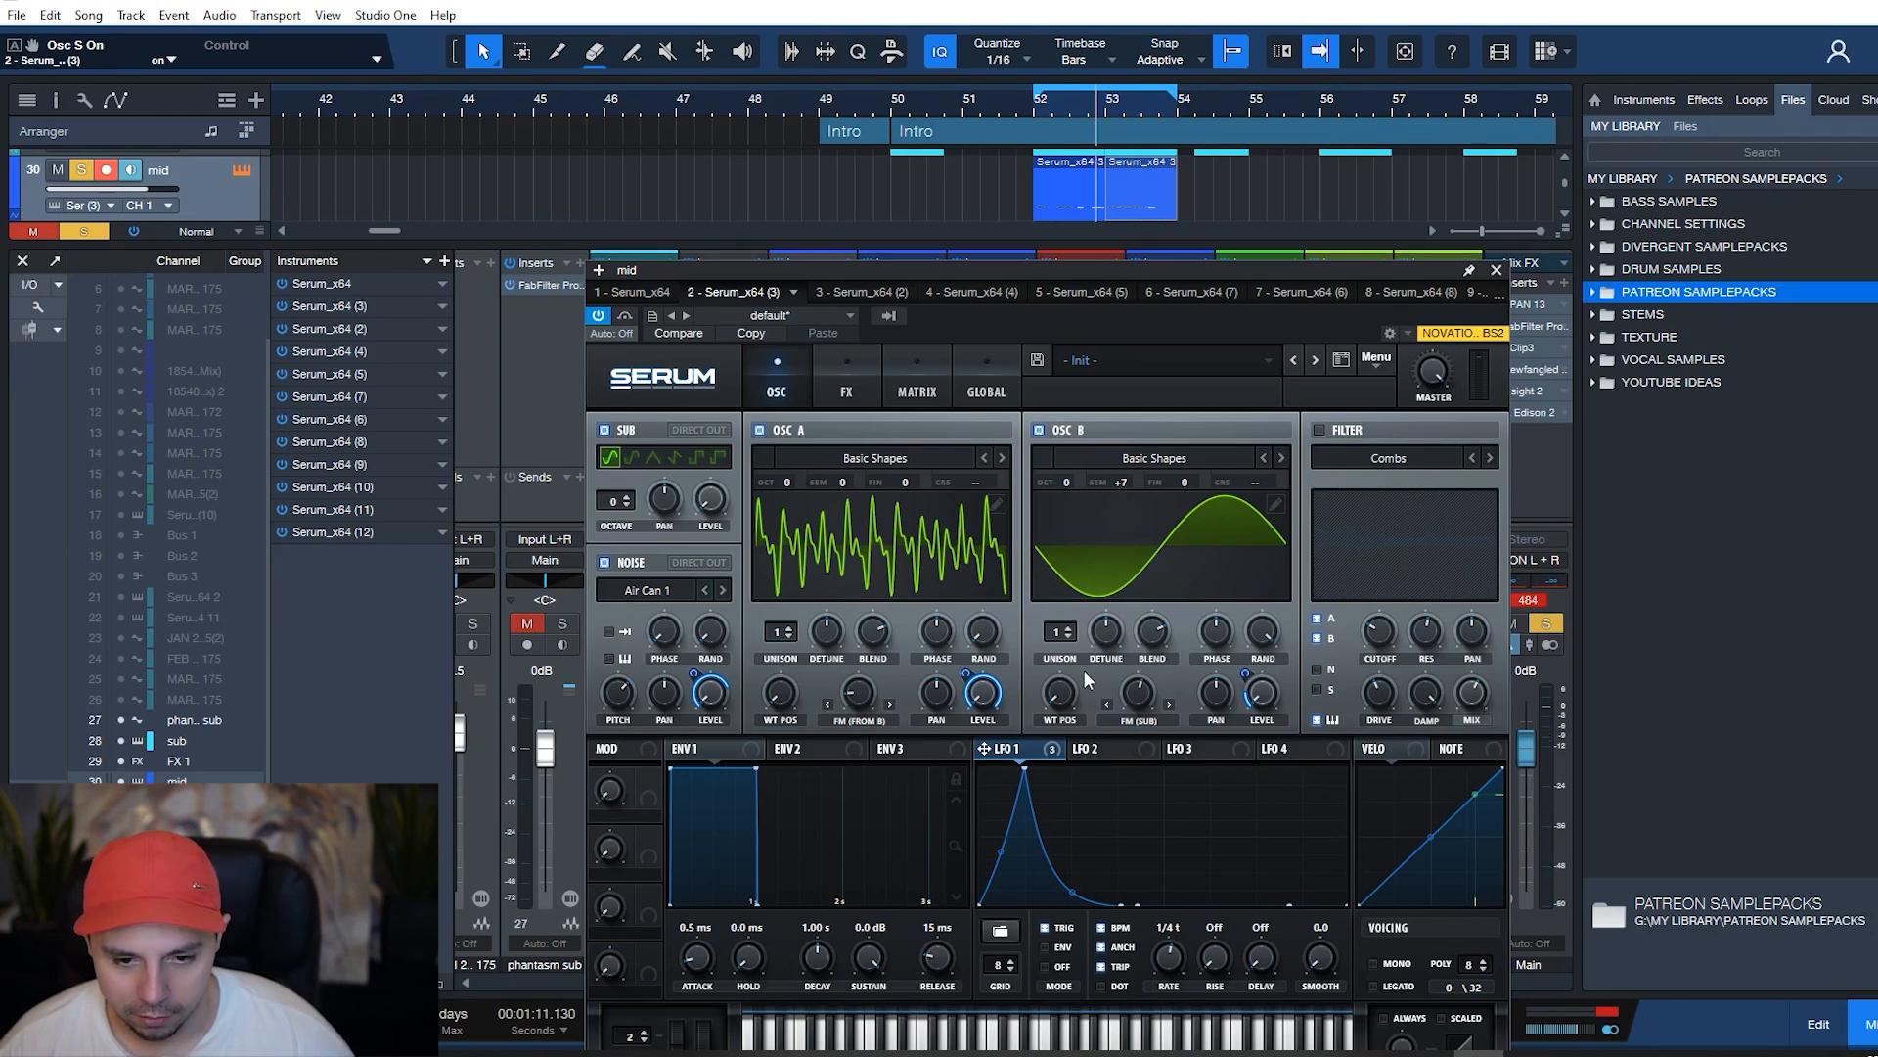
# - Set oscillator B's FM (Sub) warp to 55% during playback, and check oscillator A's FM (from B) amount
pyautogui.moveTo(1137, 695)
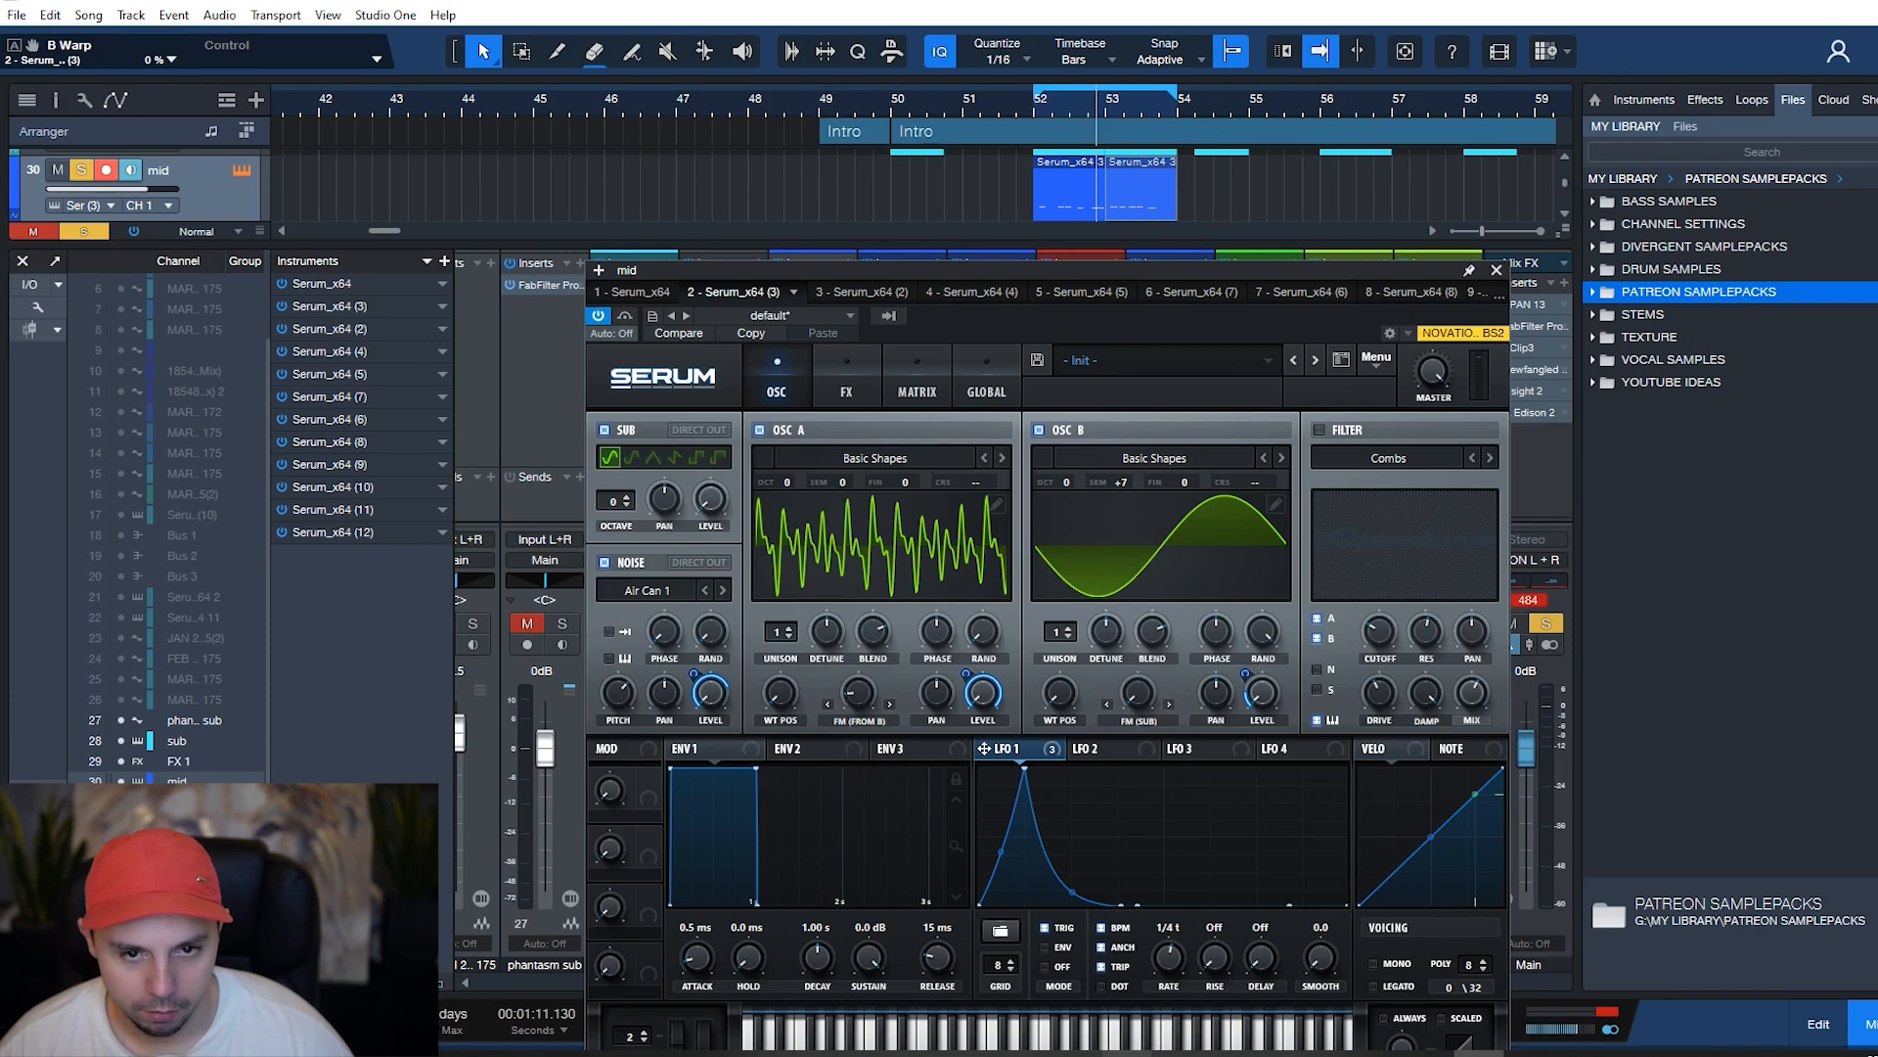
pyautogui.moveTo(1141, 701); pyautogui.dragTo(1176, 592)
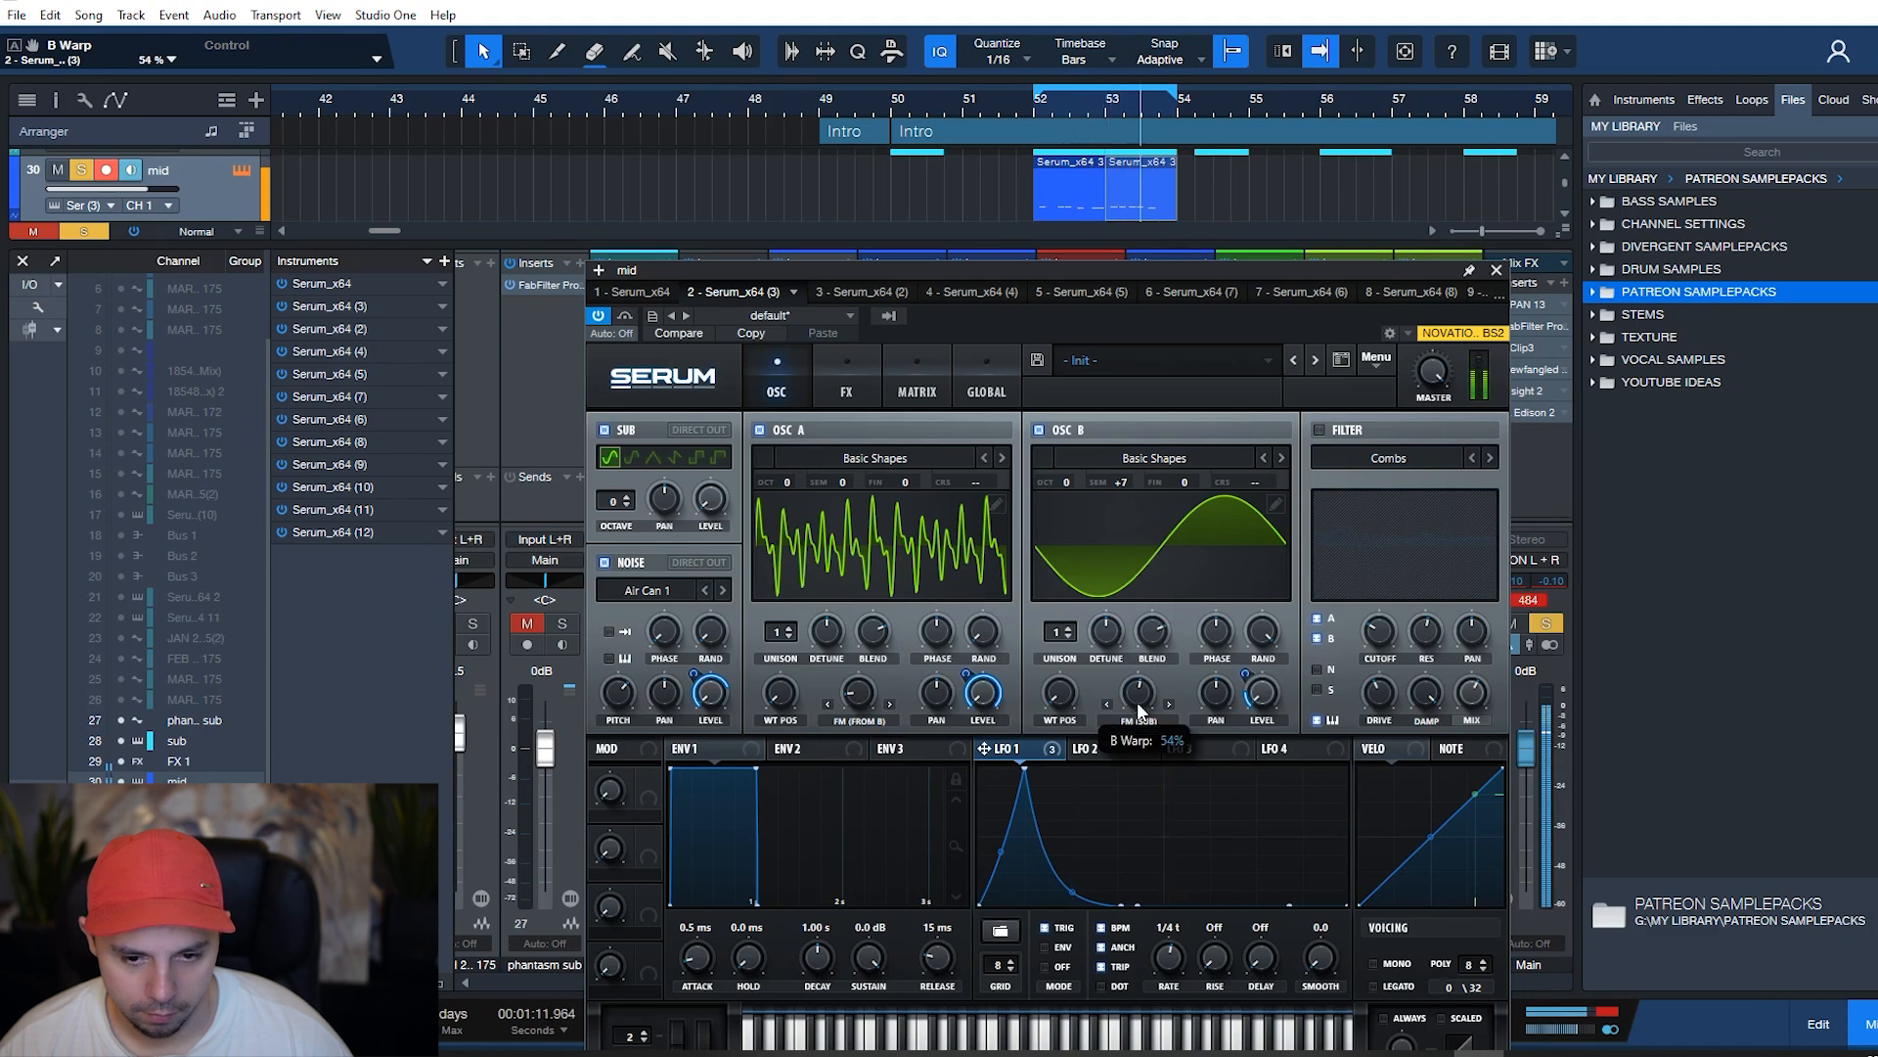
pyautogui.moveTo(1140, 711); pyautogui.dragTo(1139, 708)
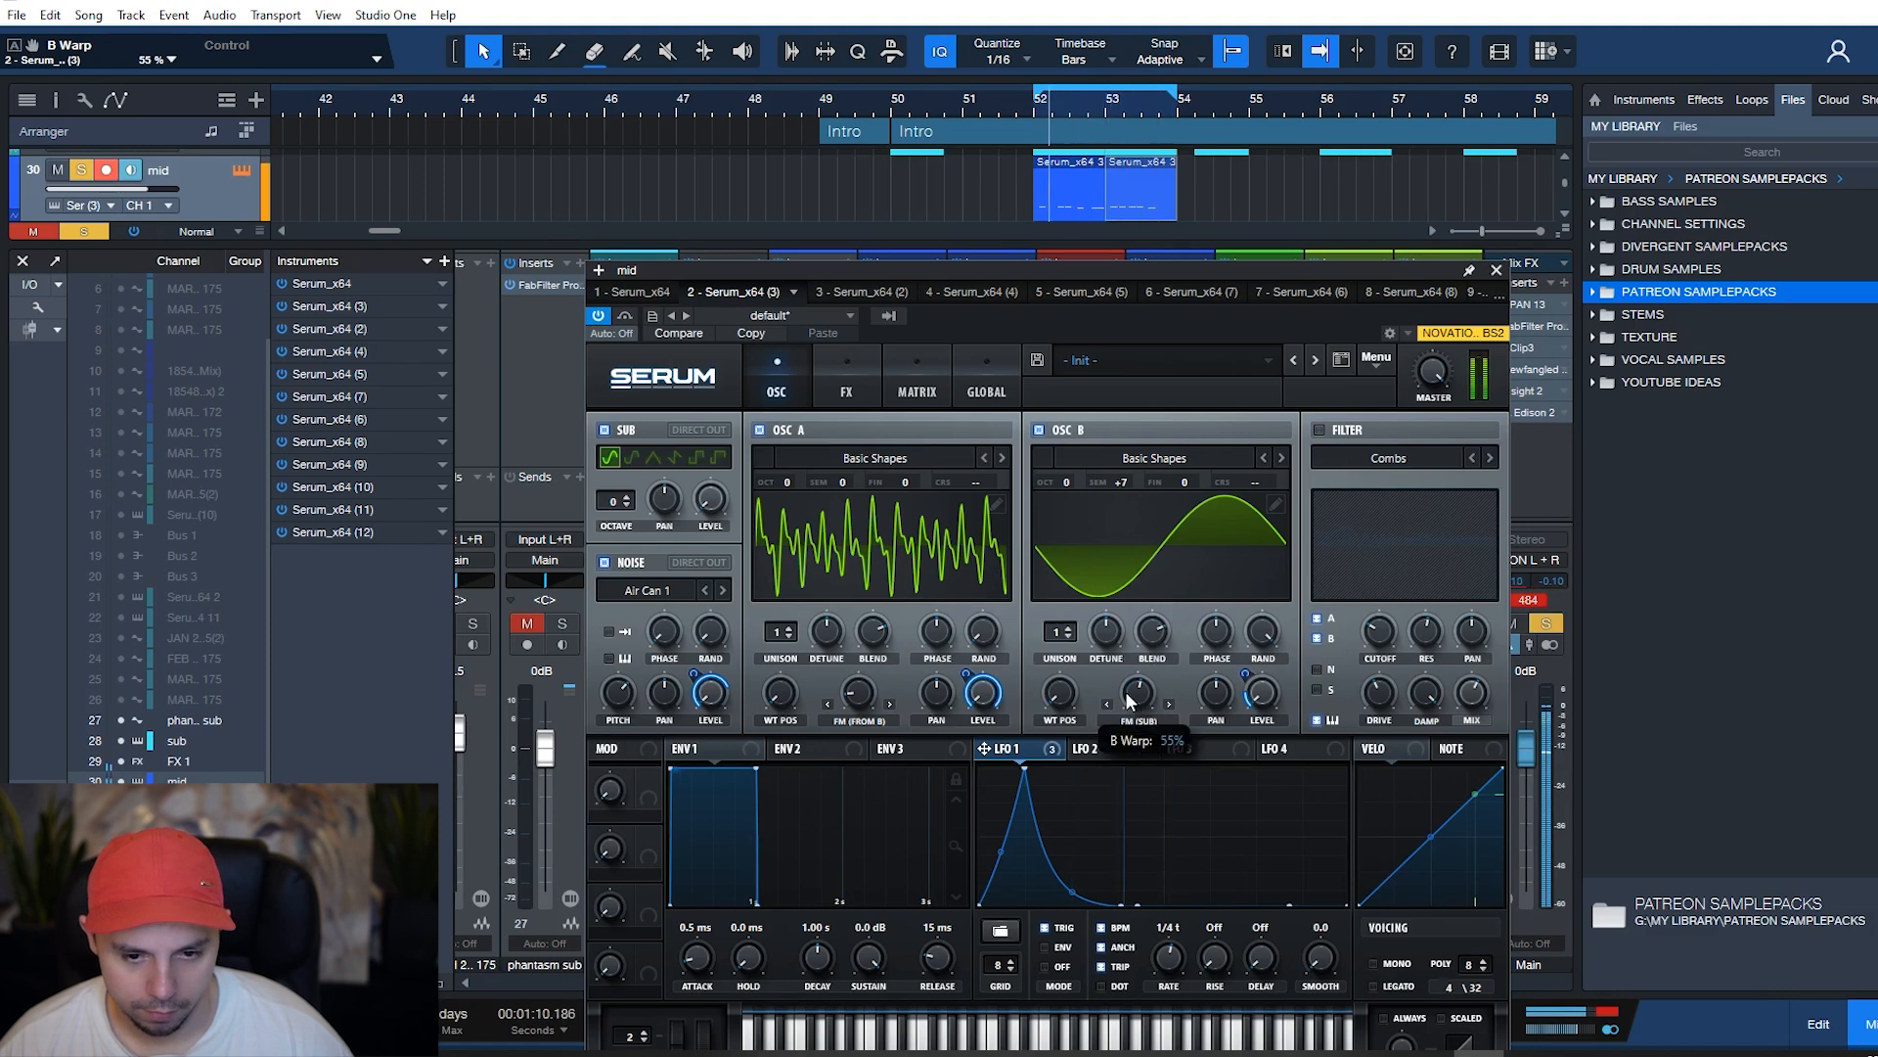
pyautogui.click(853, 694)
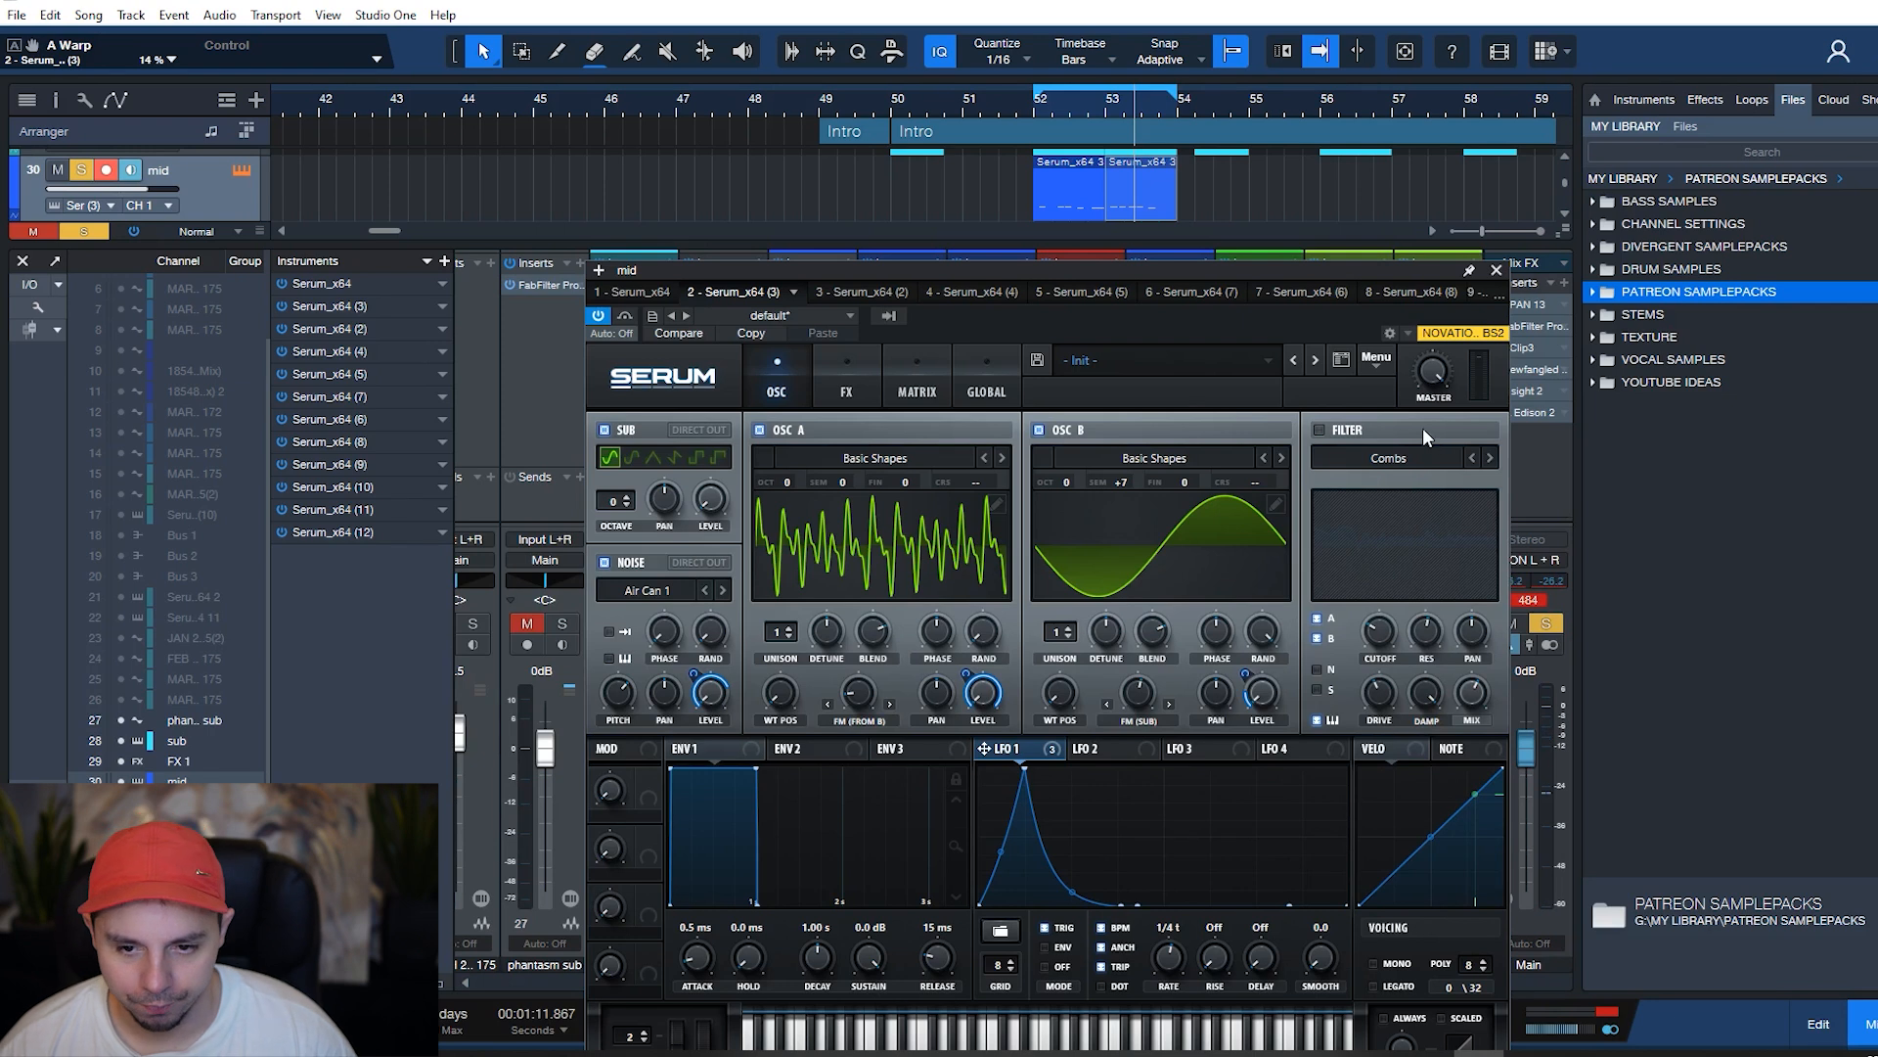
# - Review the effects rack of the channel 30 Serum patch and turn off its compressor
pyautogui.click(869, 376)
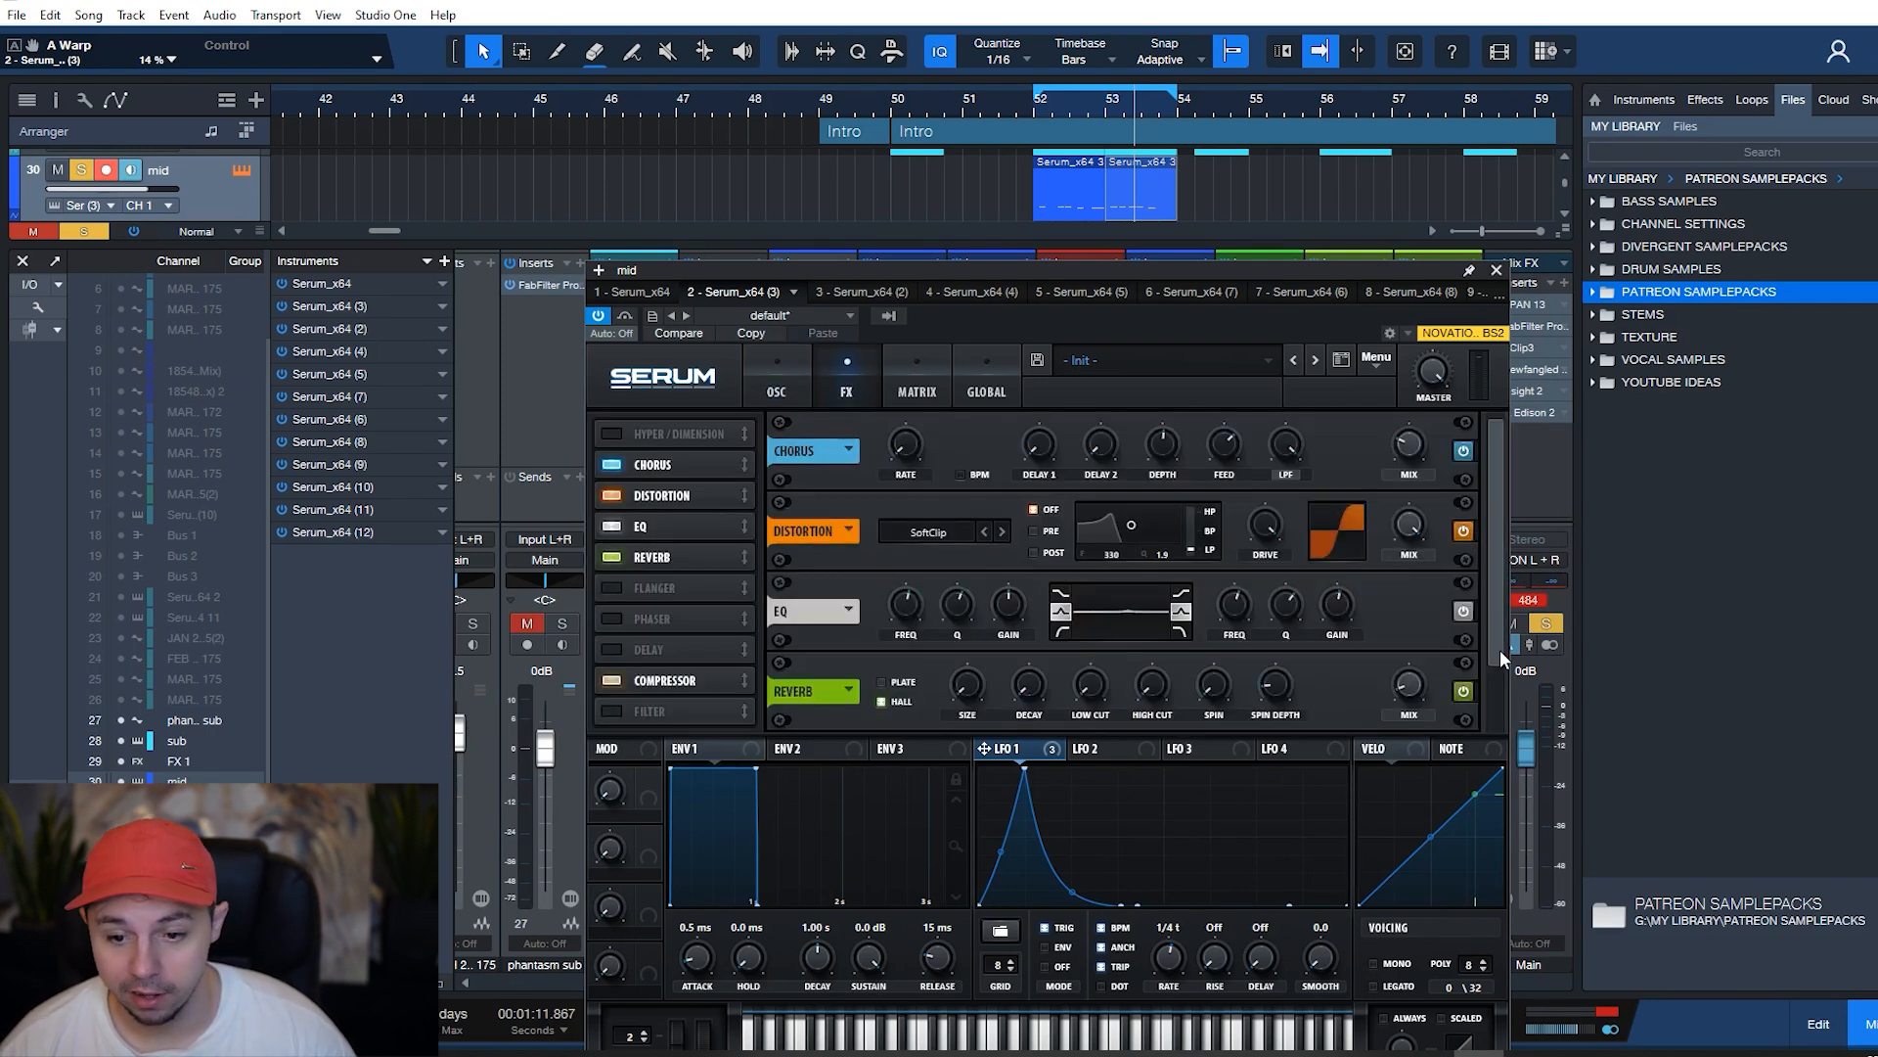
pyautogui.moveTo(1500, 649); pyautogui.dragTo(1506, 734)
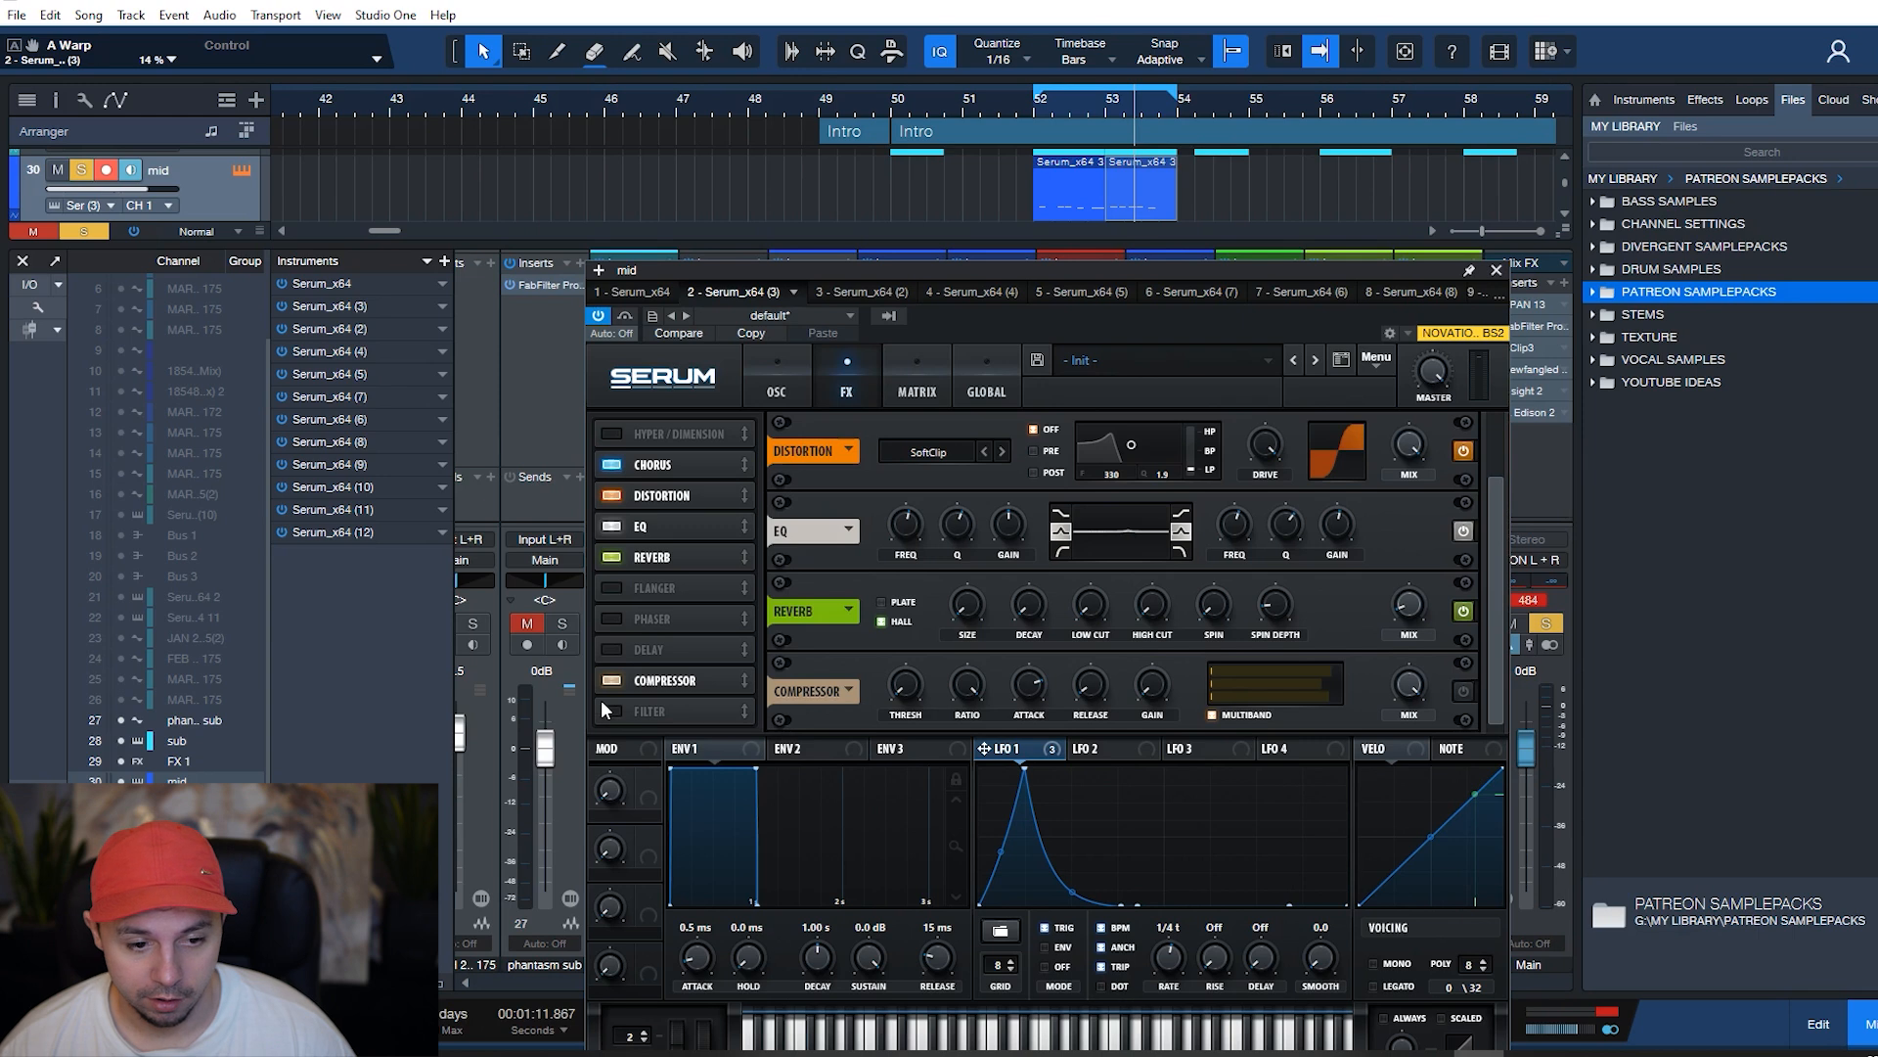
pyautogui.click(638, 683)
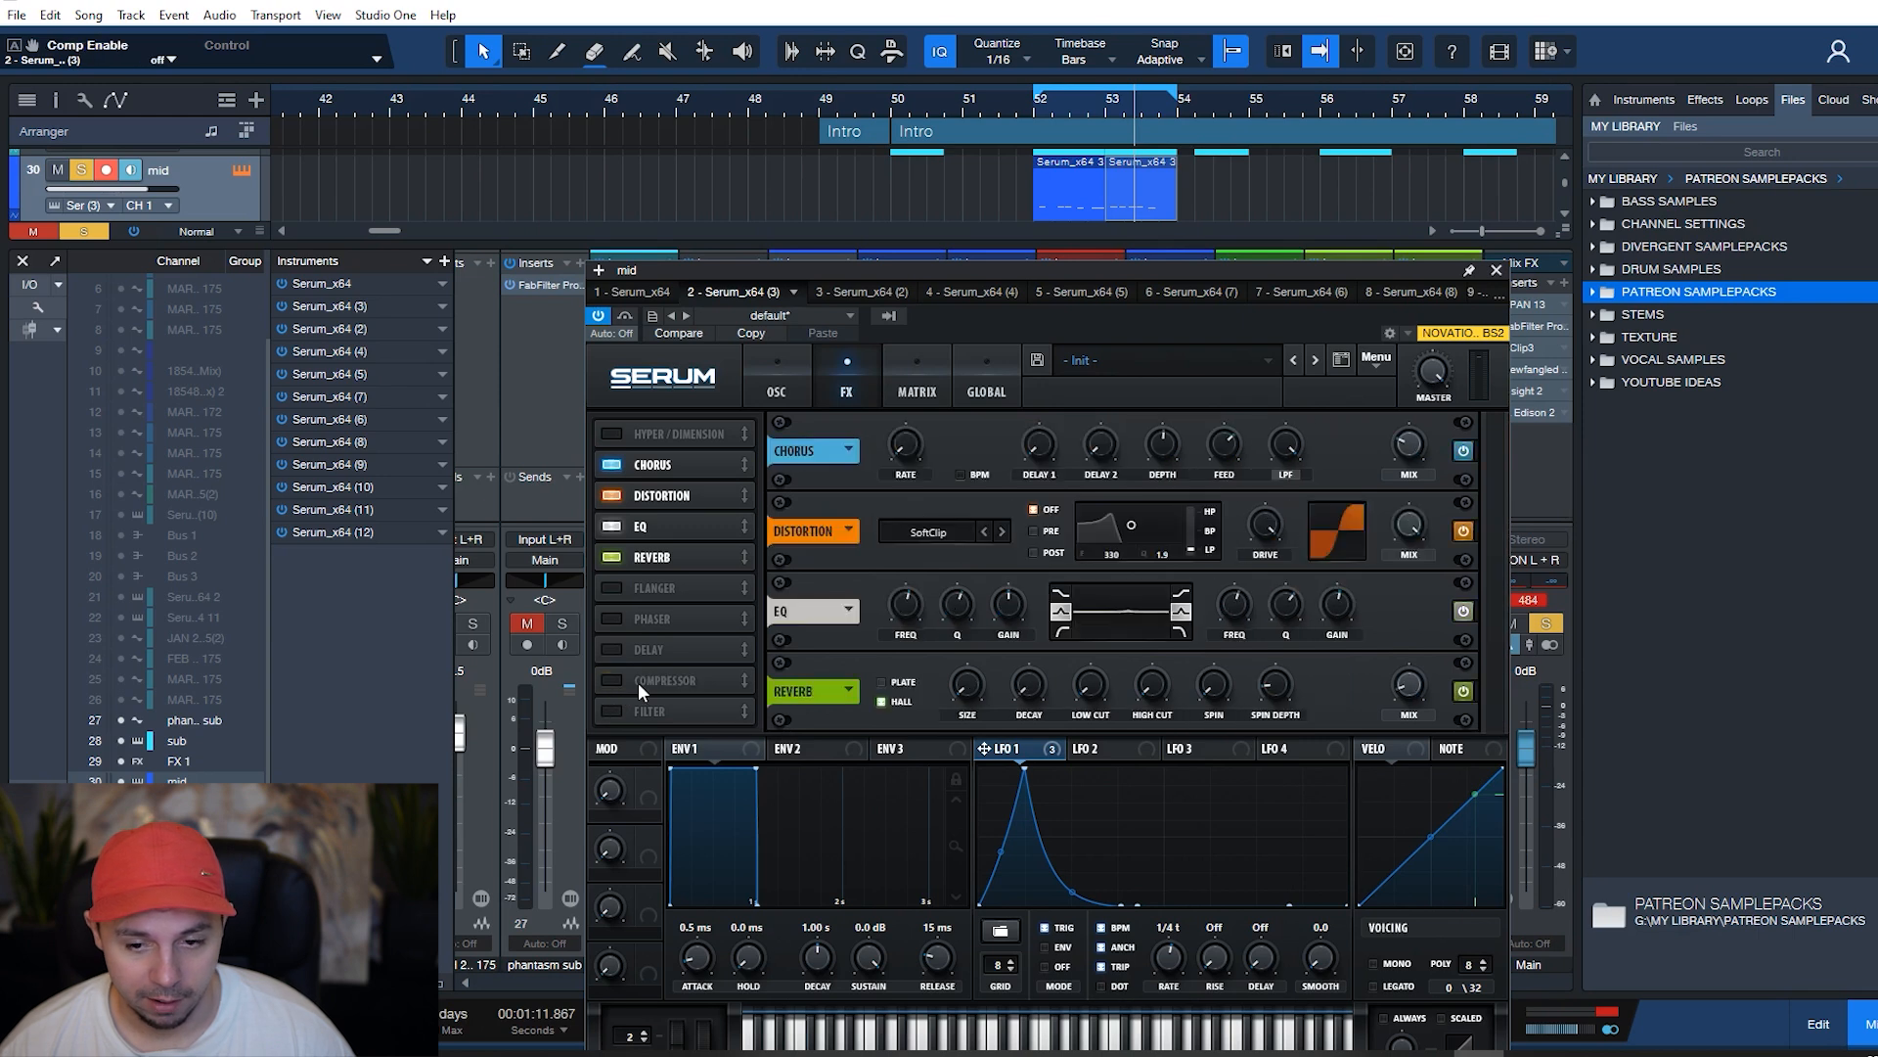
# - Examine the LFO 1 modulation amounts for A Vol, B Vol and Noise Level in Serum's modulation matrix
pyautogui.click(906, 370)
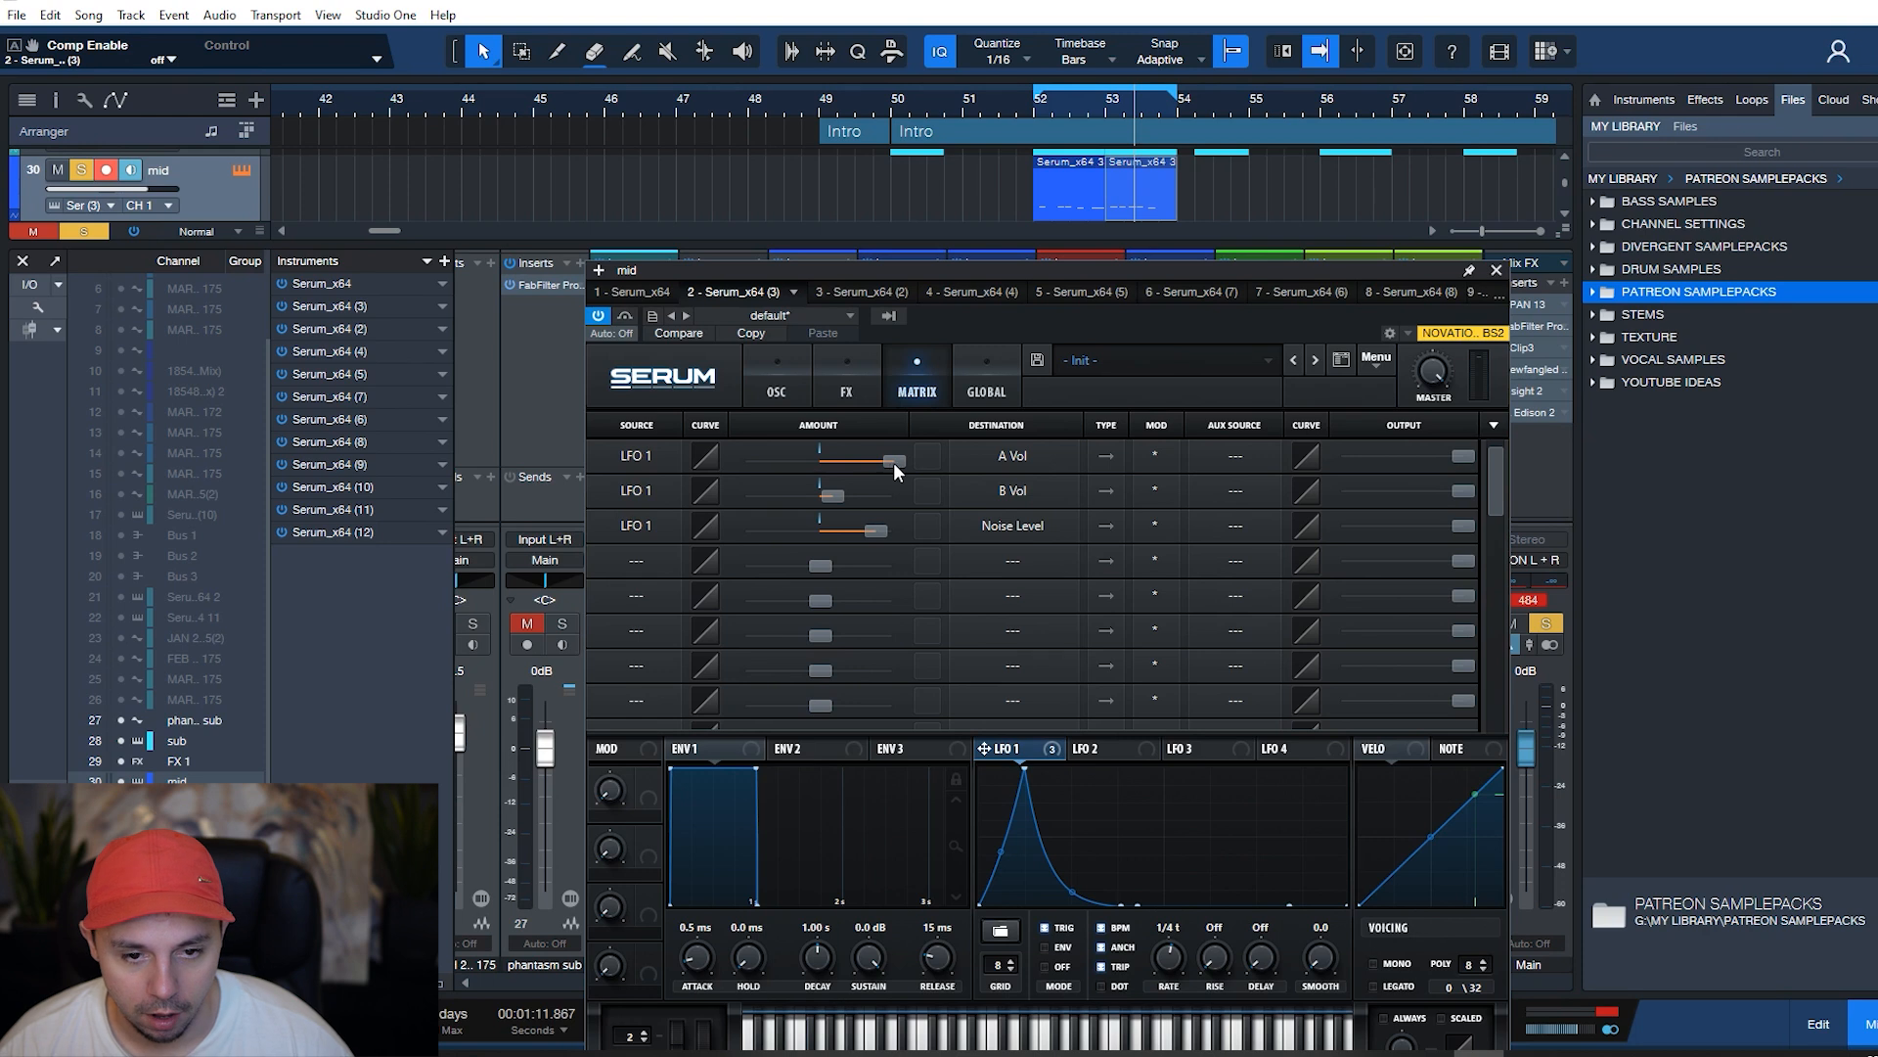
pyautogui.moveTo(894, 462)
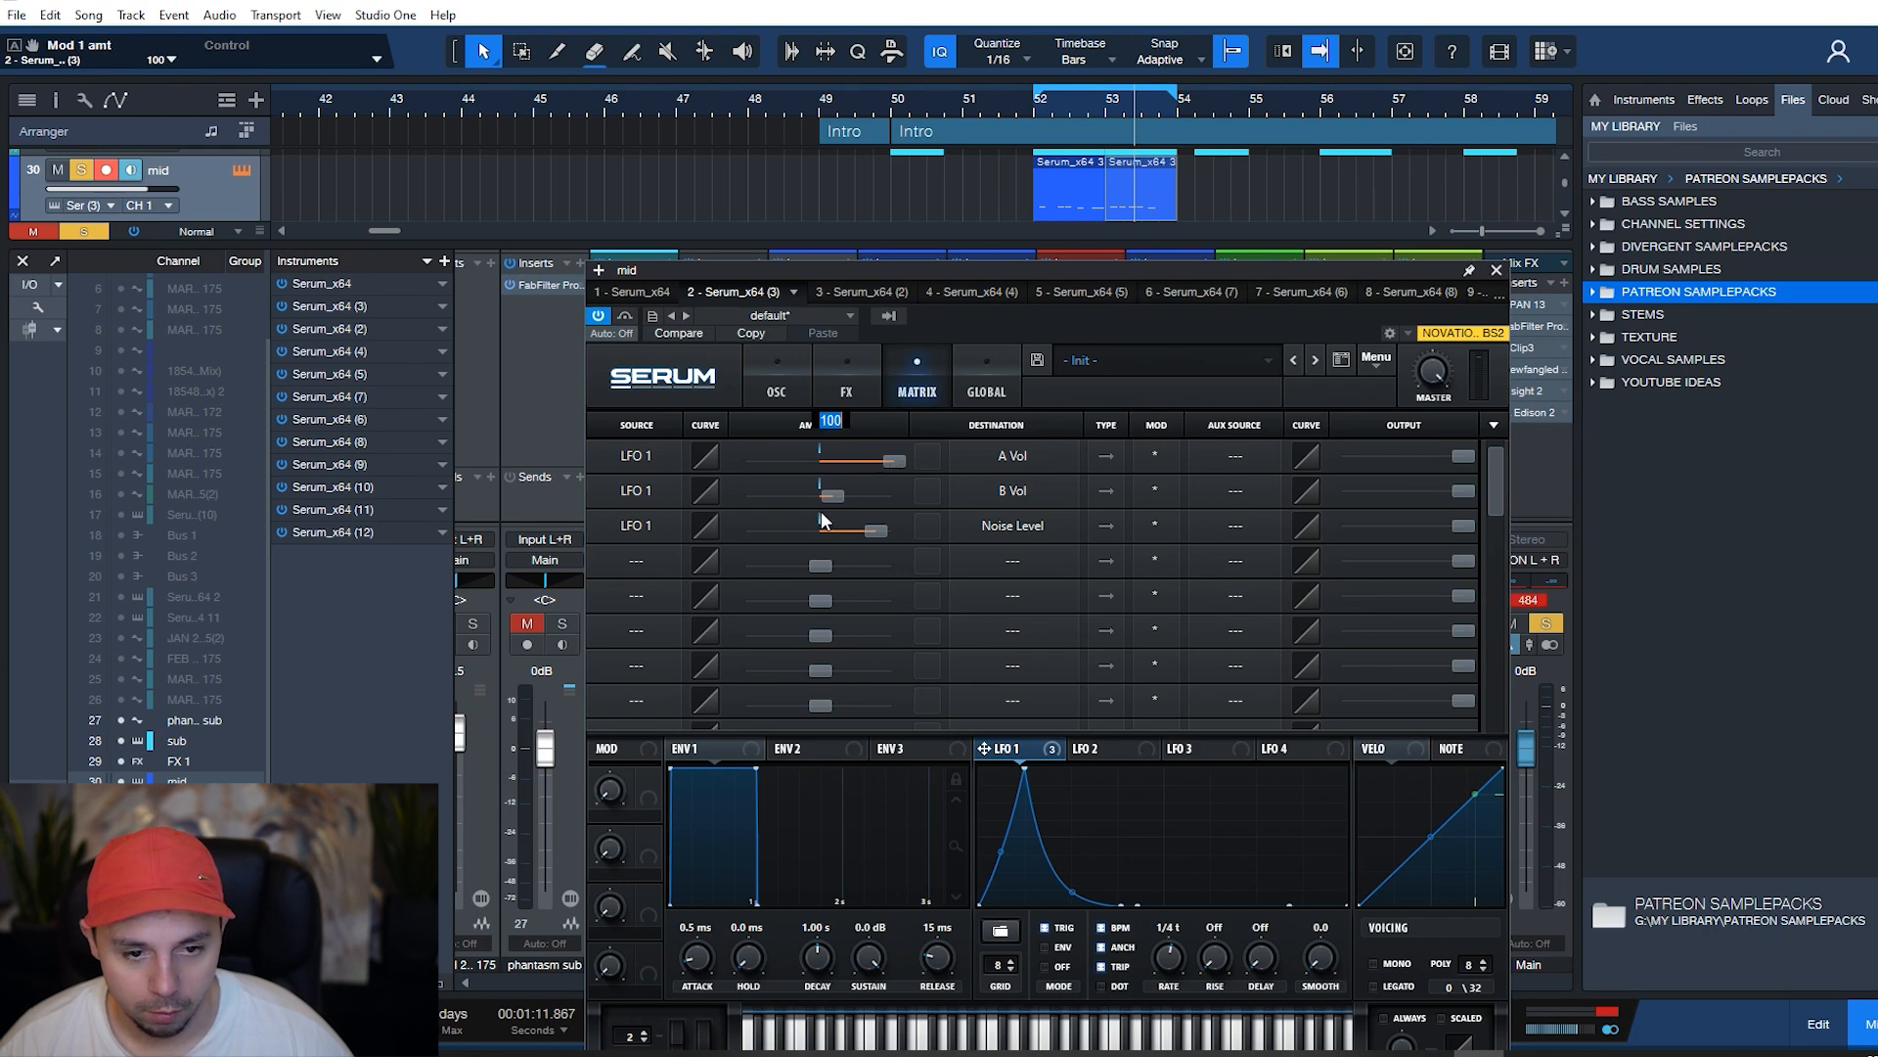
pyautogui.moveTo(836, 497)
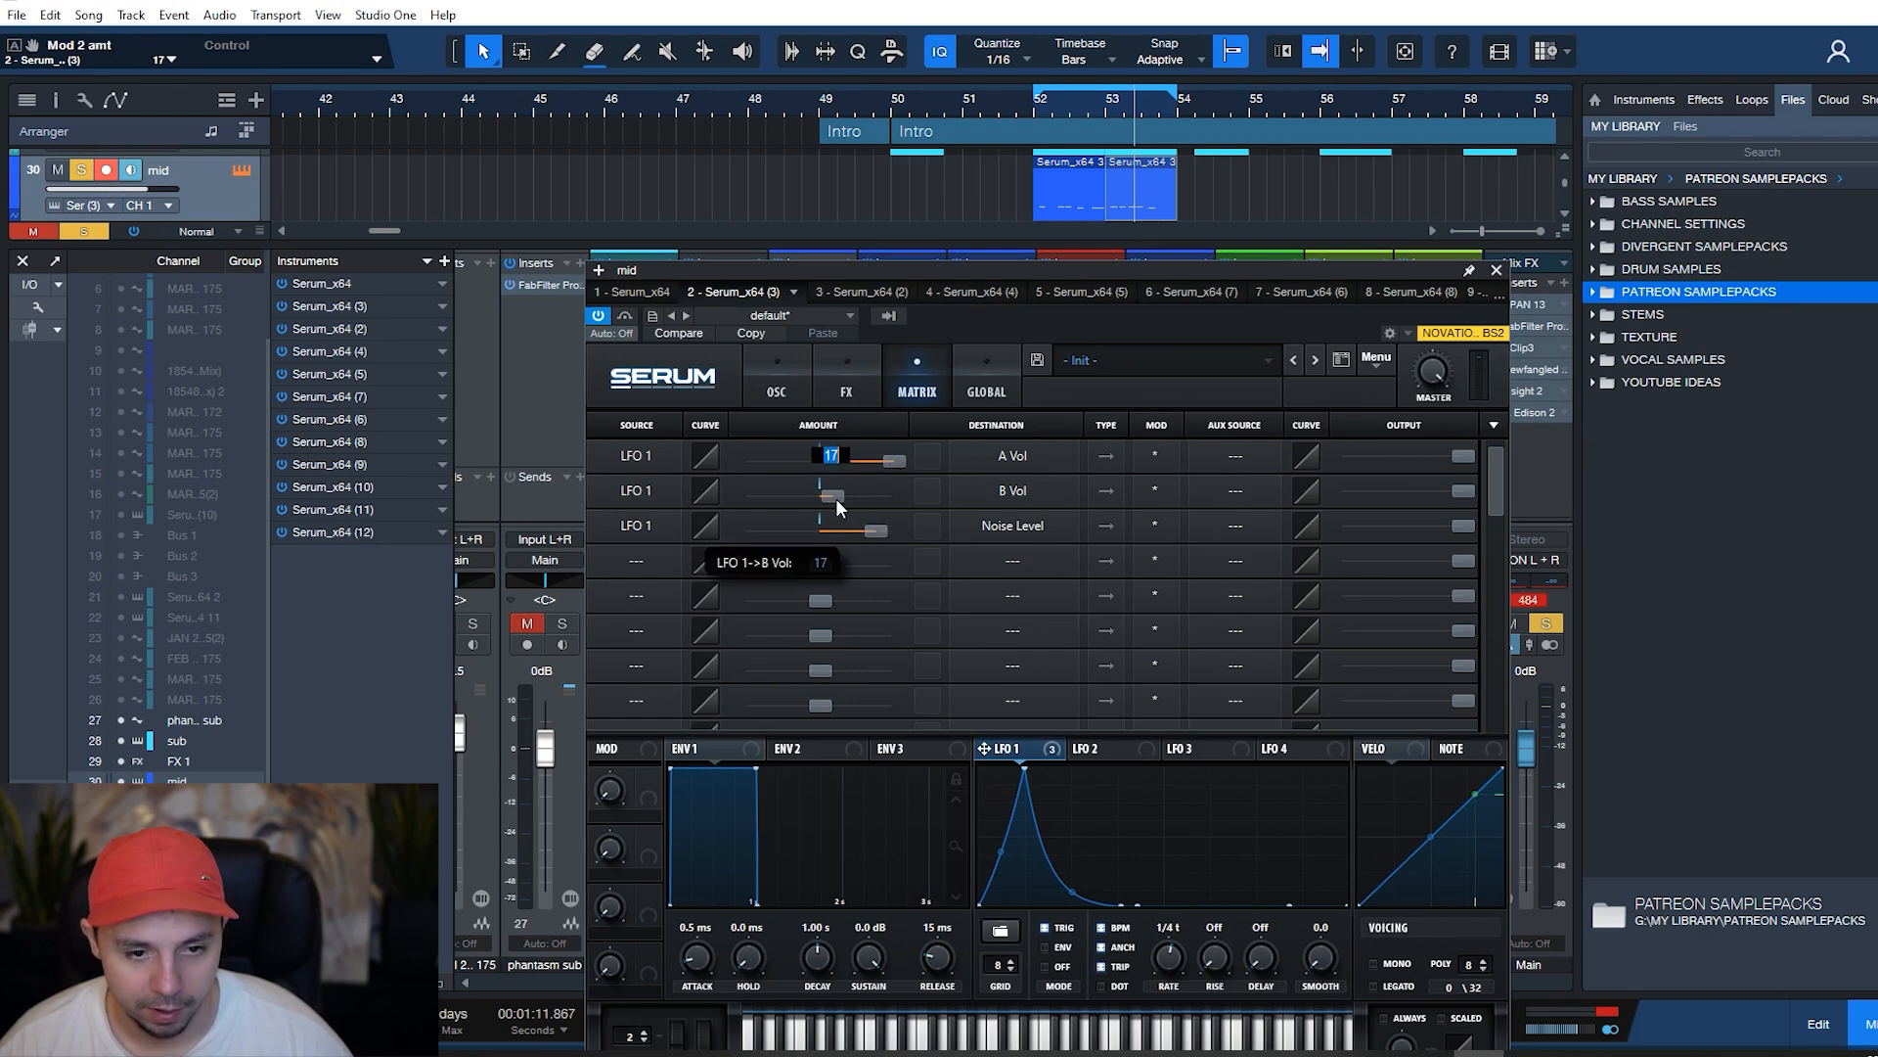
pyautogui.moveTo(878, 530)
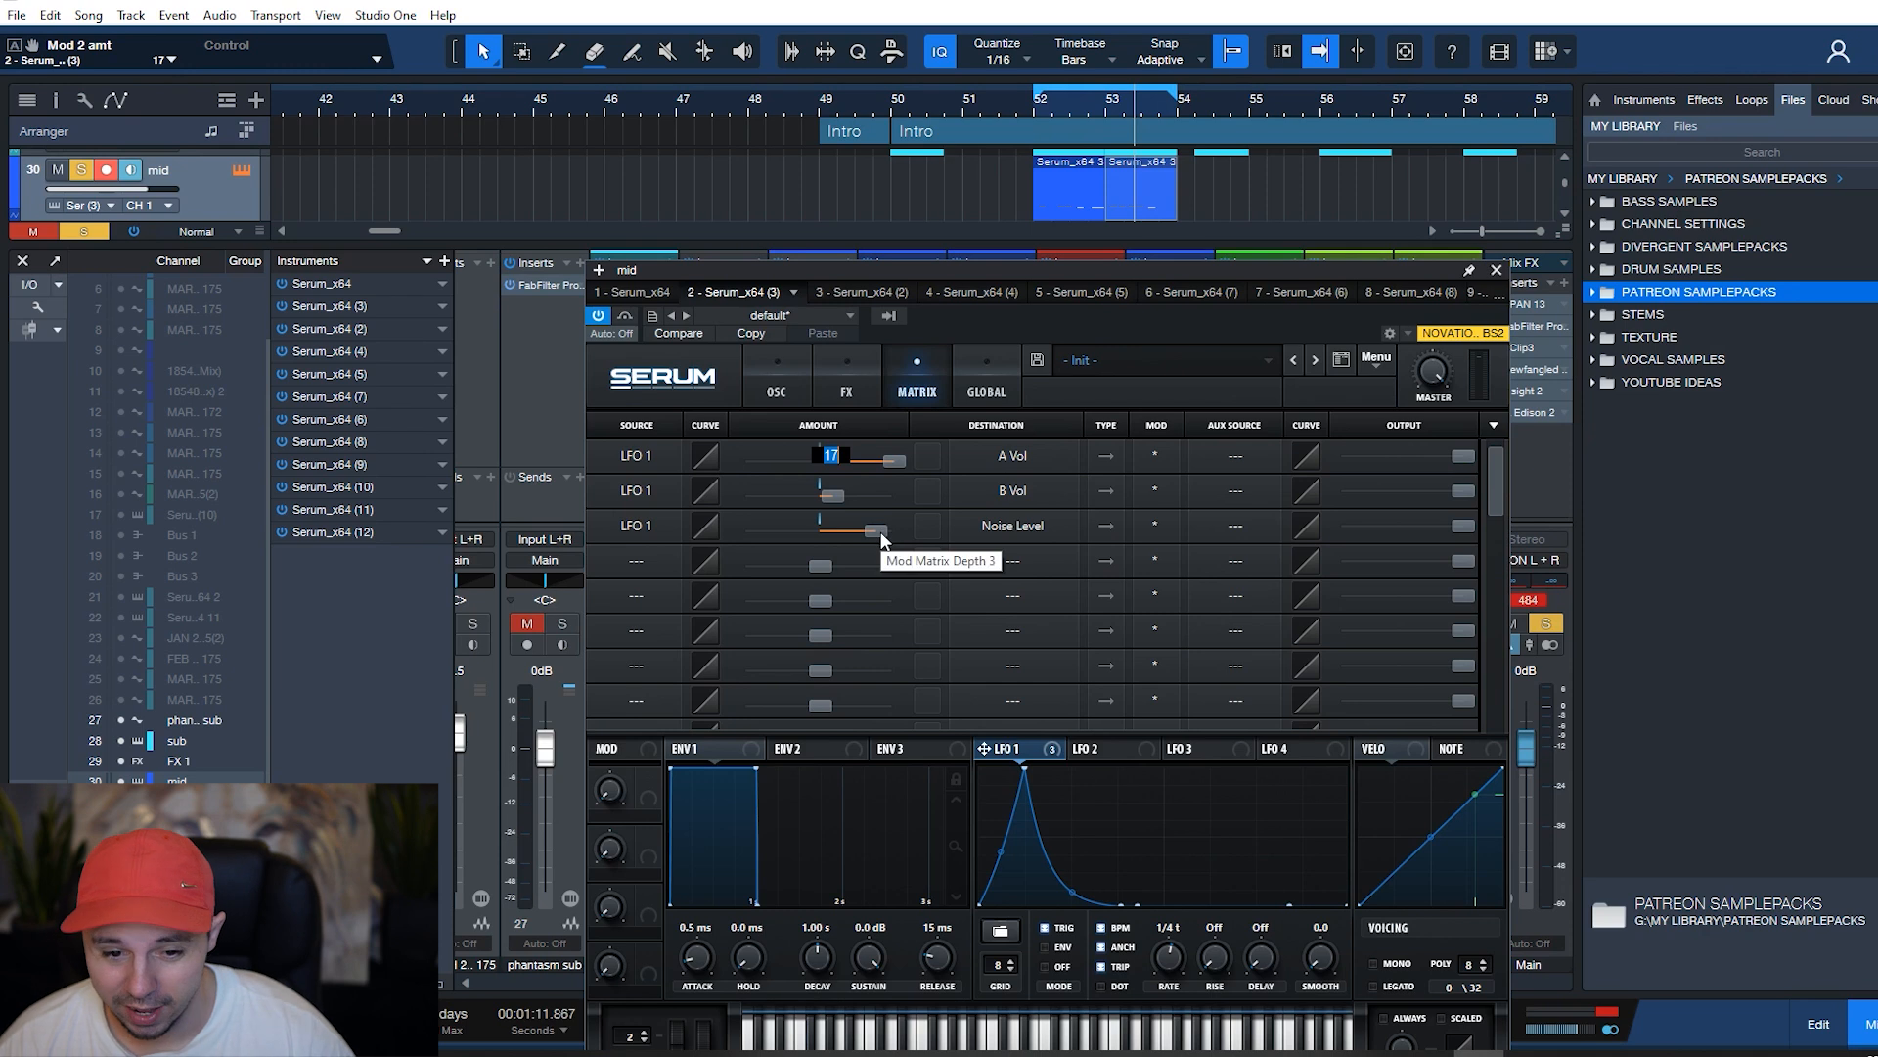
# - Return to Serum's oscillator view, compare the loop with and without the Combs filter, and leave the filter on
pyautogui.click(808, 378)
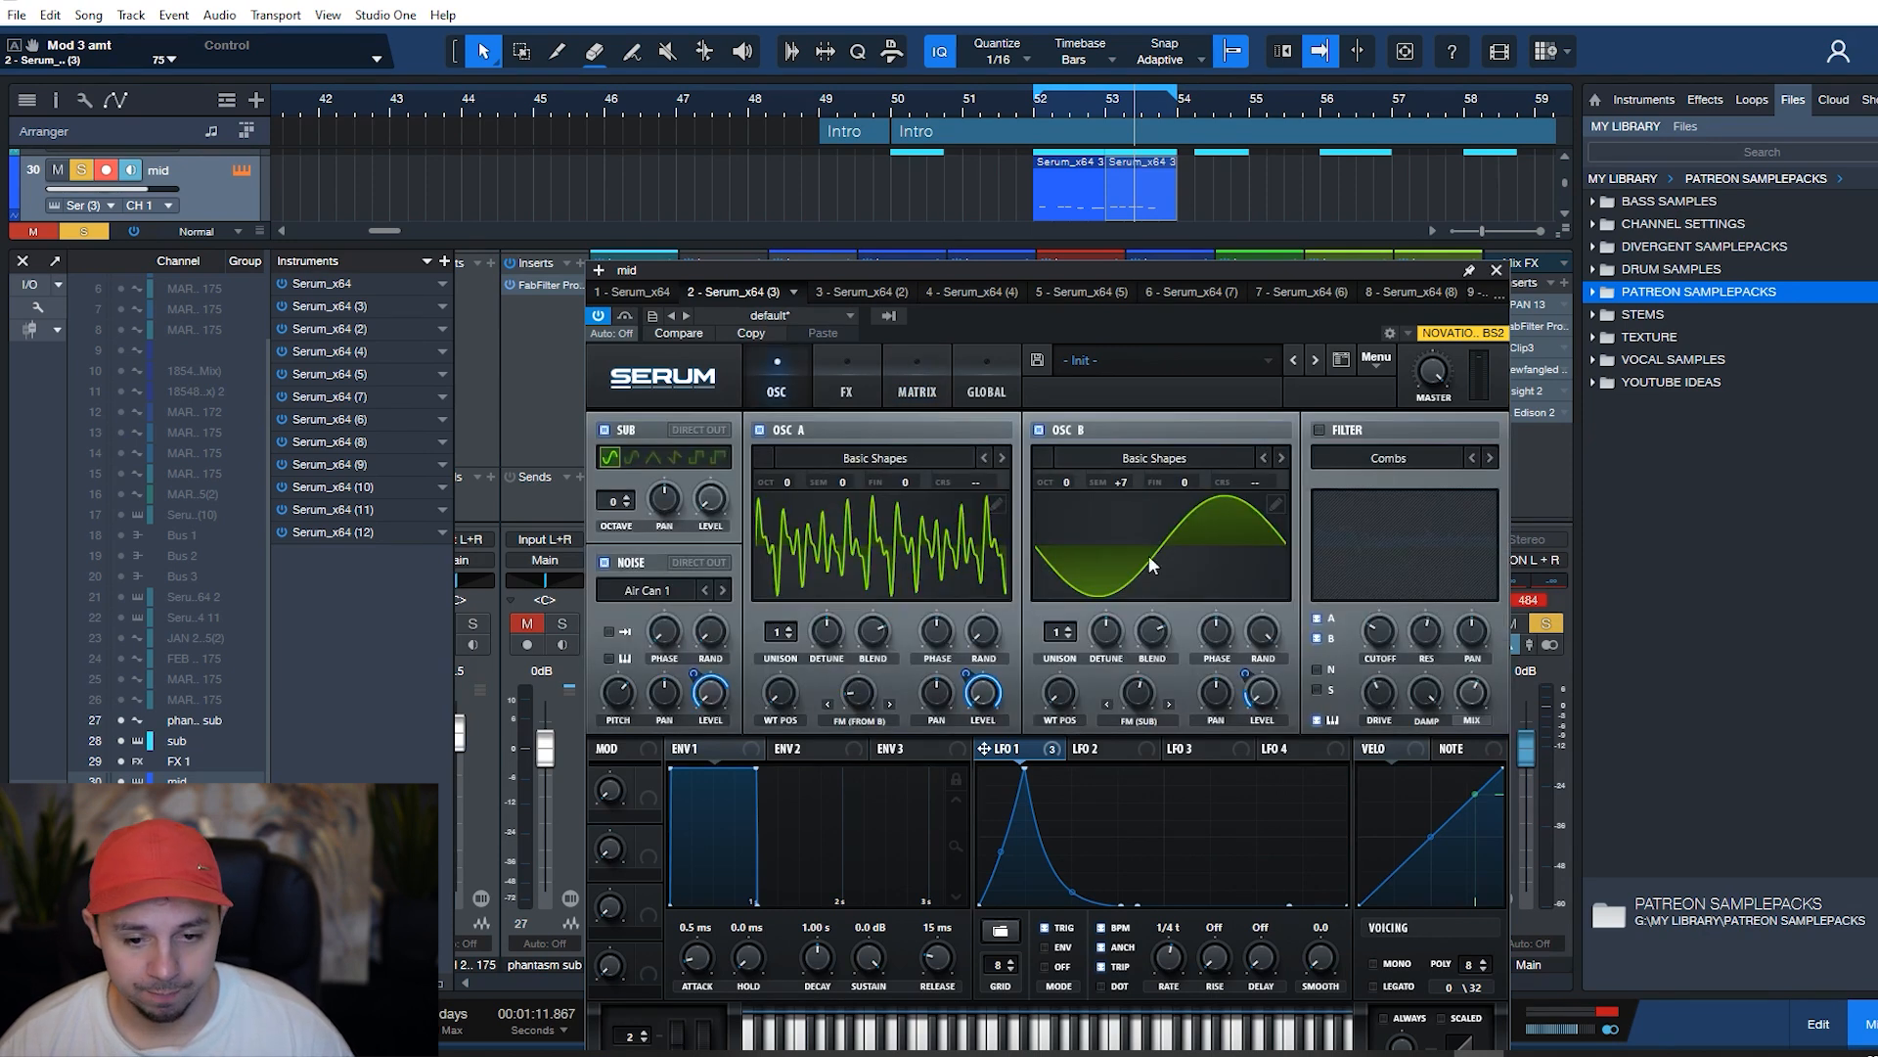
pyautogui.click(1322, 433)
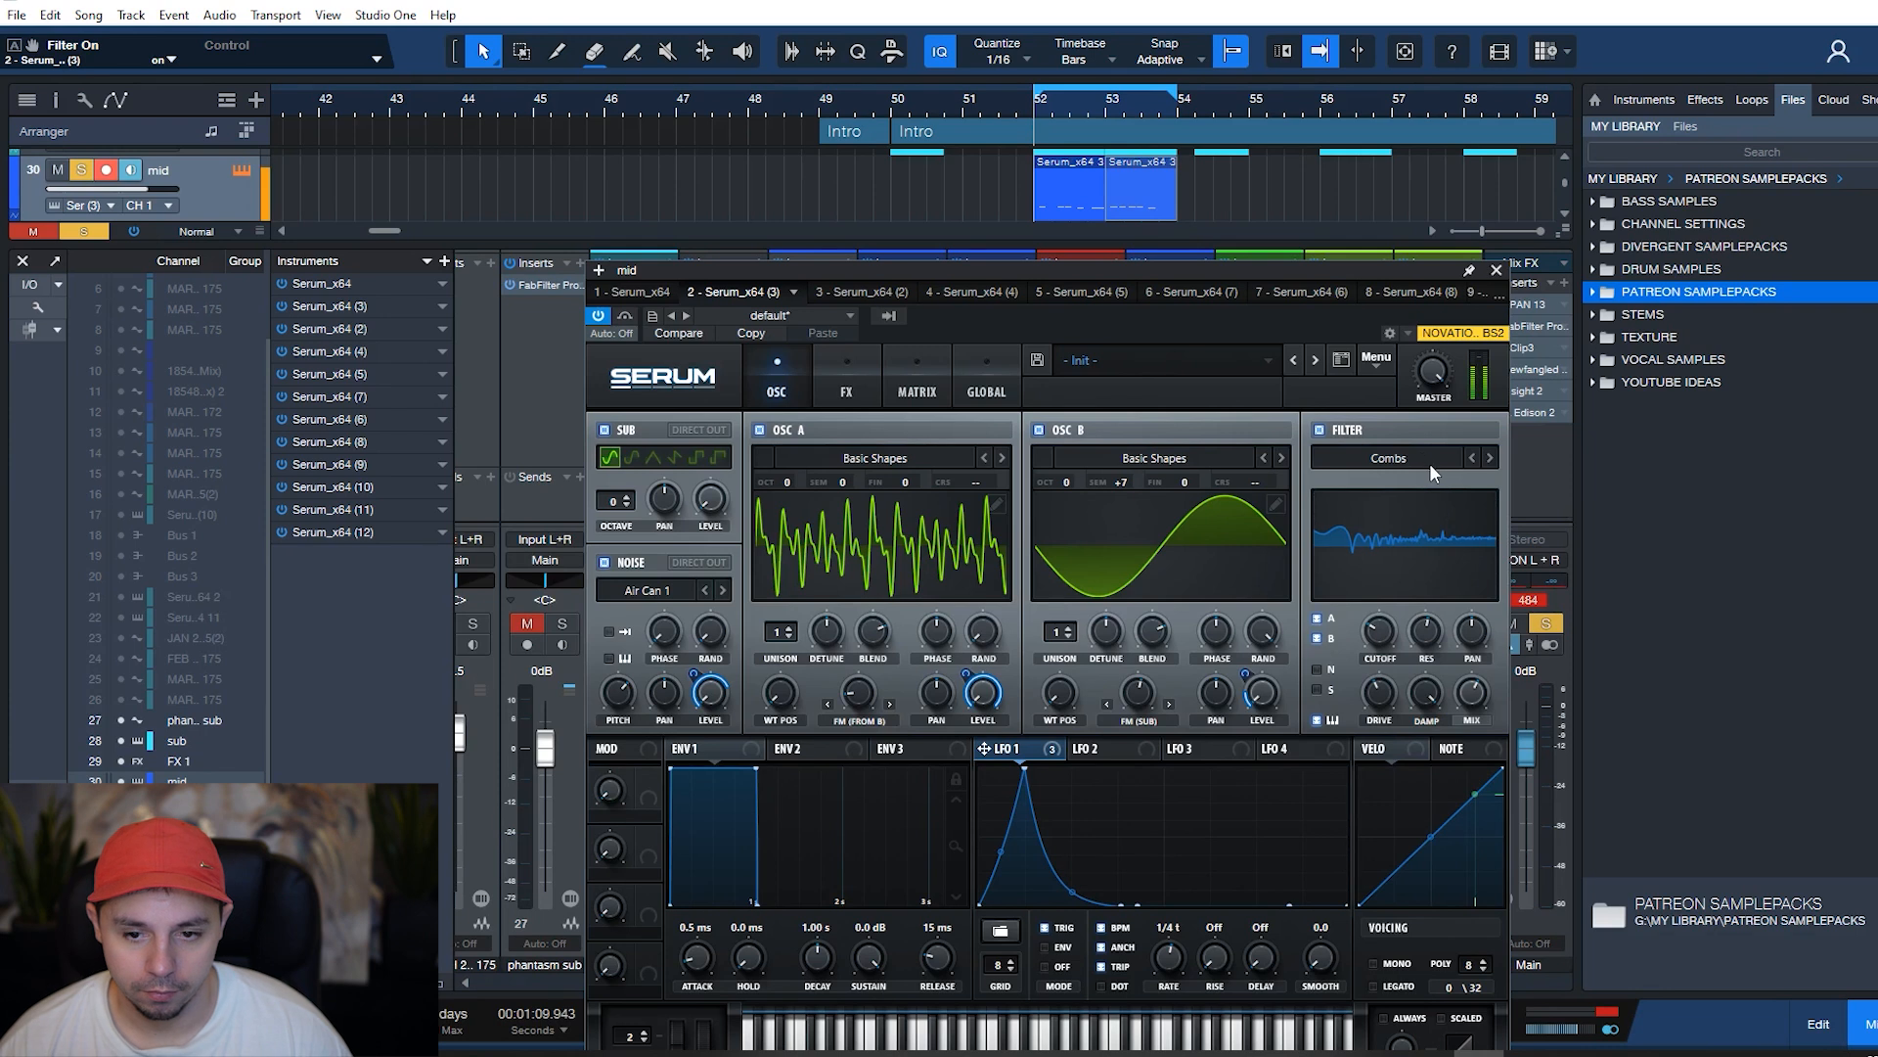
pyautogui.click(1350, 431)
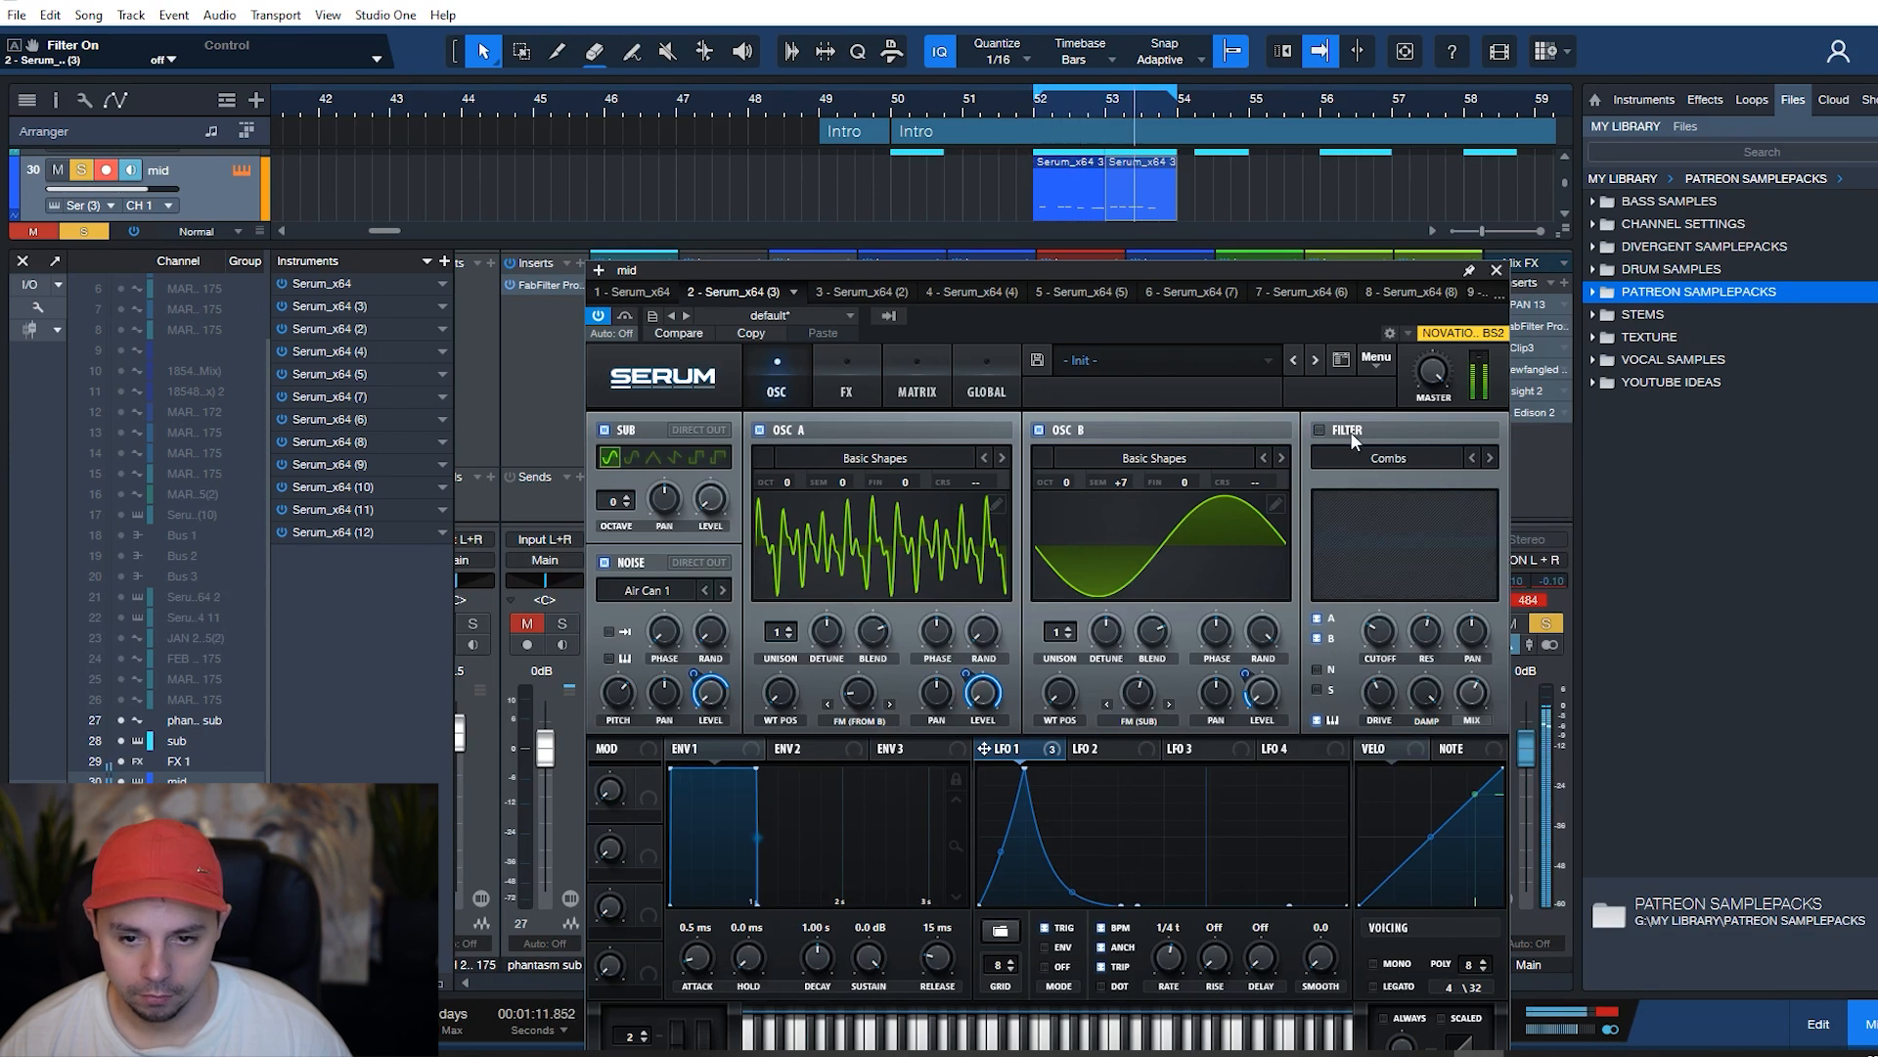
pyautogui.click(1350, 431)
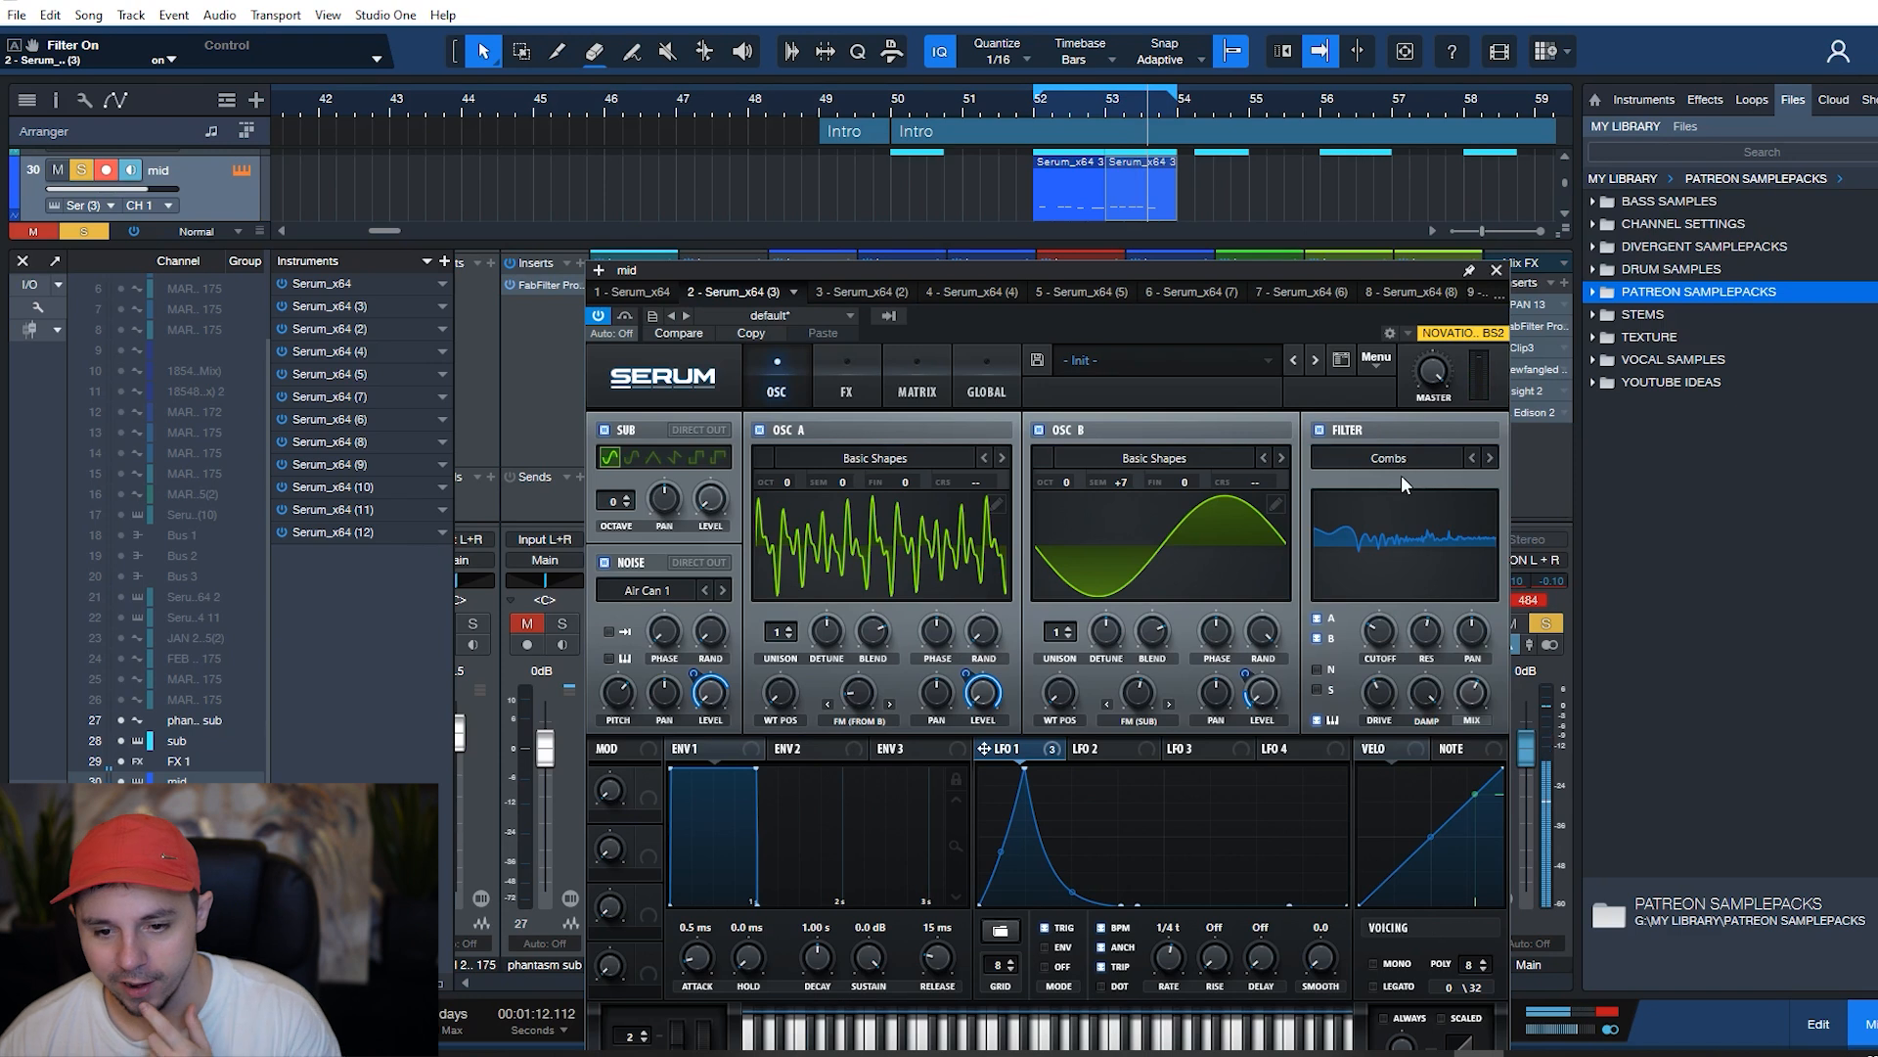
# - Check the Combs filter's mix, drive and cutoff settings, stop the loop, and close the Serum window
pyautogui.click(1474, 700)
pyautogui.moveTo(1425, 701)
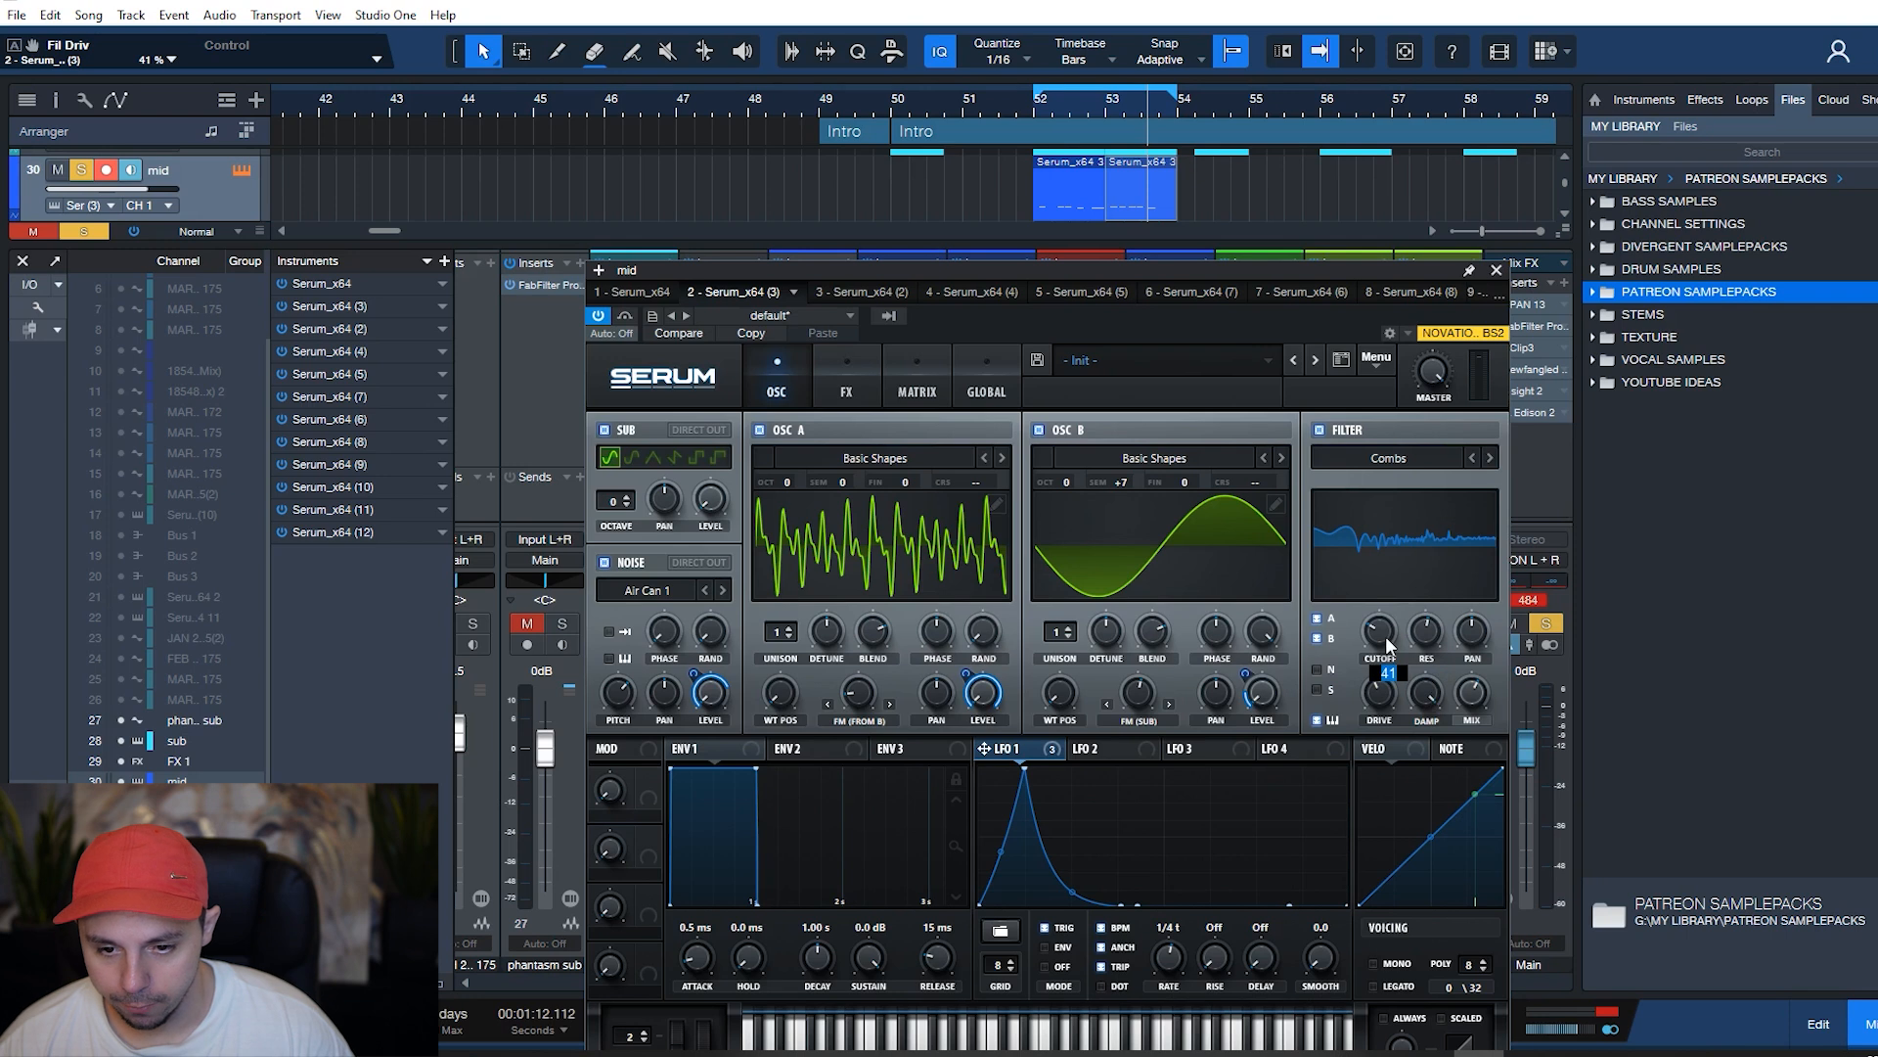
pyautogui.moveTo(1388, 638)
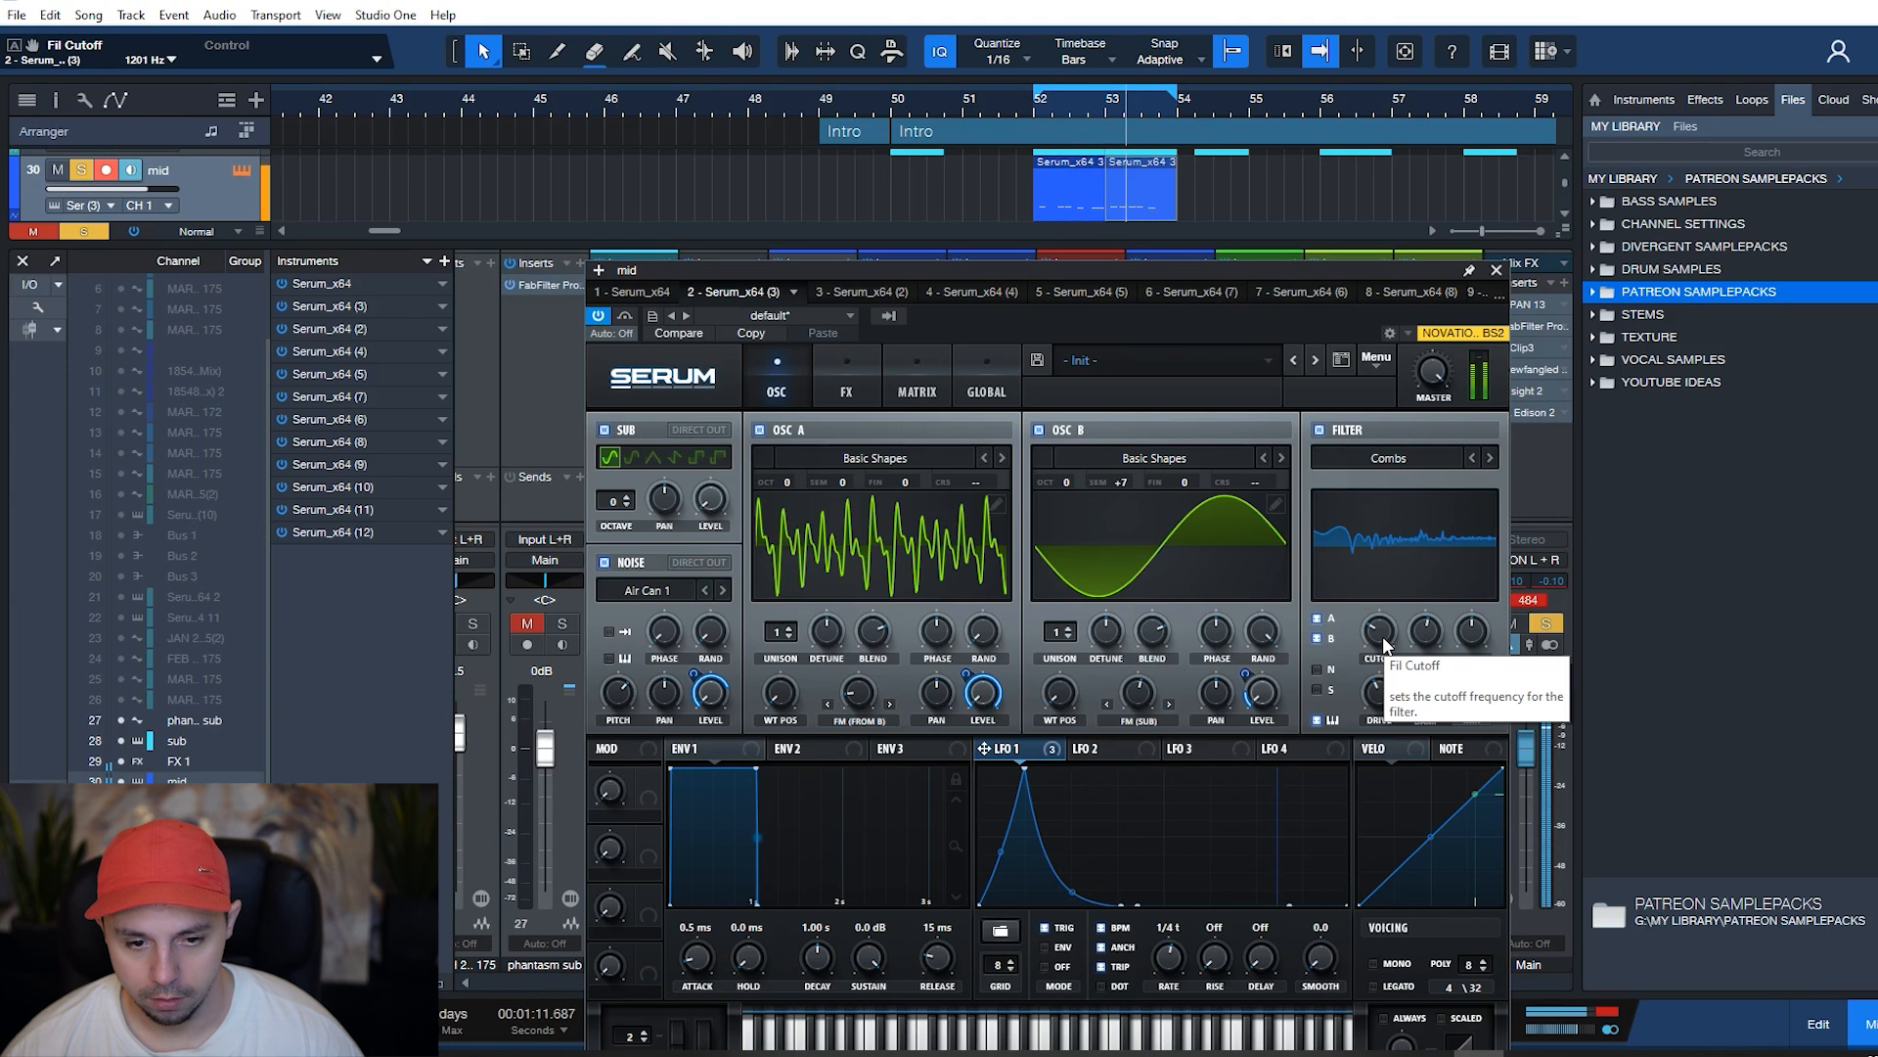
pyautogui.press('space')
pyautogui.click(1496, 270)
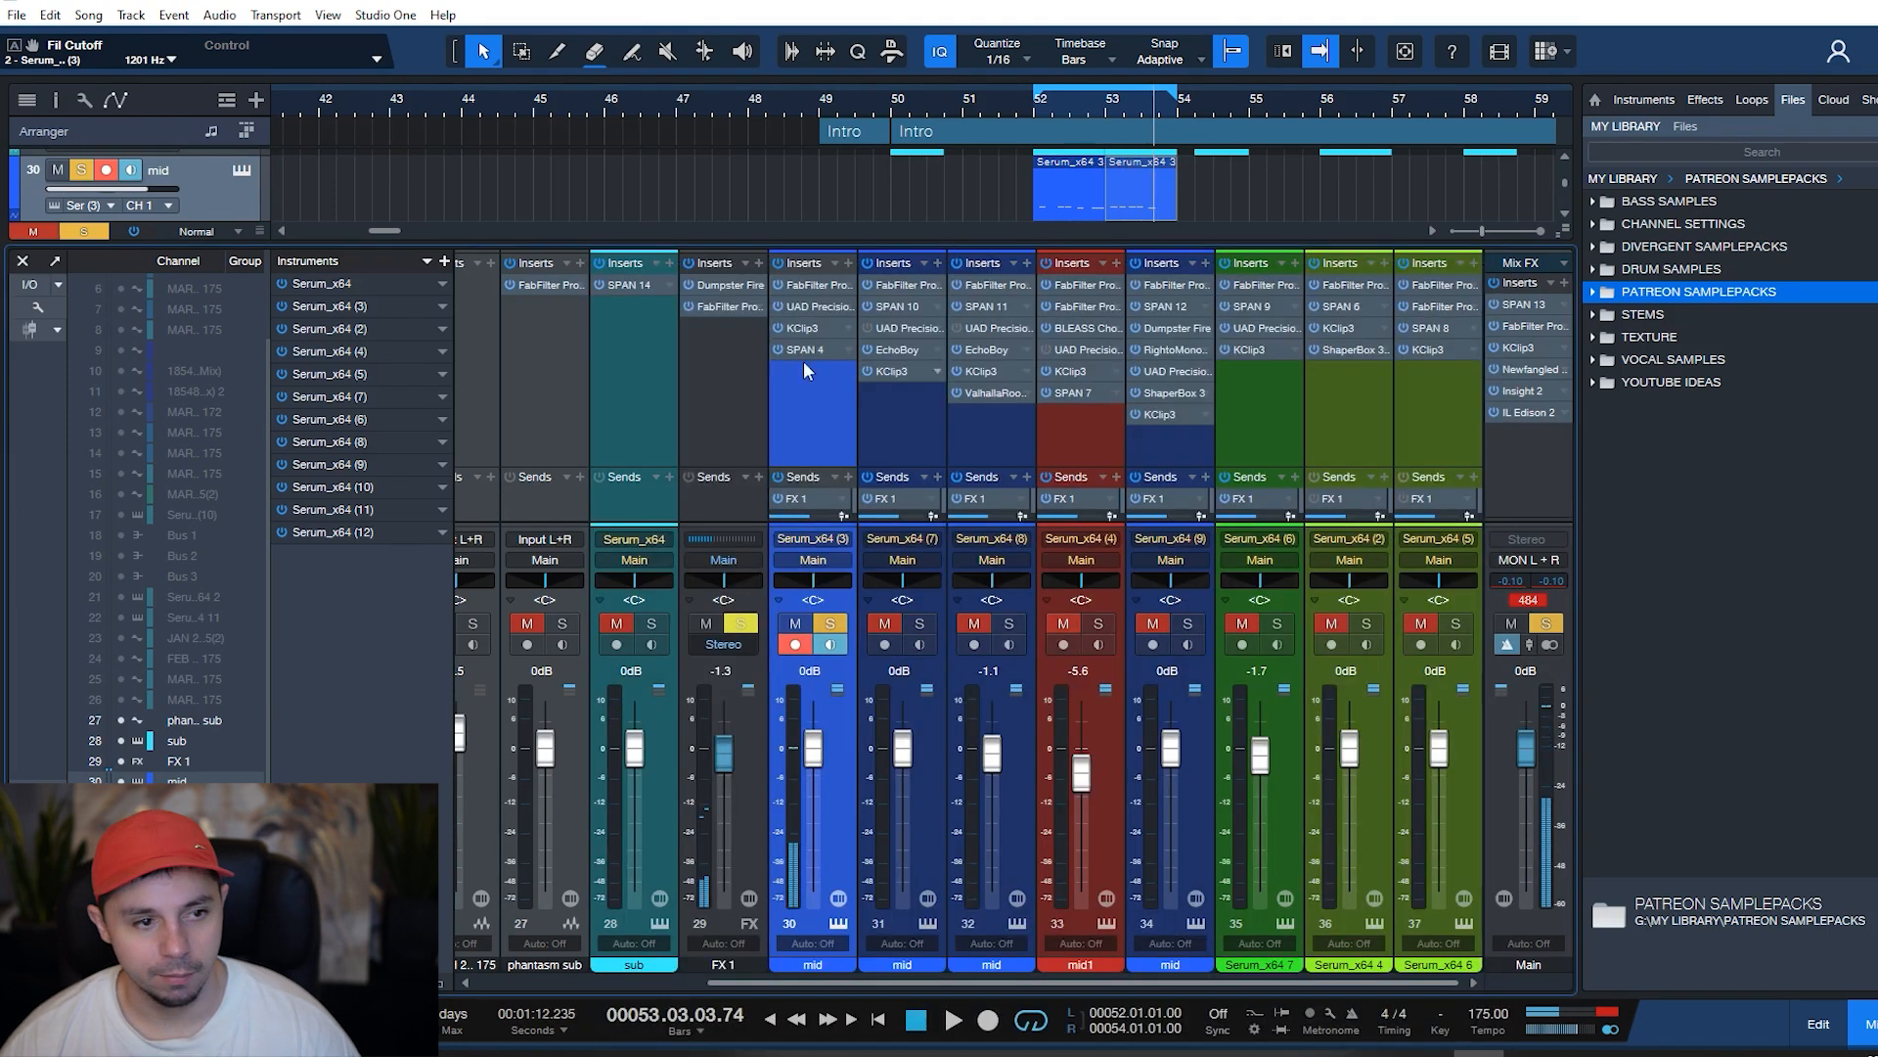
# - Close the mixer and set the arrangement loop range to bar 56 over the track 31 clip
pyautogui.click(24, 264)
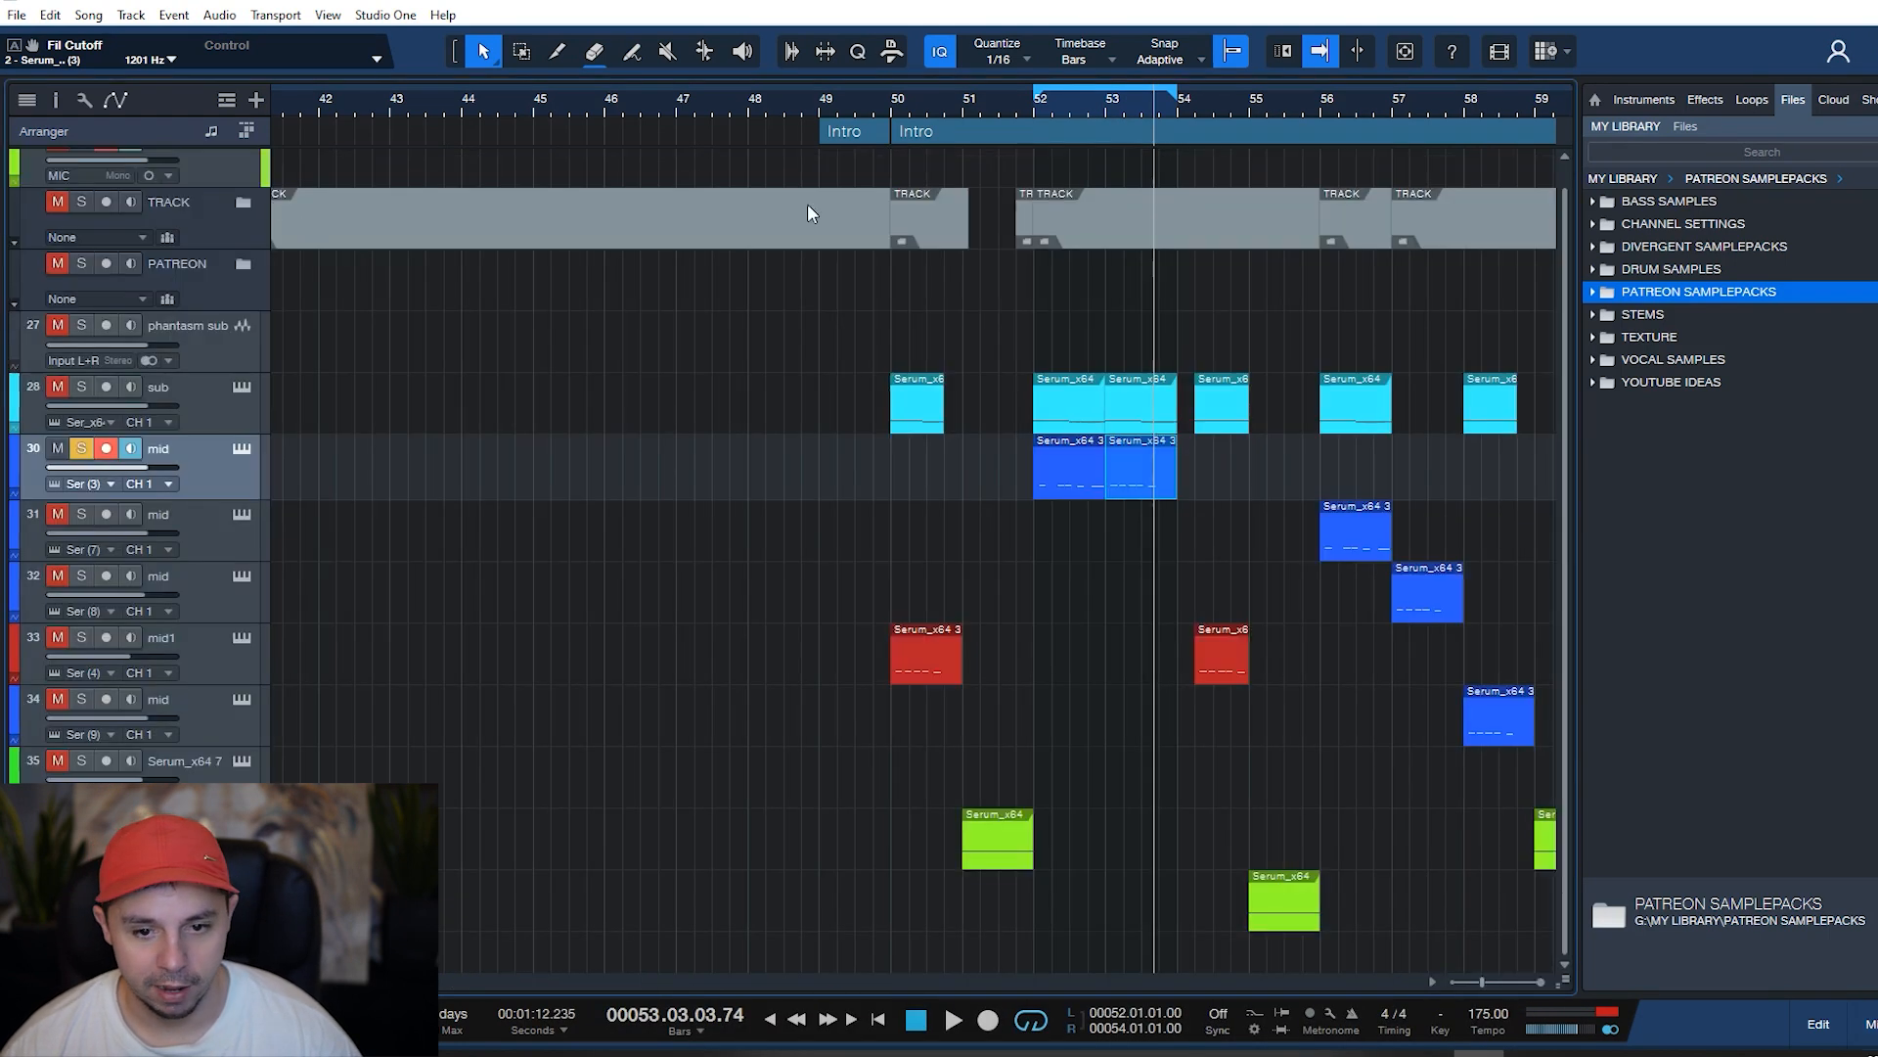
pyautogui.moveTo(1335, 115); pyautogui.dragTo(1341, 266)
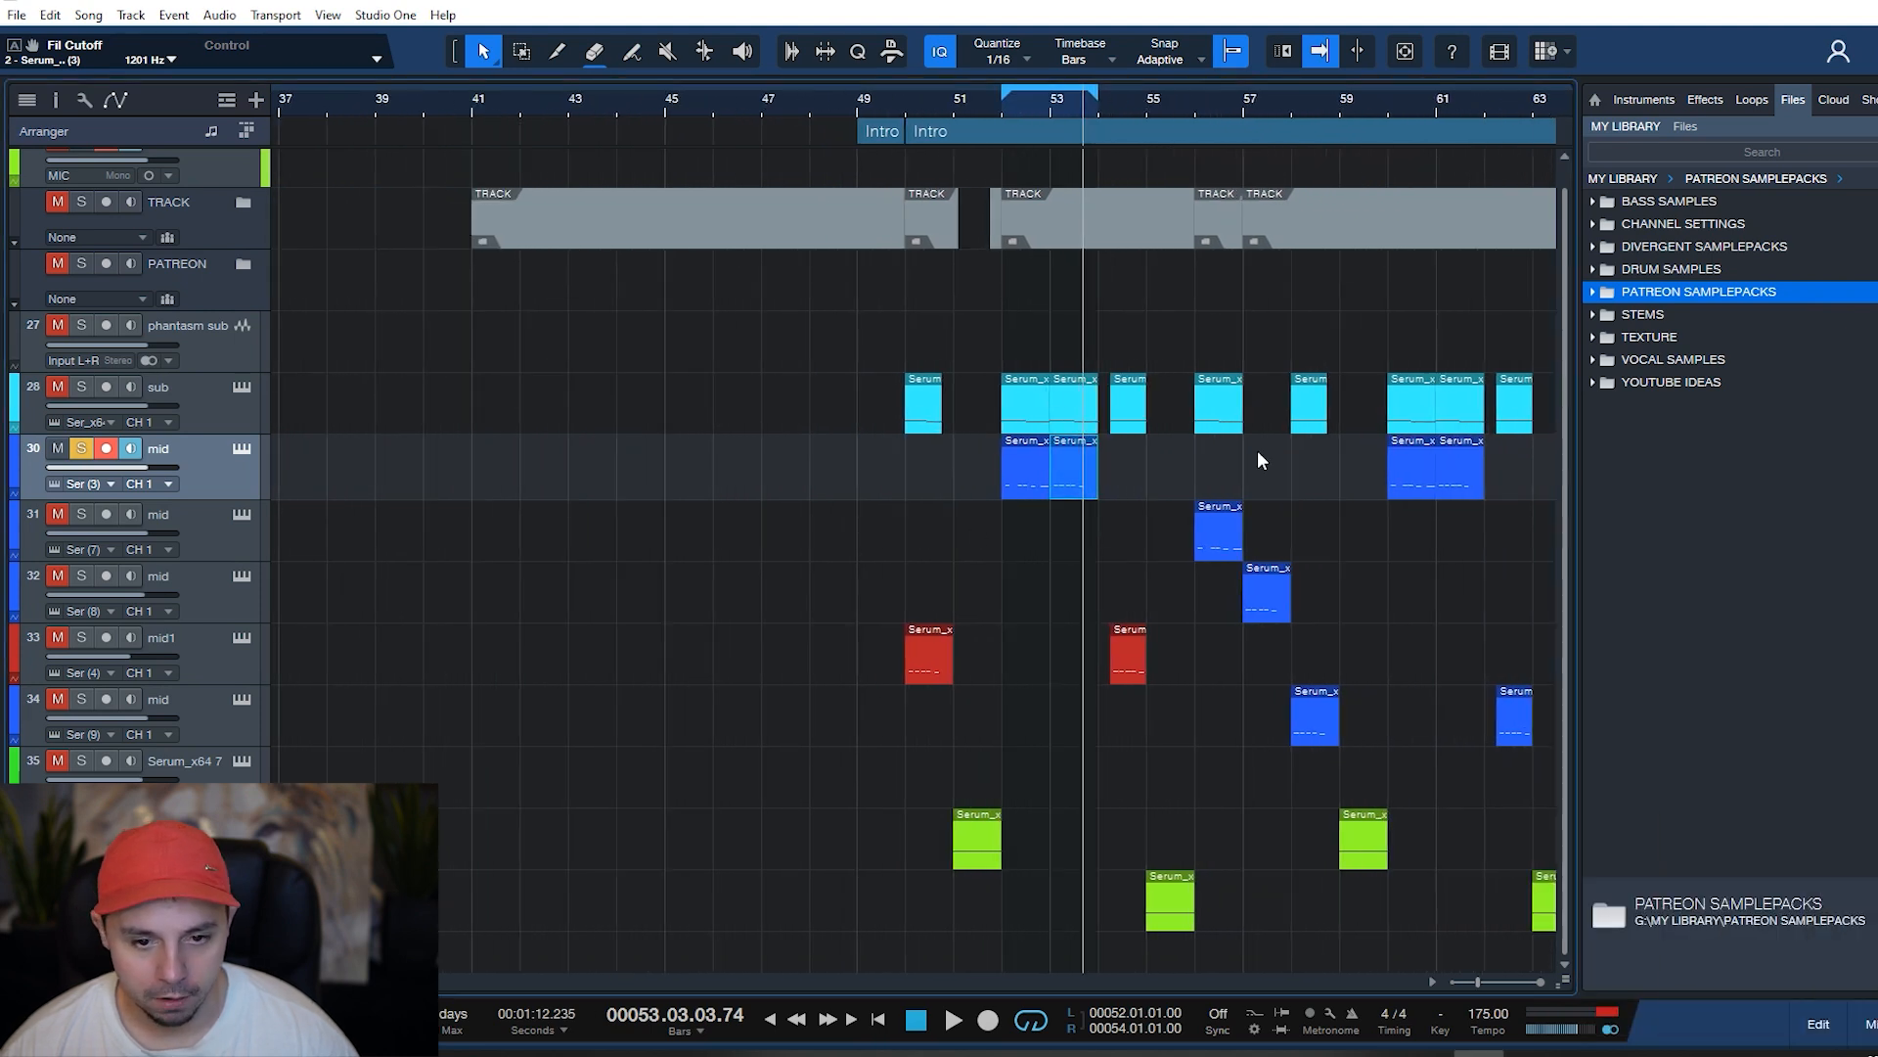
pyautogui.click(1182, 117)
pyautogui.moveTo(1198, 93); pyautogui.dragTo(1240, 94)
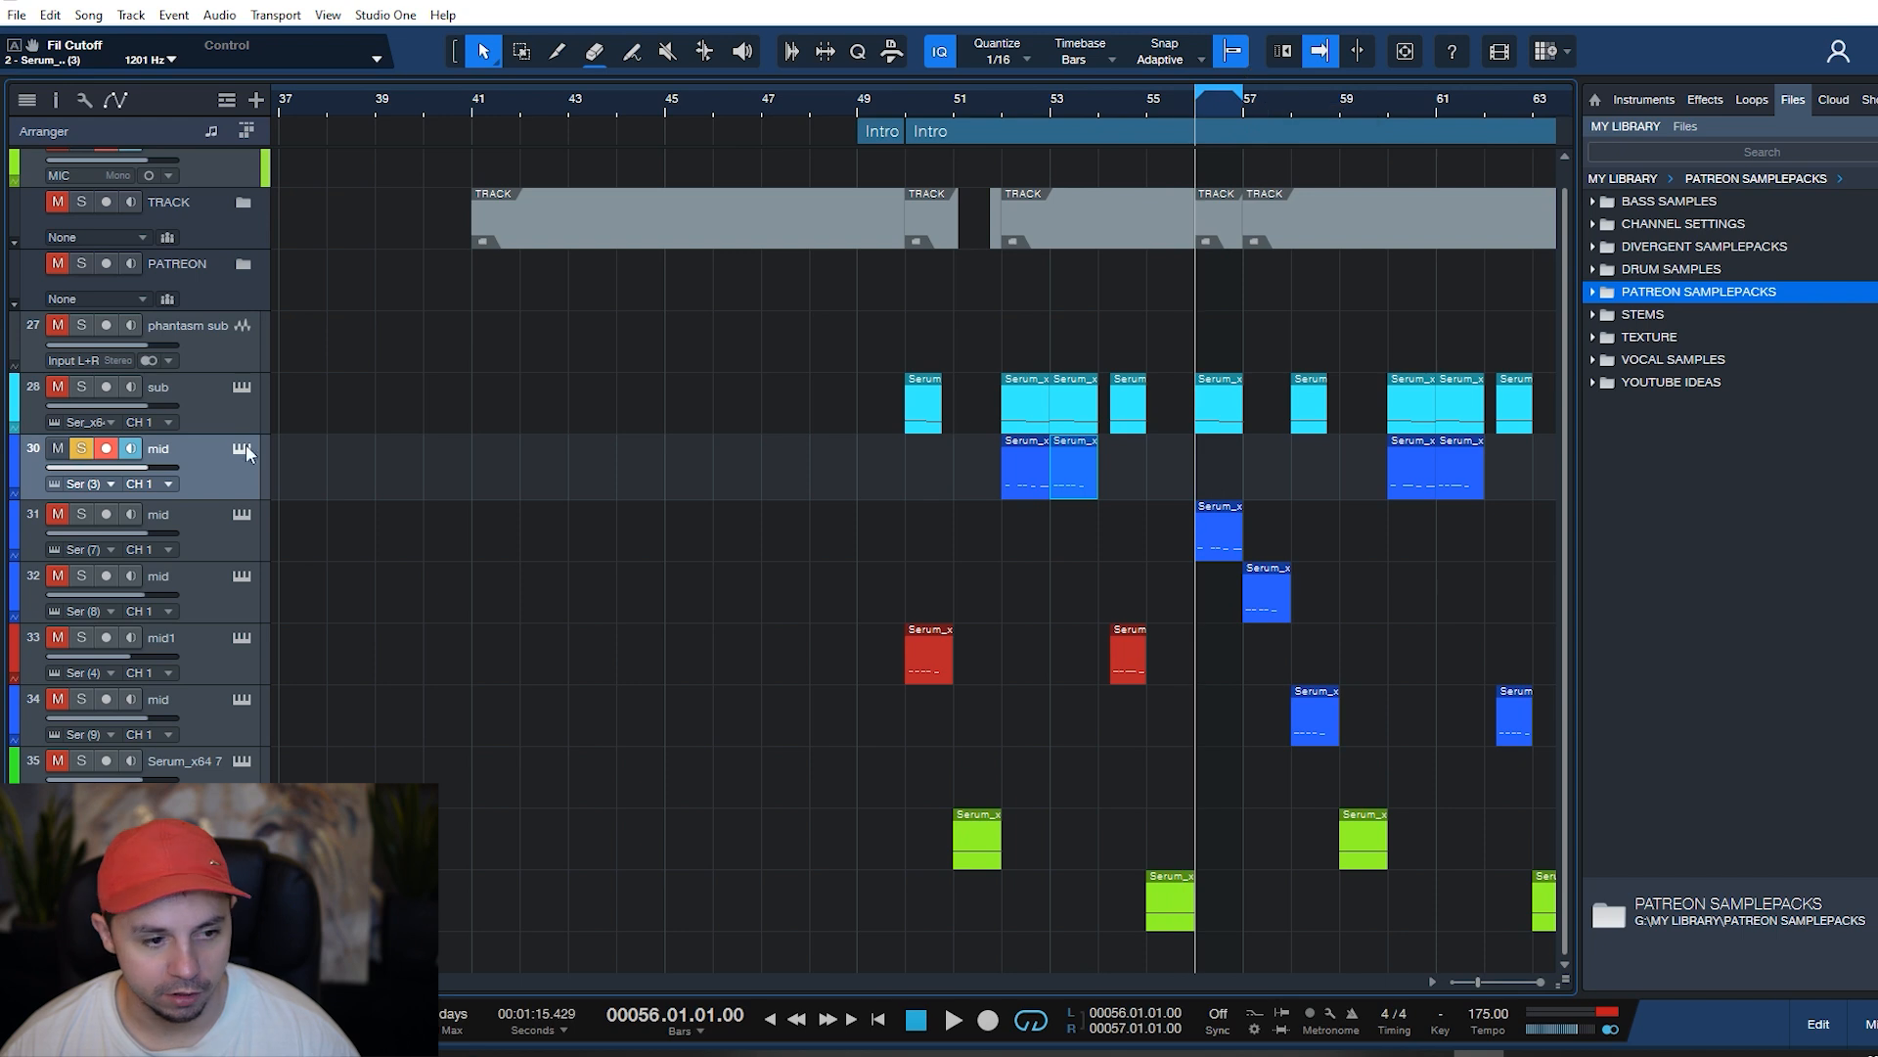
# - Solo the track 31 mid layer in place of track 30 and audition its one-bar loop
pyautogui.click(81, 514)
pyautogui.click(82, 448)
pyautogui.press('space')
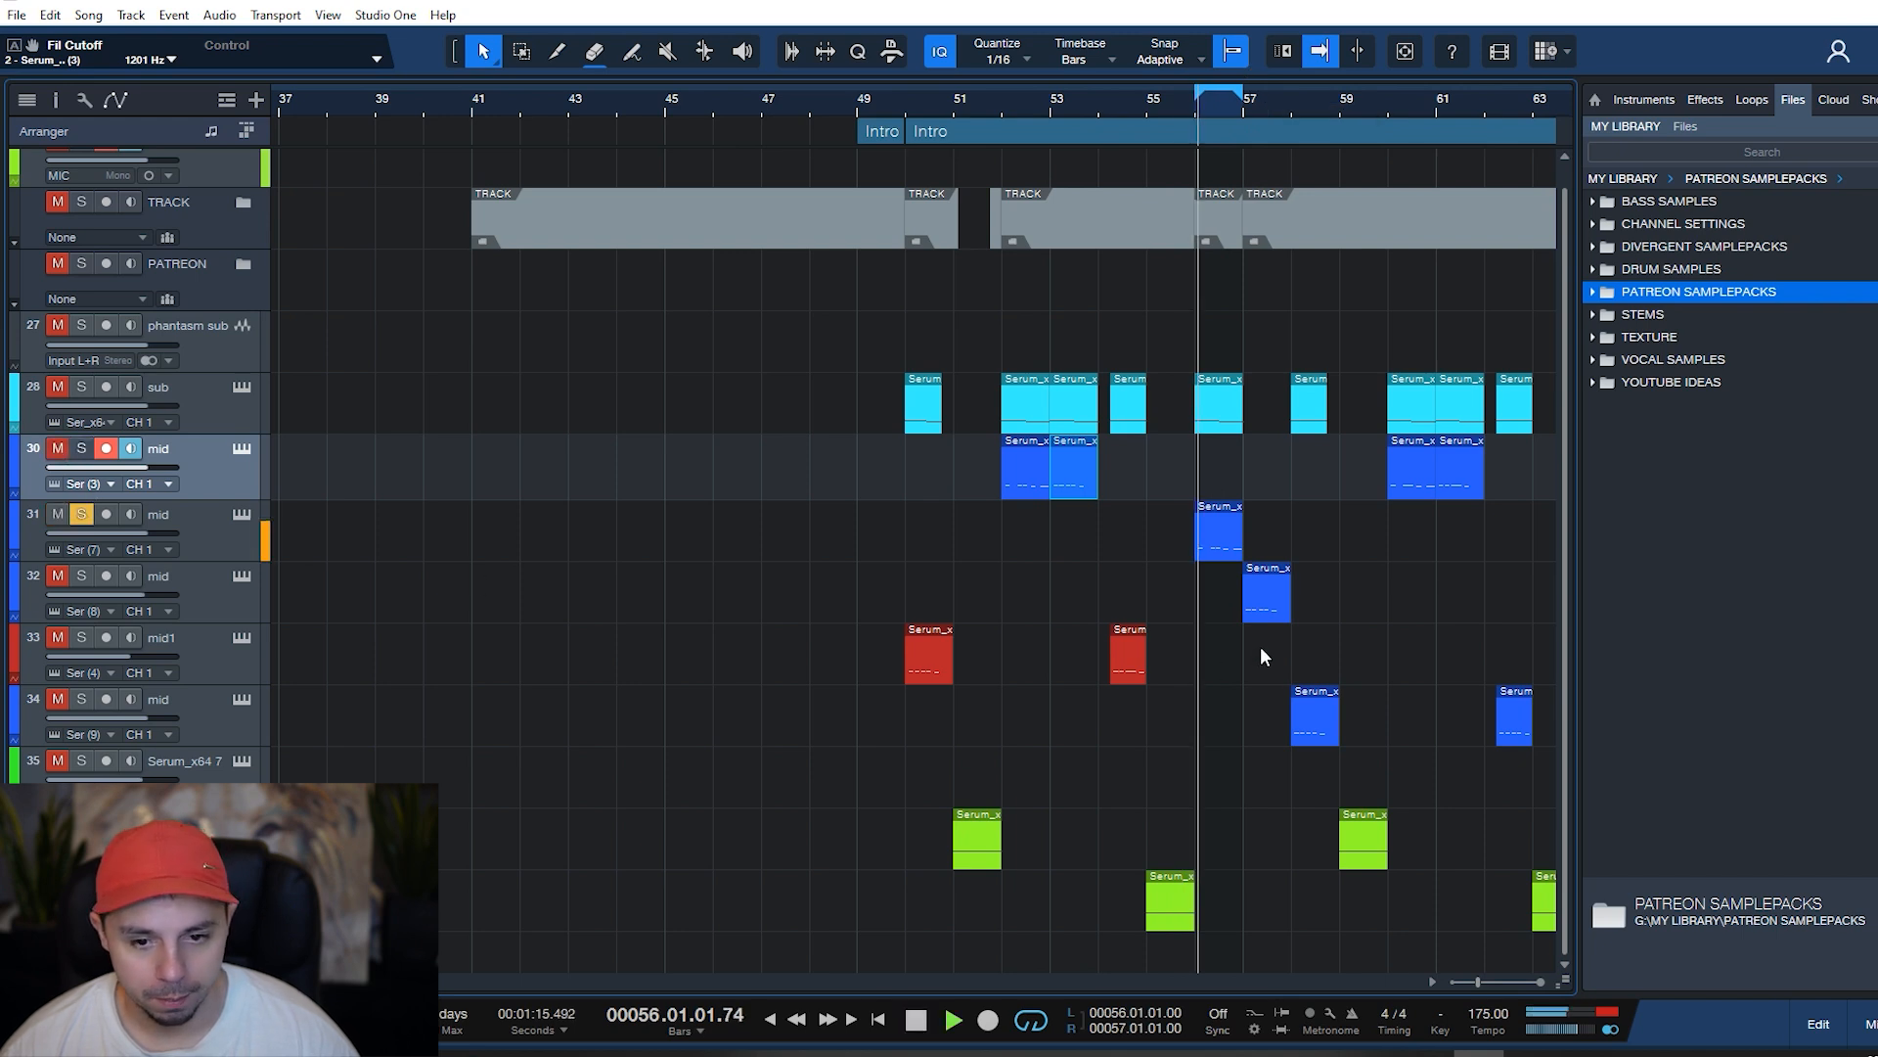
pyautogui.press('space')
# - Look over channel 31 in the mixer, and examine the Serum patch on the track 31 mid layer
pyautogui.press('F3')
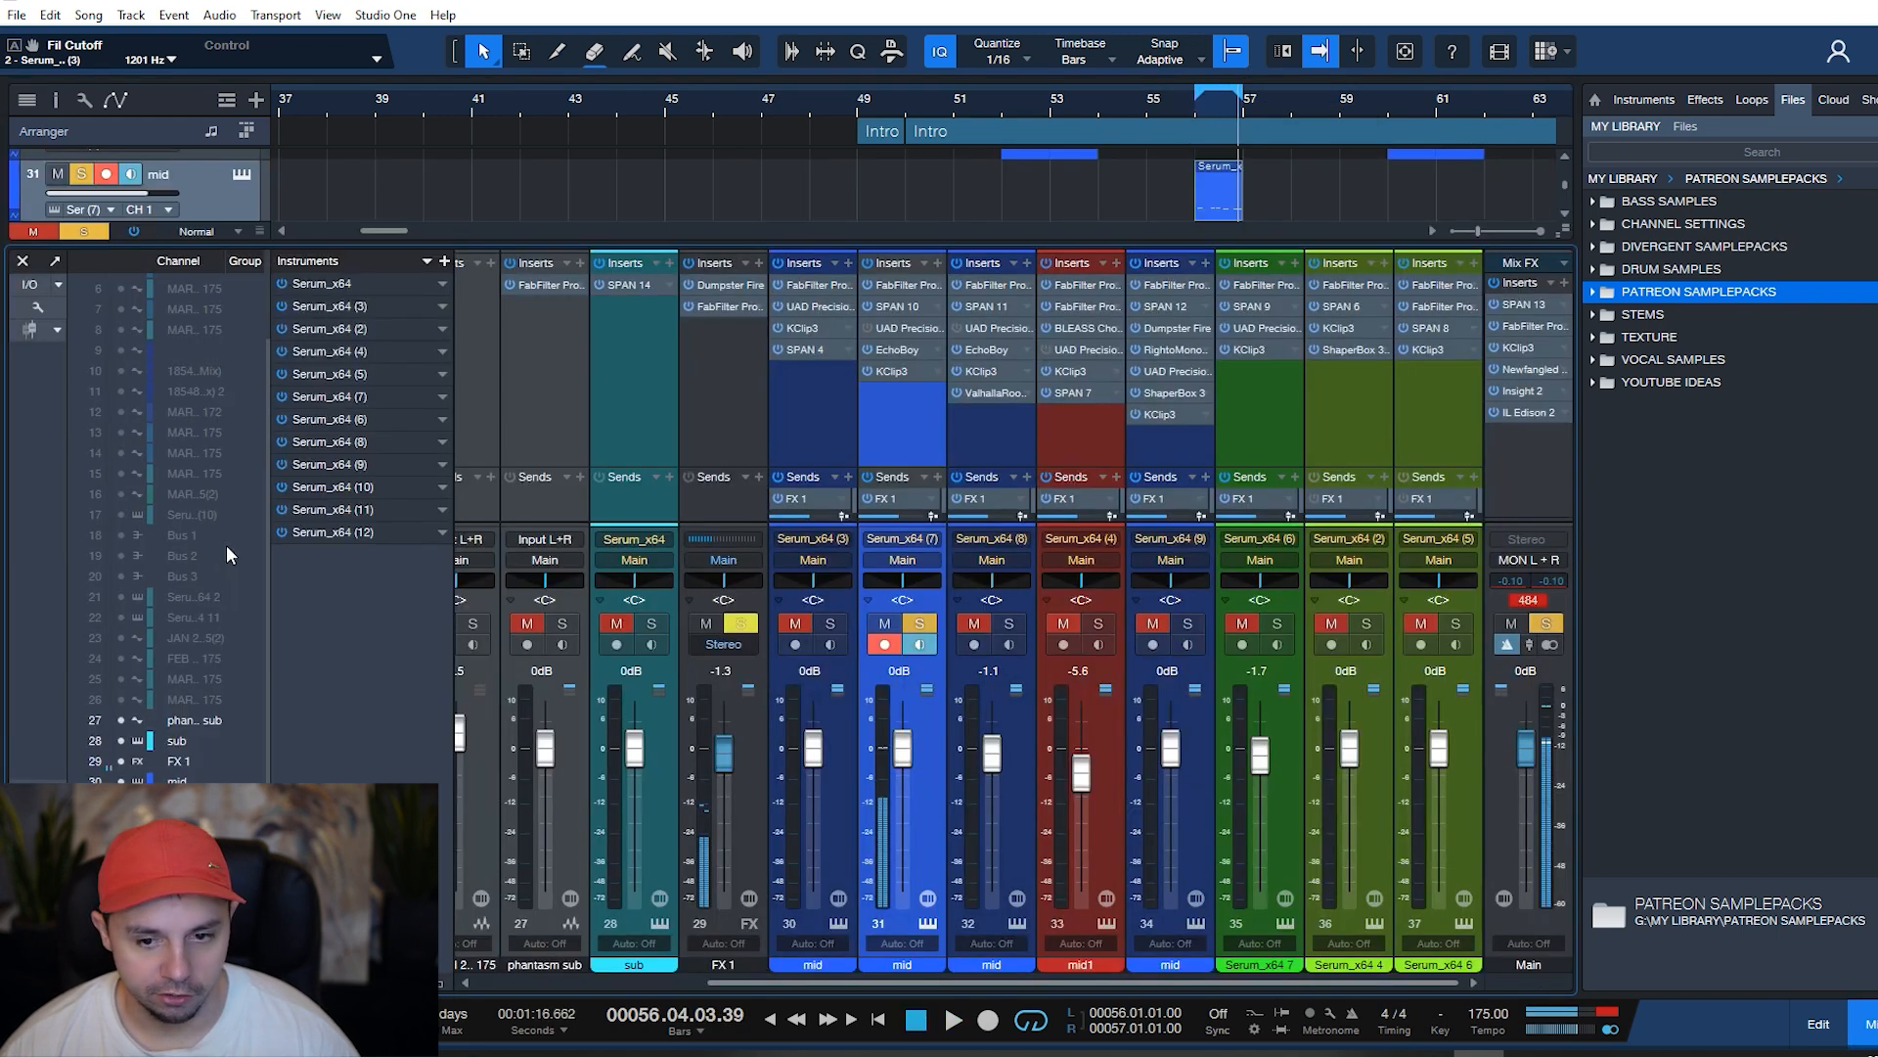
pyautogui.press('F3')
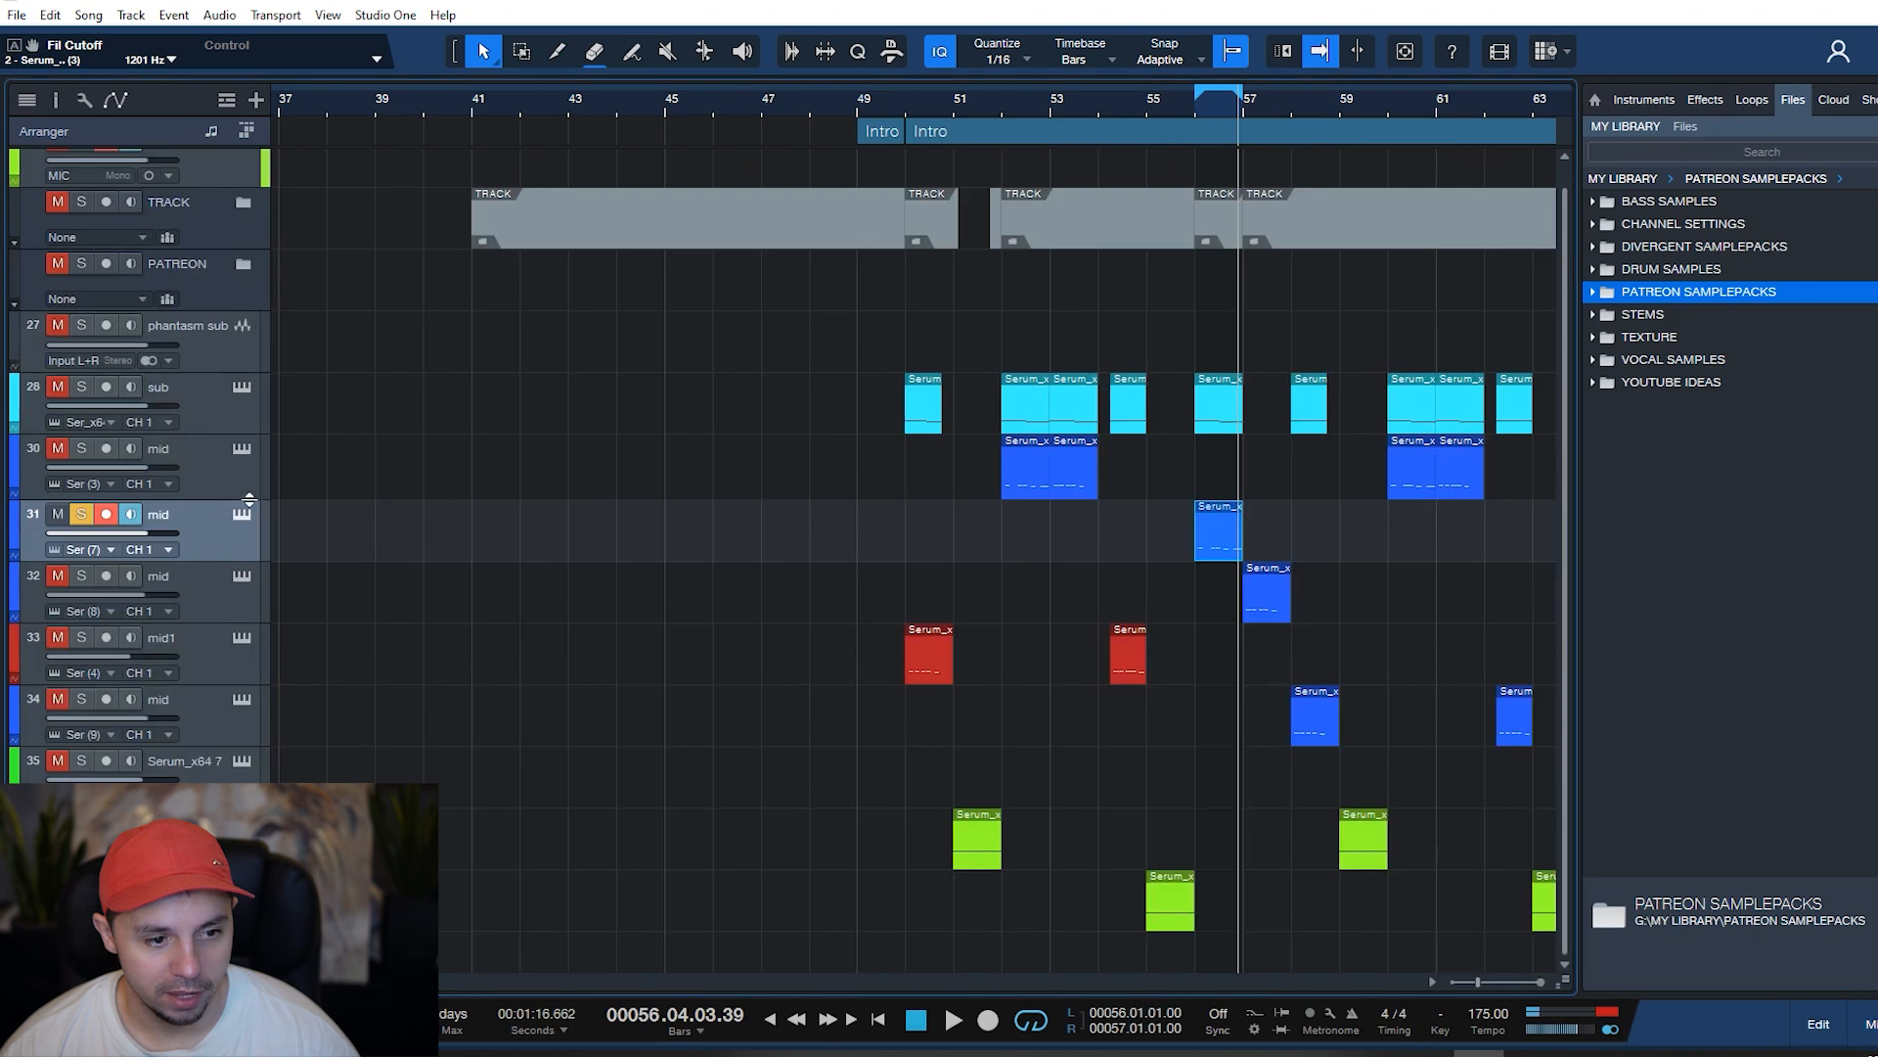
pyautogui.click(241, 515)
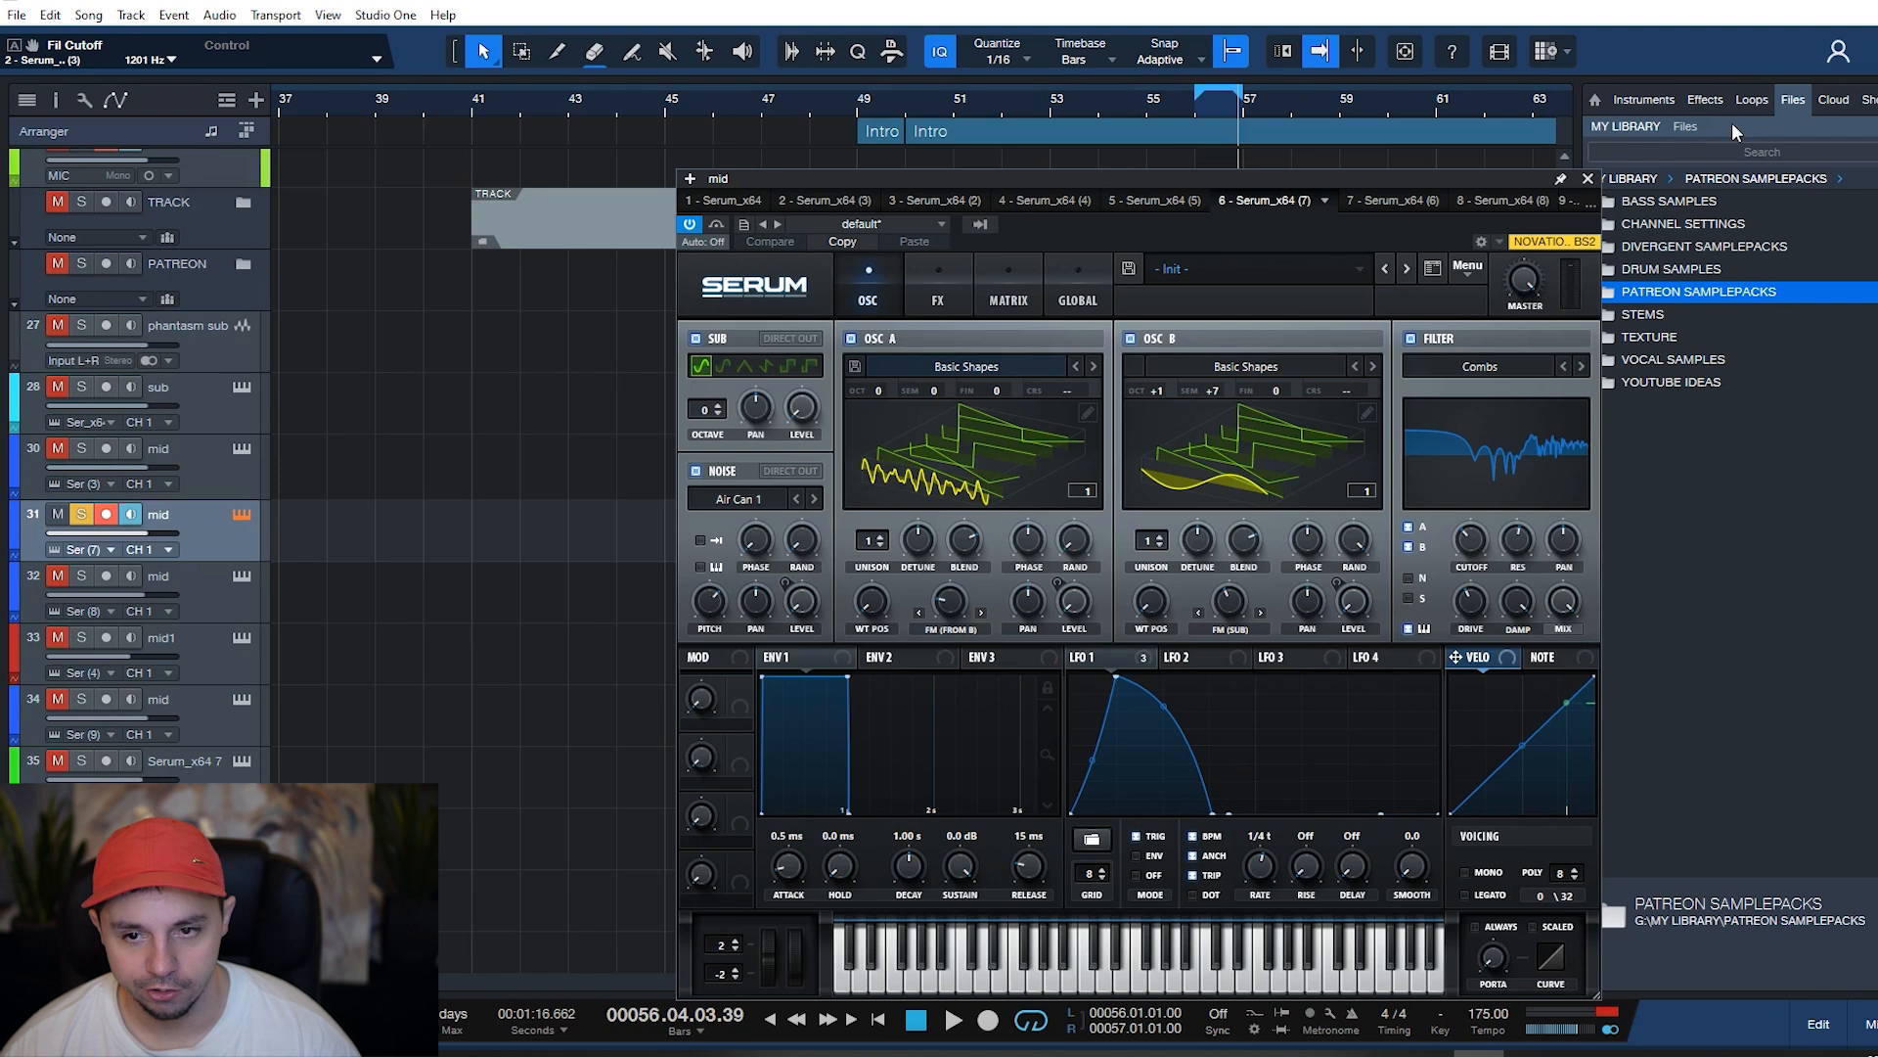
pyautogui.click(1589, 179)
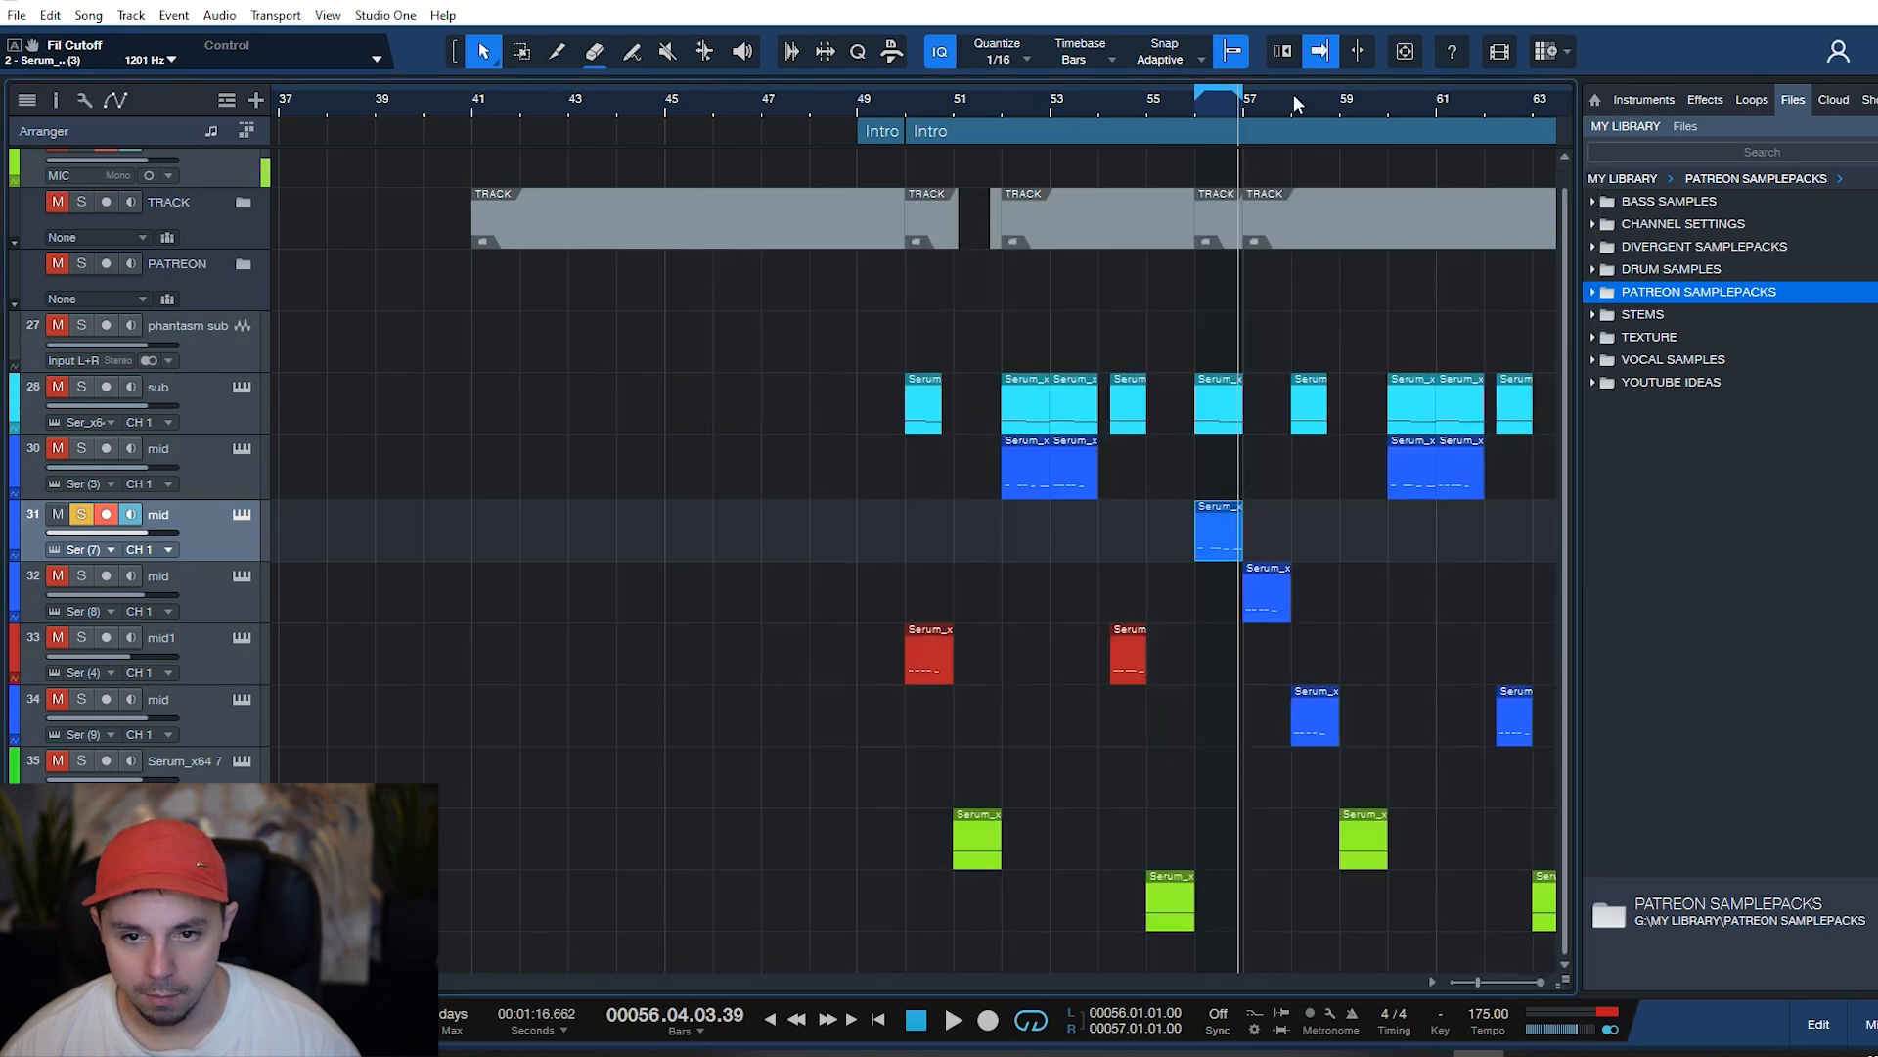
# - Move the loop range to bar 57, solo the track 32 mid layer in place of track 31, and audition it
pyautogui.click(1267, 87)
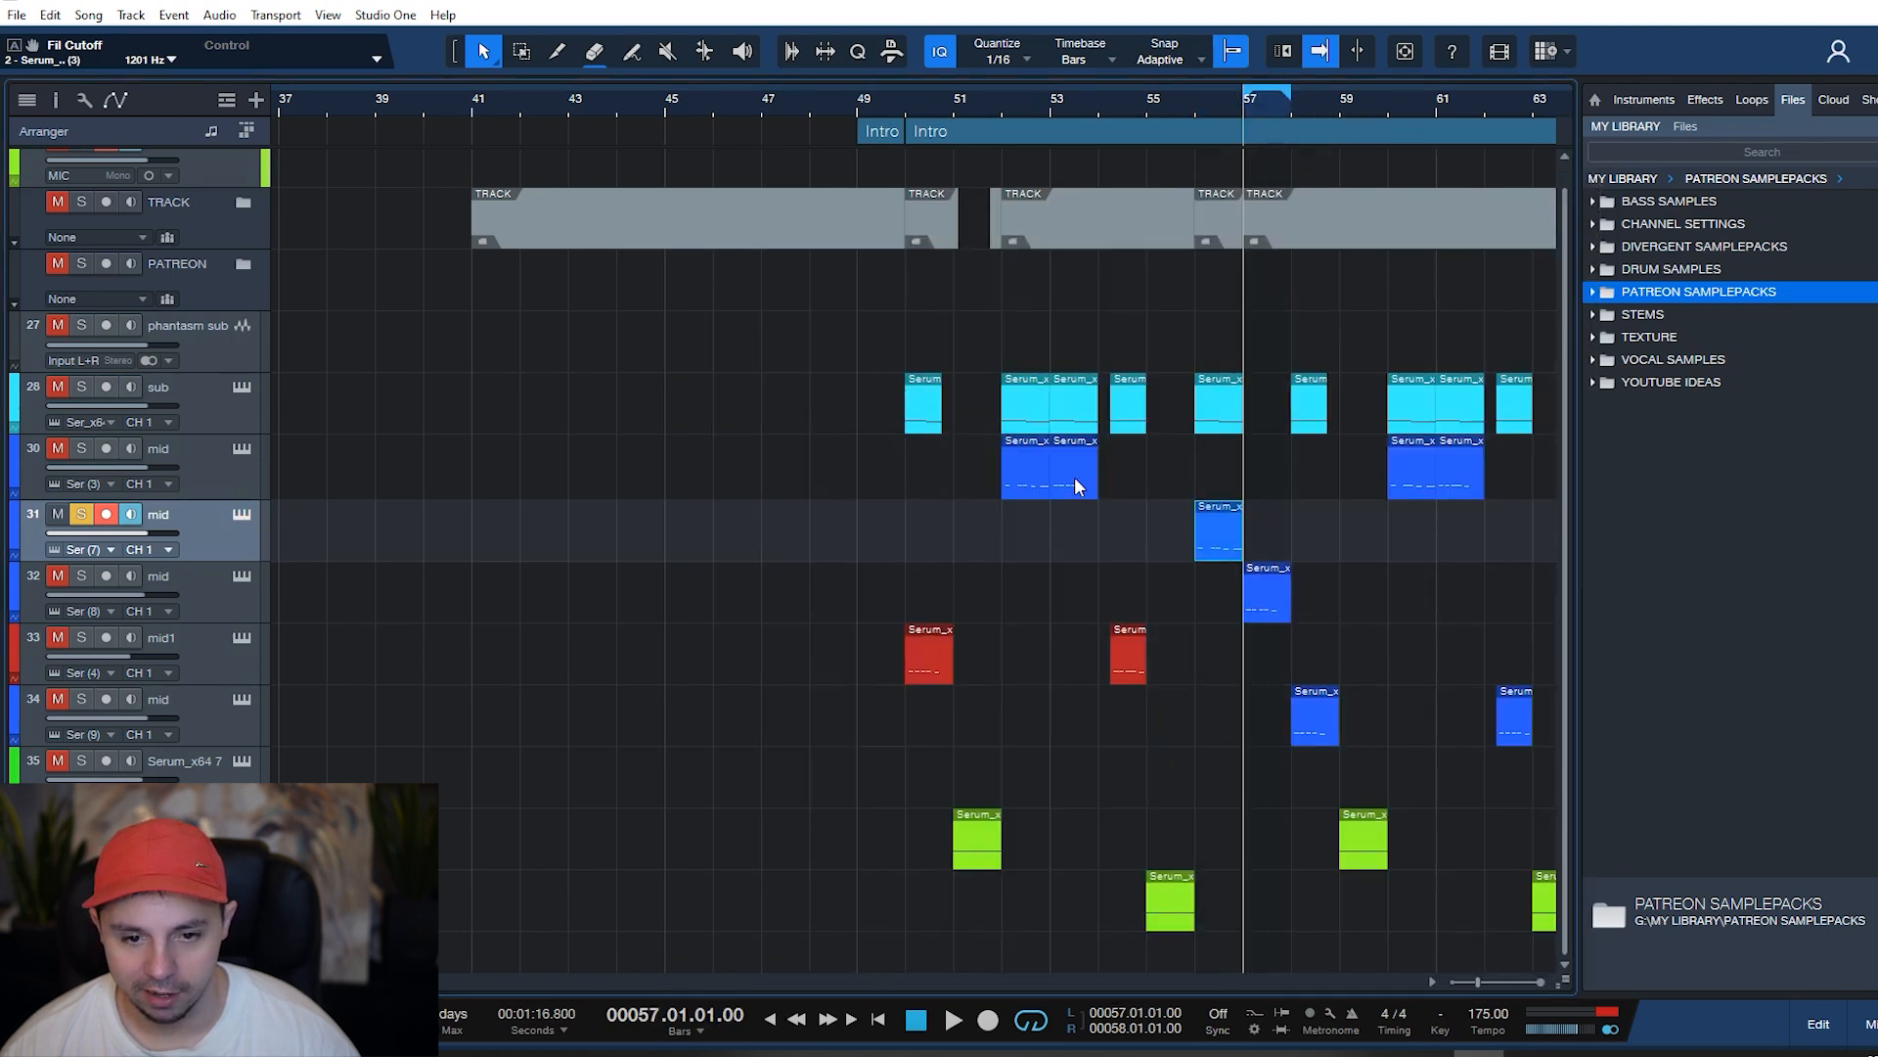
pyautogui.click(1076, 477)
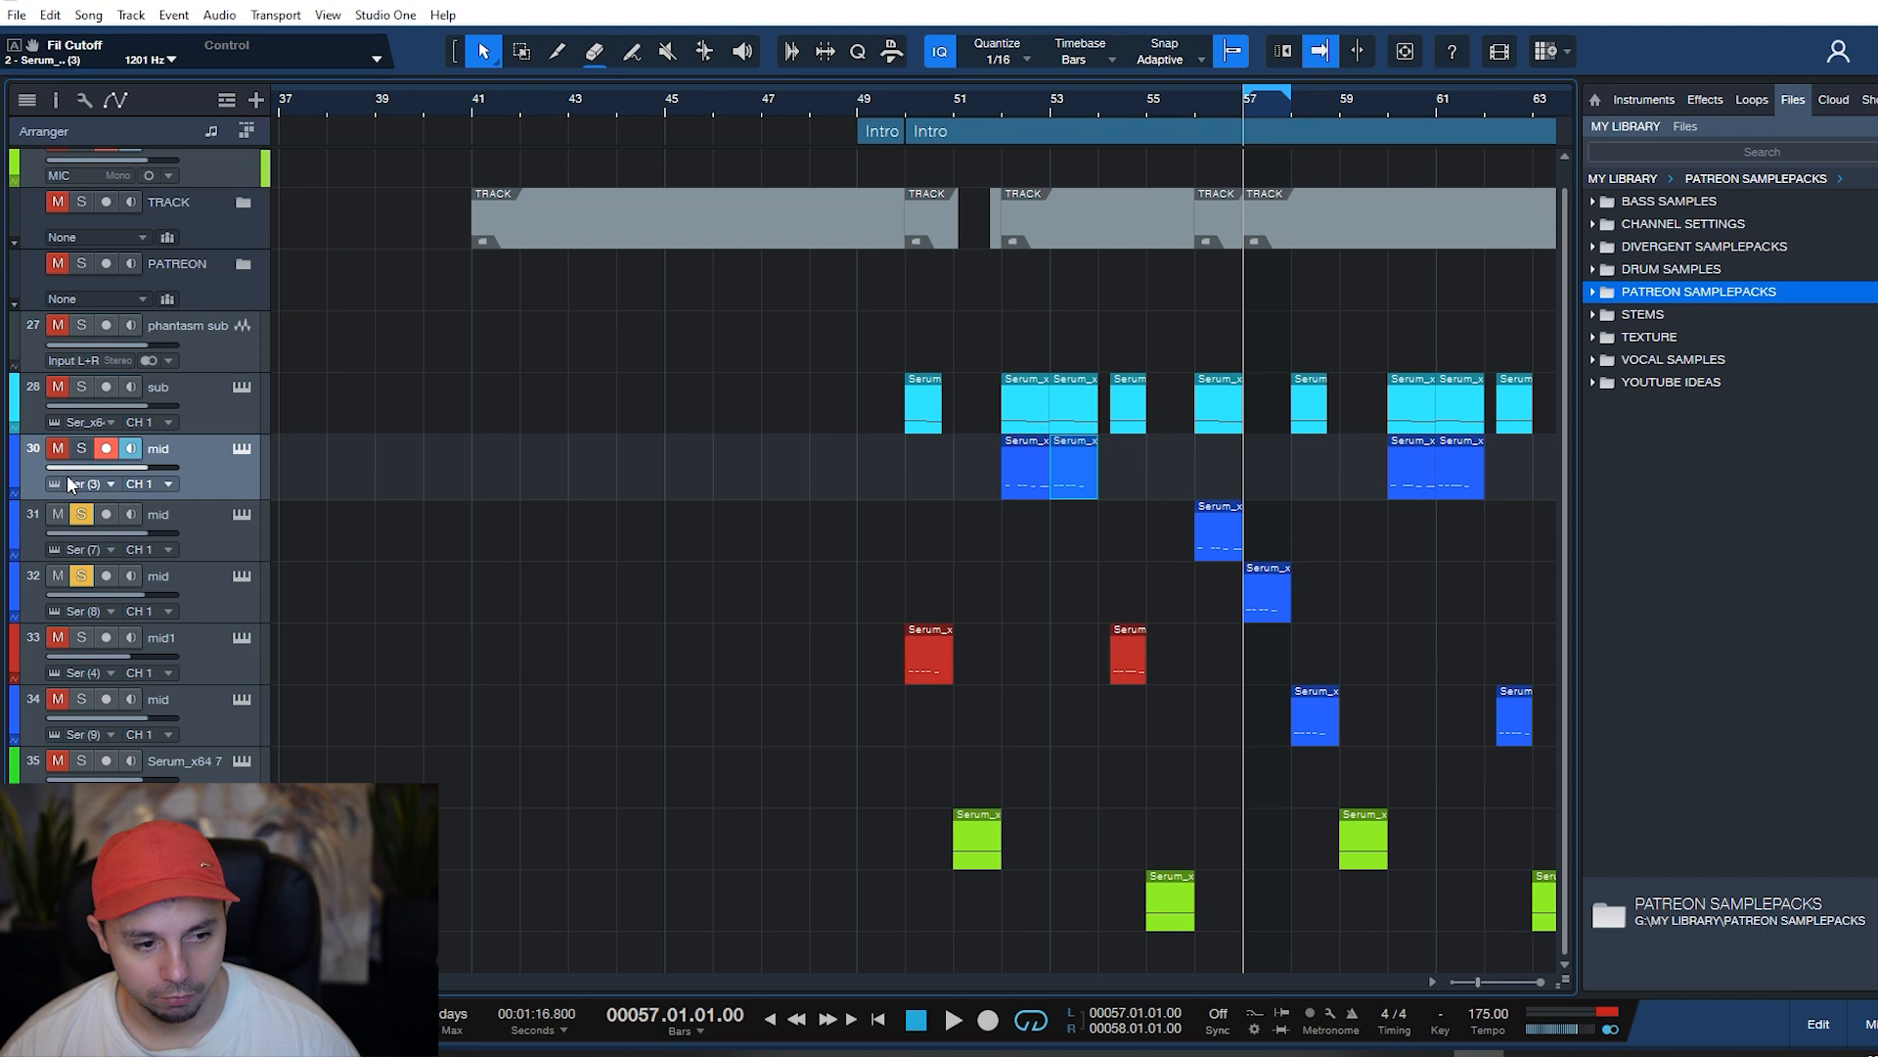
pyautogui.click(81, 514)
pyautogui.press('space')
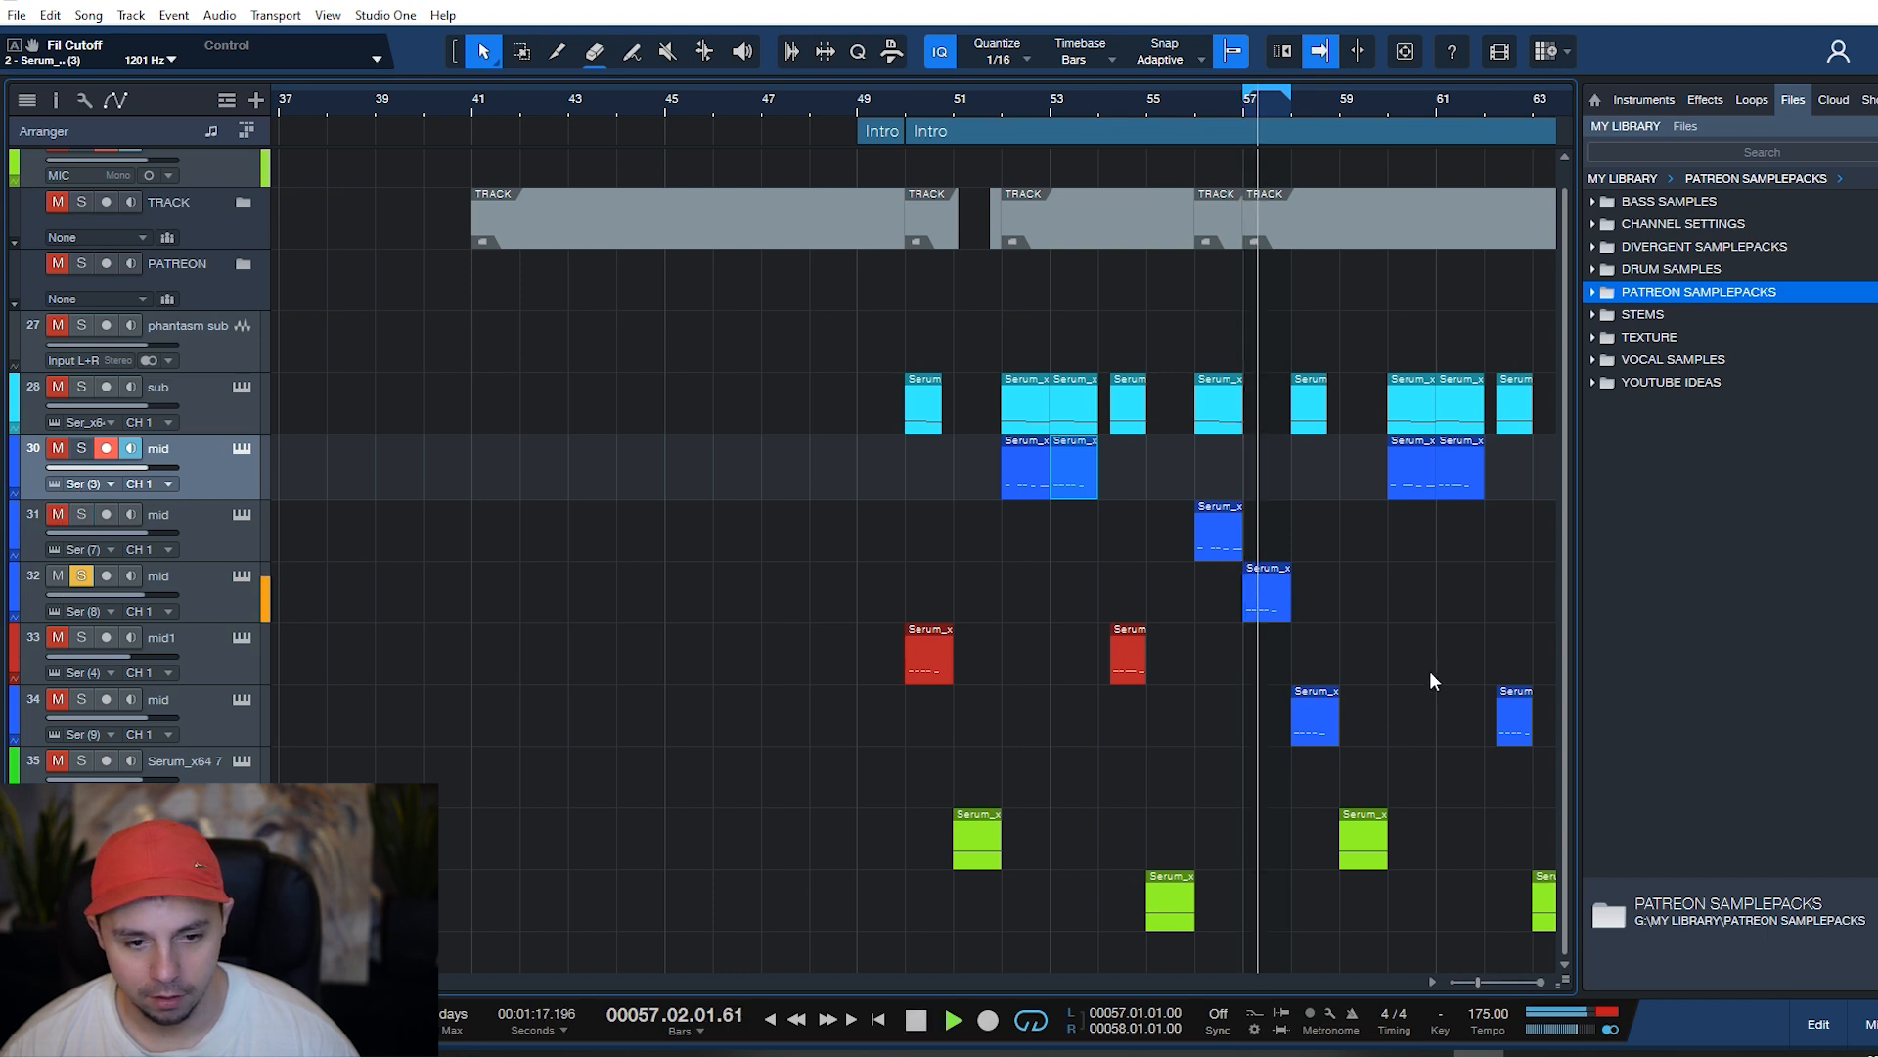
# - Look over channel 32's insert chain in the mixer and check its EchoBoy plug-in
pyautogui.click(231, 584)
pyautogui.press('F3')
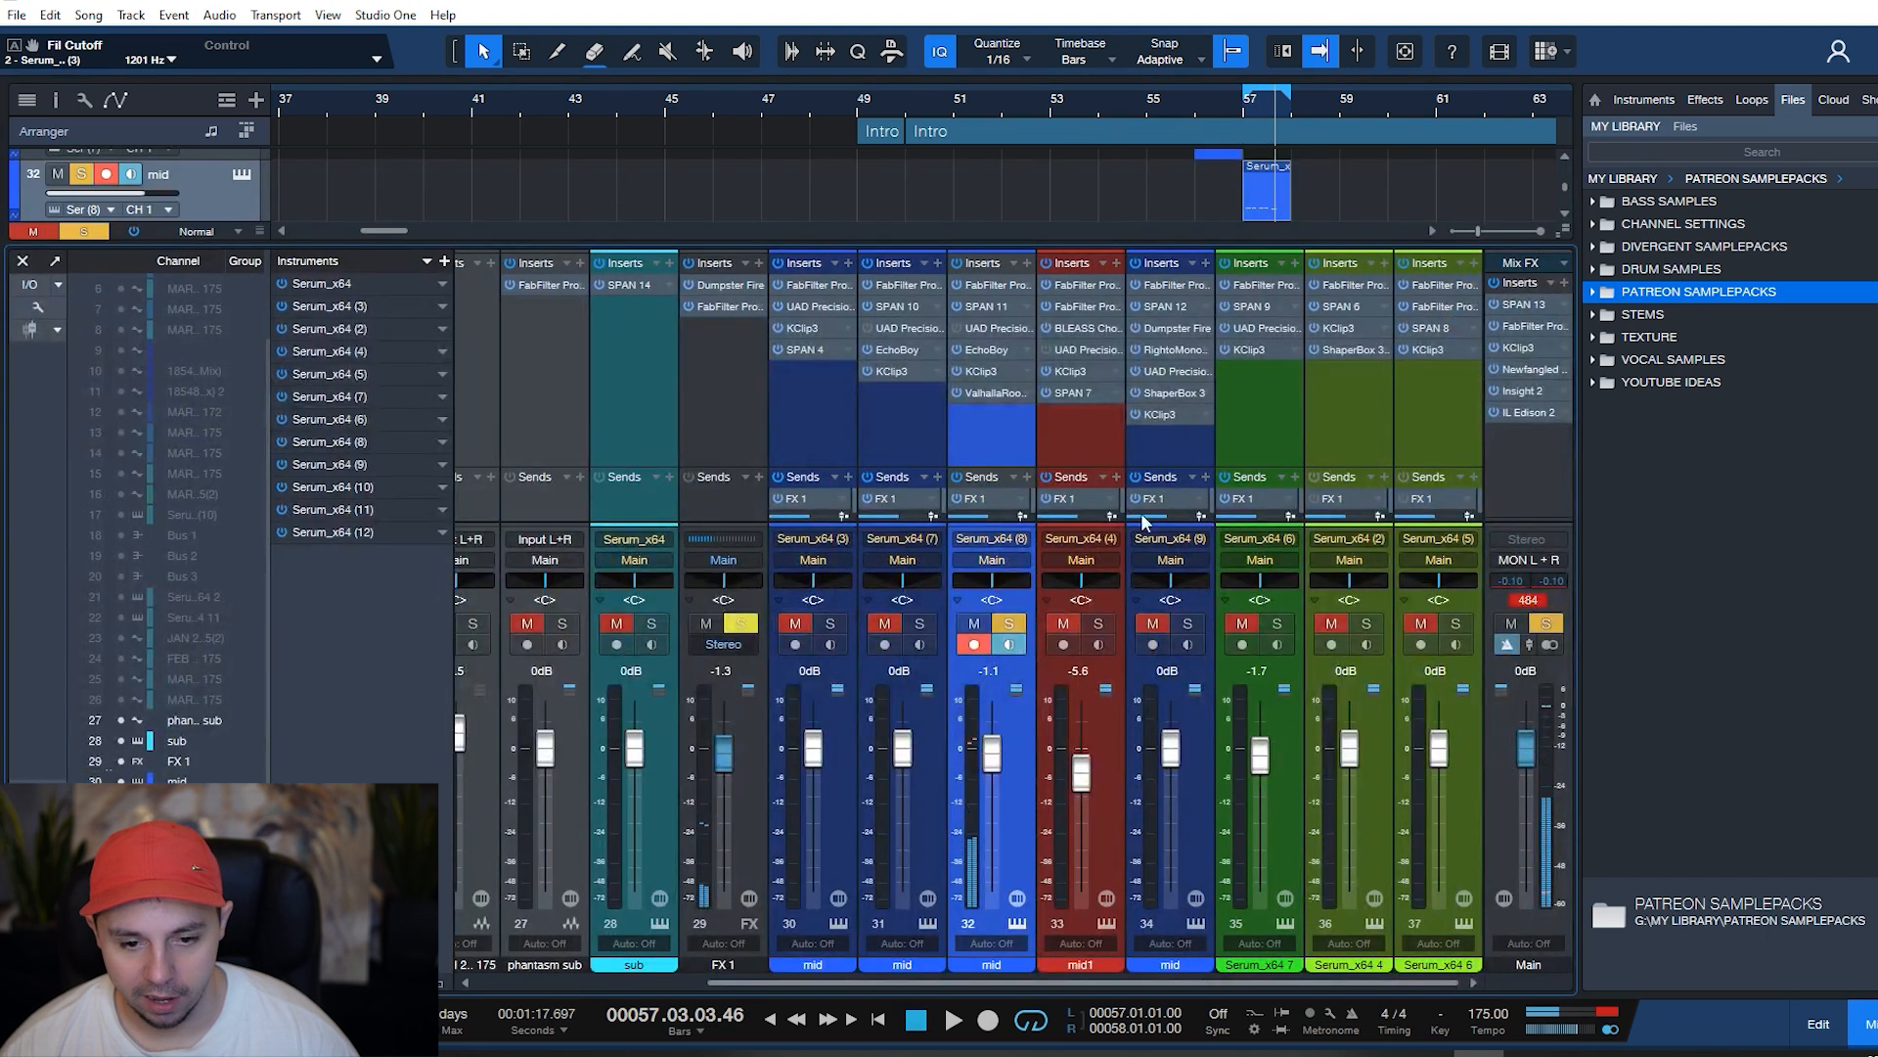
pyautogui.doubleClick(995, 352)
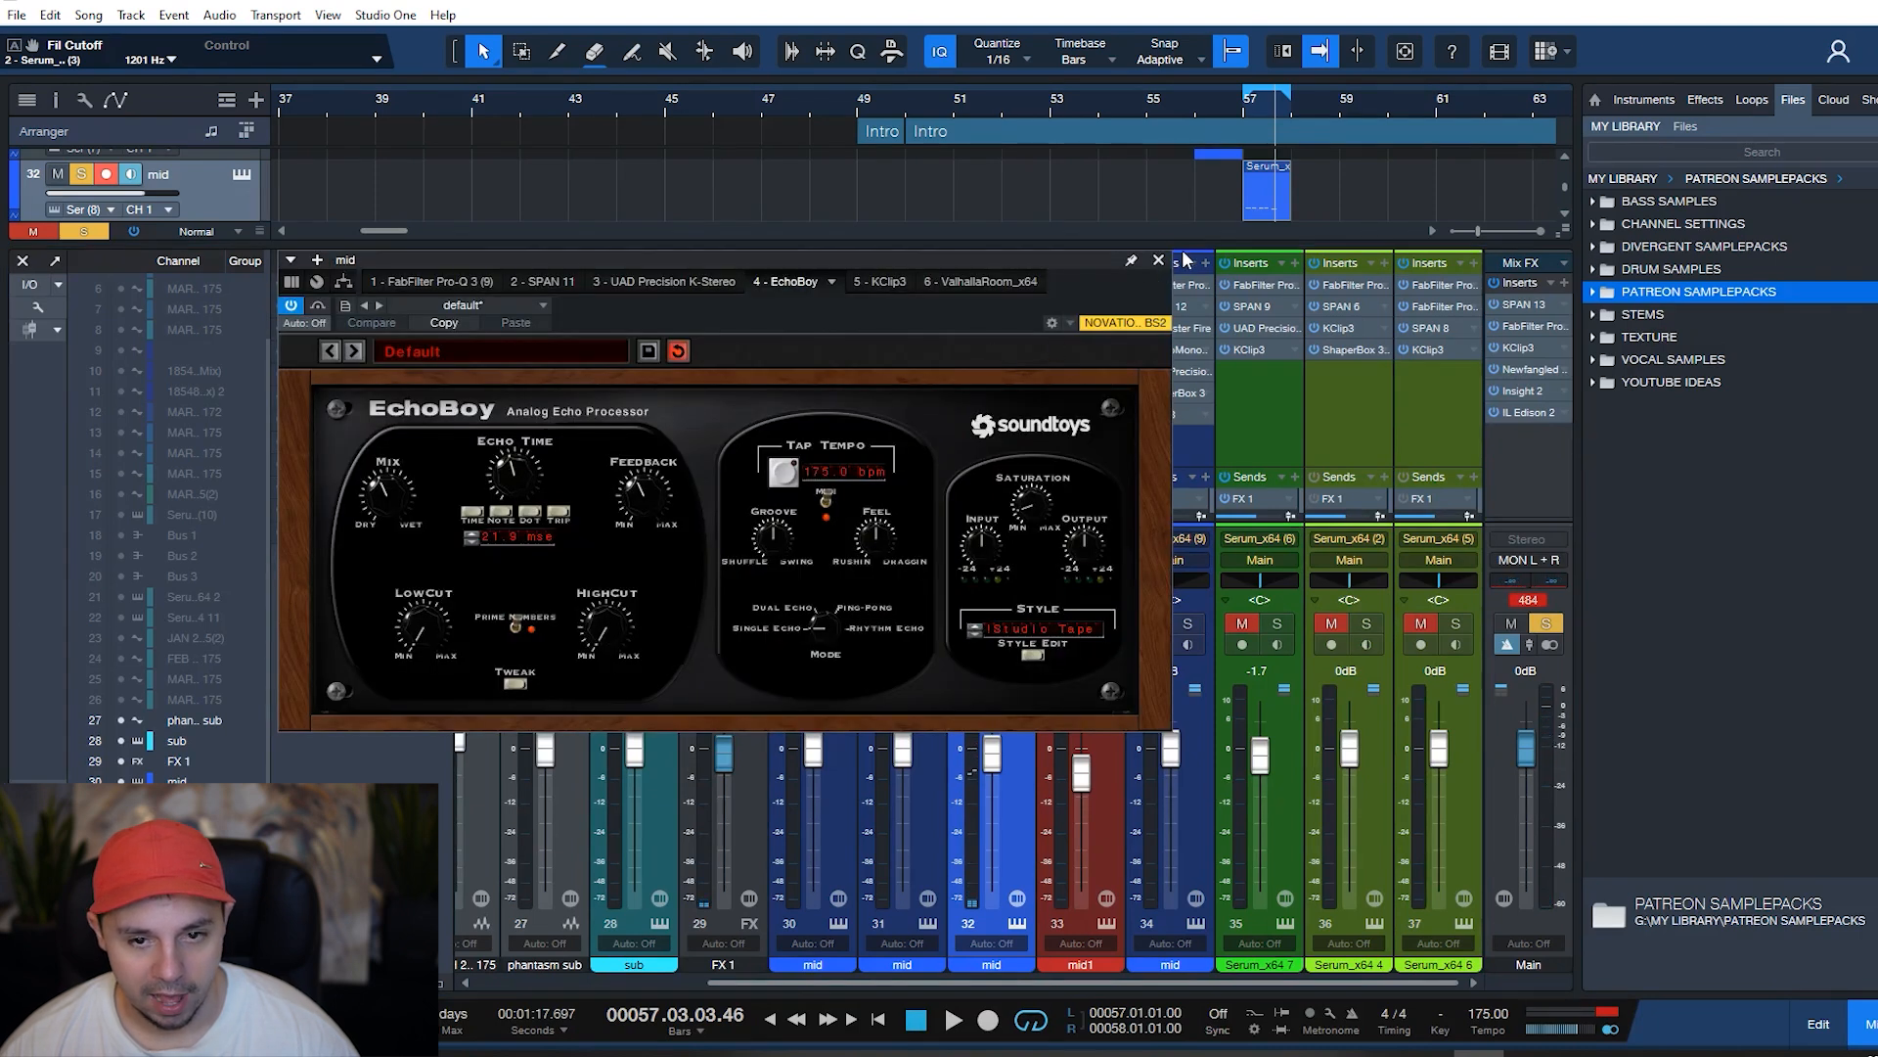
pyautogui.click(1159, 261)
# - Move ValhallaRoom above KClip3 and remove the UAD Precision K-Stereo insert on channel 32, auditioning the result
pyautogui.moveTo(992, 395); pyautogui.dragTo(996, 370)
pyautogui.click(1023, 328)
pyautogui.click(1077, 518)
pyautogui.press('space')
pyautogui.press('space')
# - Audition the channel 32 mid layer from bar 57 with ValhallaRoom bypassed
pyautogui.click(1241, 104)
pyautogui.click(958, 349)
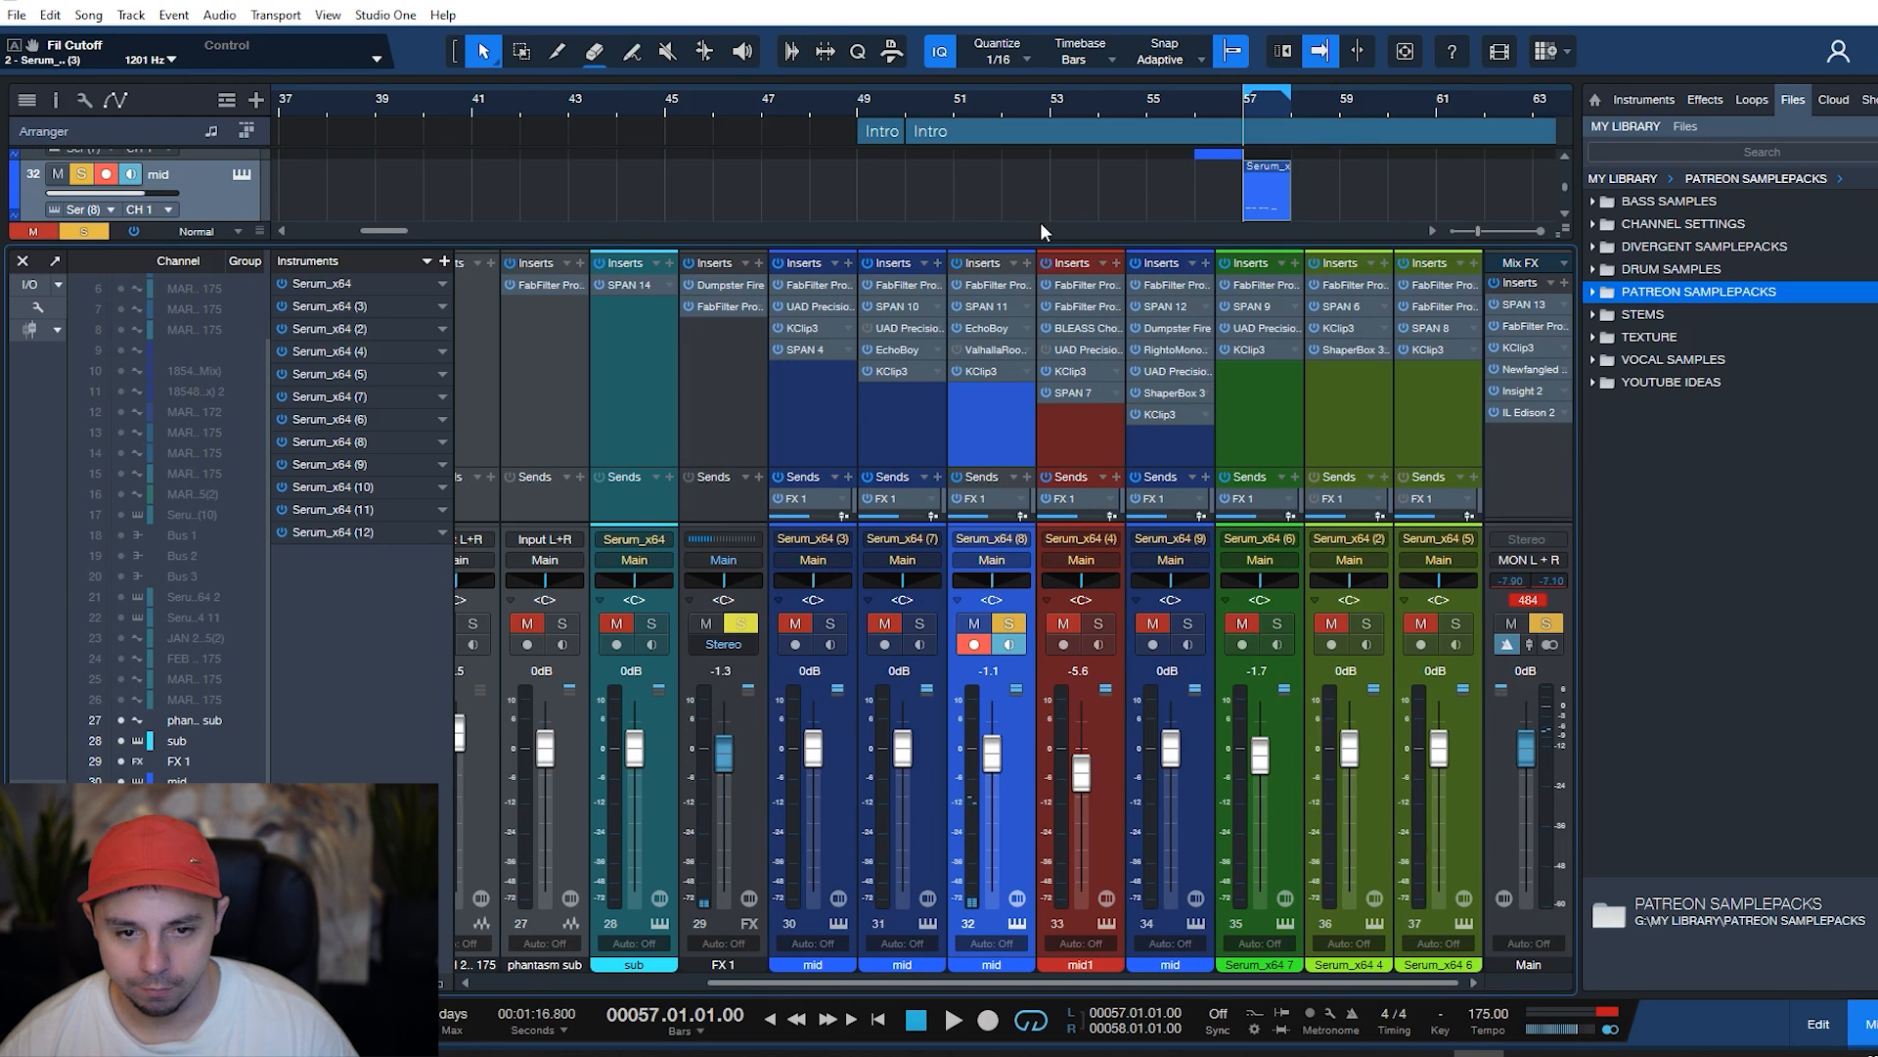
pyautogui.press('space')
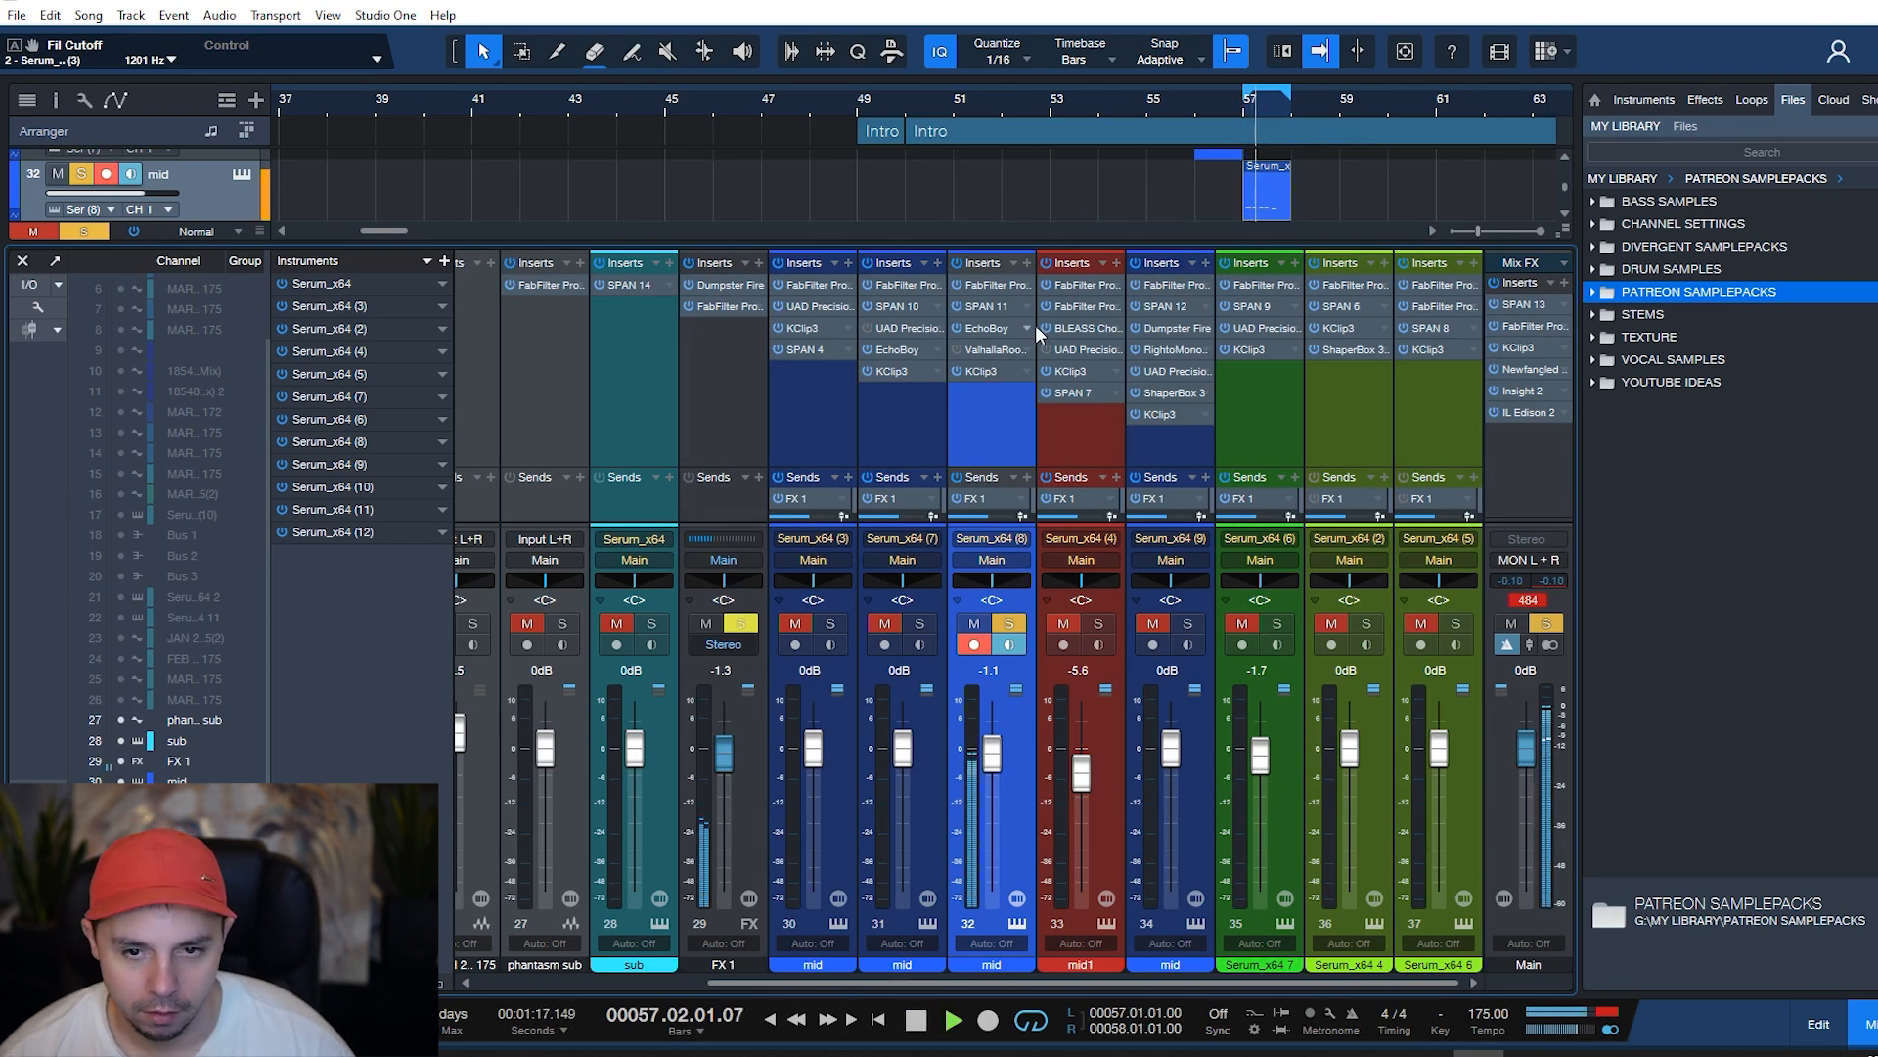
pyautogui.press('space')
# - Examine the EchoBoy mix, echo time and feedback settings on channel 32, and close the plug-in window
pyautogui.click(979, 328)
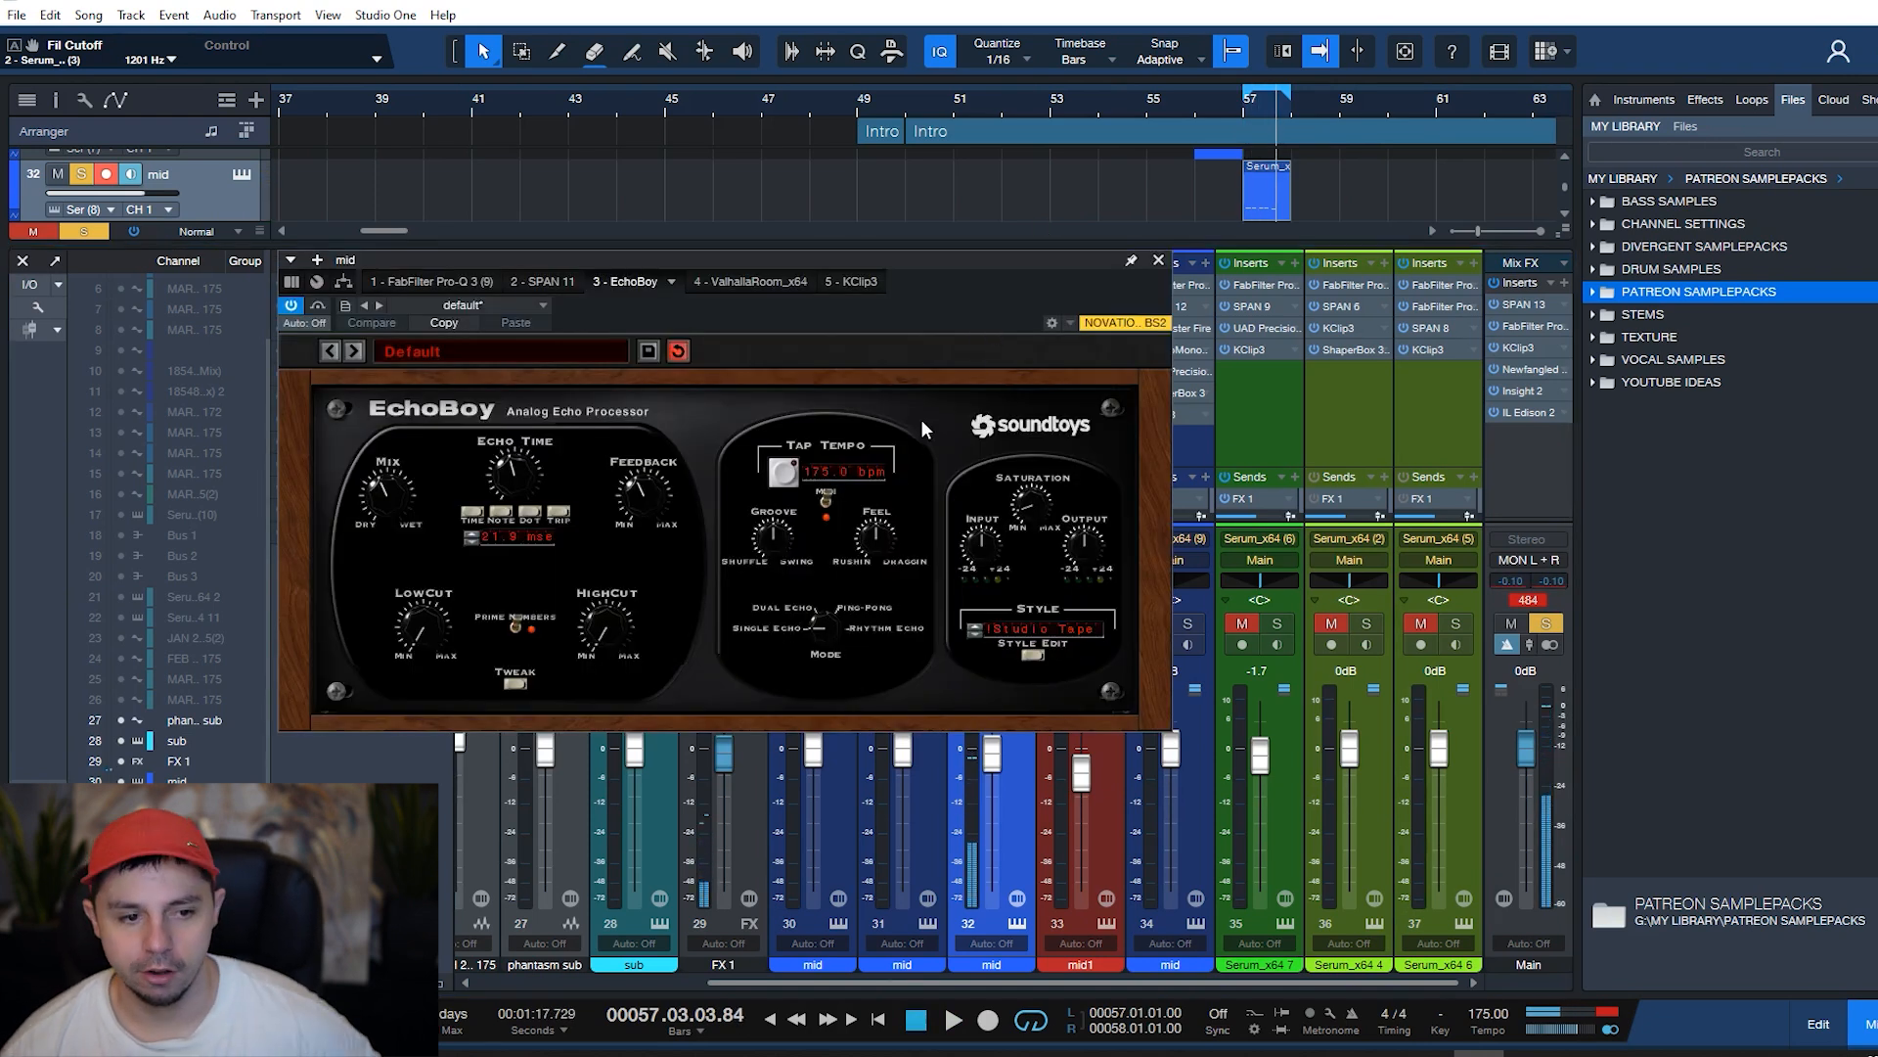
pyautogui.moveTo(976, 266); pyautogui.dragTo(1028, 429)
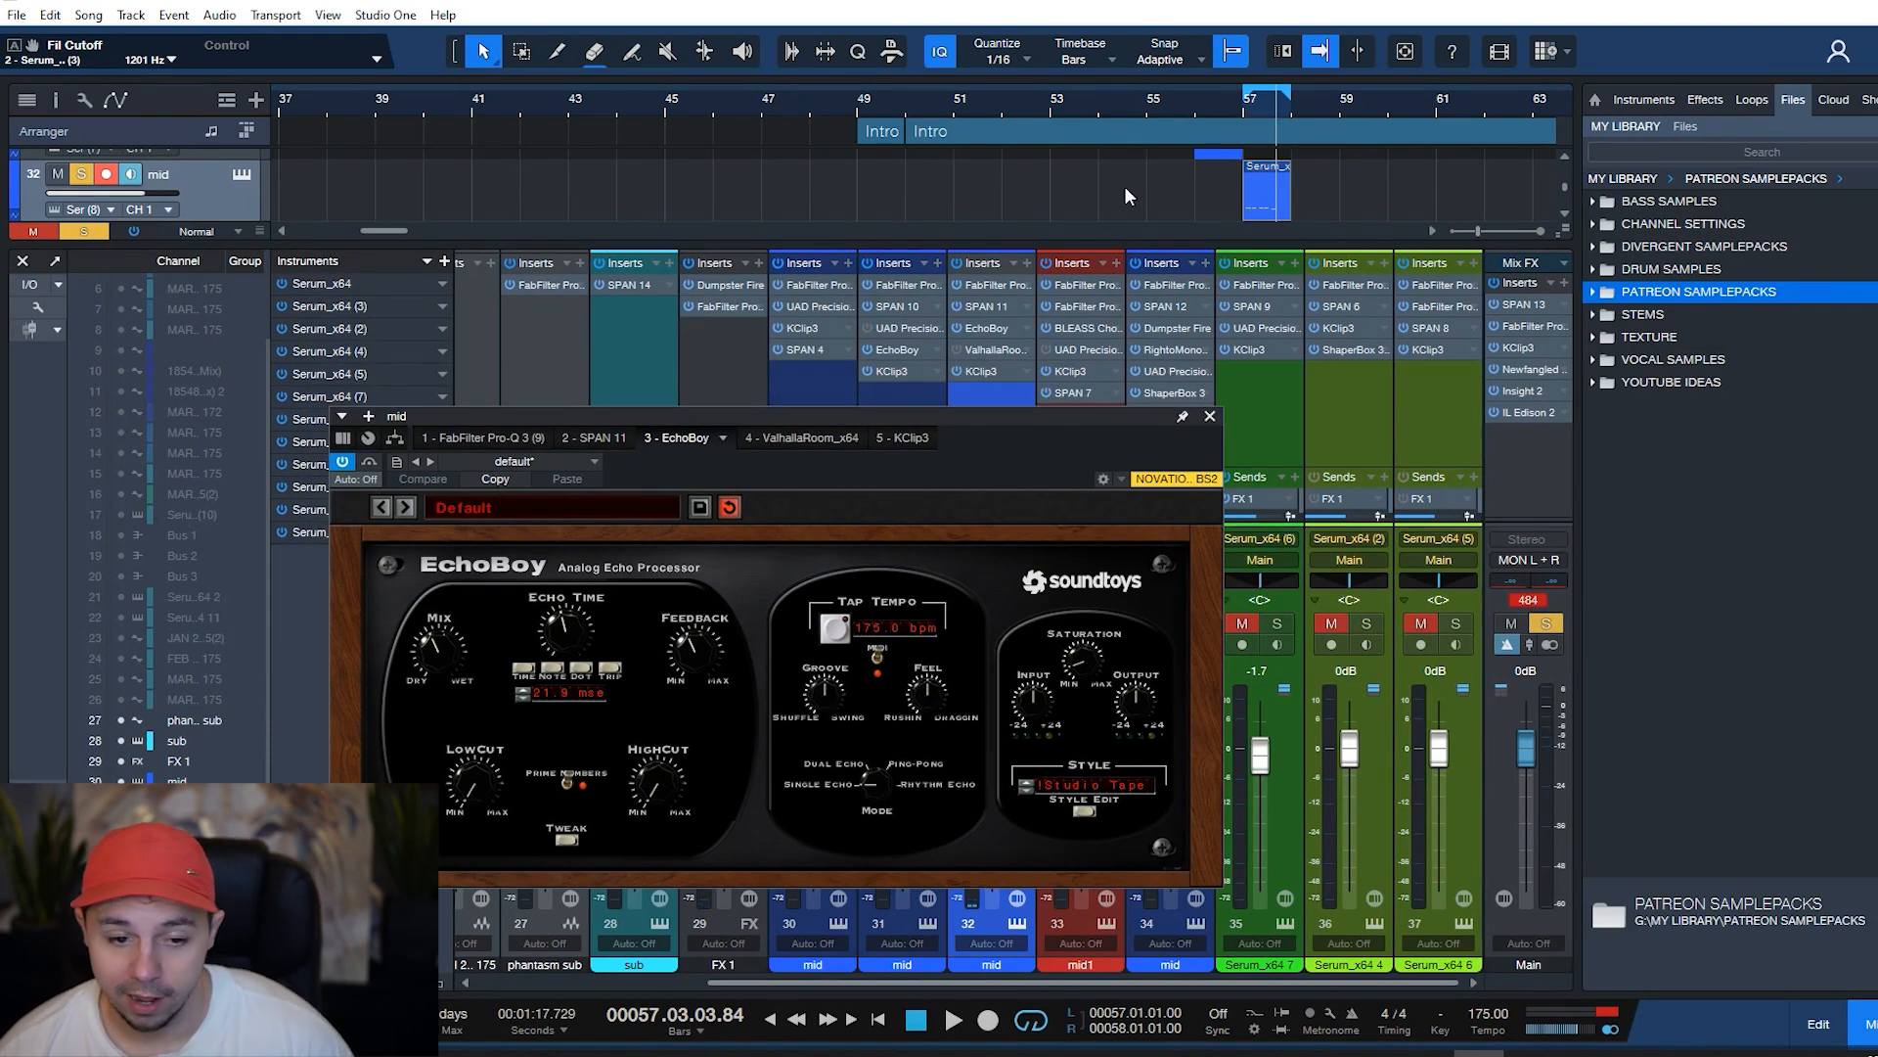
pyautogui.click(1209, 417)
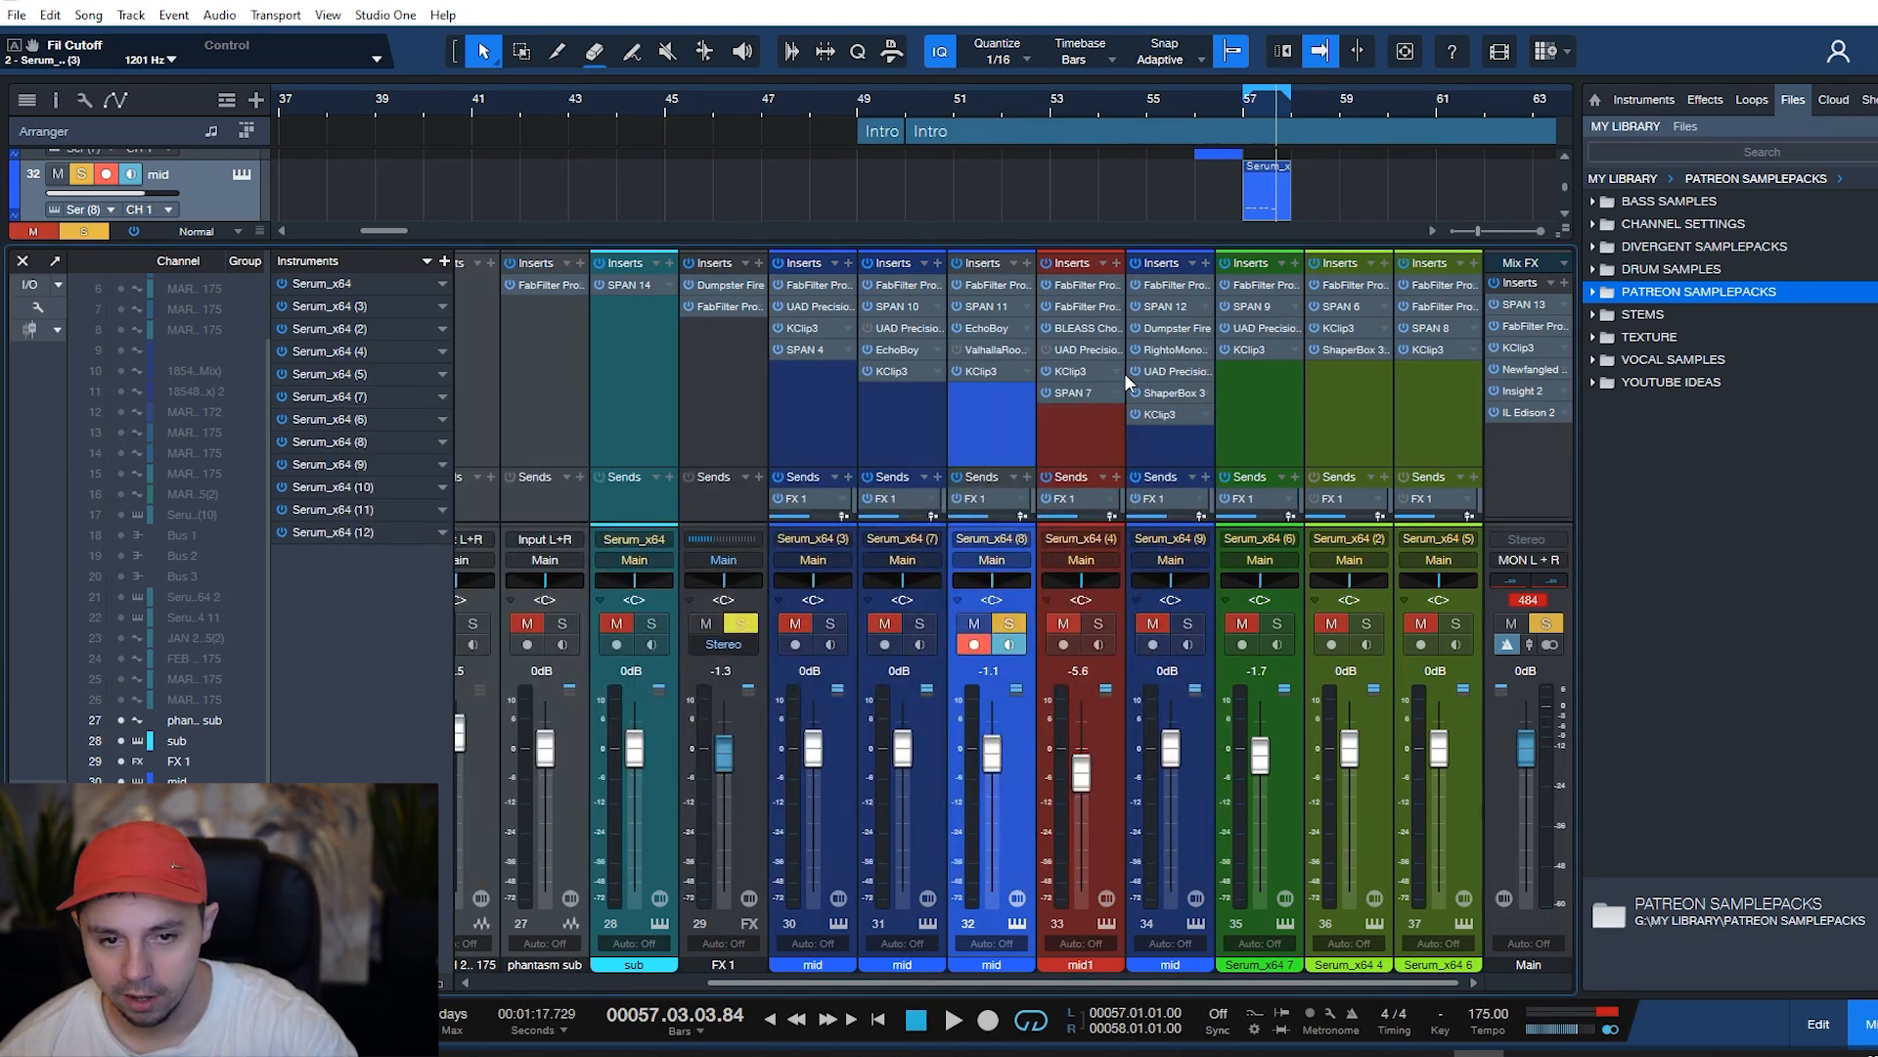
pyautogui.click(1002, 329)
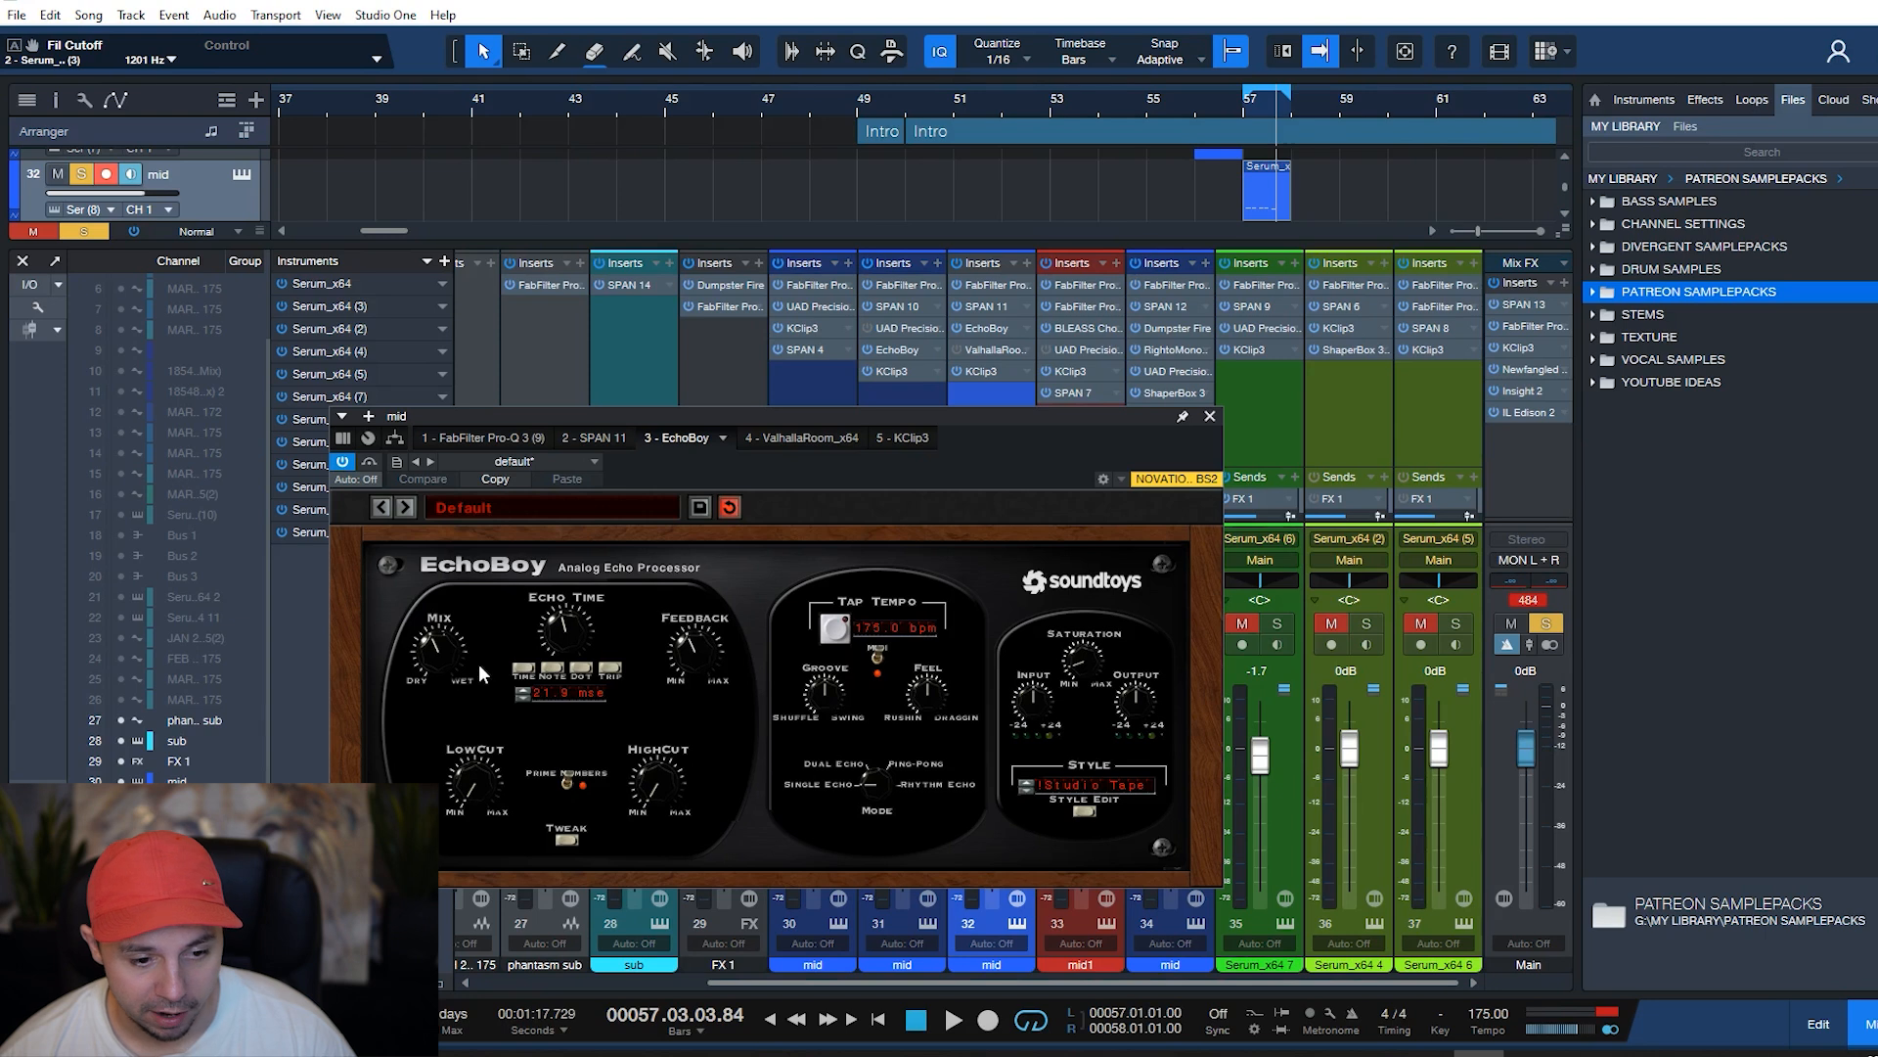
pyautogui.click(1211, 416)
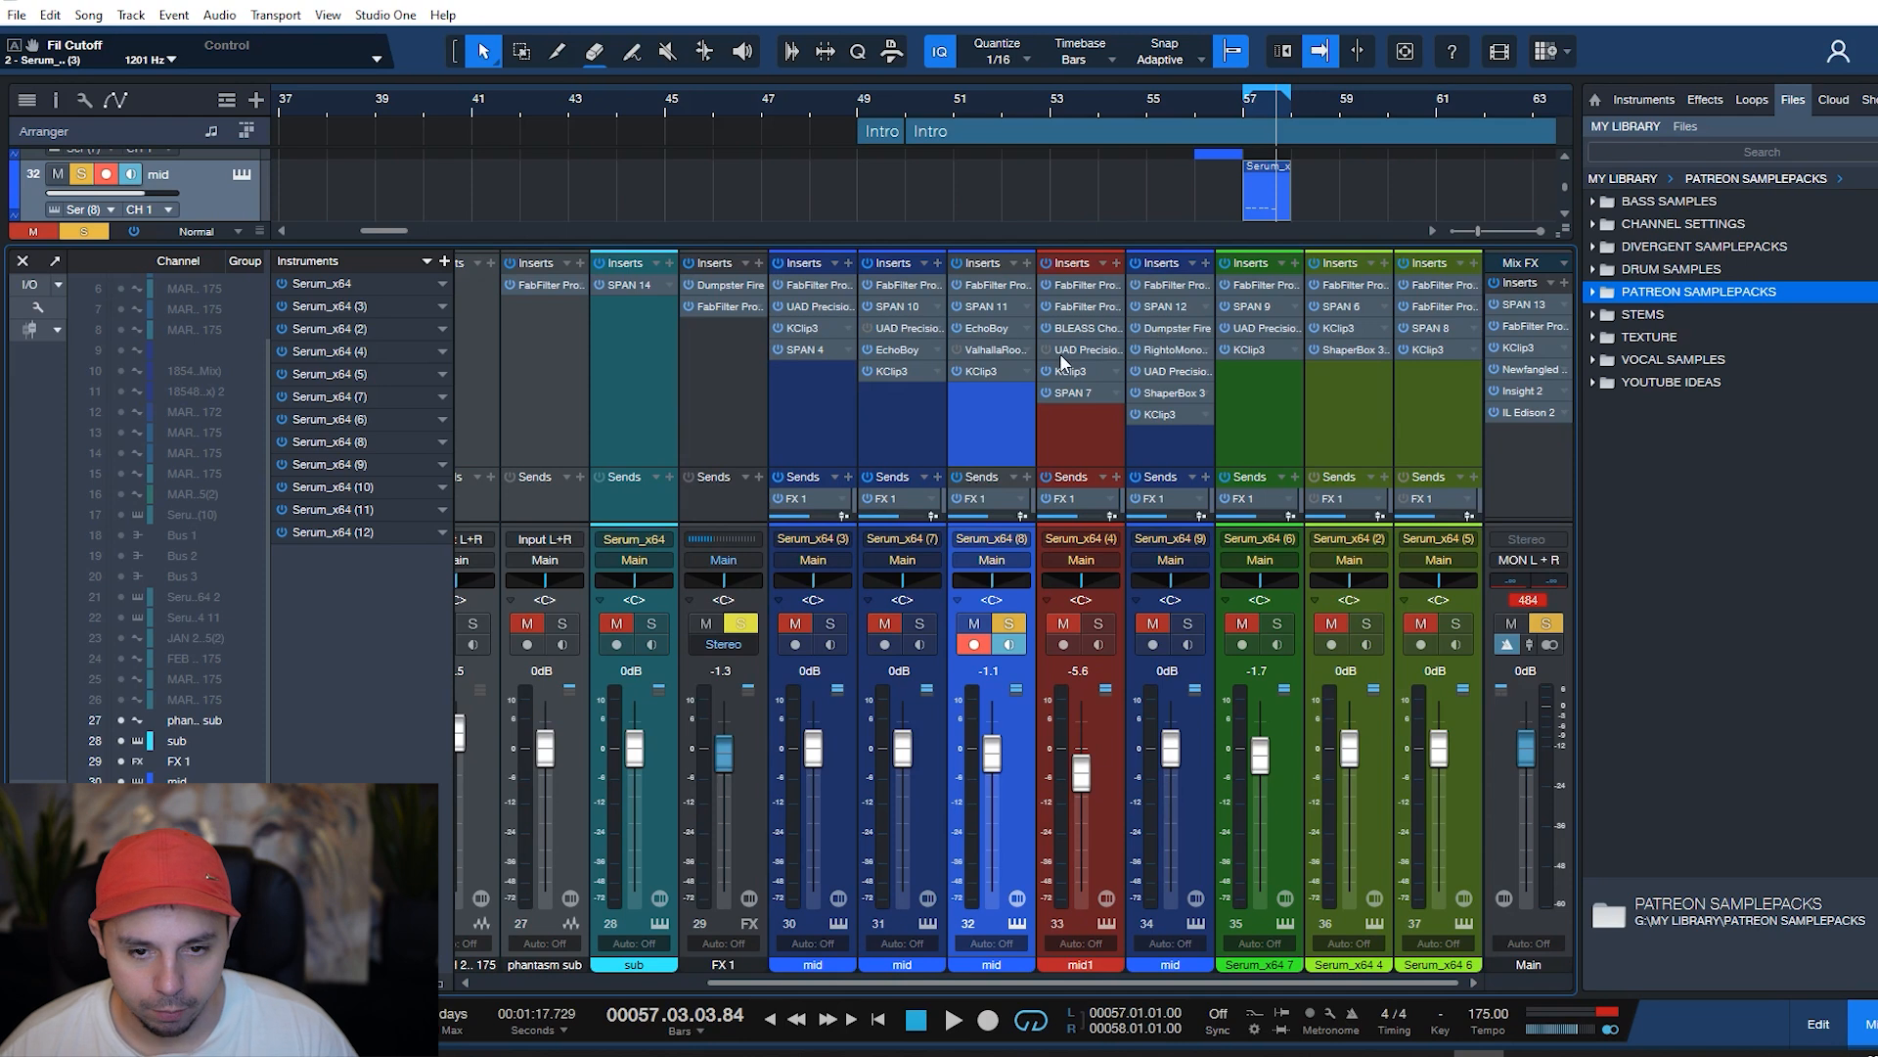
# - Move ValhallaRoom below KClip3 on channel 32, open its settings, and audition the bar with the reverb
pyautogui.moveTo(996, 349); pyautogui.dragTo(994, 374)
pyautogui.doubleClick(994, 370)
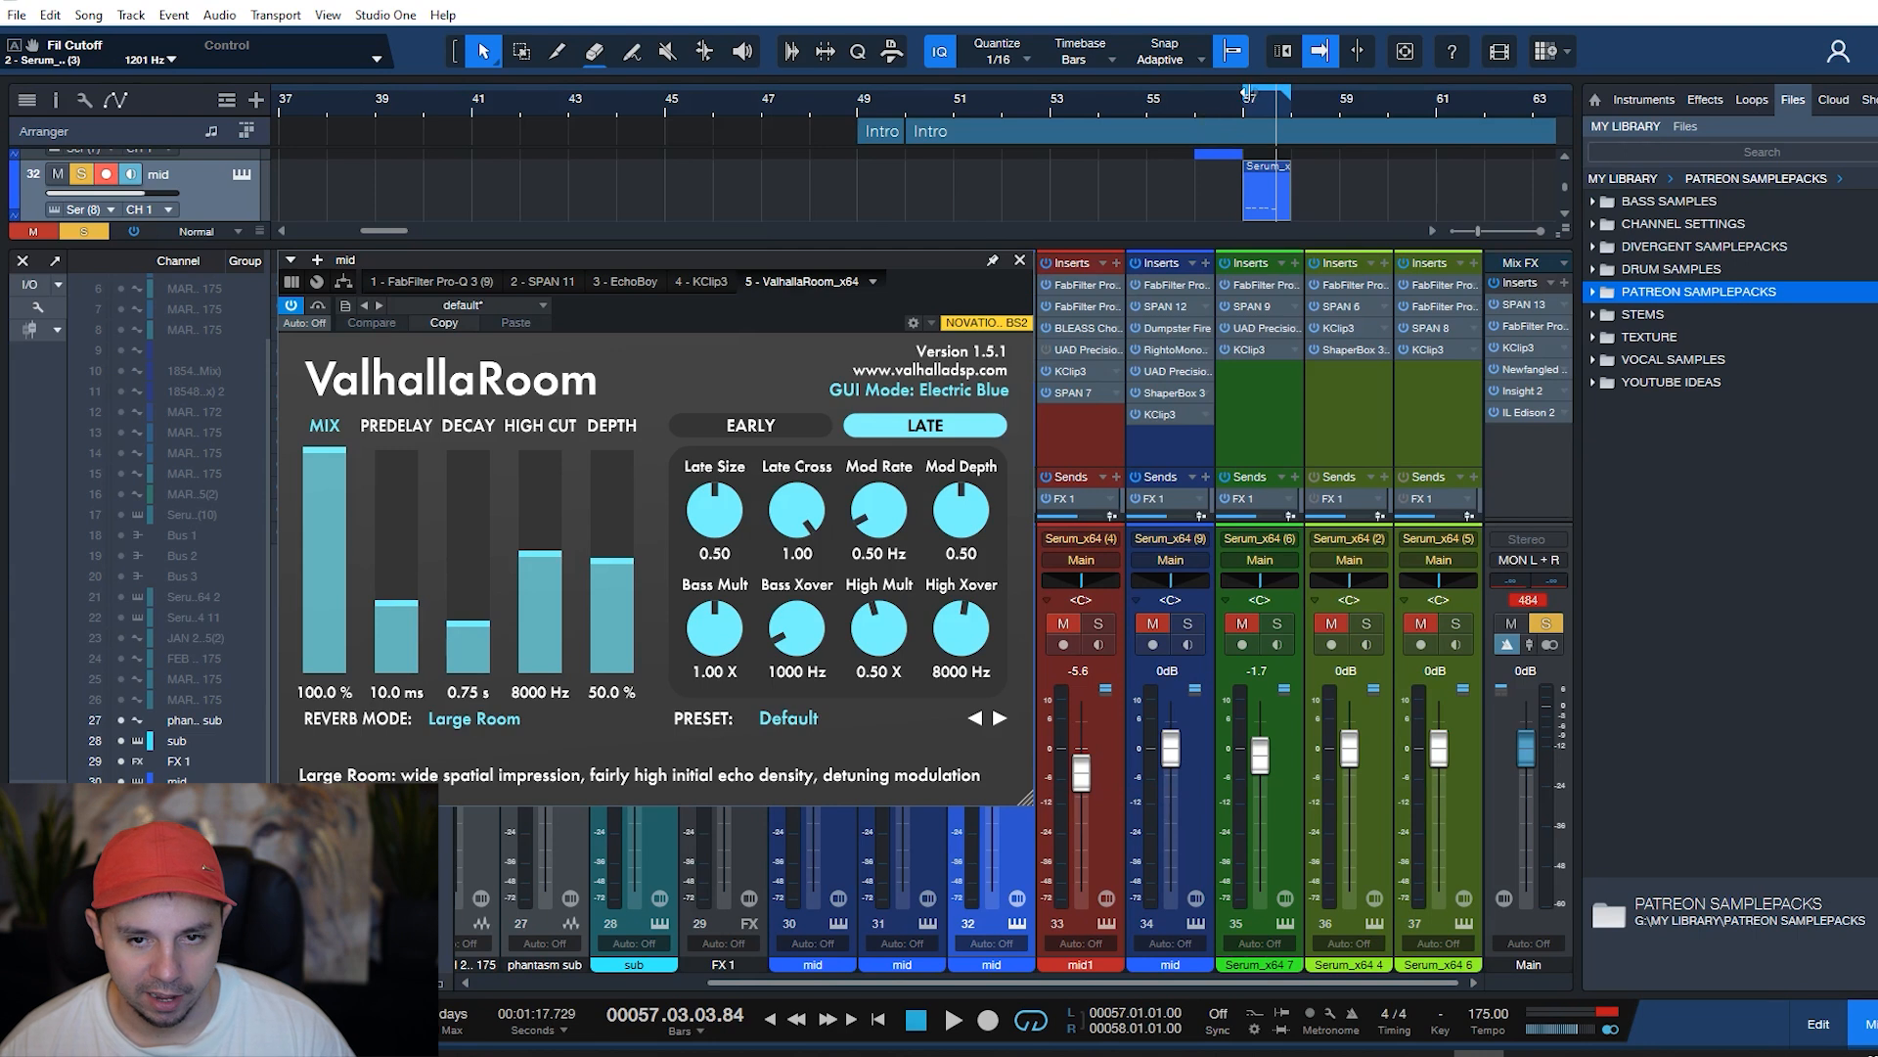
pyautogui.press('space')
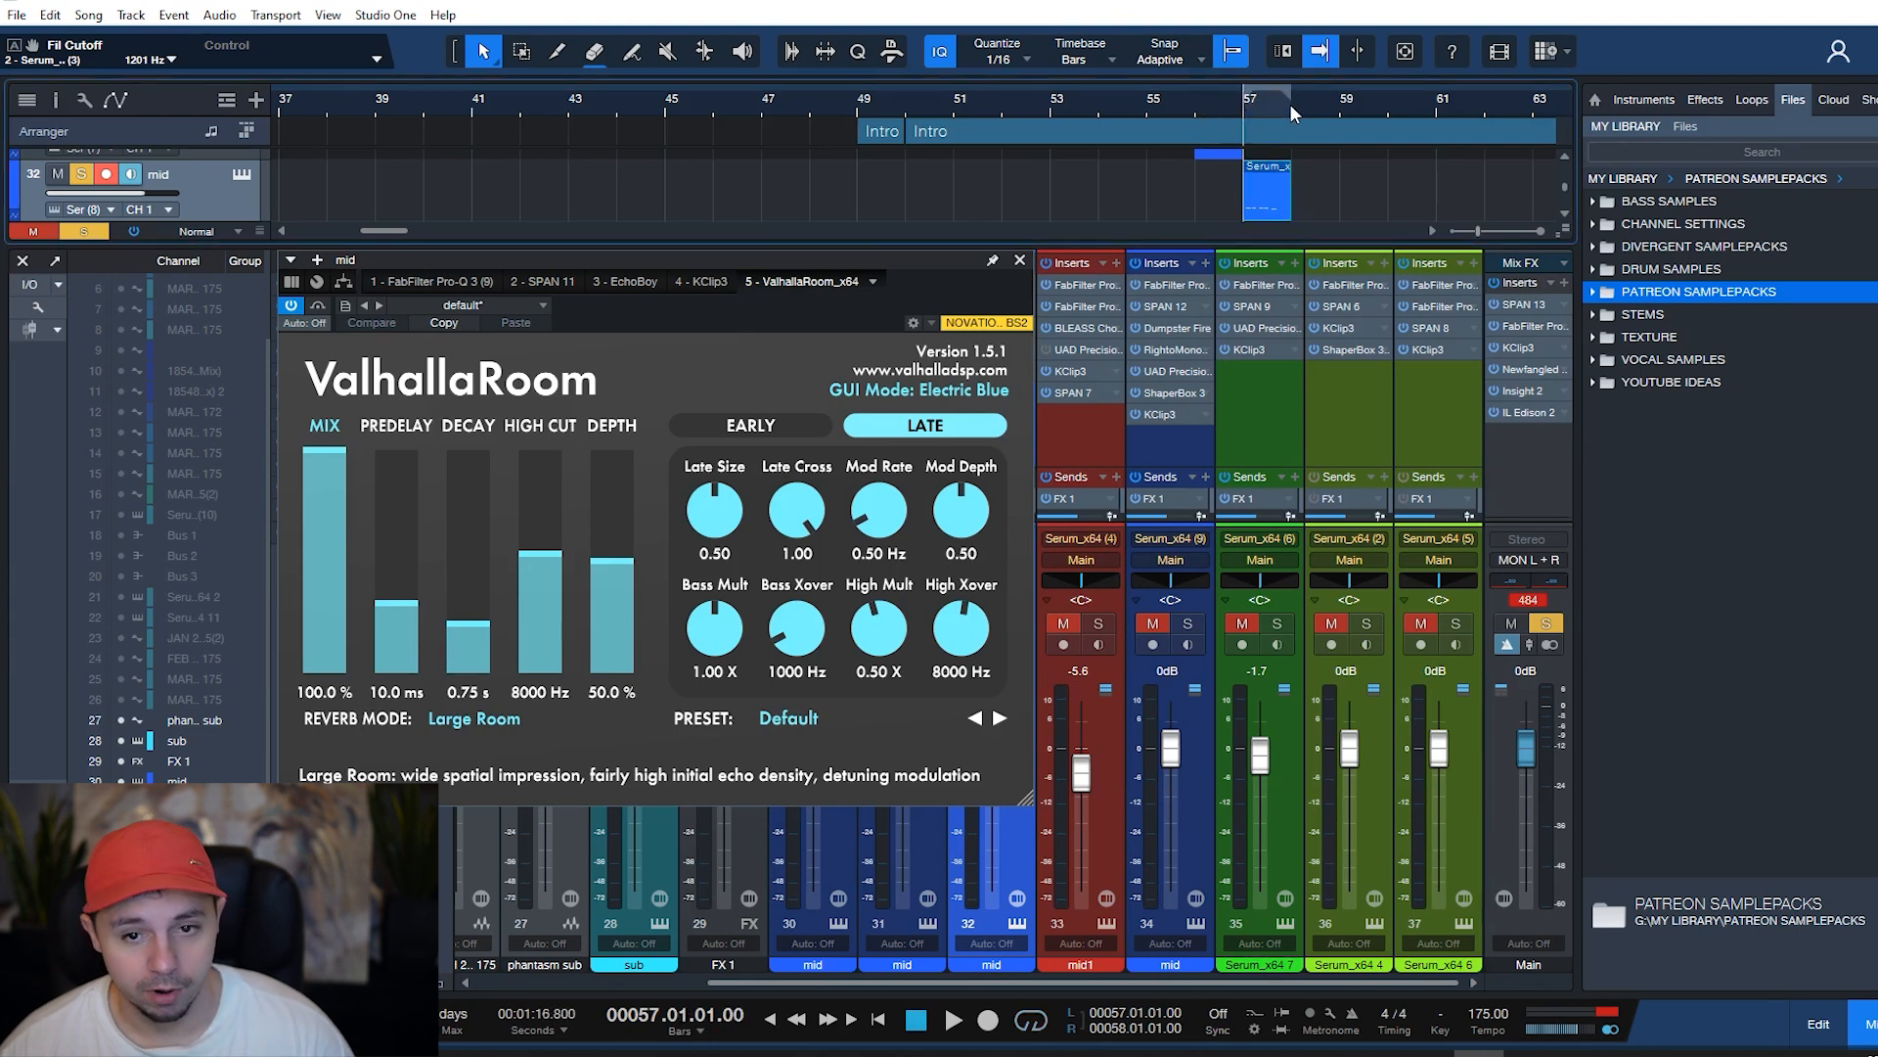
pyautogui.press('space')
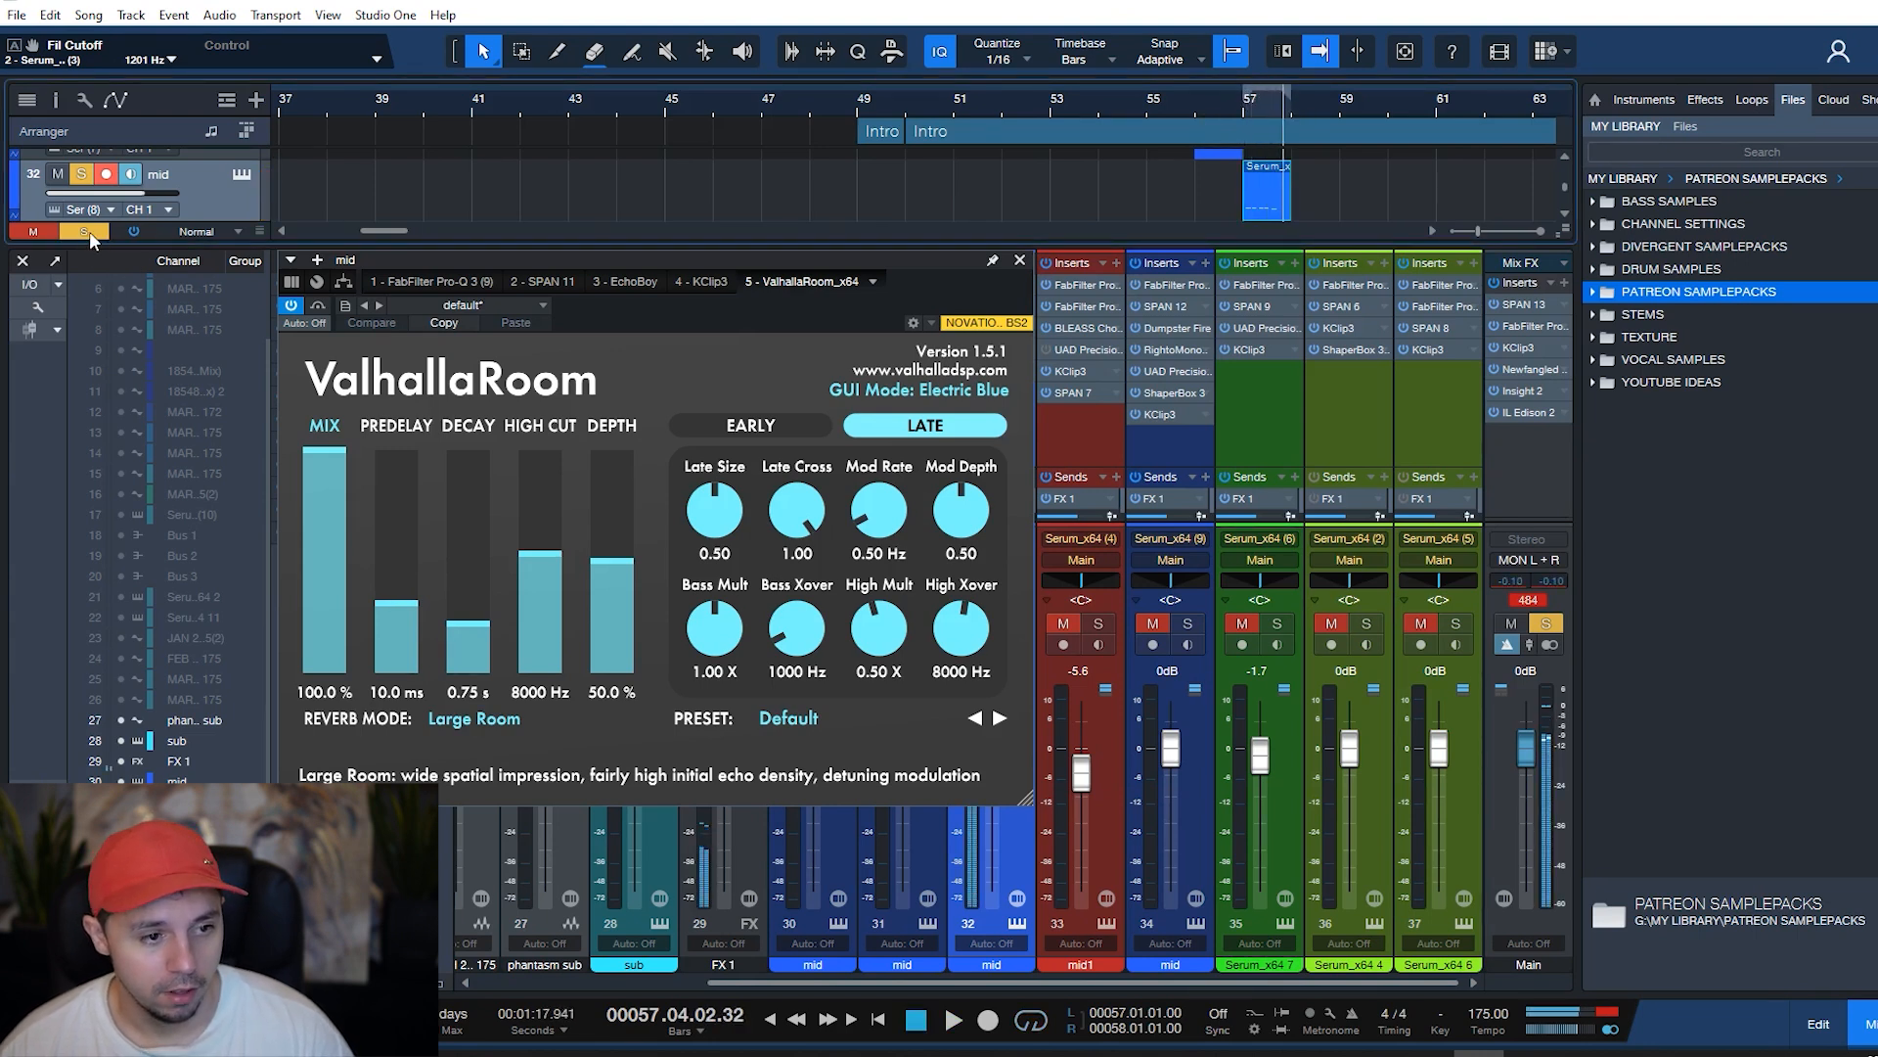
# - Clear all solos and close the ValhallaRoom window and the mixer
pyautogui.click(88, 232)
pyautogui.click(1020, 259)
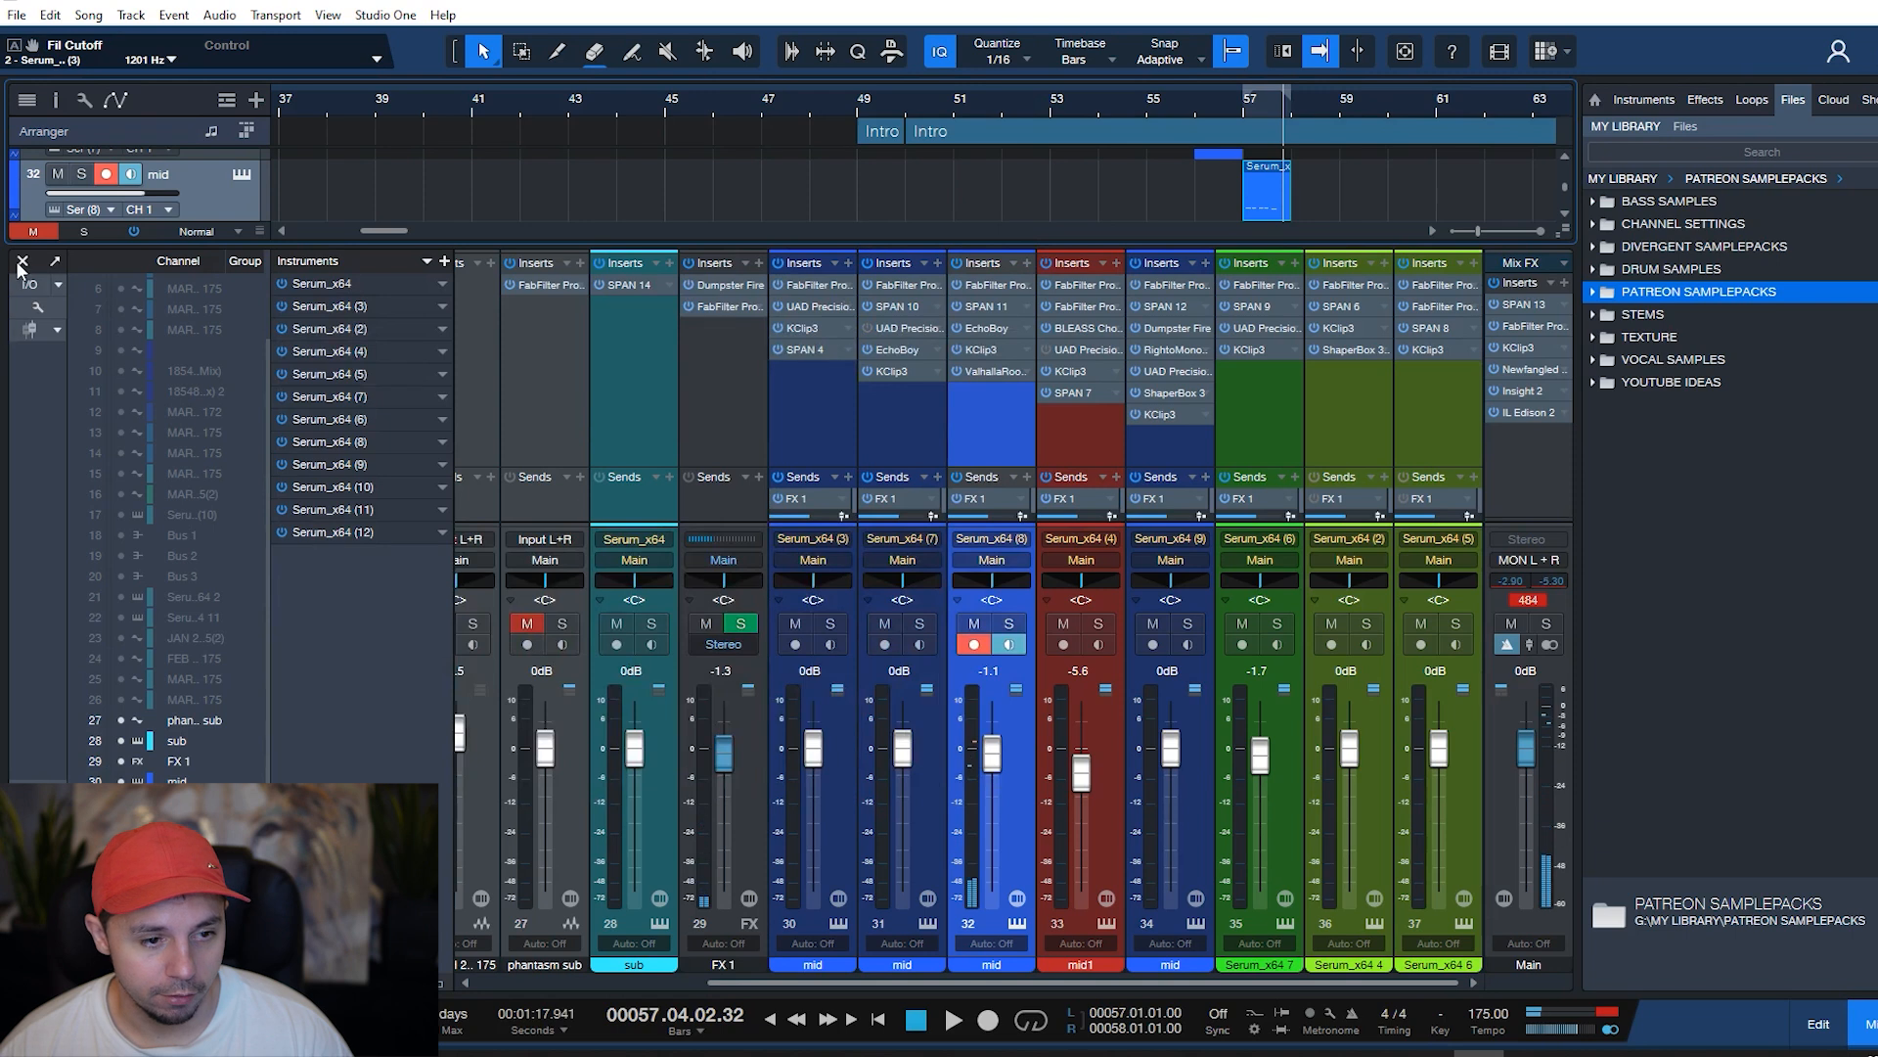
pyautogui.click(22, 262)
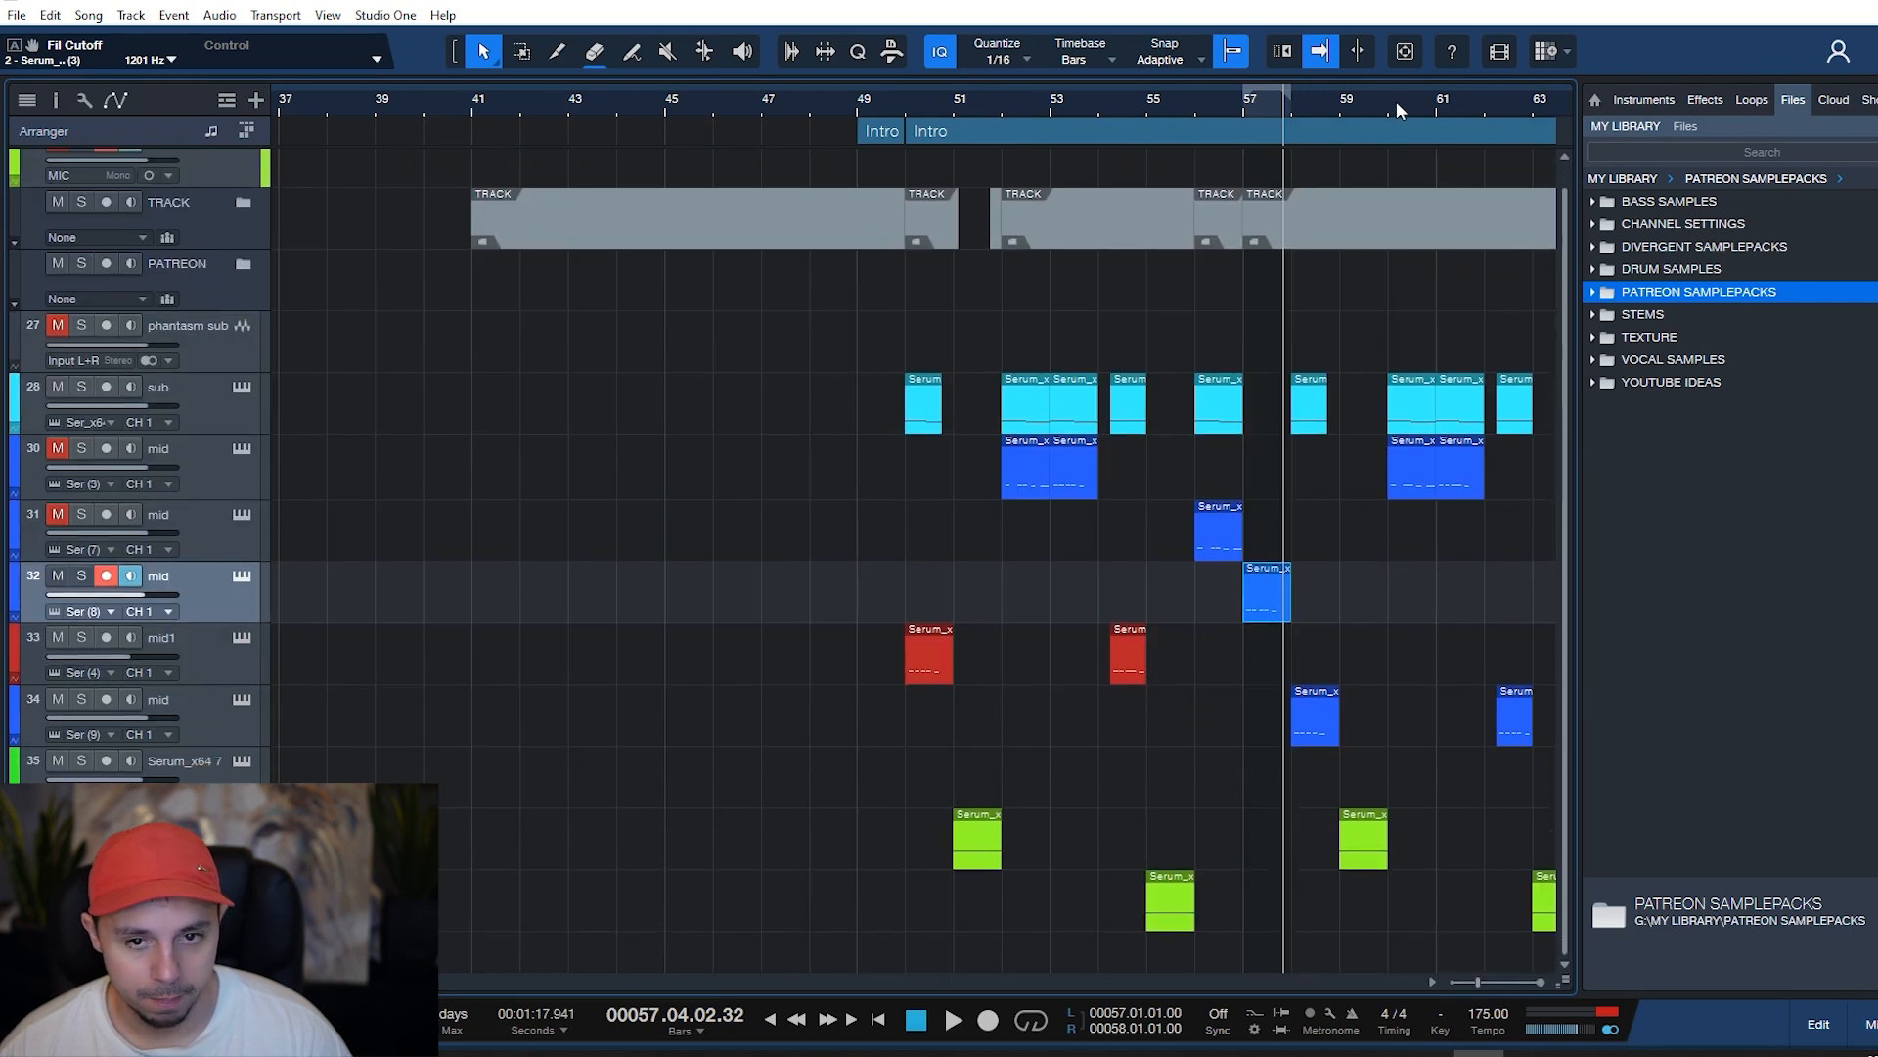
# - Play the arrangement from bar 56 and unmute the mid layers on tracks 31 and 30
pyautogui.click(1193, 118)
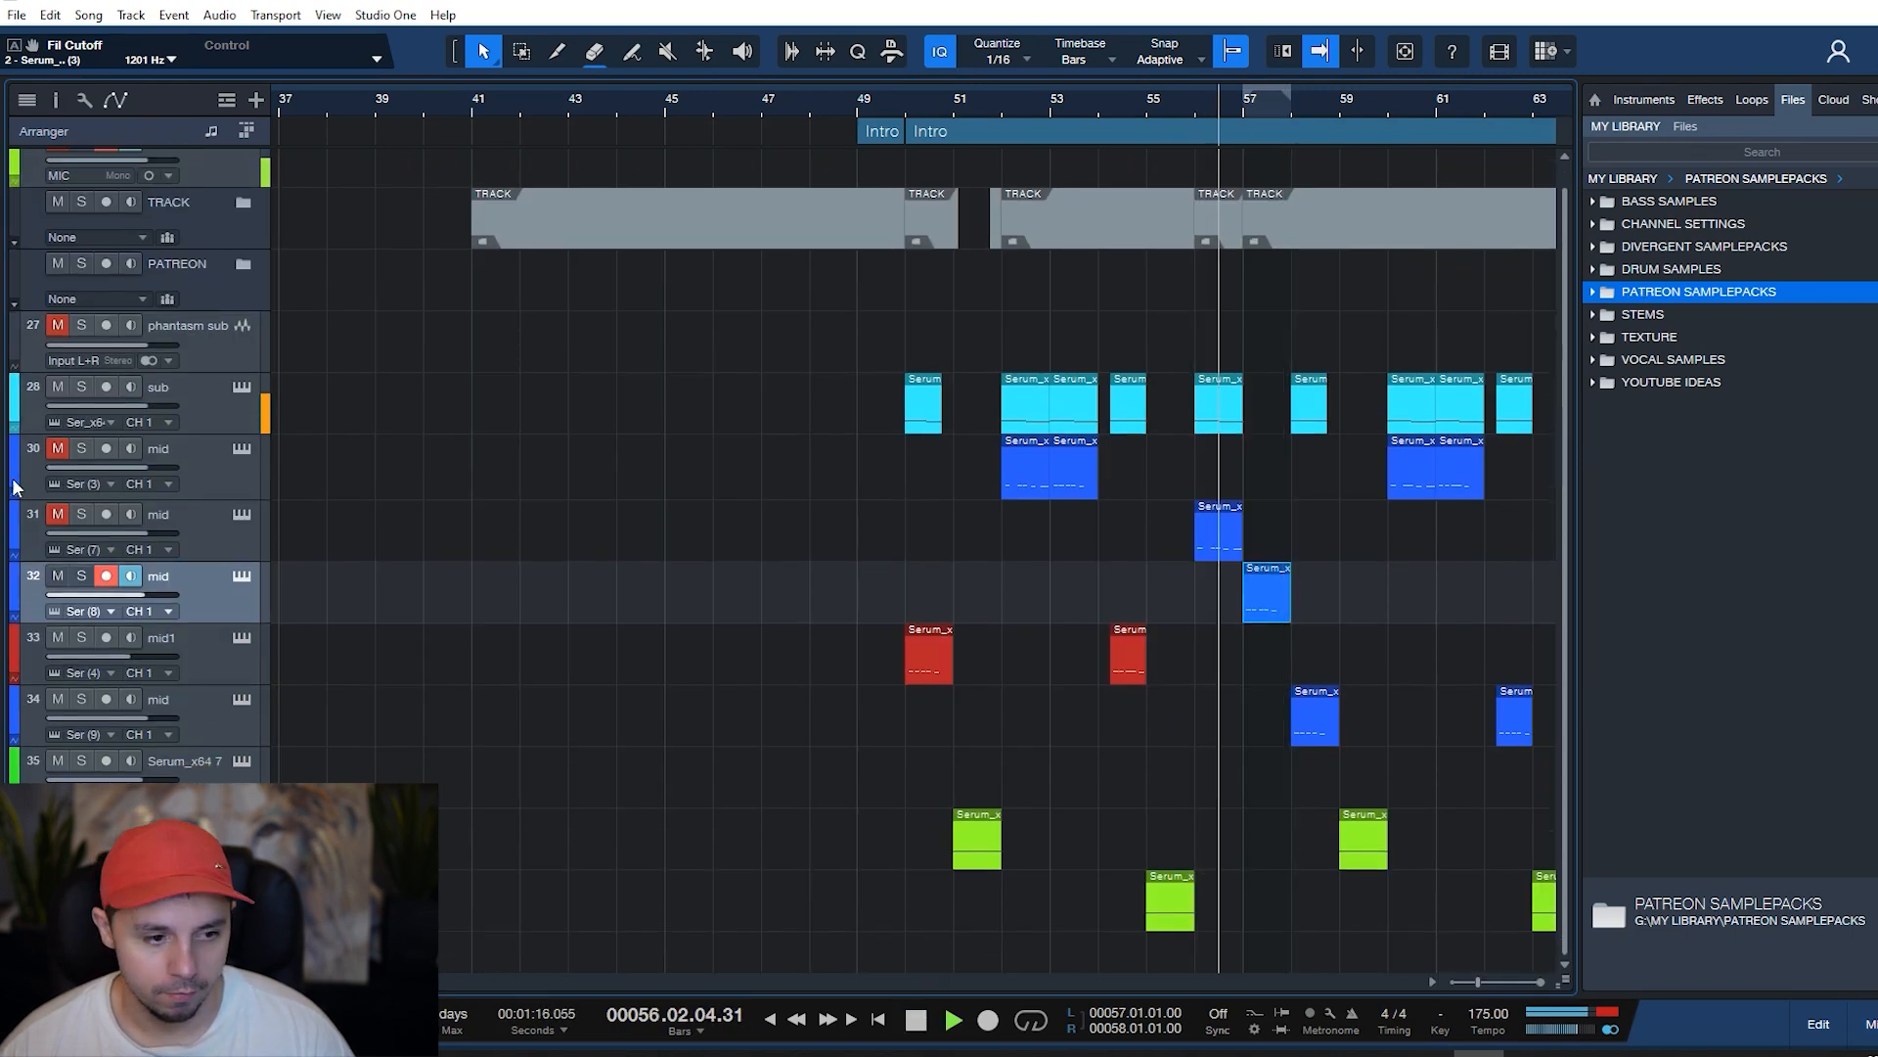
pyautogui.click(58, 514)
pyautogui.click(58, 448)
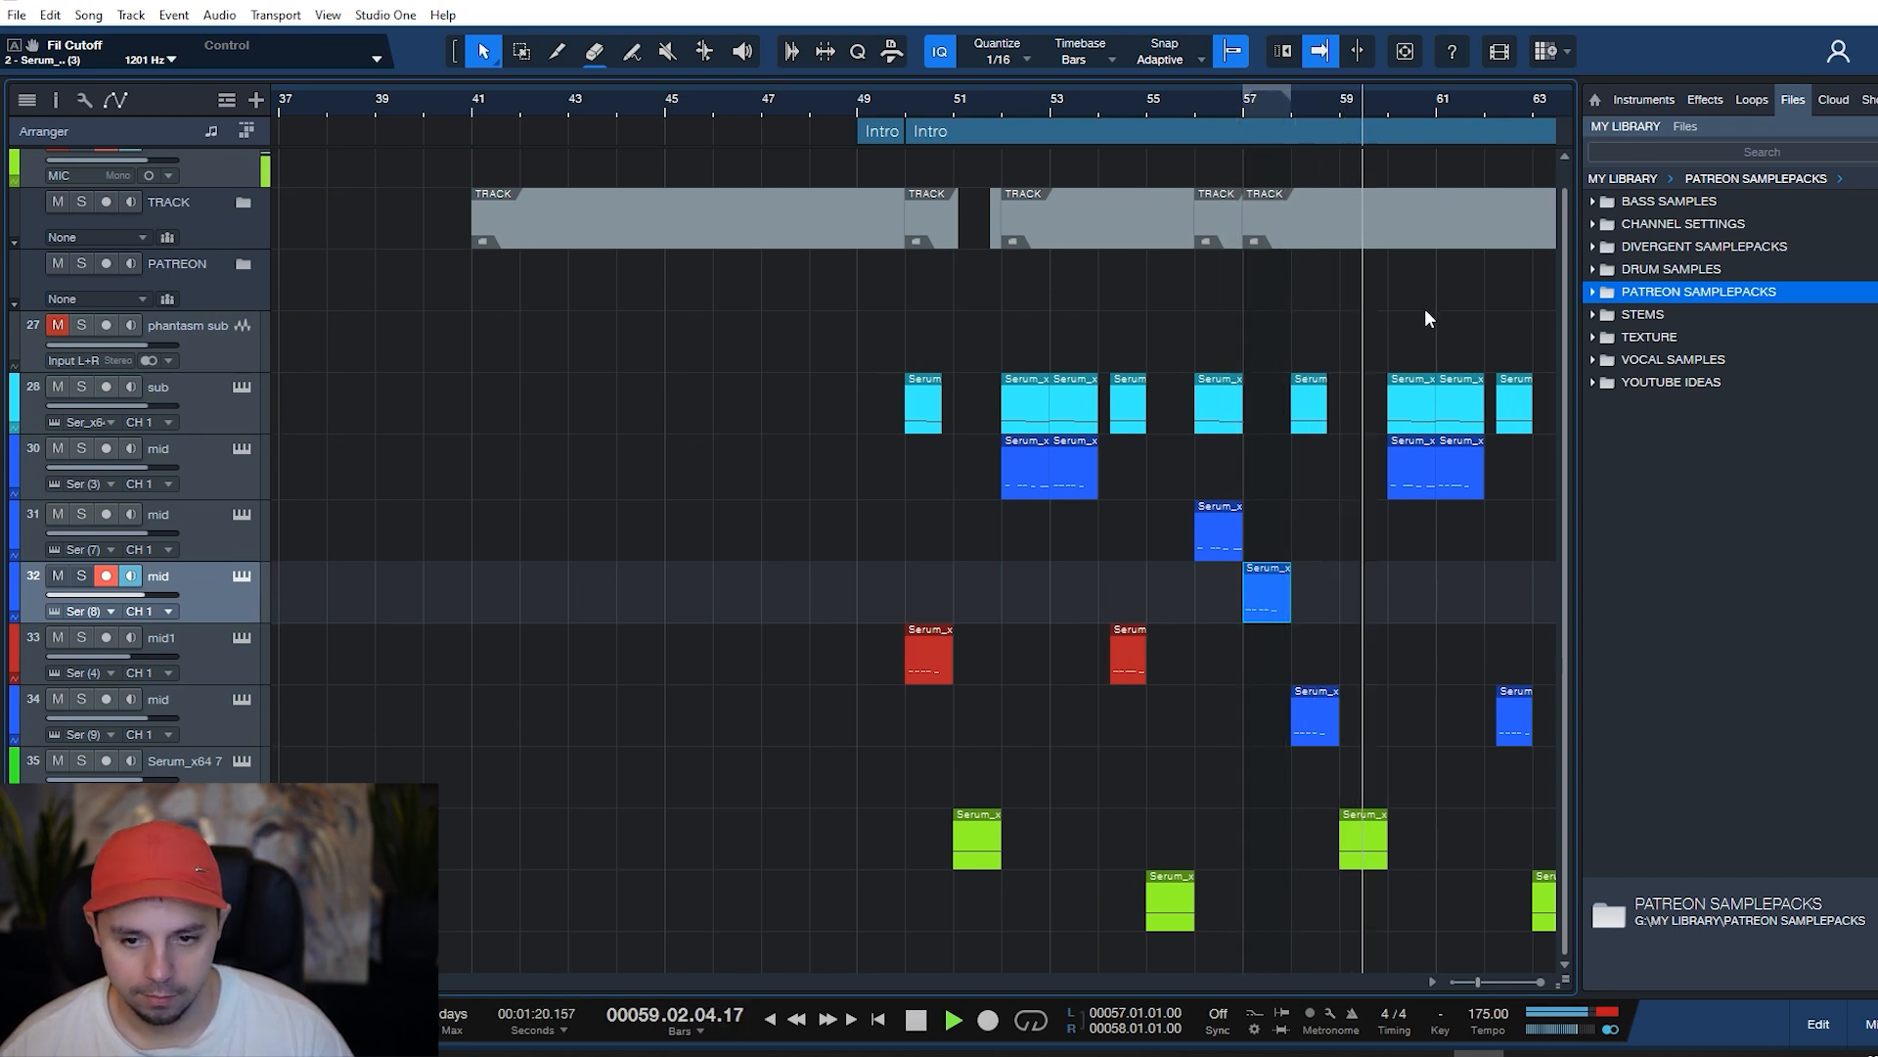
pyautogui.press('space')
# - Set the loop range to bar 58, and solo and audition the track 34 mid layer
pyautogui.moveTo(1335, 96)
pyautogui.mouseDown()
pyautogui.moveTo(990, 123)
pyautogui.moveTo(997, 98)
pyautogui.moveTo(906, 103)
pyautogui.mouseUp()
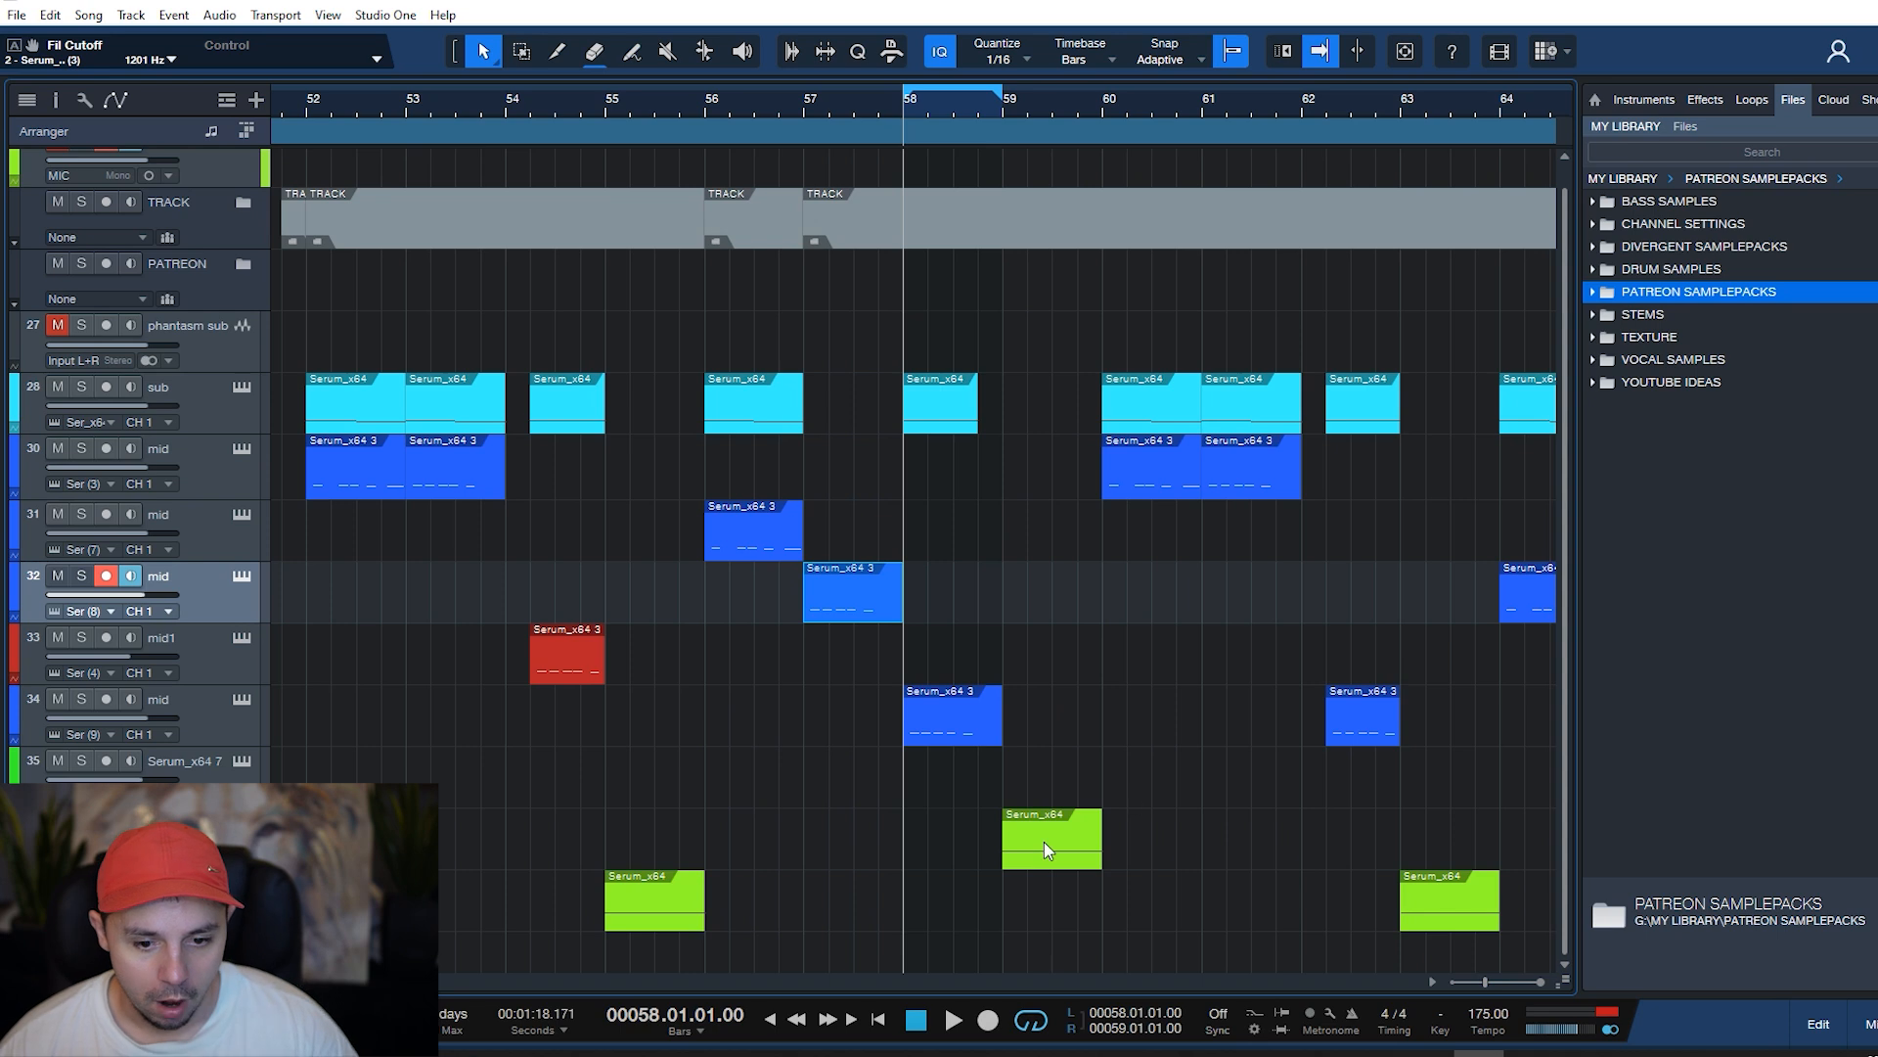
pyautogui.click(562, 814)
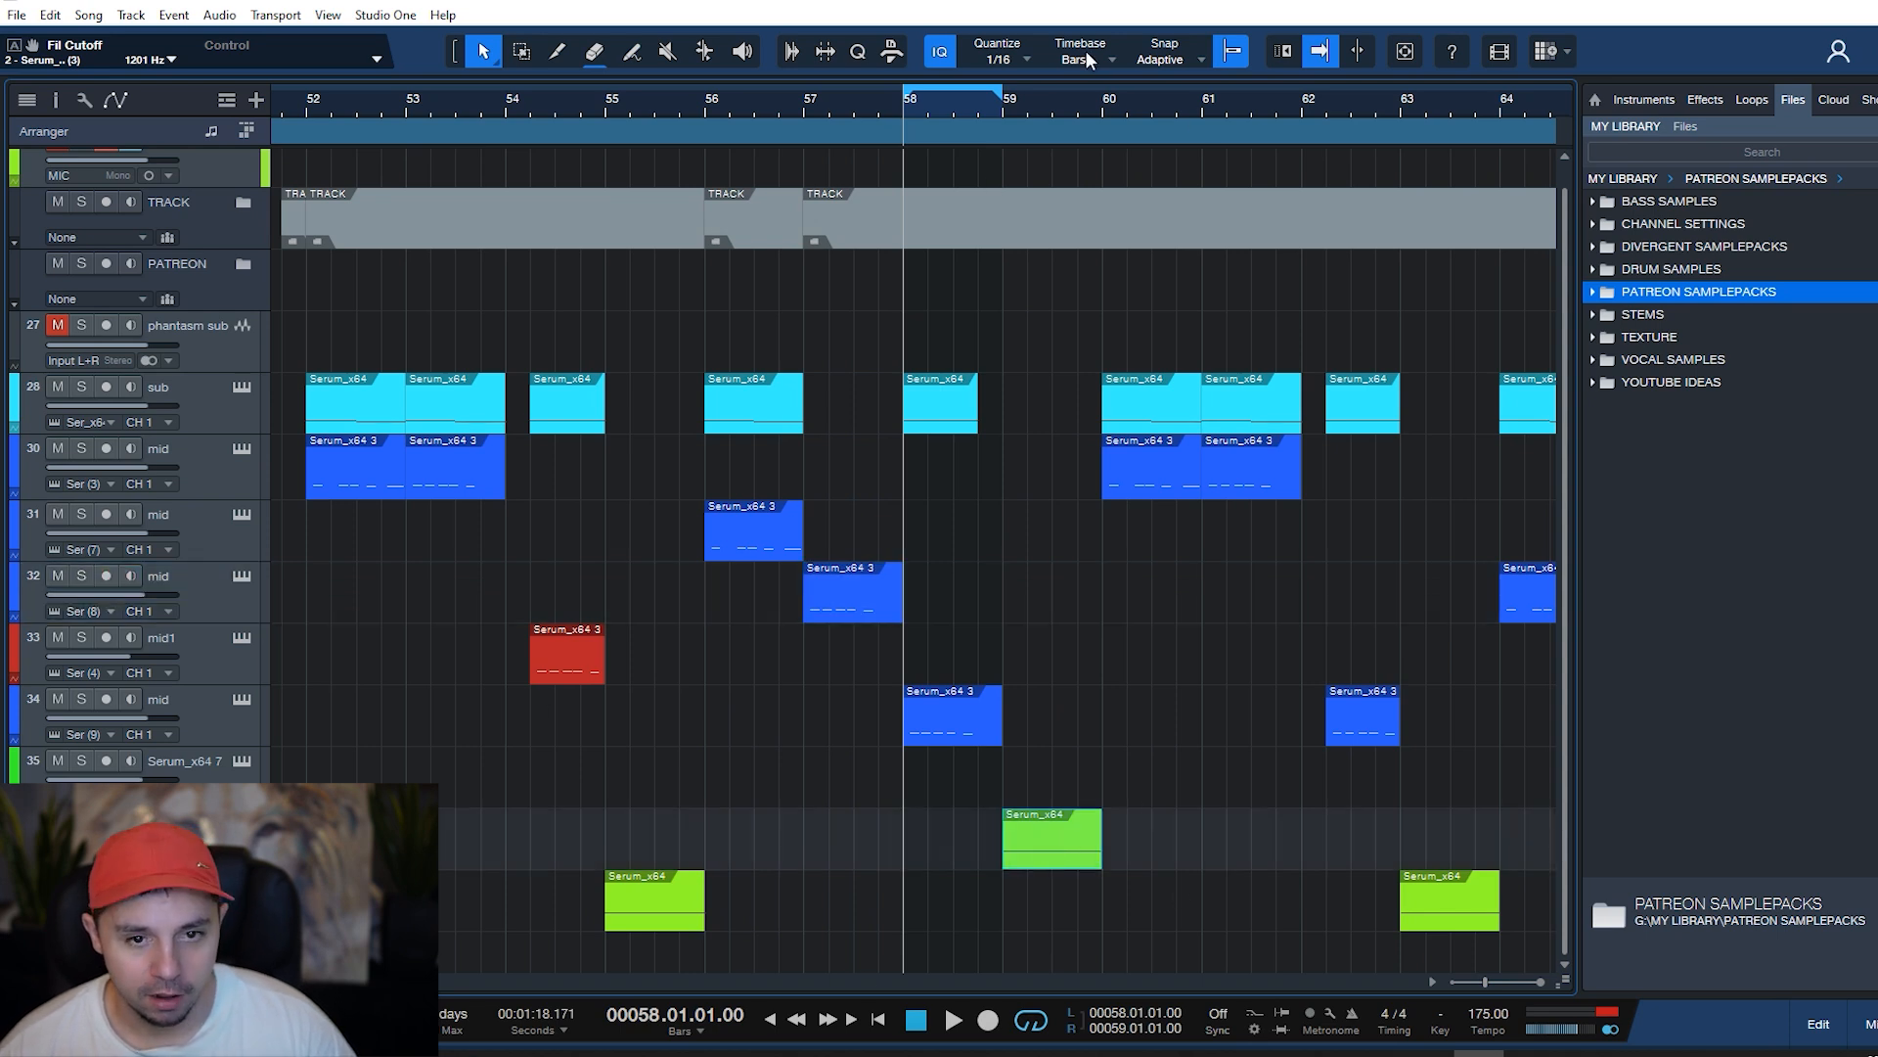
pyautogui.moveTo(1066, 101); pyautogui.dragTo(1037, 99)
pyautogui.scroll(-1, 982, 86)
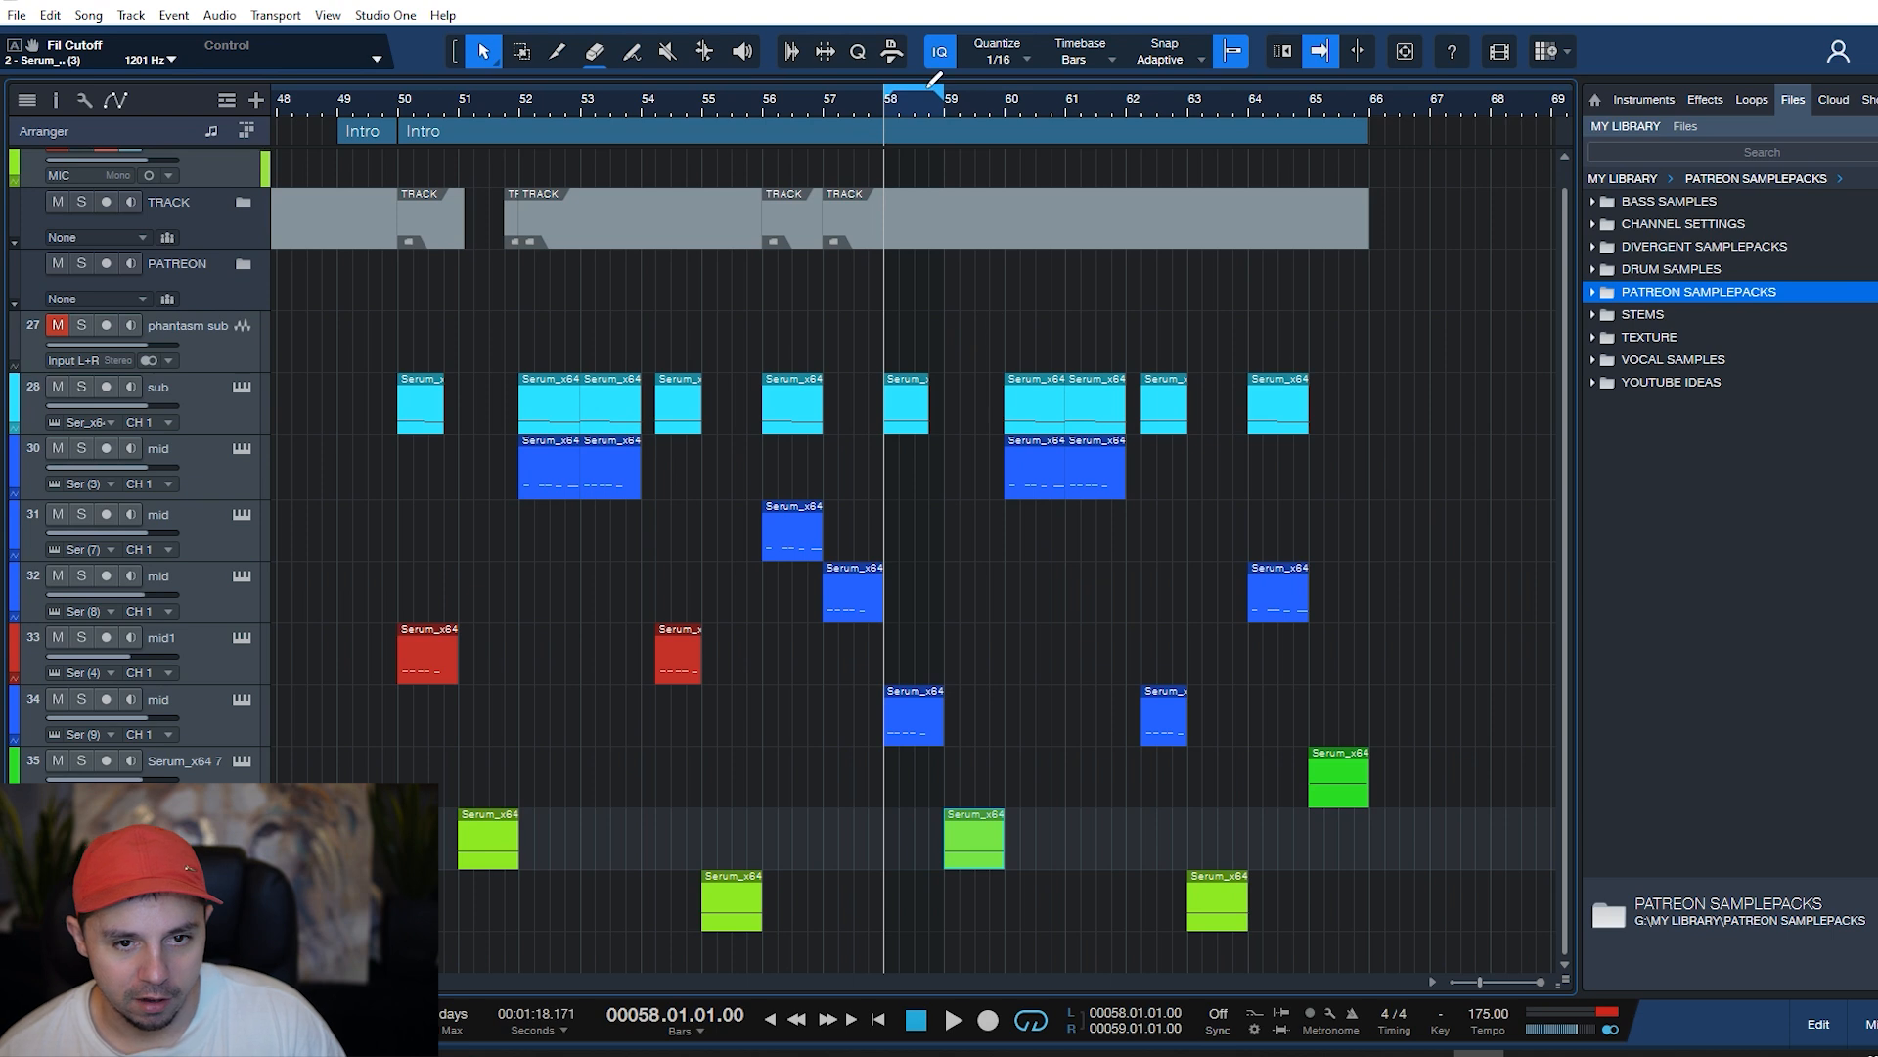
pyautogui.click(84, 700)
pyautogui.press('space')
pyautogui.press('space')
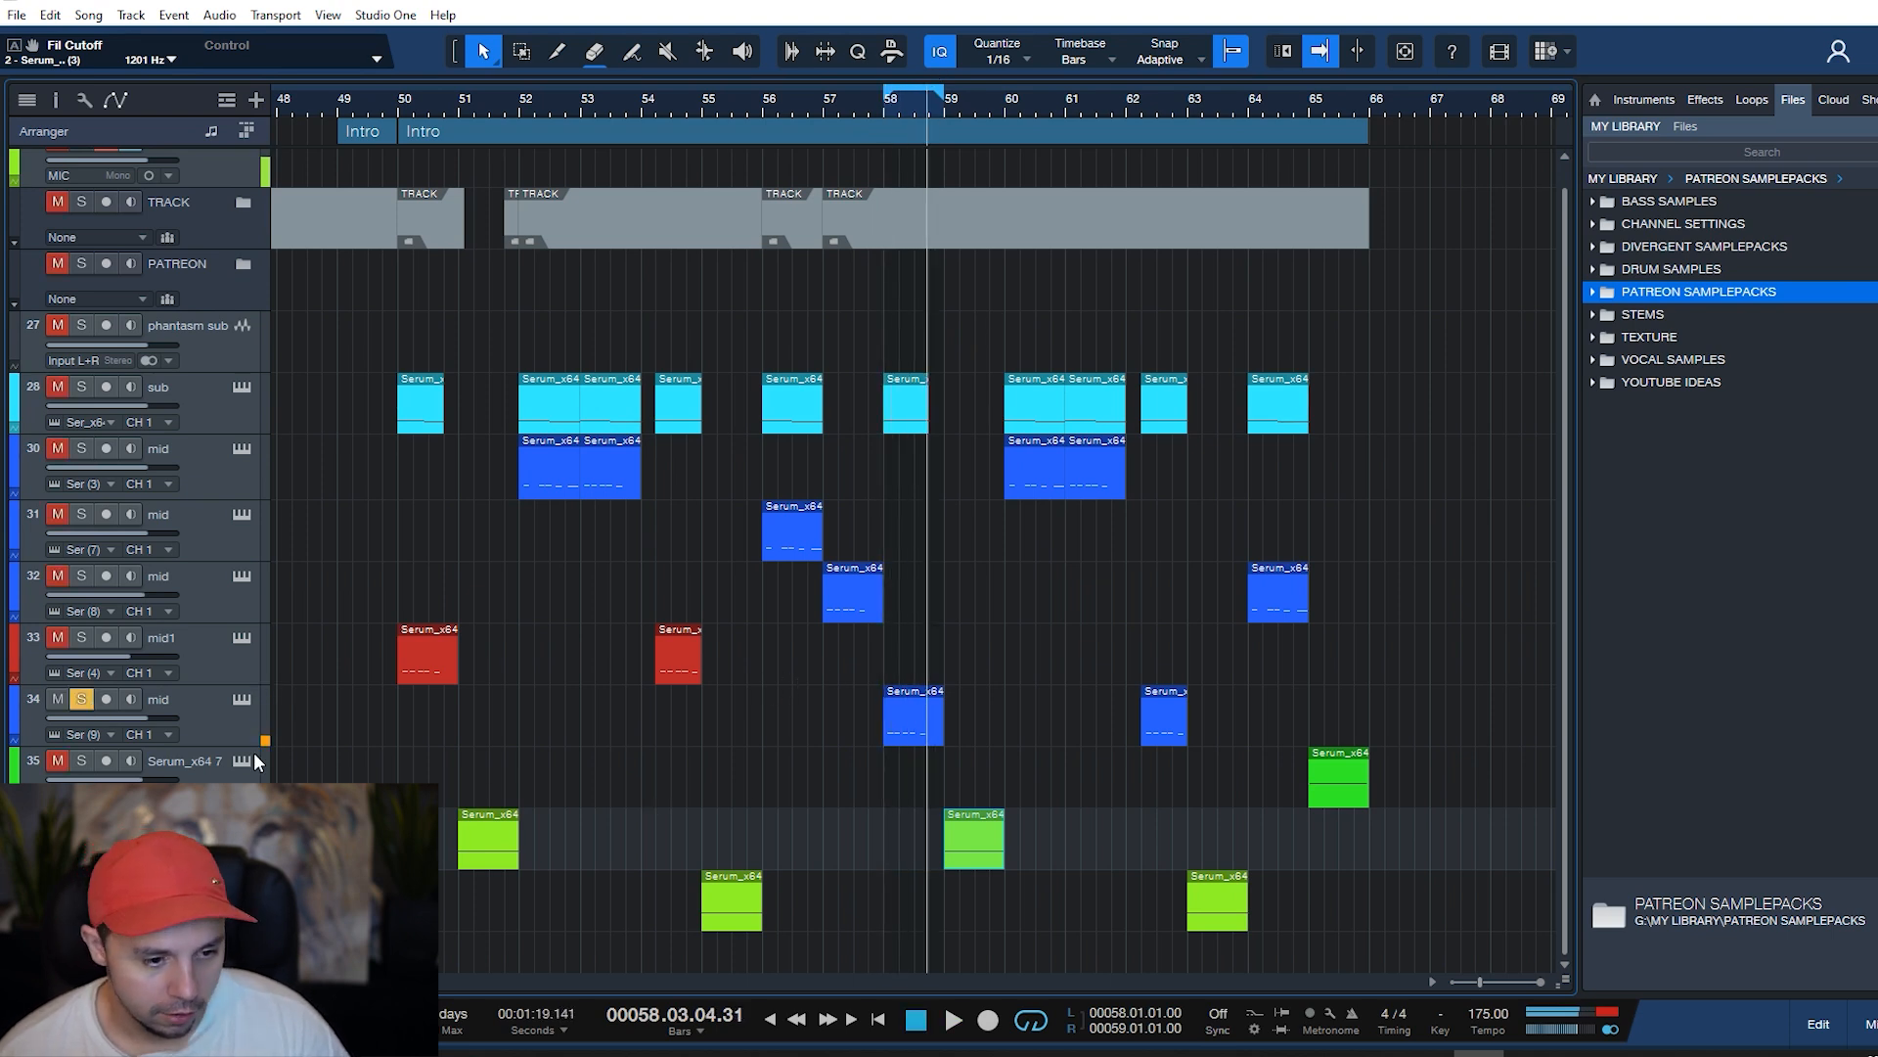
# - Open the Serum patch on track 34 and switch off its OSC B and Sub oscillators
pyautogui.click(242, 697)
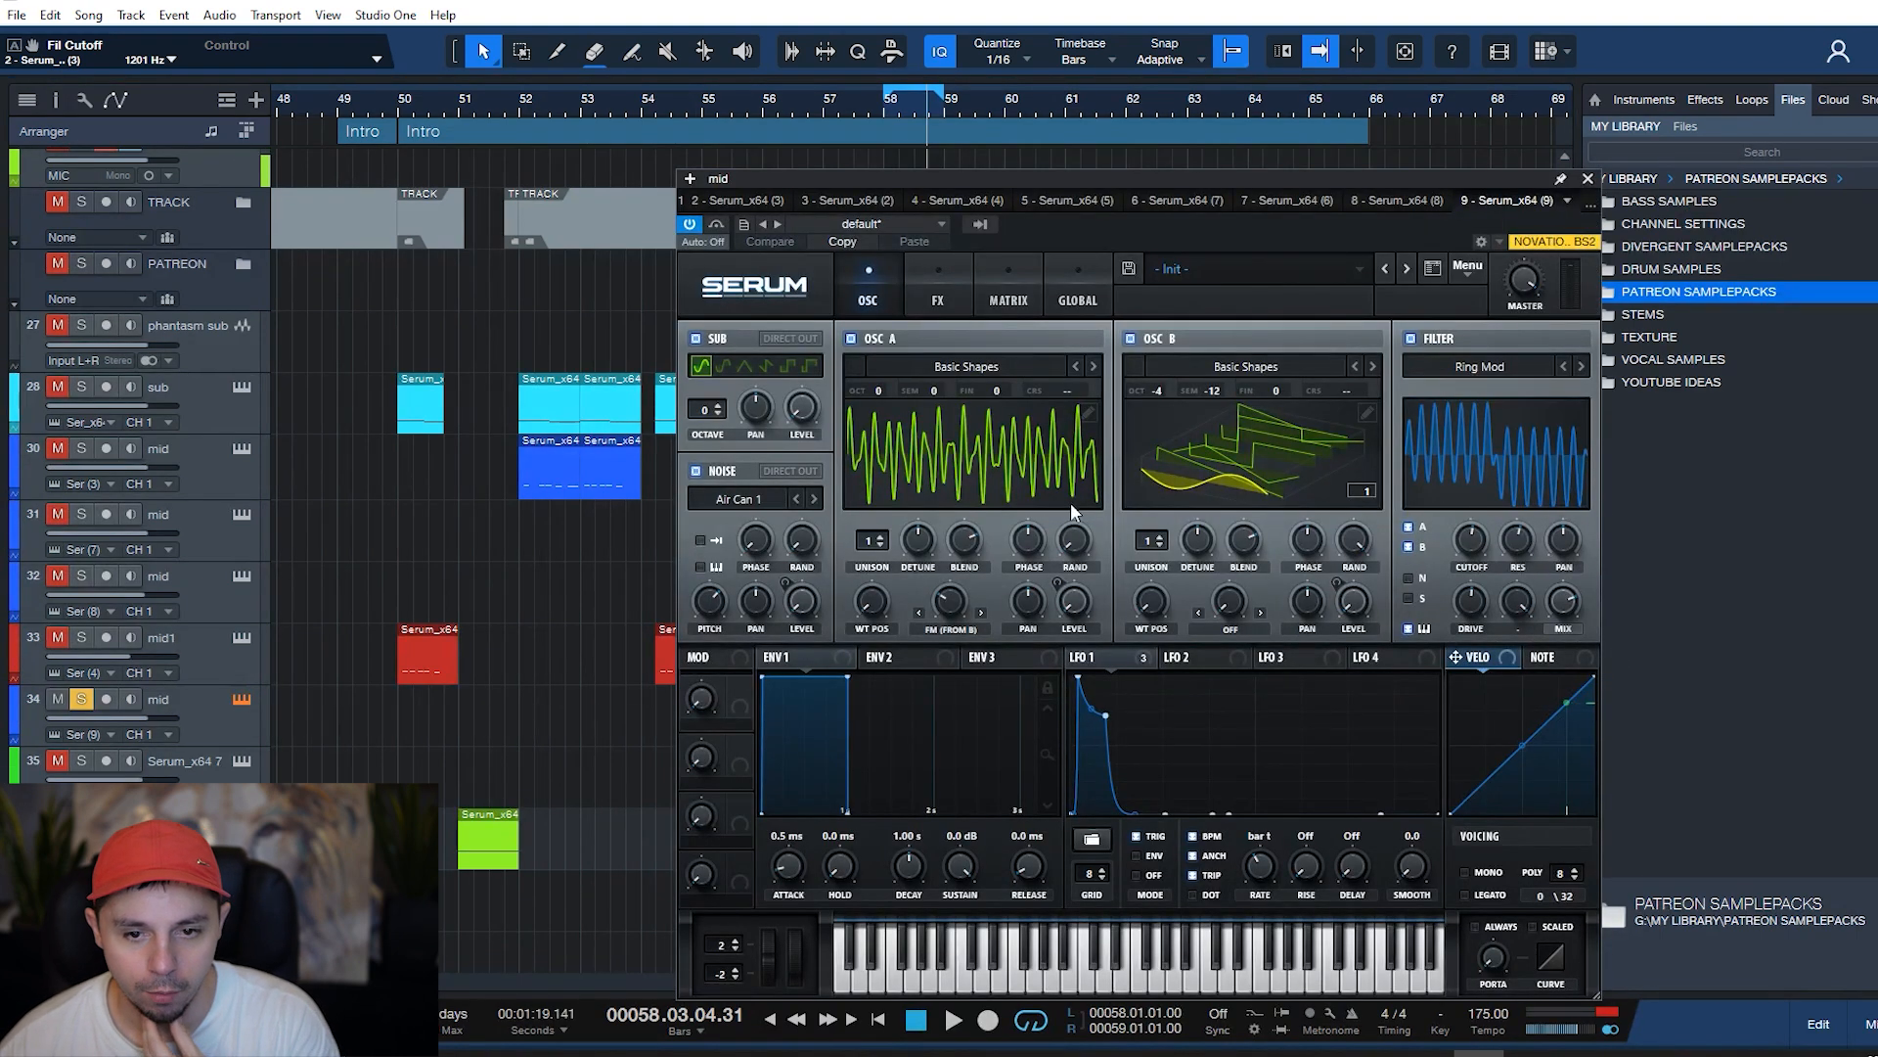
pyautogui.click(1153, 340)
pyautogui.click(706, 341)
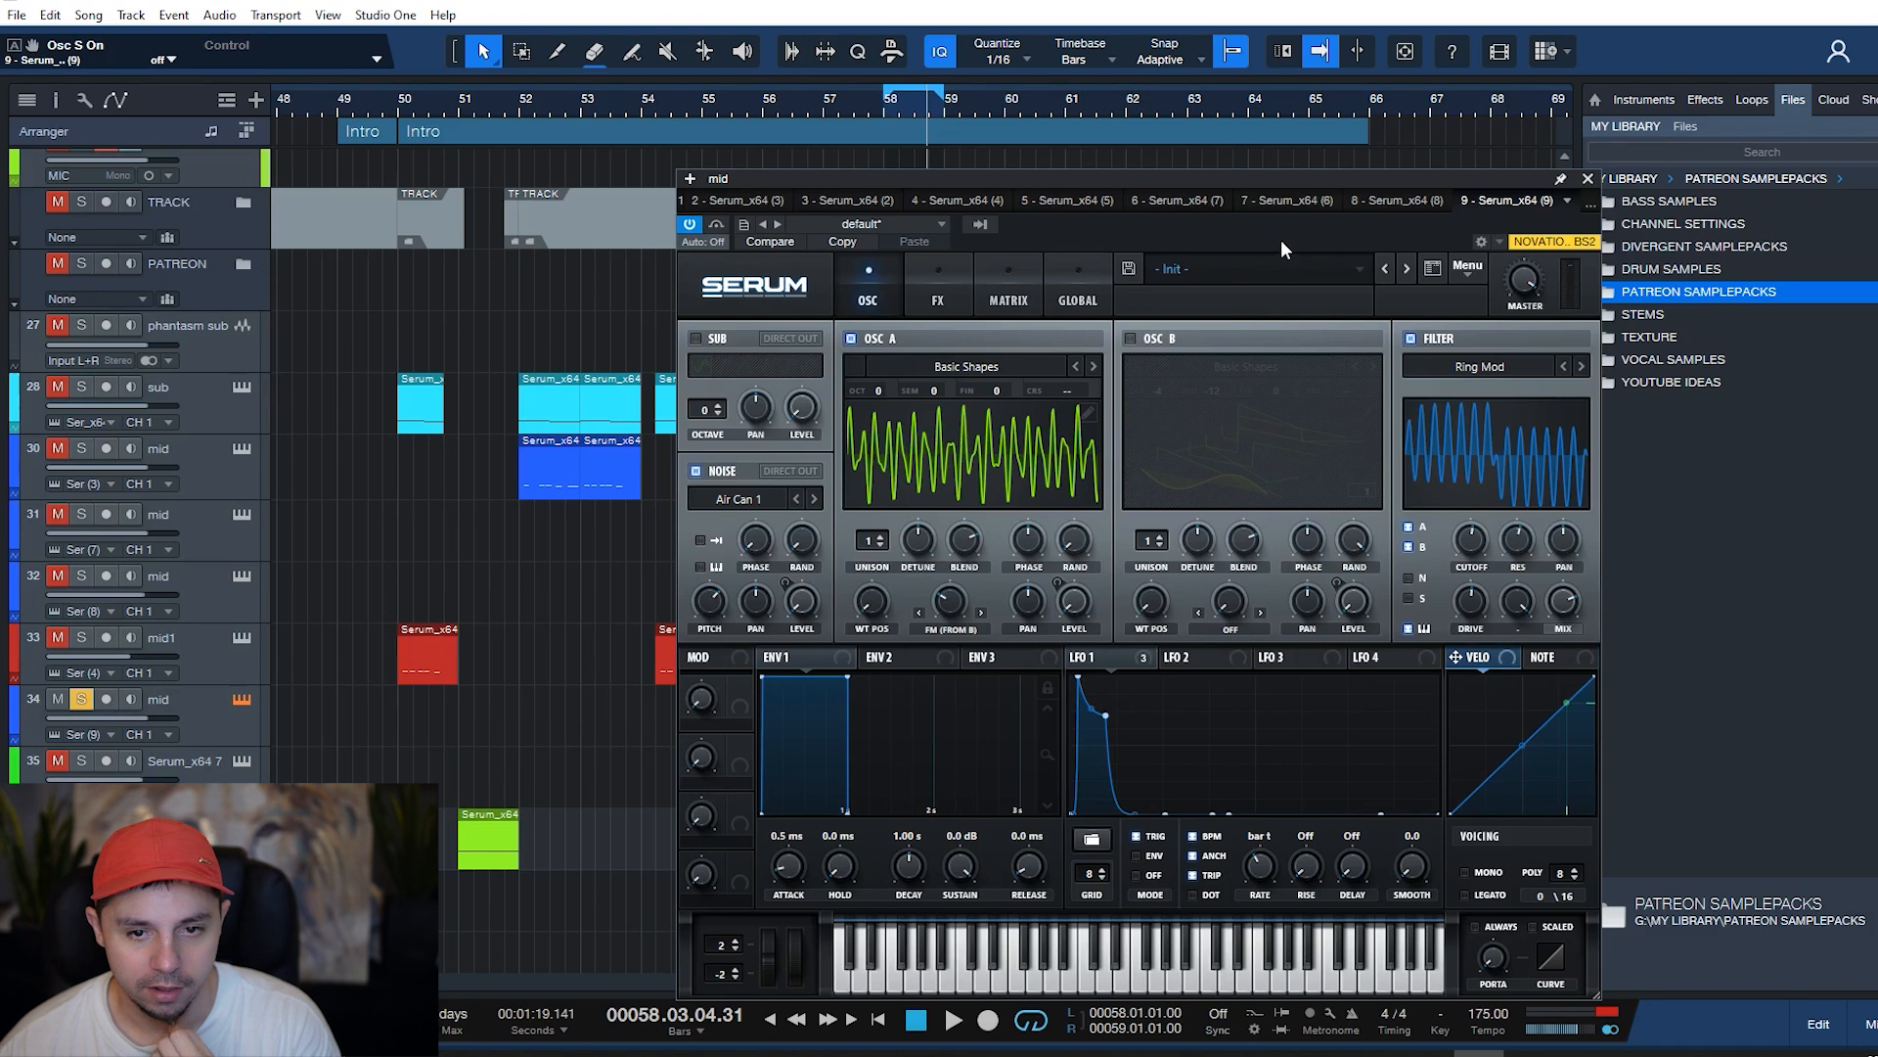
# - Examine the oscillators and effects of the Serum patch on track 33 mid1, and close Serum
pyautogui.click(207, 680)
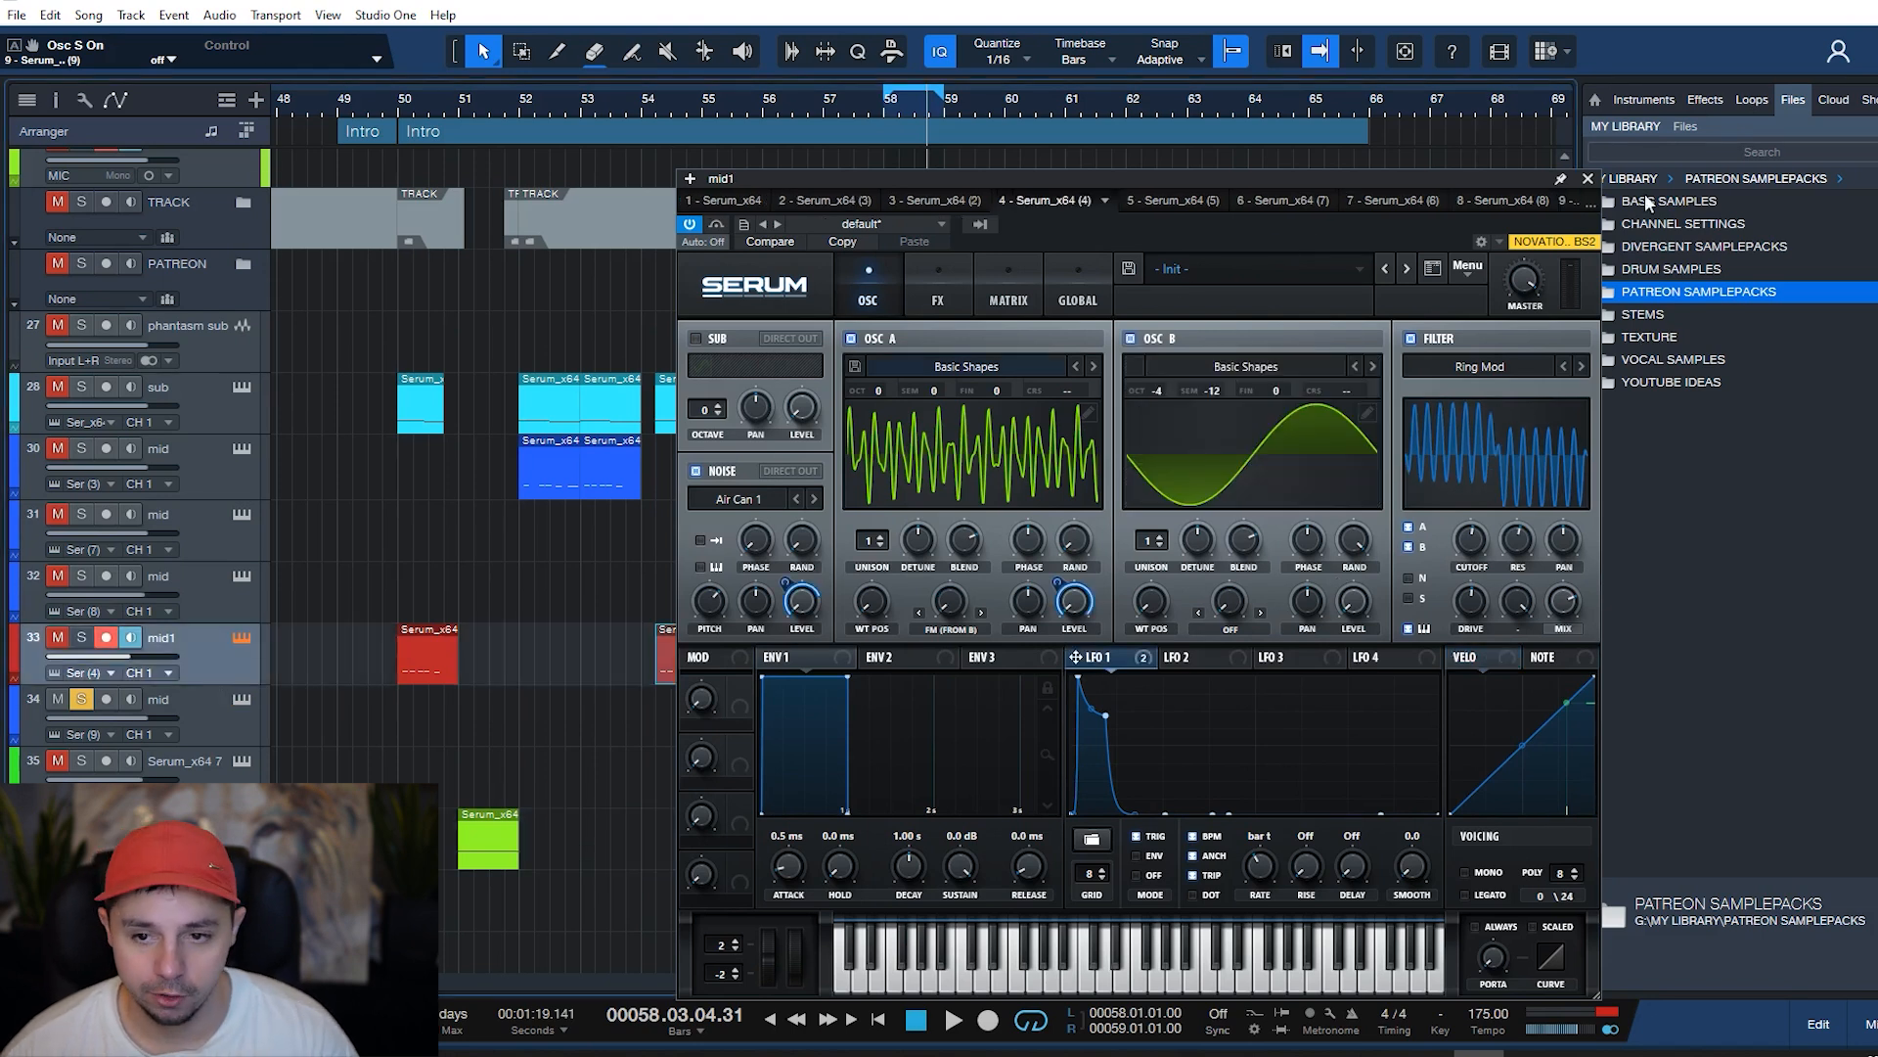
pyautogui.click(924, 279)
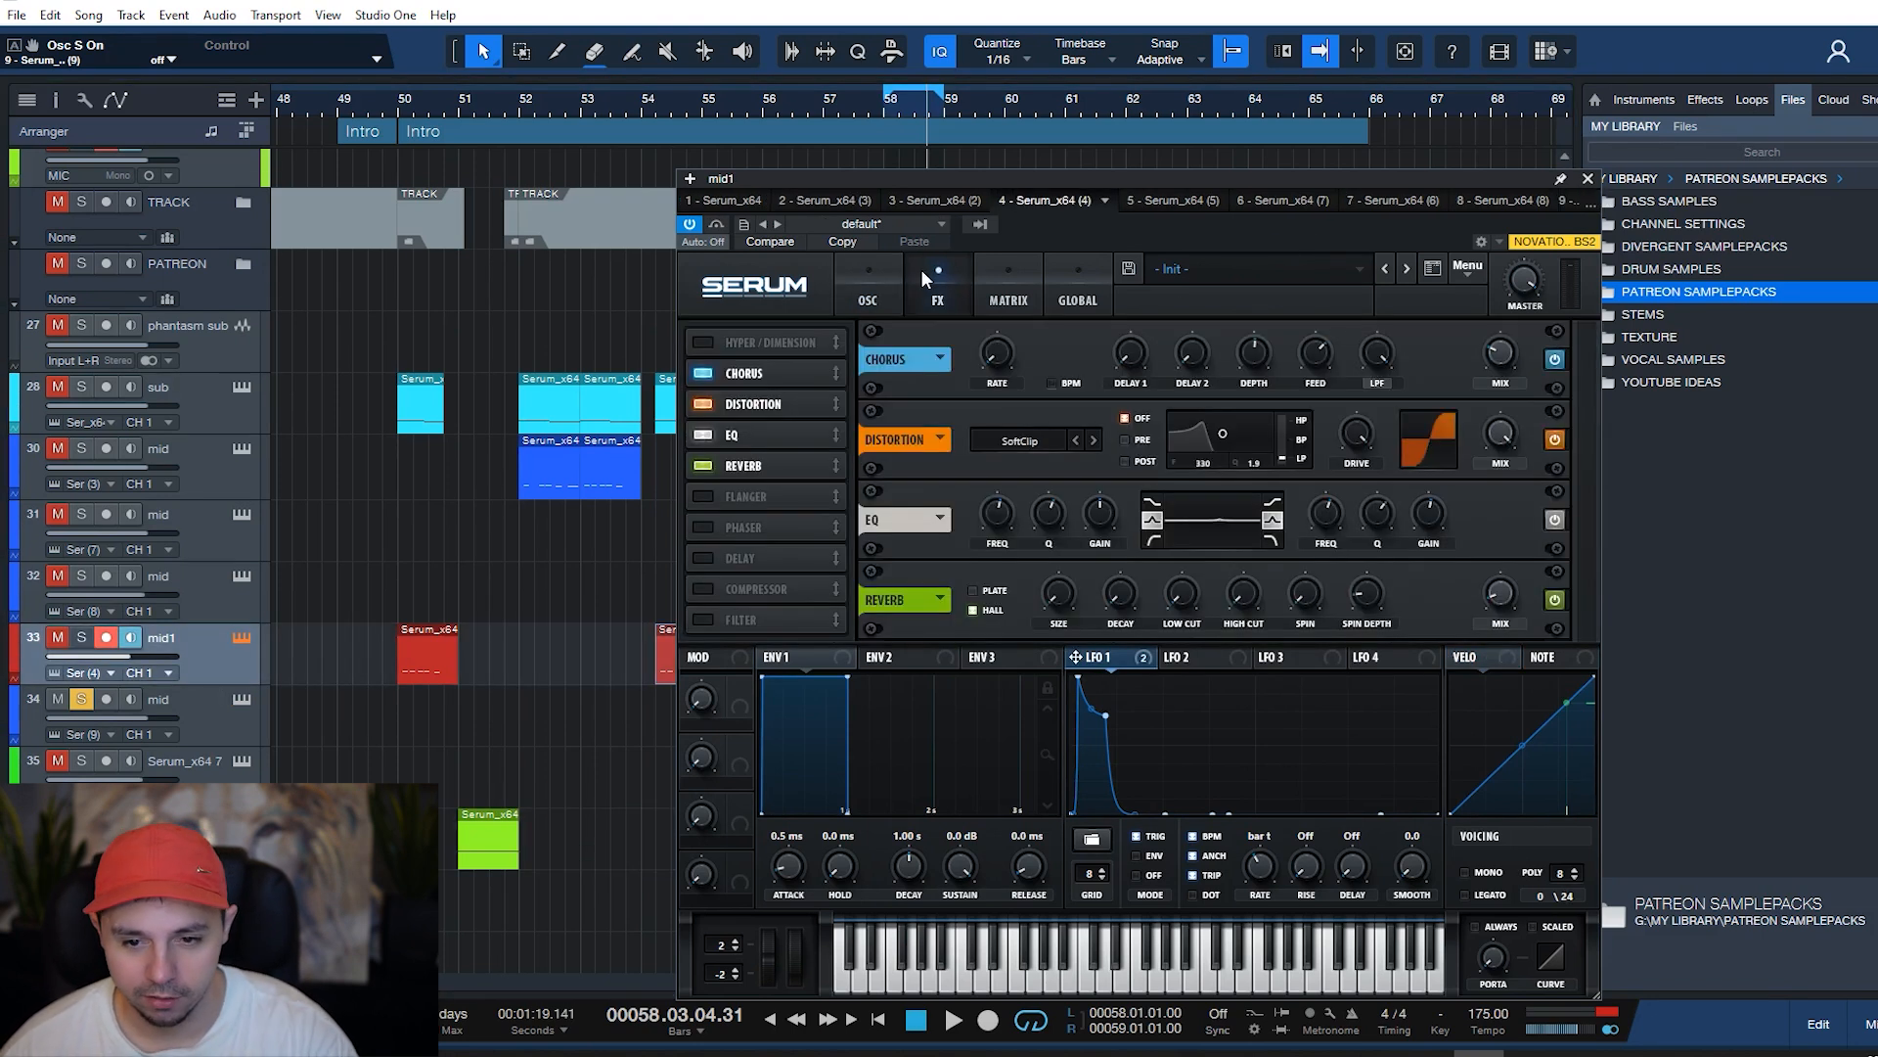
pyautogui.click(866, 293)
pyautogui.click(1588, 179)
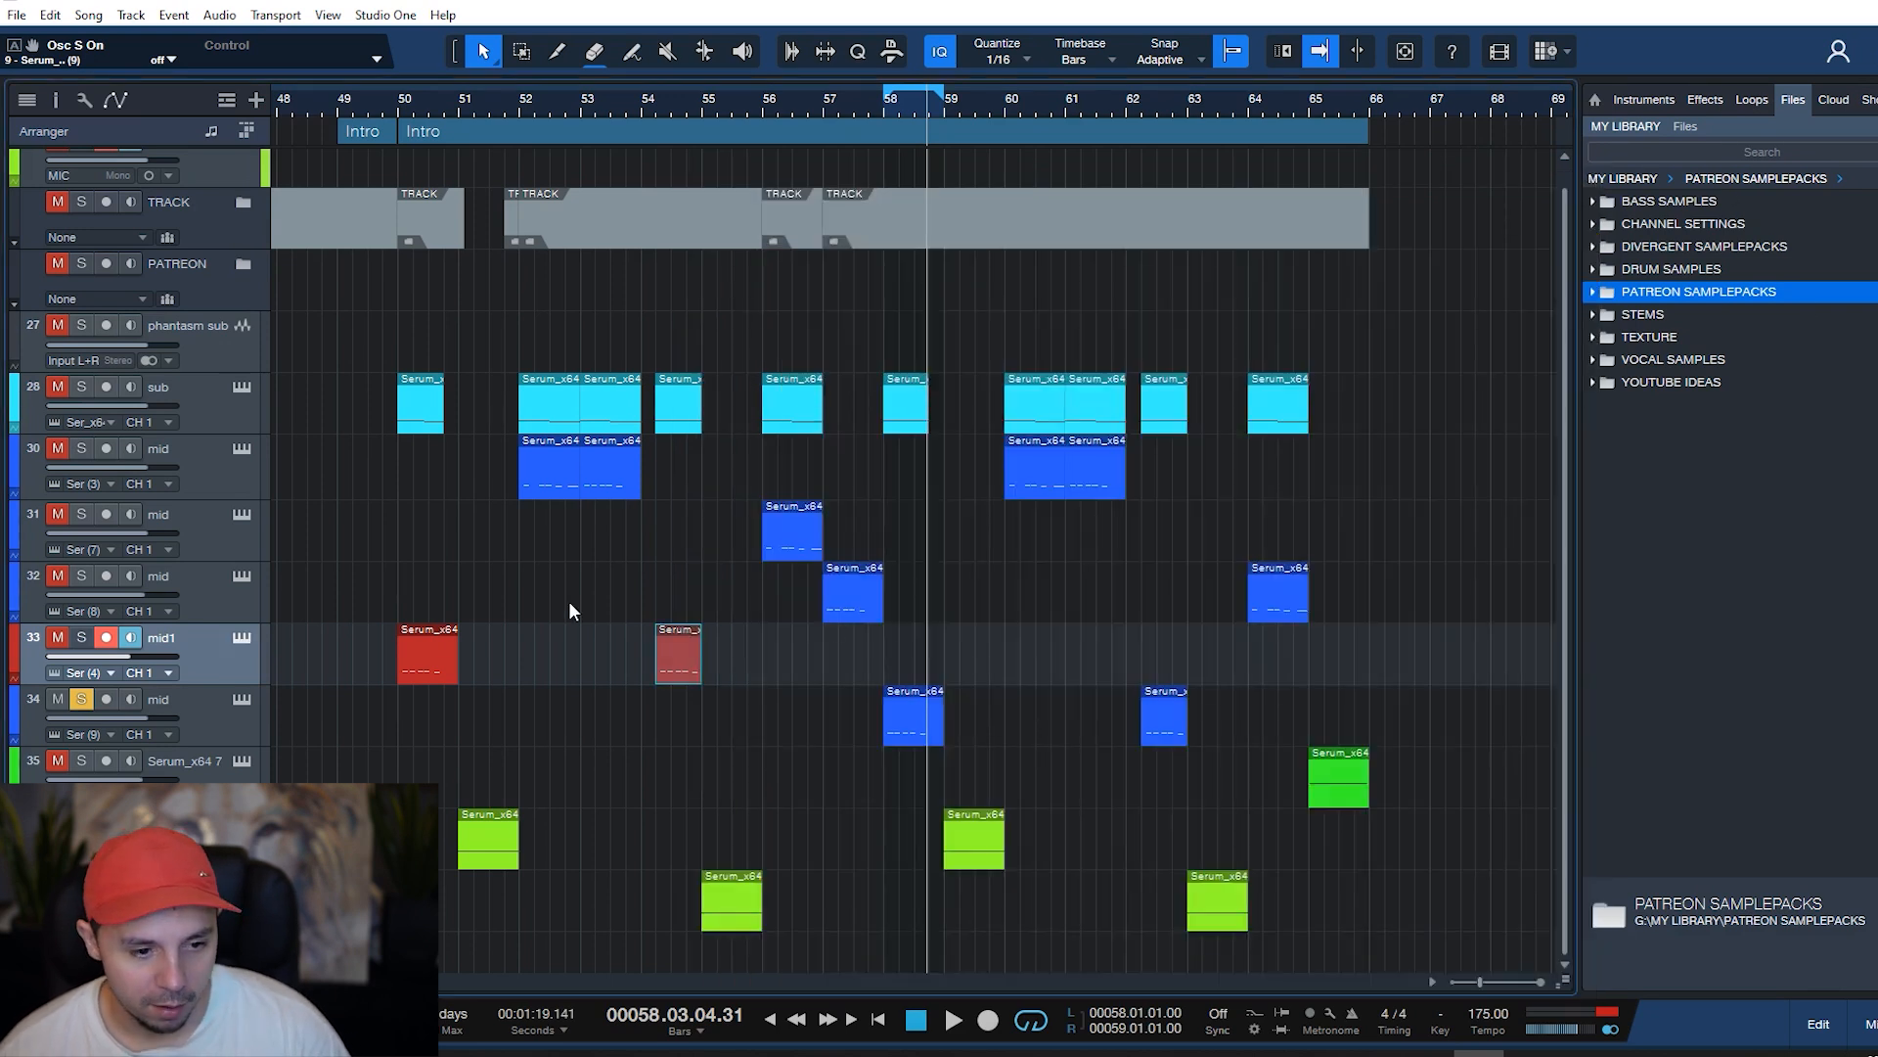
# - Show the soloed track 34 mid layer in the mixer and look over its insert chain
pyautogui.click(440, 670)
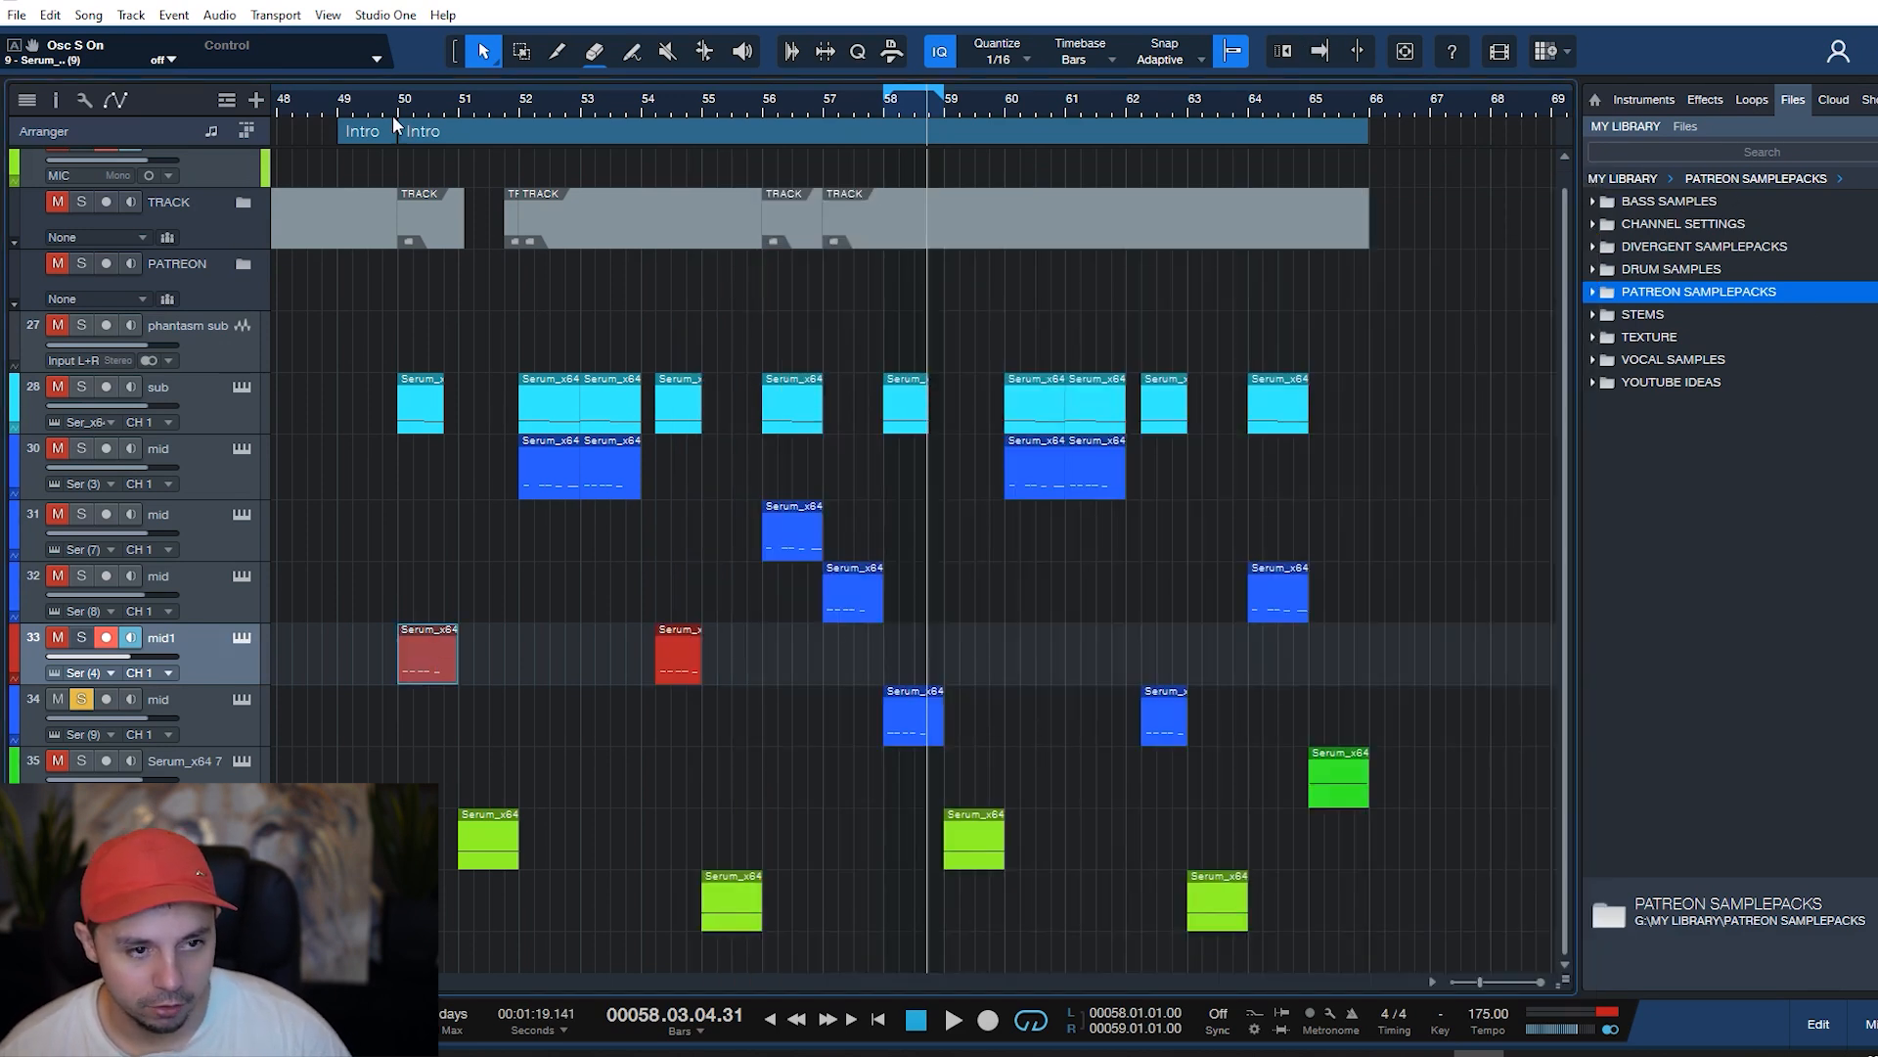
pyautogui.press('w')
pyautogui.press('w')
pyautogui.press('w')
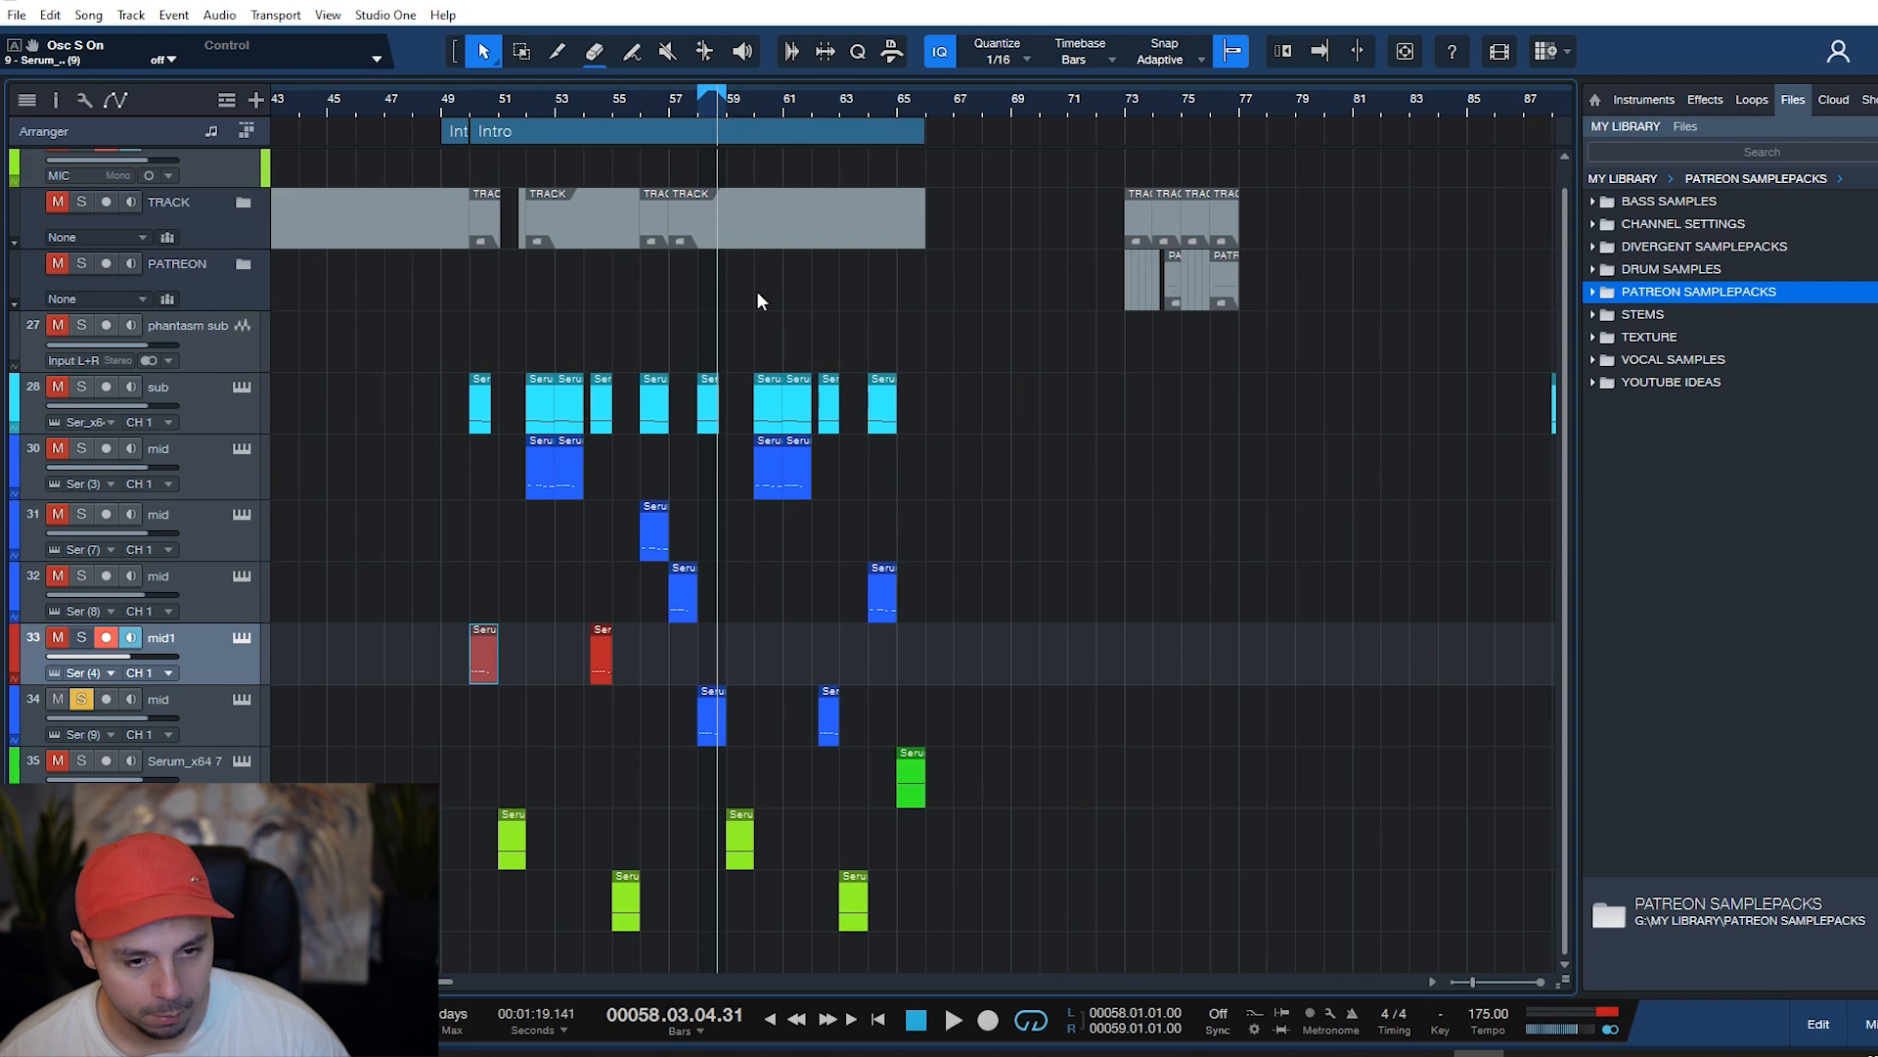
pyautogui.click(243, 725)
pyautogui.press('F3')
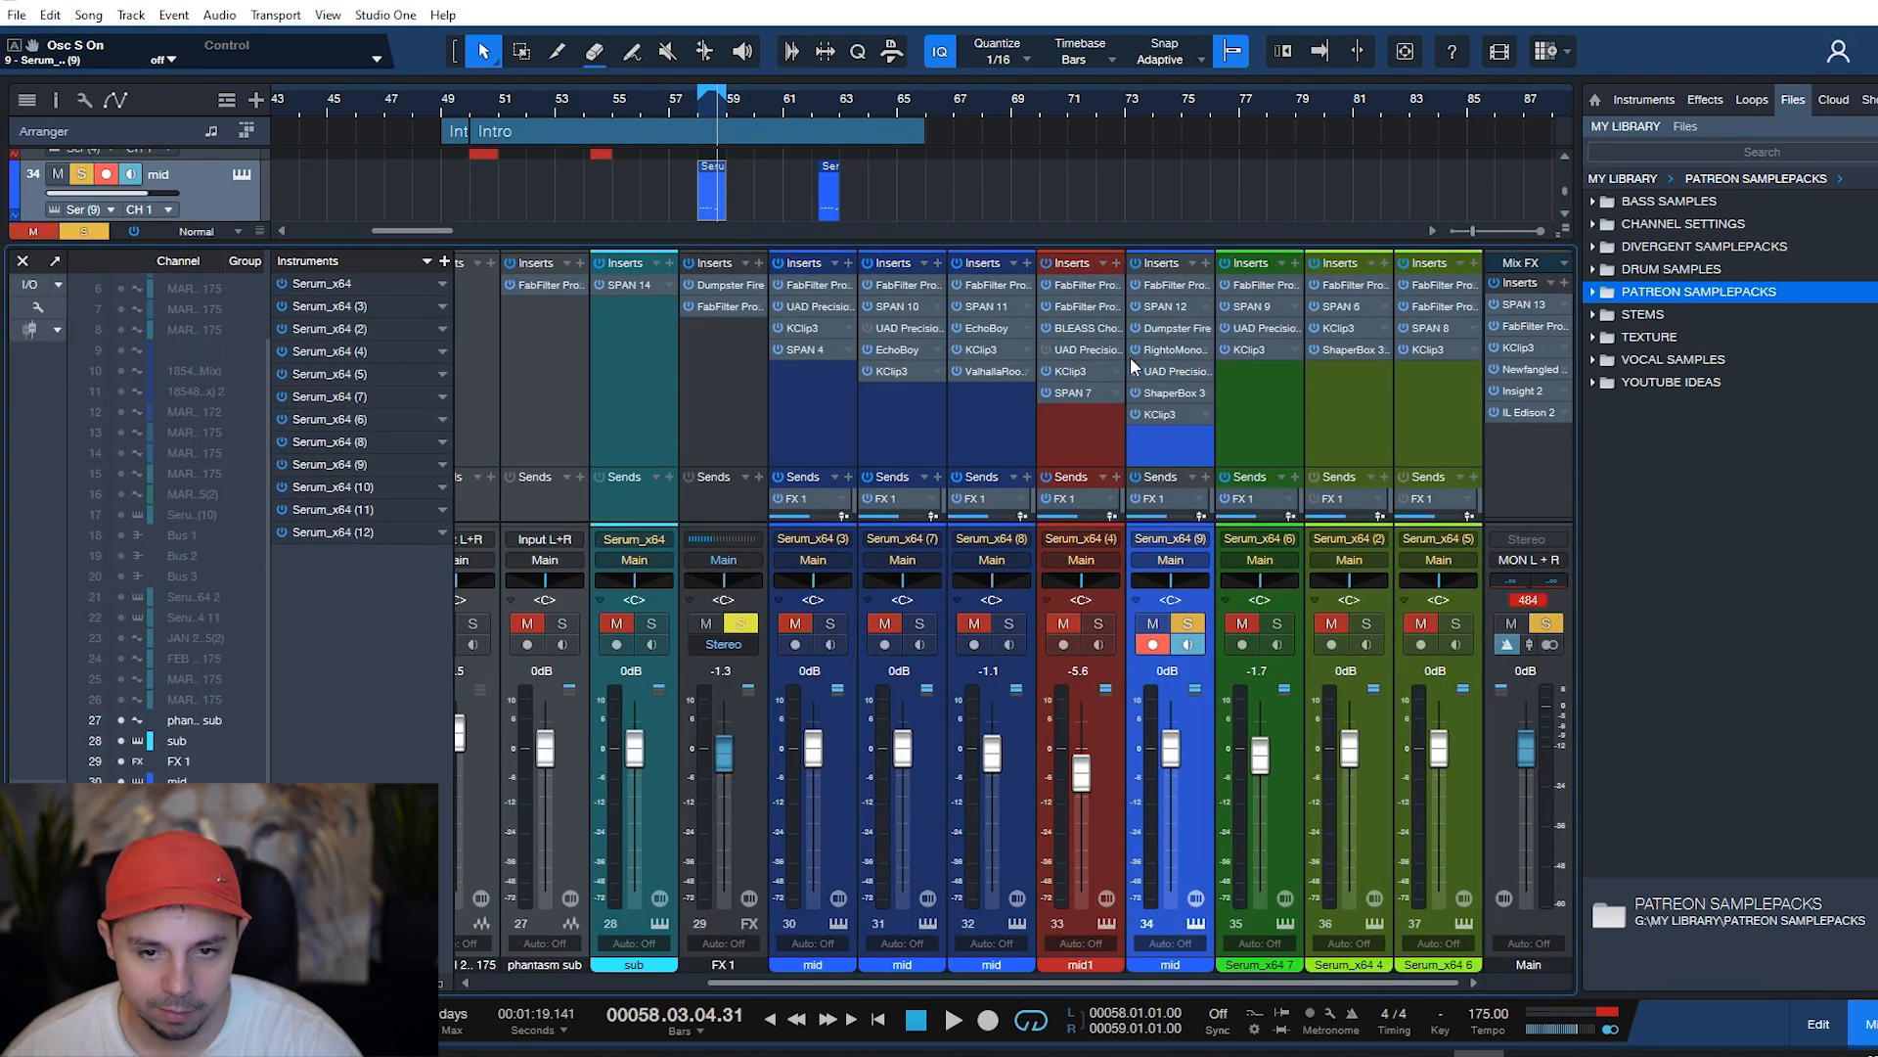
pyautogui.click(86, 235)
pyautogui.click(78, 174)
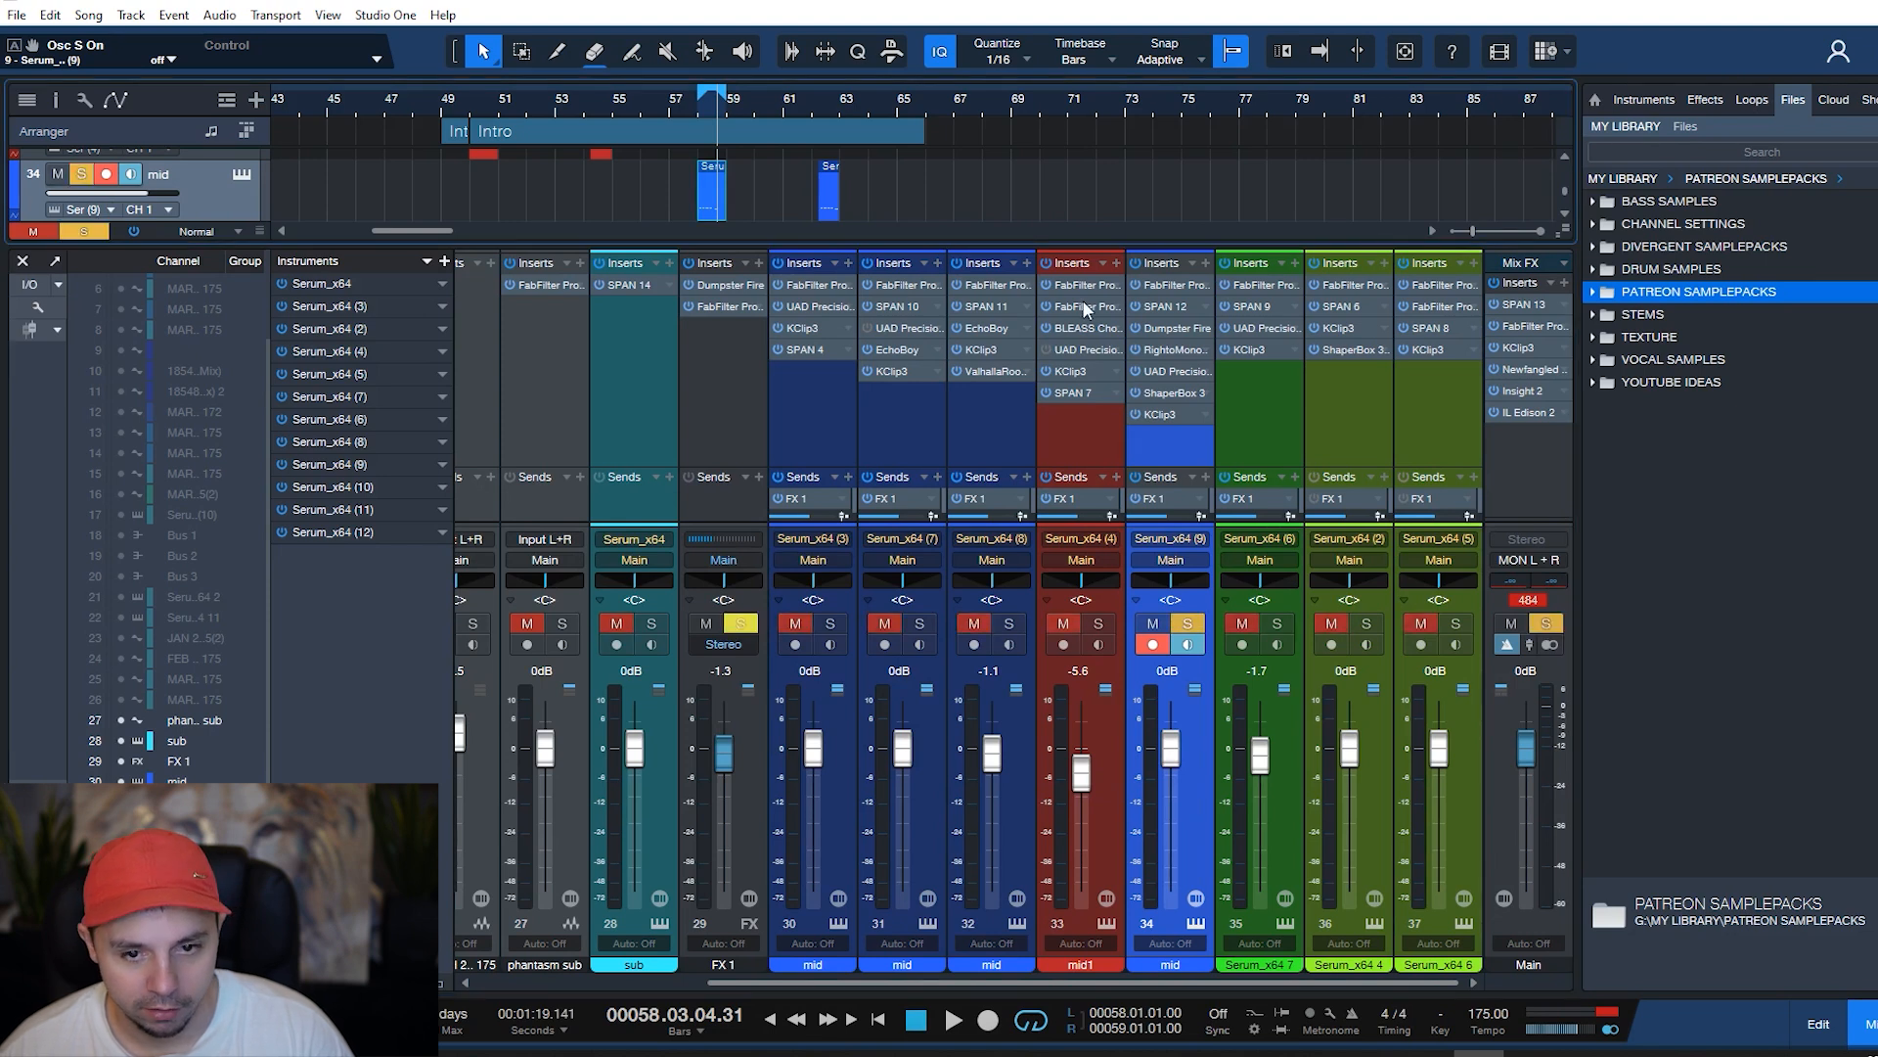
# - Bypass the effect inserts on channel 34 and audition the dry mid layer over bar 58
pyautogui.click(1137, 262)
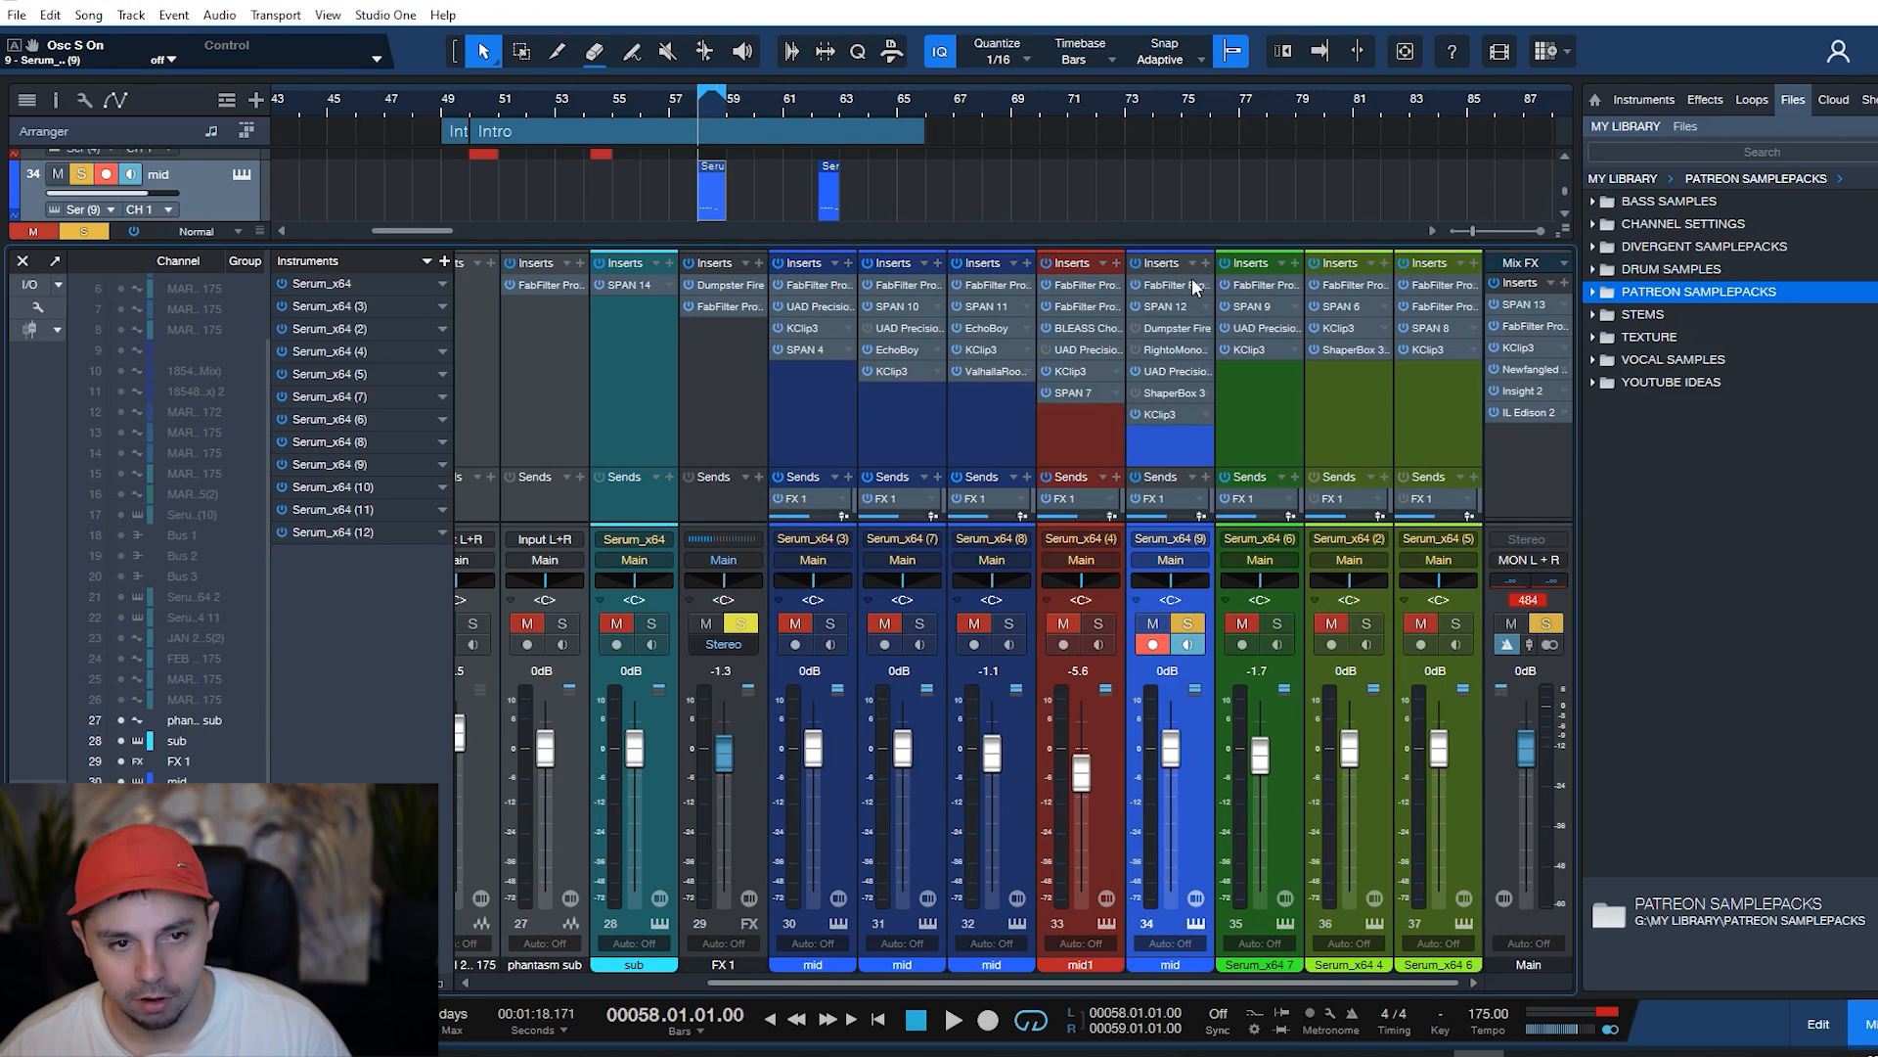
pyautogui.press('f')
pyautogui.press('space')
pyautogui.press('space')
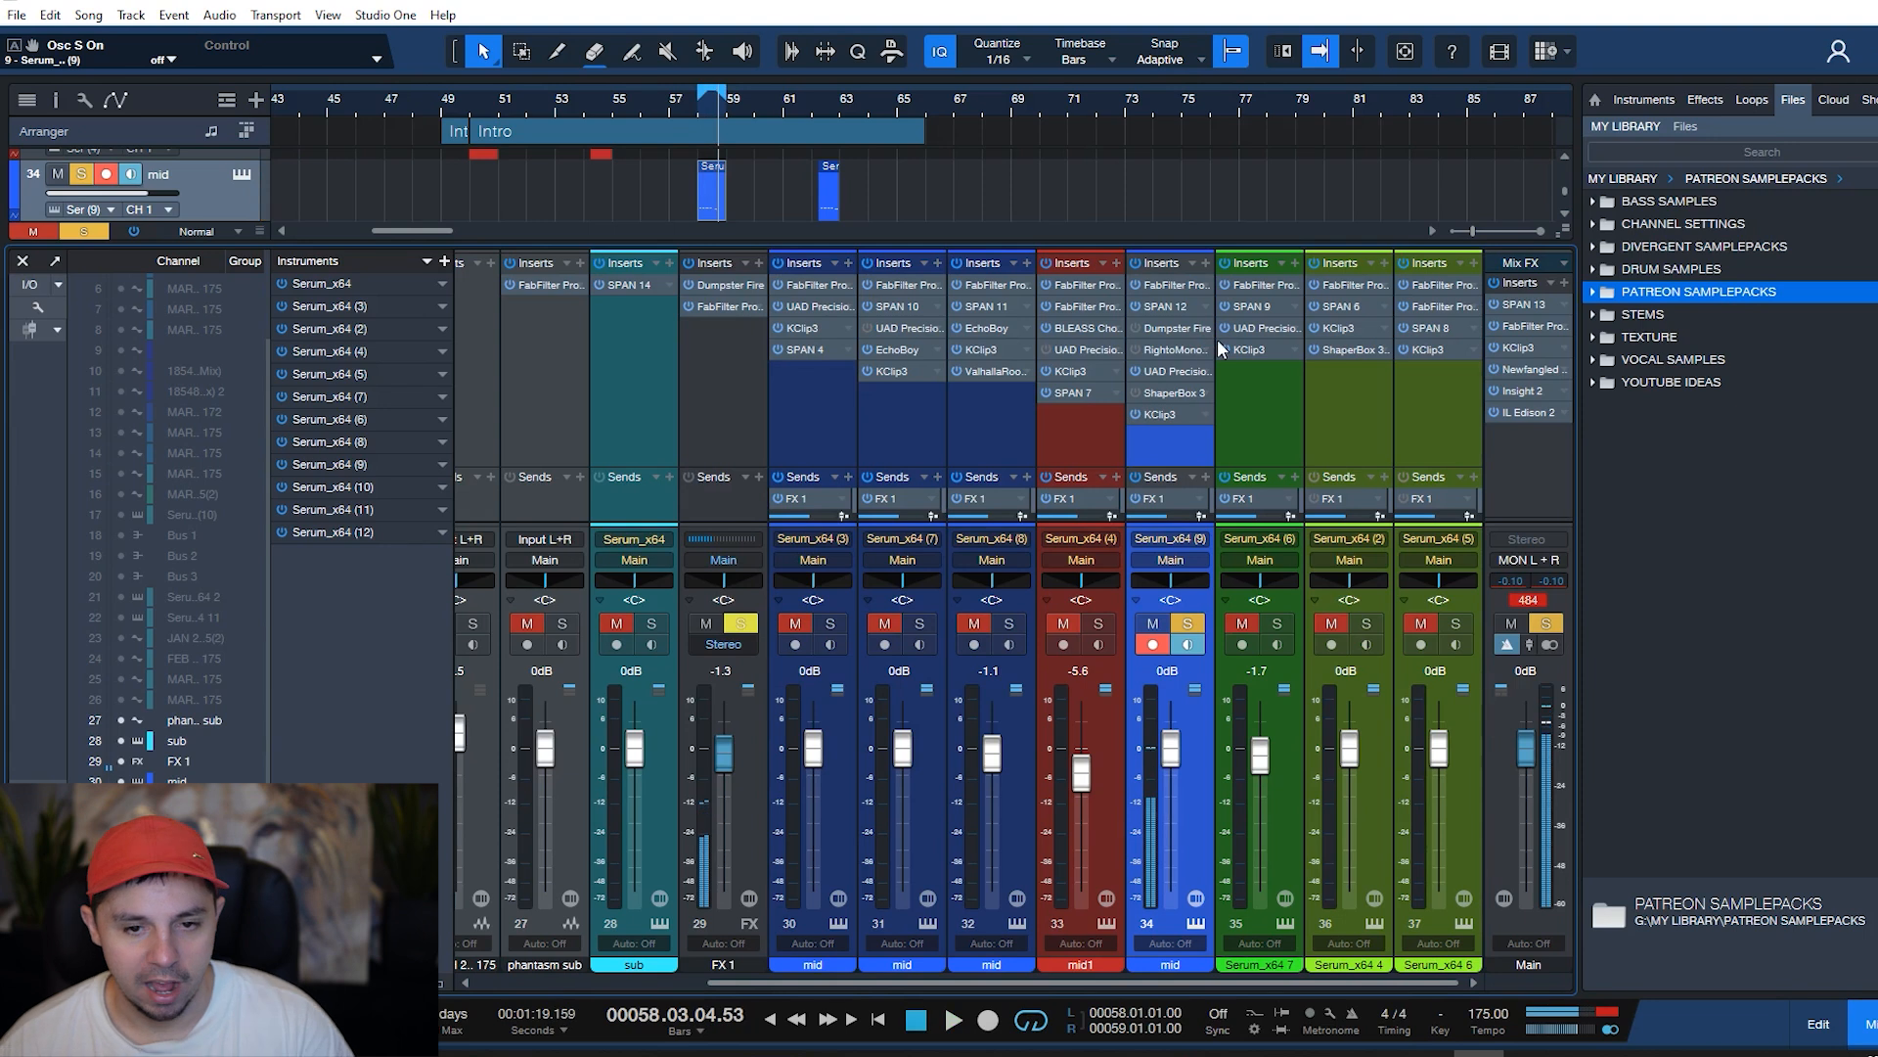
# - Open the Dumpster Fire insert on channel 34 and audition the mid layer over bar 58
pyautogui.click(1155, 326)
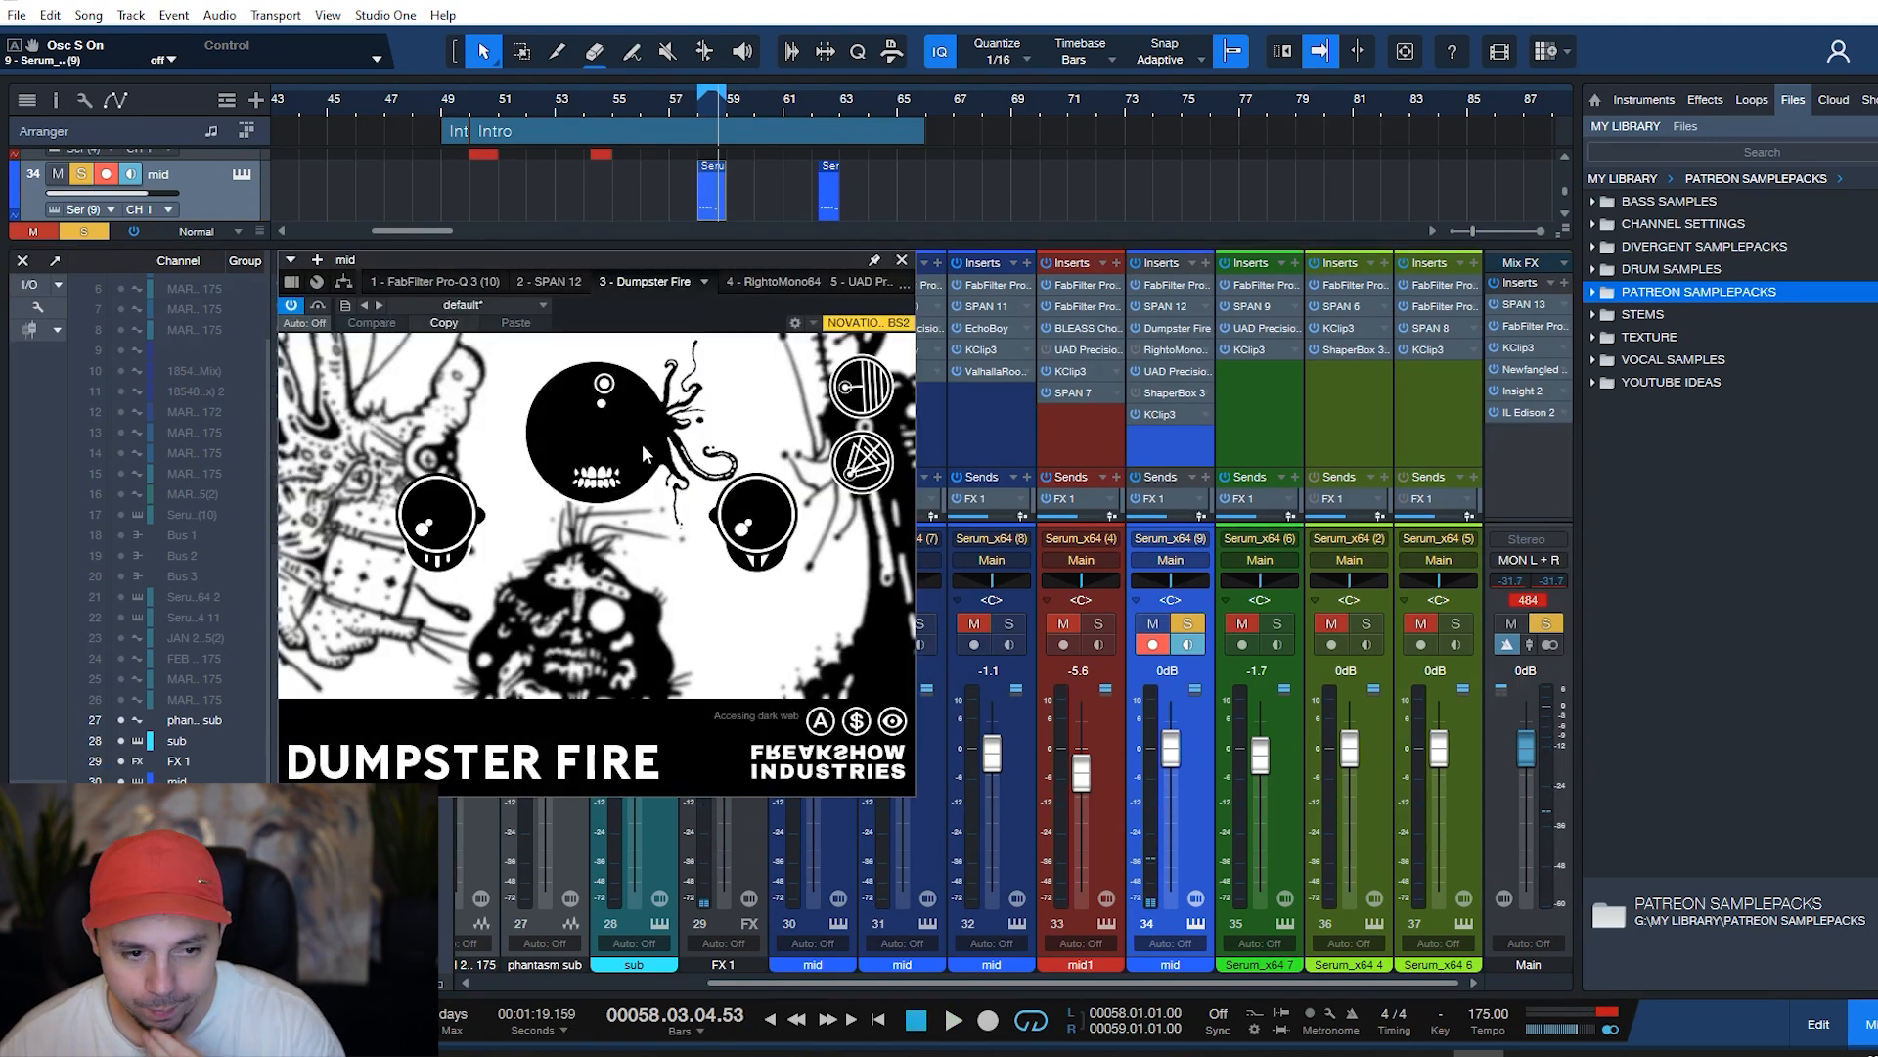
pyautogui.press('space')
pyautogui.press('space')
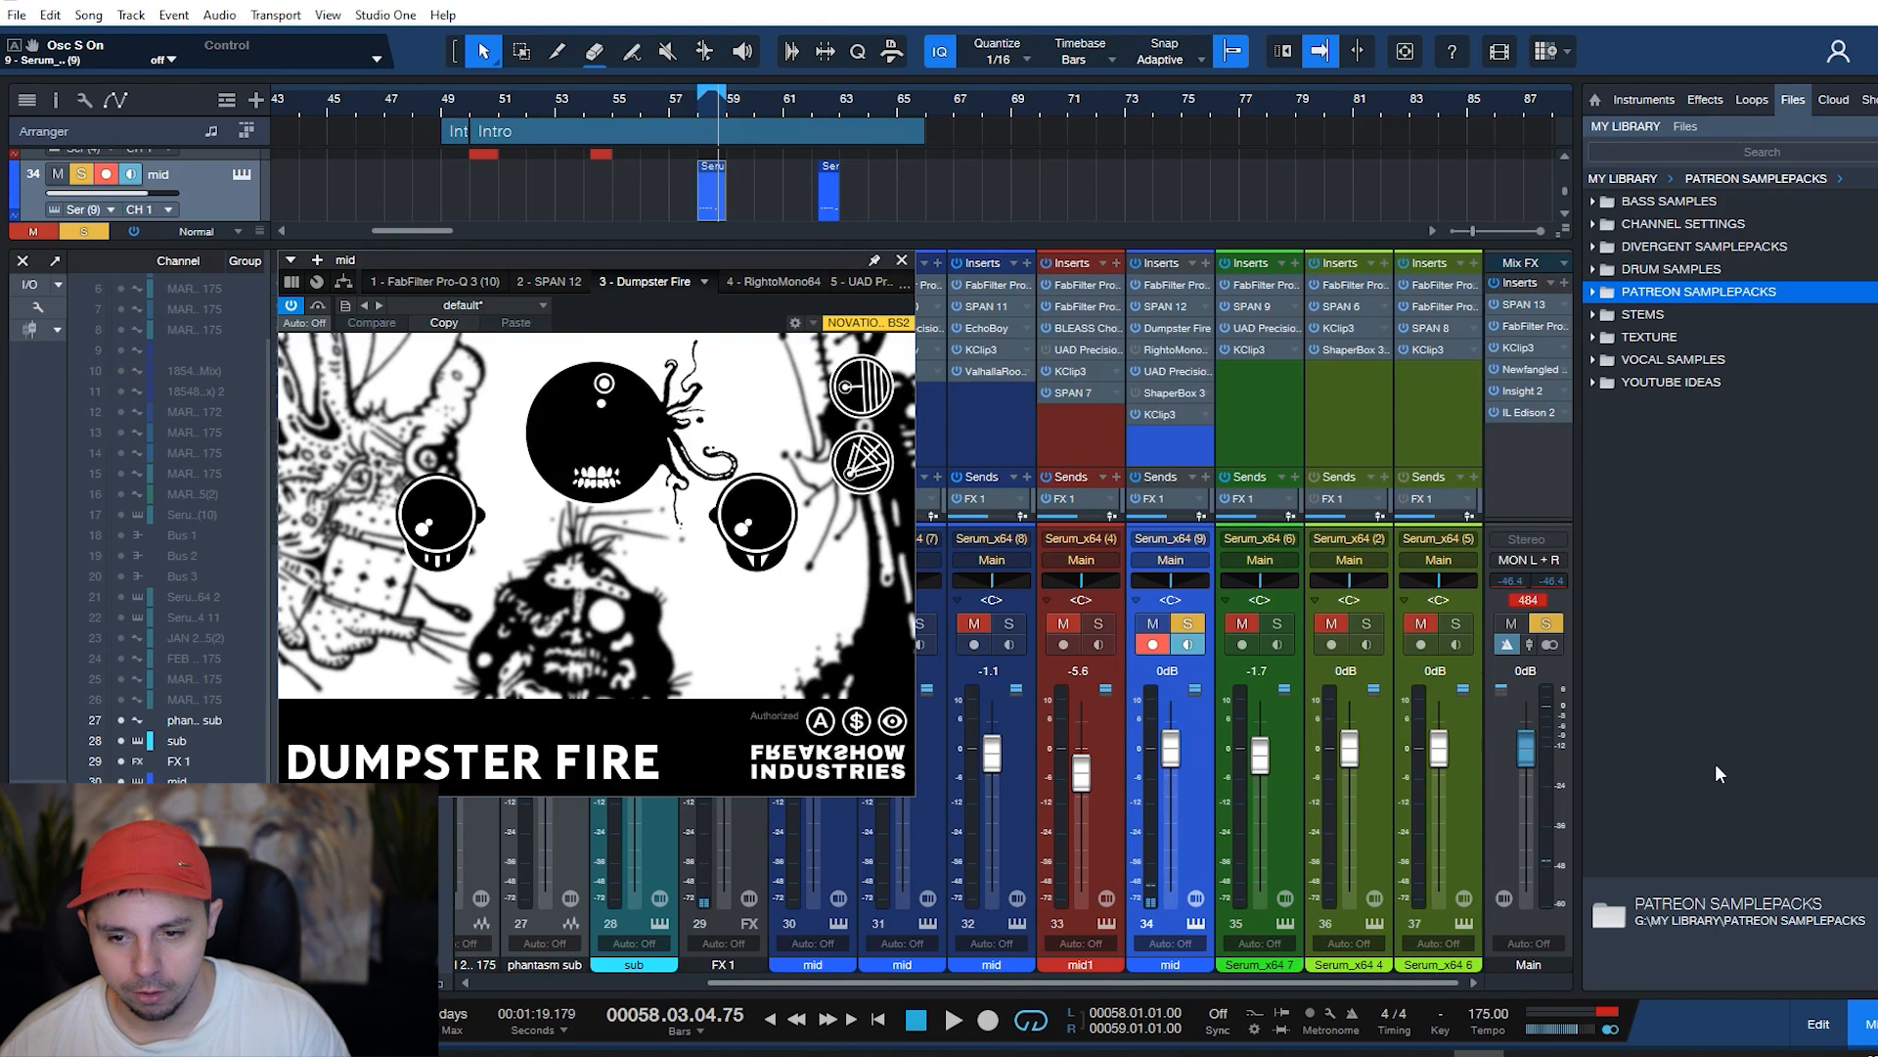
pyautogui.press('space')
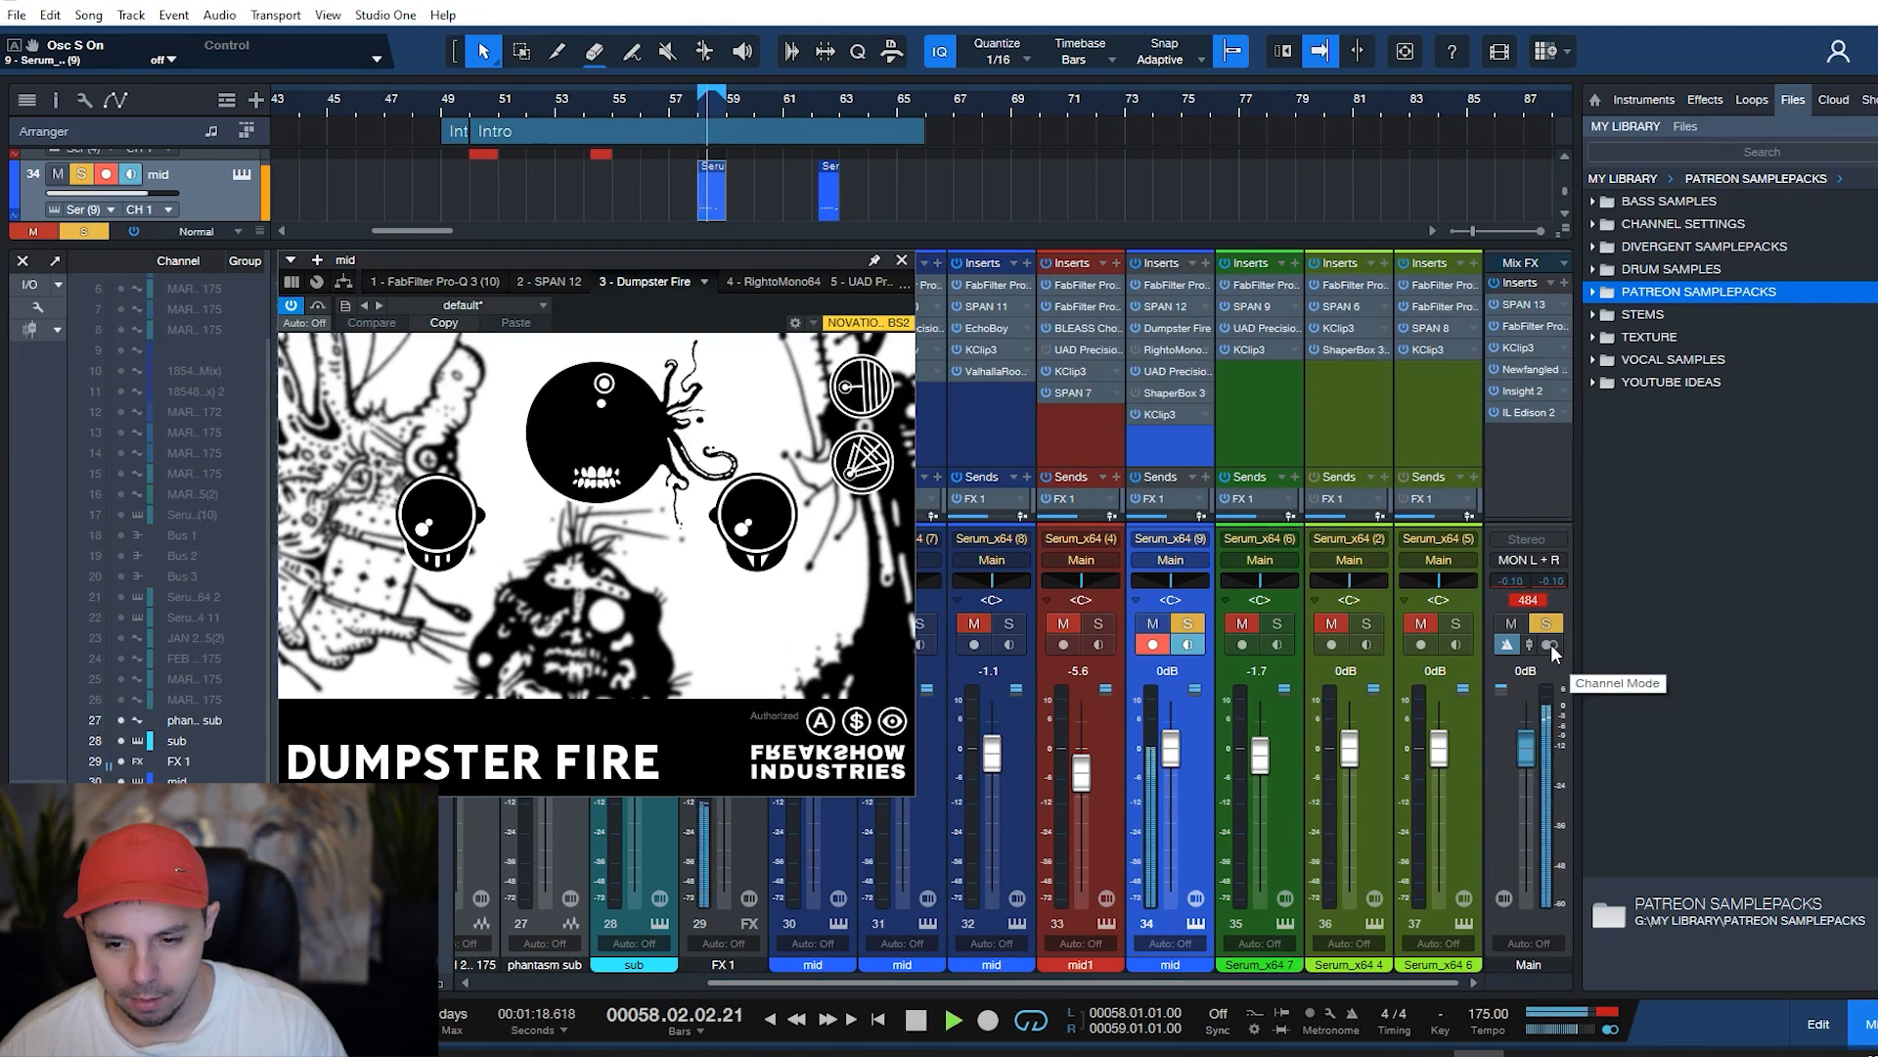
# - Audition the mid layer with the main output summed to mono, restore stereo output, and close Dumpster Fire
pyautogui.click(1551, 643)
pyautogui.press('space')
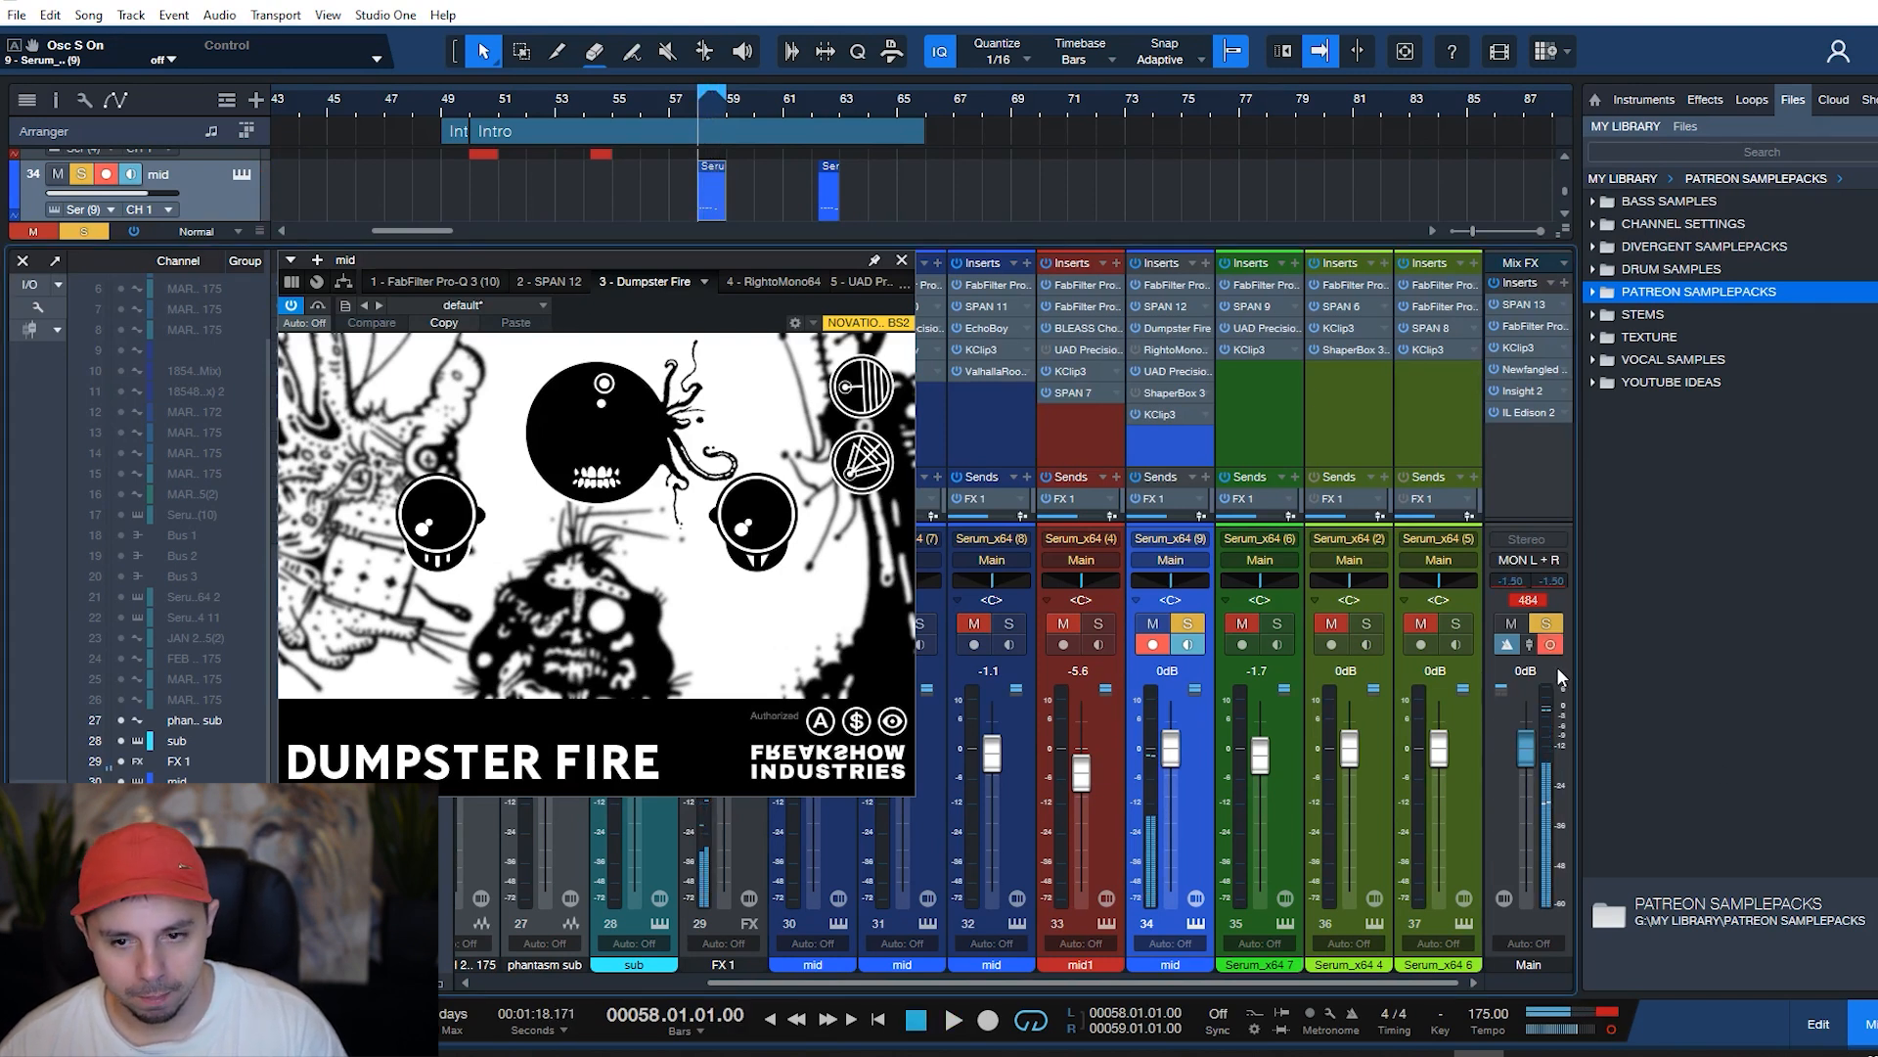
pyautogui.press('space')
pyautogui.click(1552, 645)
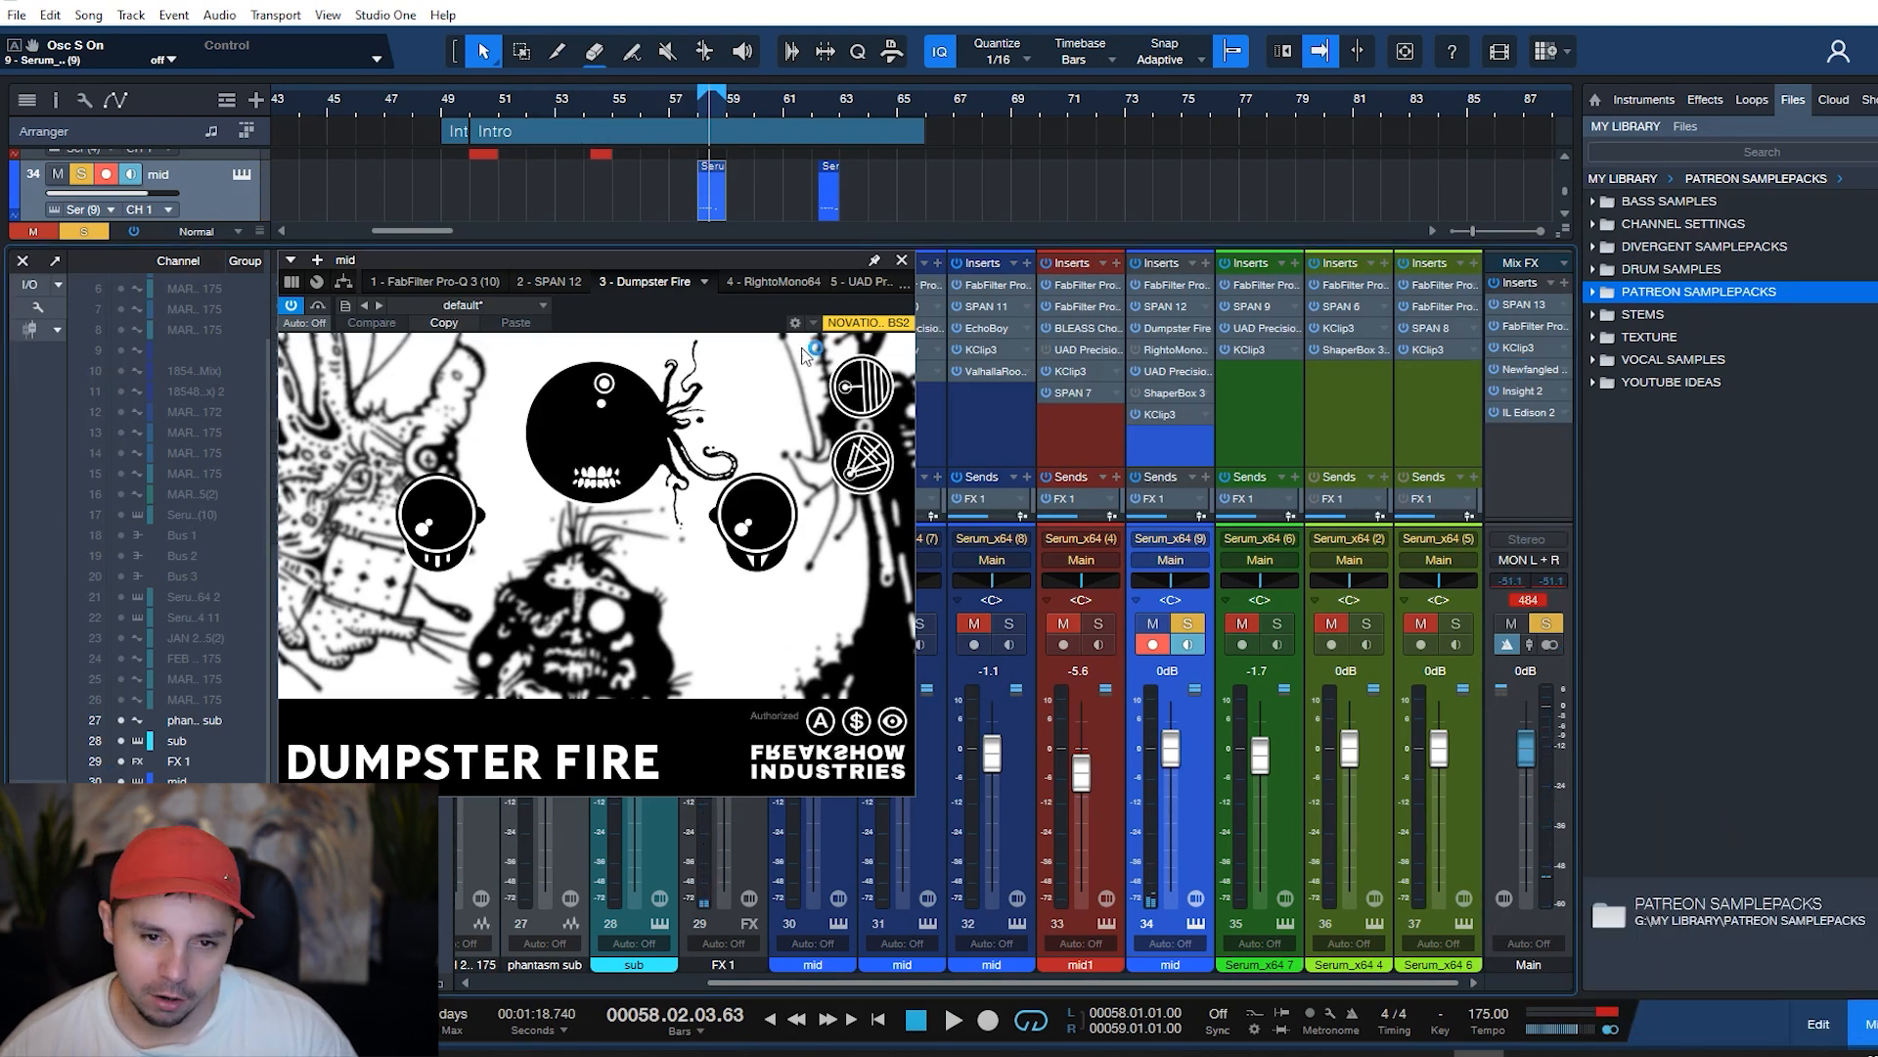
pyautogui.click(901, 259)
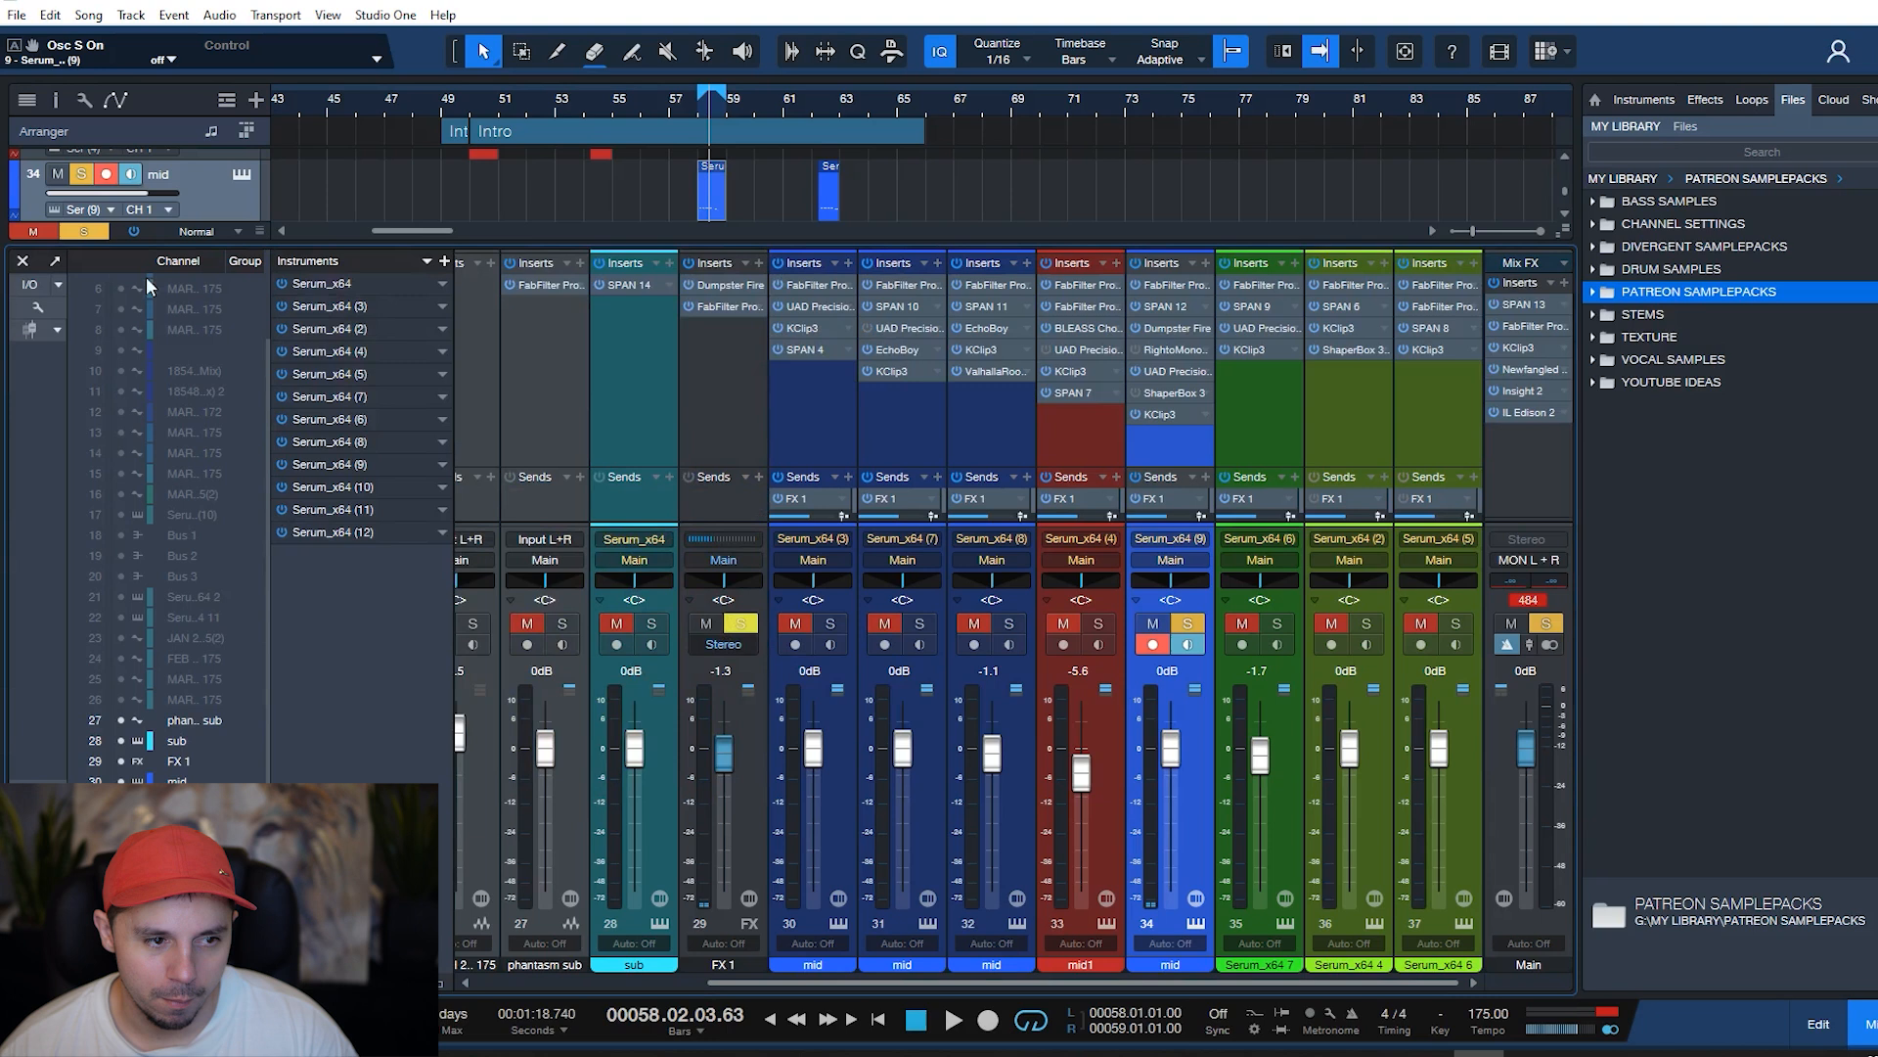
# - Hide the mixer, examine the oscillators of the Serum patch on track 34, and close Serum
pyautogui.click(24, 262)
pyautogui.press('space')
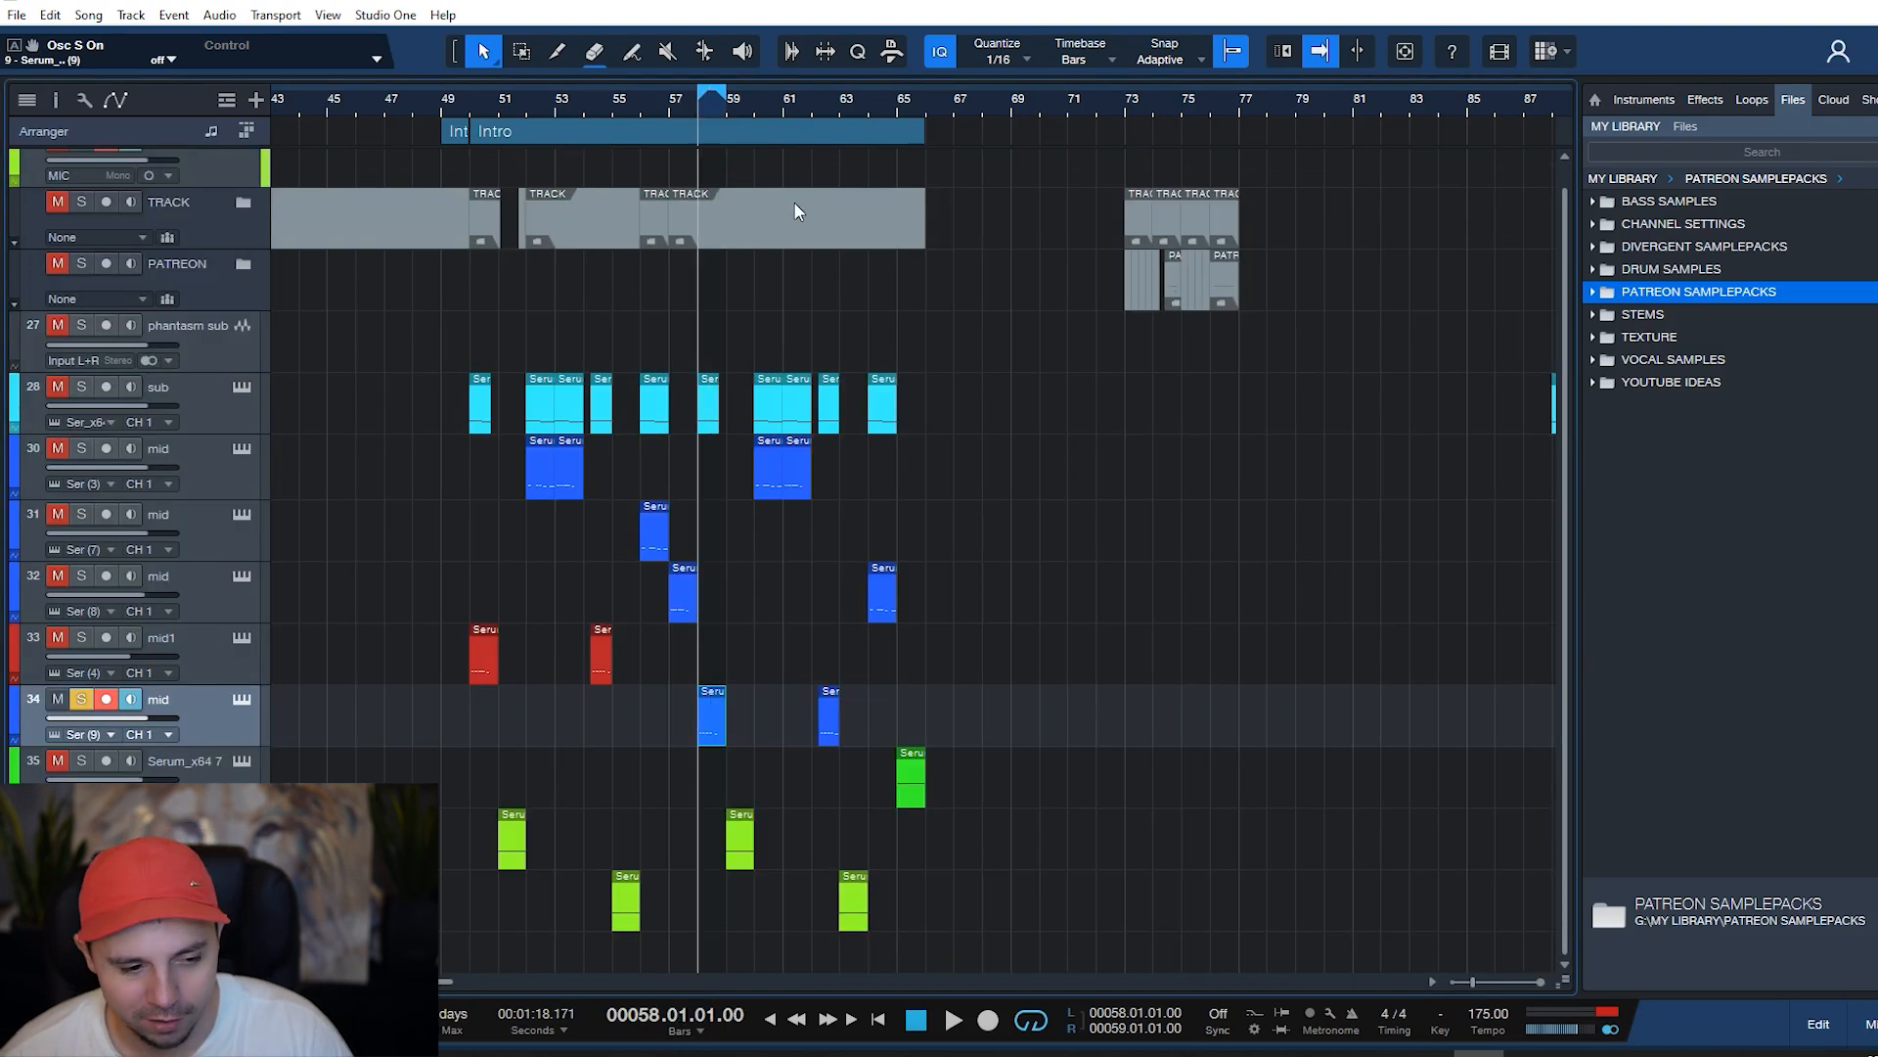
pyautogui.click(241, 698)
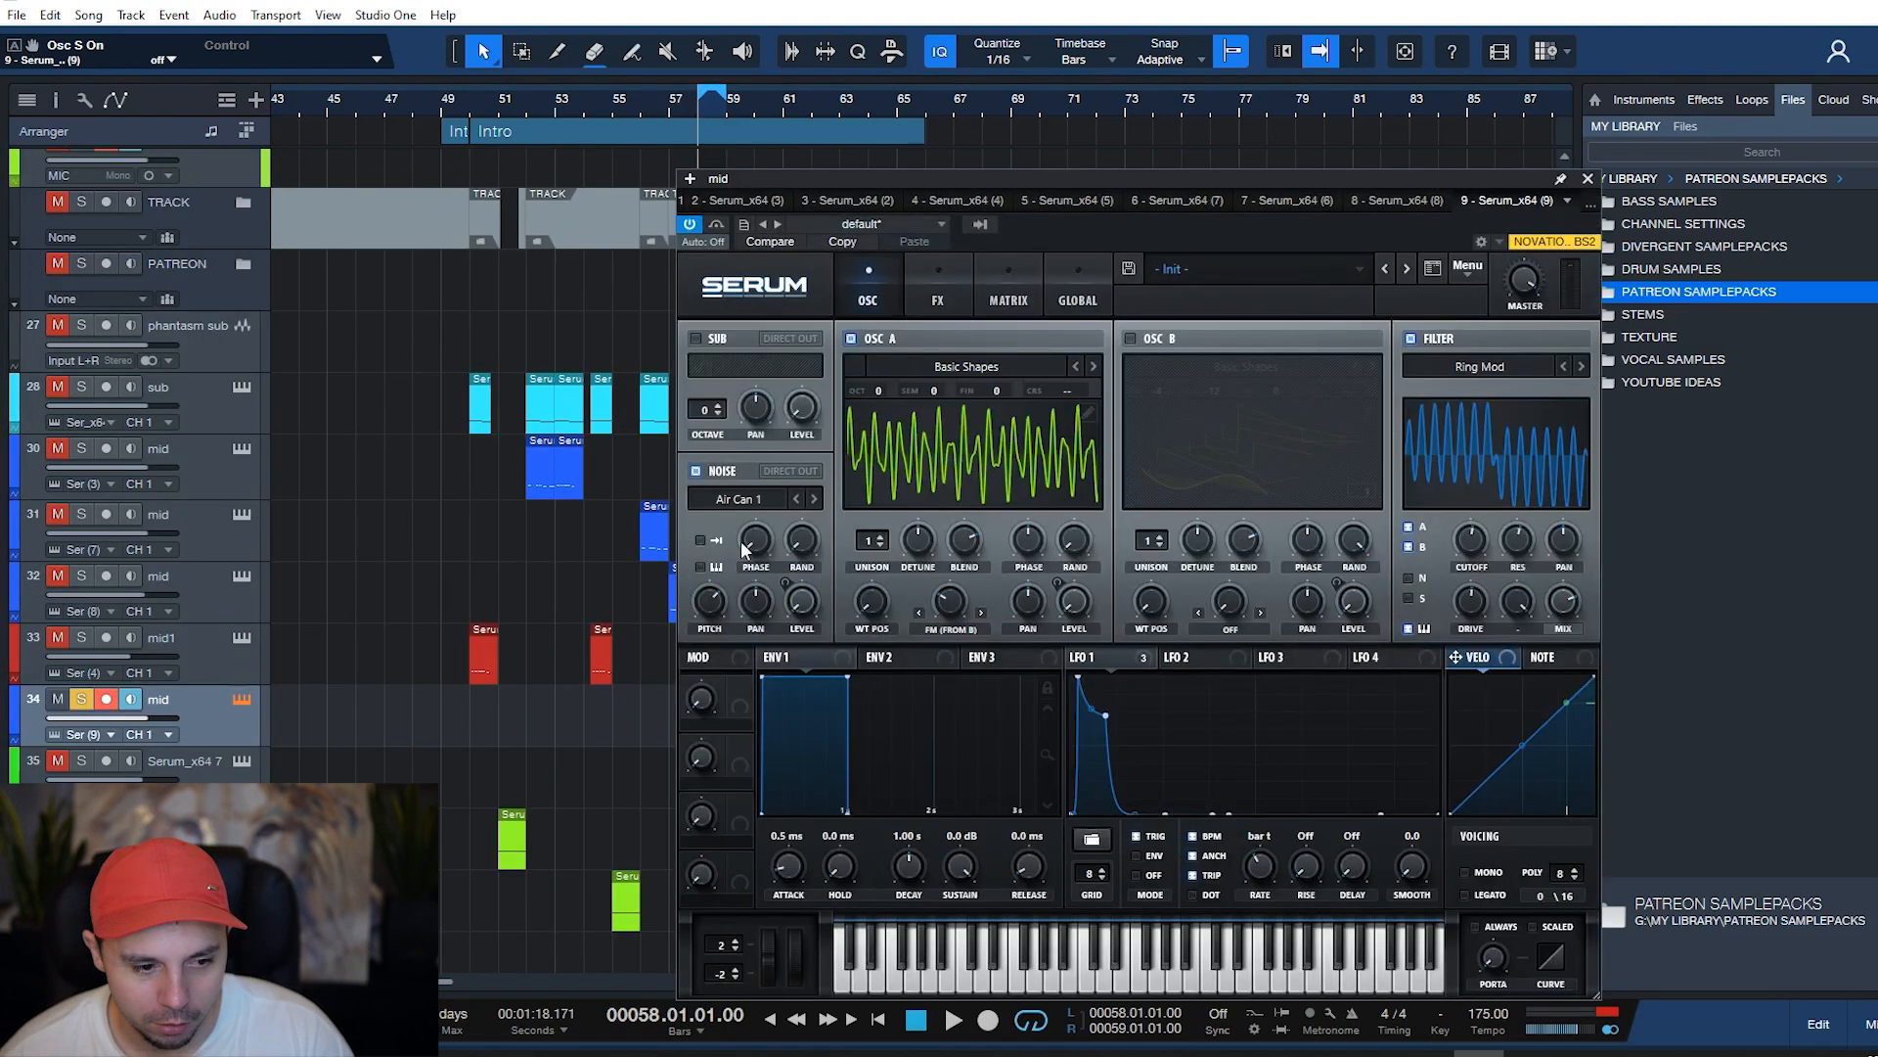
pyautogui.click(1587, 179)
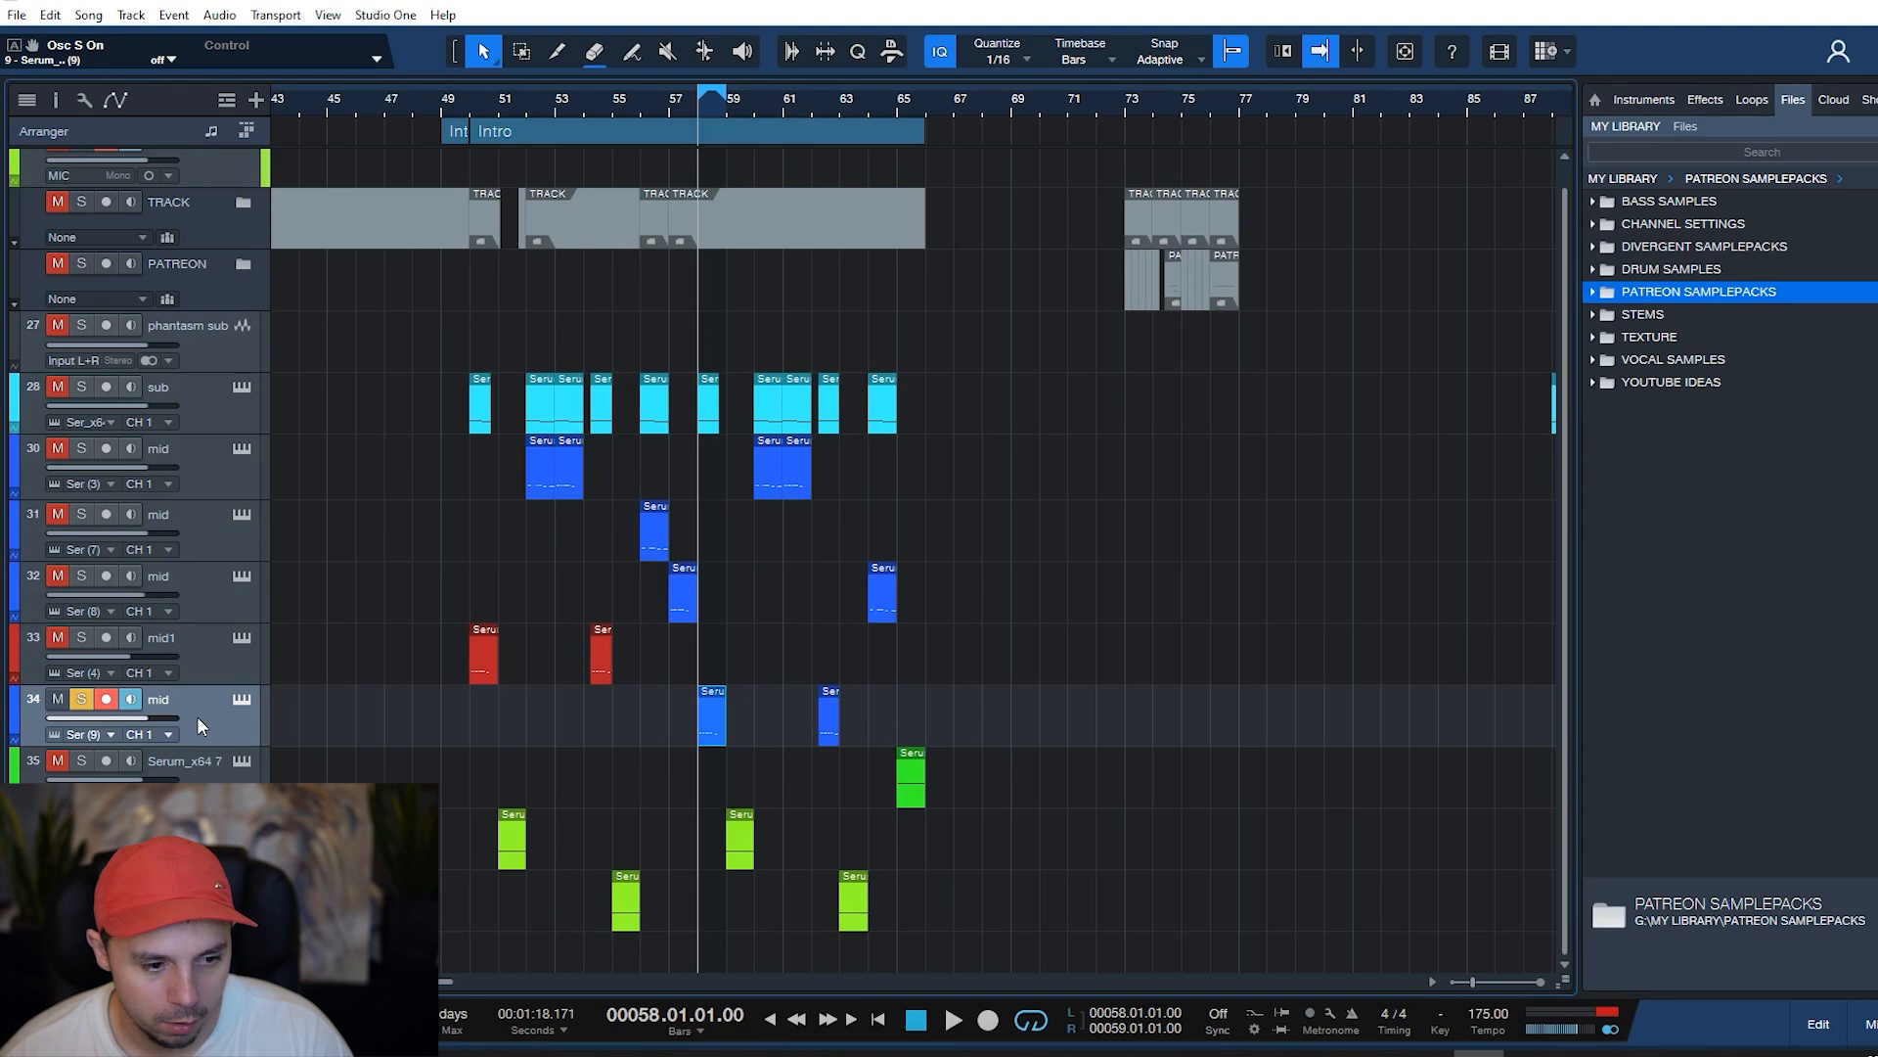
# - Select the track 34 mid layer and show its insert chain in the mixer
pyautogui.press('F3')
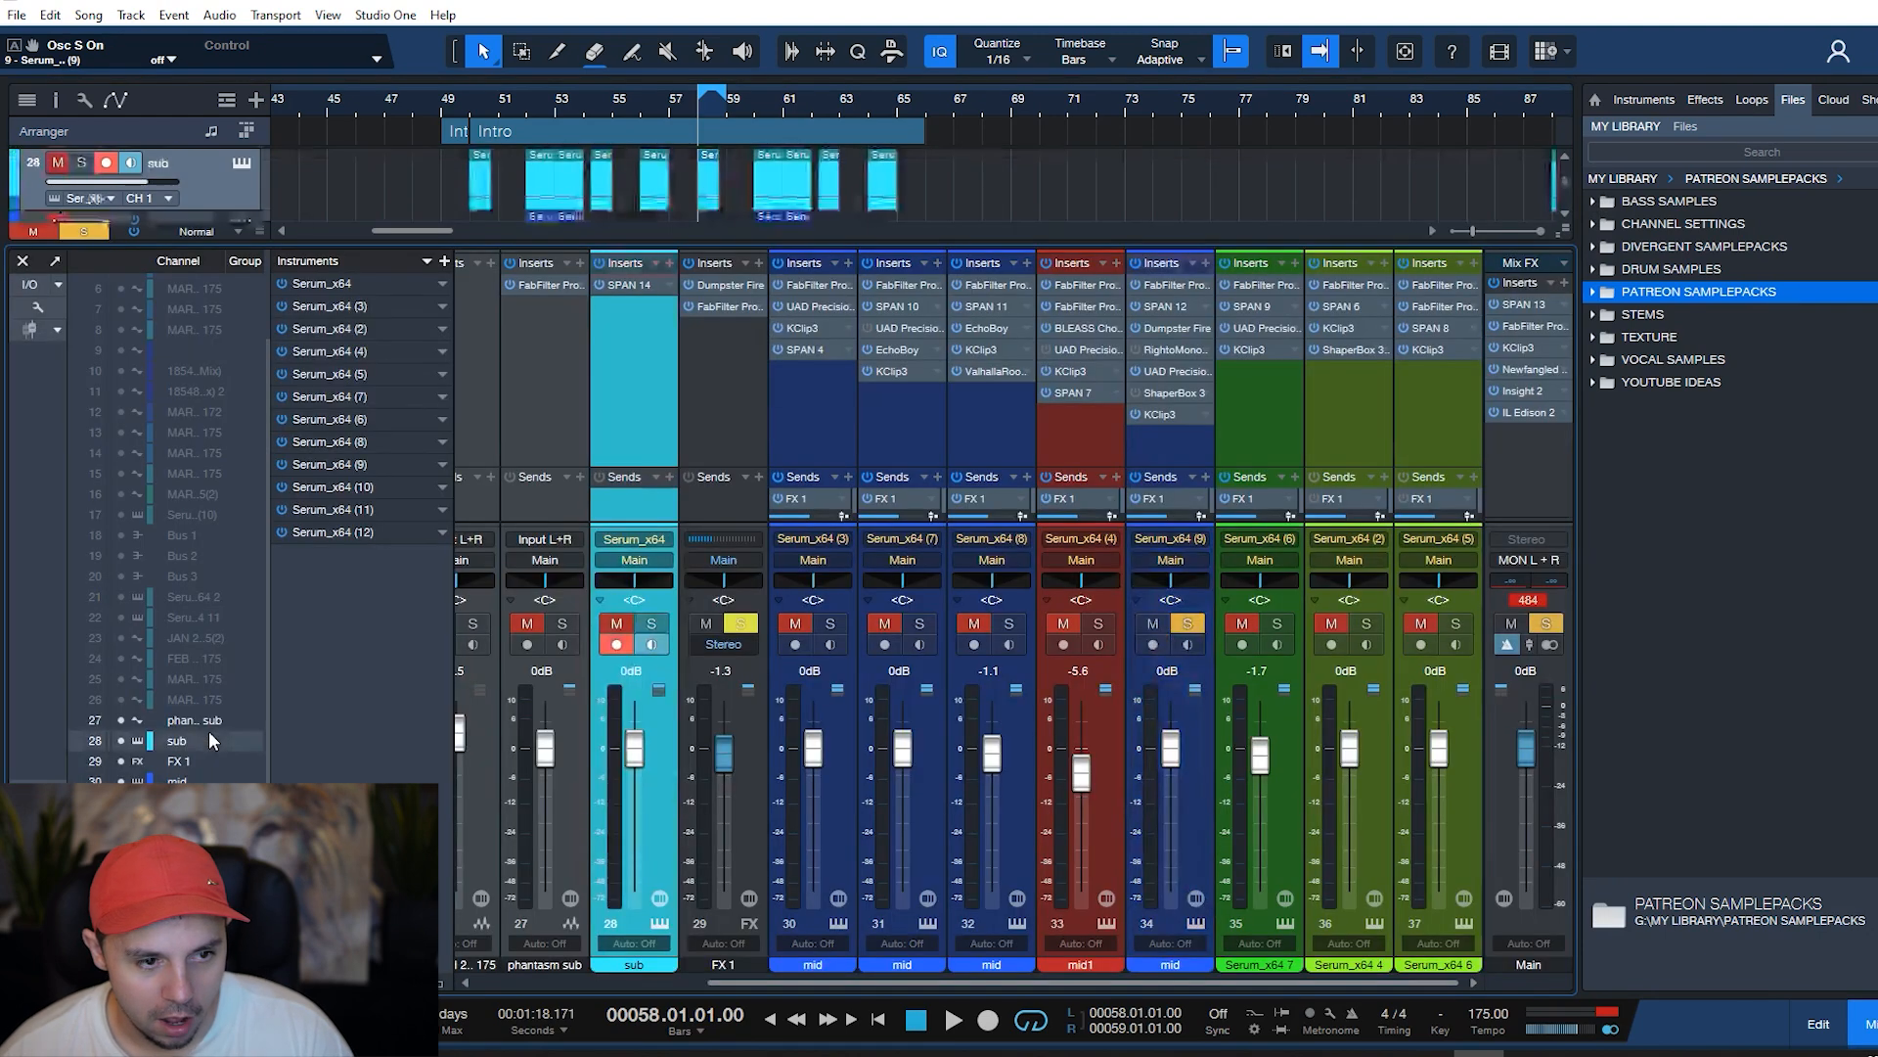
pyautogui.click(23, 261)
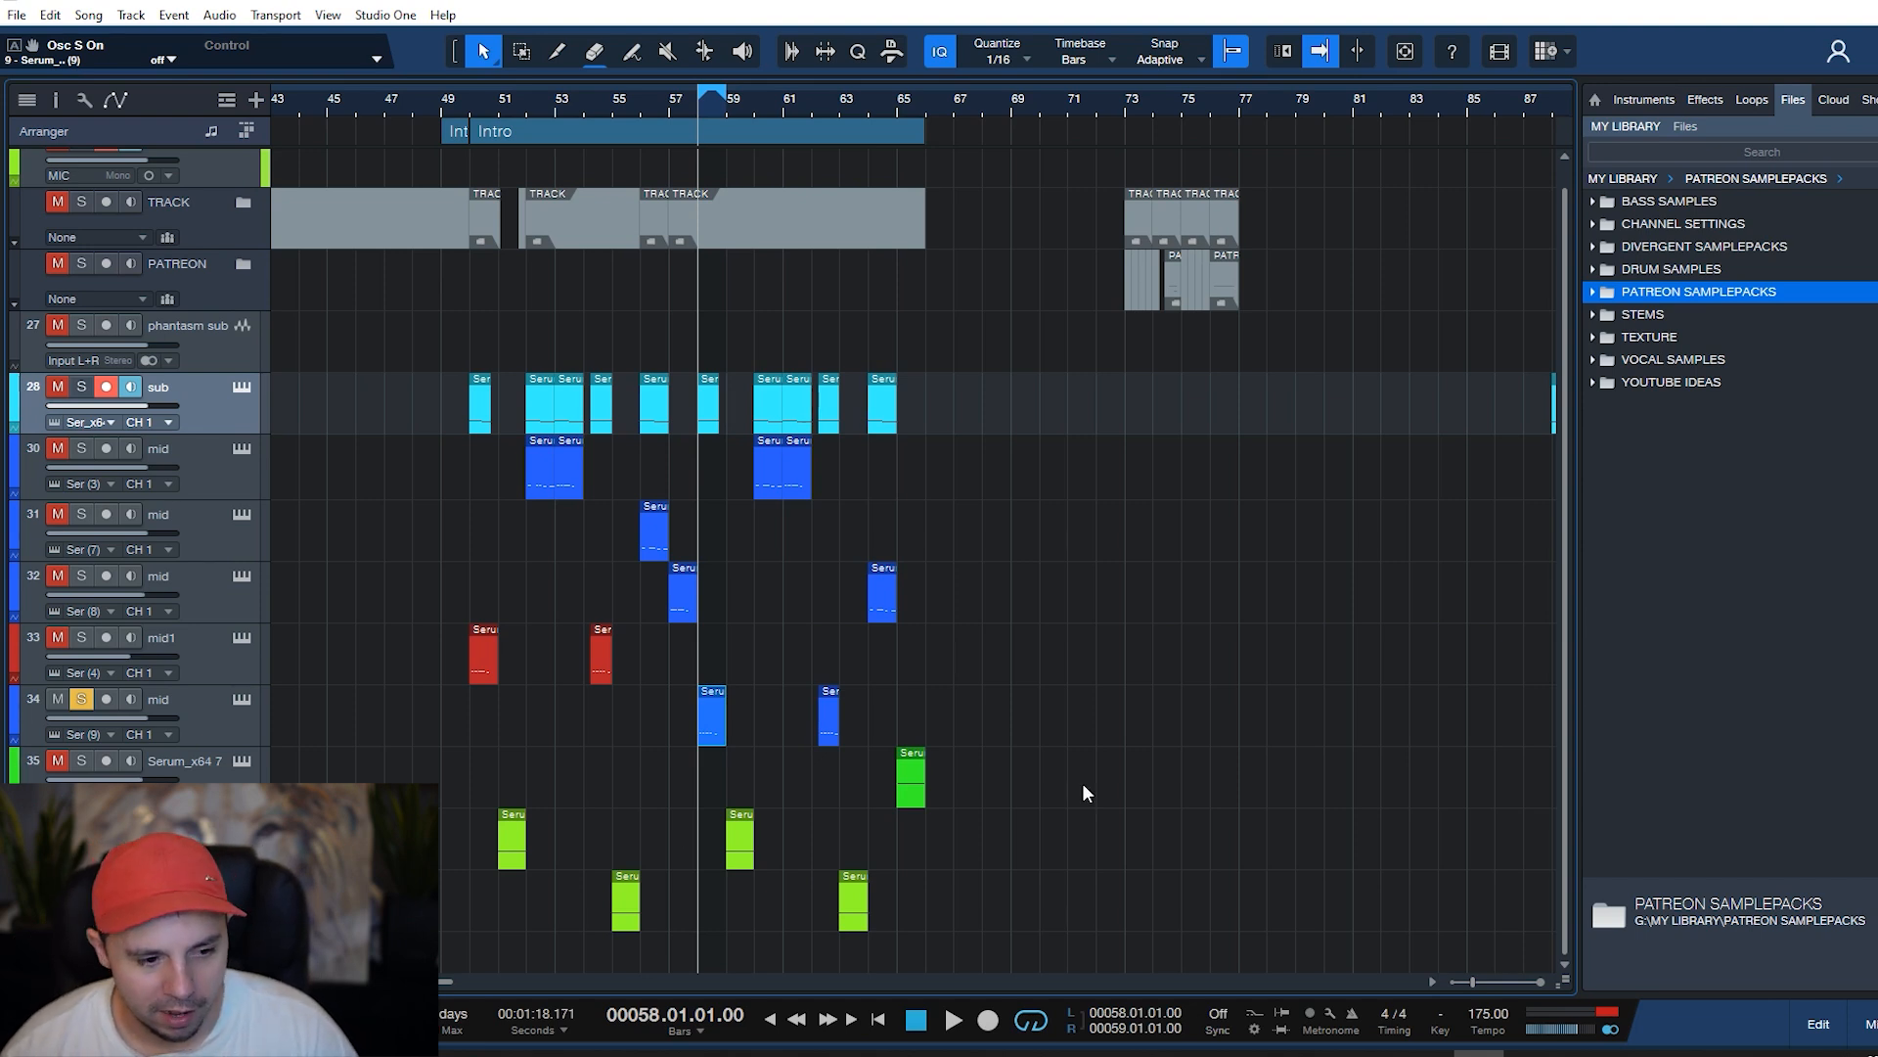
pyautogui.click(228, 726)
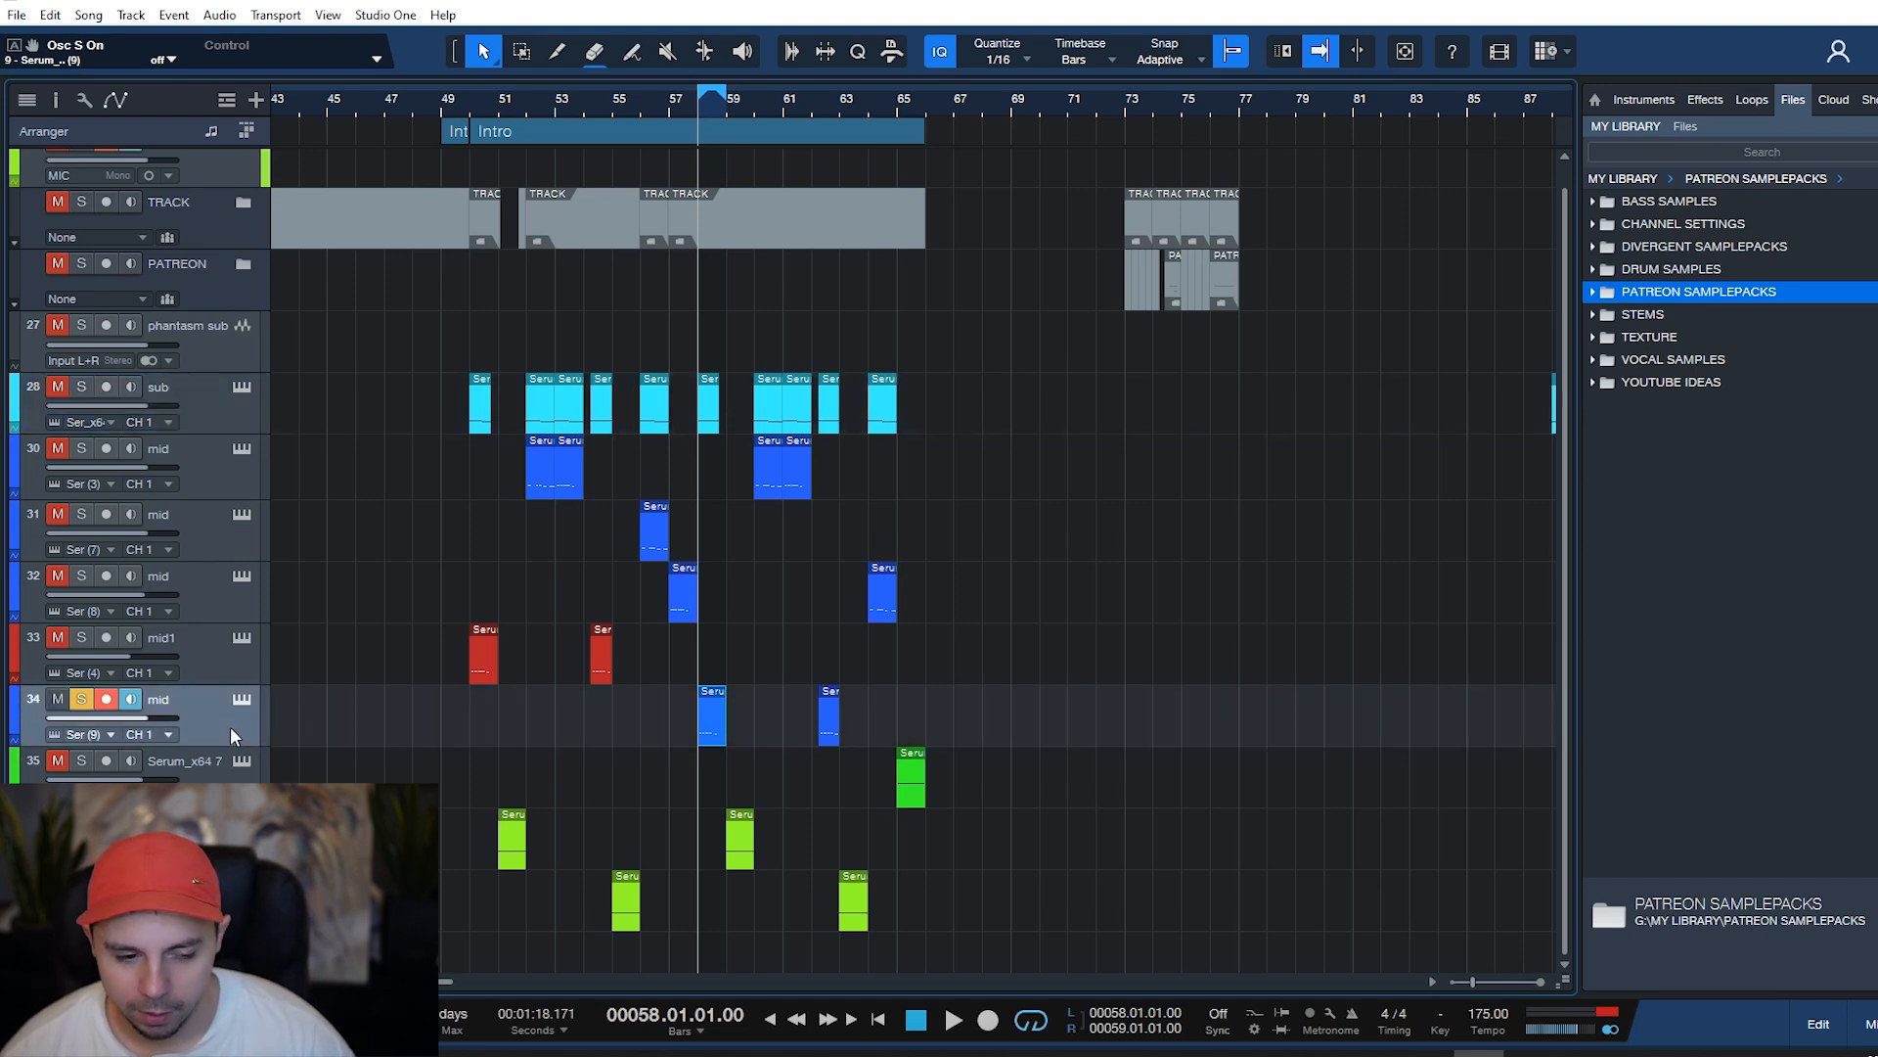
pyautogui.press('F3')
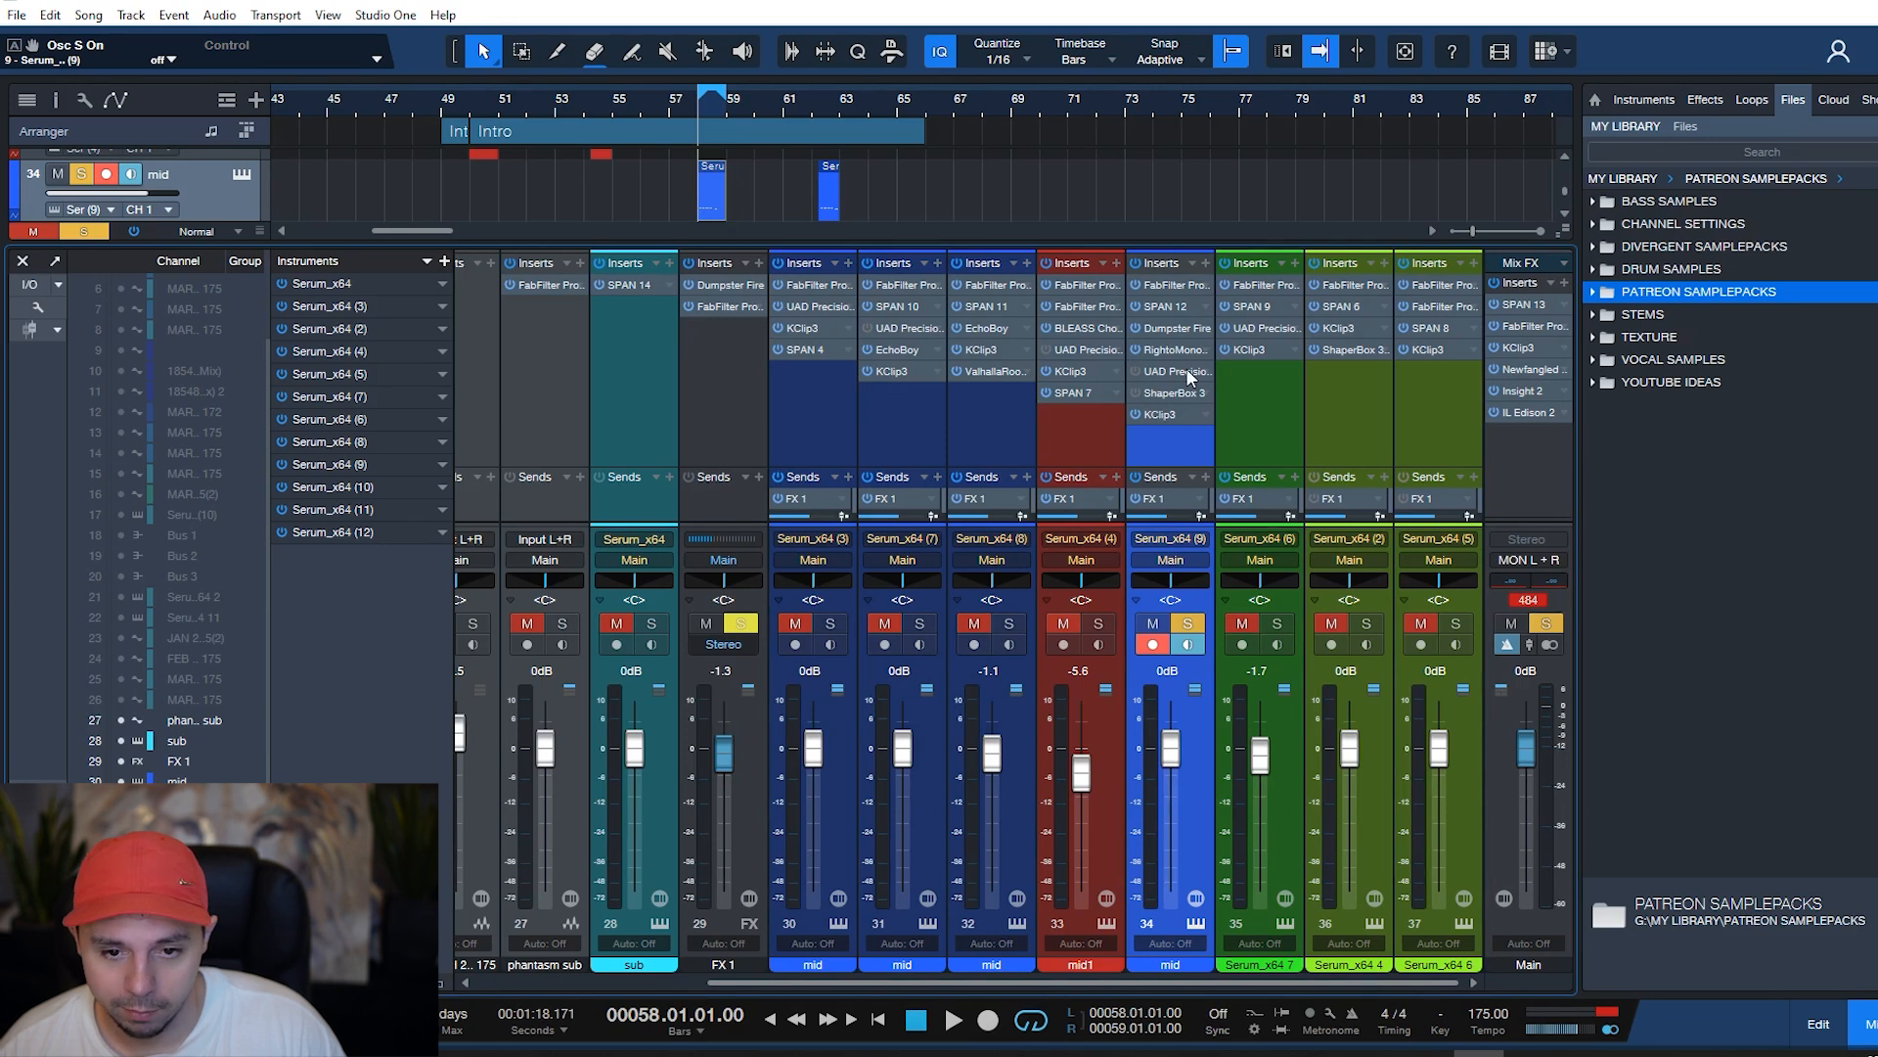
# - Audition the mid layer repeatedly over bar 58 while looking over the inserts on channel 34
pyautogui.press('space')
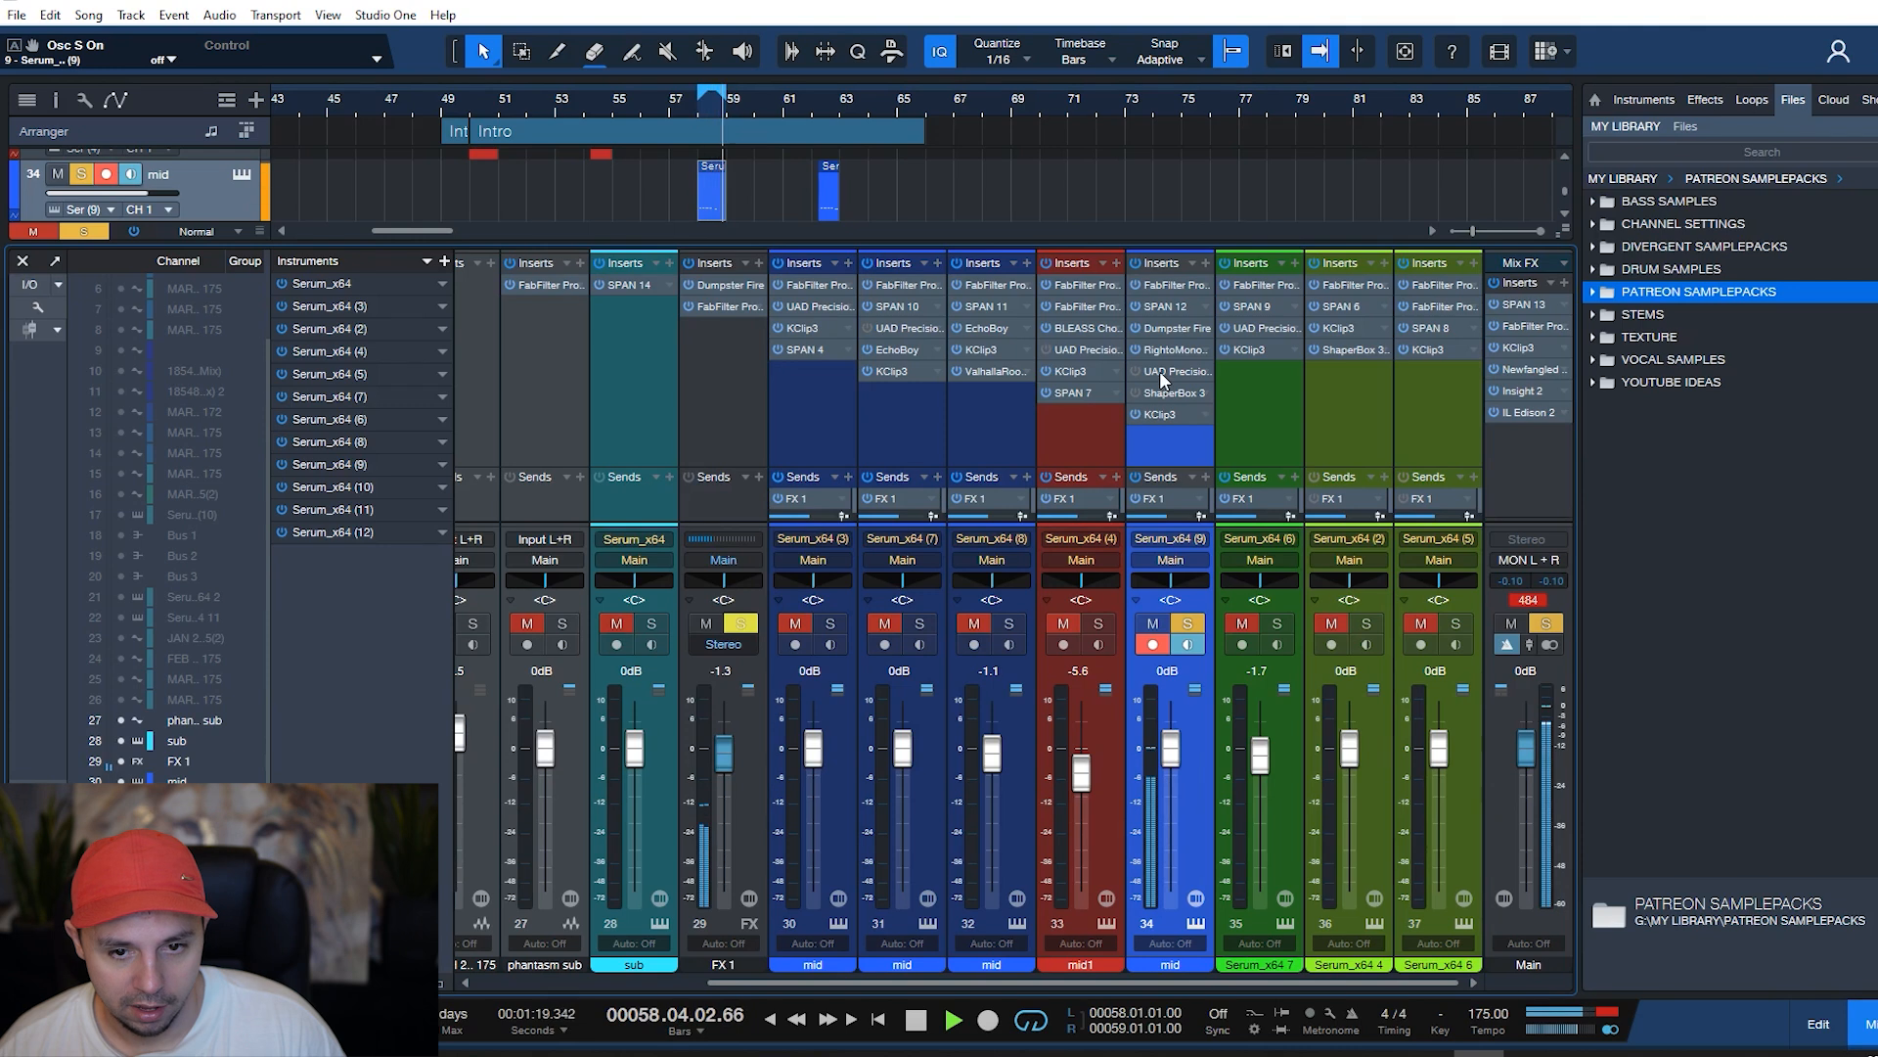
pyautogui.press('space')
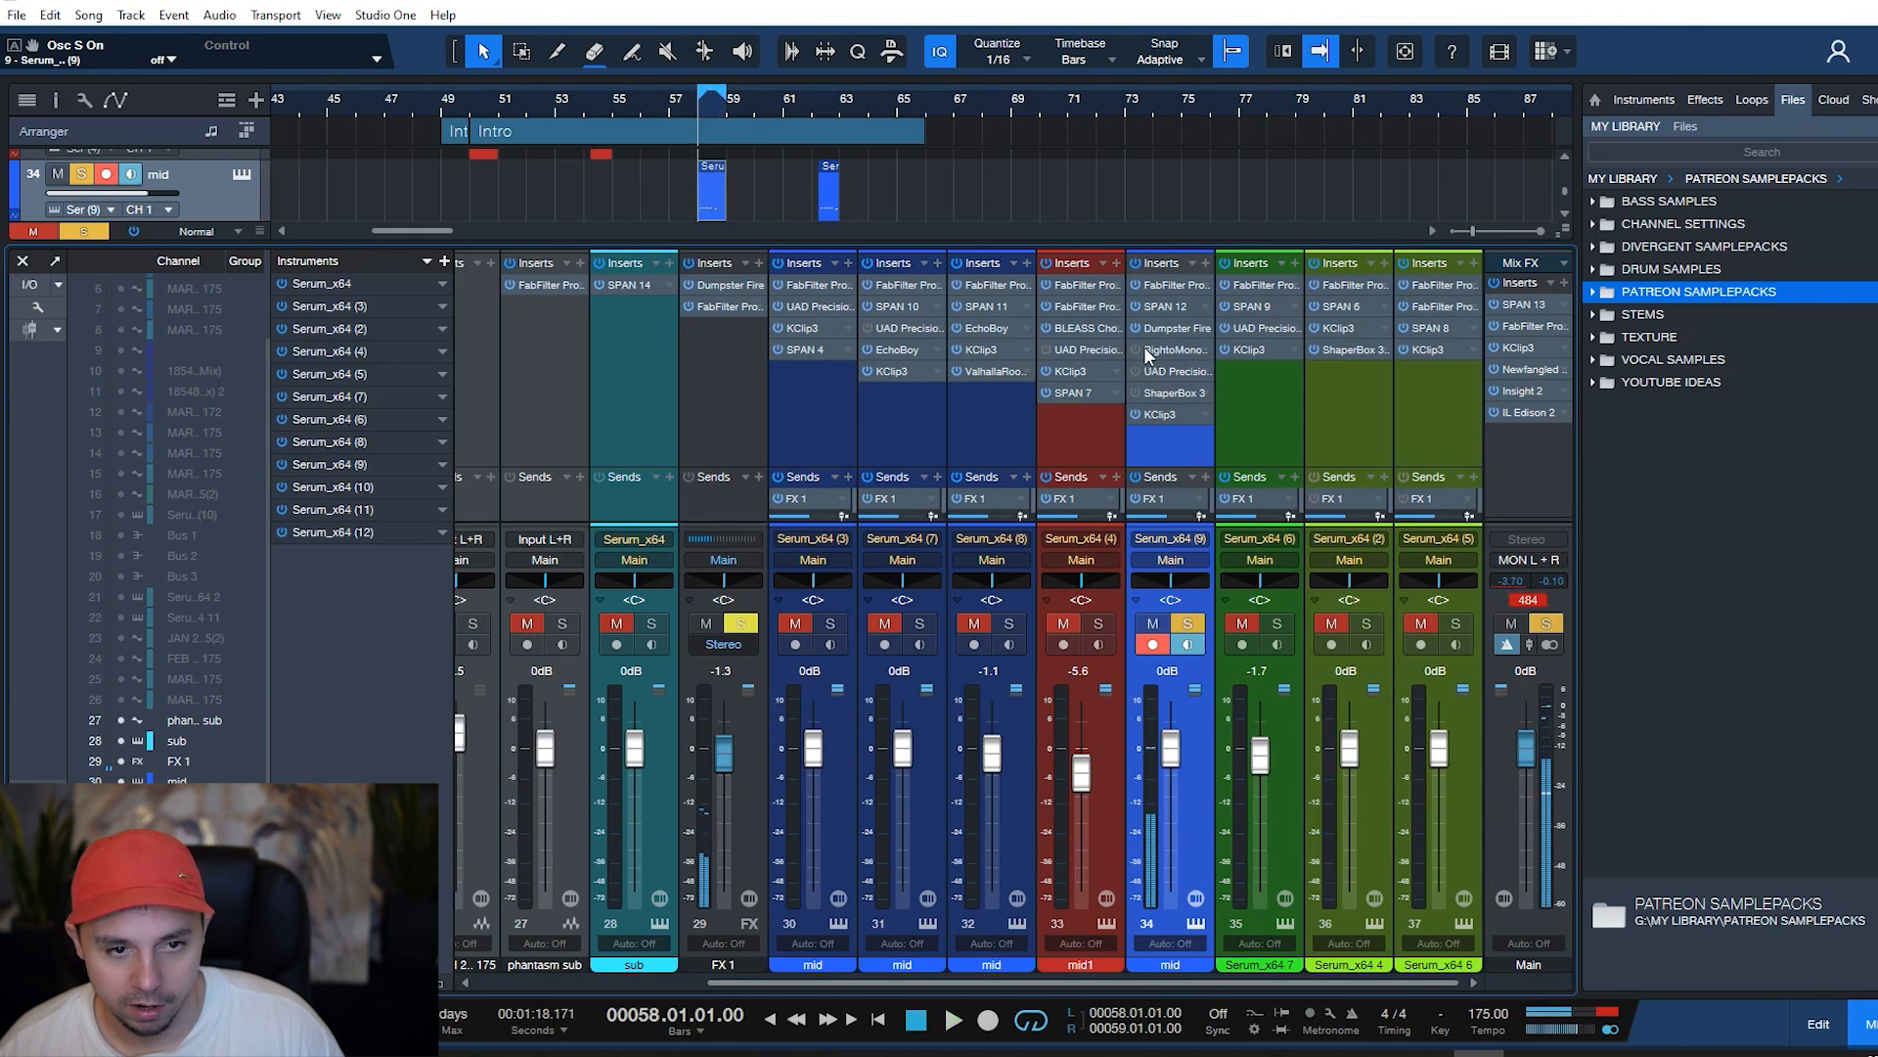
pyautogui.press('space')
pyautogui.press('space')
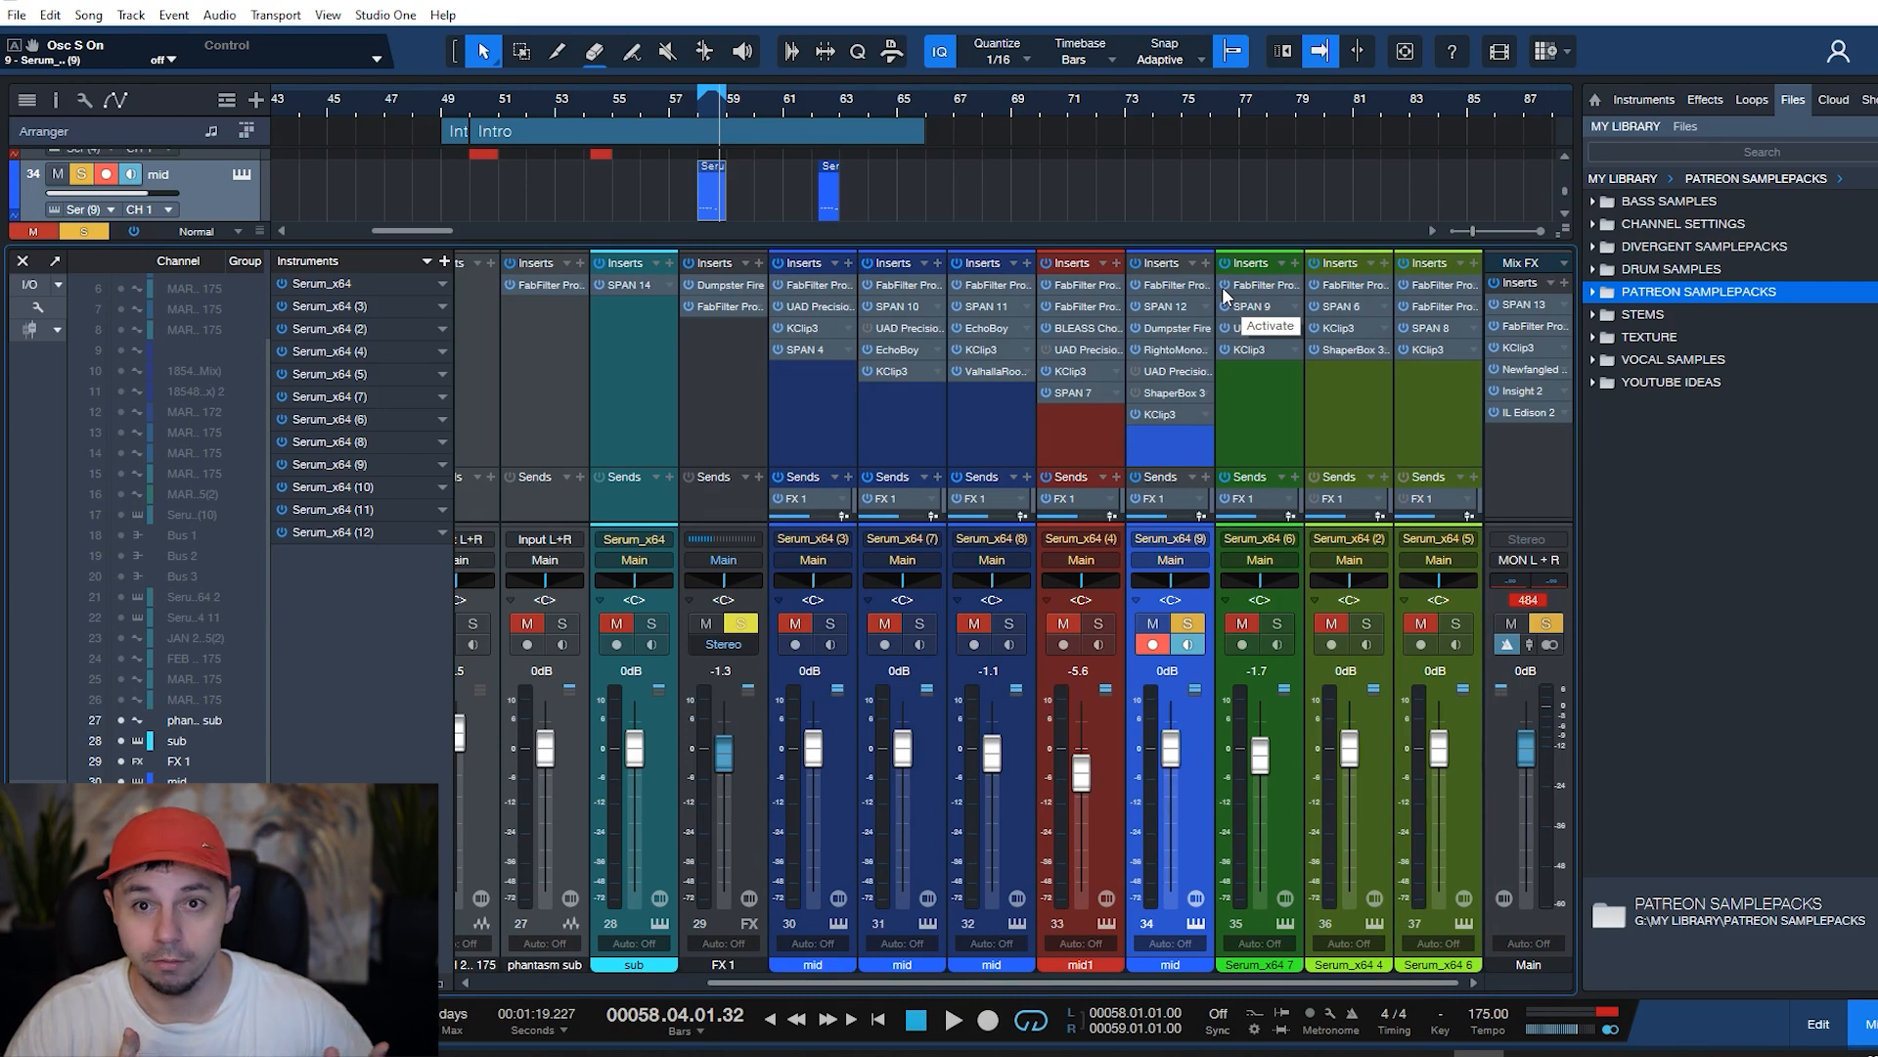
pyautogui.press('space')
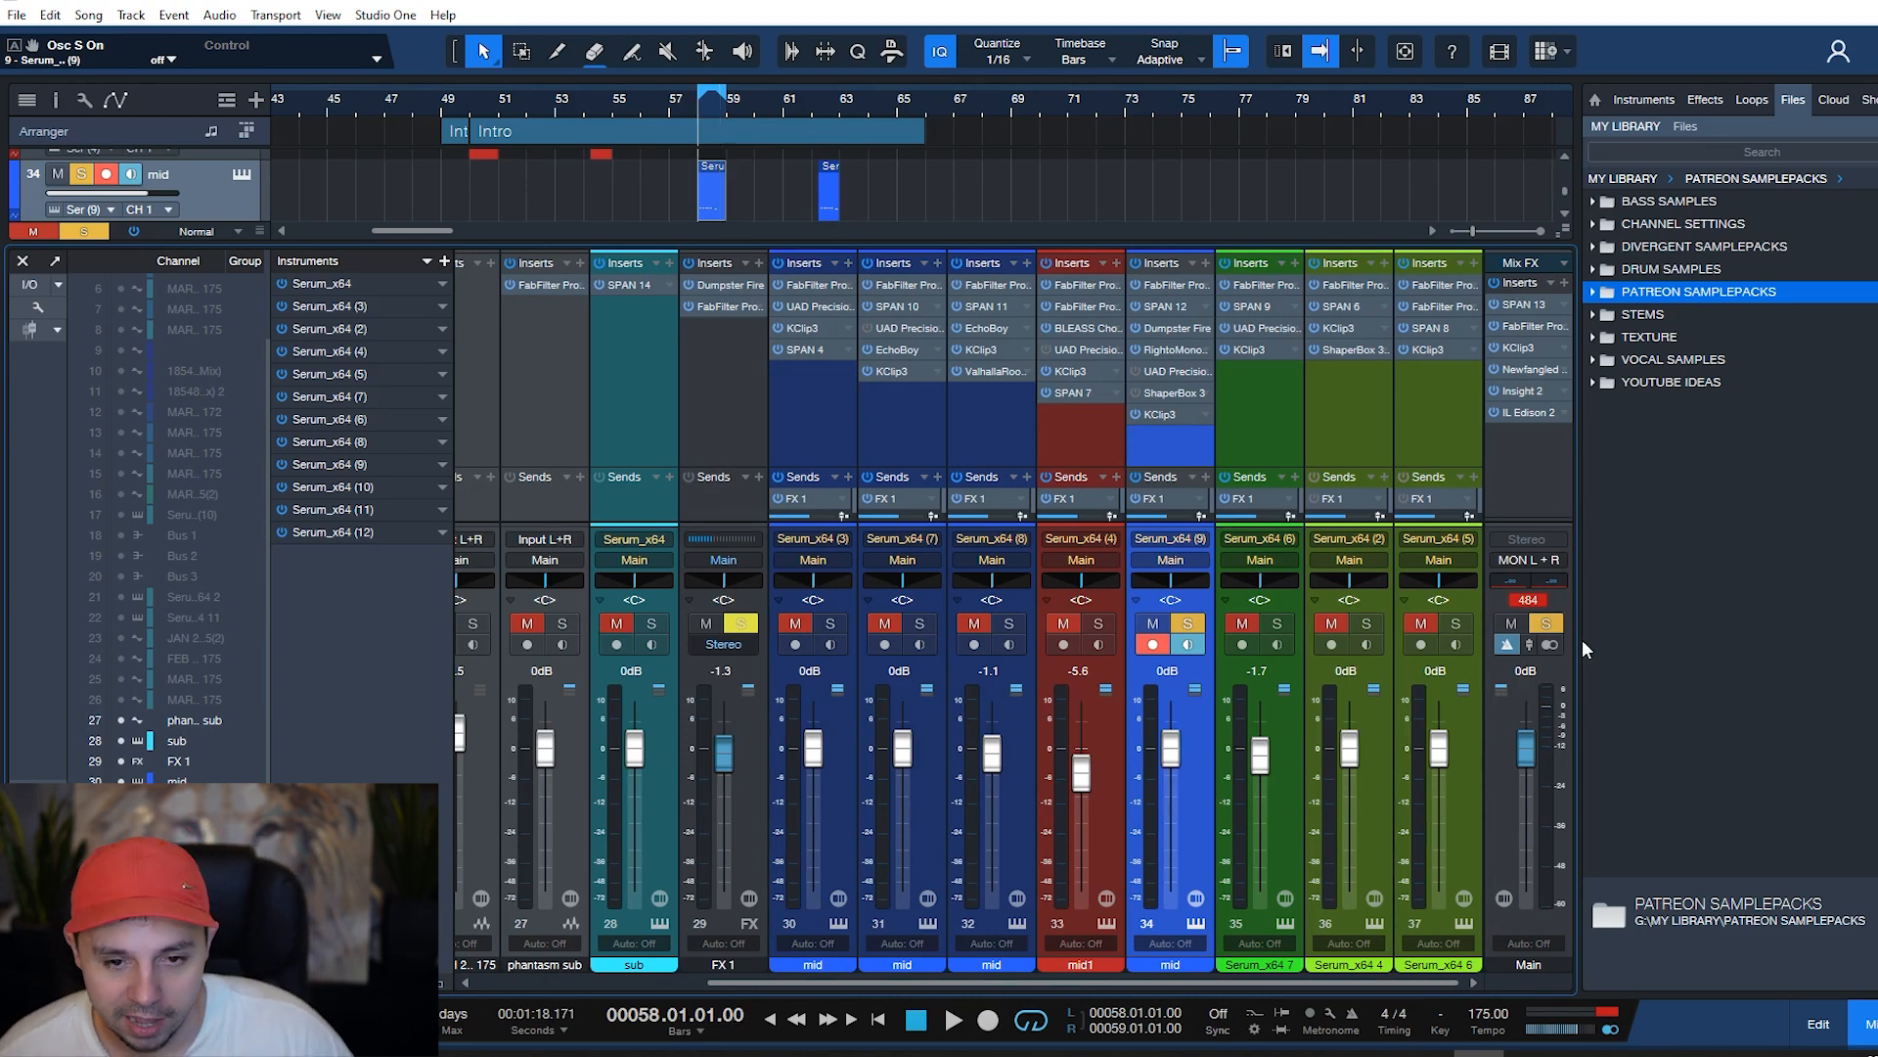
# - Examine the UAD Precision K-Stereo settings on channel 34, close the plug-in, and collapse its insert entry
pyautogui.click(1168, 368)
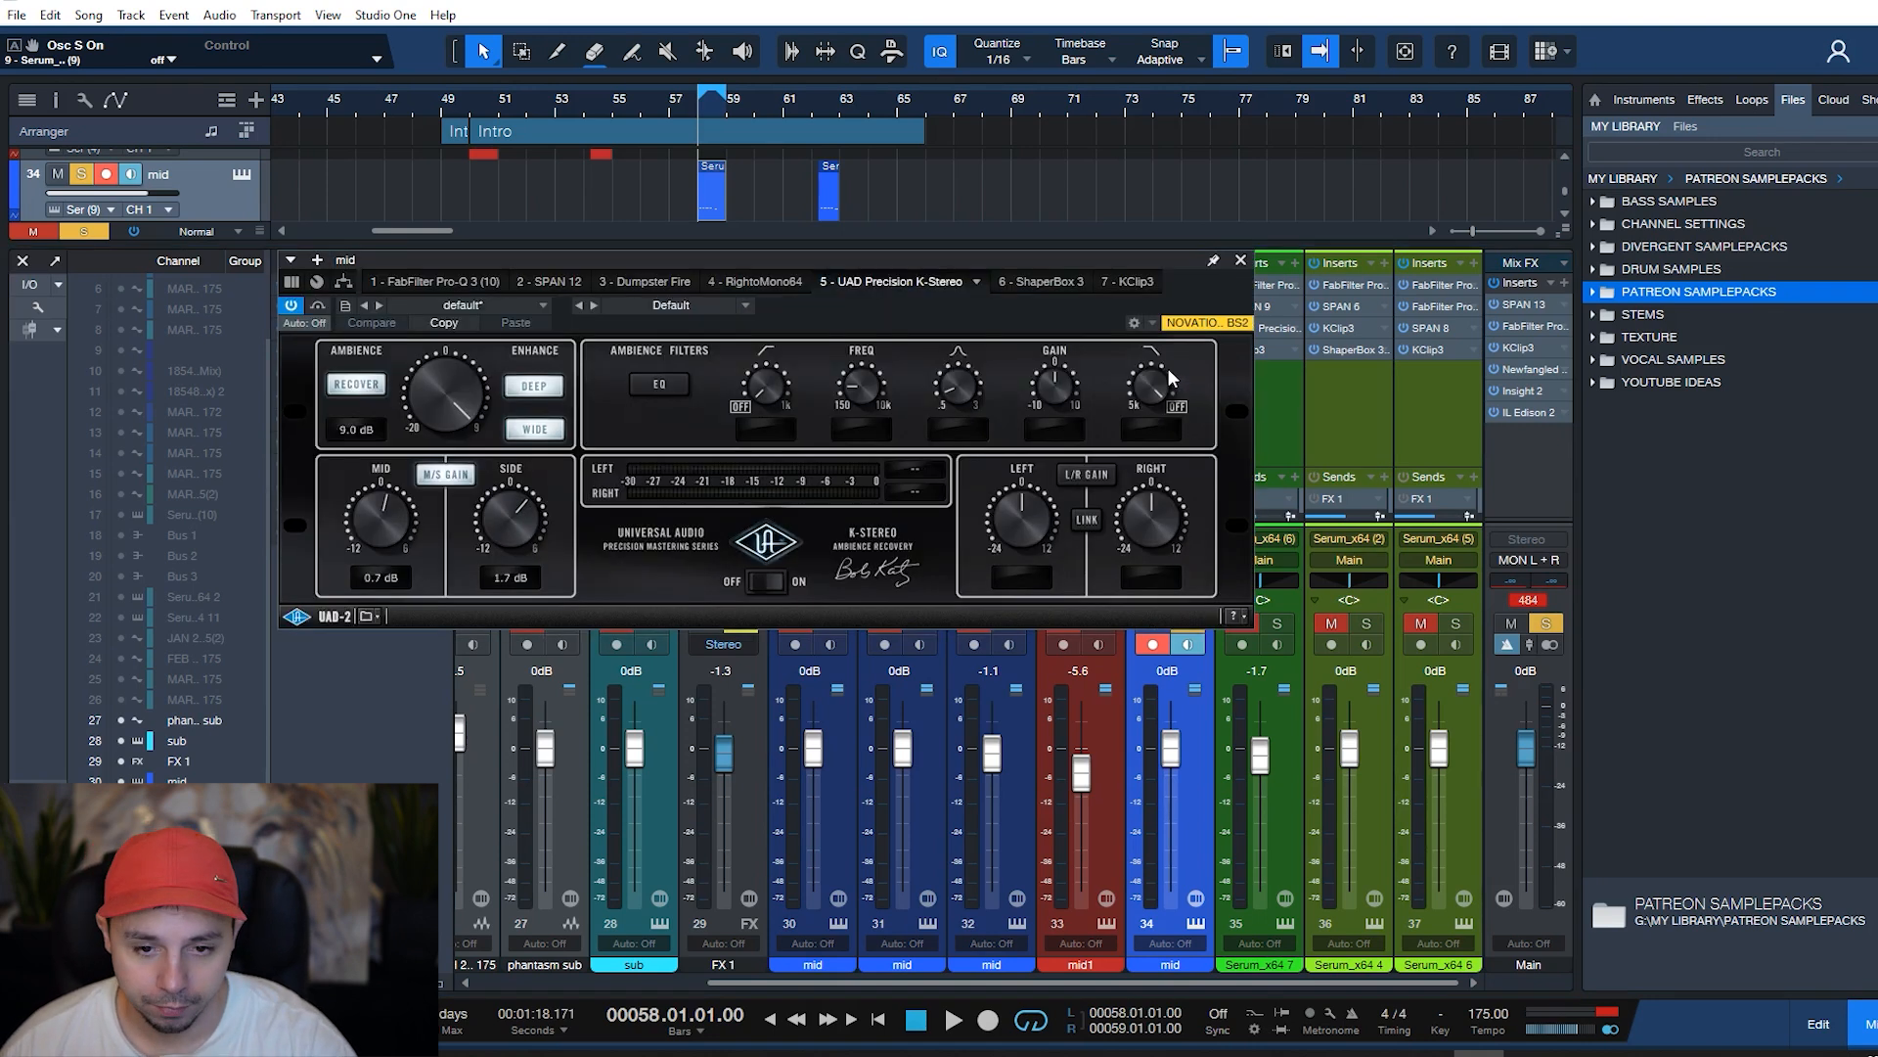
pyautogui.click(1239, 261)
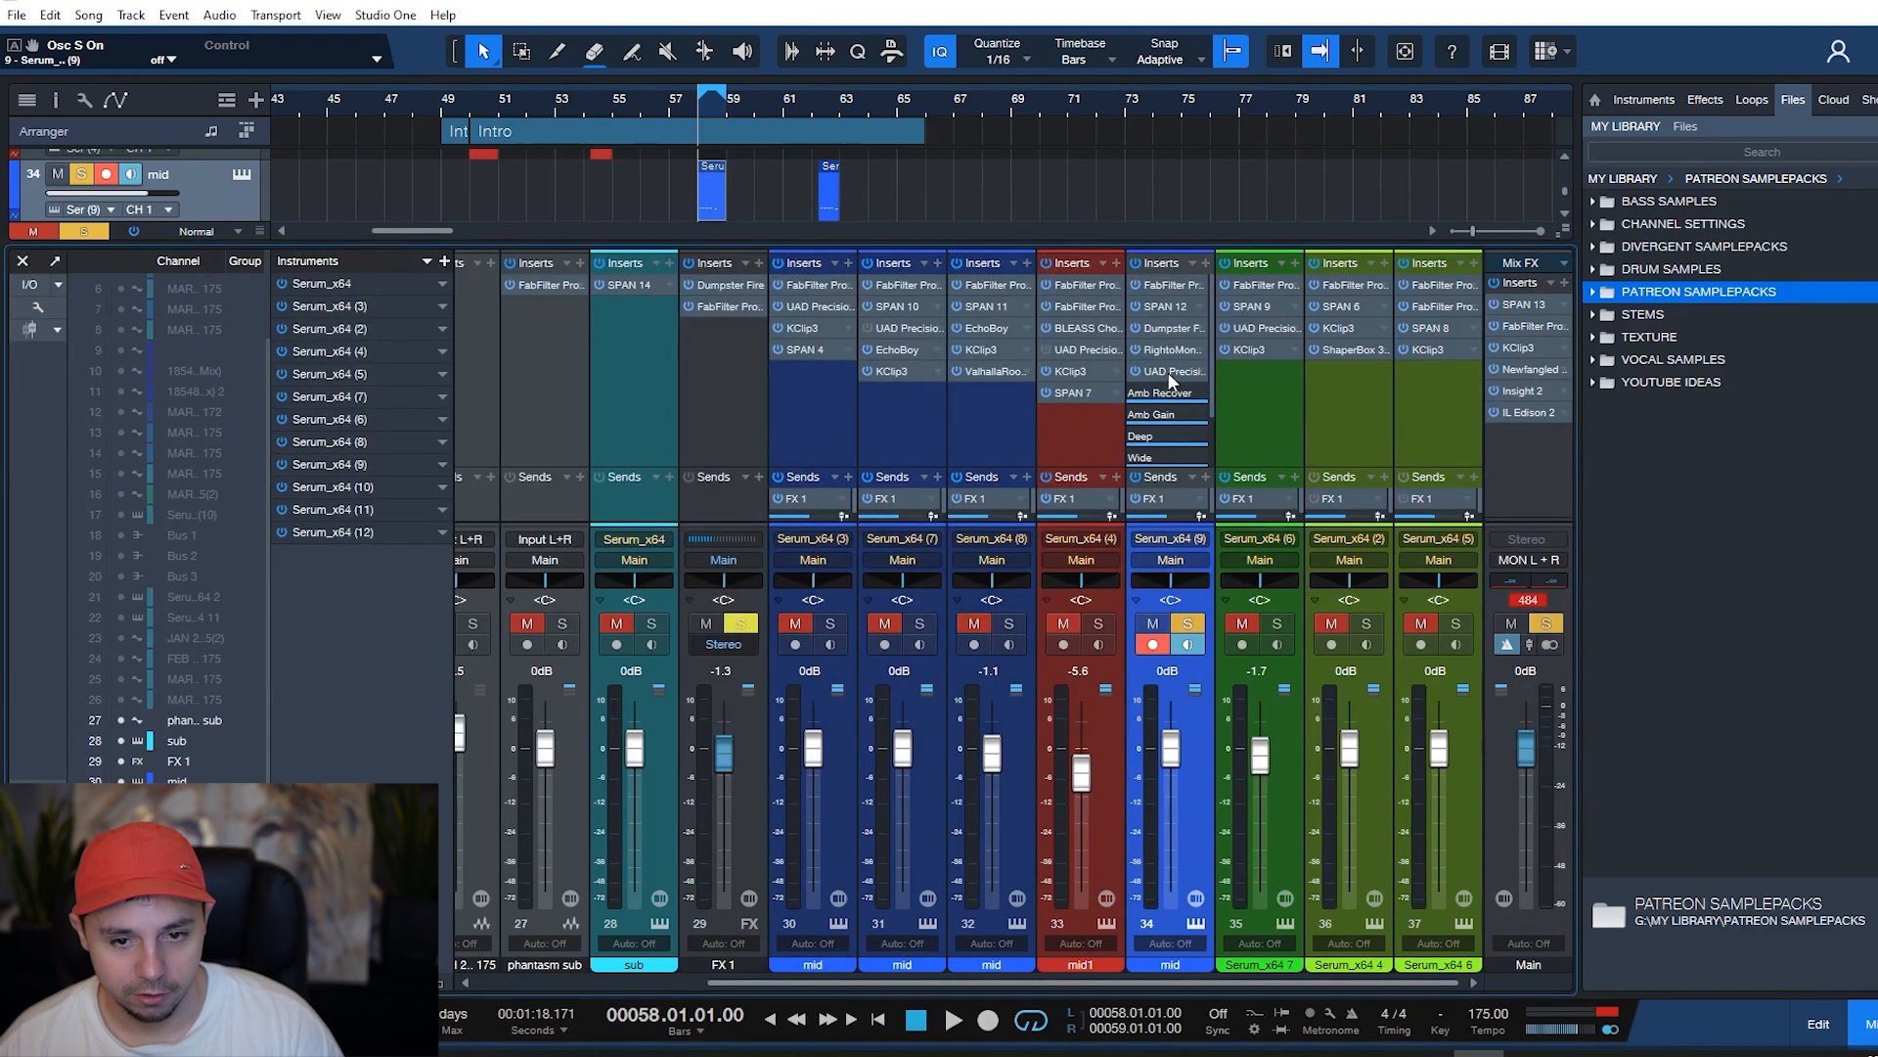
pyautogui.click(1201, 373)
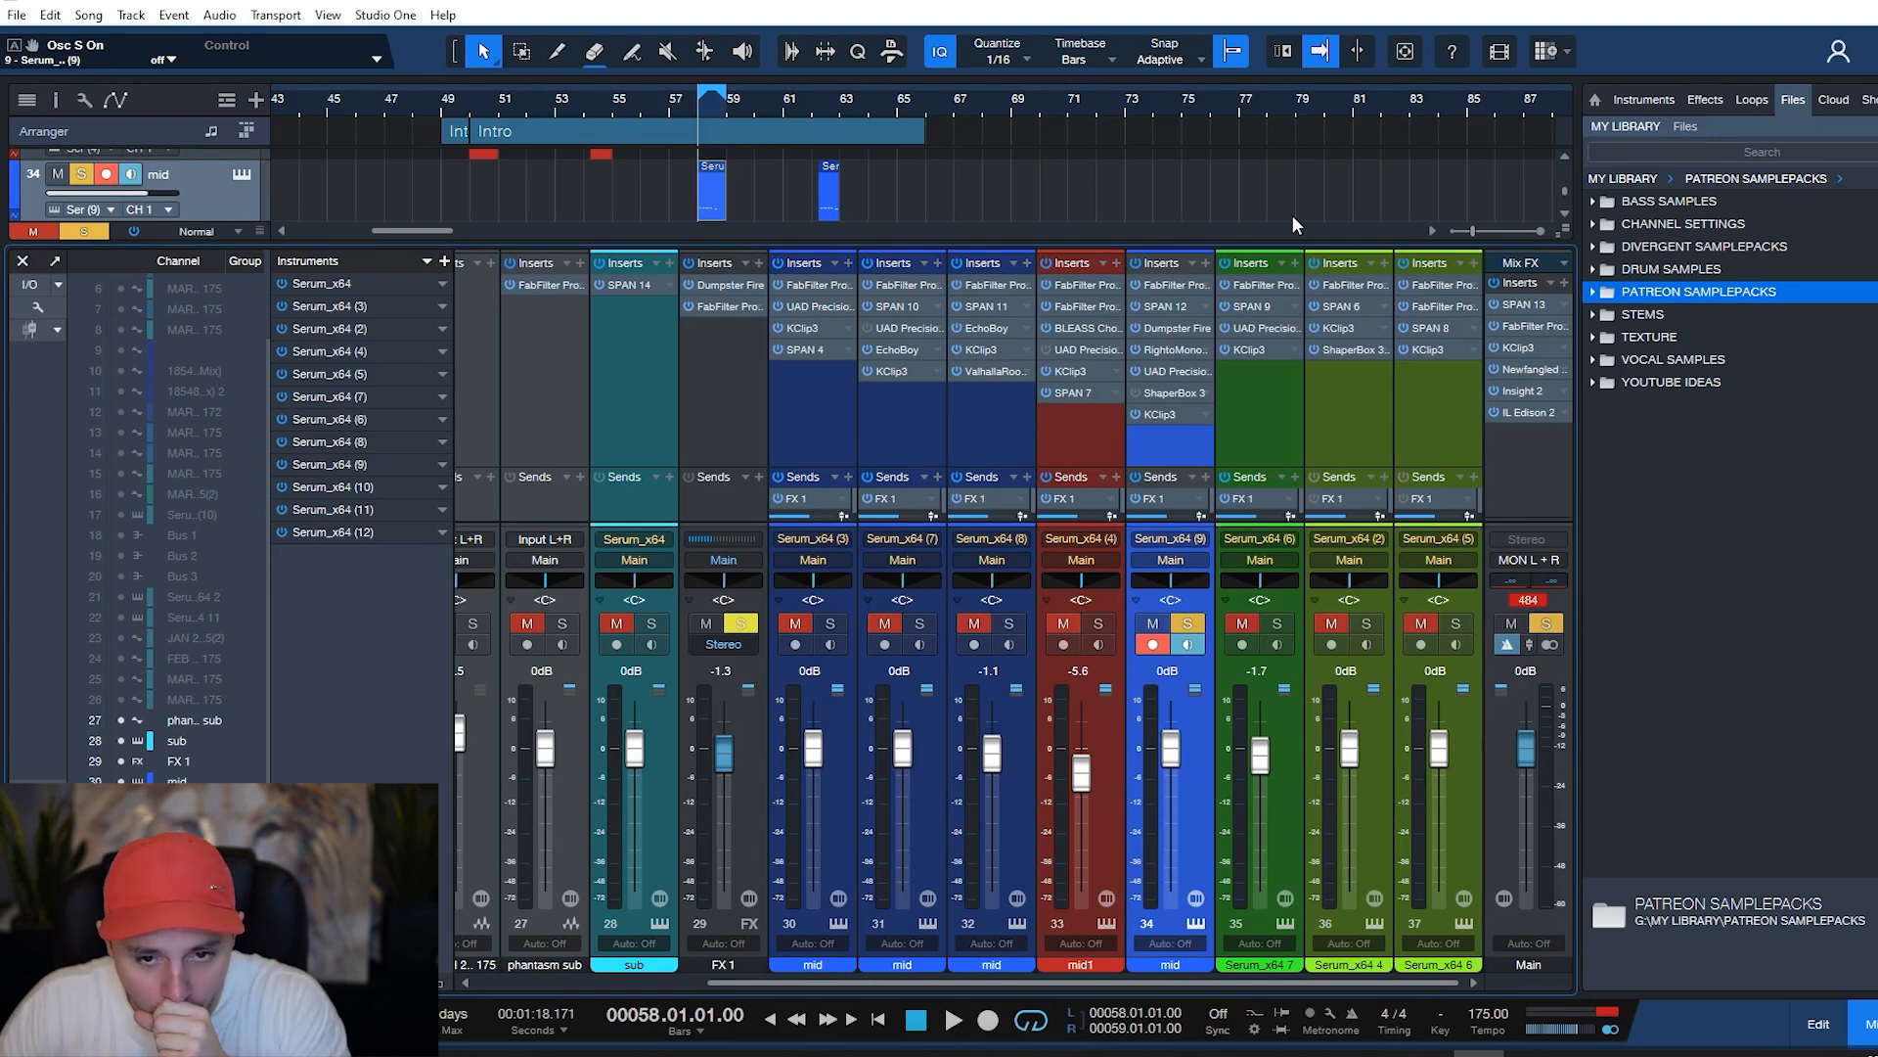
# - Add Ozone 11 Imager to the insert chain of channel 34
pyautogui.click(1208, 262)
pyautogui.write('o')
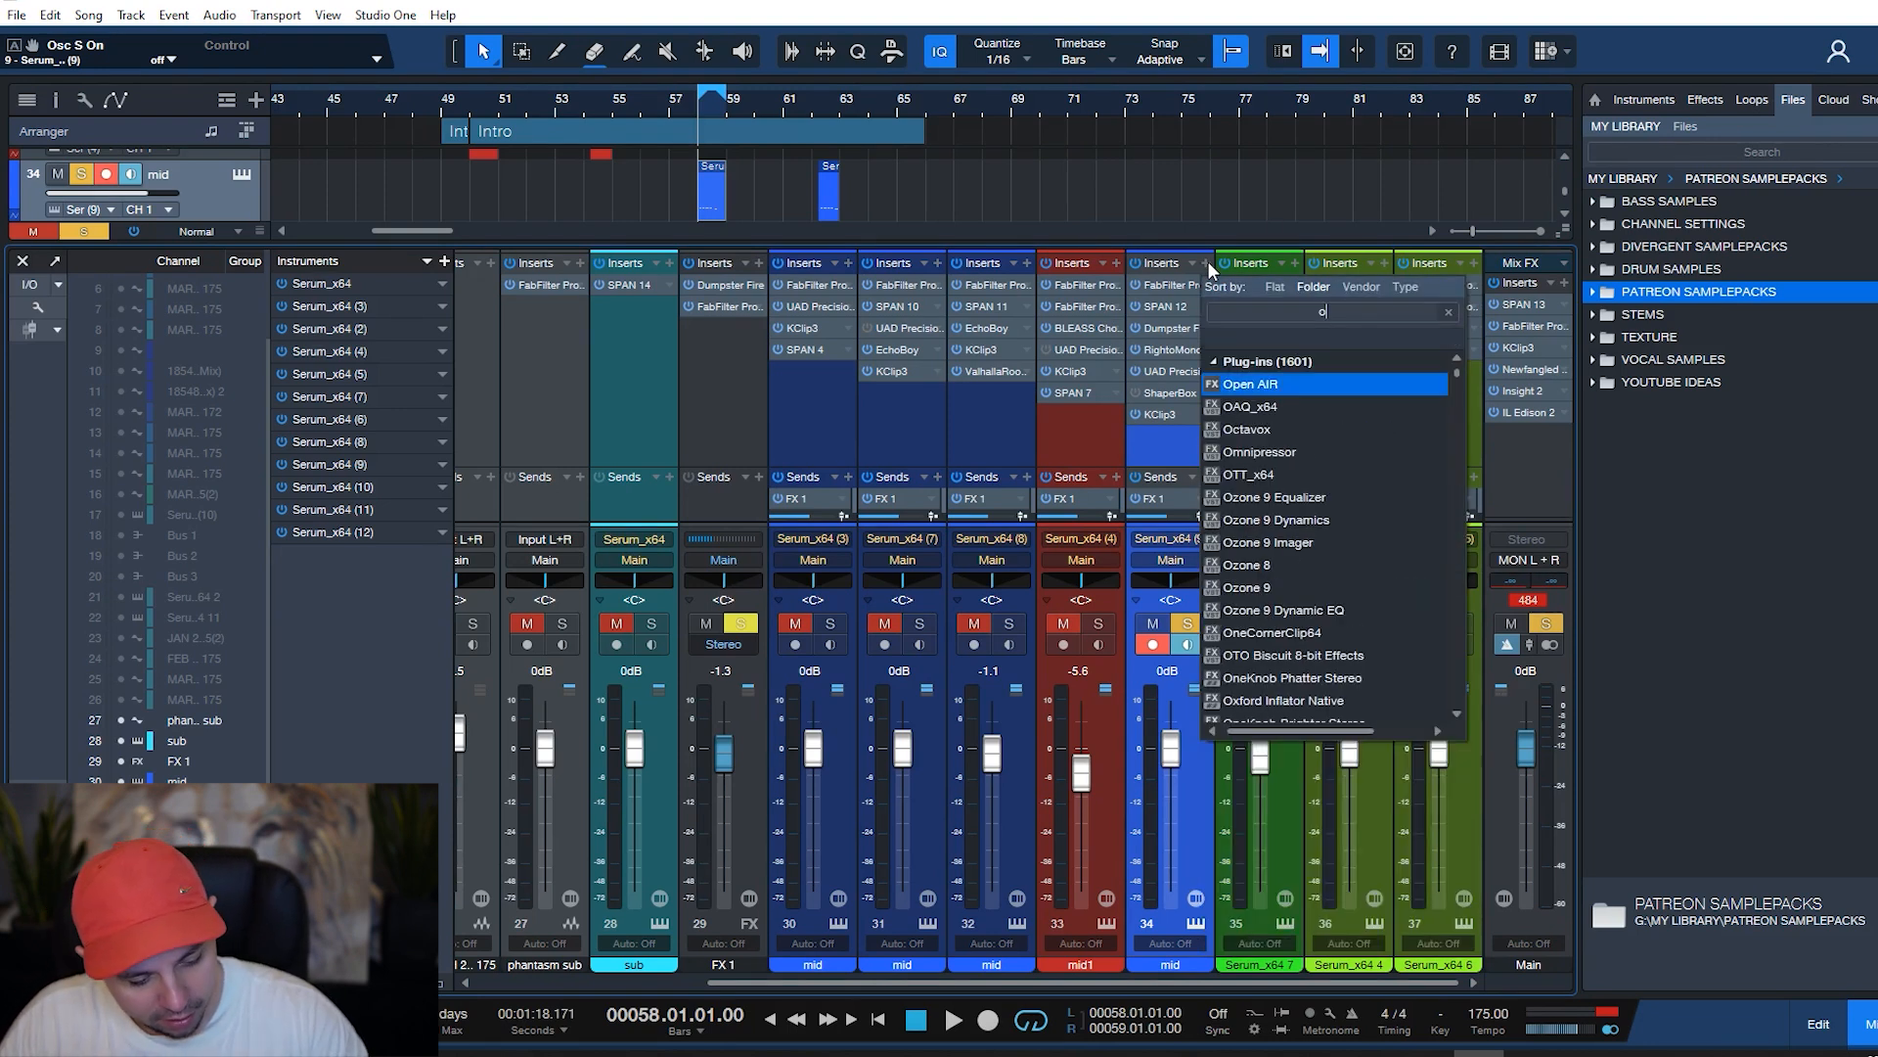
pyautogui.write('zone')
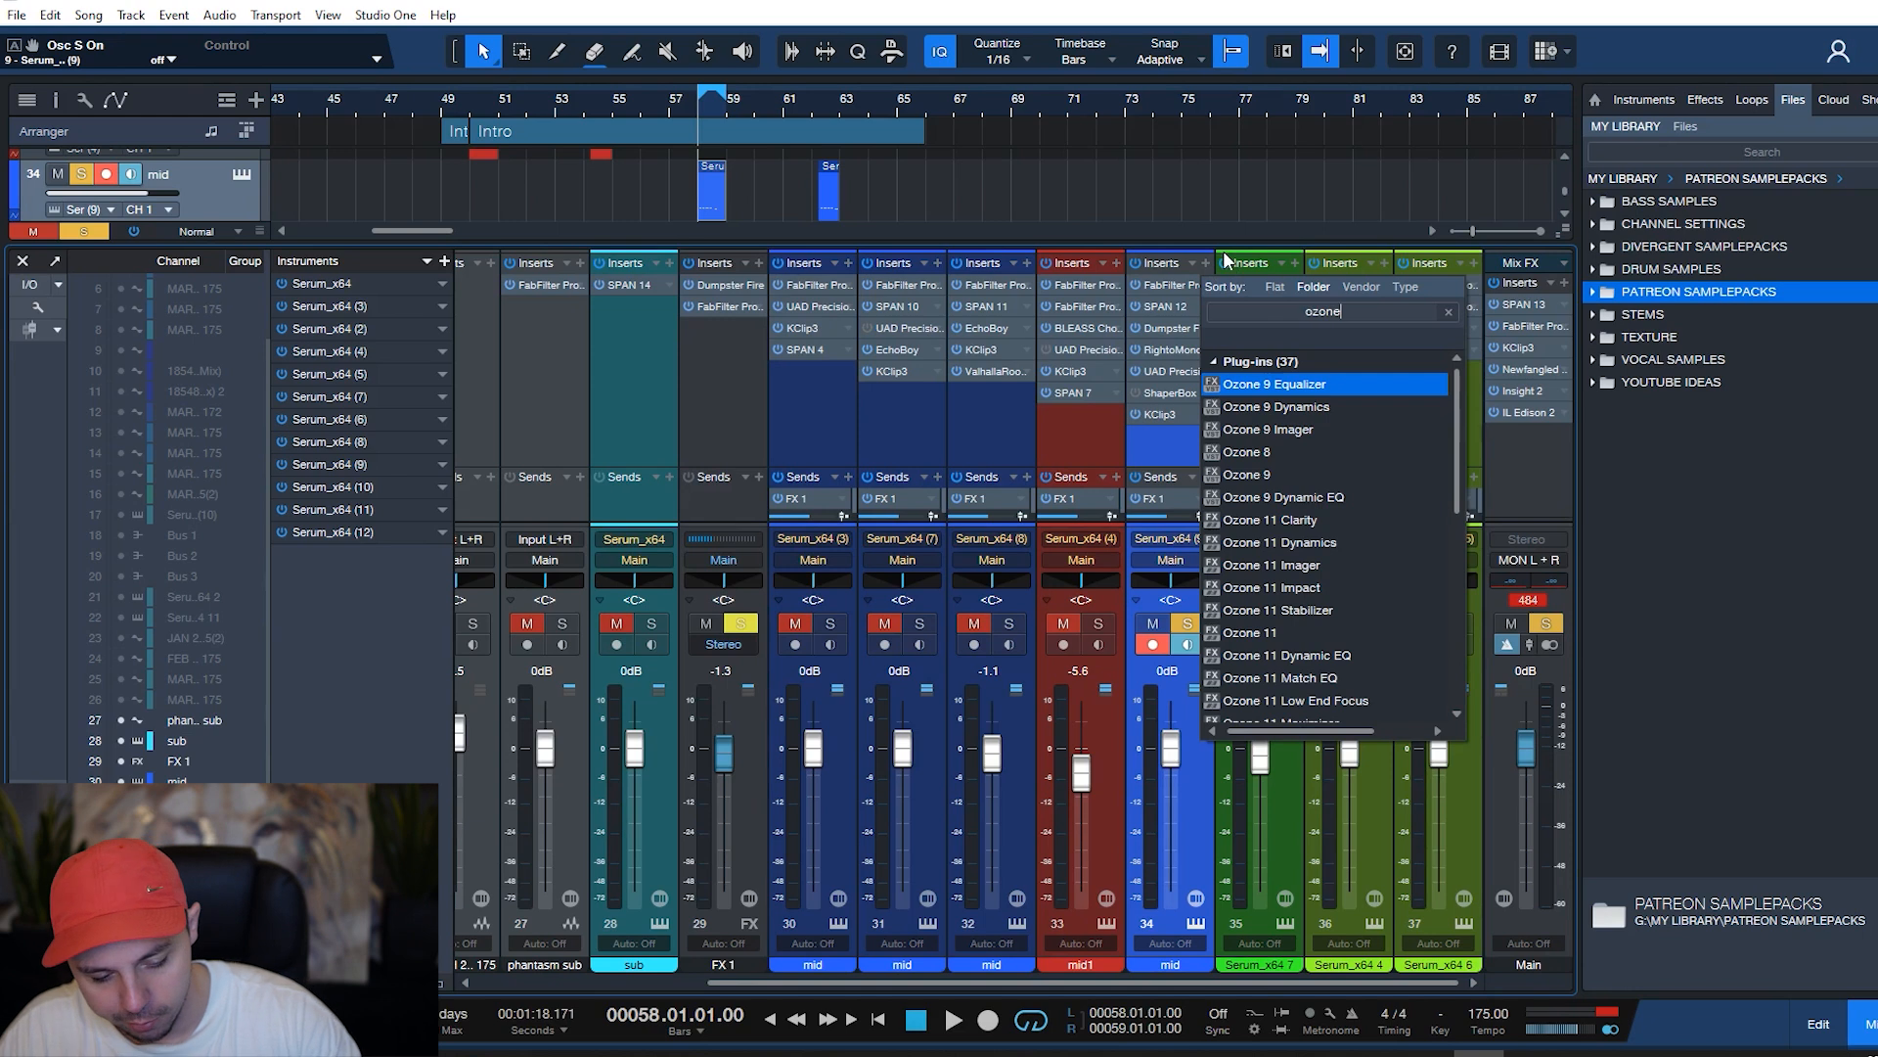
pyautogui.click(1311, 575)
# - Enable Stereoize at 13 ms in Ozone 11 Imager, widen band 1 to about 58, and close the plug-in
pyautogui.click(569, 565)
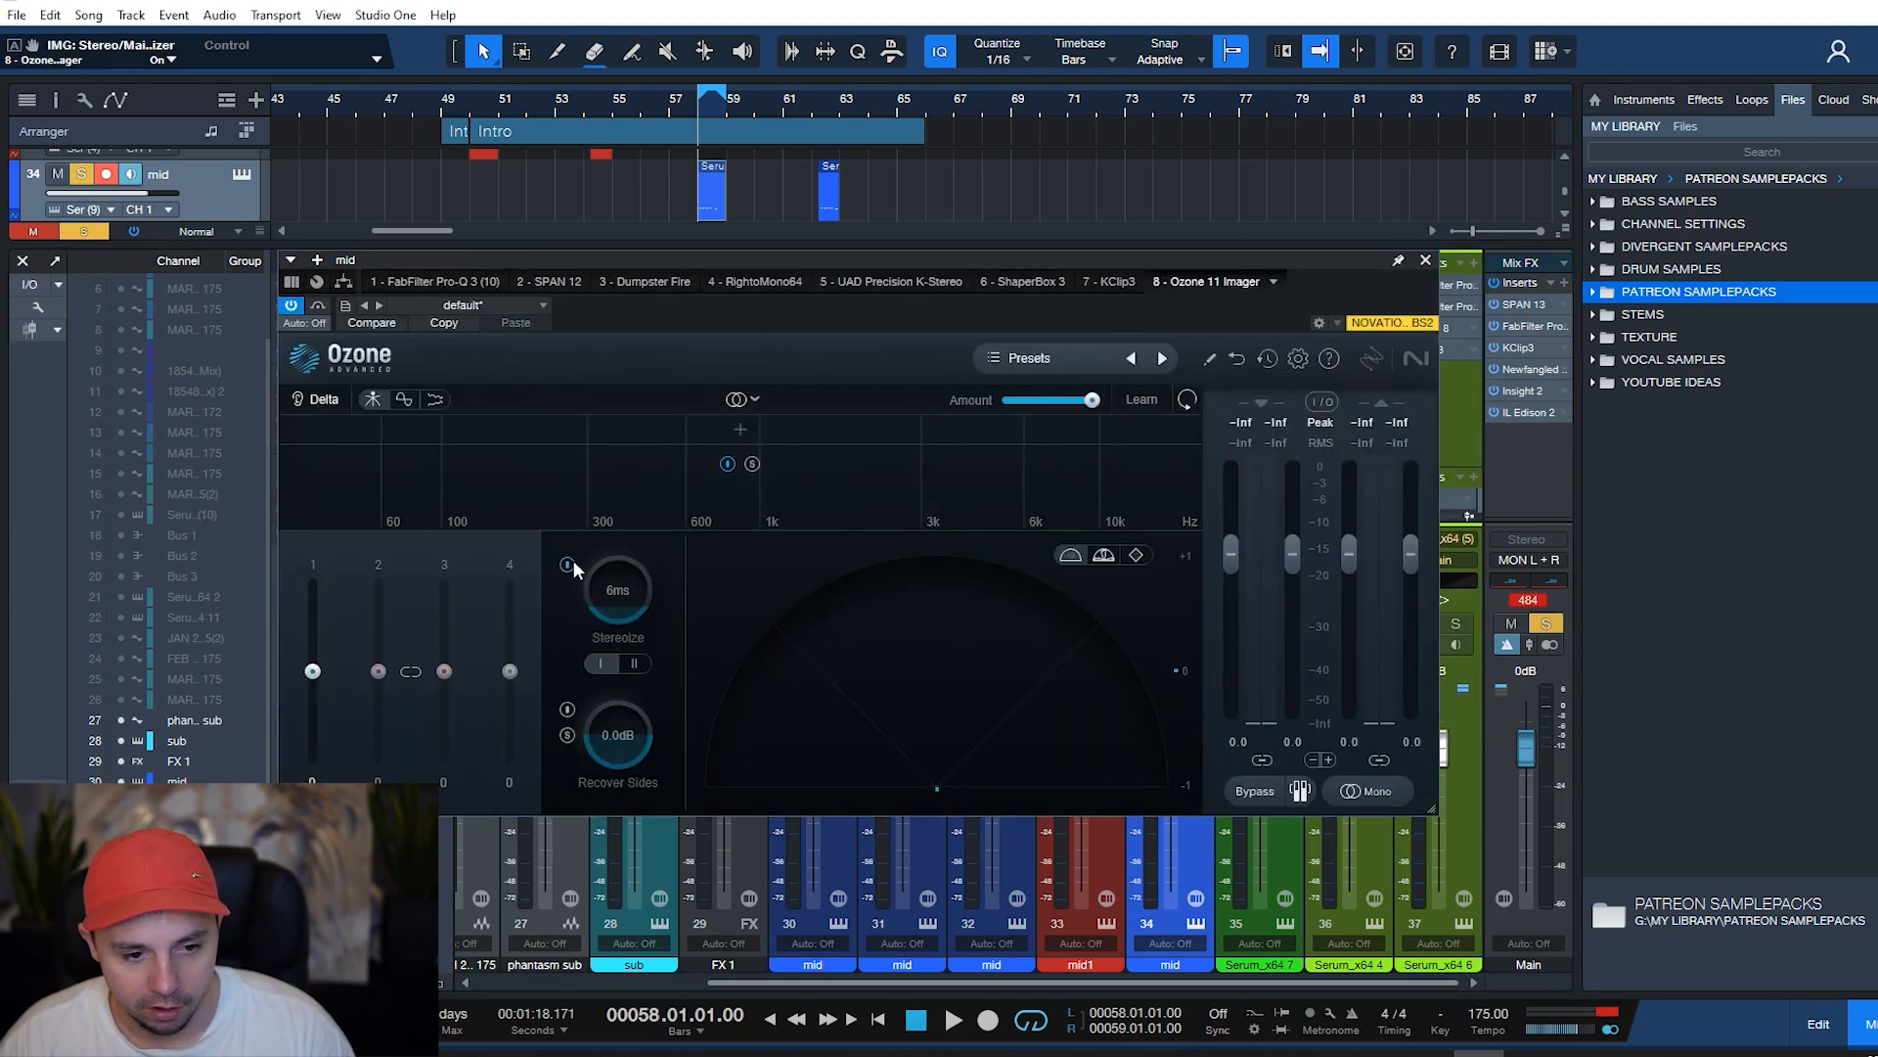
pyautogui.moveTo(307, 671); pyautogui.dragTo(304, 652)
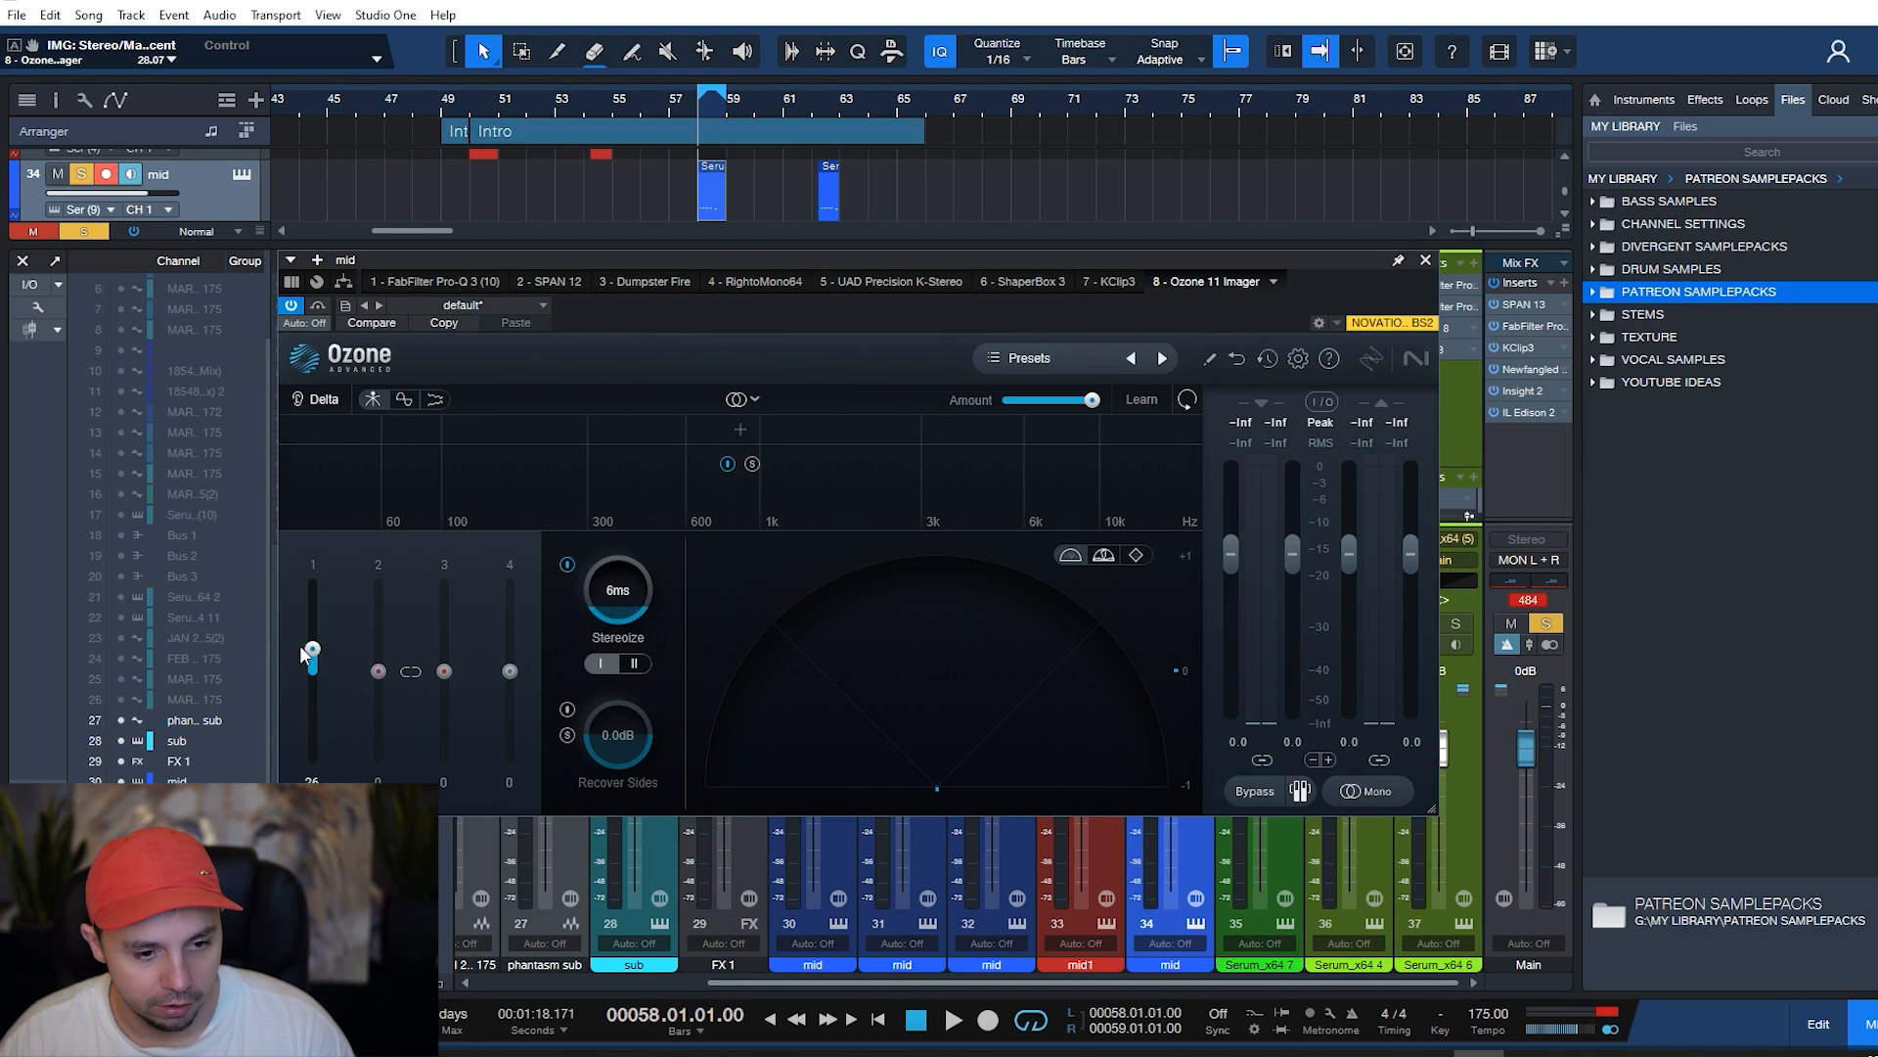
pyautogui.moveTo(626, 553); pyautogui.dragTo(648, 507)
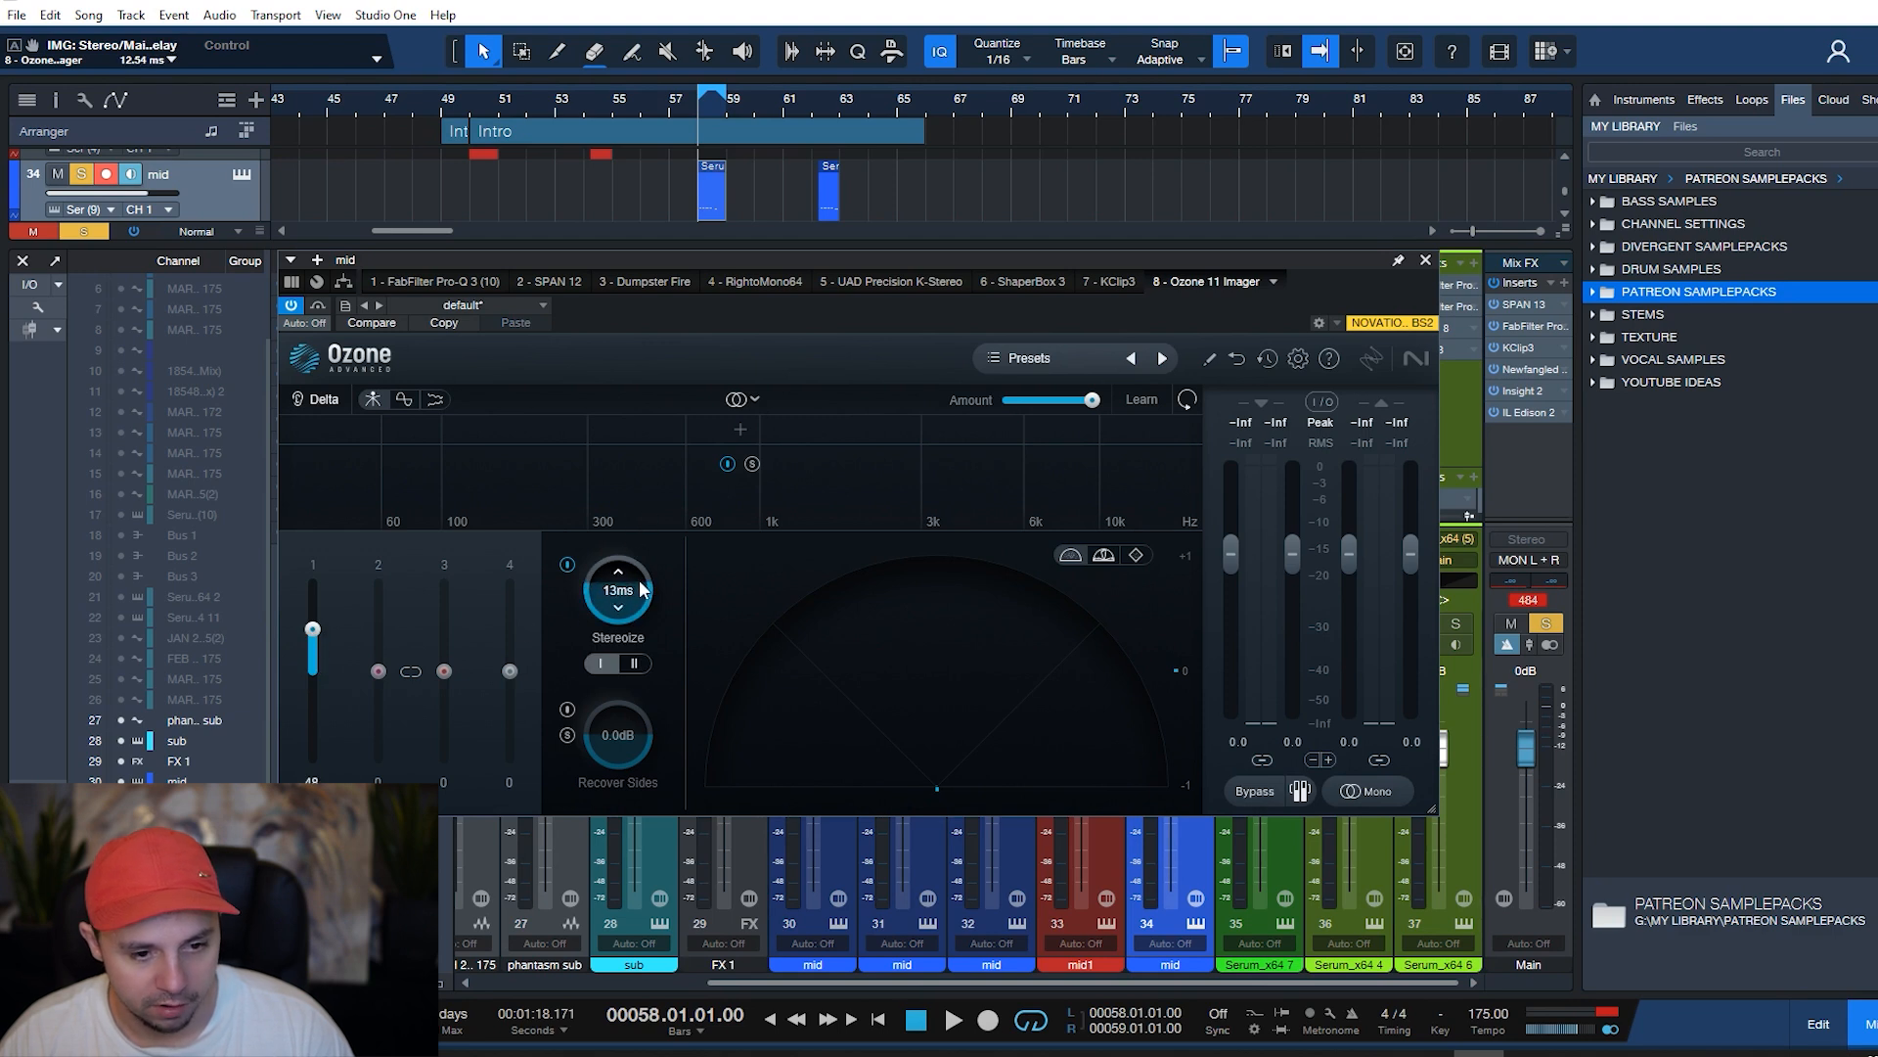
pyautogui.moveTo(313, 630); pyautogui.dragTo(314, 620)
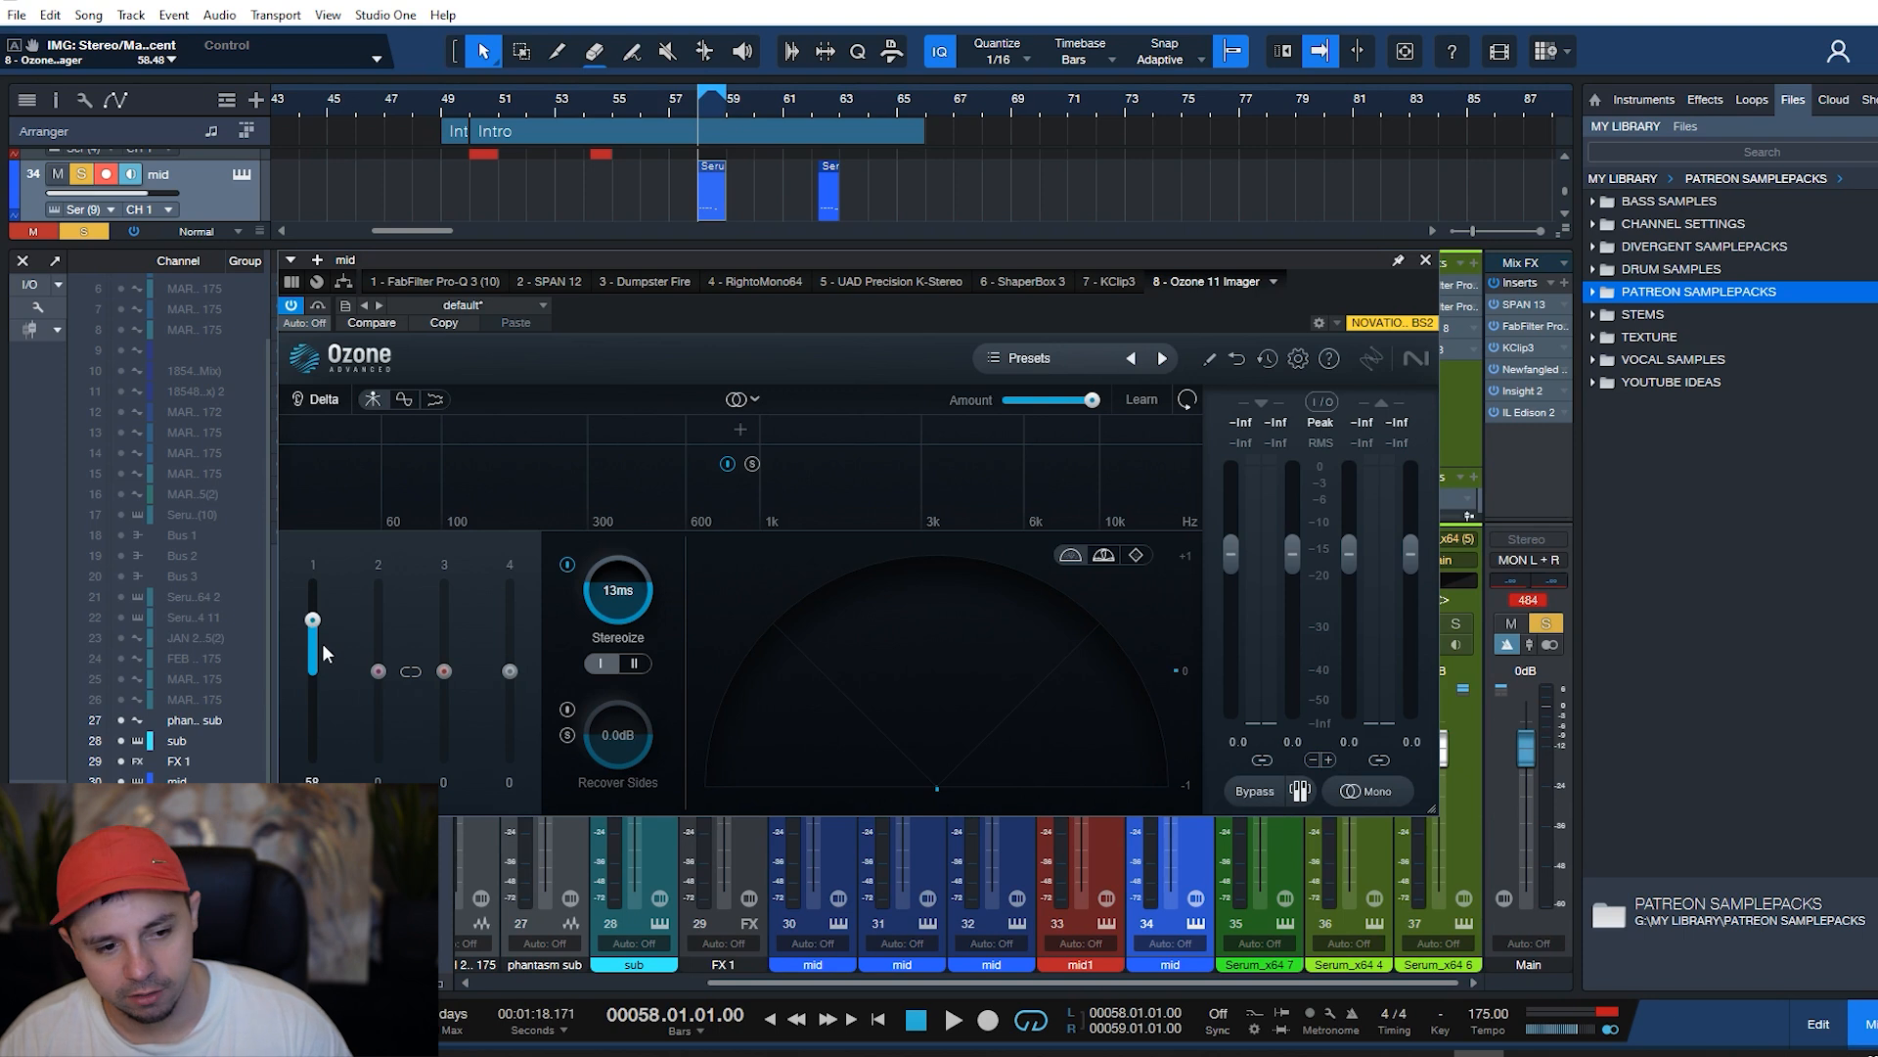
pyautogui.click(1425, 259)
# - Move Ozone 11 Imager above KClip3 on channel 34 and compare it with UAD Precision K-Stereo over bar 58, leaving the imager bypassed
pyautogui.press('space')
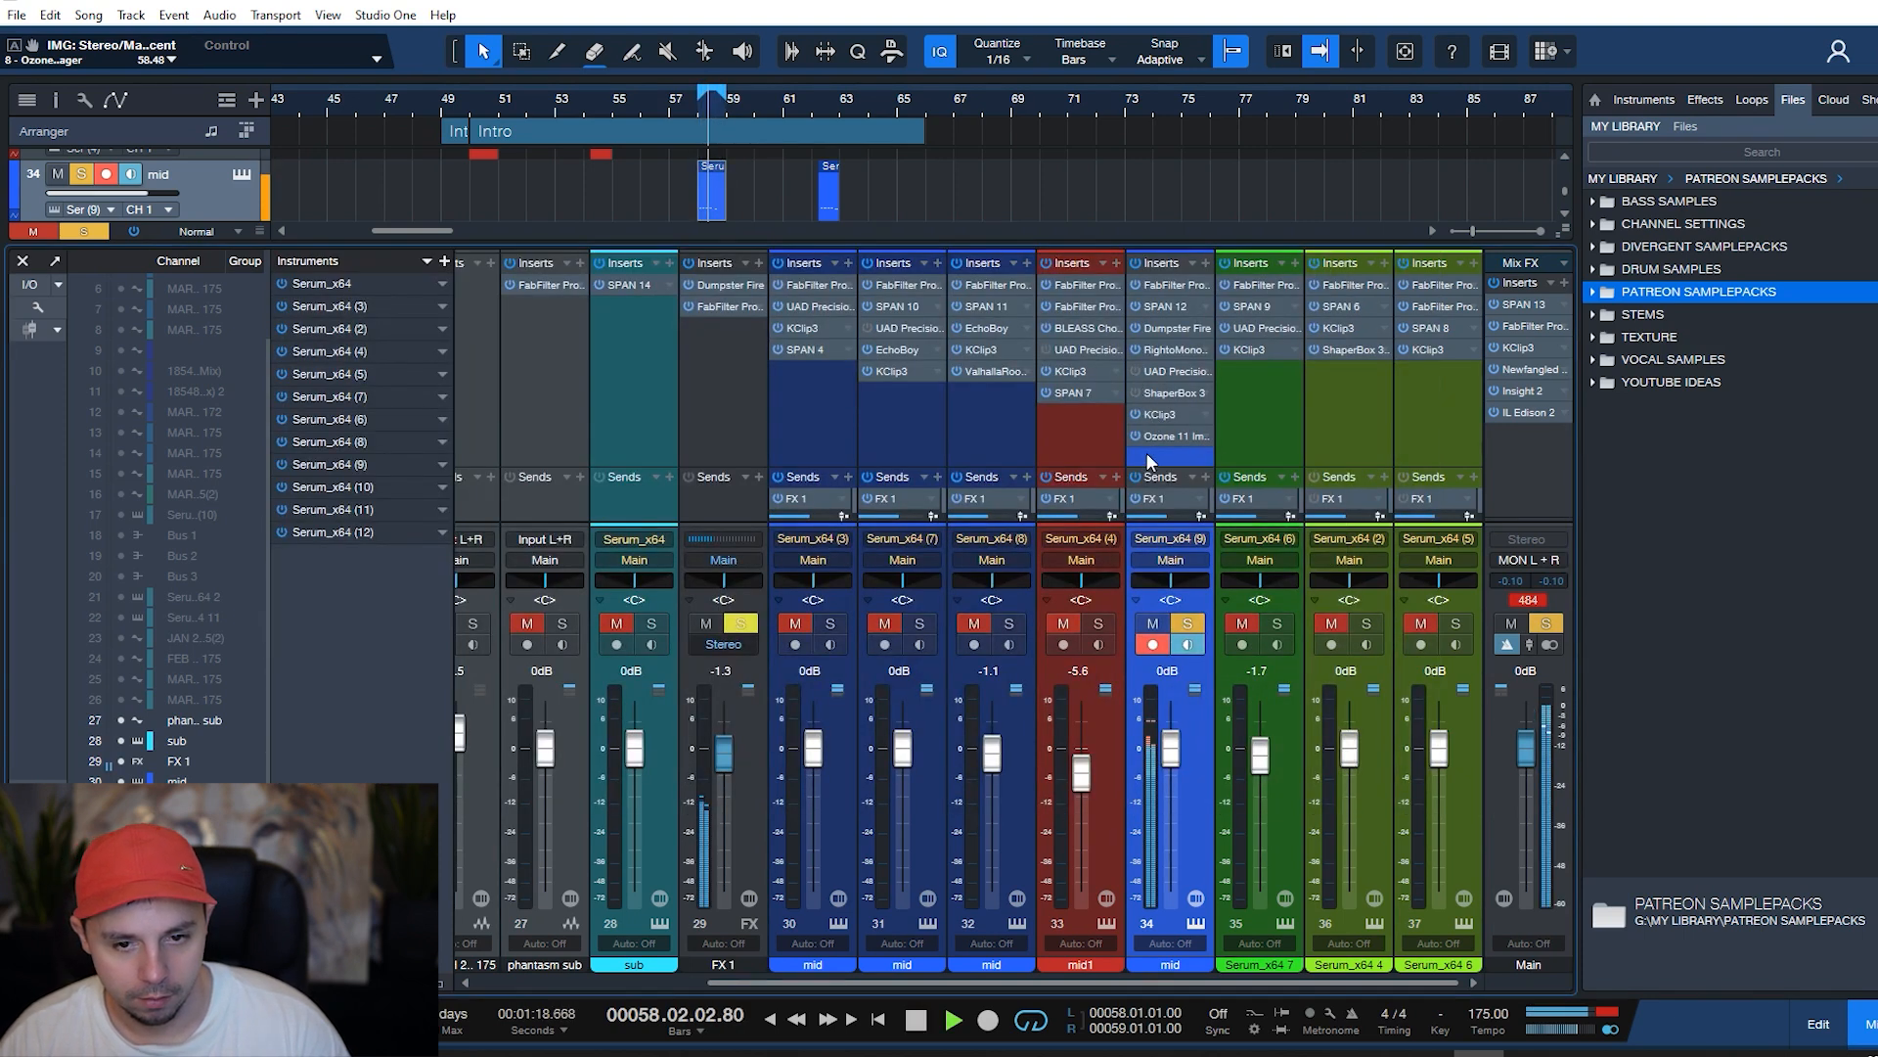
pyautogui.moveTo(1172, 444)
pyautogui.mouseDown()
pyautogui.moveTo(1176, 396)
pyautogui.moveTo(1168, 424)
pyautogui.mouseUp()
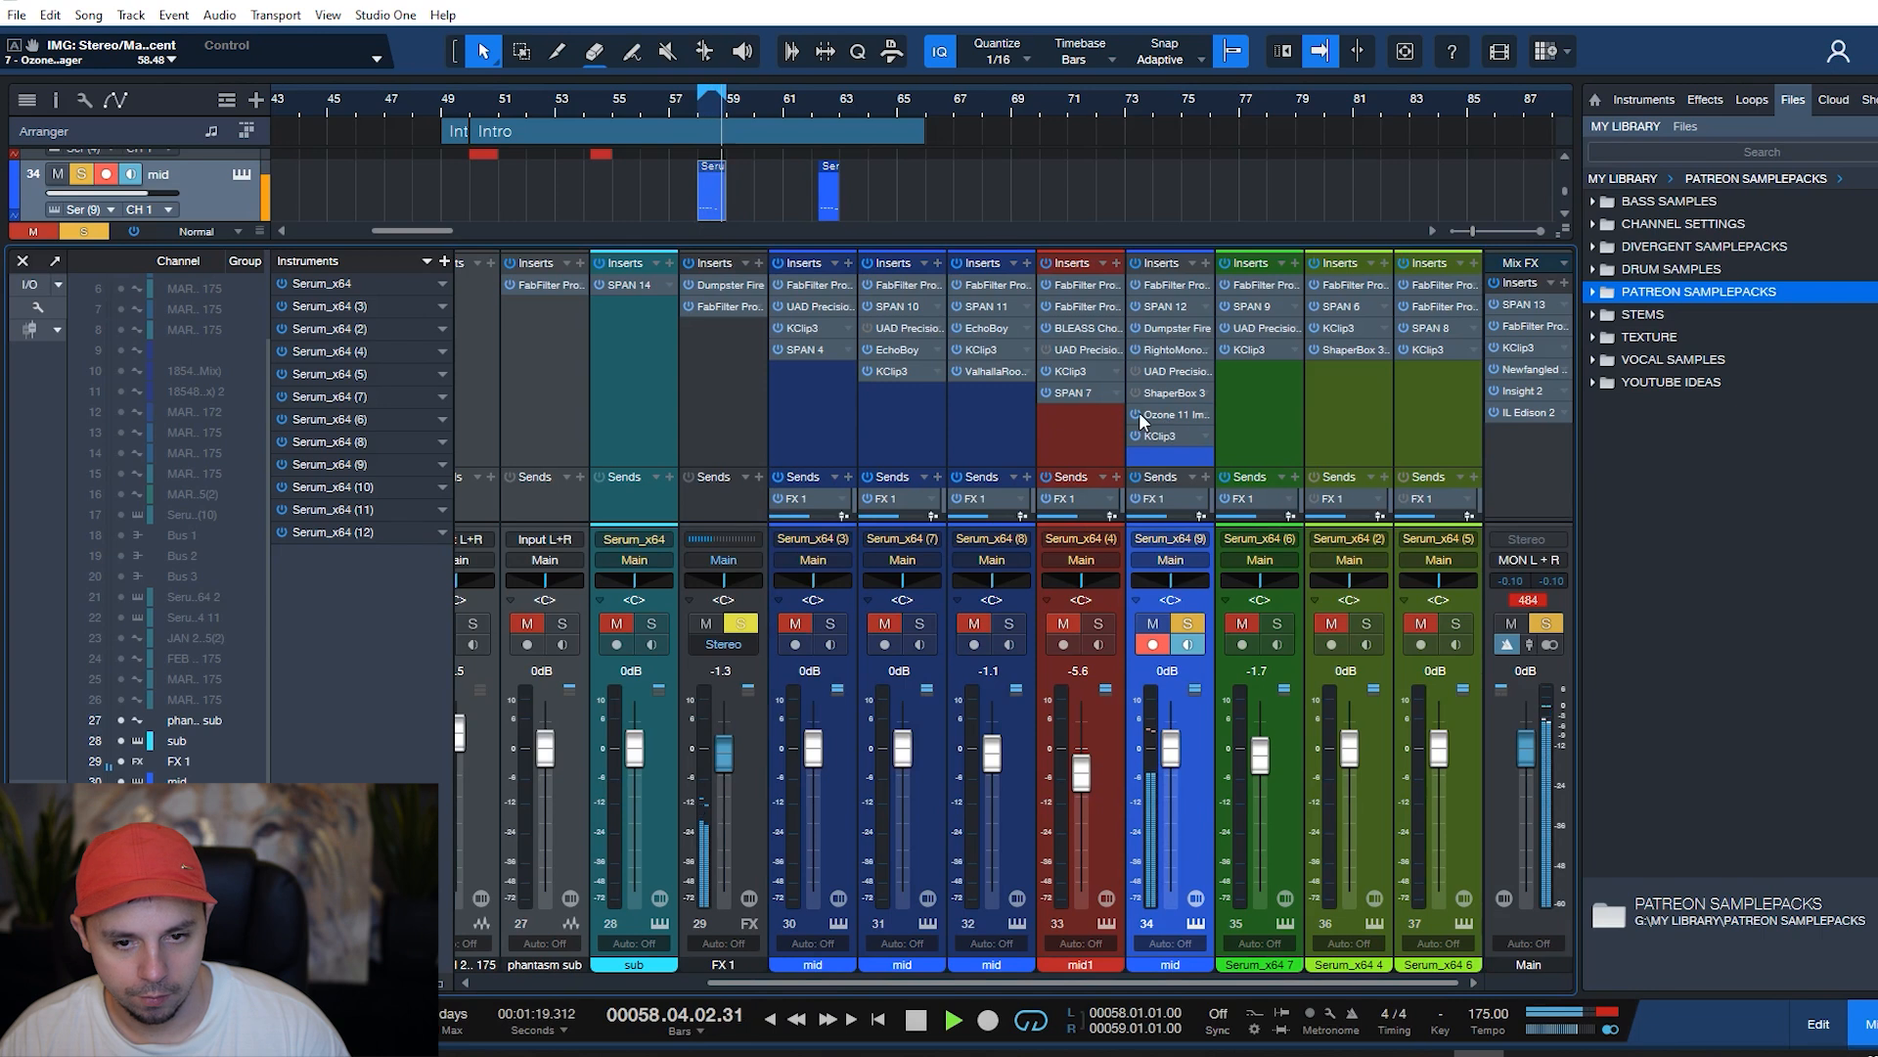
pyautogui.click(1136, 413)
pyautogui.click(1136, 372)
pyautogui.press('space')
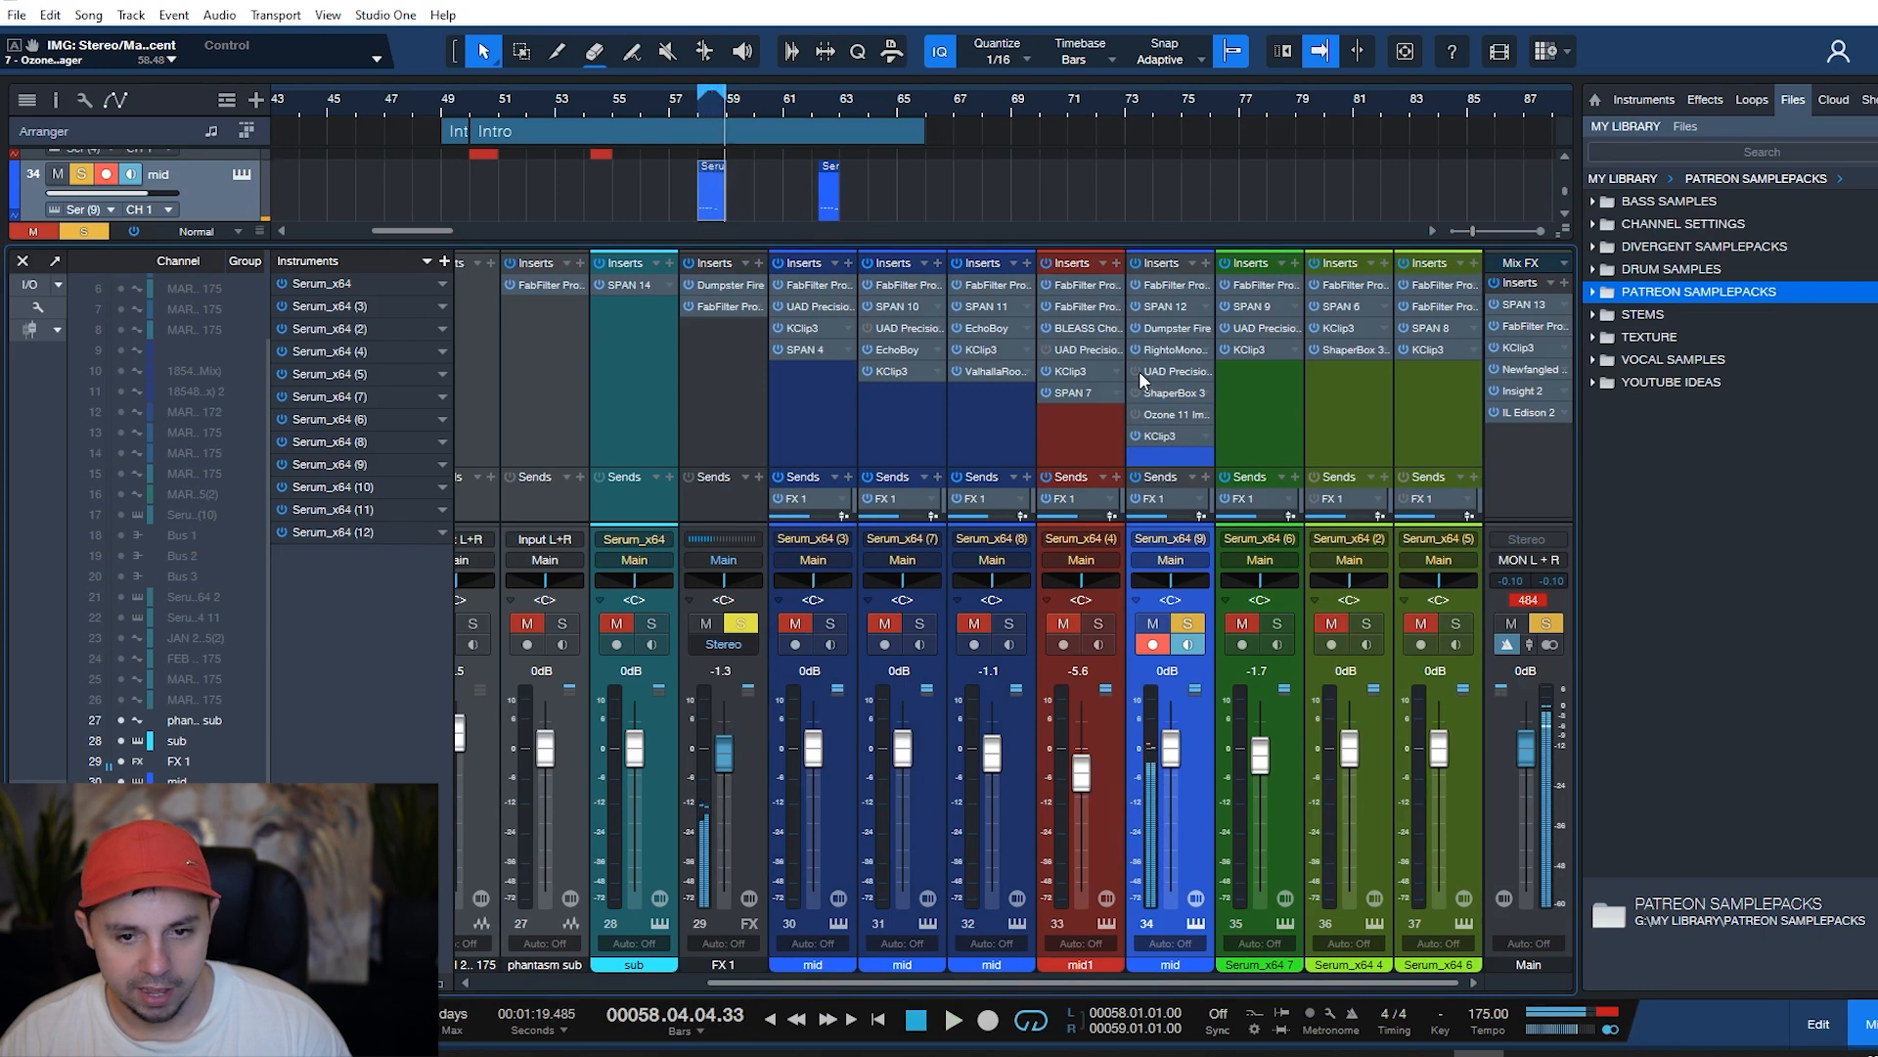
pyautogui.press('space')
pyautogui.press('space')
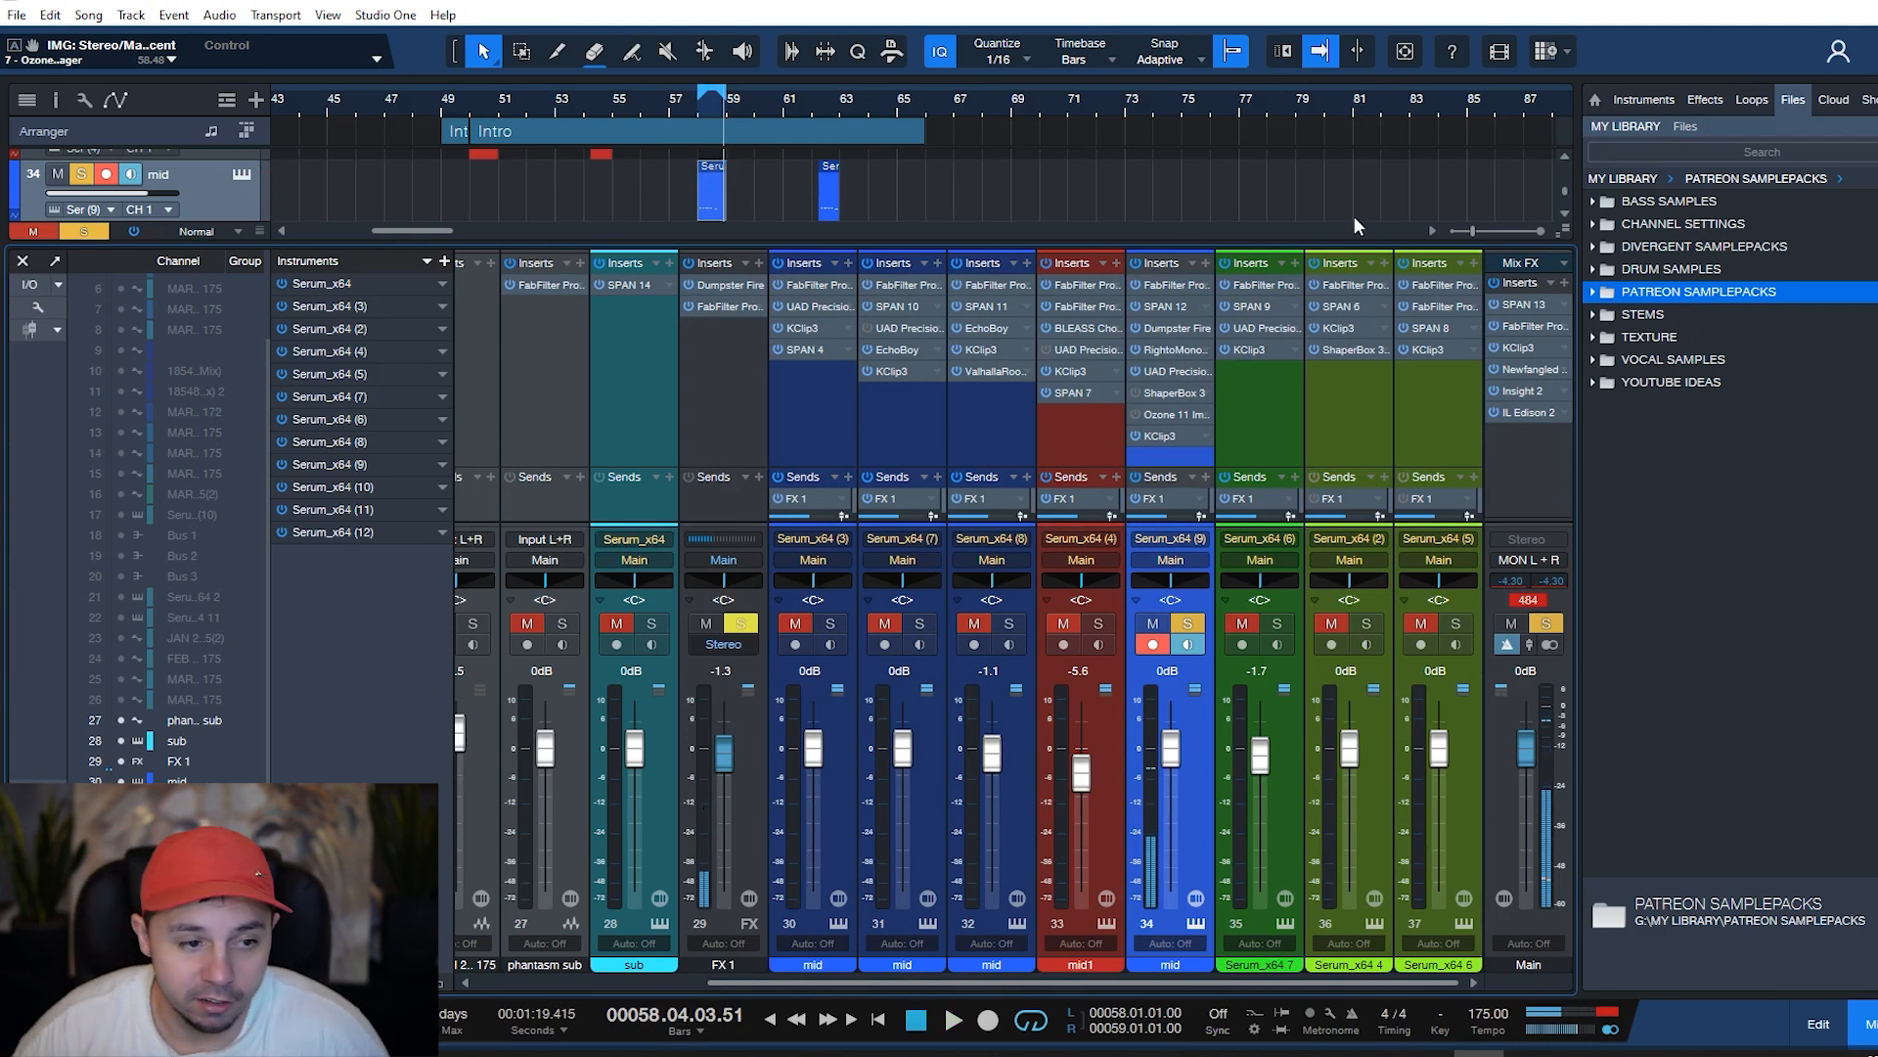
# - Hide the mixer, clear the solo and record arming on track 34, and play all layers from bar 58
pyautogui.click(17, 263)
pyautogui.press('KP_Subtract')
pyautogui.press('KP_Subtract')
pyautogui.click(81, 721)
pyautogui.click(106, 721)
pyautogui.press('space')
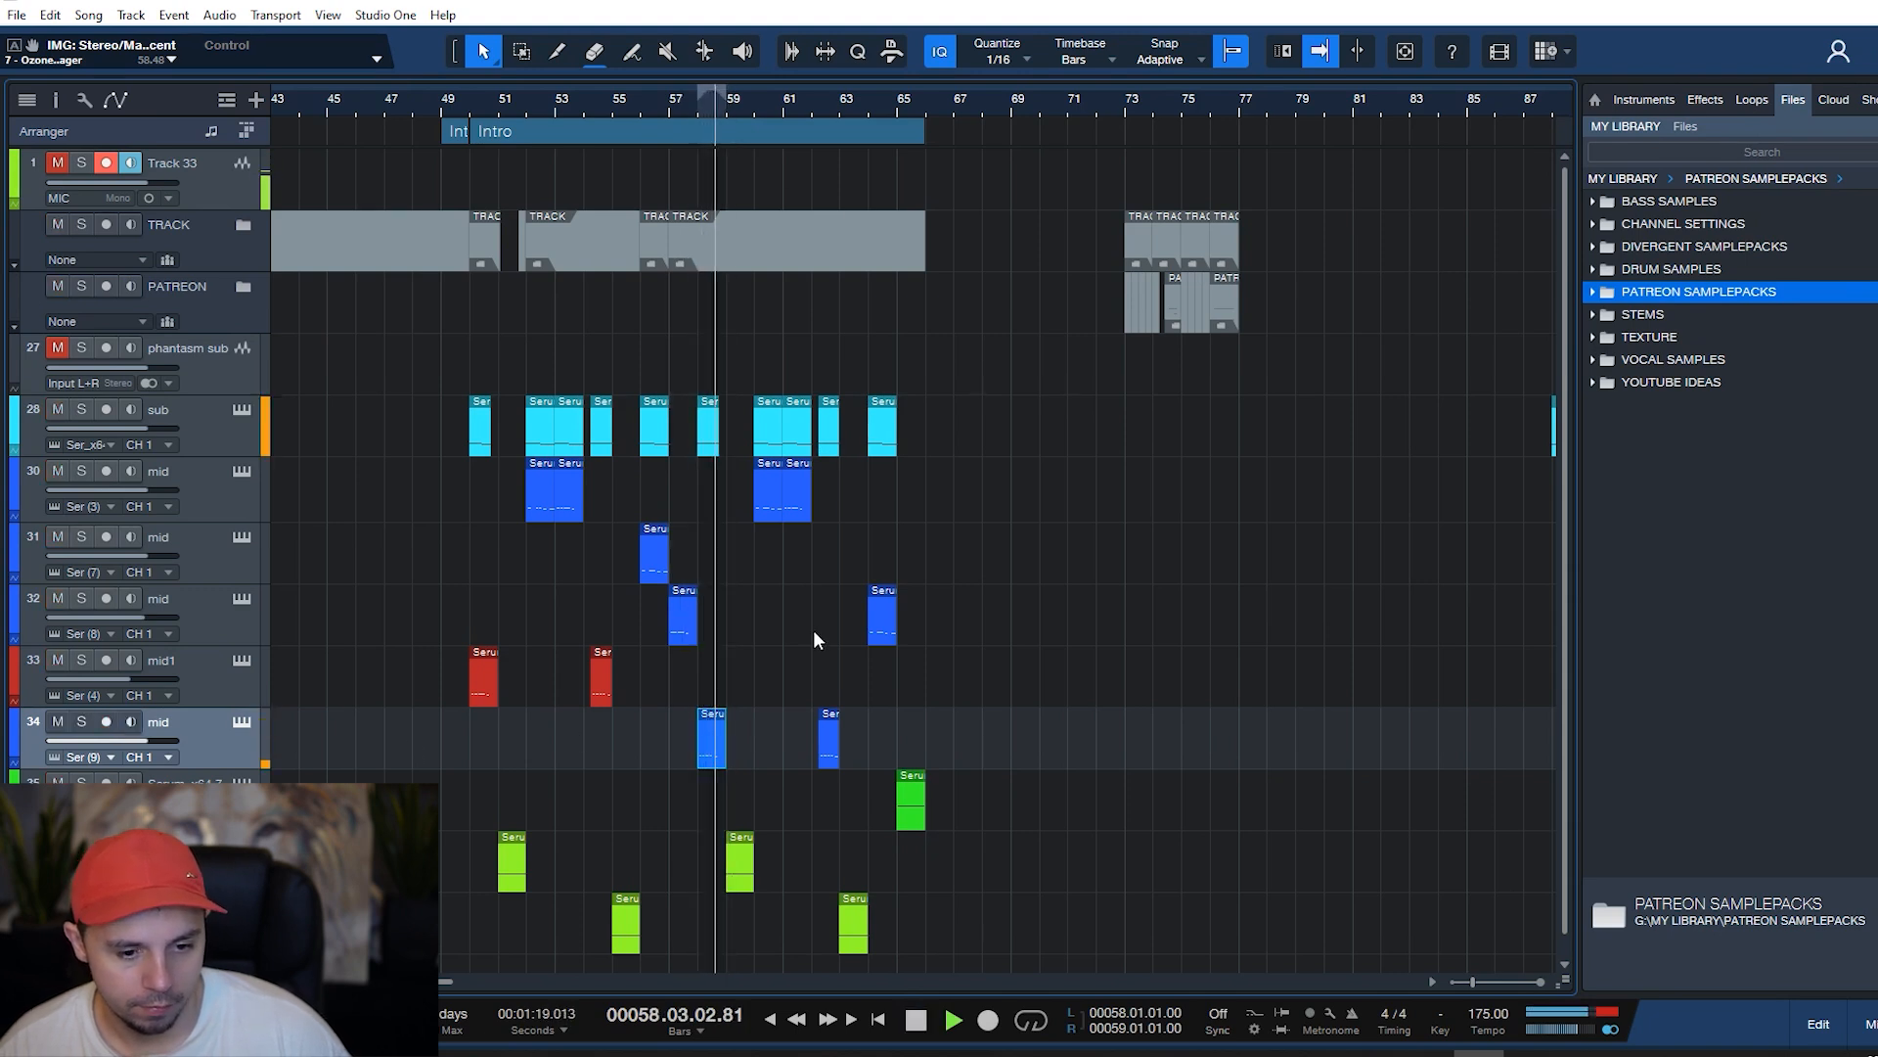
pyautogui.press('space')
# - Open ShaperBox 3 on channel 34 to view its volume curve and play the section from bar 58
pyautogui.press('F3')
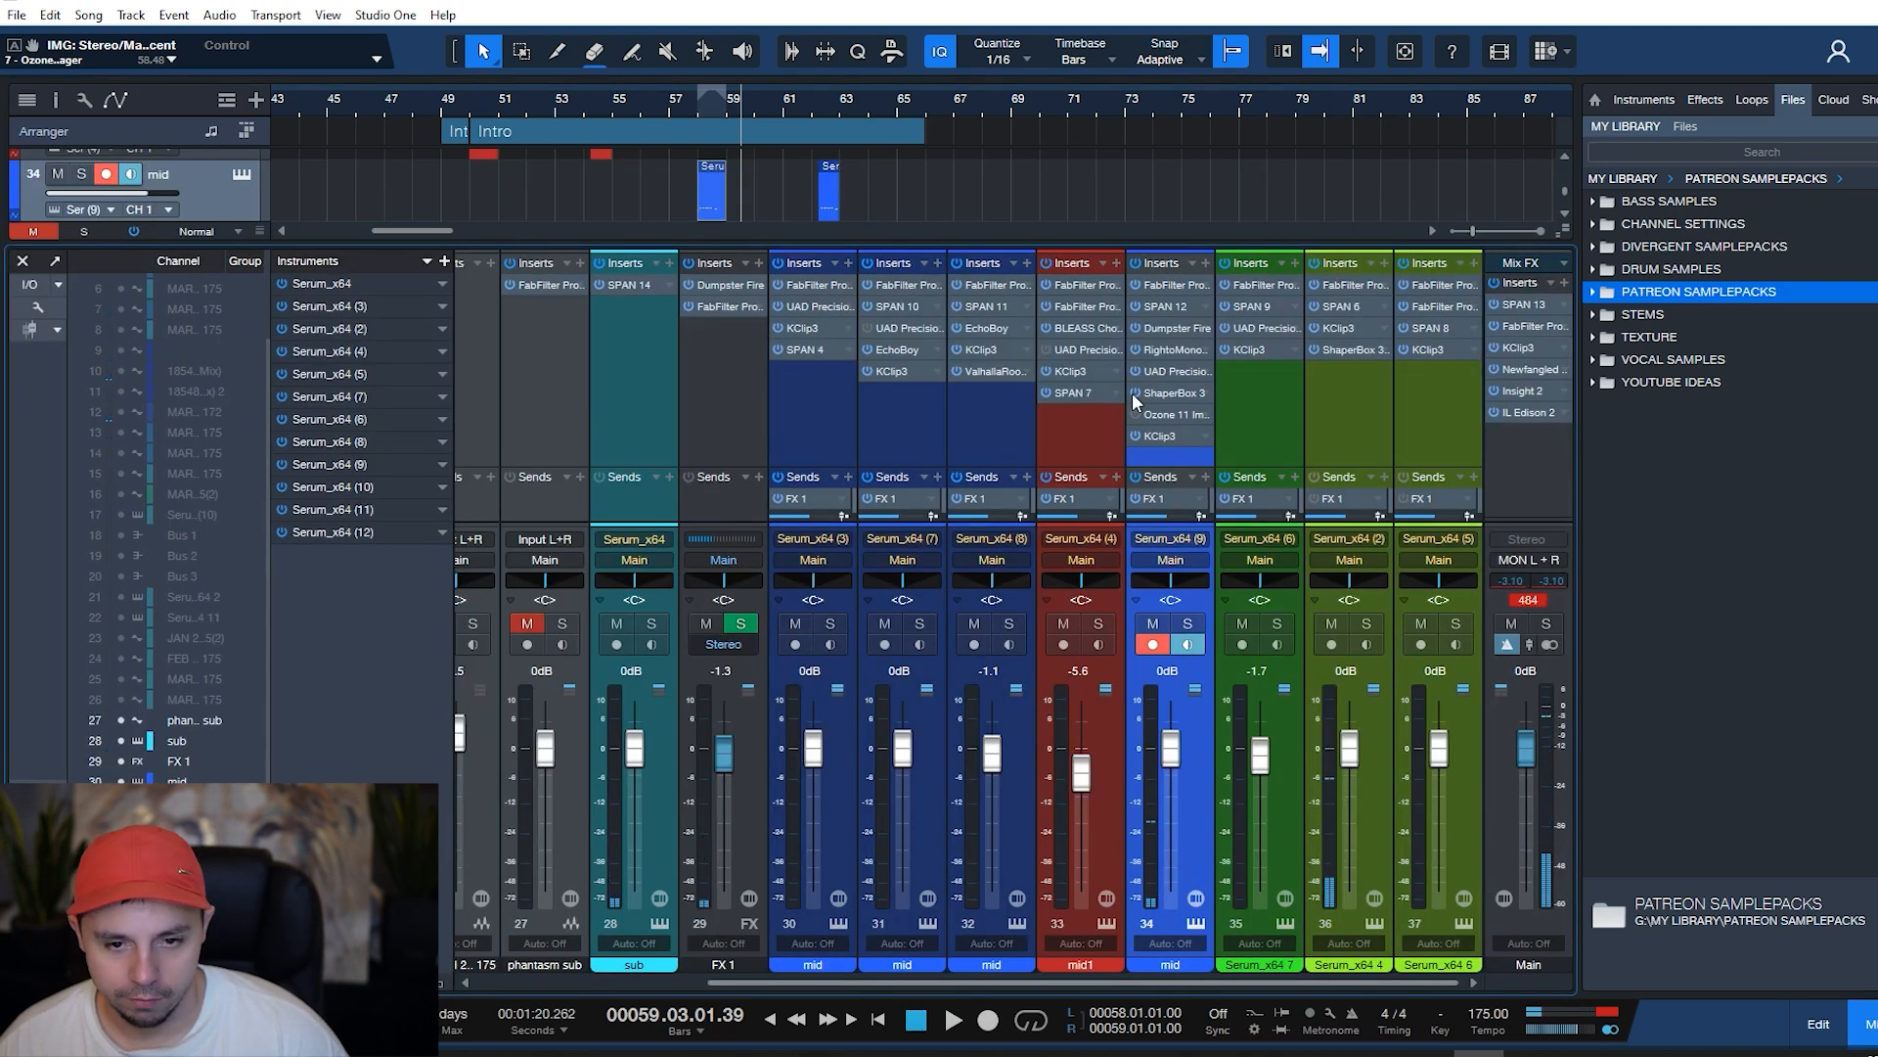
pyautogui.click(1179, 391)
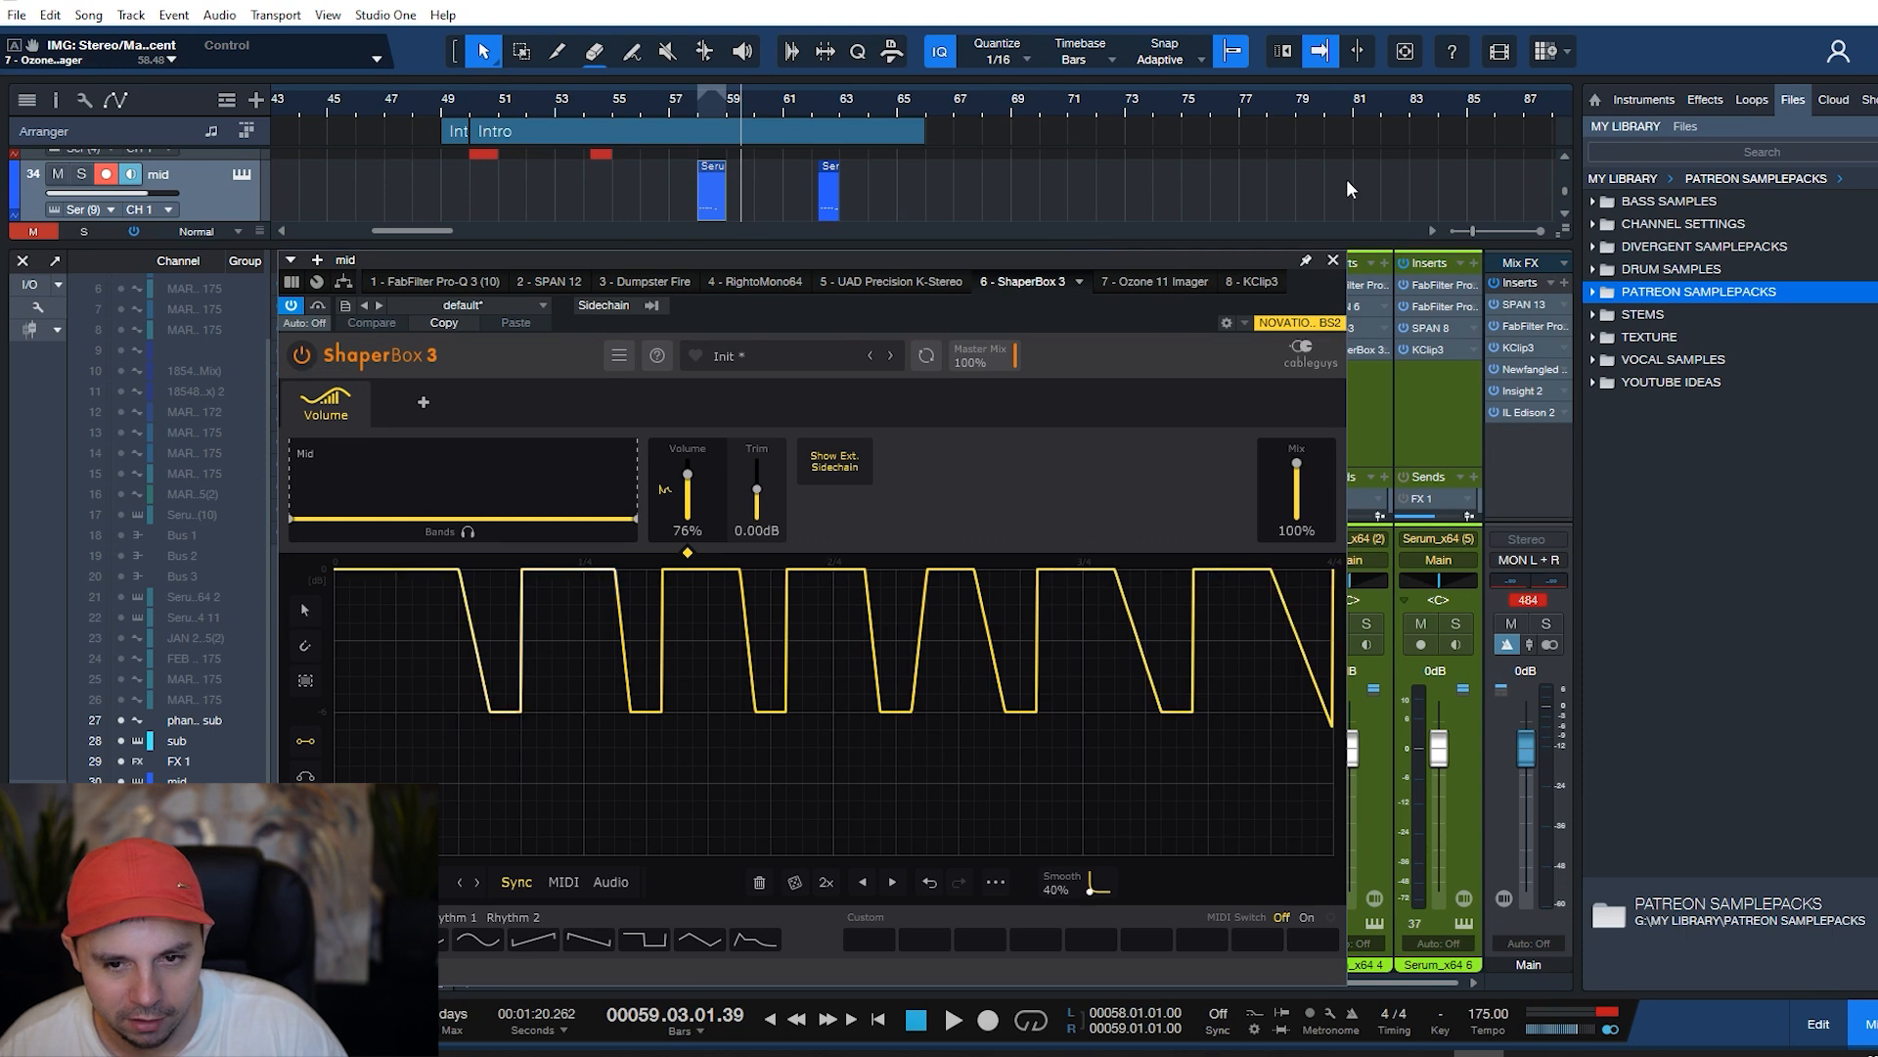
pyautogui.click(704, 119)
pyautogui.press('space')
# - Reshape the first dip of the ShaperBox 3 volume curve down to full silence and play the section from bar 58
pyautogui.moveTo(584, 623)
pyautogui.mouseDown()
pyautogui.moveTo(495, 624)
pyautogui.moveTo(534, 690)
pyautogui.mouseUp()
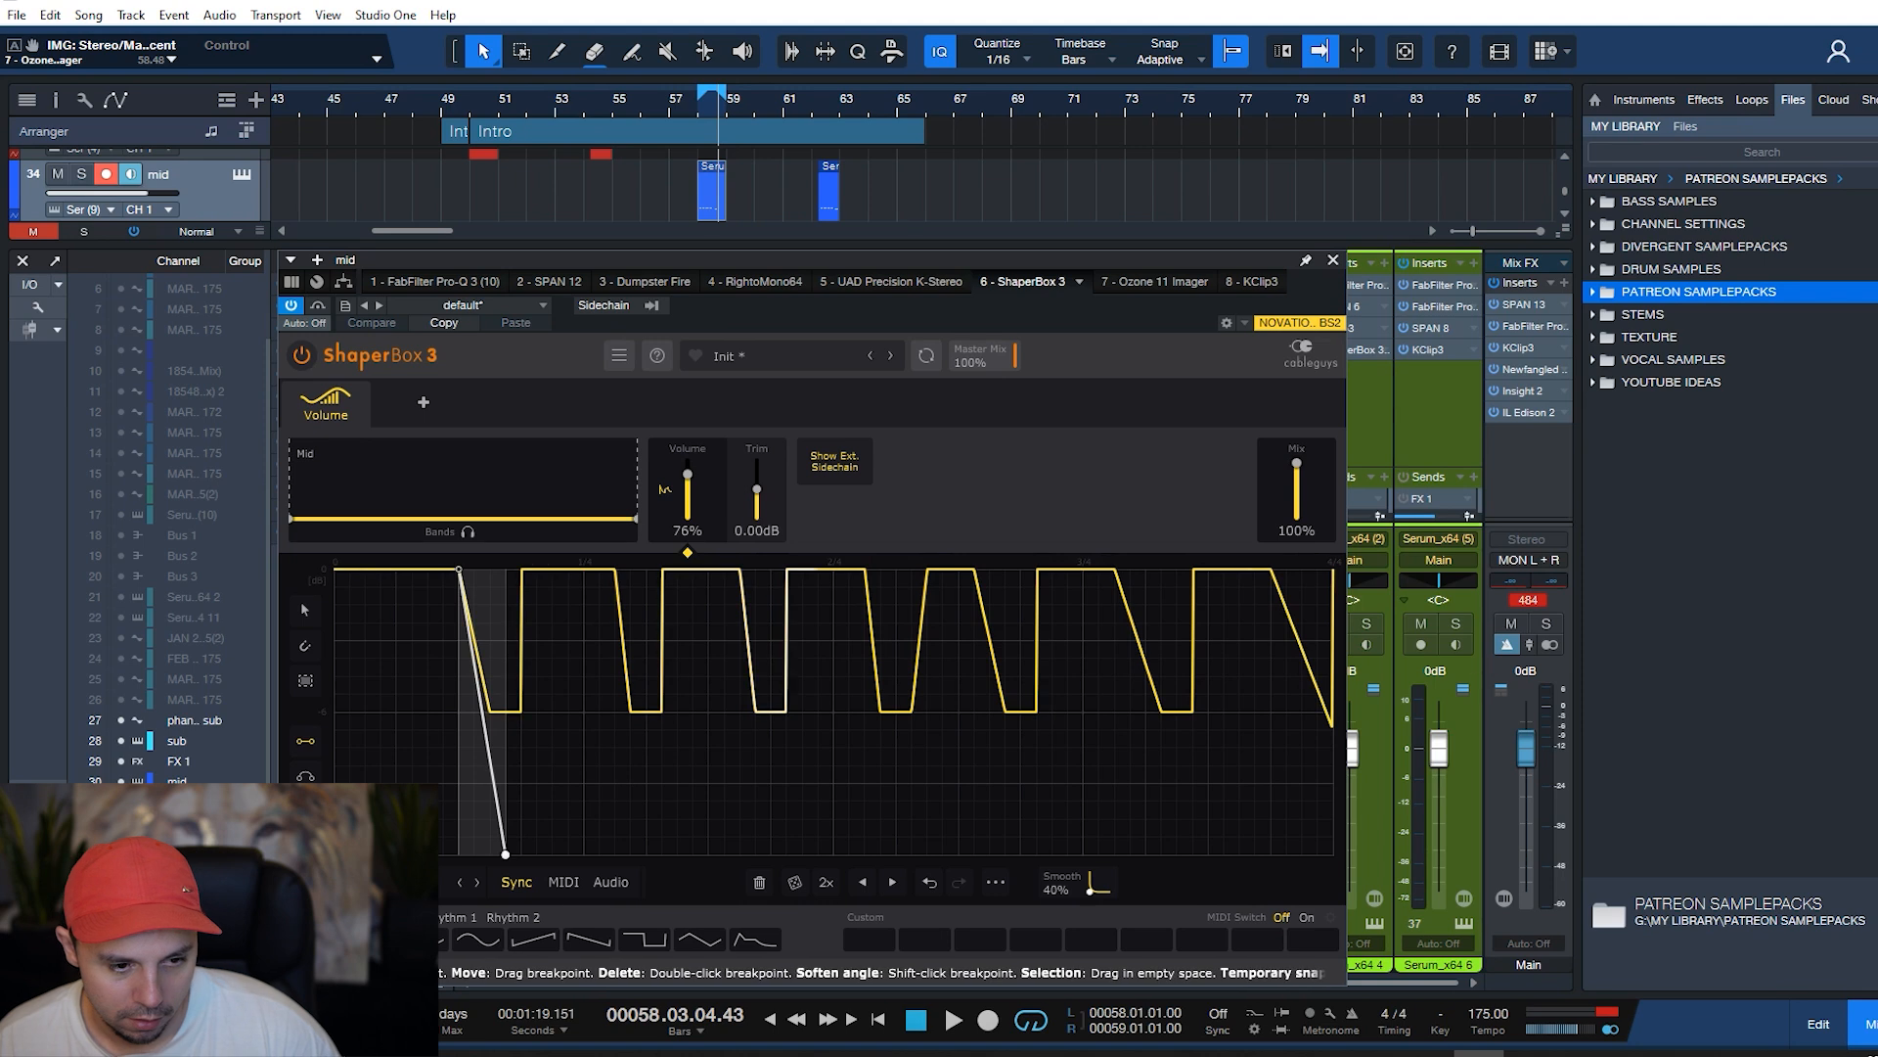
pyautogui.click(475, 854)
pyautogui.click(506, 855)
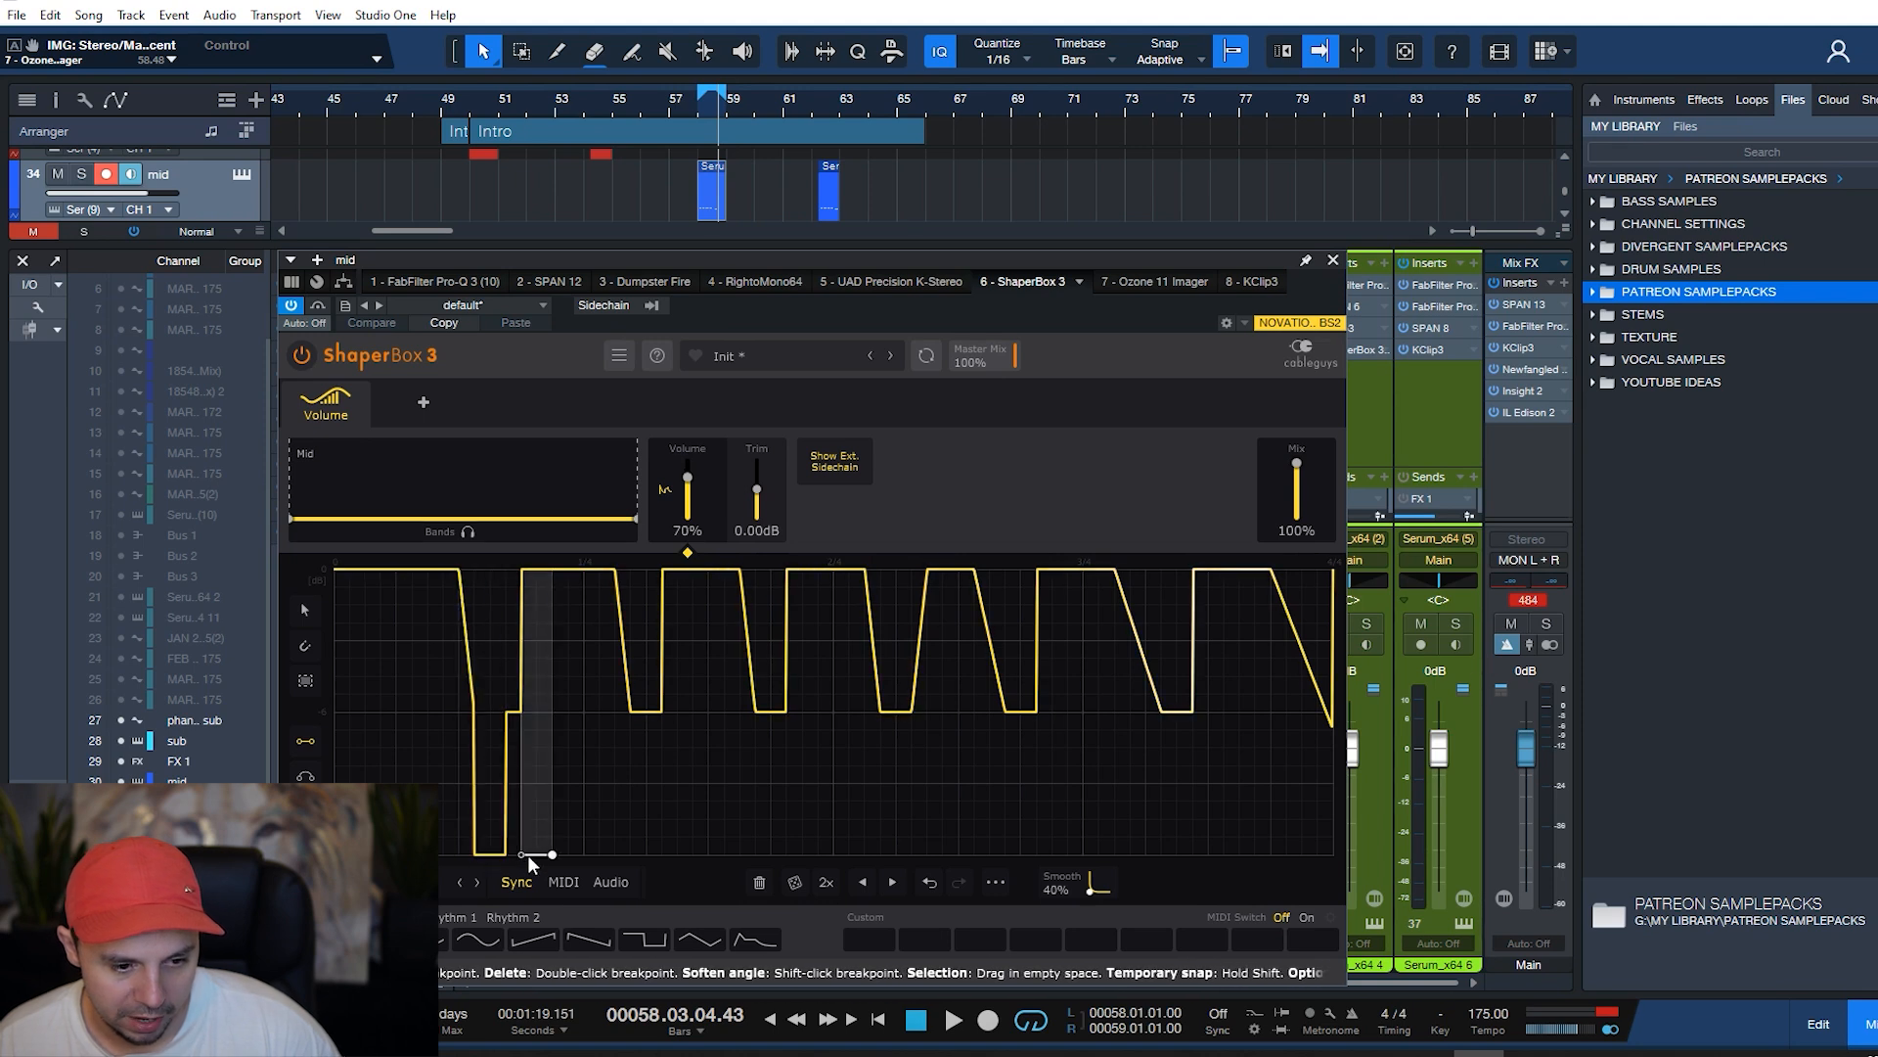
pyautogui.click(520, 854)
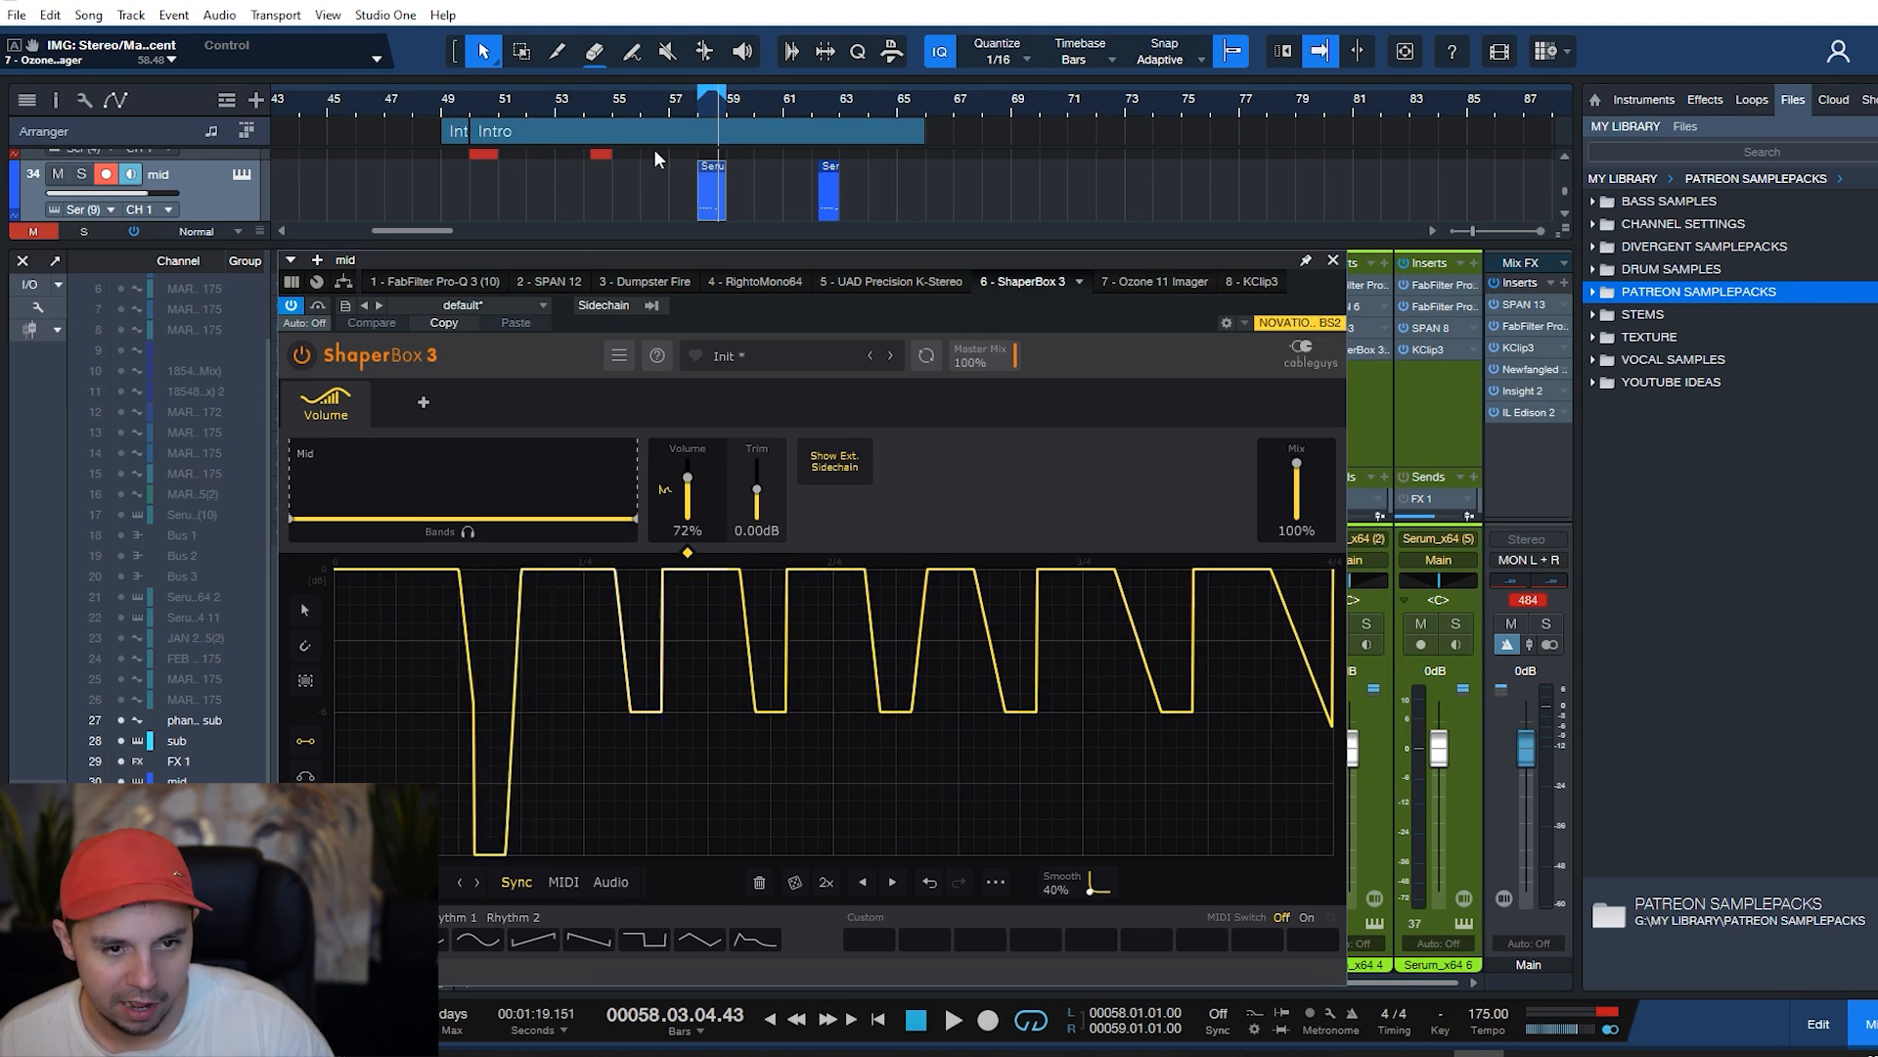
pyautogui.click(697, 108)
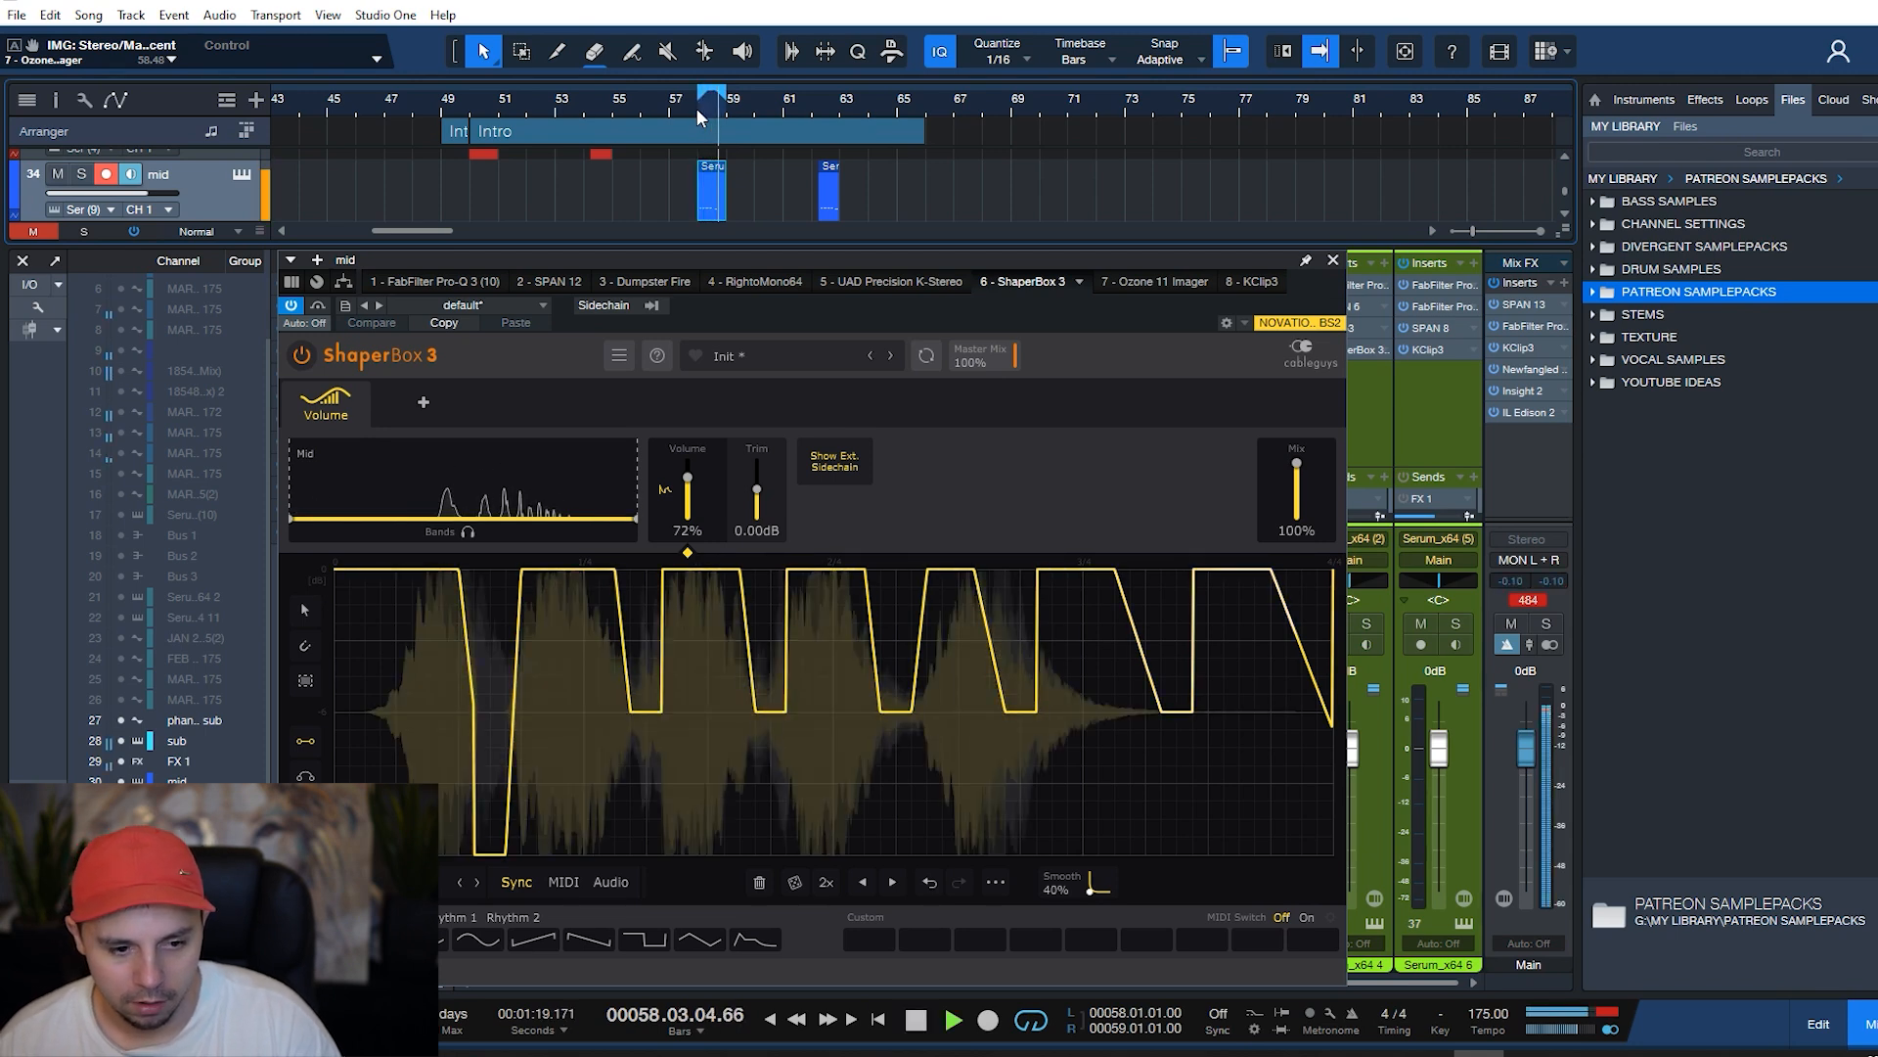
pyautogui.press('space')
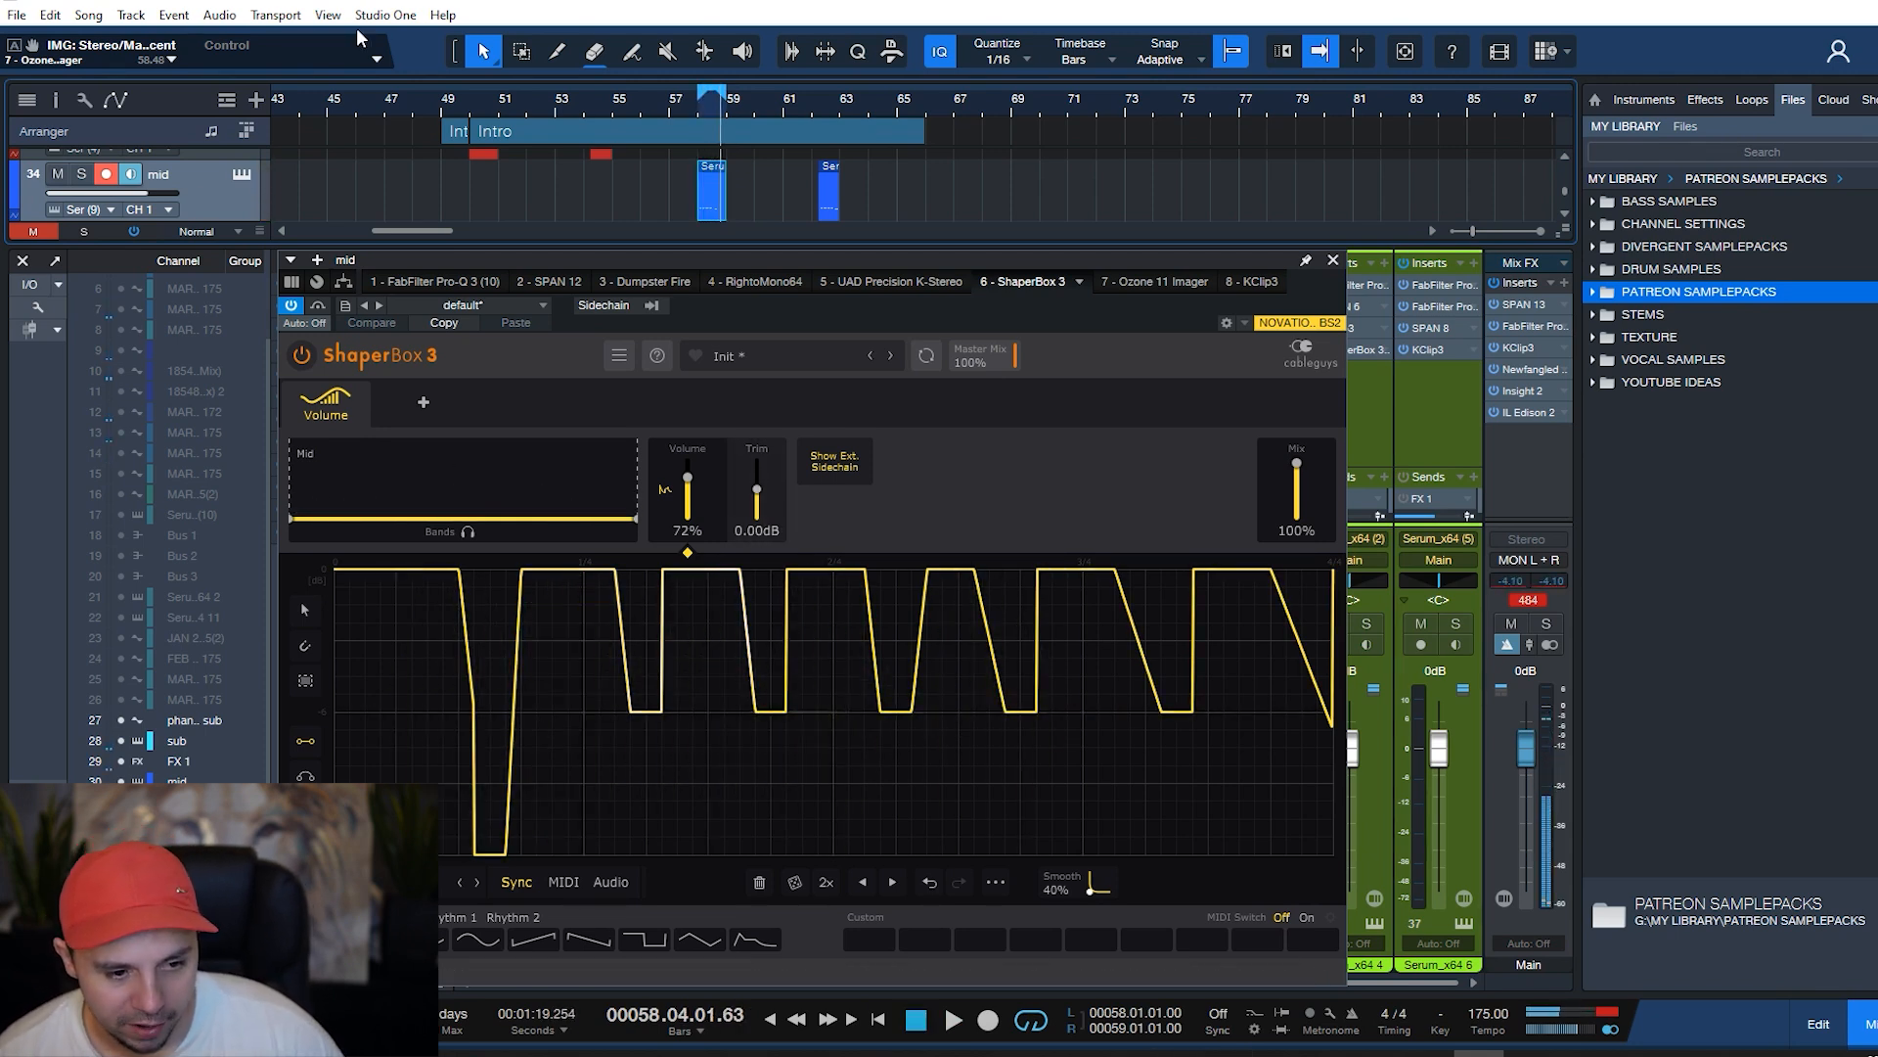
# - Raise the curve's first dip level with the other dips, then close ShaperBox 3 and play the section from bar 58
pyautogui.moveTo(473, 711)
pyautogui.mouseDown()
pyautogui.moveTo(520, 694)
pyautogui.moveTo(504, 711)
pyautogui.moveTo(520, 569)
pyautogui.mouseUp()
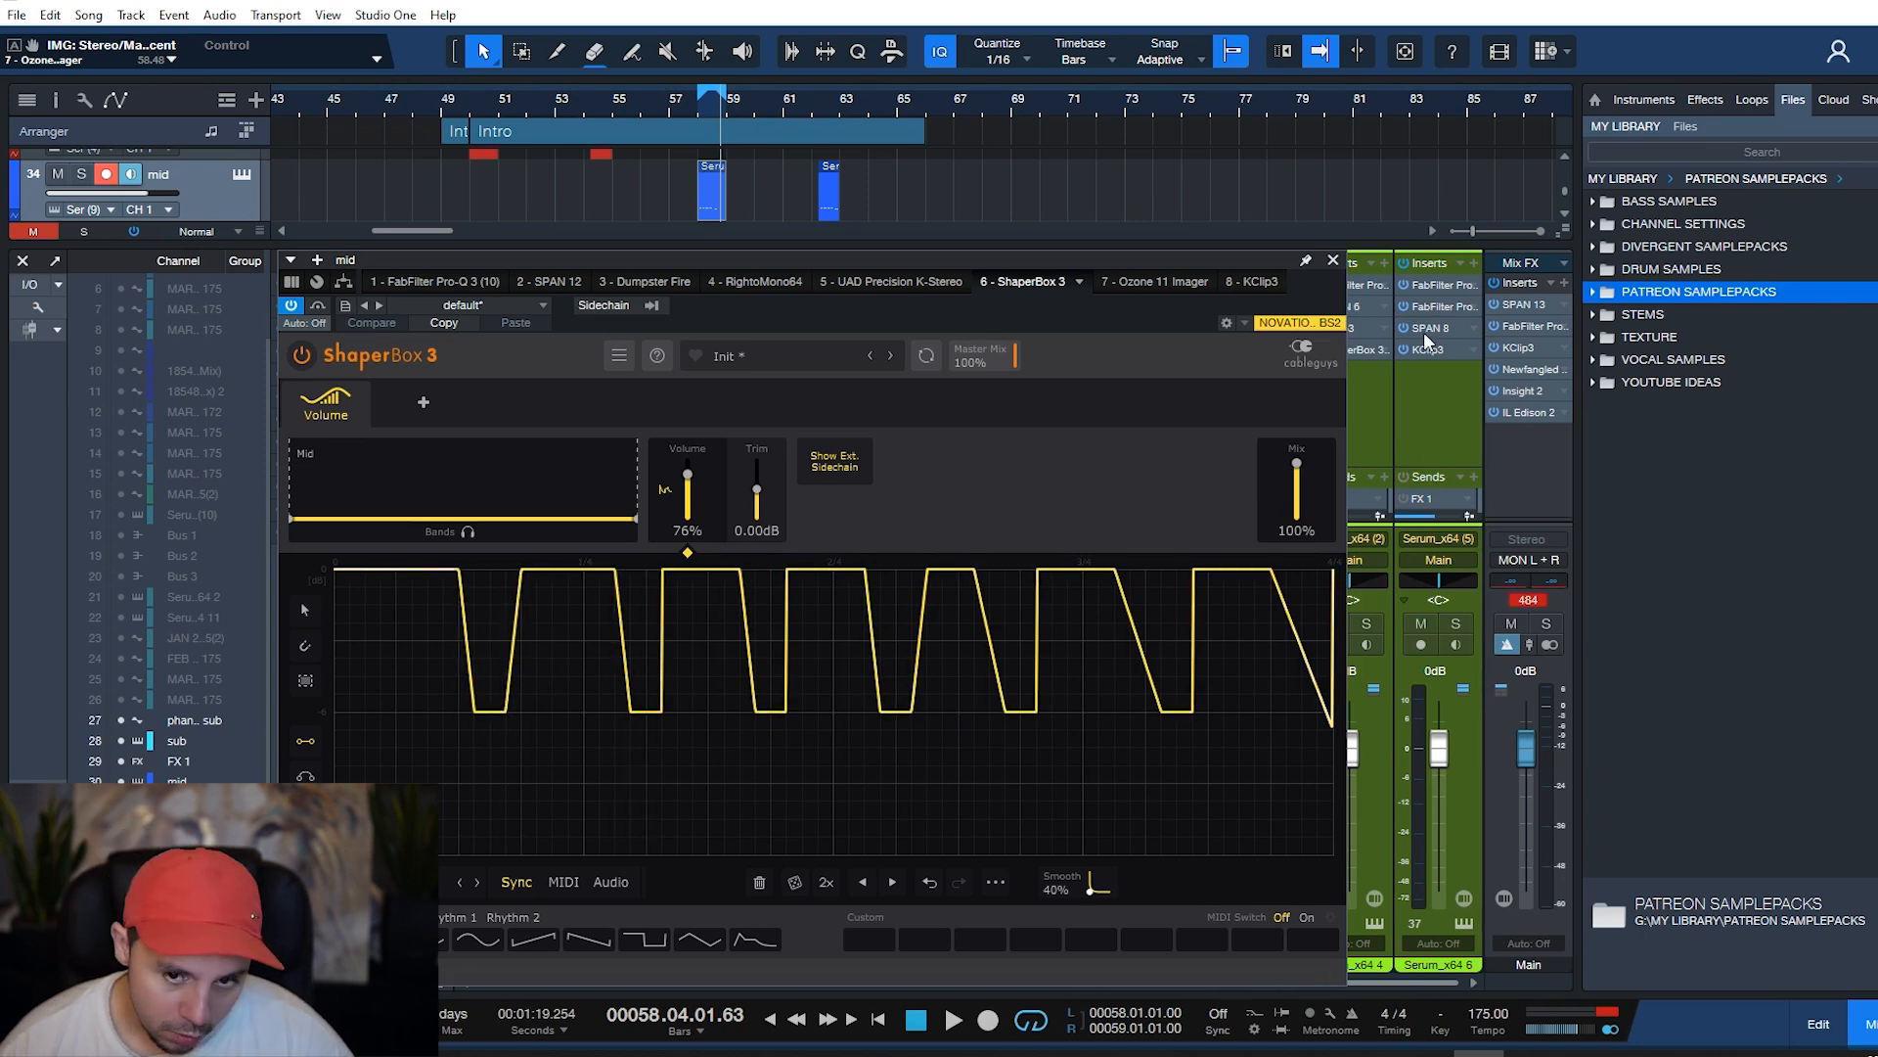
pyautogui.click(1332, 260)
pyautogui.press('space')
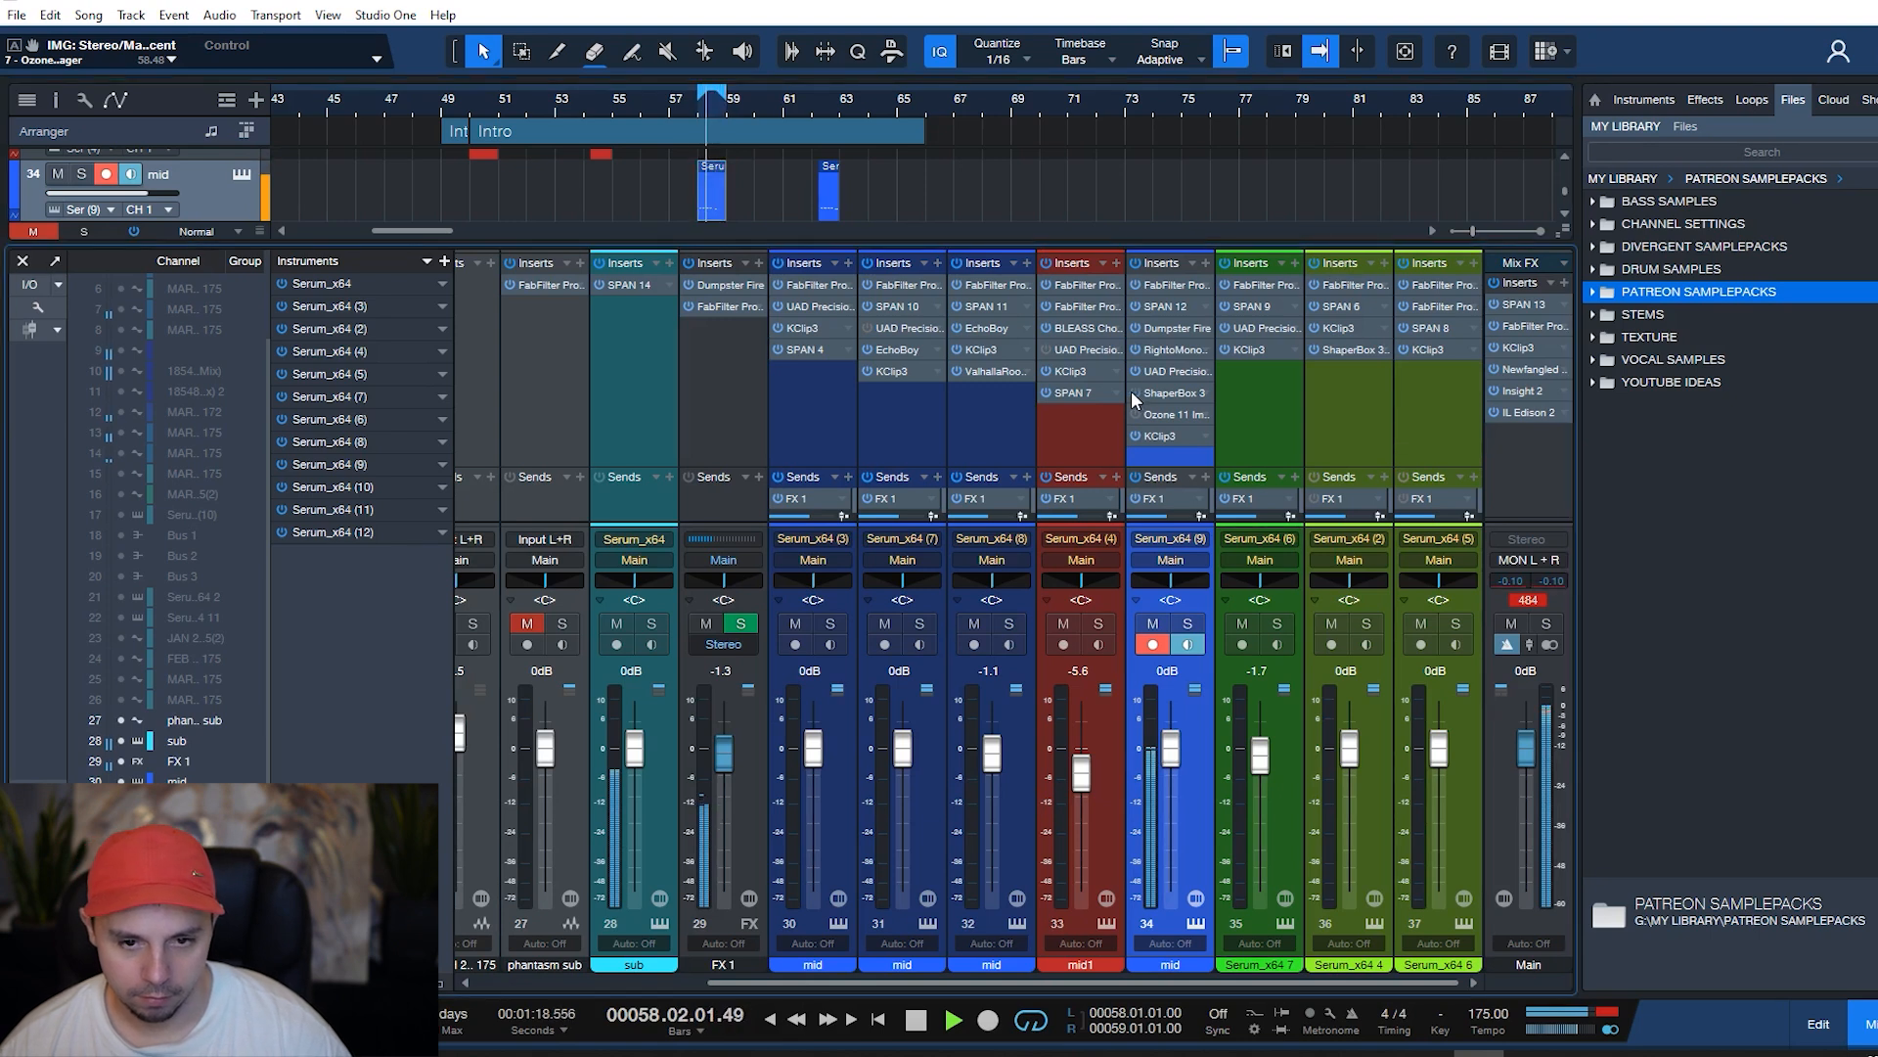
pyautogui.press('space')
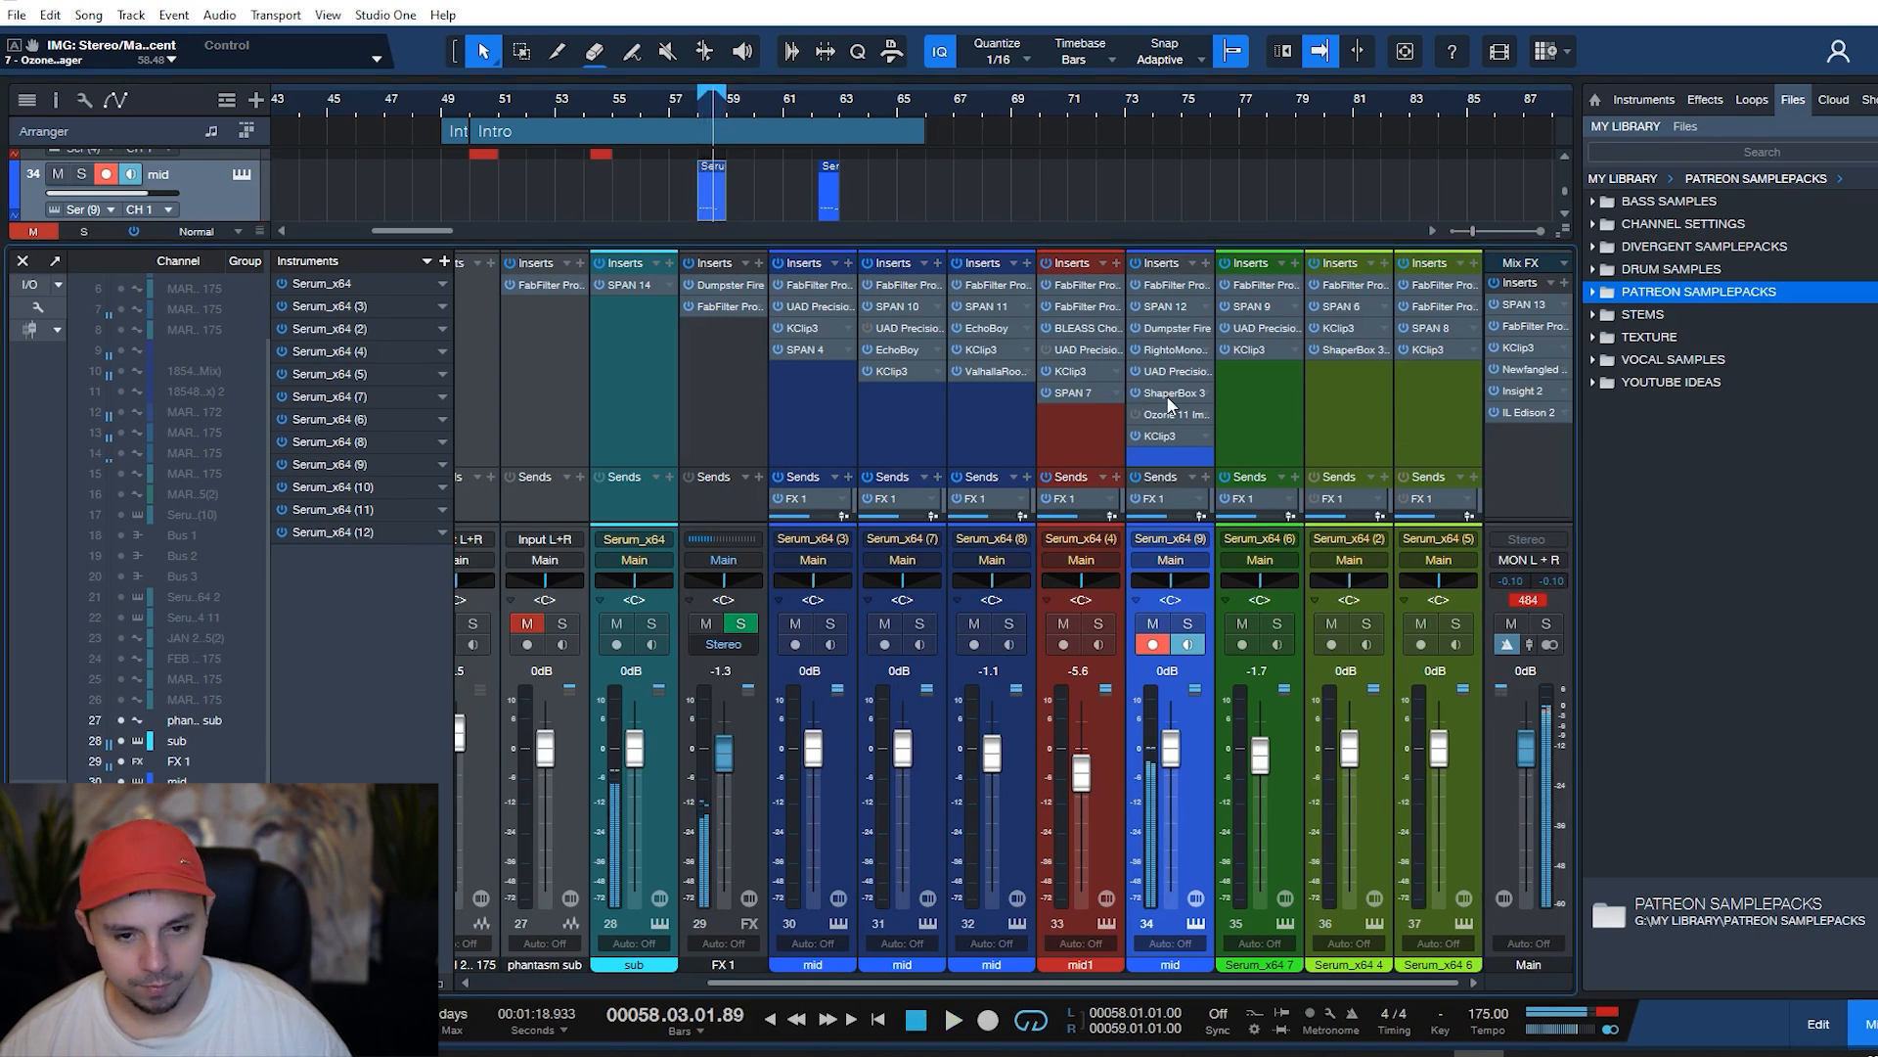
# - Hide the mixer, open the Serum_x64 6 patch for a brief look, close it, and select the phantasm sub track
pyautogui.click(21, 261)
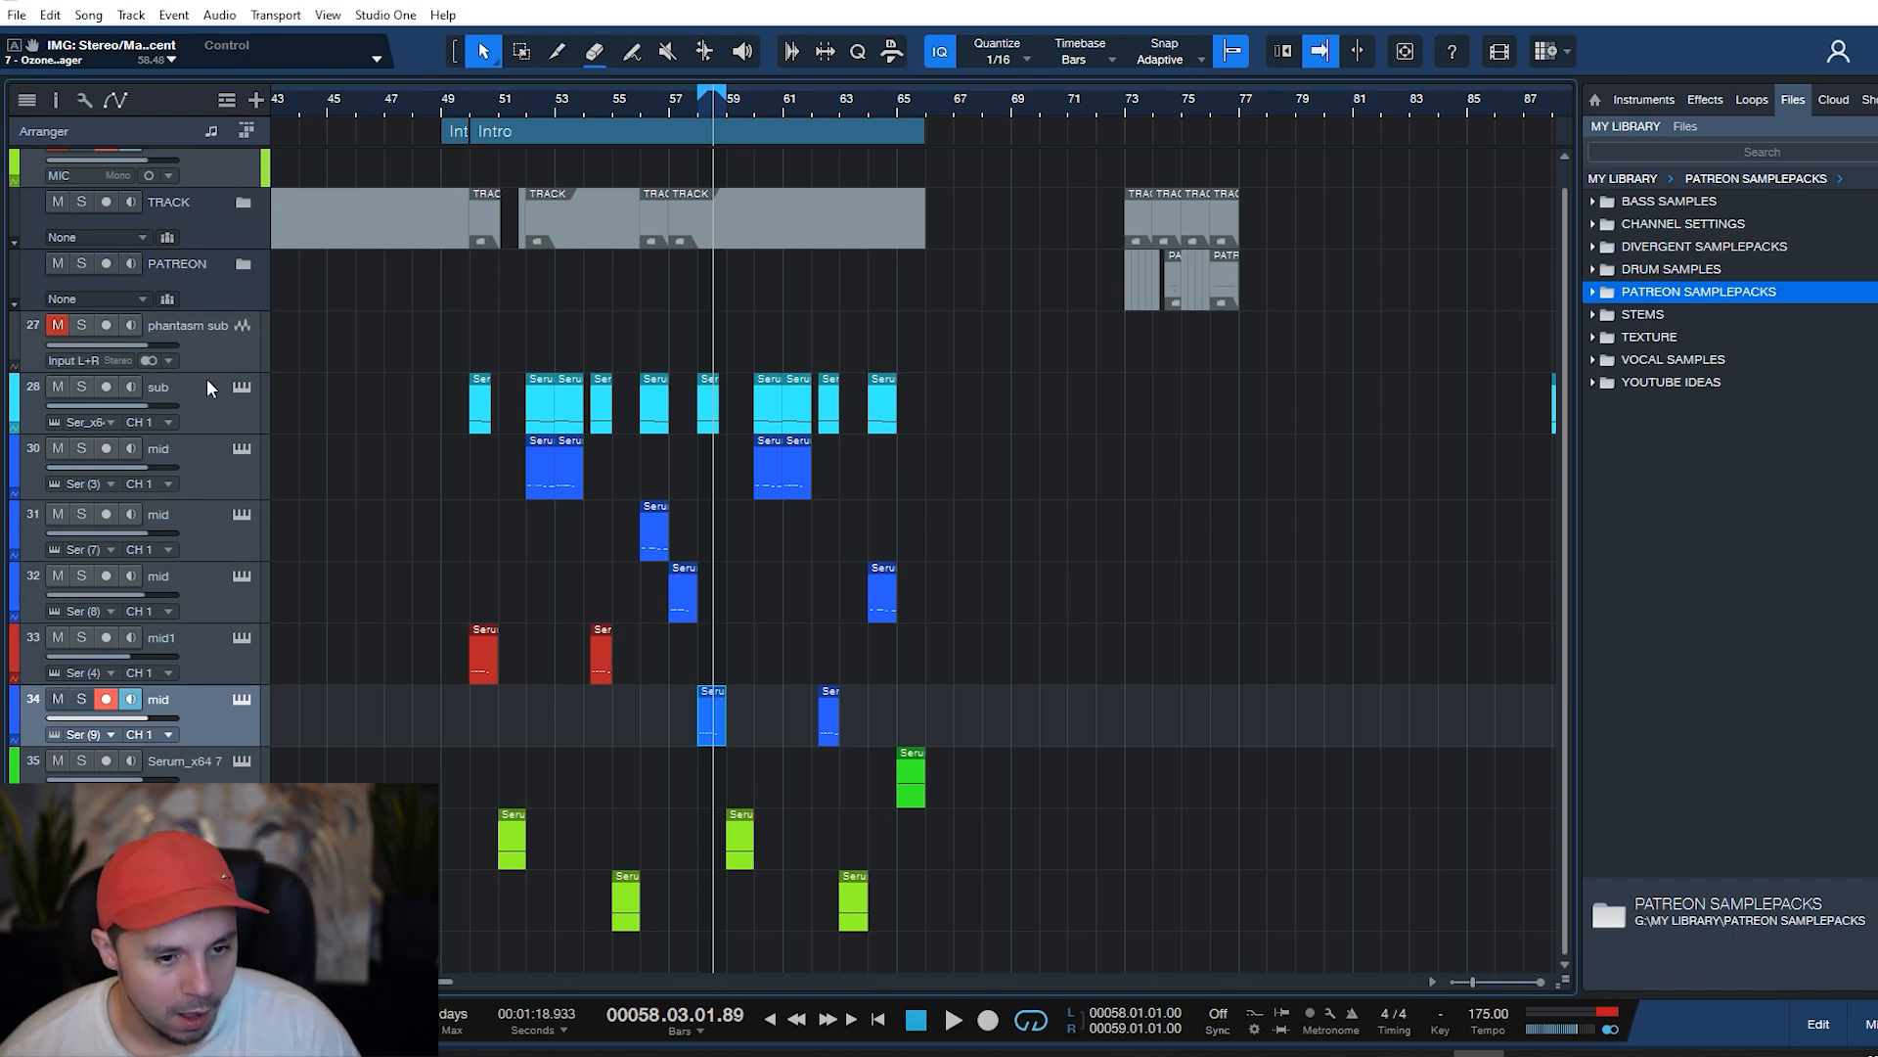
pyautogui.click(241, 823)
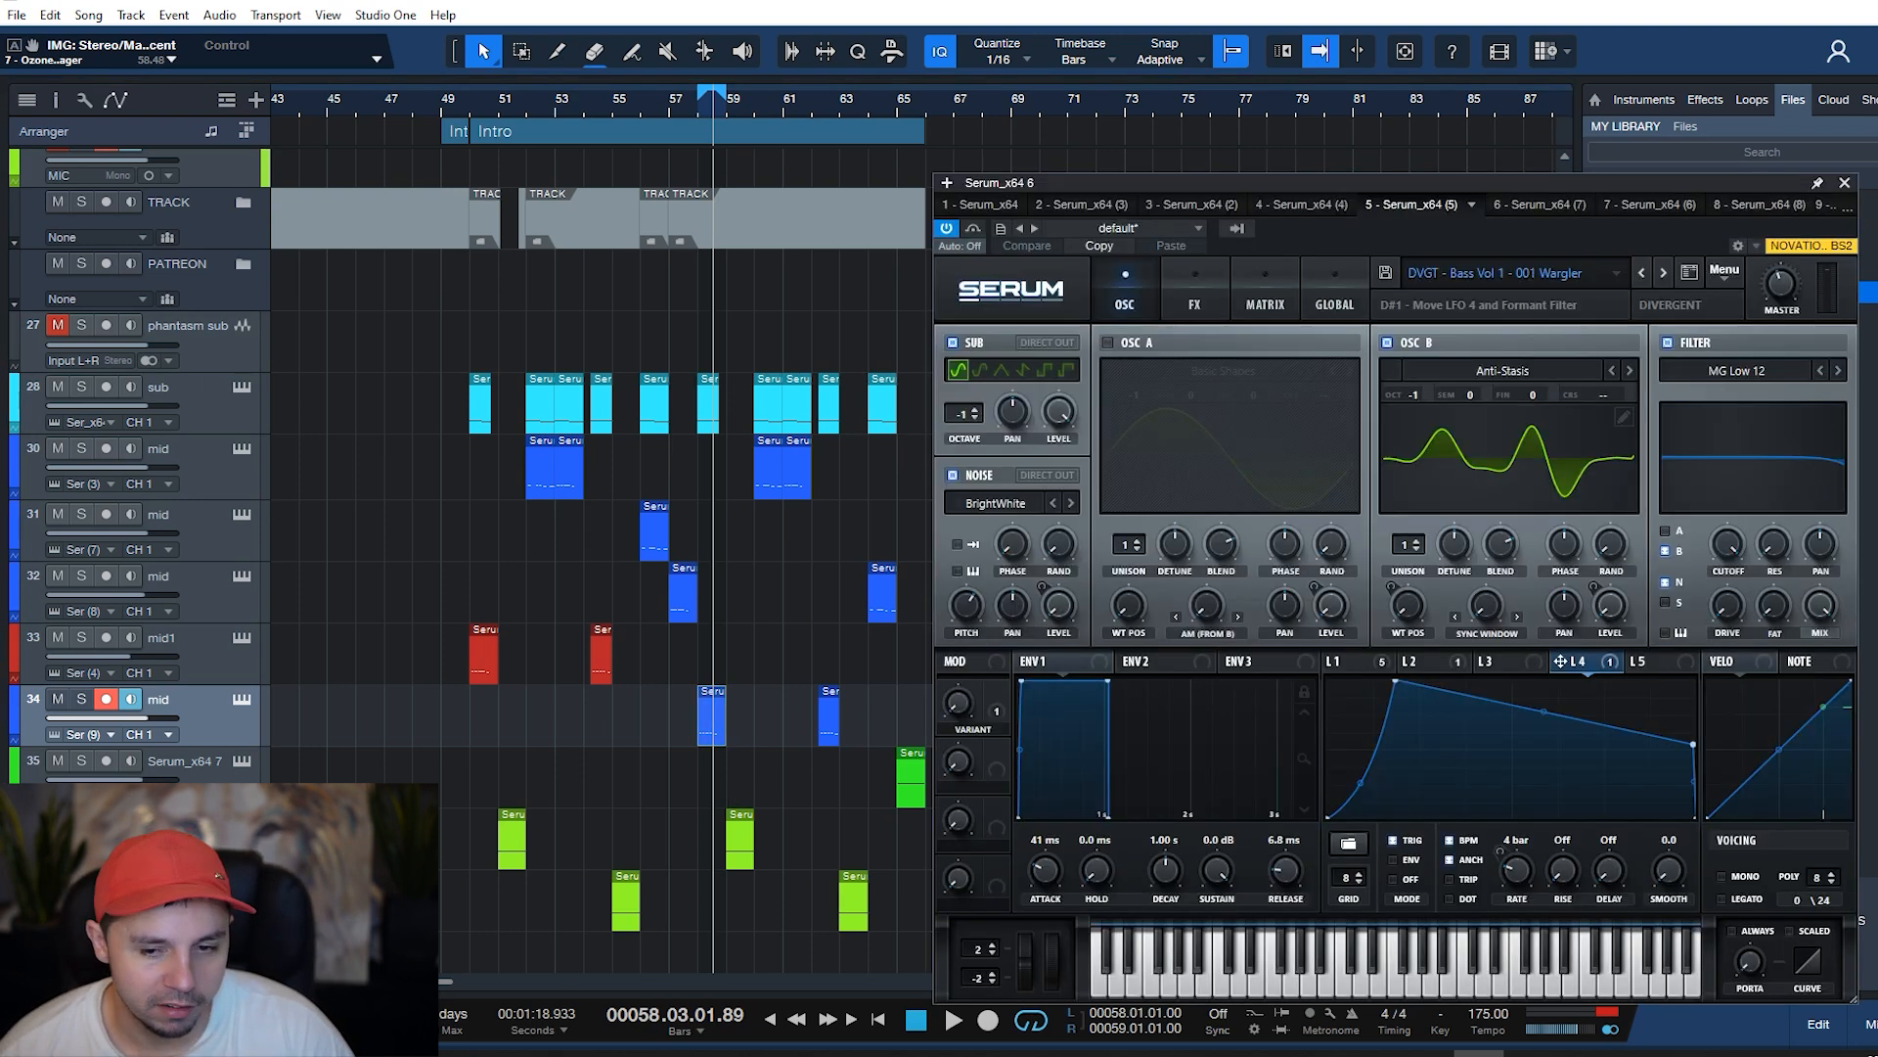
pyautogui.click(1846, 183)
pyautogui.click(406, 794)
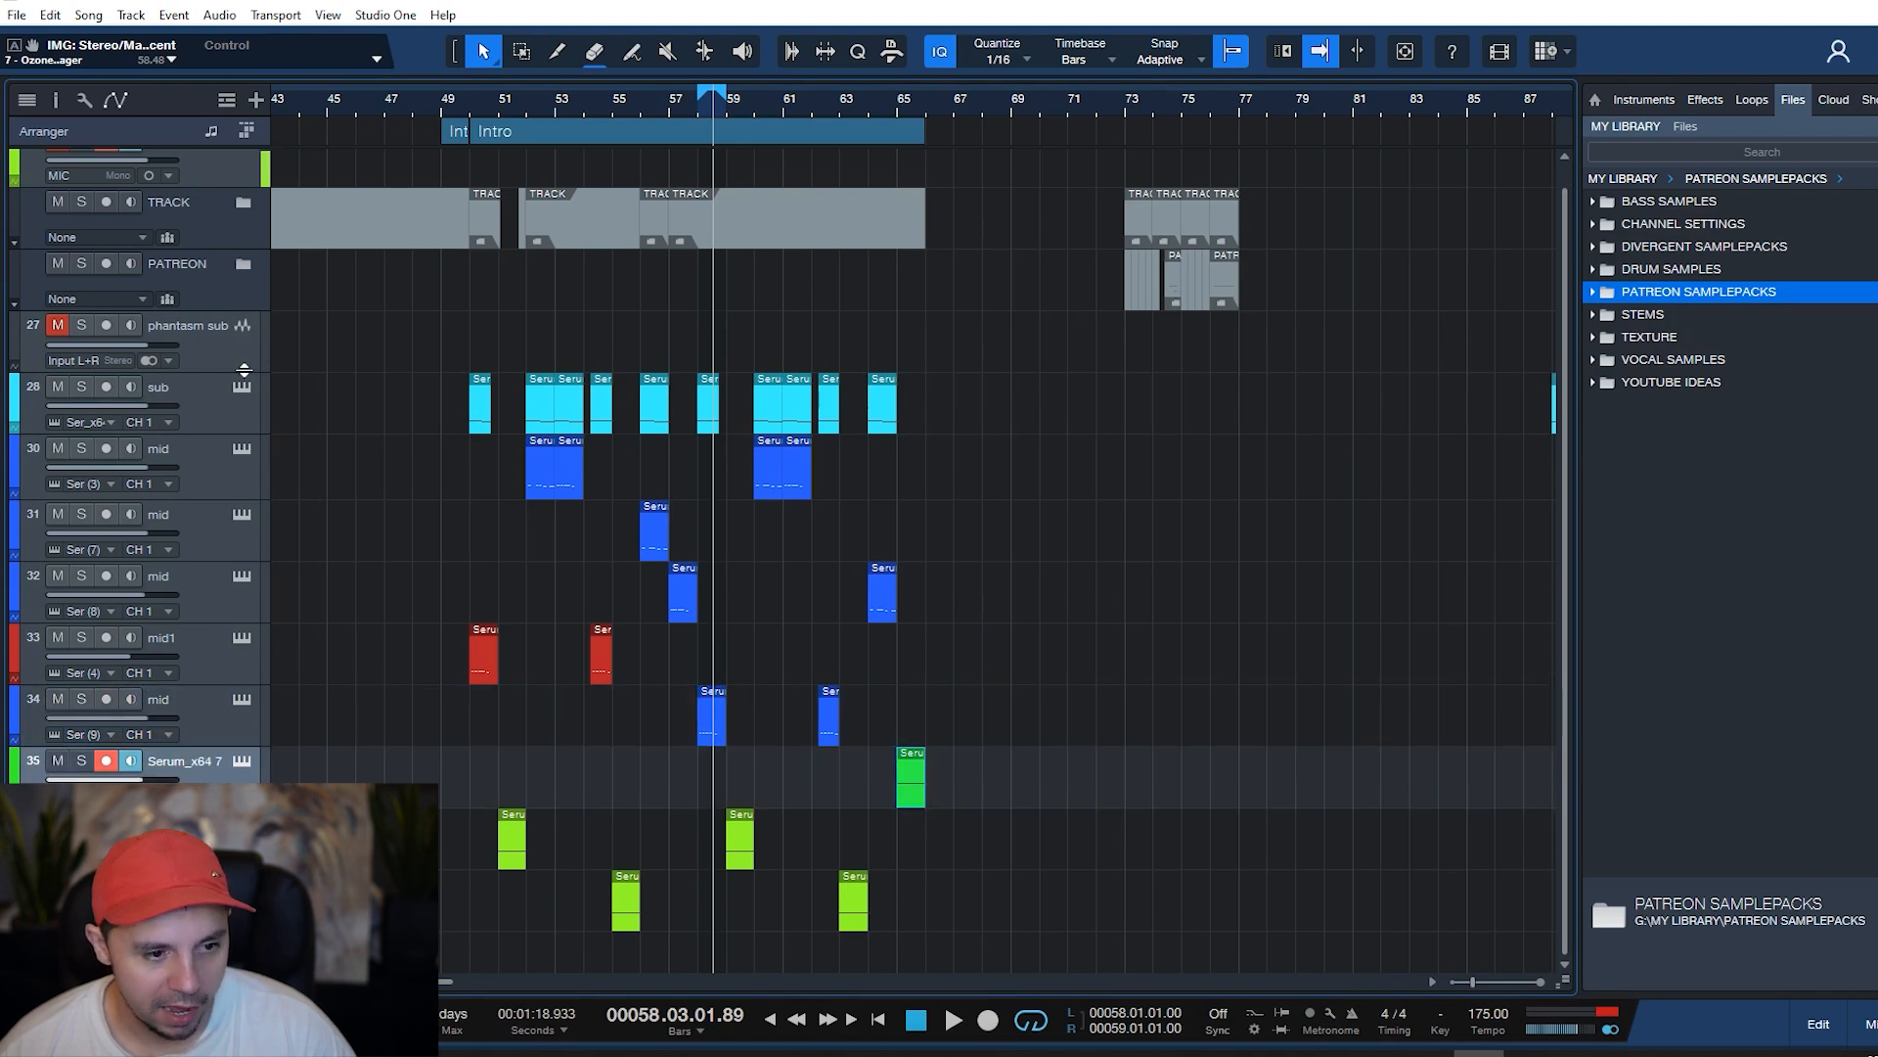
pyautogui.click(217, 347)
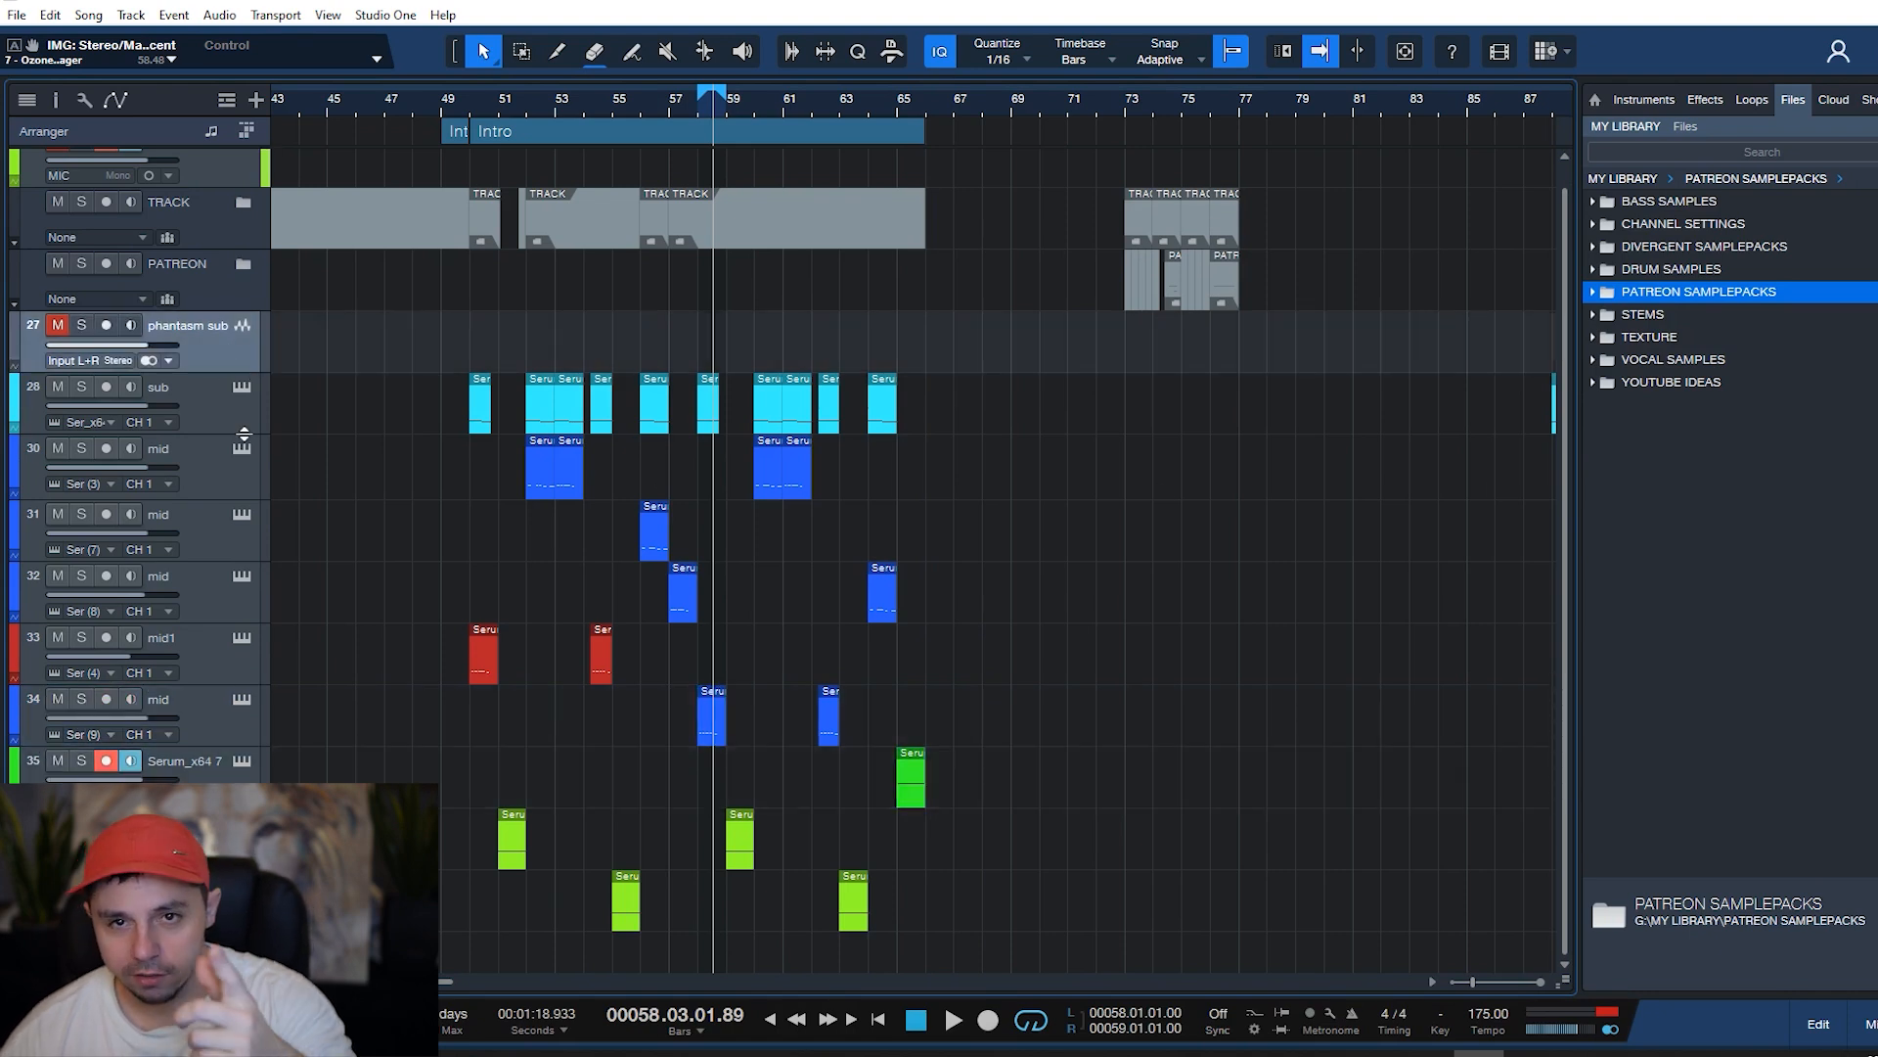